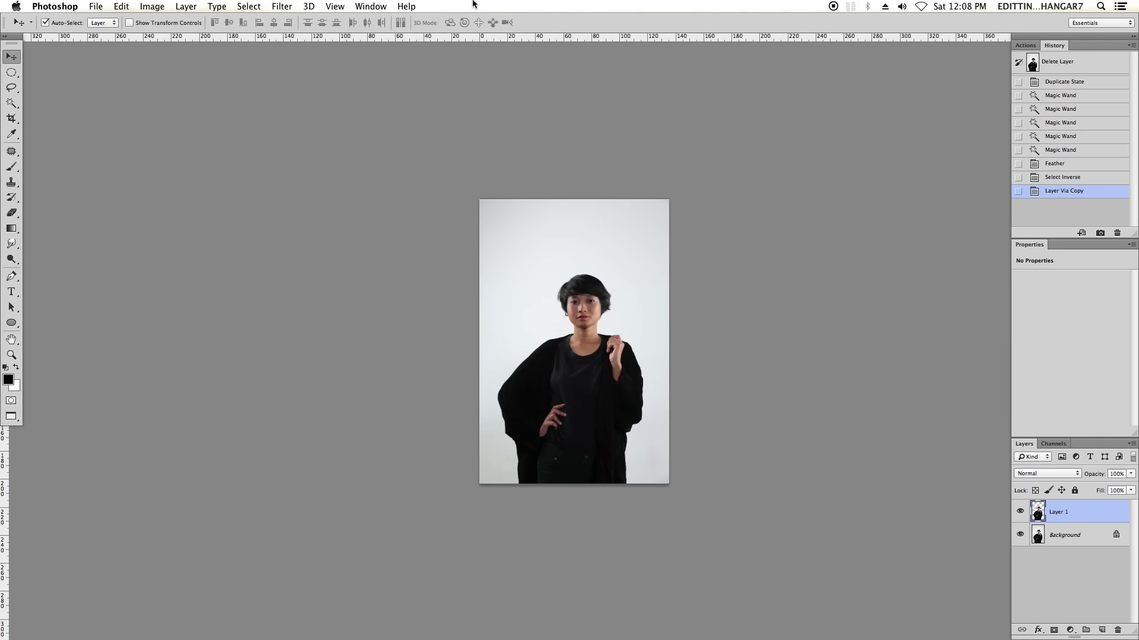
# Hide the original Background layer, leaving Layer 1's cut-out woman on transparency.
pyautogui.hotkey('ctrl', '+')
pyautogui.hotkey('ctrl', '+')
pyautogui.hotkey('ctrl', '+')
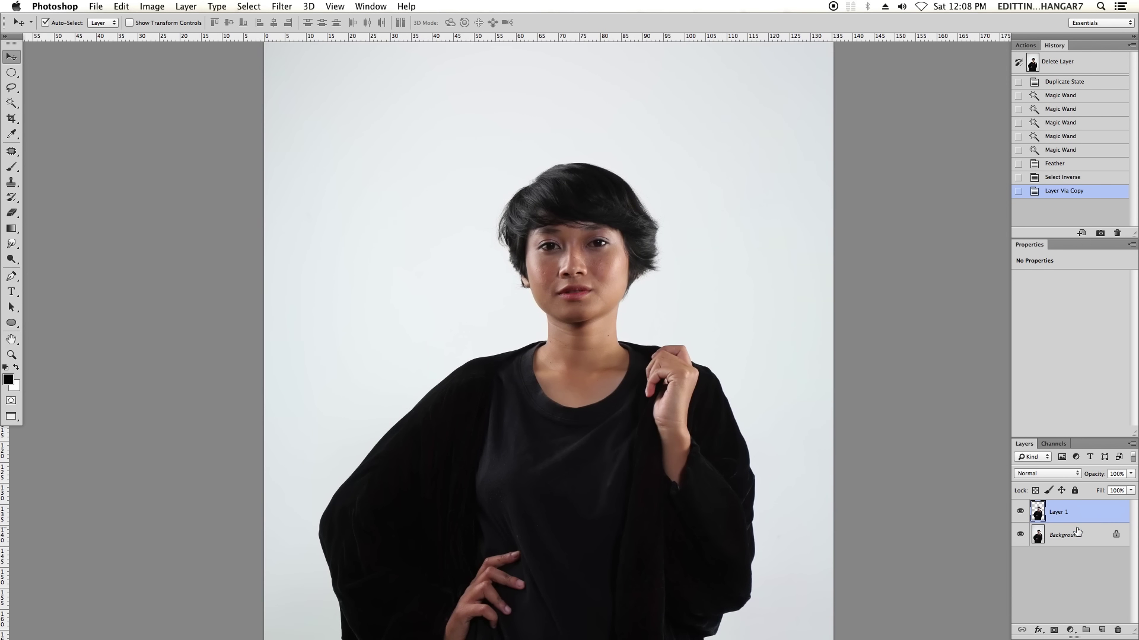
pyautogui.click(1077, 533)
pyautogui.click(1020, 535)
pyautogui.hotkey('ctrl', '-')
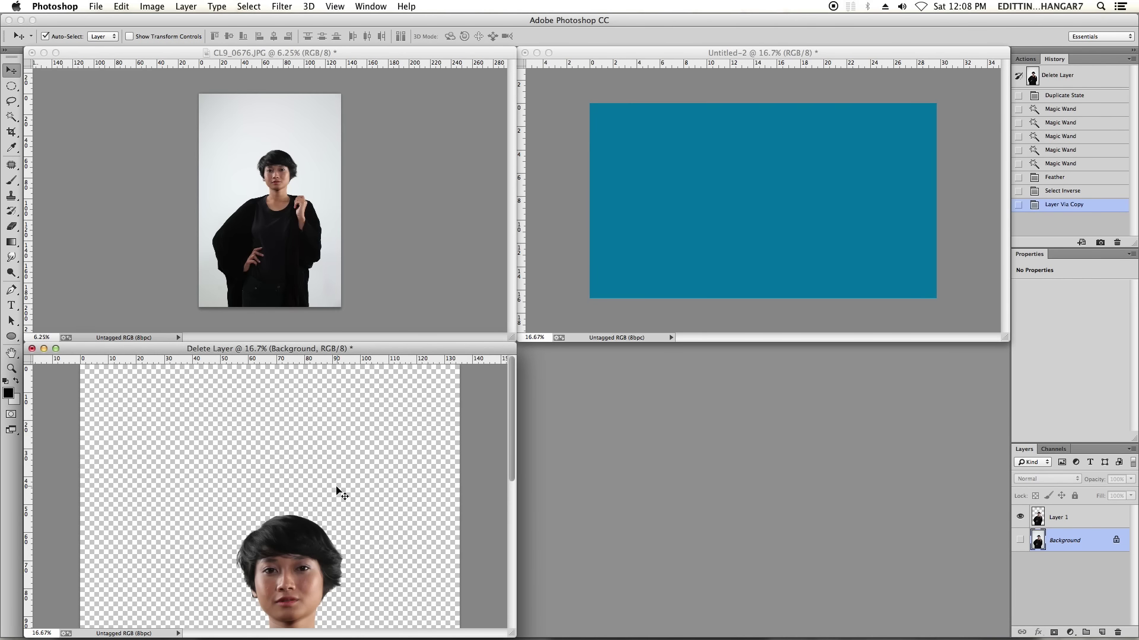
# Copy Layer 1's cut-out figure into the teal Untitled-2 document.
pyautogui.click(297, 569)
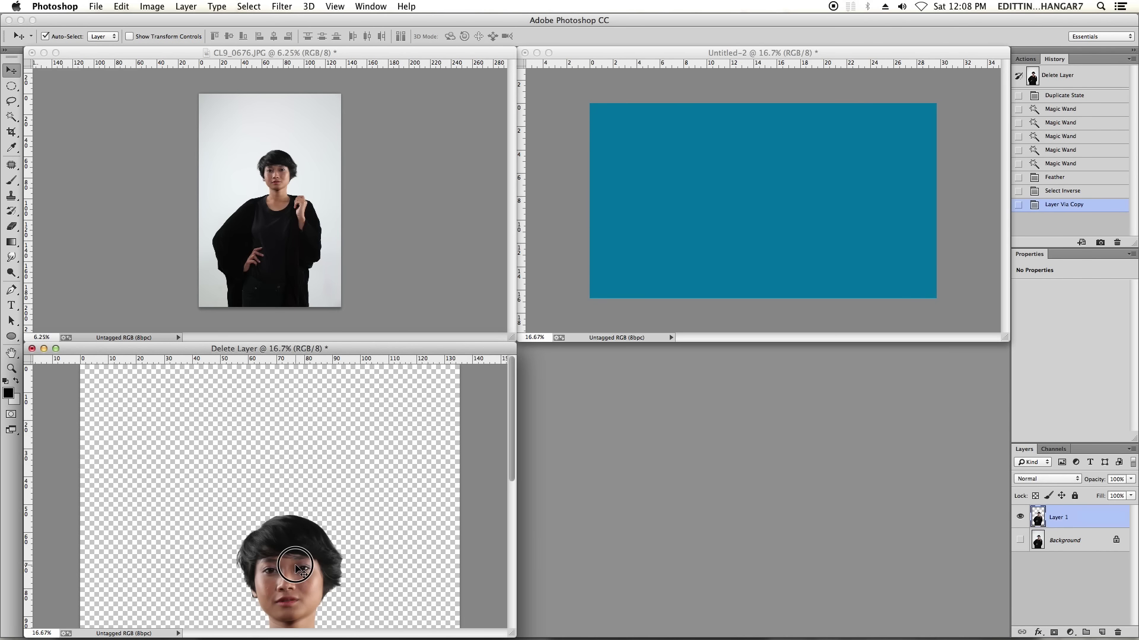
pyautogui.moveTo(1062, 519); pyautogui.dragTo(739, 236)
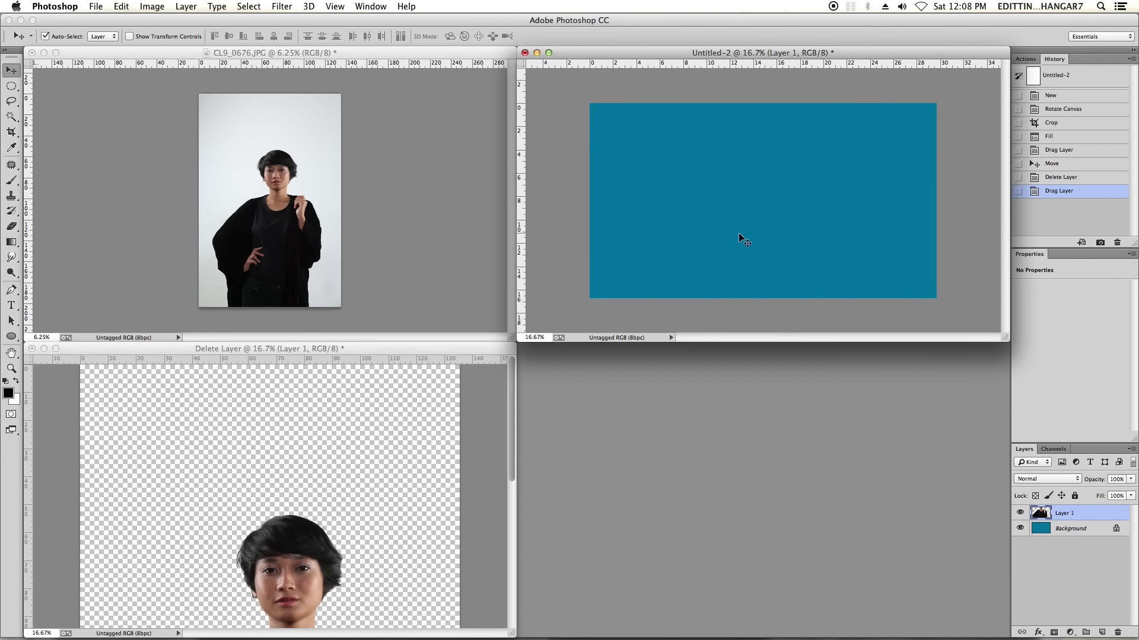
pyautogui.press('f')
pyautogui.hotkey('ctrl', '+')
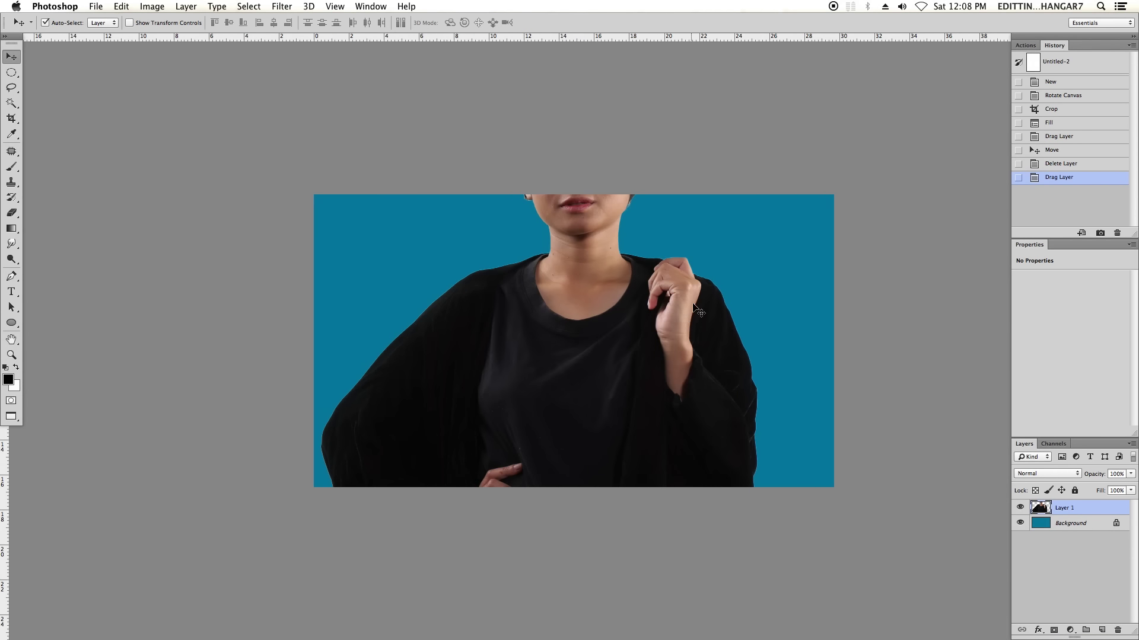
# Scale the figure down to about 33% and commit the transform.
pyautogui.hotkey('ctrl', 't')
pyautogui.moveTo(687, 195); pyautogui.dragTo(687, 274)
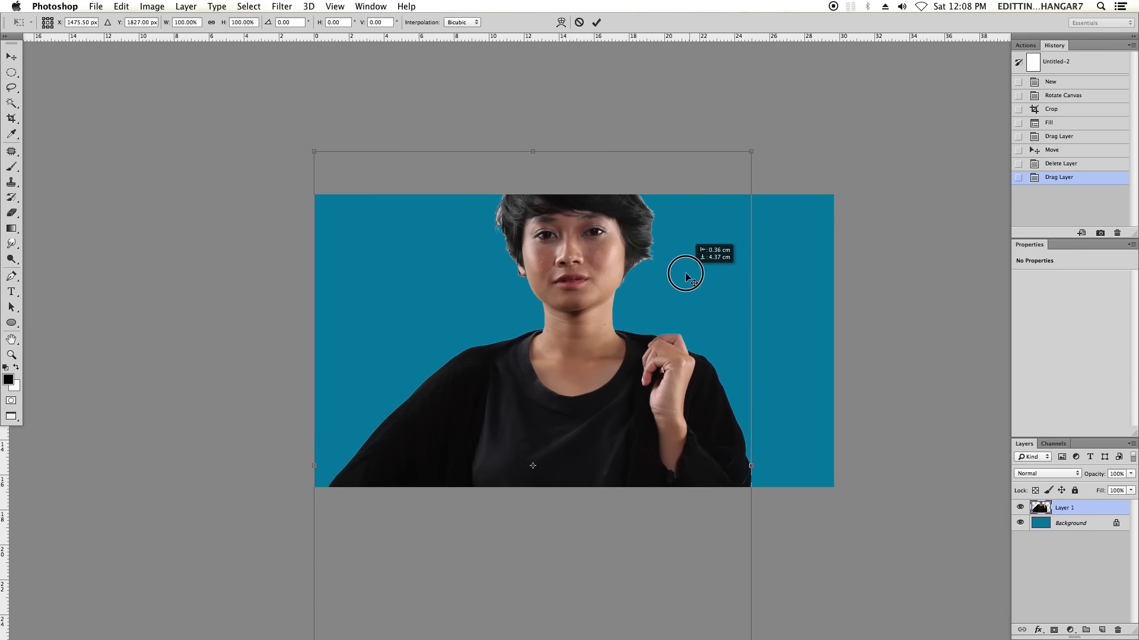
pyautogui.moveTo(754, 152); pyautogui.dragTo(610, 355)
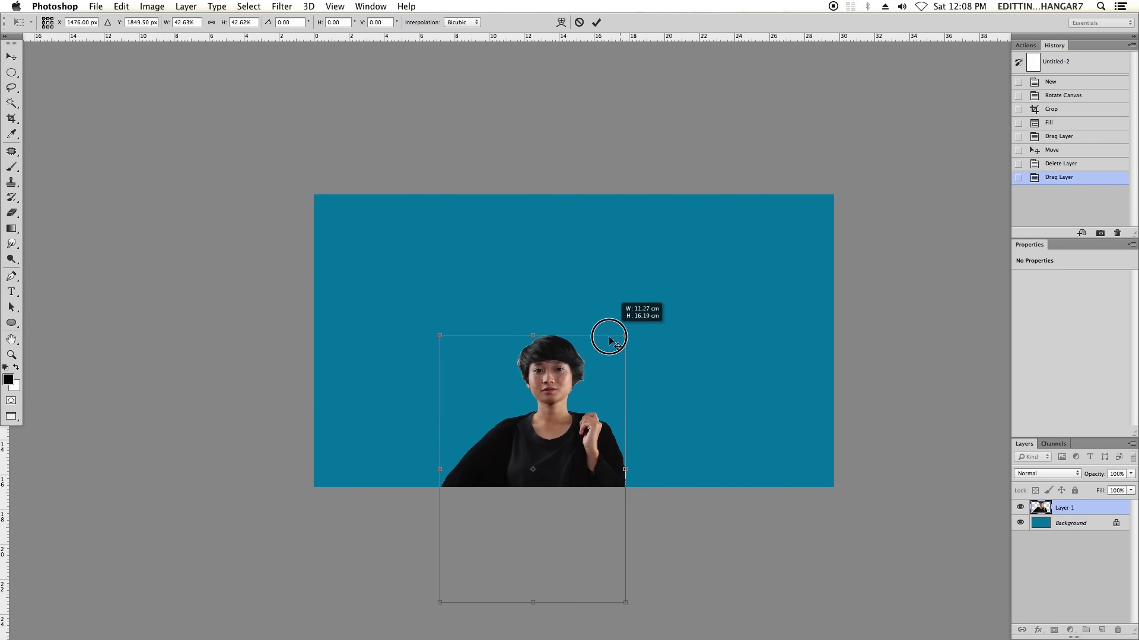
pyautogui.moveTo(564, 418); pyautogui.dragTo(541, 321)
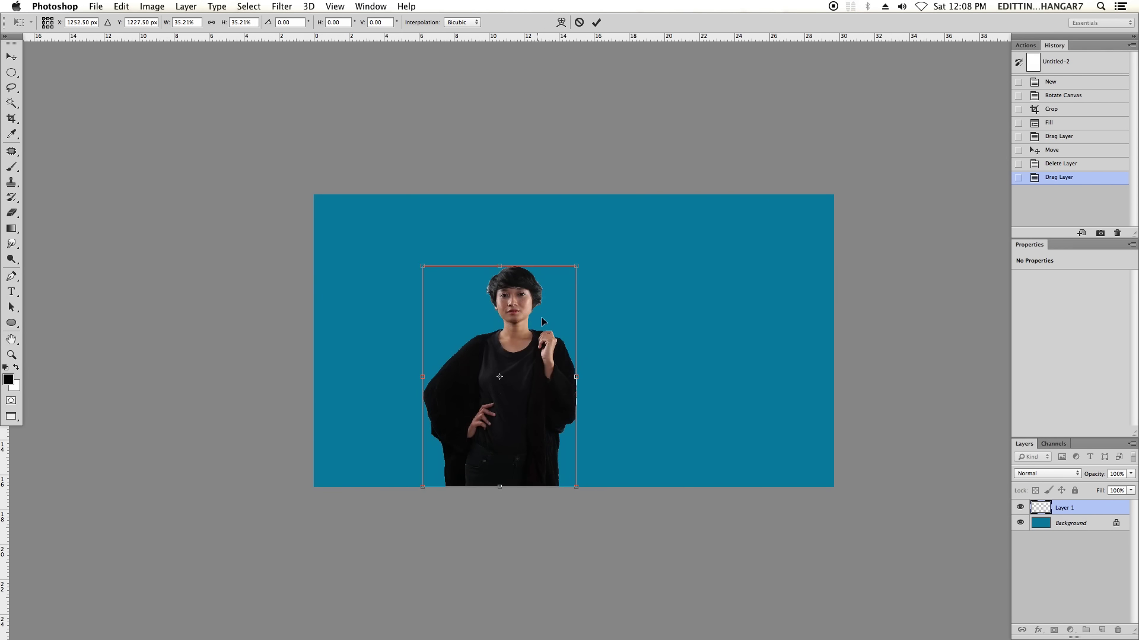
pyautogui.moveTo(575, 267); pyautogui.dragTo(561, 285)
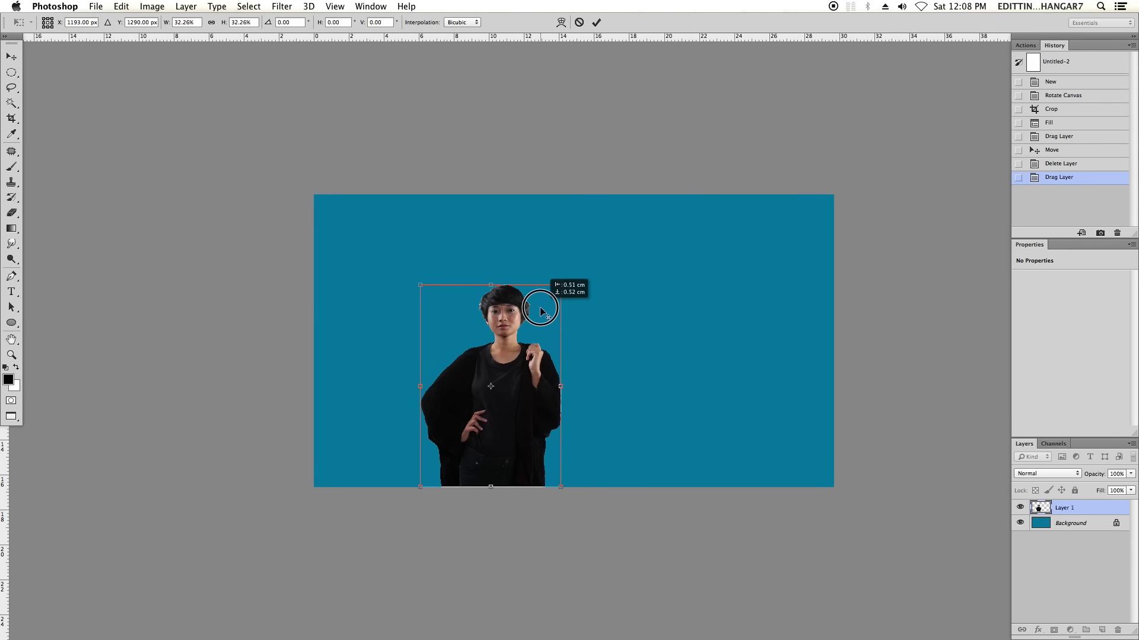
pyautogui.moveTo(559, 285); pyautogui.dragTo(560, 282)
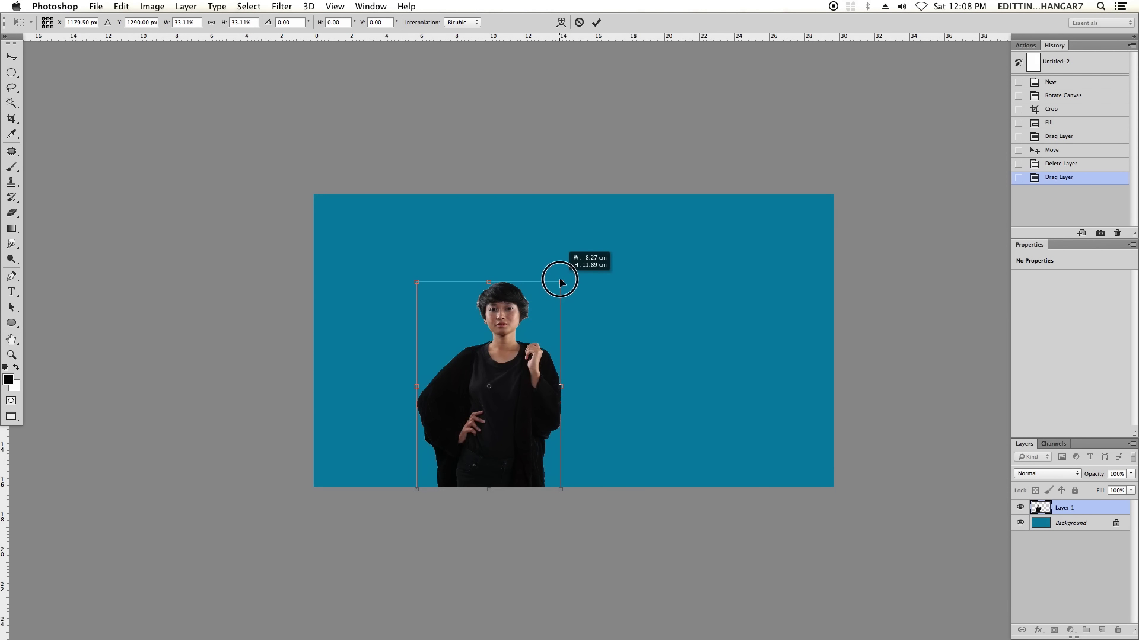
pyautogui.press('Return')
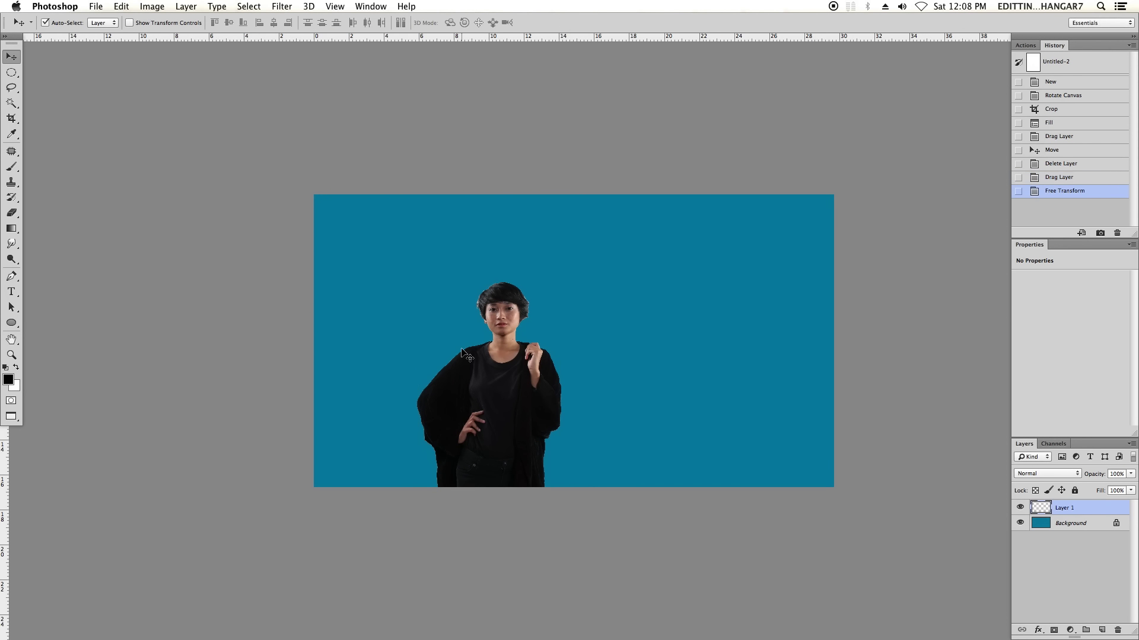
# Move the scaled figure toward the lower left of the teal canvas.
pyautogui.press('super+plus')
pyautogui.press('super+plus')
pyautogui.press('super+plus')
pyautogui.press('super+minus')
pyautogui.press('super+minus')
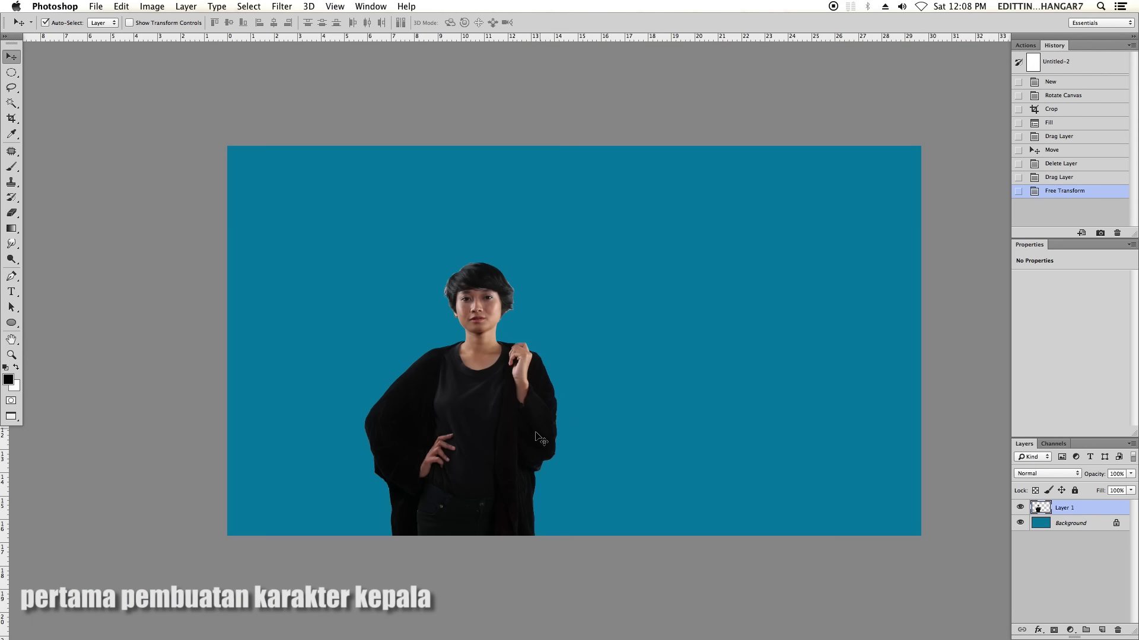
pyautogui.moveTo(465, 471); pyautogui.dragTo(418, 468)
pyautogui.press('super+minus')
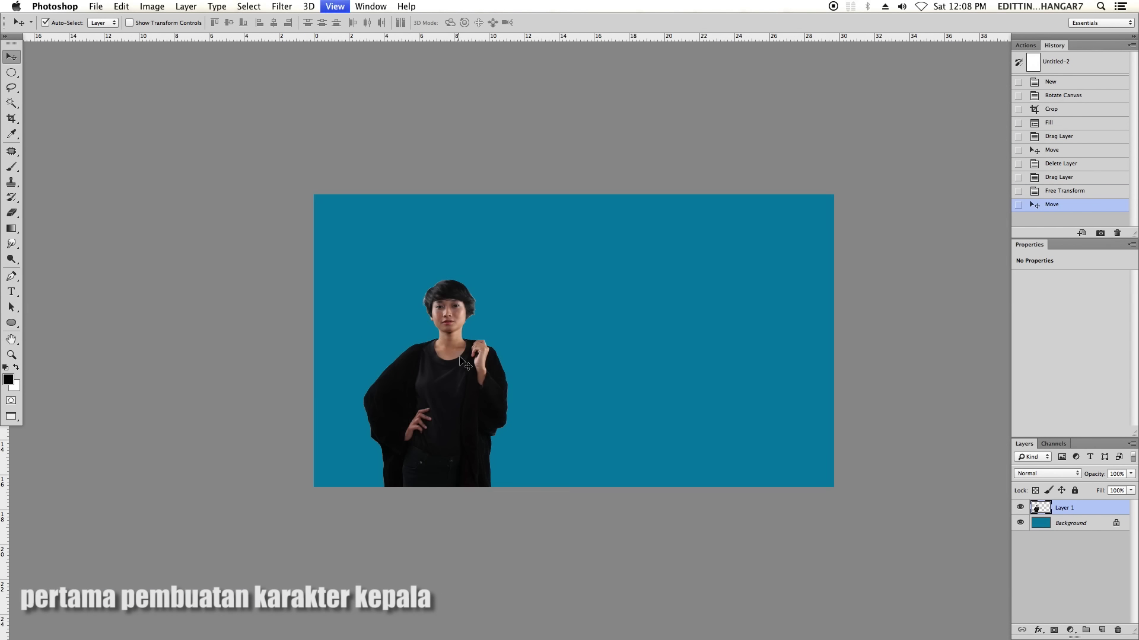
pyautogui.moveTo(758, 414); pyautogui.dragTo(729, 429)
pyautogui.press('super+minus')
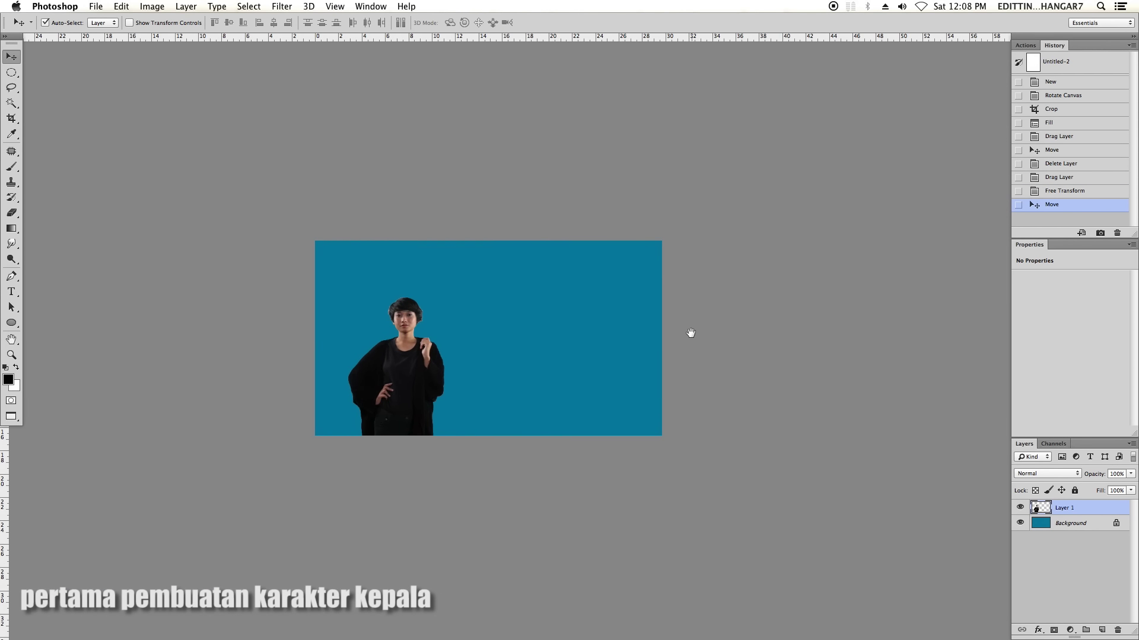
pyautogui.moveTo(646, 379)
pyautogui.mouseDown()
pyautogui.moveTo(774, 408)
pyautogui.moveTo(727, 414)
pyautogui.mouseUp()
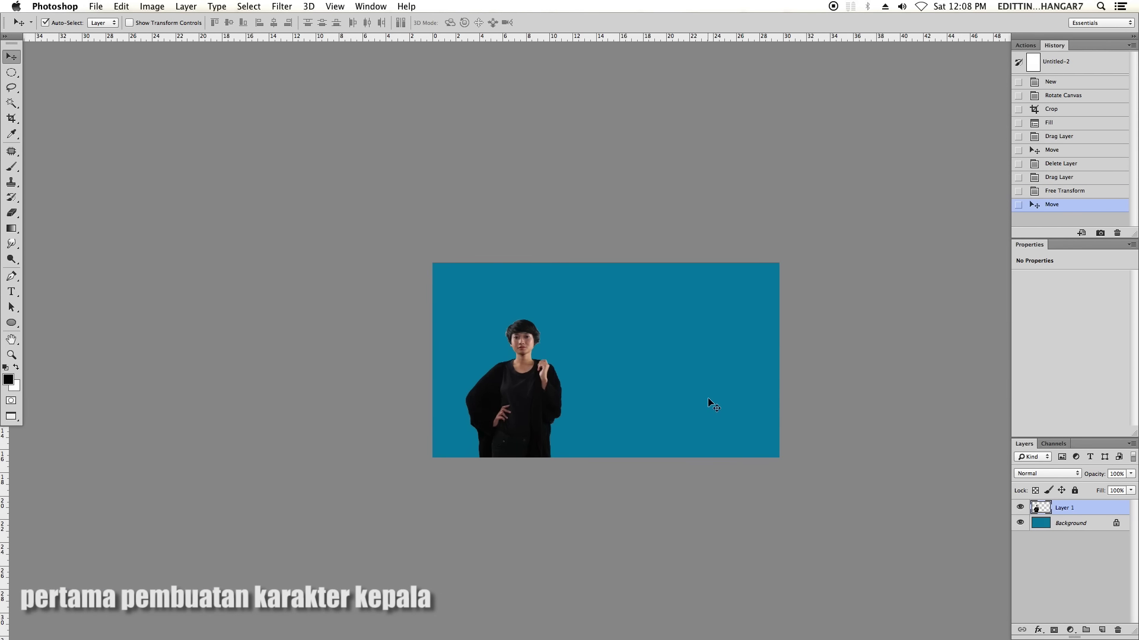
# Copy the large head cut-out into Untitled-2 as Layer 2, placed up and right.
pyautogui.press('f')
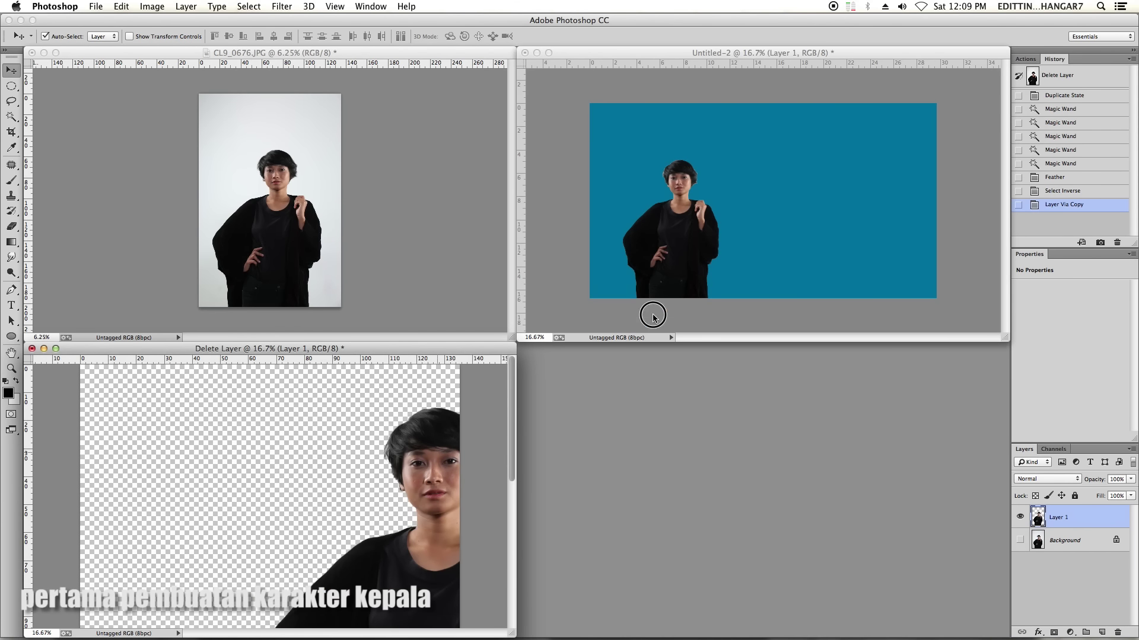
pyautogui.moveTo(295, 562); pyautogui.dragTo(788, 247)
pyautogui.press('f')
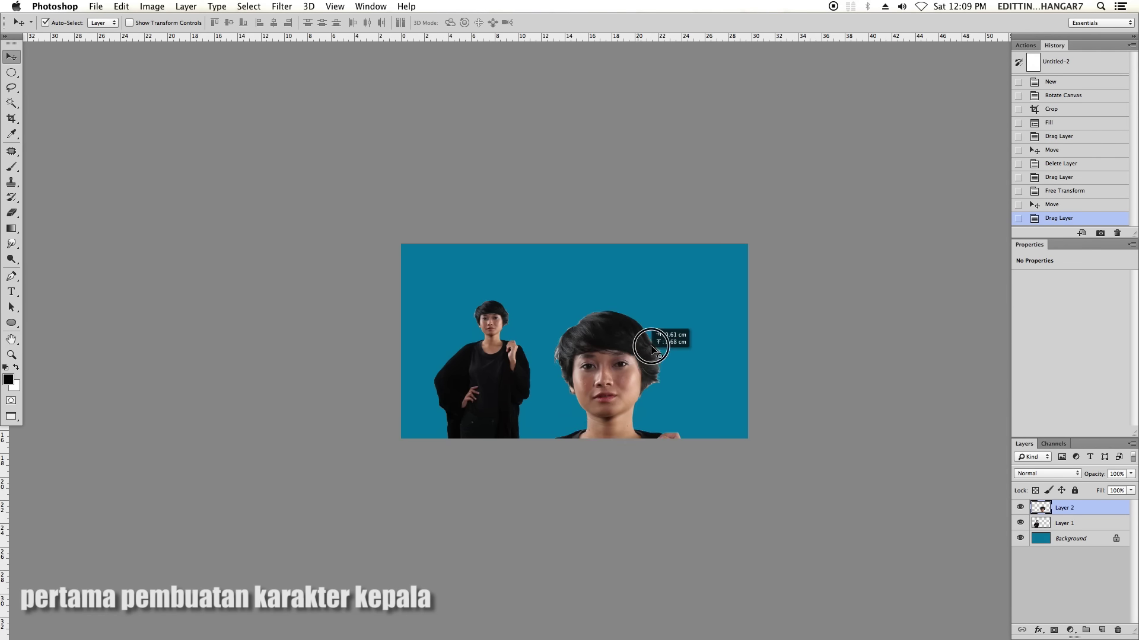
pyautogui.moveTo(571, 381); pyautogui.dragTo(601, 327)
# Start a Pen path at the jaw edge of the large portrait.
pyautogui.hotkey('ctrl', '+')
pyautogui.hotkey('ctrl', '+')
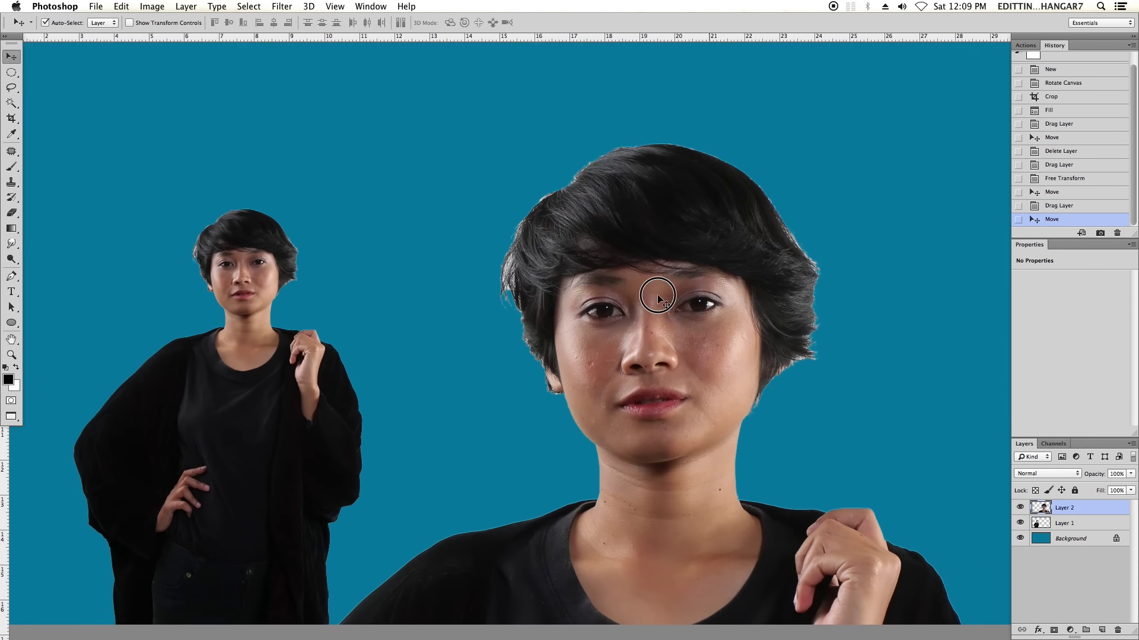
pyautogui.hotkey('ctrl', '+')
pyautogui.press('p')
pyautogui.hotkey('ctrl', '+')
pyautogui.hotkey('ctrl', '+')
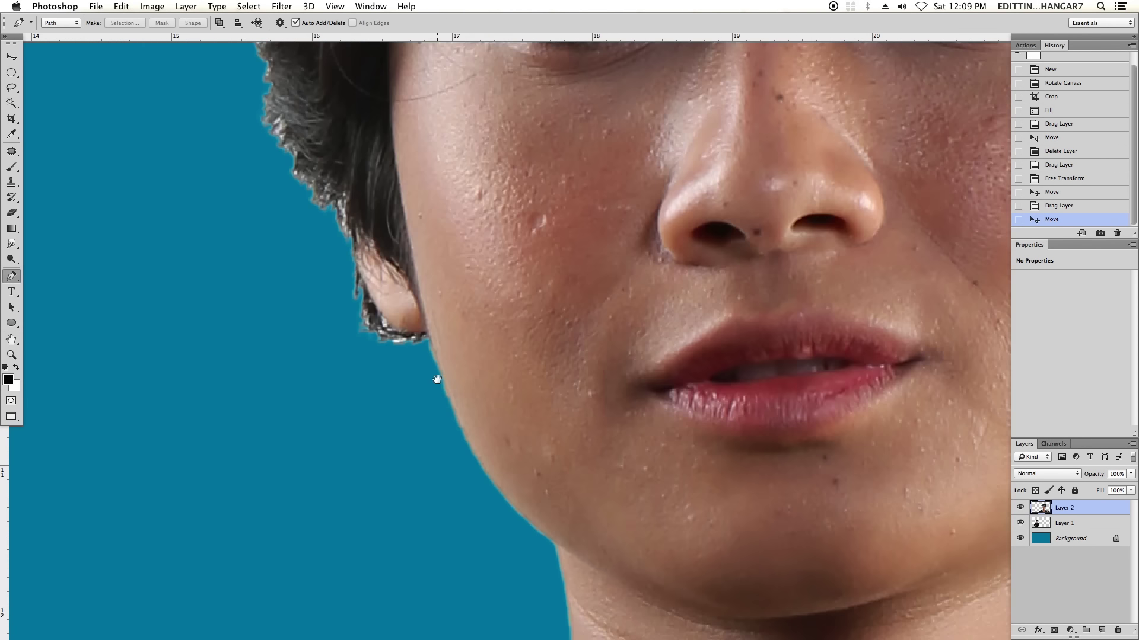
pyautogui.moveTo(379, 383); pyautogui.dragTo(393, 372)
pyautogui.hotkey('ctrl', '+')
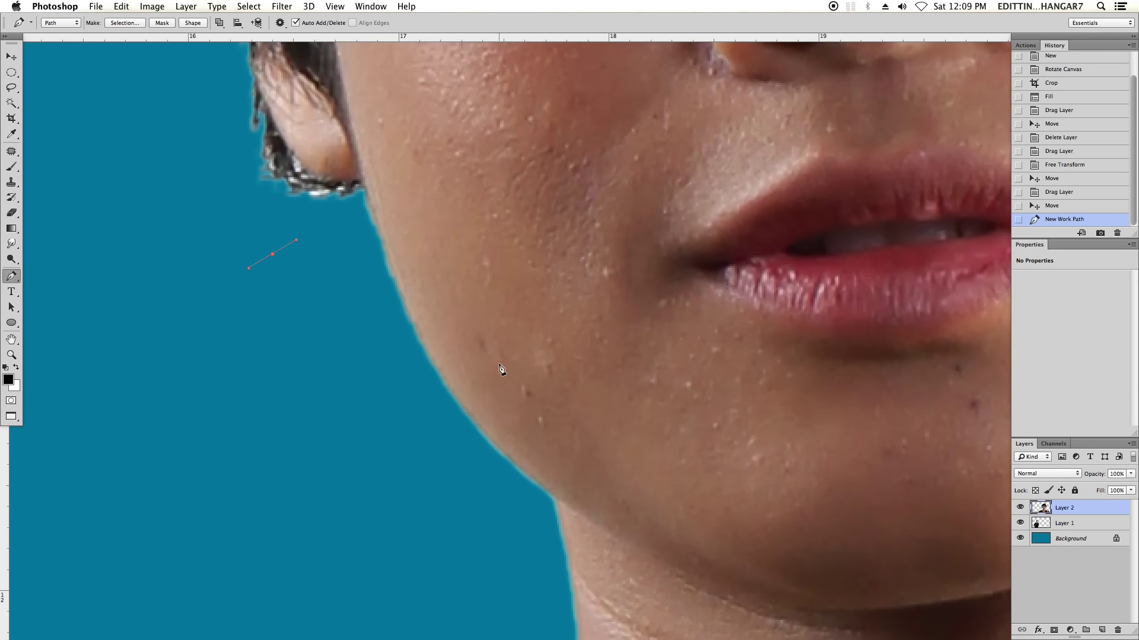
pyautogui.hotkey('ctrl', '-')
pyautogui.hotkey('ctrl', '-')
pyautogui.hotkey('ctrl', '-')
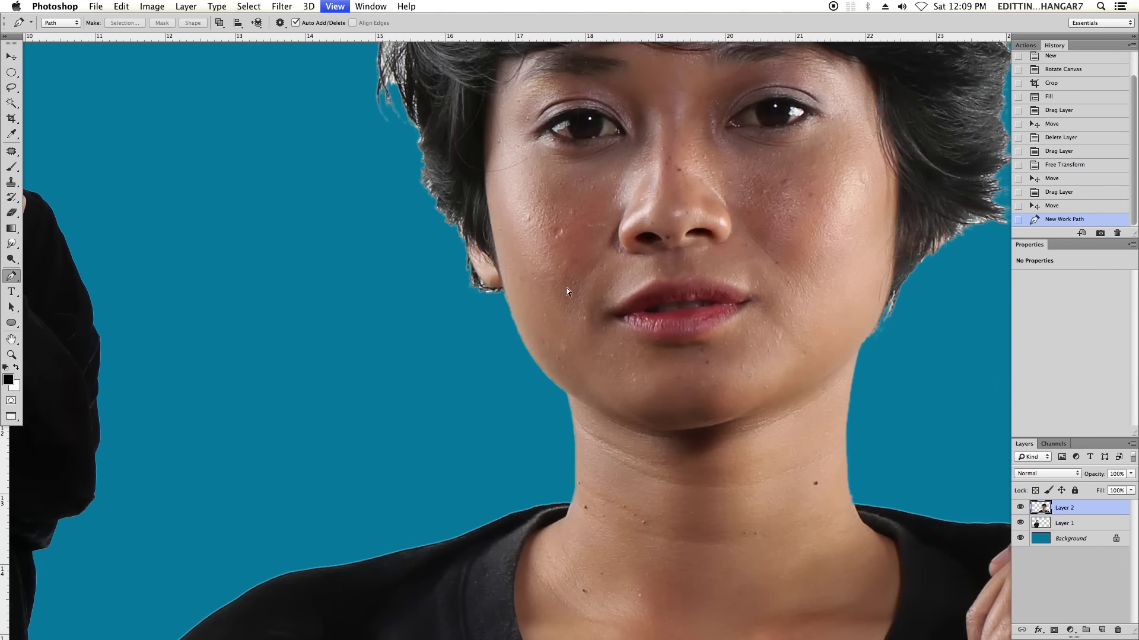
pyautogui.hotkey('ctrl', '-')
pyautogui.hotkey('ctrl', '-')
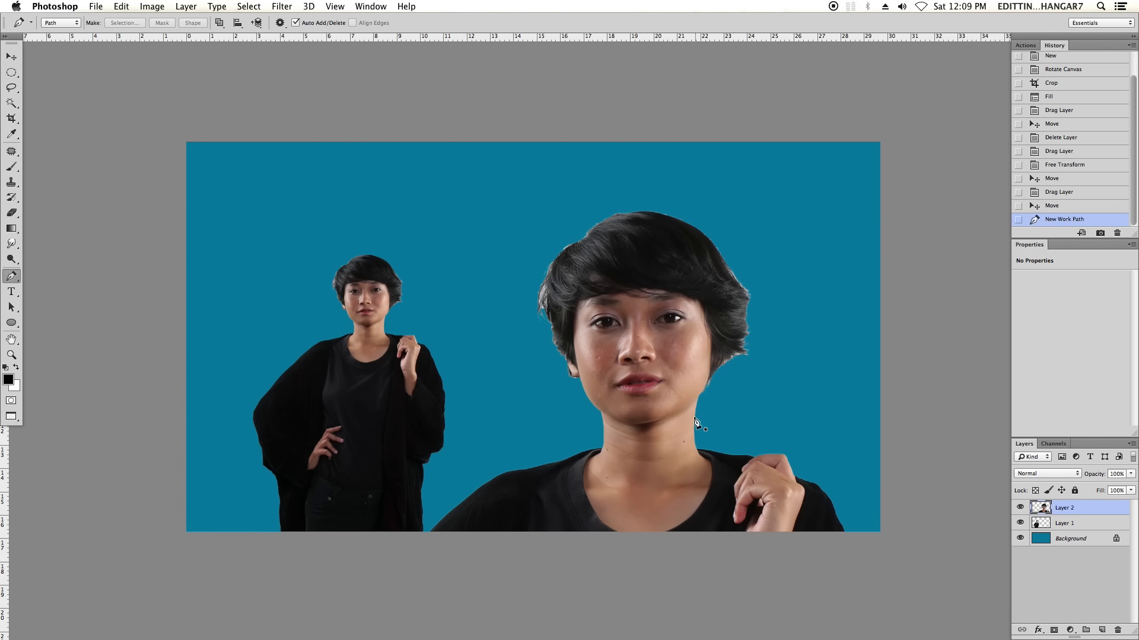
# Nudge the large portrait up slightly and zoom toward the cheek with the Pen tool.
pyautogui.press('v')
pyautogui.moveTo(697, 511); pyautogui.dragTo(704, 488)
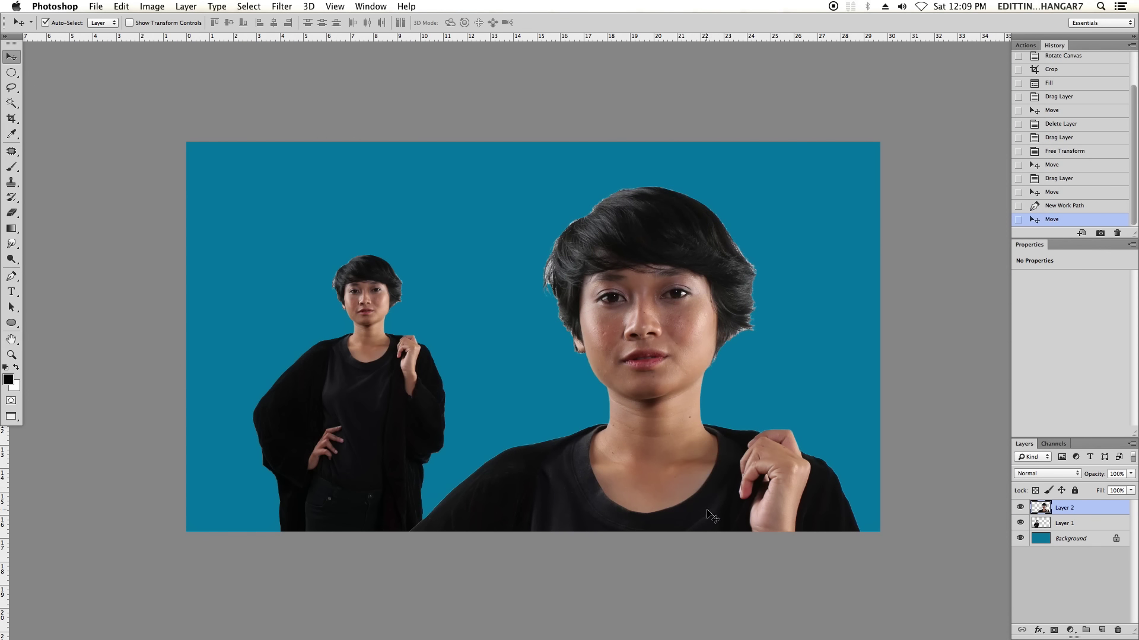
pyautogui.hotkey('ctrl', '+')
pyautogui.press('p')
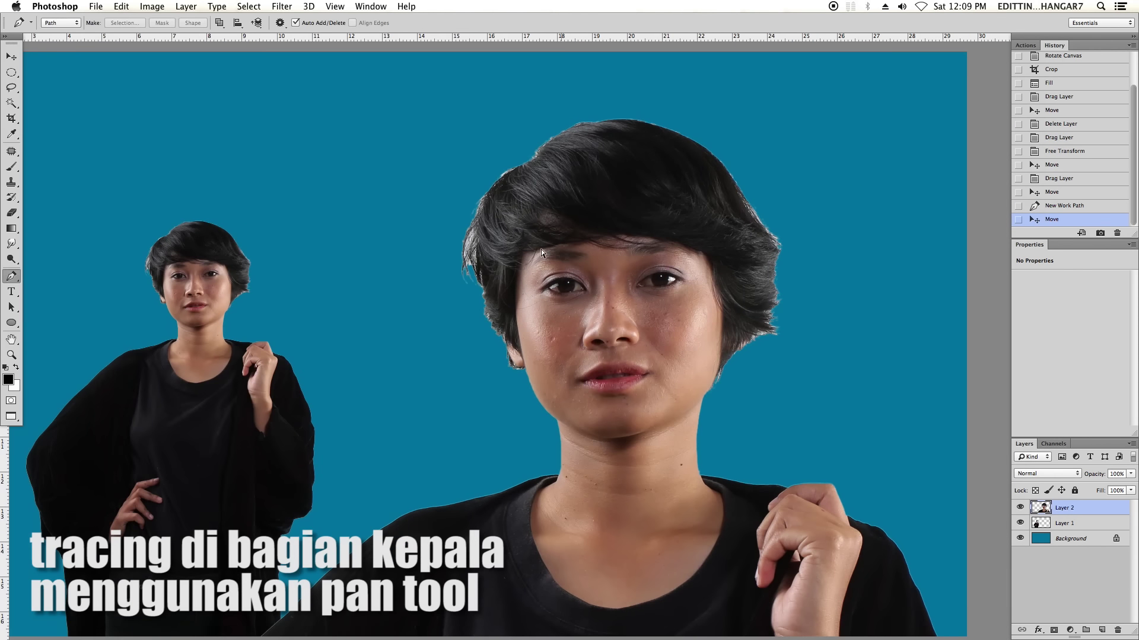
pyautogui.hotkey('ctrl', '+')
# Begin the head outline with Pen anchors along the jaw edge.
pyautogui.hotkey('ctrl', '+')
pyautogui.moveTo(485, 367); pyautogui.dragTo(492, 366)
pyautogui.hotkey('ctrl', '+')
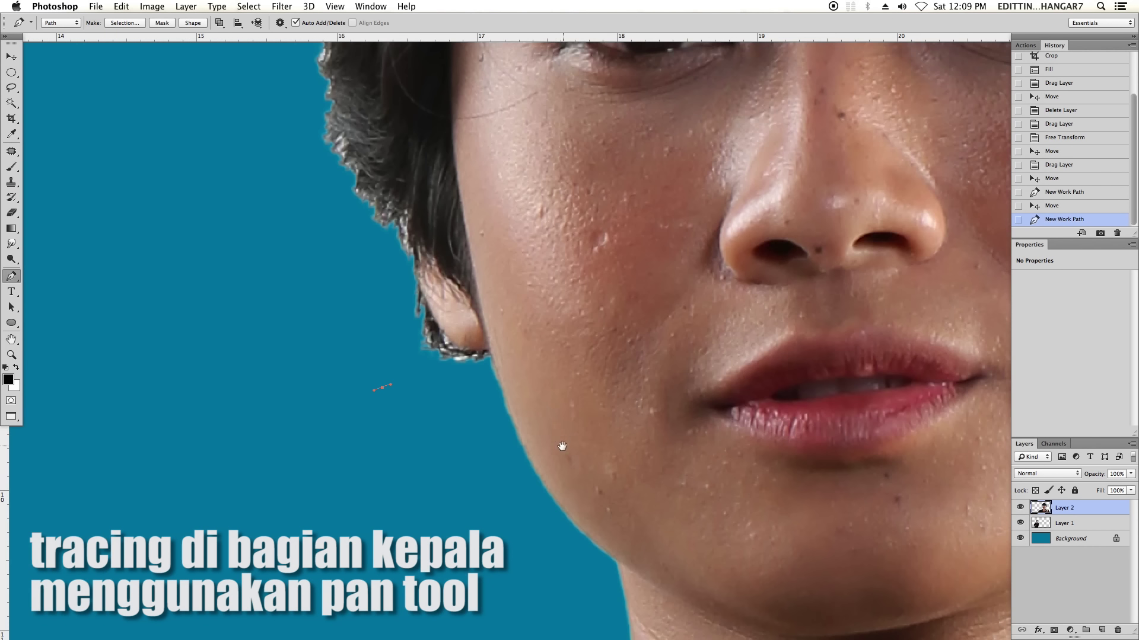
pyautogui.moveTo(562, 445); pyautogui.dragTo(522, 380)
pyautogui.moveTo(537, 468); pyautogui.dragTo(542, 471)
pyautogui.moveTo(623, 533); pyautogui.dragTo(489, 394)
pyautogui.hotkey('ctrl', '+')
pyautogui.moveTo(529, 426); pyautogui.dragTo(514, 396)
pyautogui.hscroll(5, 521, 409)
pyautogui.scroll(-3, 522, 409)
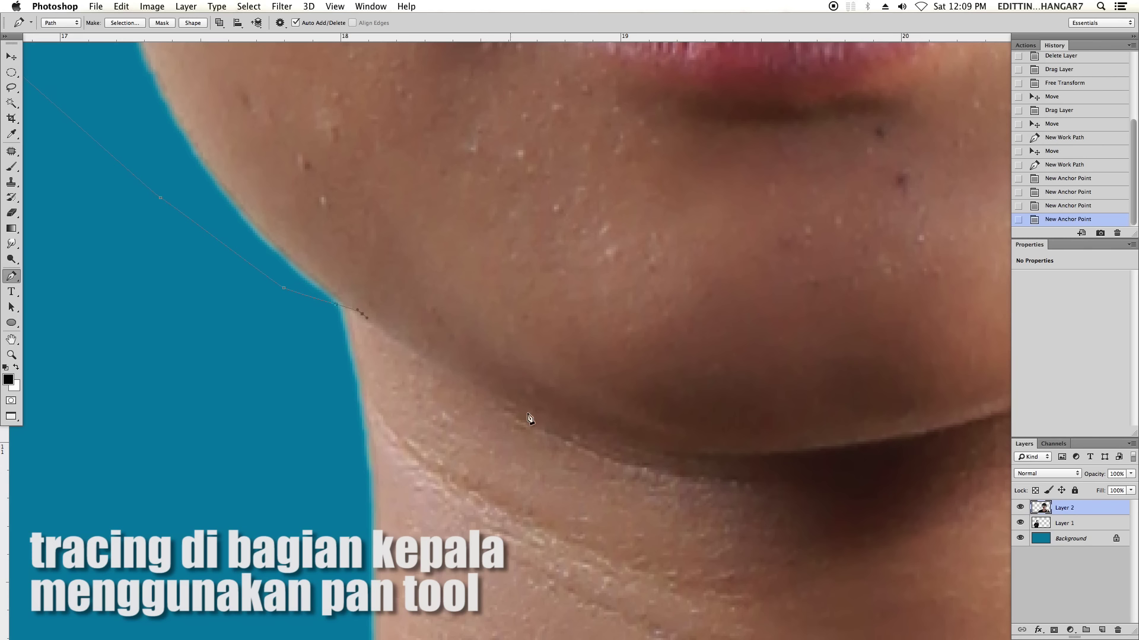
# Continue the path with anchors under the chin and a curve up the jawline.
pyautogui.click(662, 451)
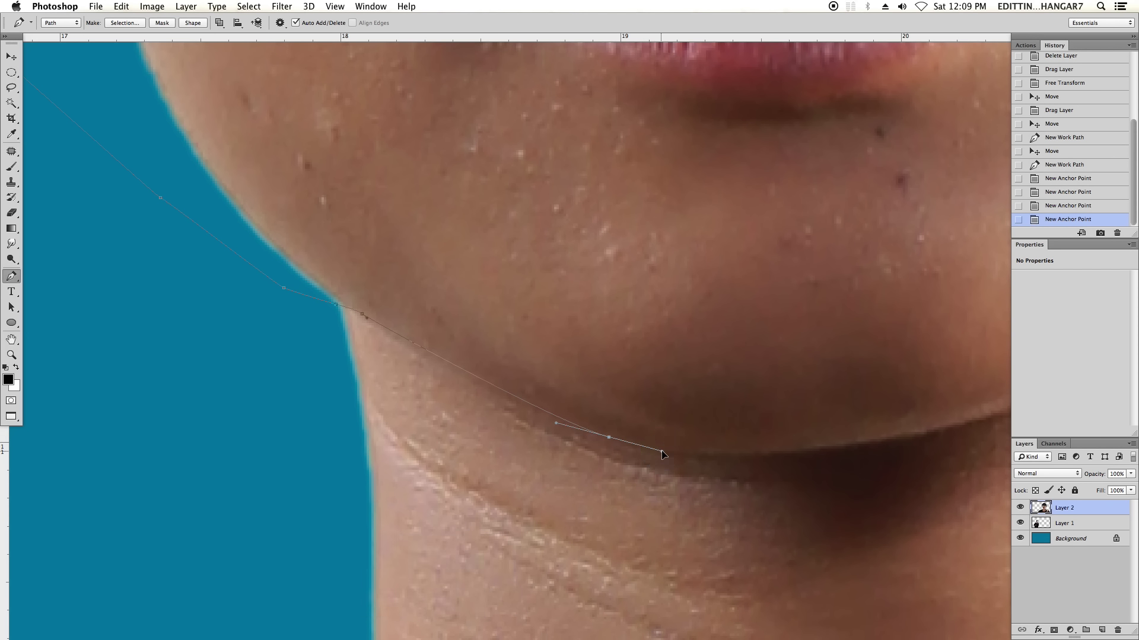
pyautogui.hscroll(5, 532, 465)
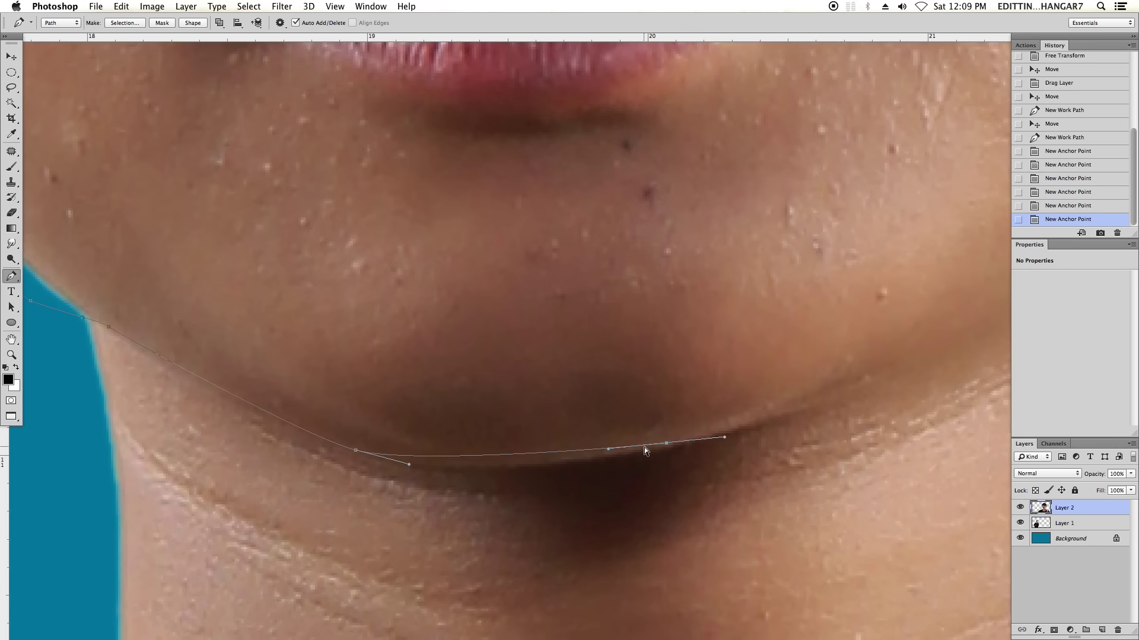
pyautogui.hotkey('ctrl', 'z')
pyautogui.click(739, 428)
pyautogui.hscroll(5, 682, 426)
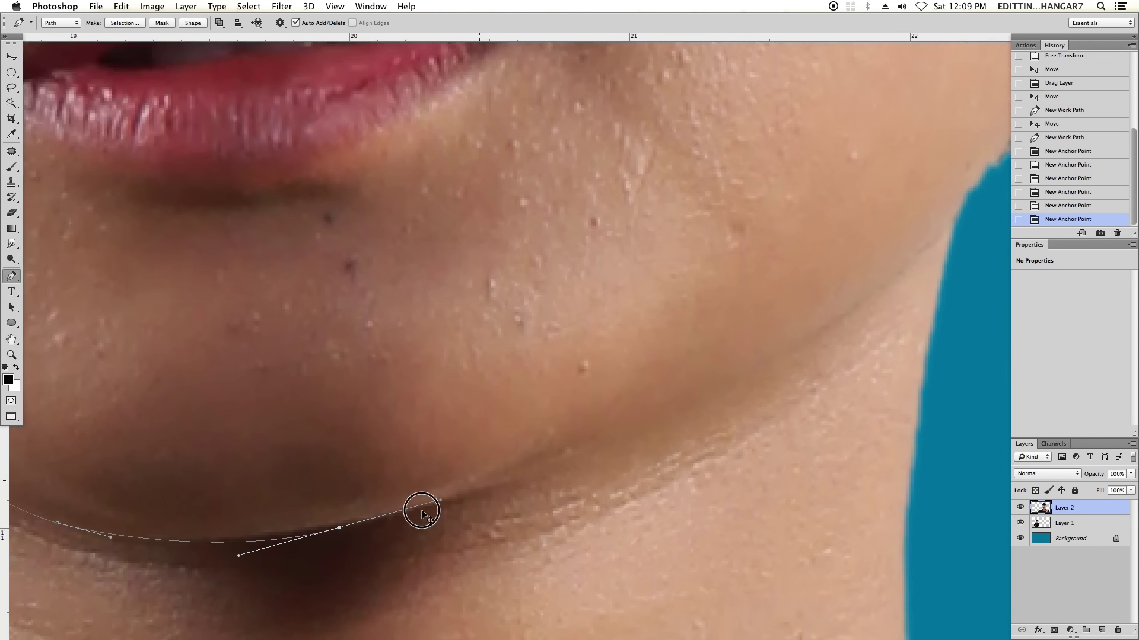
pyautogui.scroll(2, 635, 424)
pyautogui.hscroll(5, 790, 331)
pyautogui.scroll(3, 771, 331)
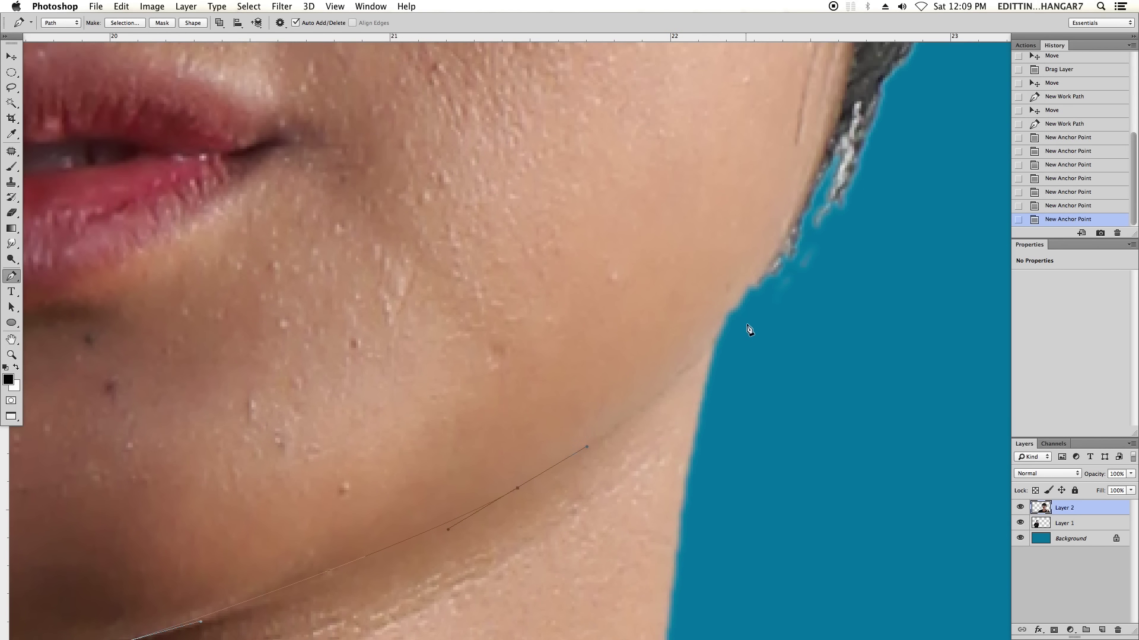
pyautogui.hscroll(5, 771, 356)
pyautogui.scroll(3, 771, 356)
pyautogui.hscroll(4, 711, 385)
pyautogui.moveTo(782, 372); pyautogui.dragTo(827, 249)
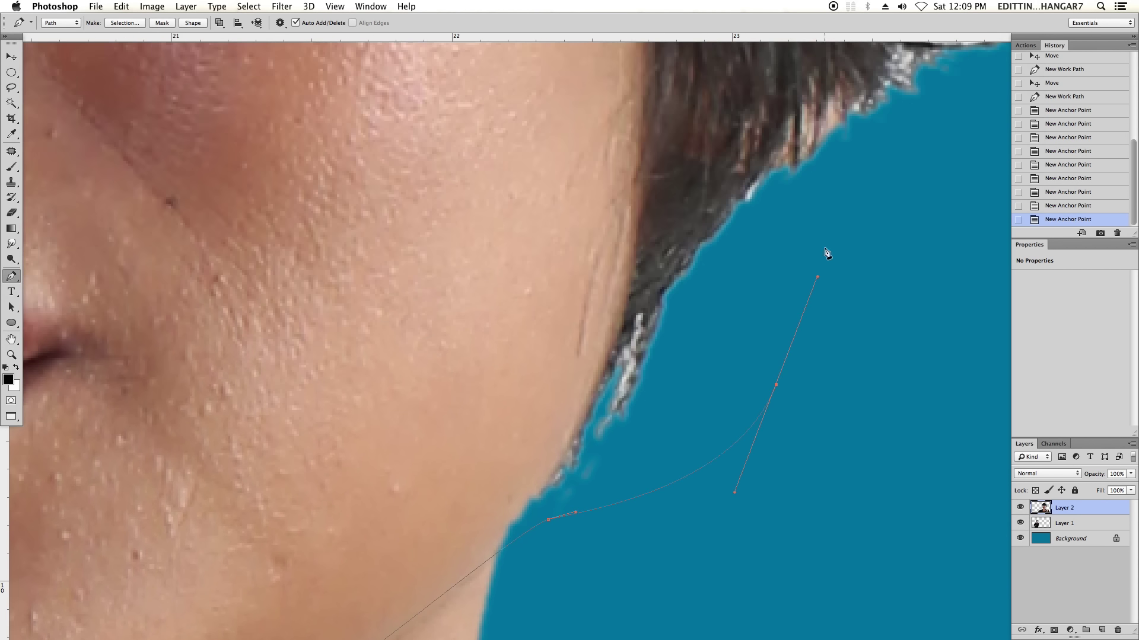
pyautogui.hotkey('ctrl', '-')
pyautogui.hotkey('ctrl', '-')
pyautogui.hotkey('ctrl', '-')
pyautogui.hotkey('ctrl', '-')
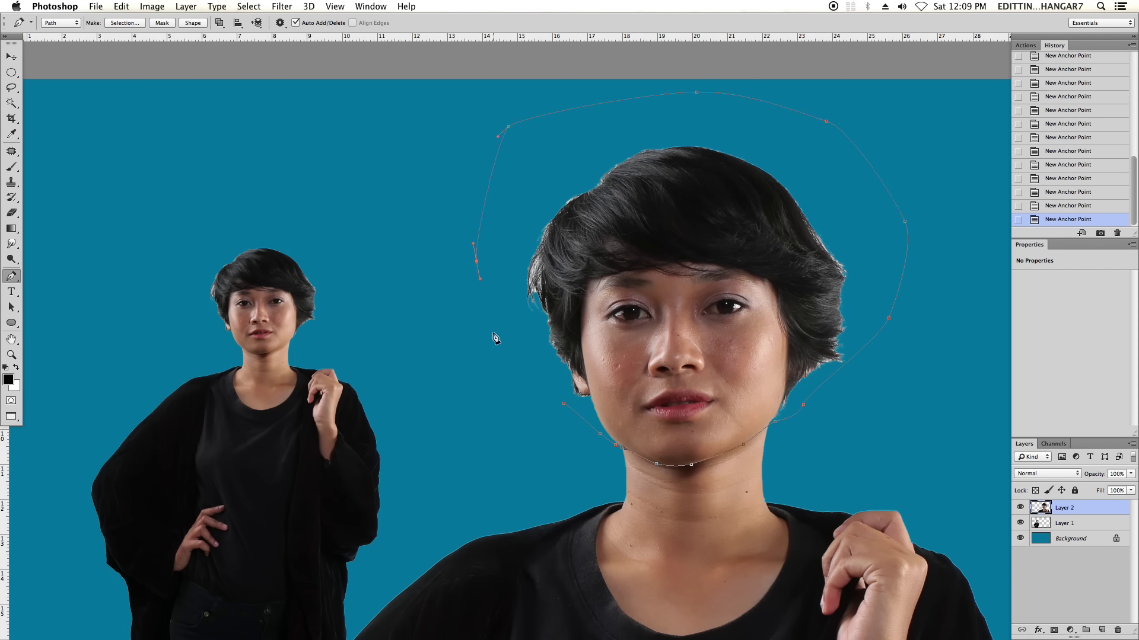
# Load the head path as a selection and feather its edge.
pyautogui.click(218, 22)
pyautogui.click(254, 33)
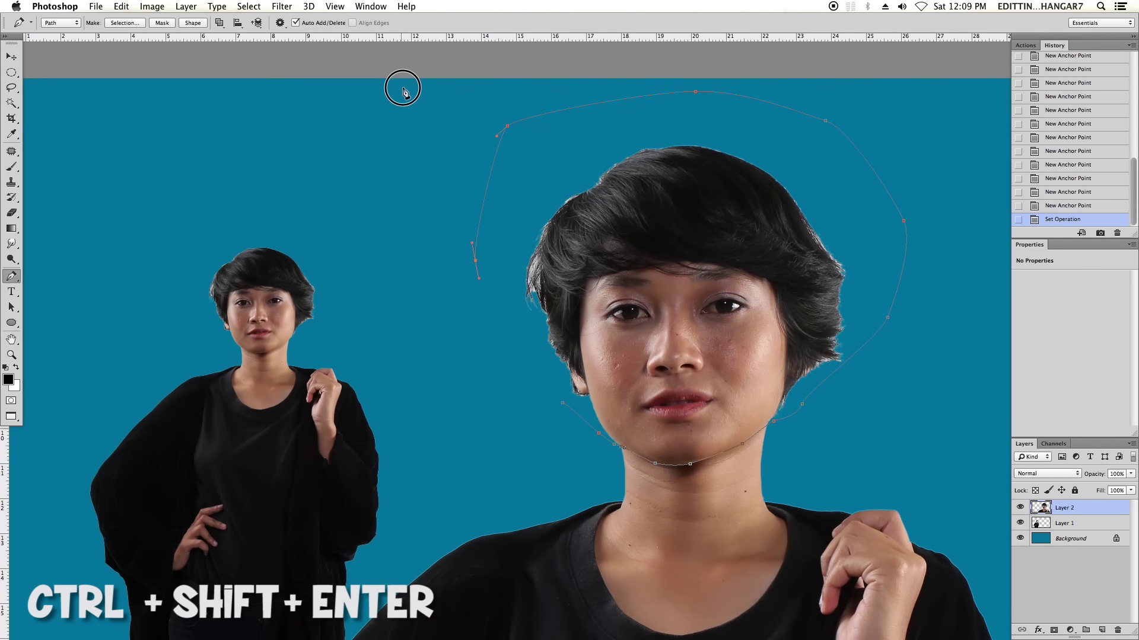
pyautogui.hotkey('ctrl', 'shift', 'Return')
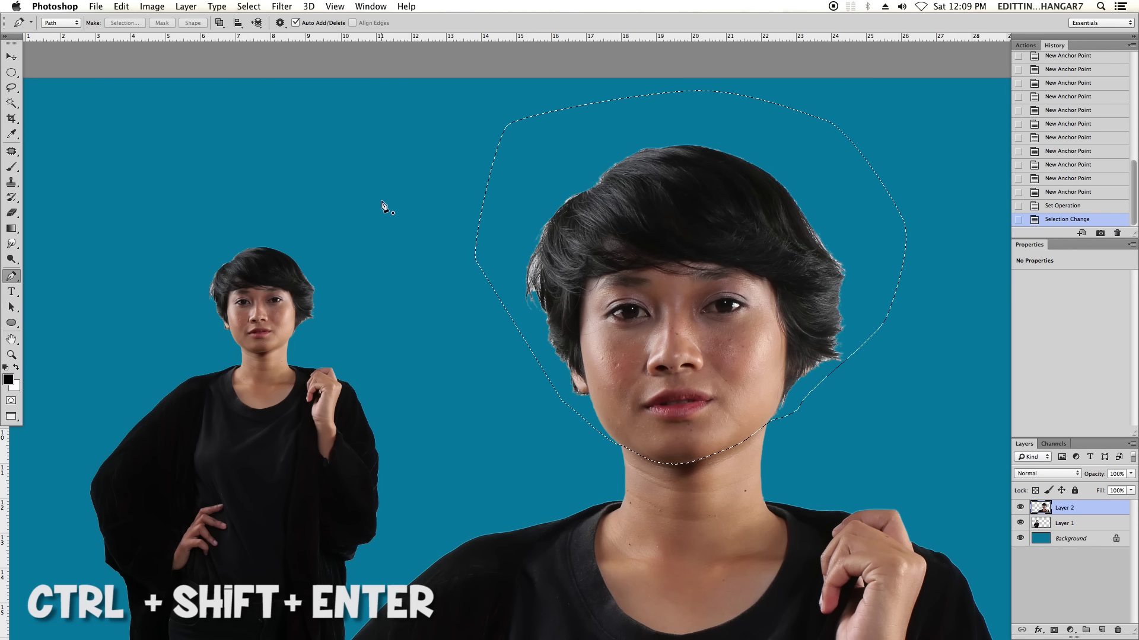
pyautogui.press('l')
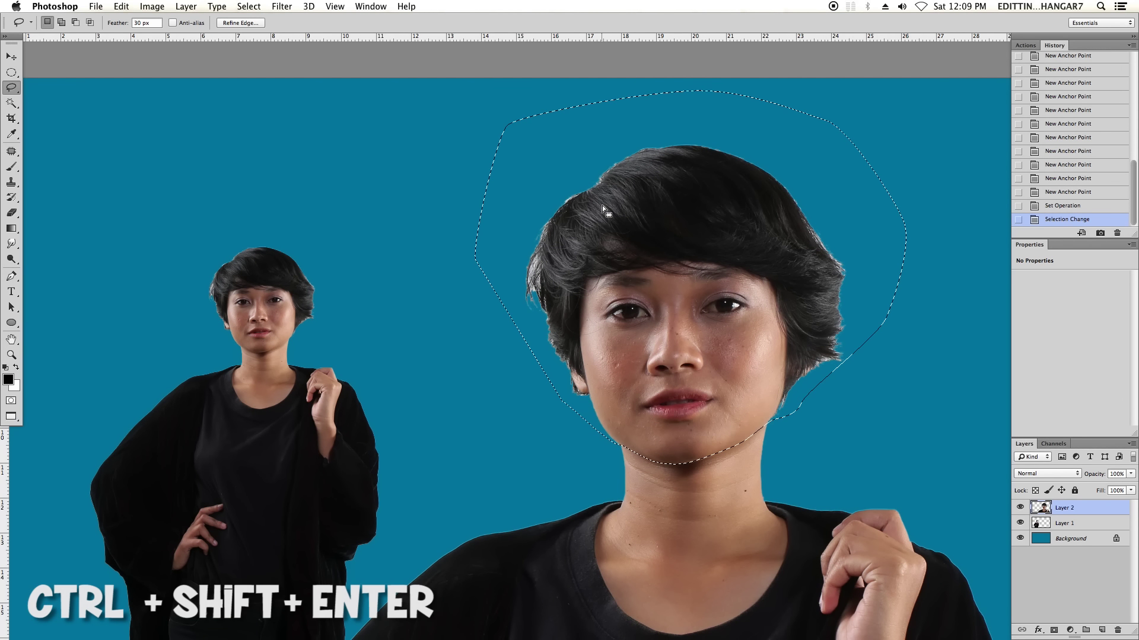
pyautogui.rightClick(614, 215)
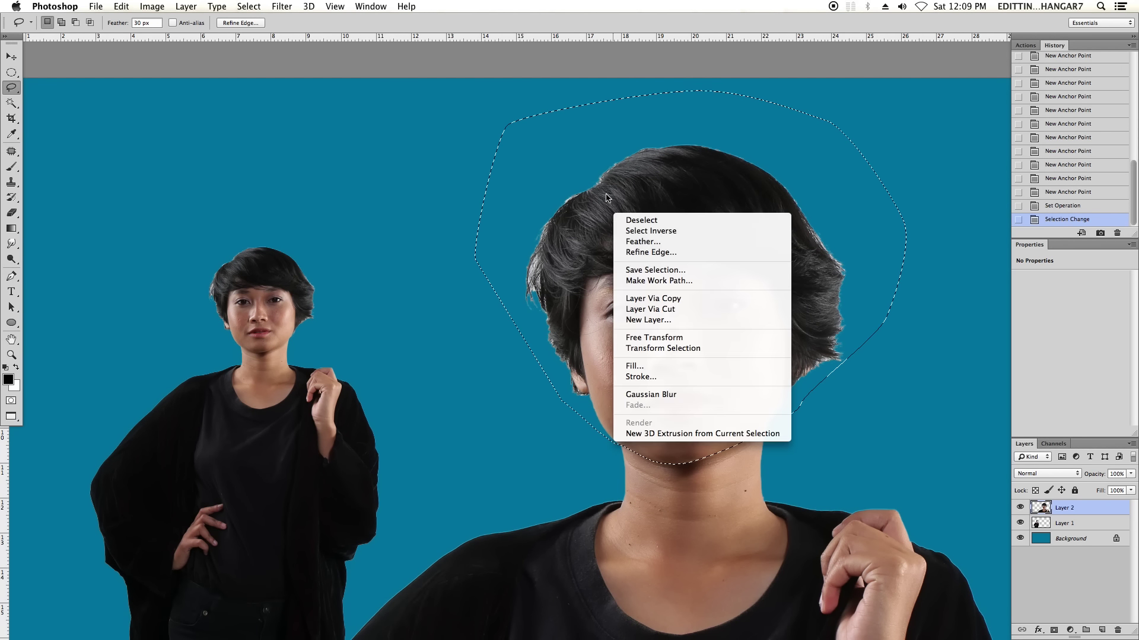
pyautogui.click(640, 242)
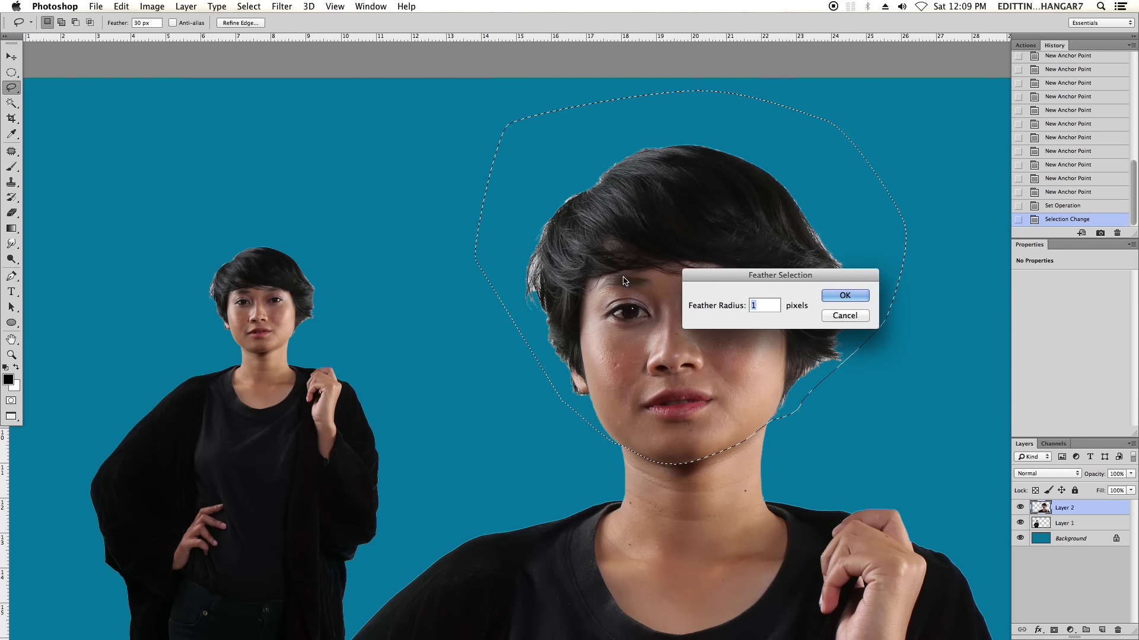
pyautogui.click(858, 295)
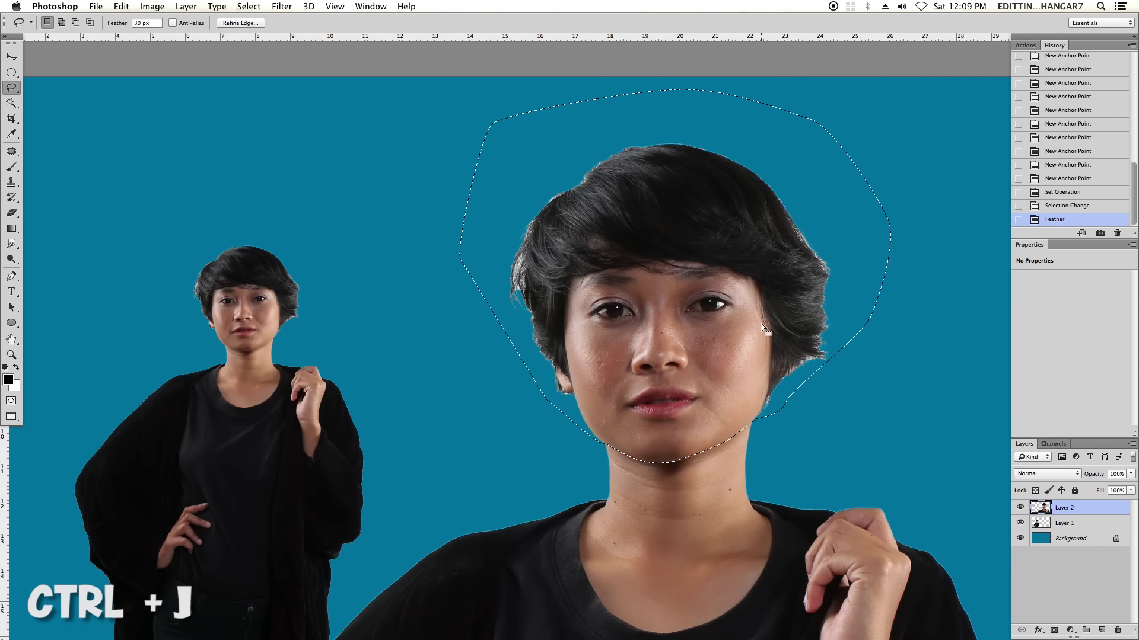
# Copy the feathered head to a new layer and hide Layer 2.
pyautogui.hotkey('ctrl', 'j')
pyautogui.click(1020, 523)
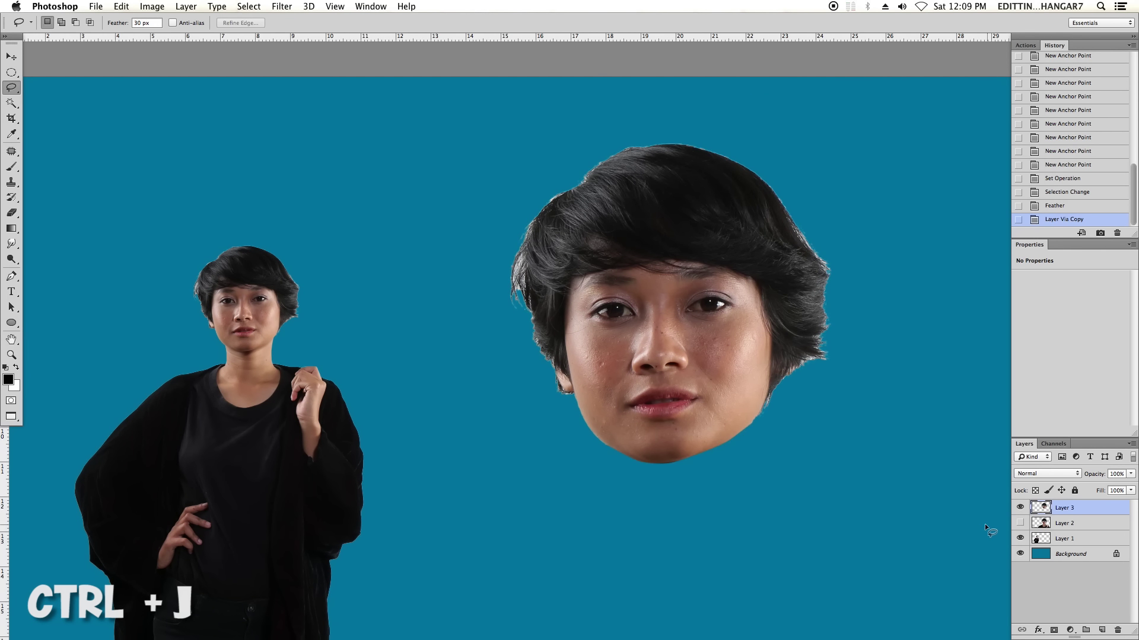
pyautogui.hotkey('ctrl', '-')
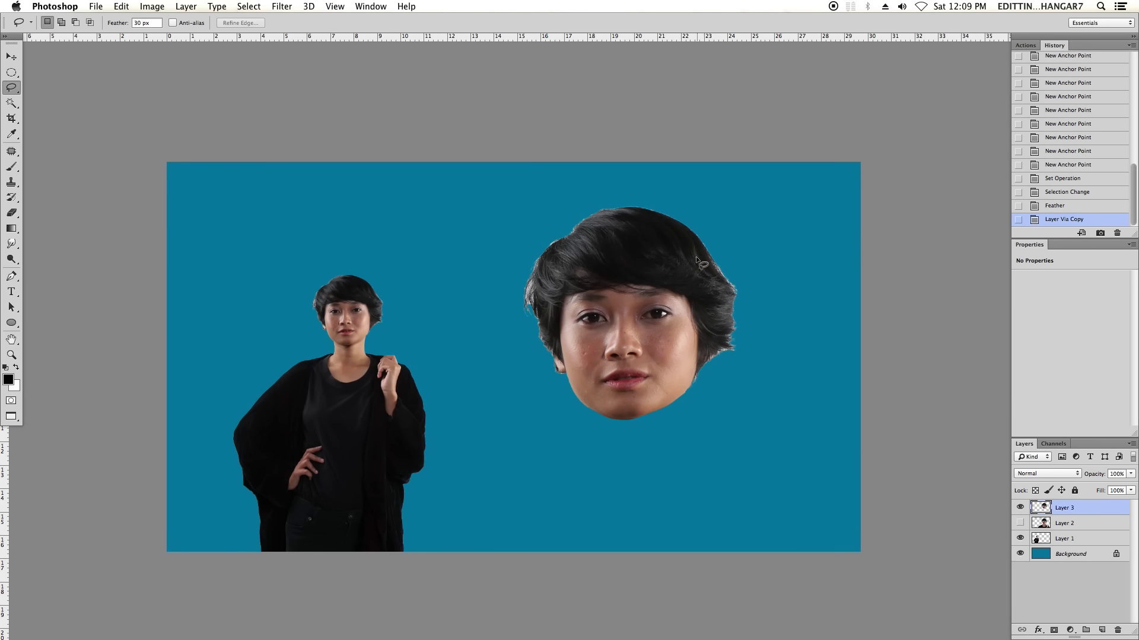
# Delete the unused Layer 2 and reposition the floating head.
pyautogui.press('v')
pyautogui.moveTo(676, 361); pyautogui.dragTo(634, 352)
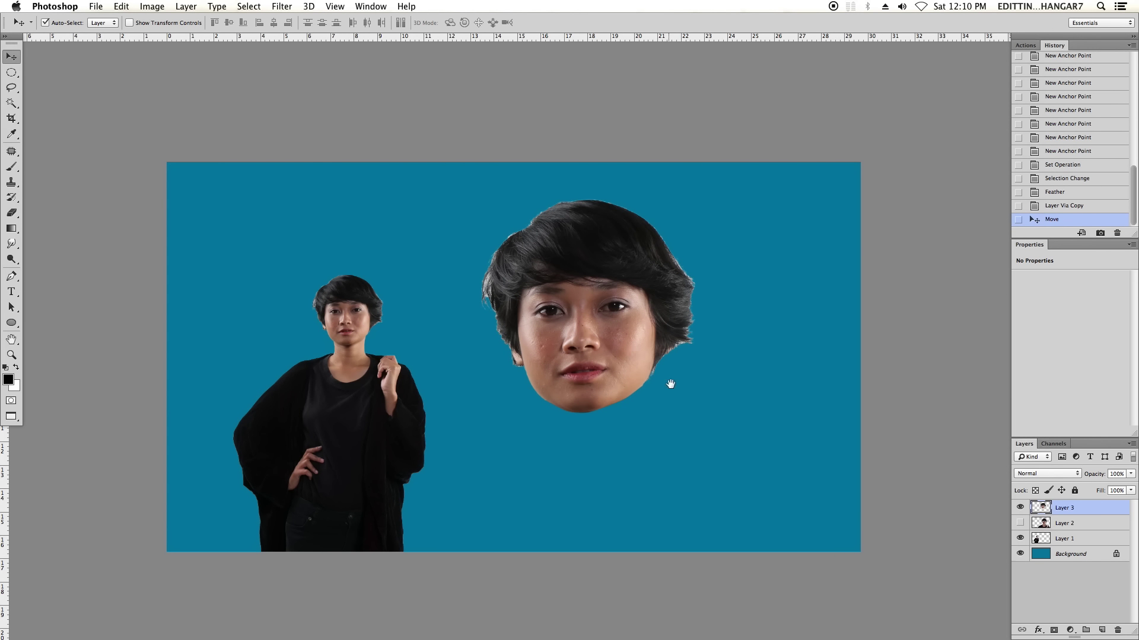
pyautogui.click(1059, 528)
pyautogui.moveTo(1121, 617); pyautogui.dragTo(1118, 629)
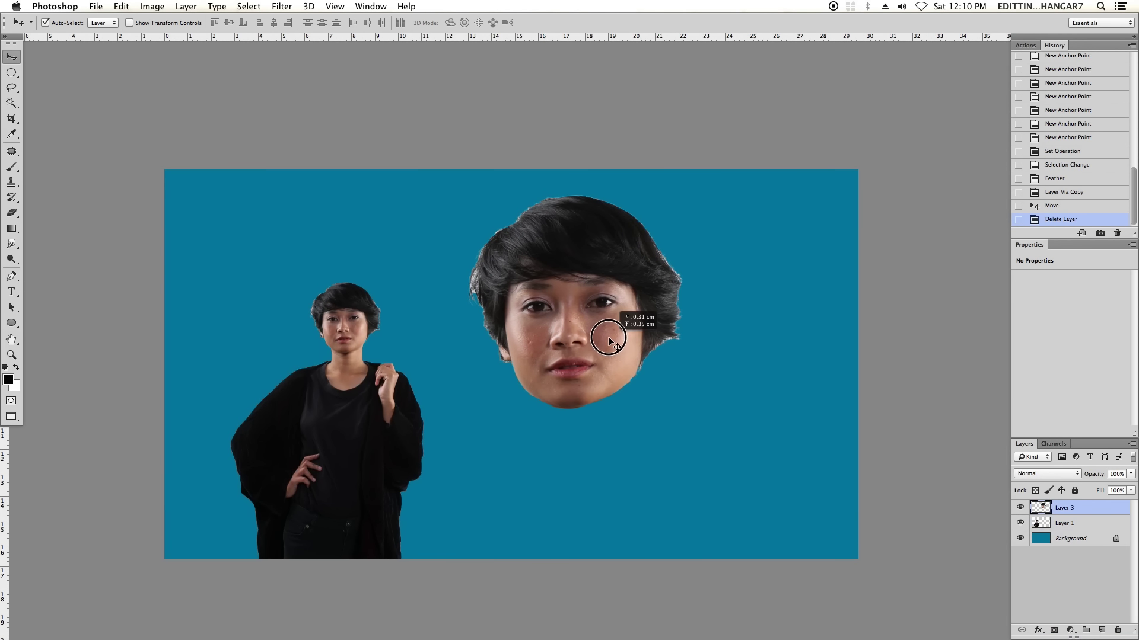
pyautogui.moveTo(635, 335); pyautogui.dragTo(622, 318)
# Duplicate the small body to the right and fit it under the big head.
pyautogui.moveTo(343, 465); pyautogui.dragTo(560, 468)
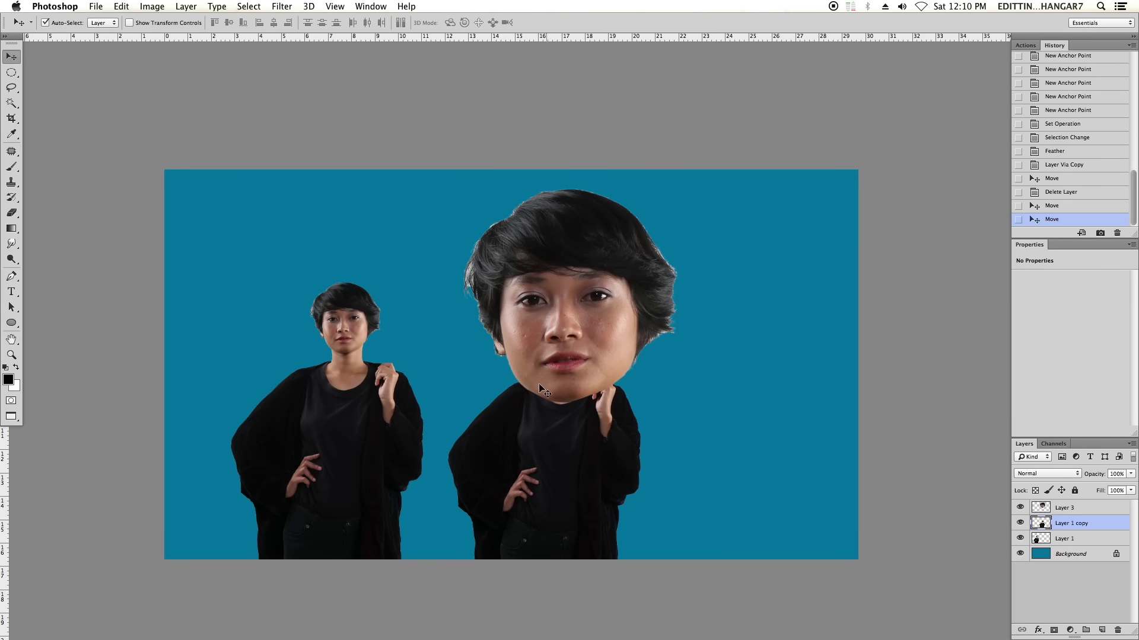
pyautogui.moveTo(661, 337)
pyautogui.mouseDown()
pyautogui.moveTo(661, 315)
pyautogui.moveTo(617, 350)
pyautogui.mouseUp()
pyautogui.hotkey('ctrl', 't')
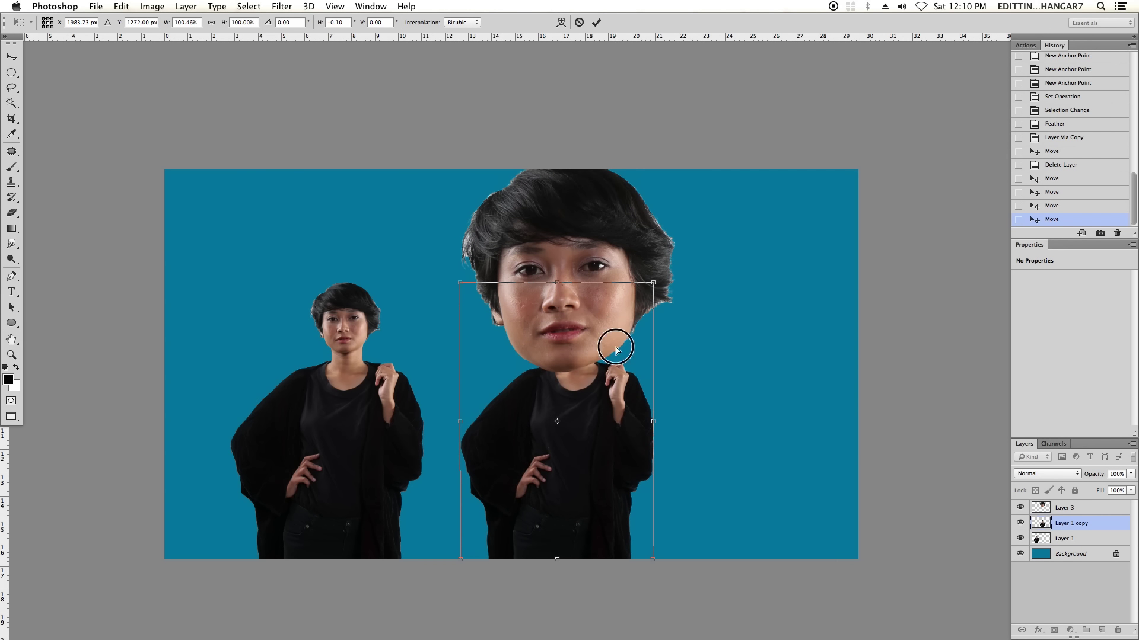
pyautogui.press('Return')
pyautogui.moveTo(610, 264); pyautogui.dragTo(623, 262)
# Shrink the big head and set it onto the duplicate body's neck.
pyautogui.hotkey('ctrl', 't')
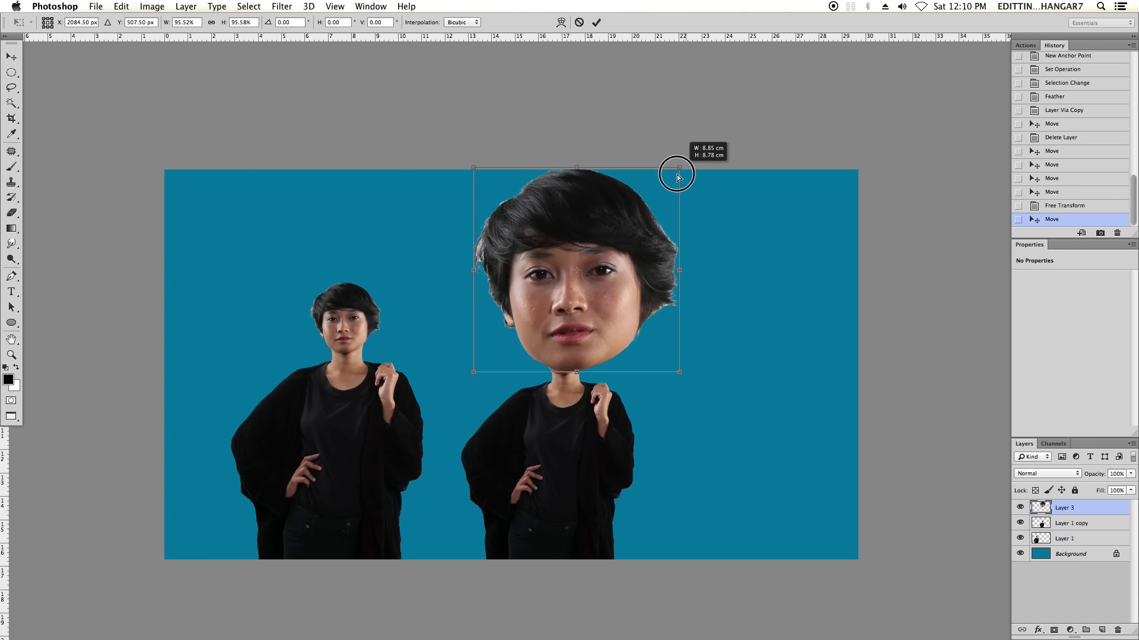
pyautogui.moveTo(673, 170); pyautogui.dragTo(653, 209)
pyautogui.moveTo(595, 240)
pyautogui.mouseDown()
pyautogui.moveTo(602, 261)
pyautogui.moveTo(645, 212)
pyautogui.mouseUp()
pyautogui.hotkey('ctrl', '+')
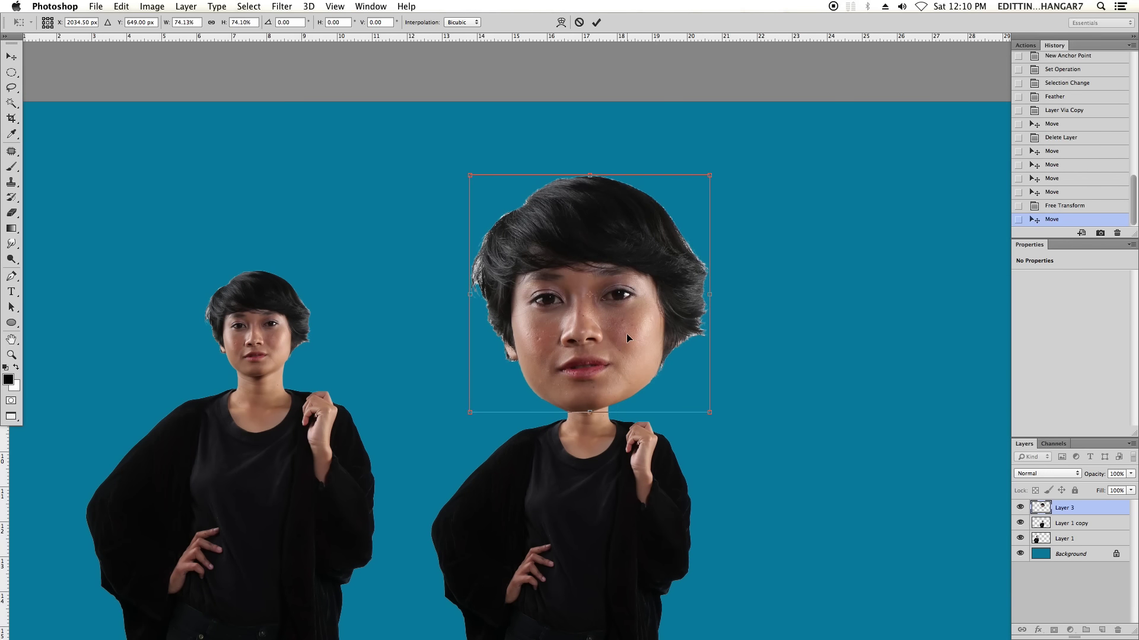
pyautogui.press('Return')
pyautogui.moveTo(640, 308); pyautogui.dragTo(666, 331)
pyautogui.hotkey('ctrl', '-')
pyautogui.hotkey('ctrl', '+')
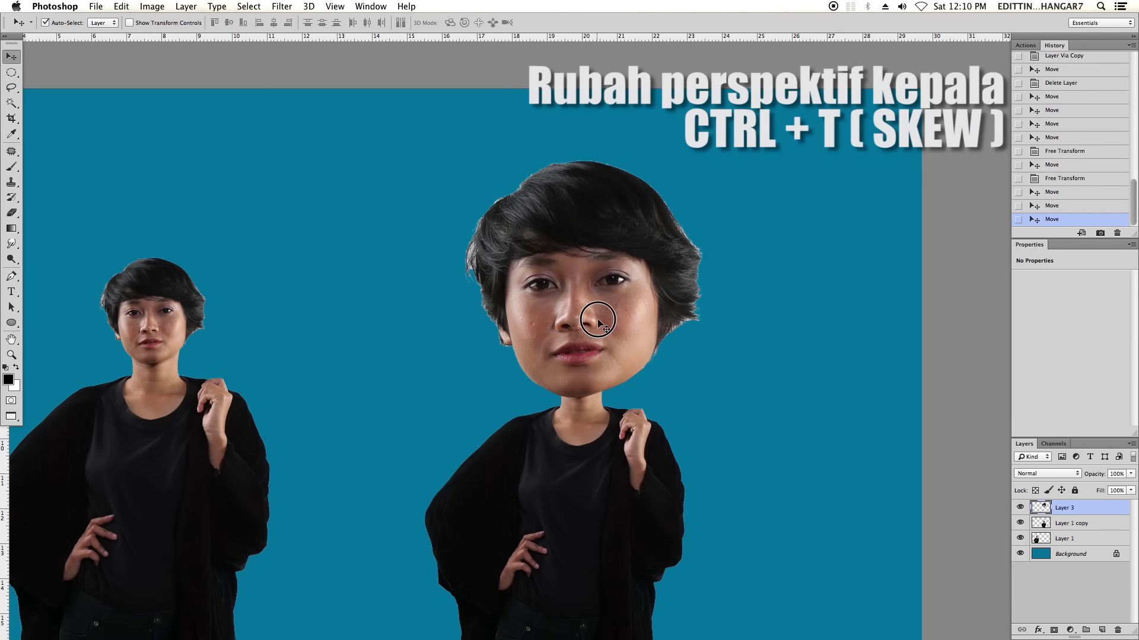
pyautogui.hotkey('ctrl', '+')
pyautogui.scroll(2, 685, 324)
# Skew the big head so its top flares wider in perspective.
pyautogui.scroll(2, 691, 314)
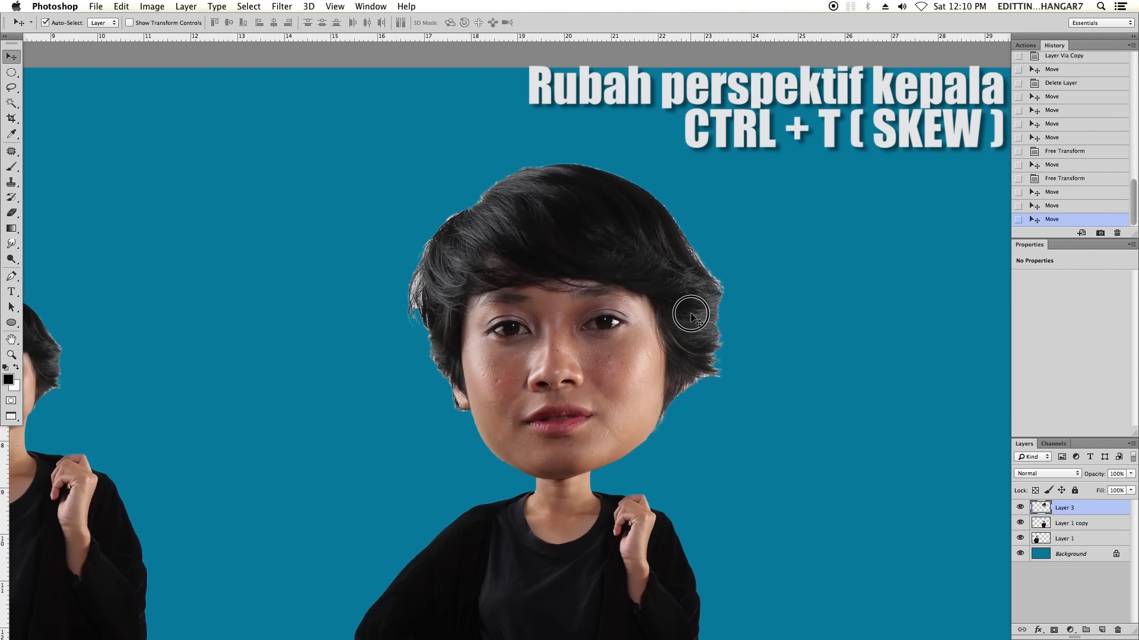
pyautogui.hotkey('ctrl', 't')
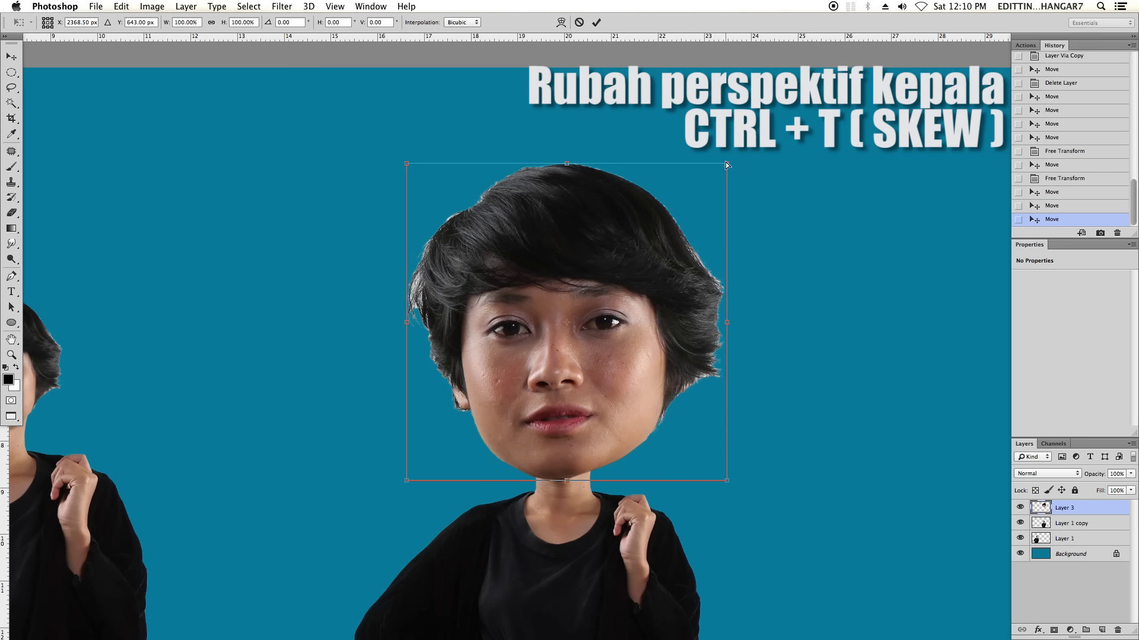
pyautogui.rightClick(590, 229)
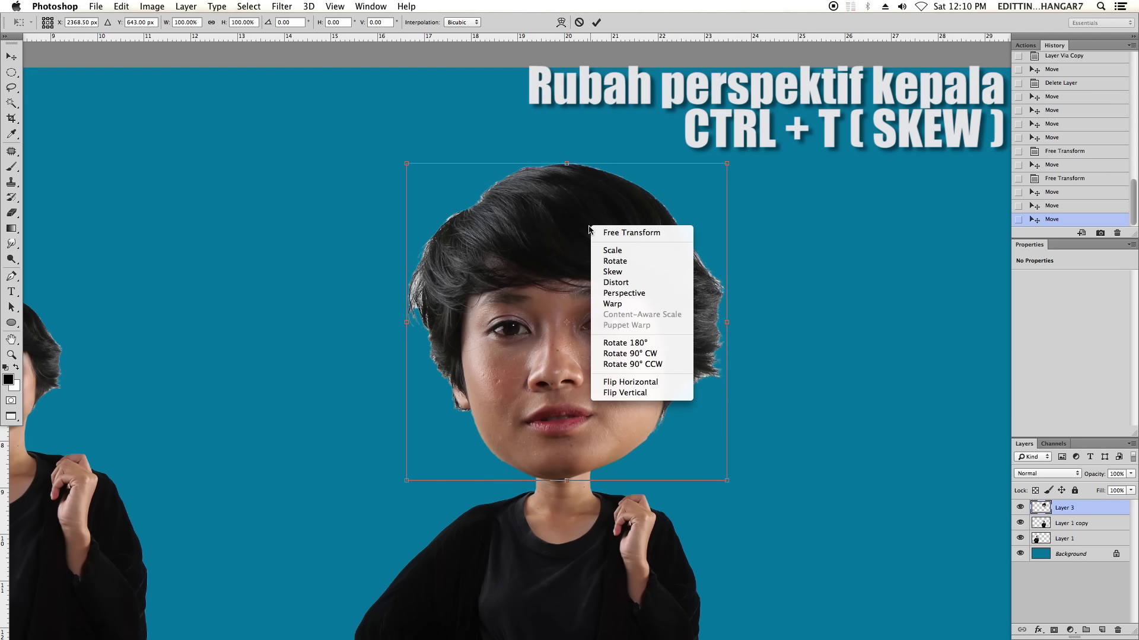
pyautogui.click(628, 274)
pyautogui.moveTo(729, 165); pyautogui.dragTo(762, 171)
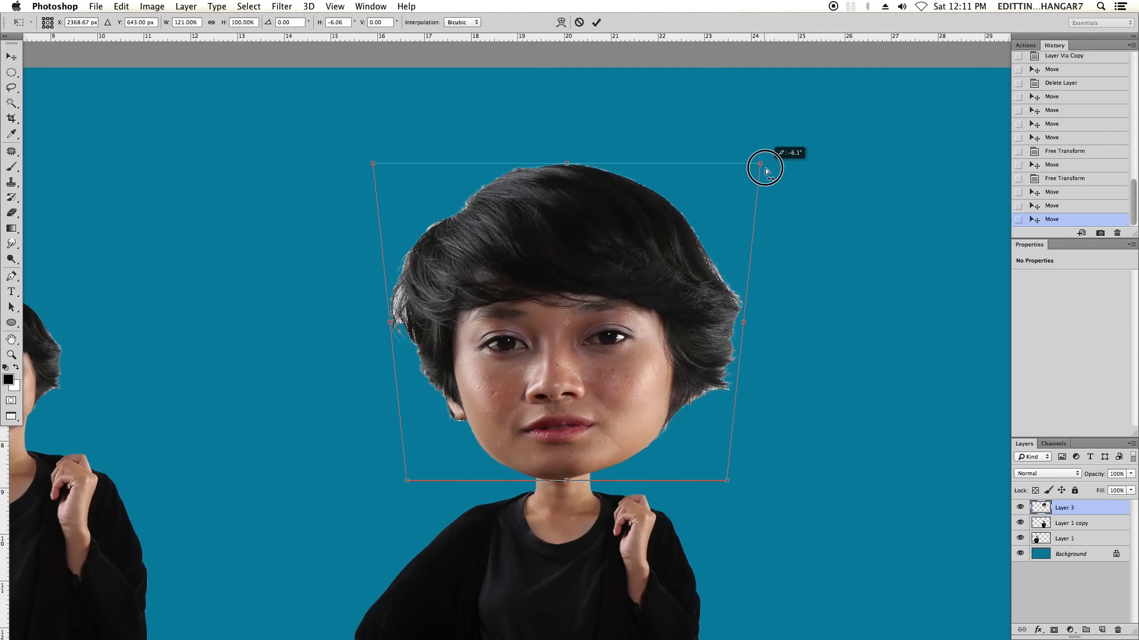
pyautogui.moveTo(762, 170); pyautogui.dragTo(759, 169)
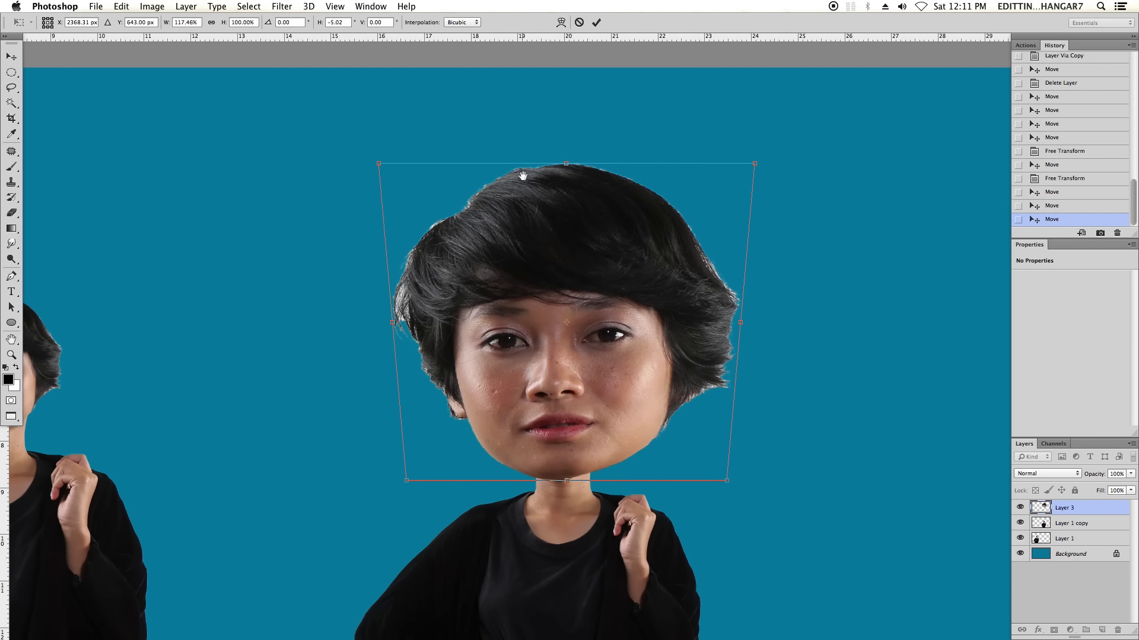
pyautogui.moveTo(523, 175); pyautogui.dragTo(527, 191)
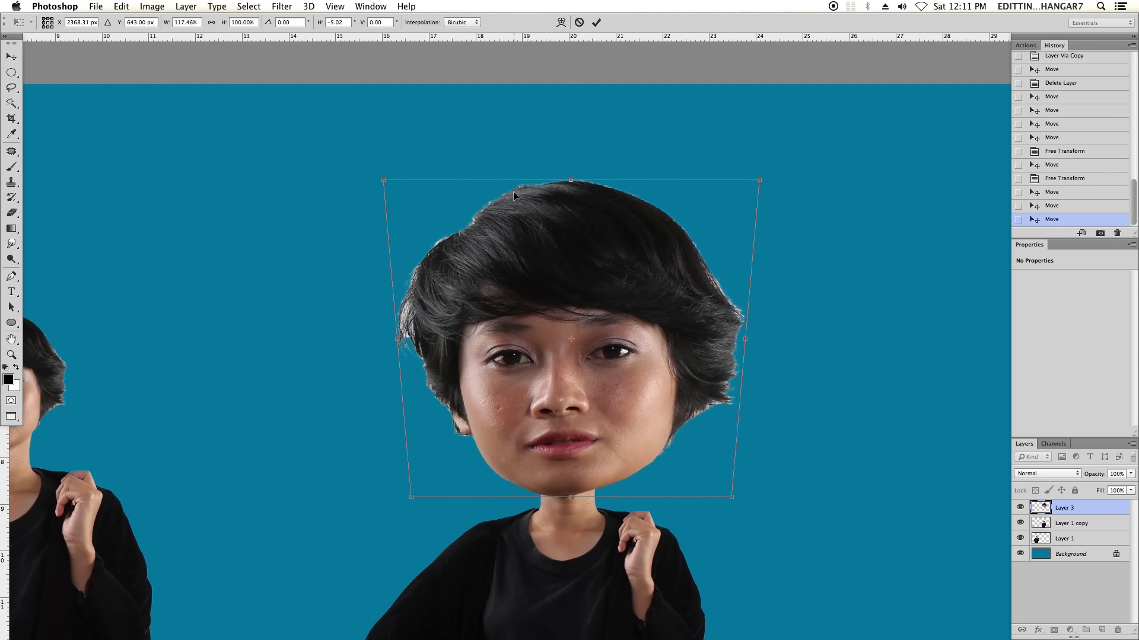
pyautogui.press('Return')
# Stretch the head taller to about 108% height and commit.
pyautogui.hotkey('ctrl', 't')
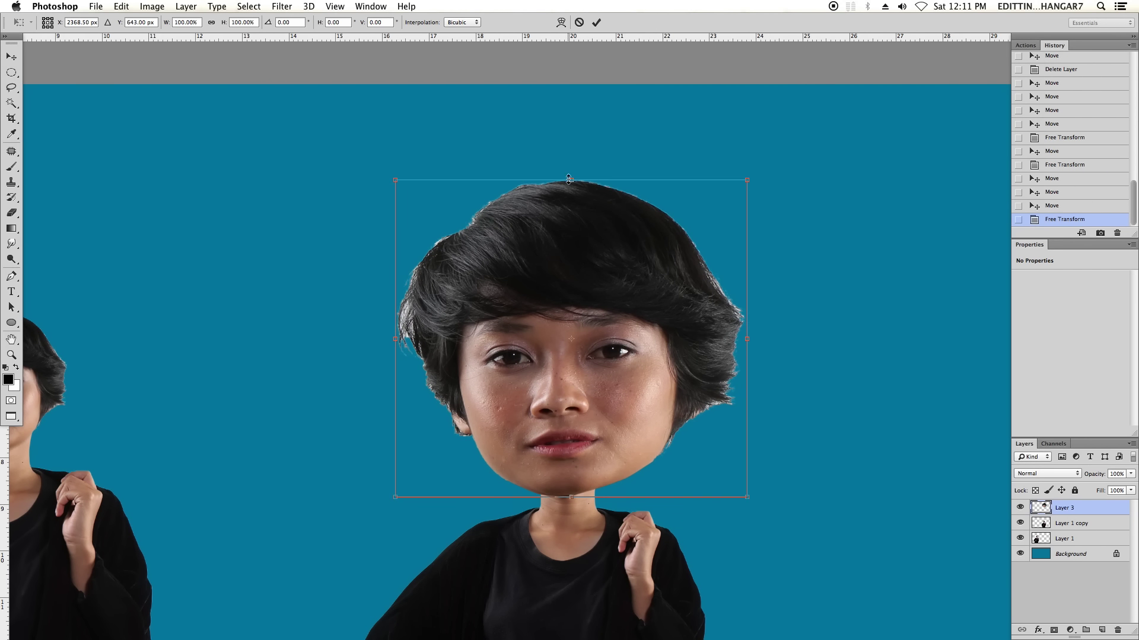
pyautogui.moveTo(569, 178); pyautogui.dragTo(568, 152)
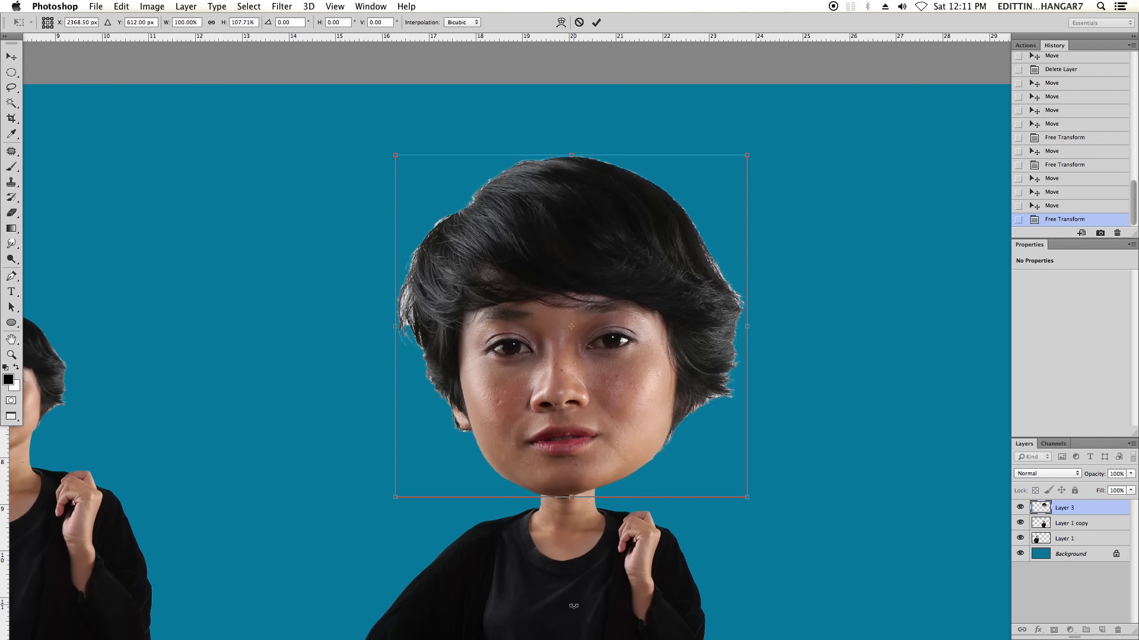
pyautogui.press('Return')
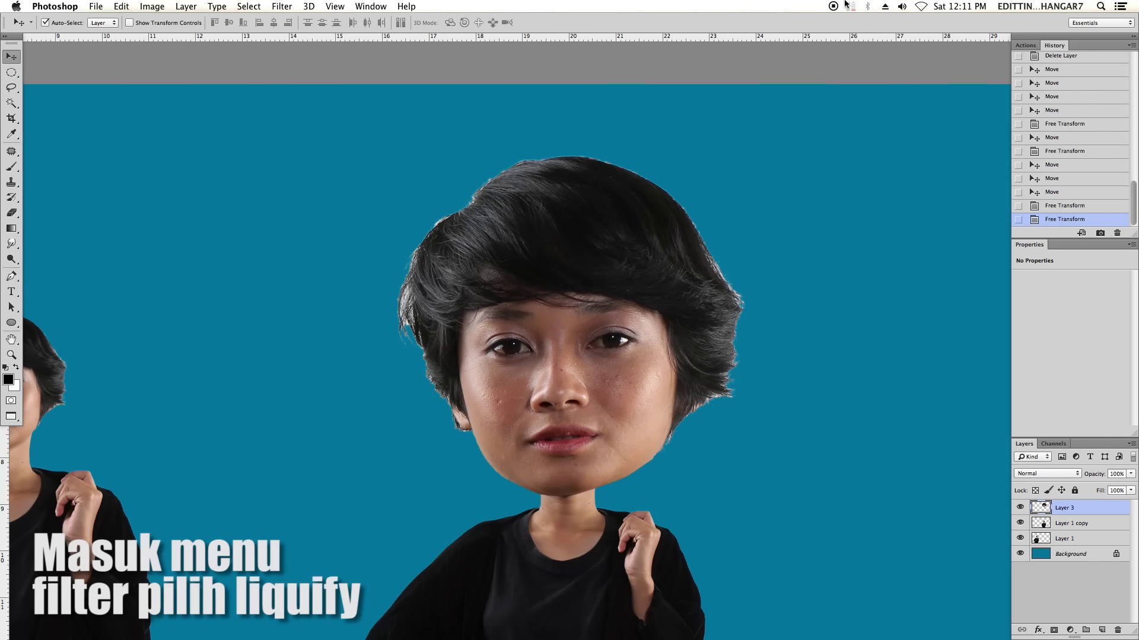
# Duplicate Layer 3 as Layer 3 copy and open Filter > Liquify.
pyautogui.hotkey('ctrl', '-')
pyautogui.hotkey('ctrl', '-')
pyautogui.moveTo(780, 381)
pyautogui.mouseDown()
pyautogui.moveTo(849, 358)
pyautogui.moveTo(681, 412)
pyautogui.moveTo(765, 341)
pyautogui.moveTo(755, 406)
pyautogui.mouseUp()
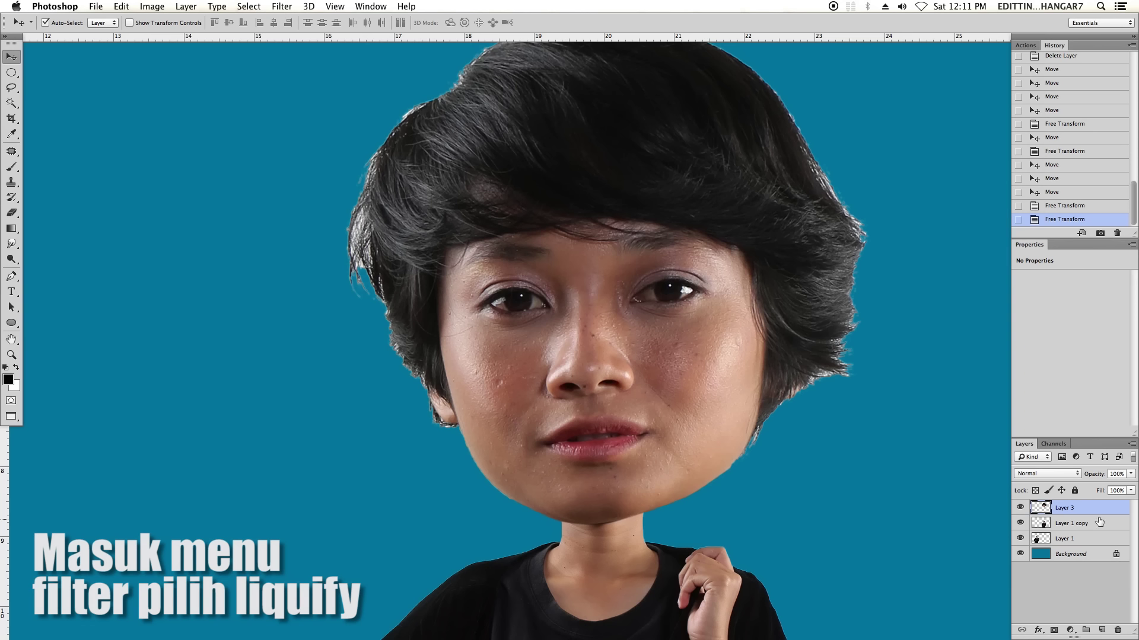
pyautogui.moveTo(1098, 599); pyautogui.dragTo(1101, 629)
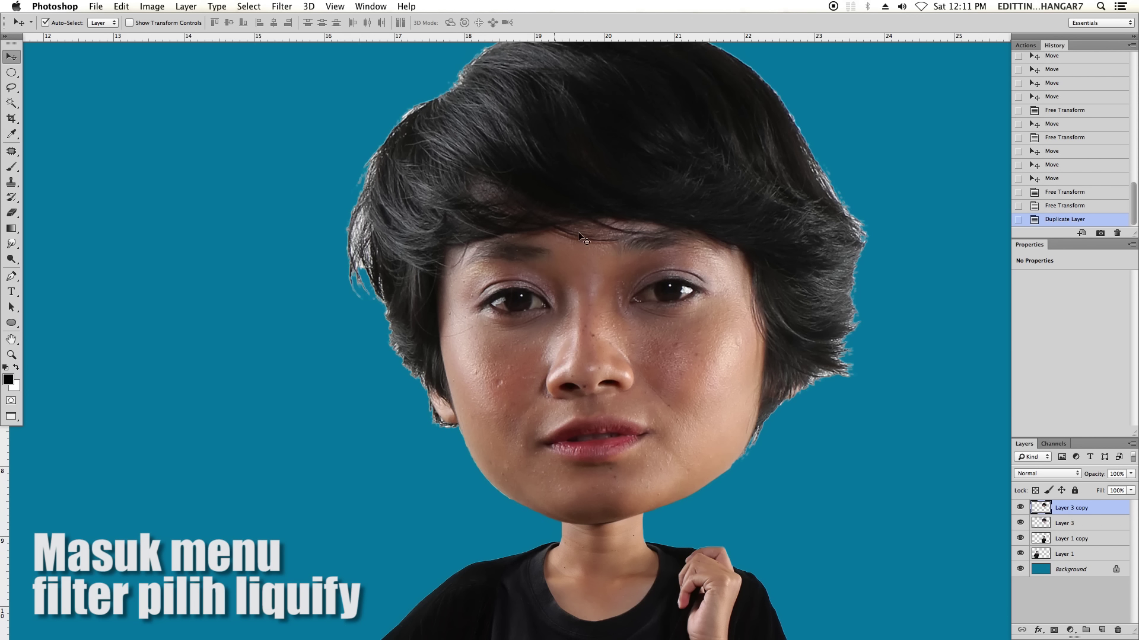
pyautogui.click(289, 7)
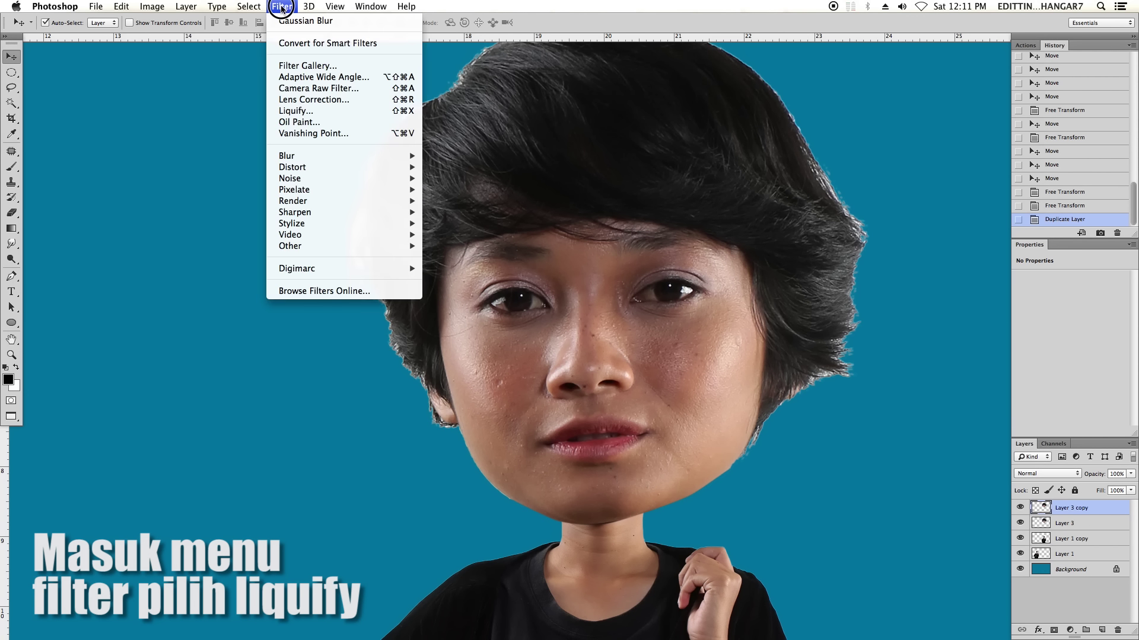
pyautogui.click(300, 111)
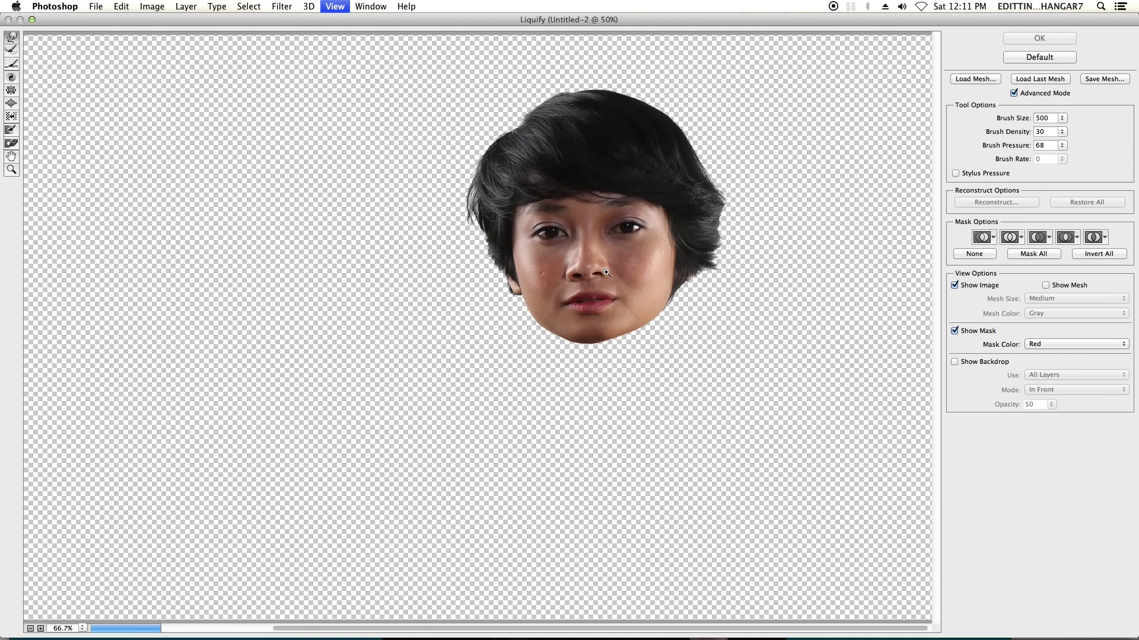
# Frame the nose and mouth in Liquify with a smaller brush.
pyautogui.click(606, 273)
pyautogui.moveTo(492, 317); pyautogui.dragTo(528, 320)
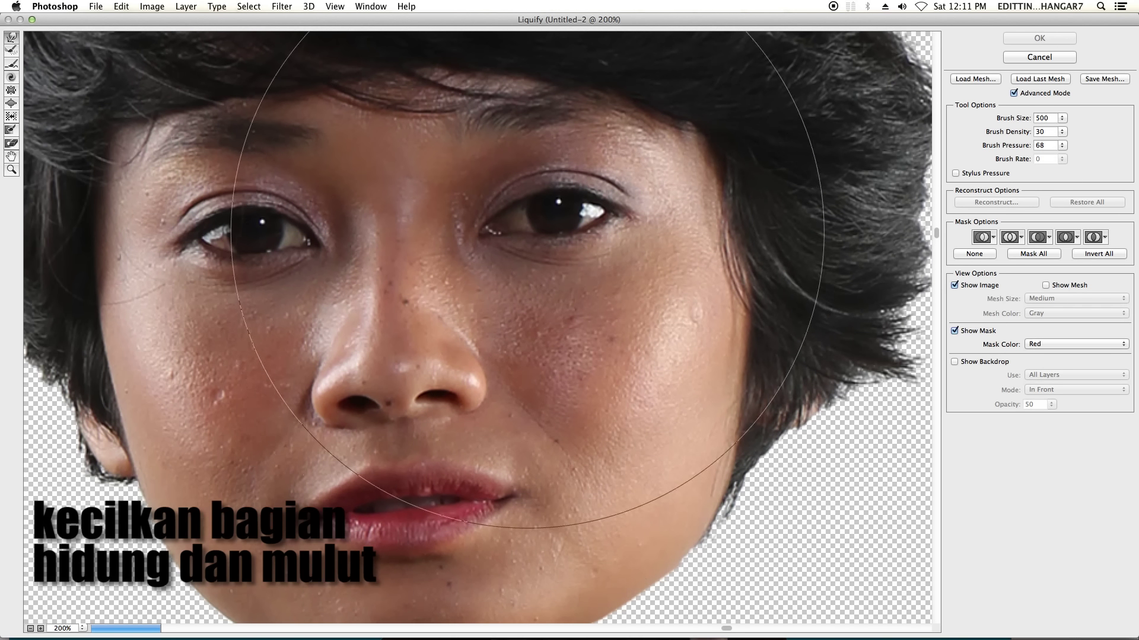
pyautogui.press('[')
pyautogui.press('[')
pyautogui.press('[')
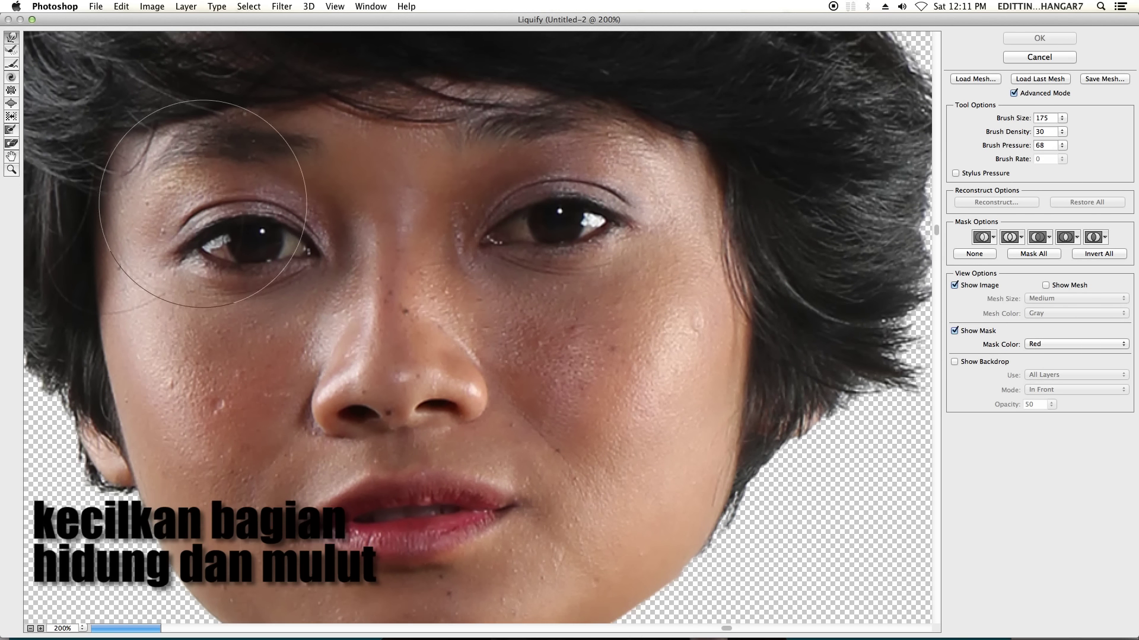
pyautogui.scroll(-2, 368, 287)
pyautogui.press('super+minus')
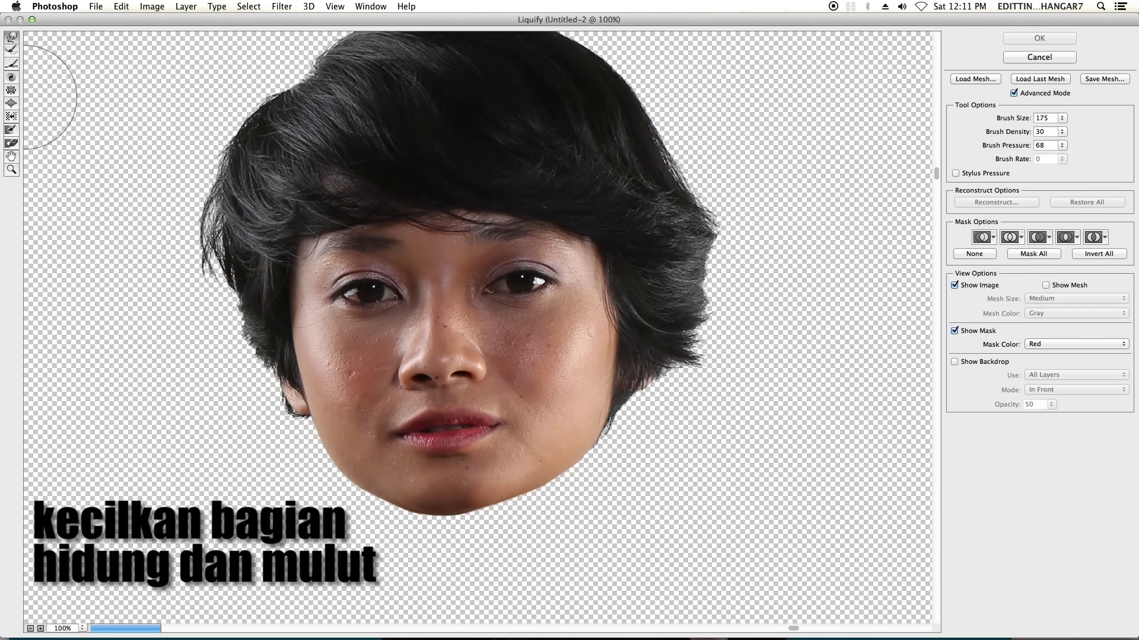
pyautogui.press('super+equal')
pyautogui.scroll(-1, 450, 297)
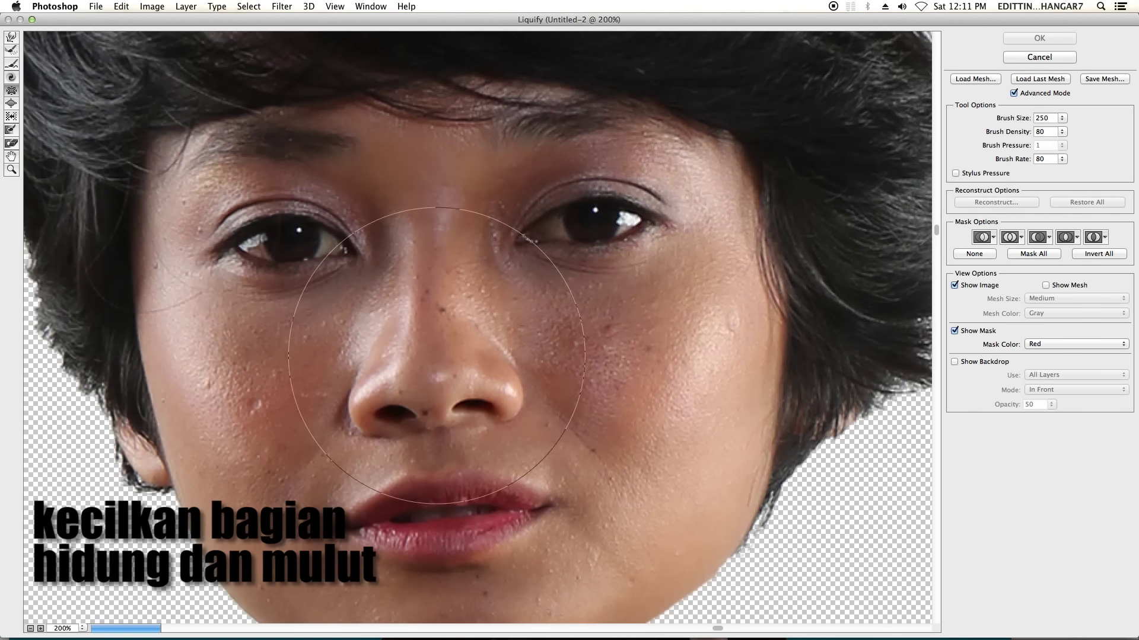
pyautogui.press('[')
pyautogui.press('[')
pyautogui.press('[')
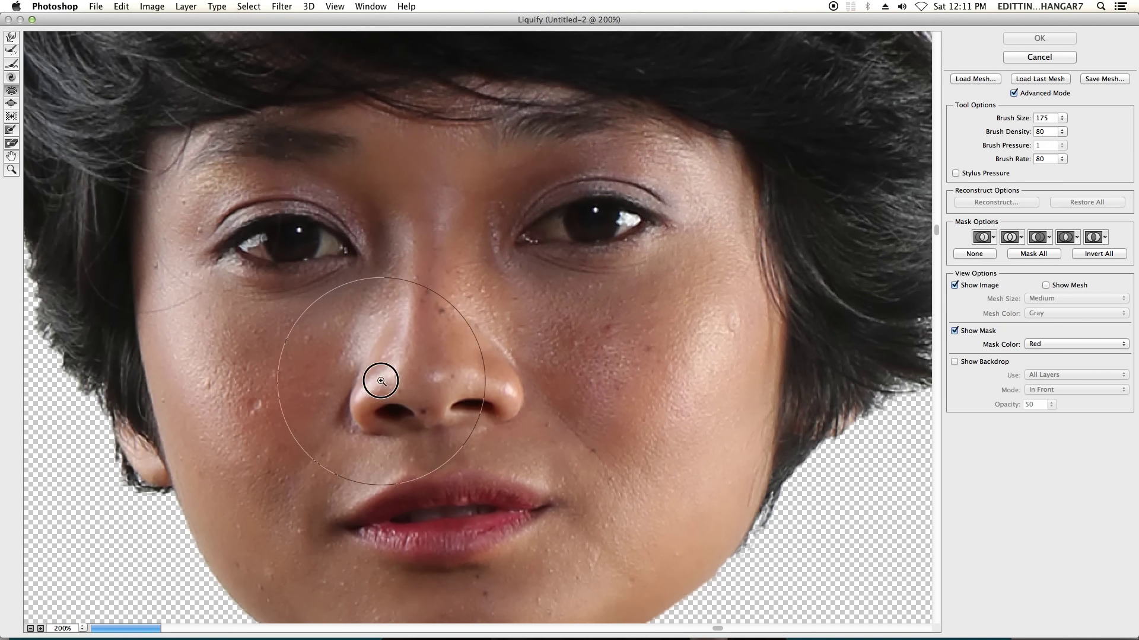
# Pucker the nose's side and lower part smaller, then size the brush for the lips.
pyautogui.moveTo(381, 381); pyautogui.dragTo(364, 398)
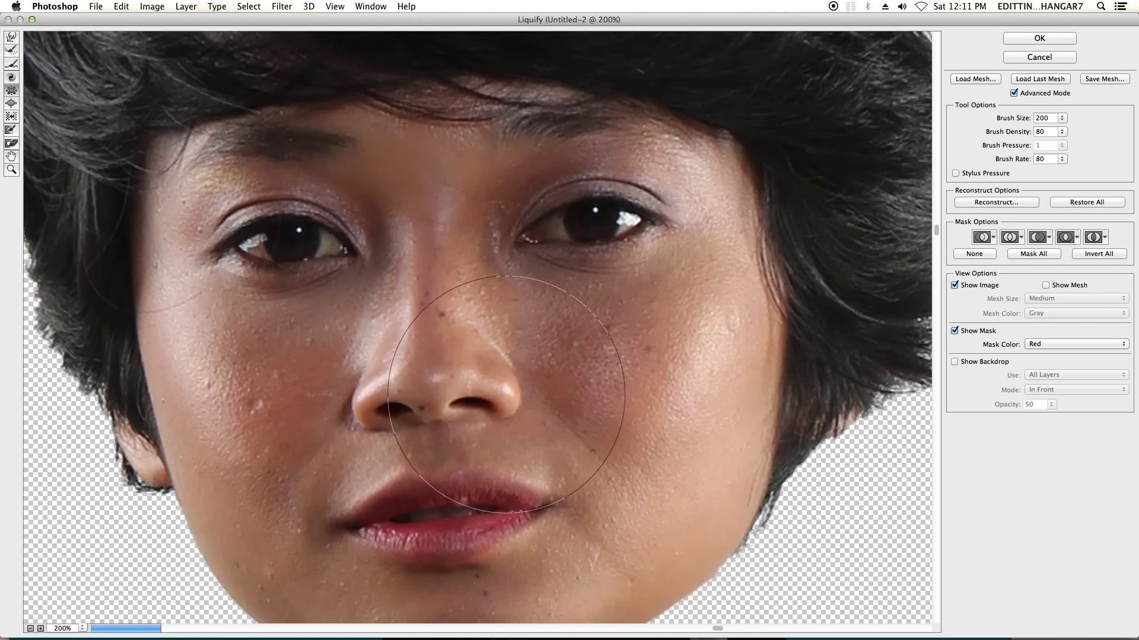
pyautogui.press(']')
pyautogui.press('[')
pyautogui.press('[')
pyautogui.press('[')
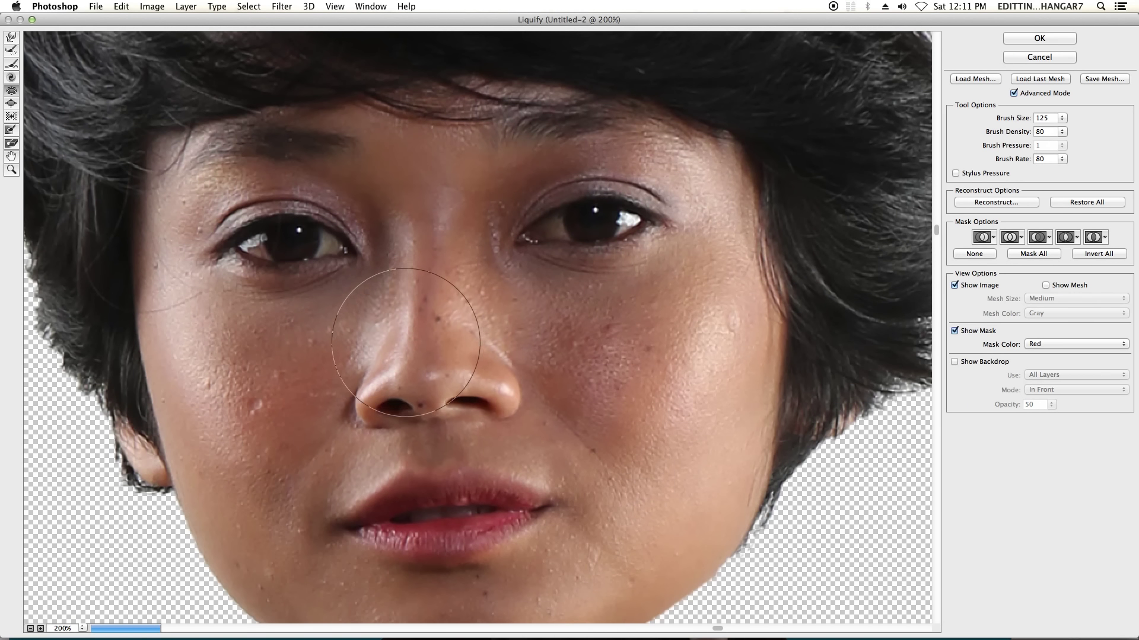
pyautogui.moveTo(398, 359); pyautogui.dragTo(390, 407)
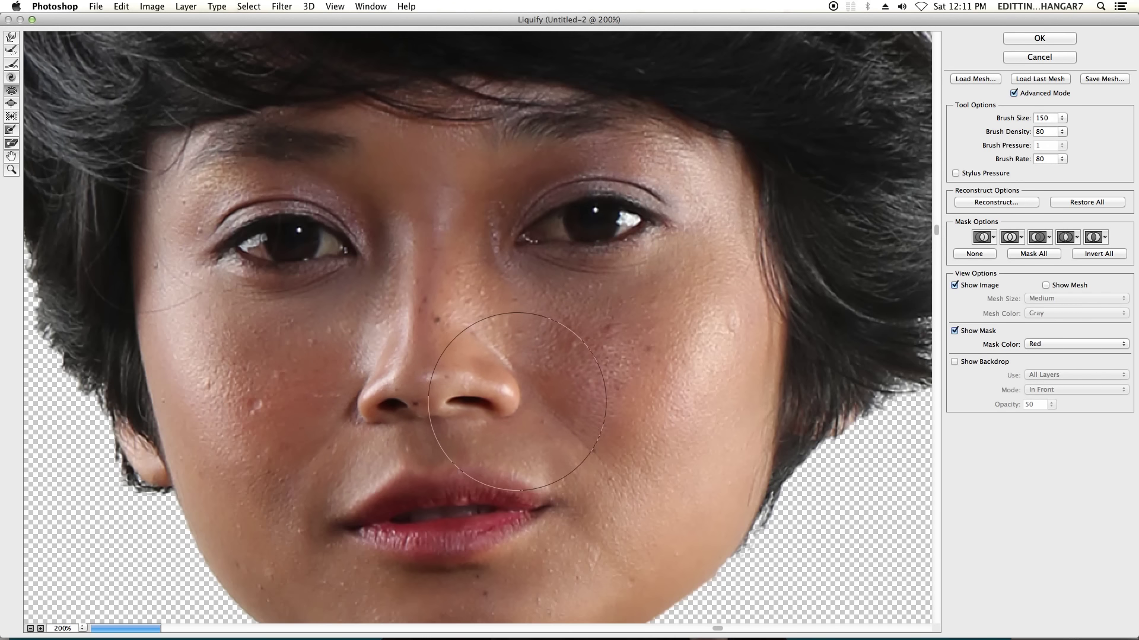
pyautogui.scroll(-1, 516, 401)
pyautogui.press(']')
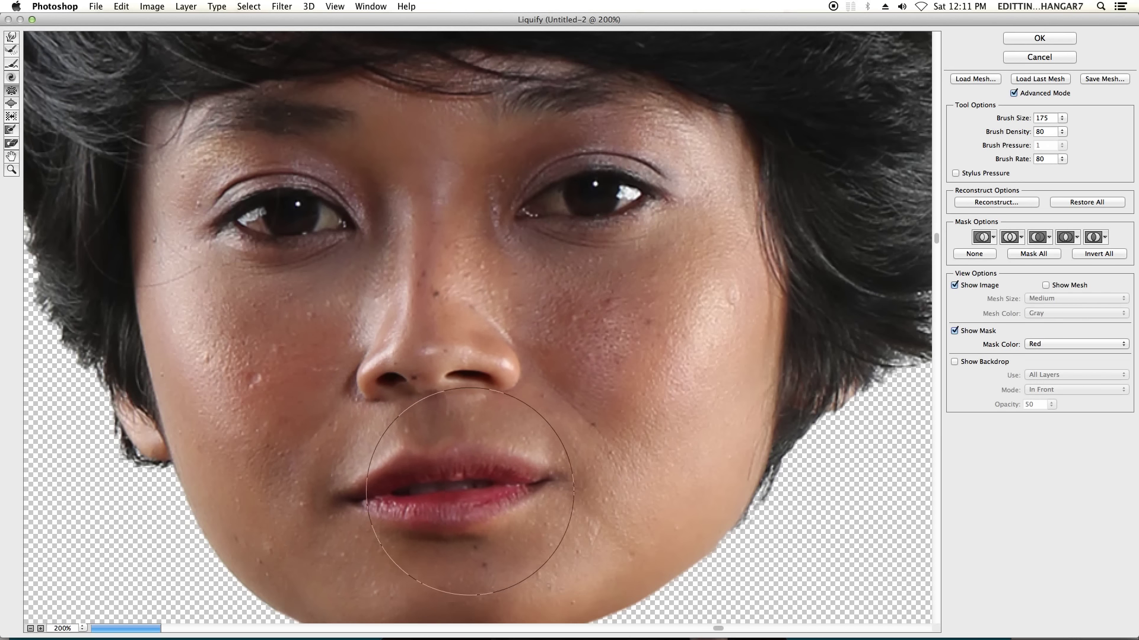
pyautogui.press('[')
pyautogui.press('[')
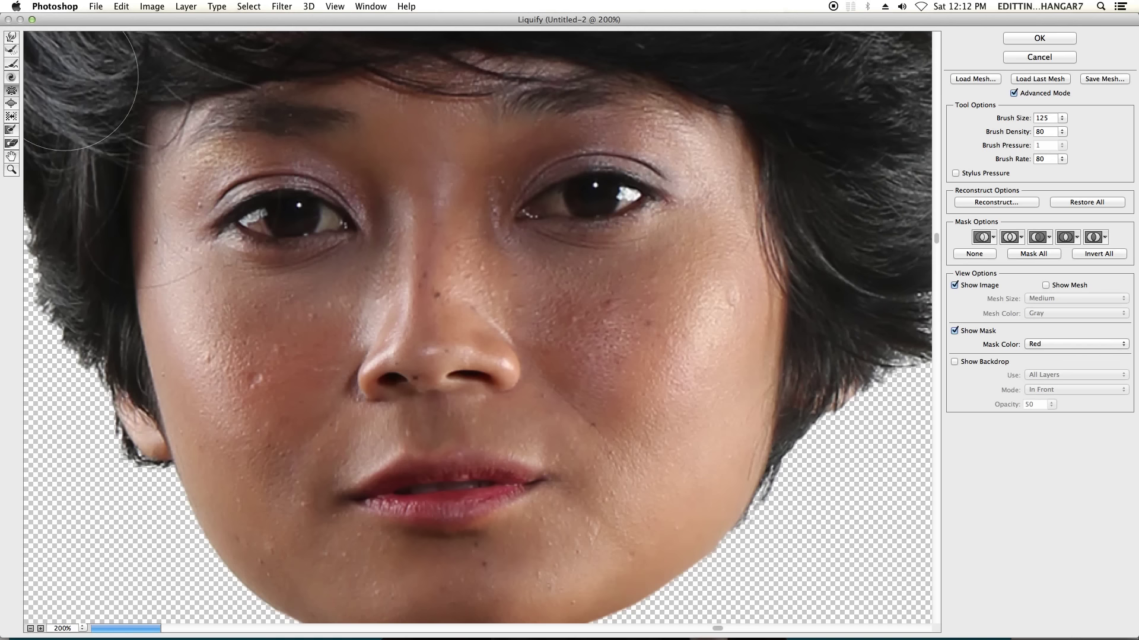
pyautogui.press('[')
pyautogui.press('[')
pyautogui.press('[')
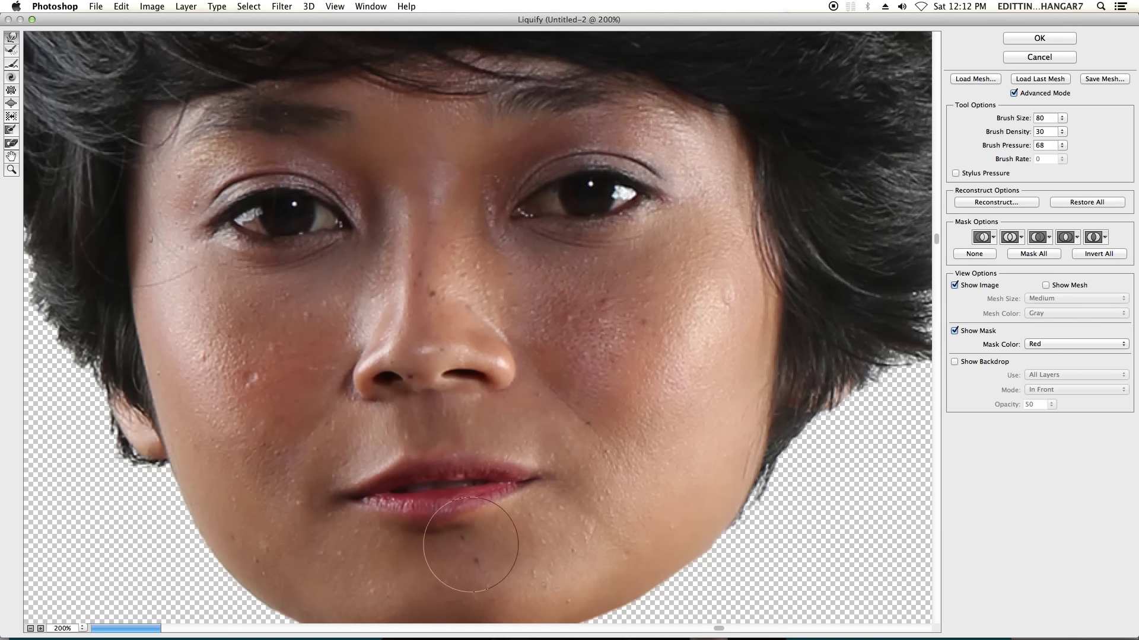
# Push both nostril wings inward with Forward Warp.
pyautogui.moveTo(364, 356); pyautogui.dragTo(599, 441)
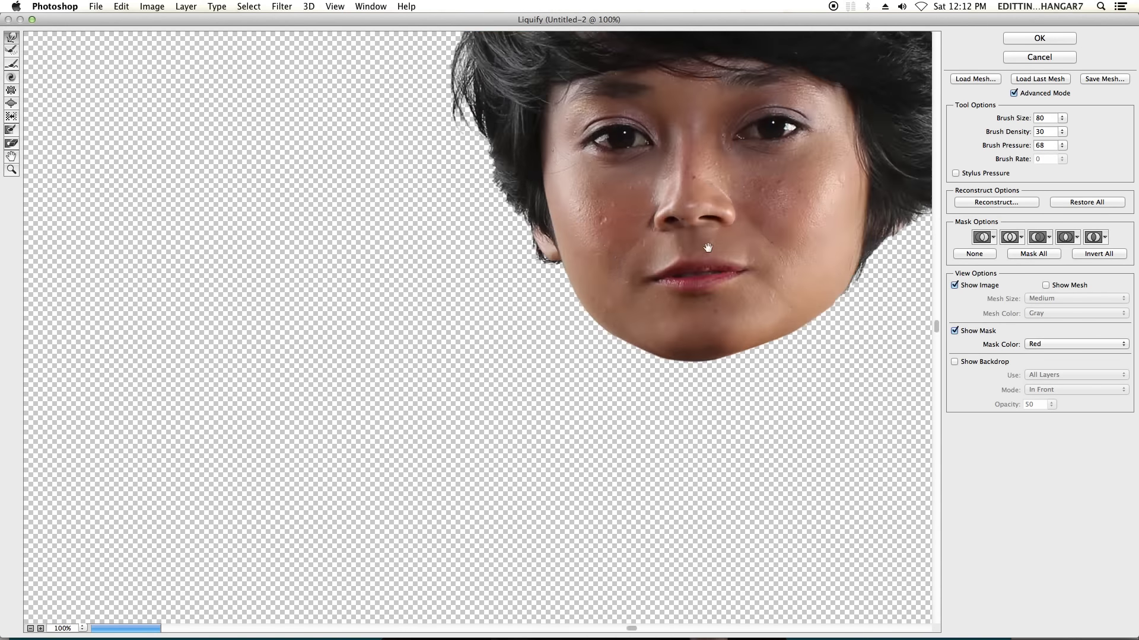
pyautogui.moveTo(581, 325); pyautogui.dragTo(563, 324)
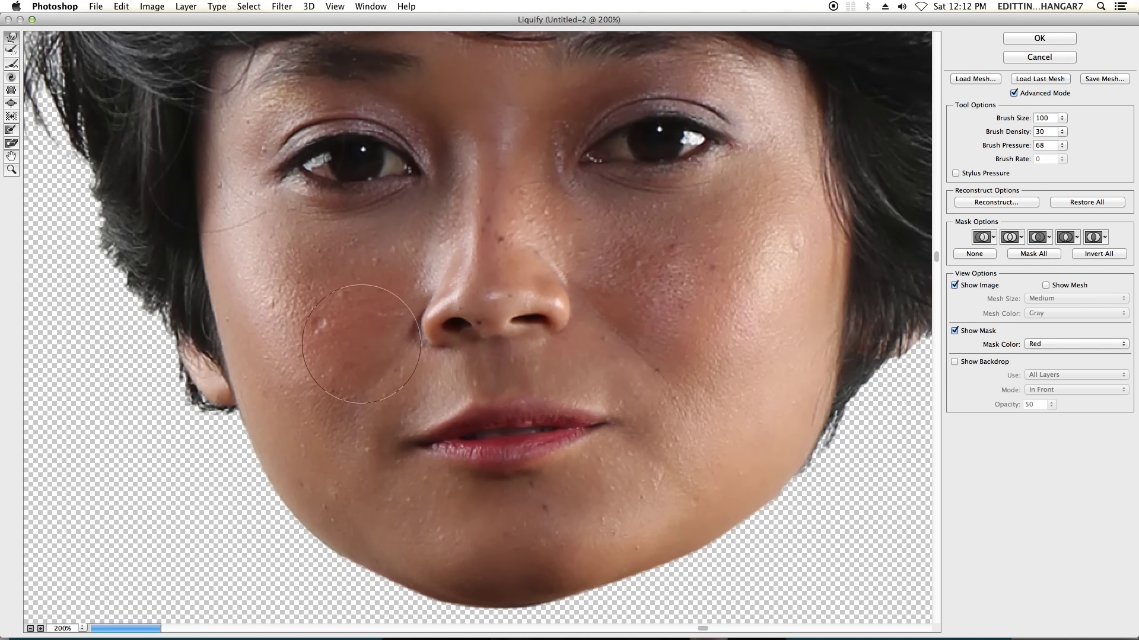
pyautogui.moveTo(418, 335); pyautogui.dragTo(450, 338)
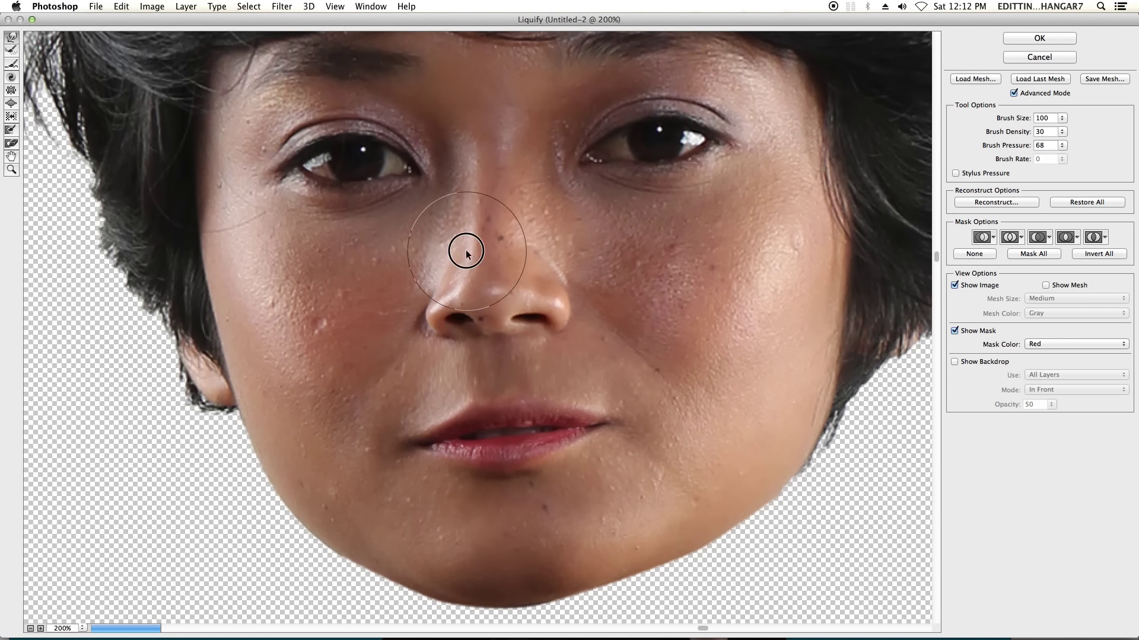
pyautogui.press('super+minus')
pyautogui.press('super+plus')
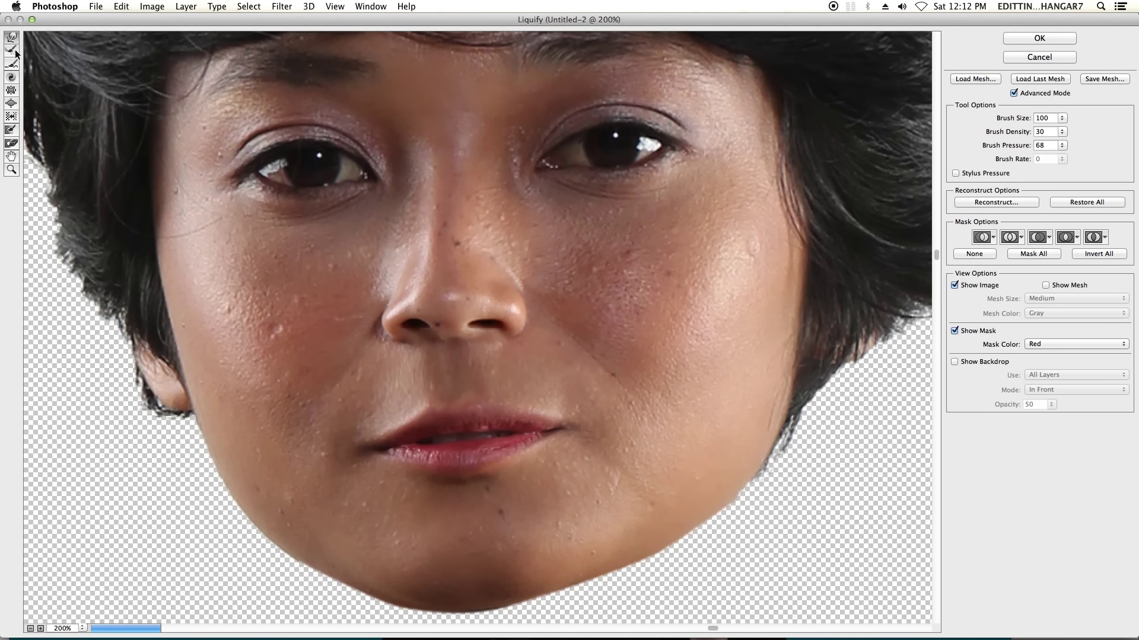
# Make the left part of the upper lip fuller with Forward Warp.
pyautogui.click(12, 92)
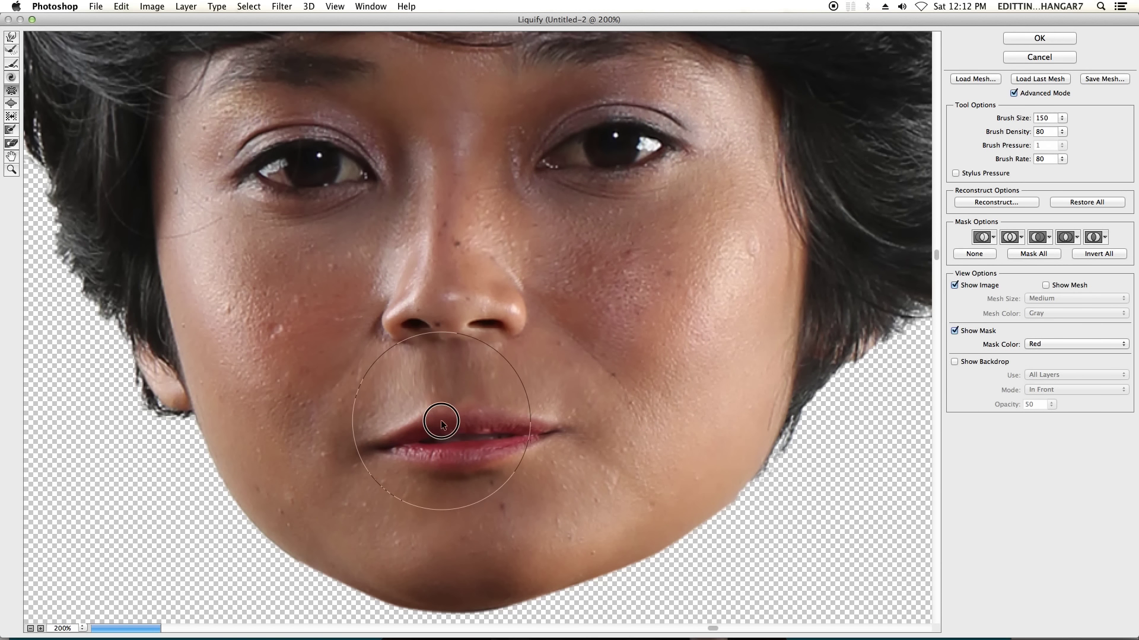
pyautogui.press('w')
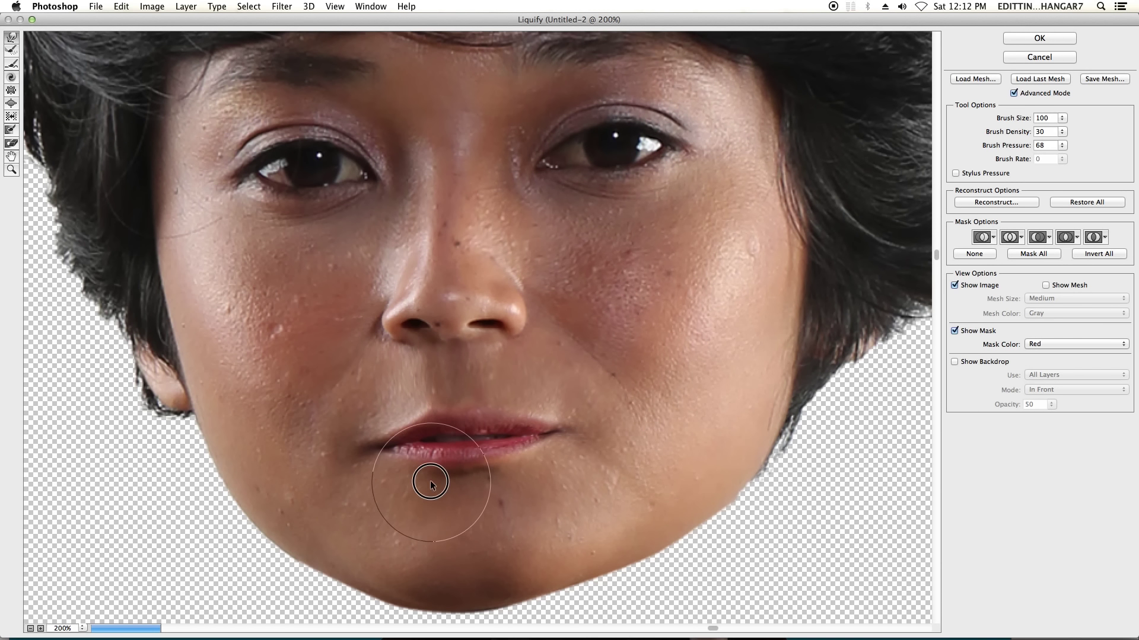
pyautogui.moveTo(409, 424); pyautogui.dragTo(397, 415)
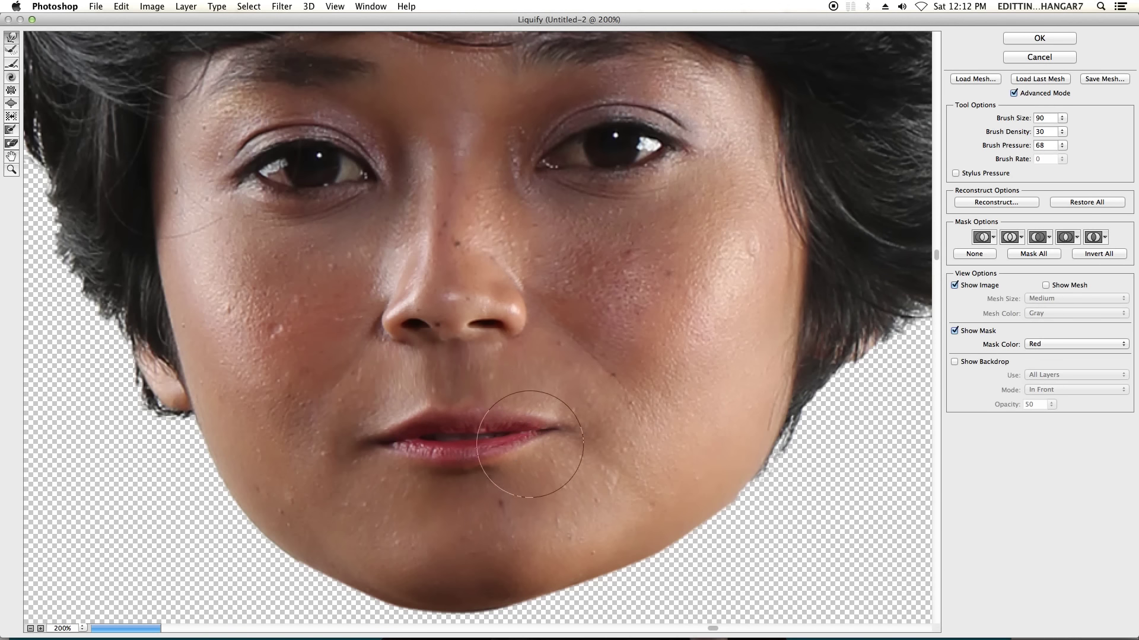
pyautogui.scroll(-5, 331, 266)
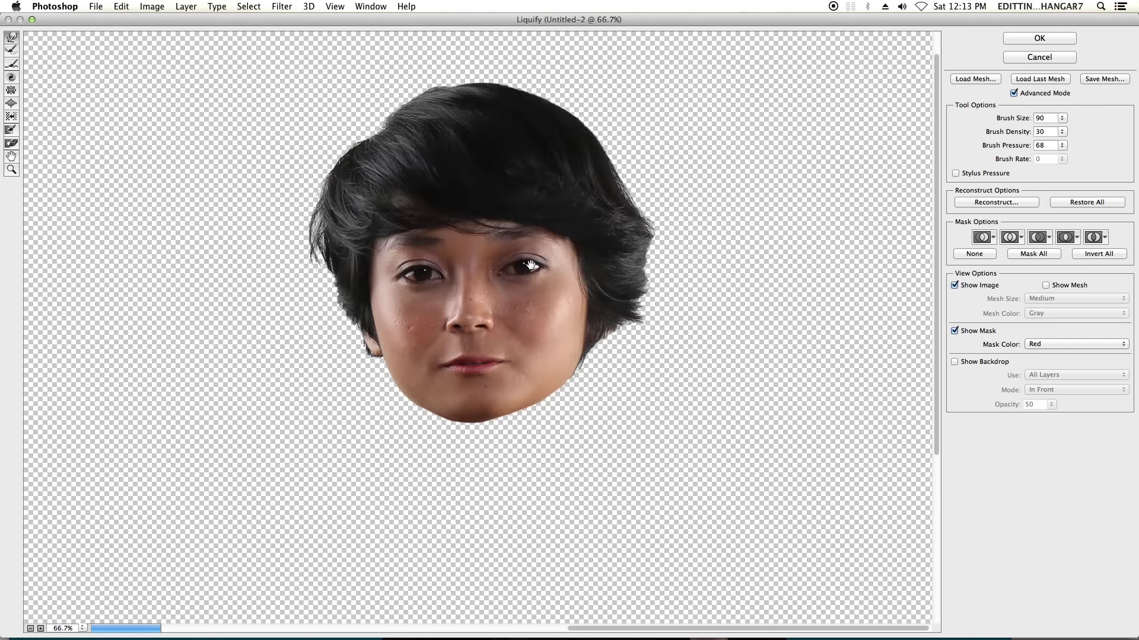
pyautogui.scroll(5, 463, 296)
# With a larger brush, rework the nose wider and undo the last lip shrink.
pyautogui.press(']')
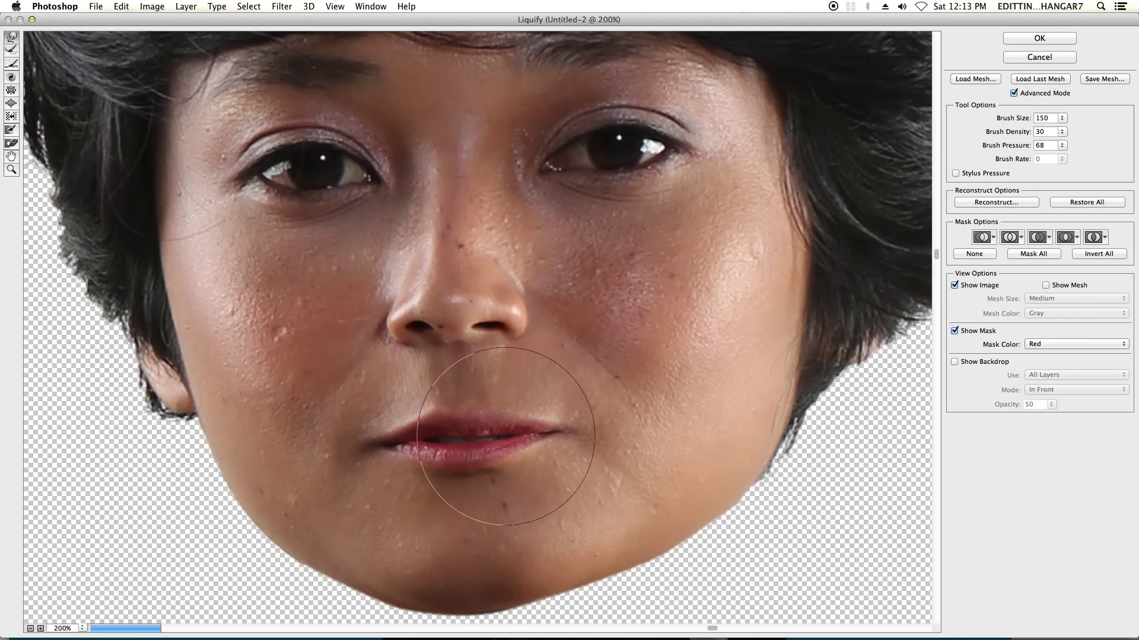
pyautogui.press(']')
pyautogui.press(']')
pyautogui.press(']')
pyautogui.press('super+minus')
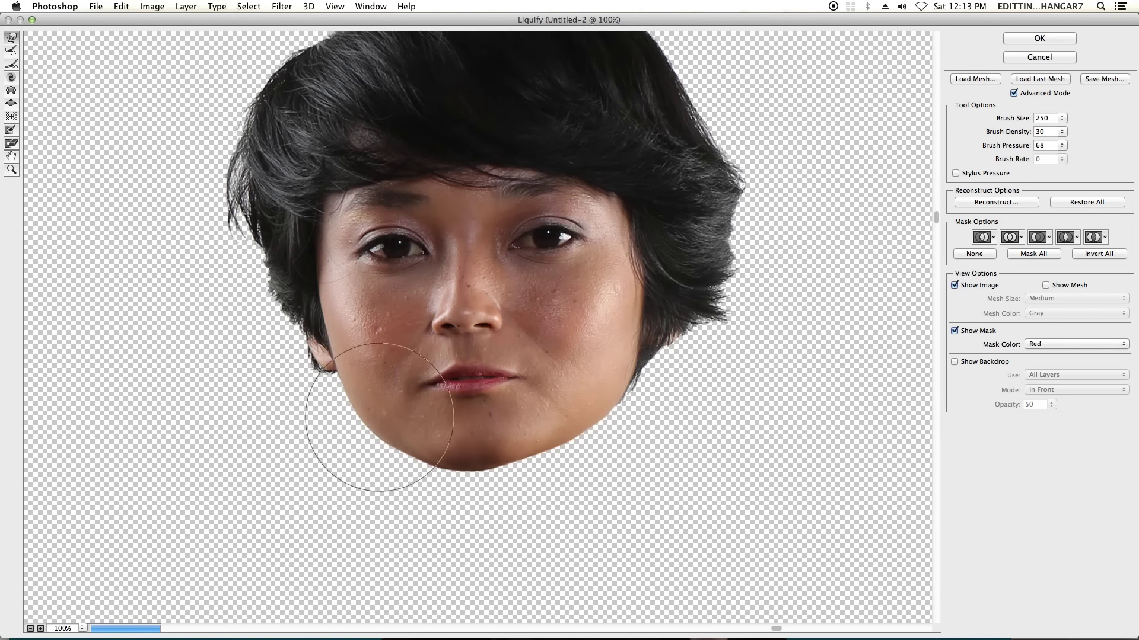
pyautogui.press(']')
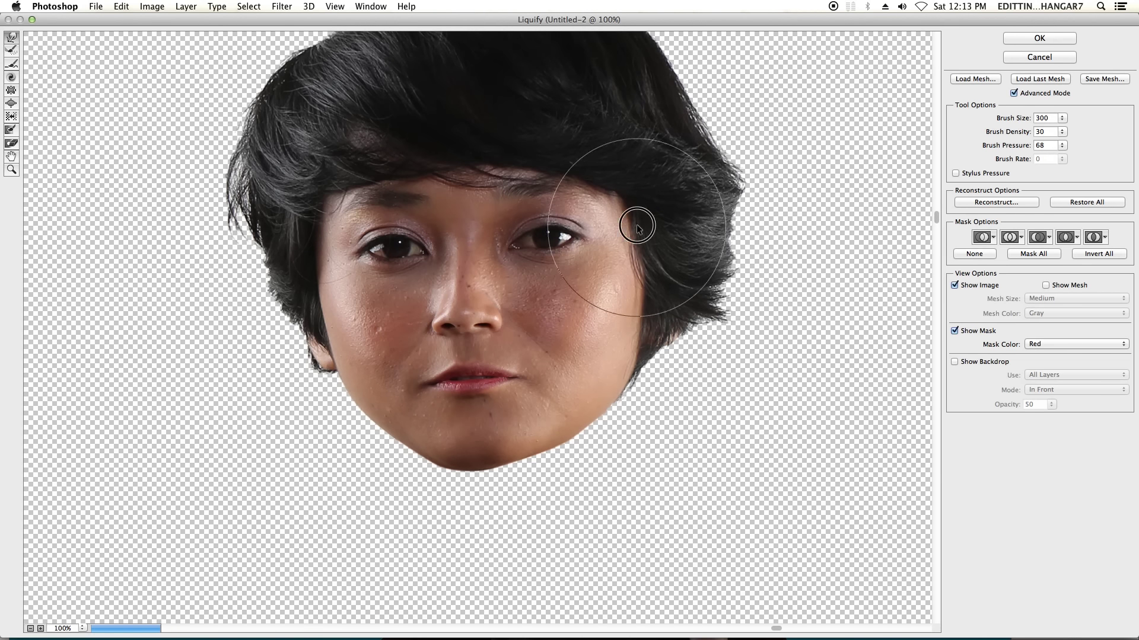
pyautogui.press('[')
pyautogui.press('[')
pyautogui.press('[')
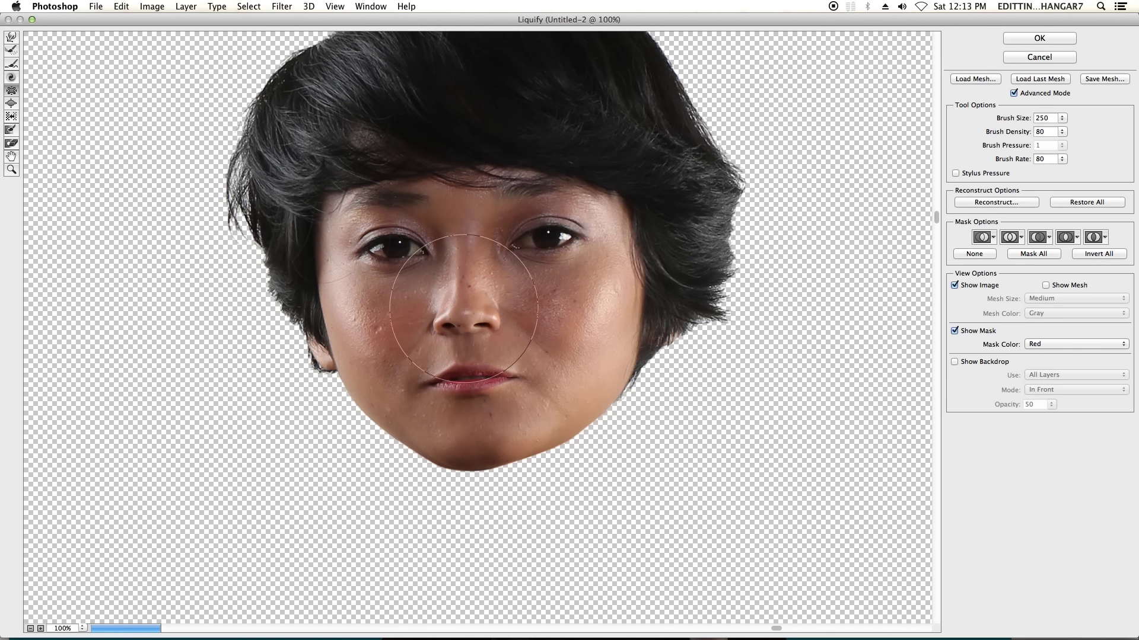
pyautogui.moveTo(461, 310); pyautogui.dragTo(464, 315)
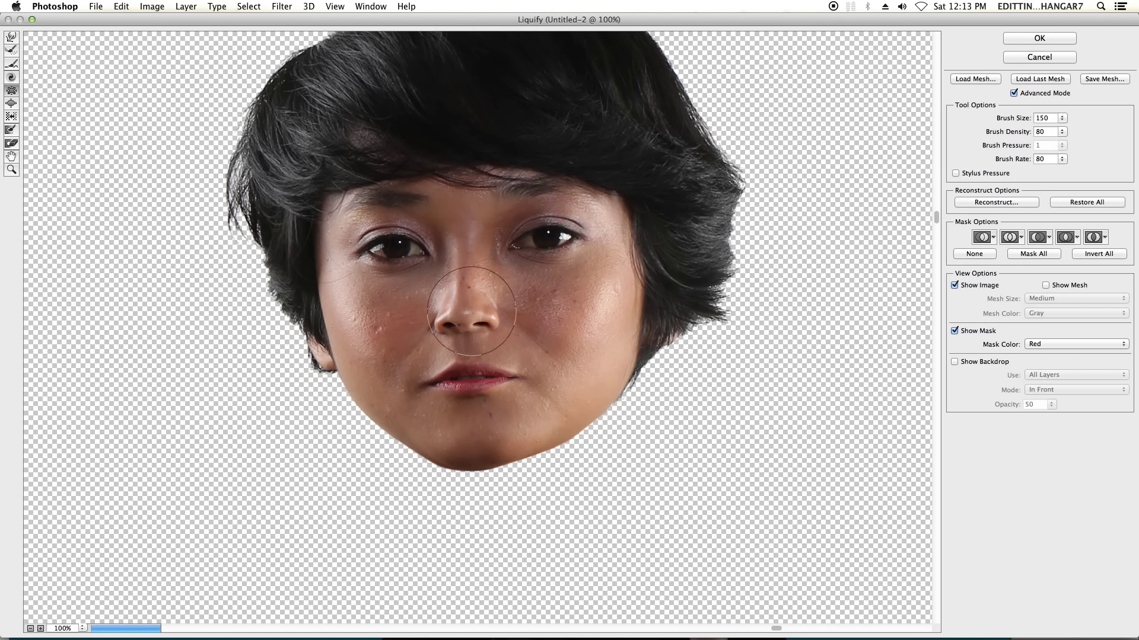
pyautogui.hotkey('ctrl', 'z')
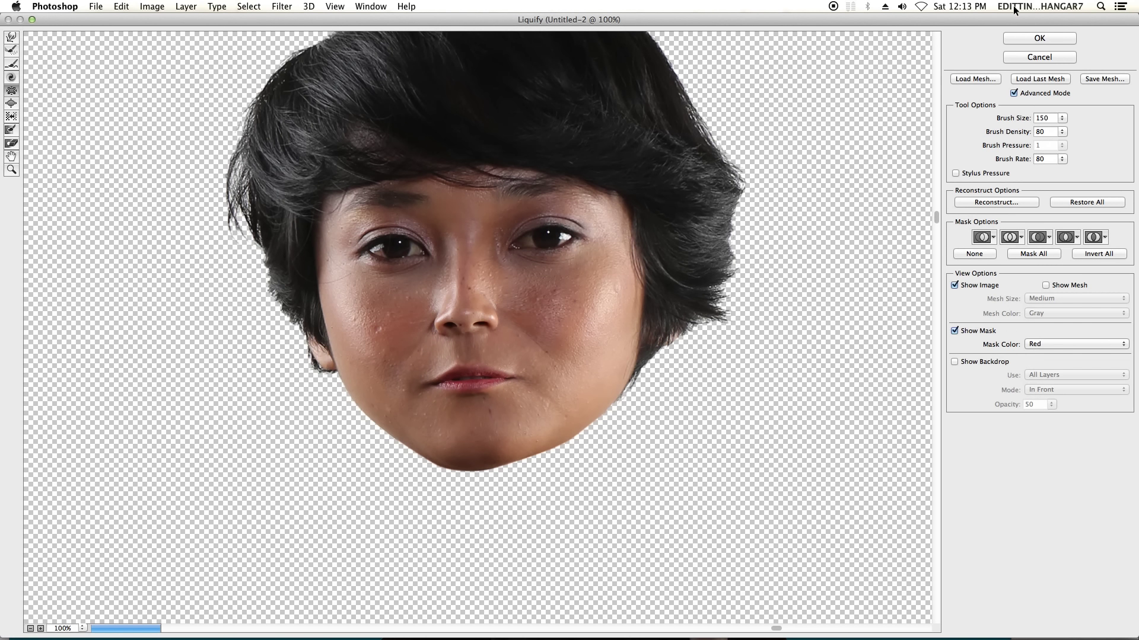
# Commit the Liquify warp on the head, then zoom in until the face fills the window.
pyautogui.click(1025, 38)
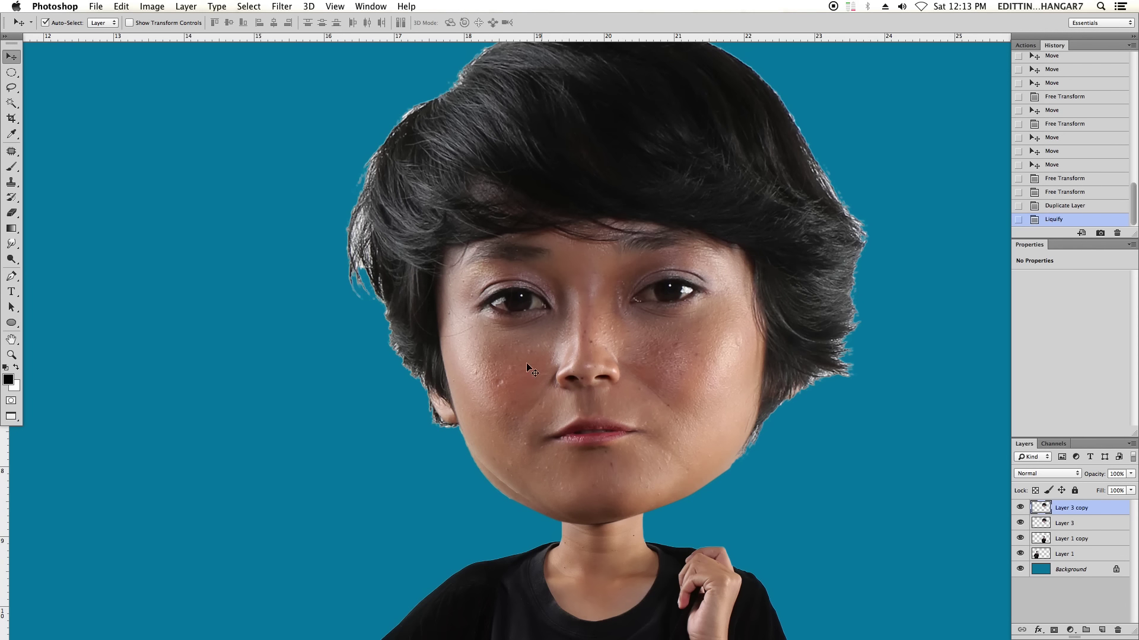
pyautogui.hotkey('ctrl', '-')
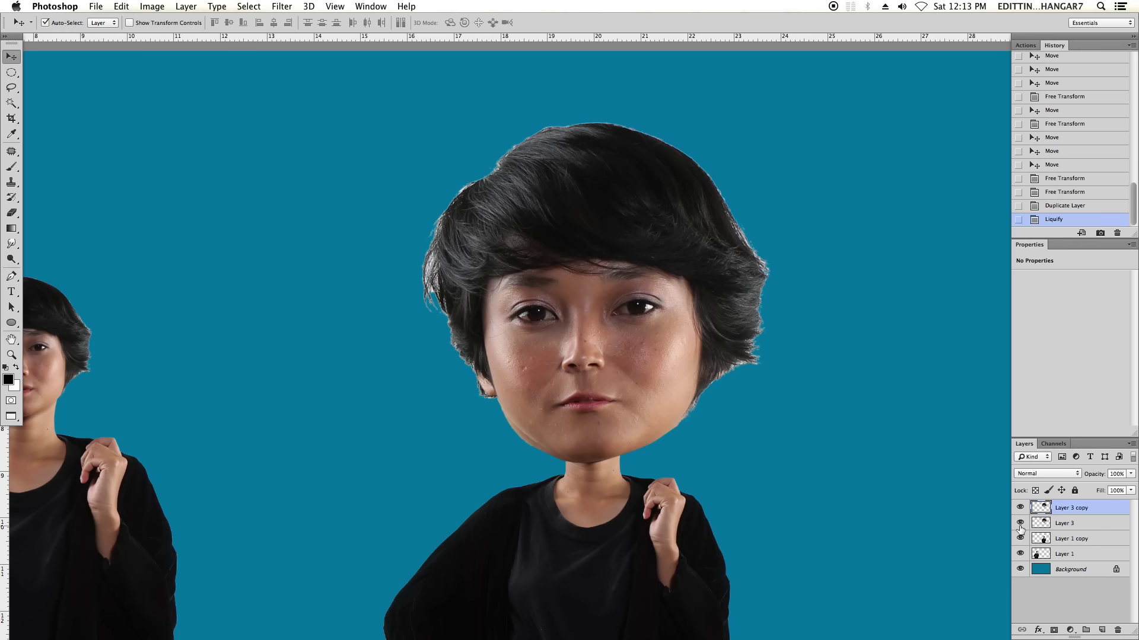
pyautogui.hscroll(1, 817, 395)
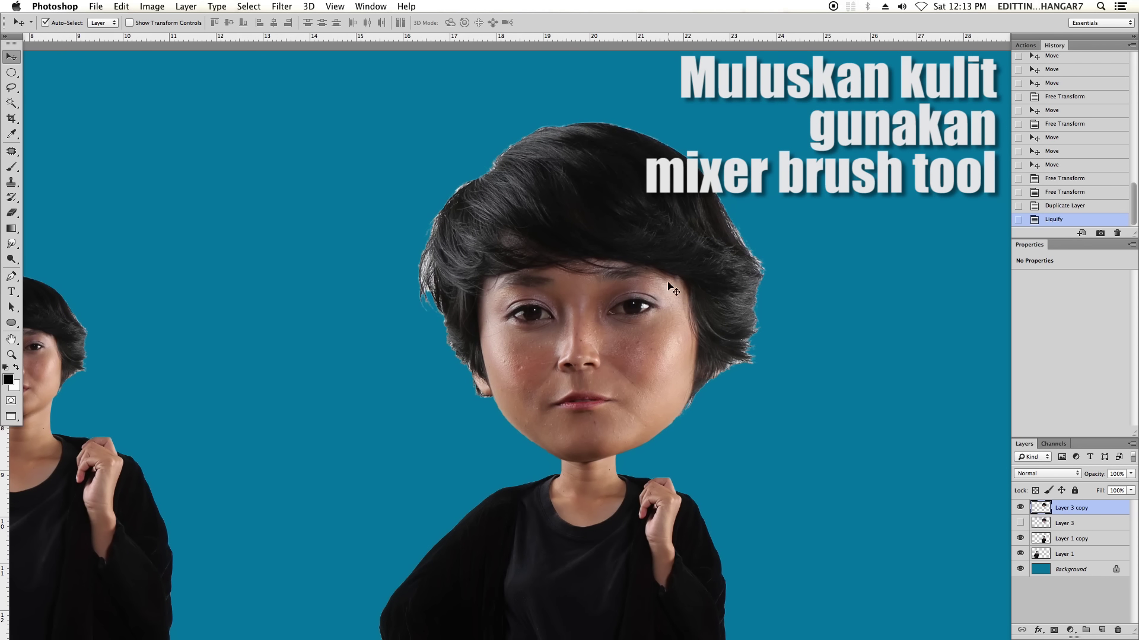
pyautogui.scroll(-3, 670, 289)
pyautogui.scroll(3, 789, 361)
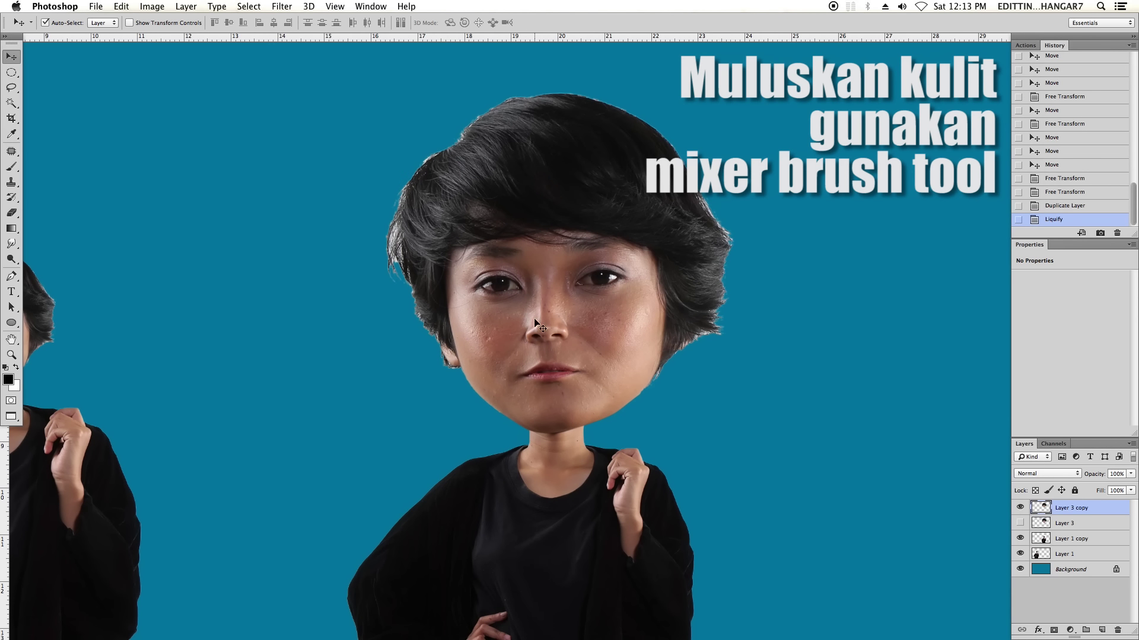
pyautogui.scroll(2, 611, 335)
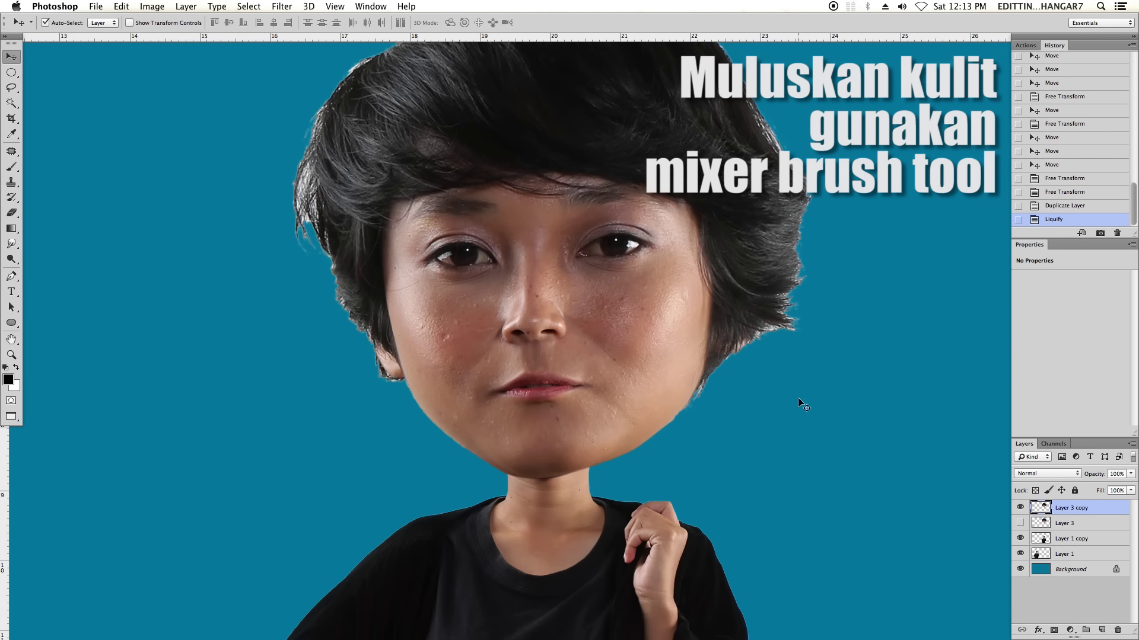
pyautogui.scroll(3, 593, 356)
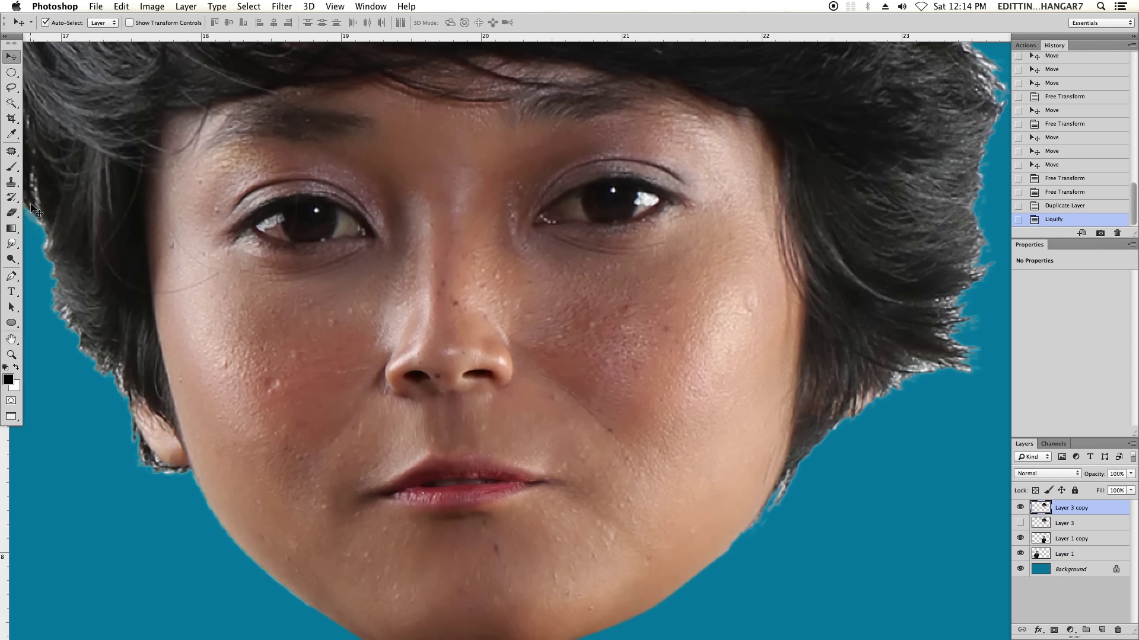
# Switch to the Mixer Brush Tool with Sample All Layers unchecked and a smaller brush.
pyautogui.click(11, 168)
pyautogui.click(12, 170)
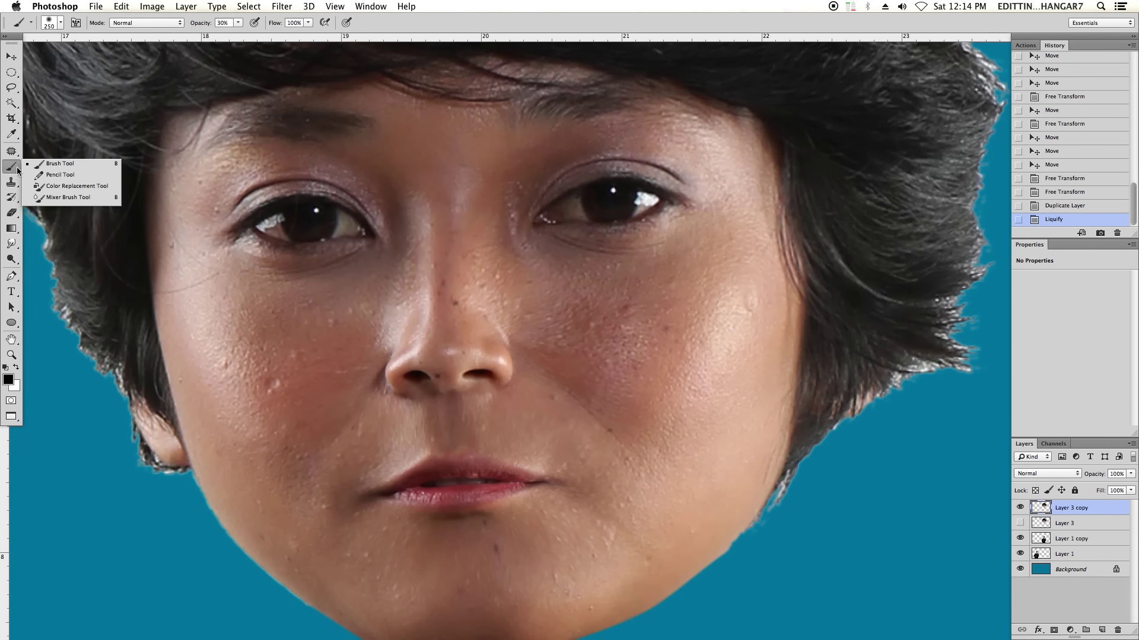
pyautogui.click(49, 199)
pyautogui.moveTo(620, 199); pyautogui.dragTo(623, 215)
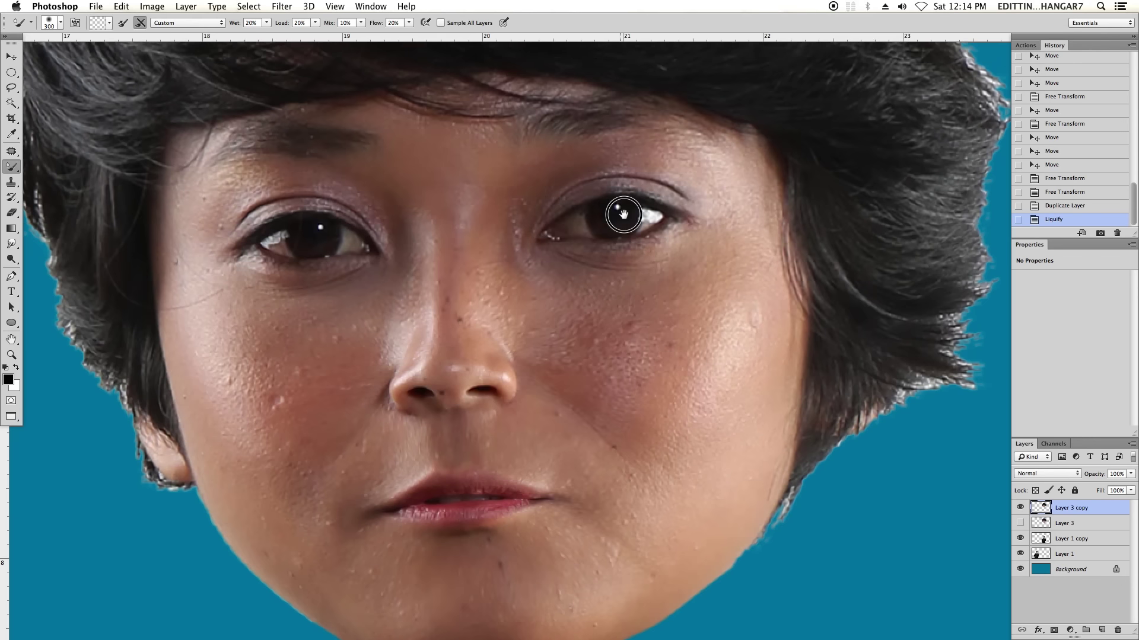
pyautogui.click(441, 22)
pyautogui.press('[')
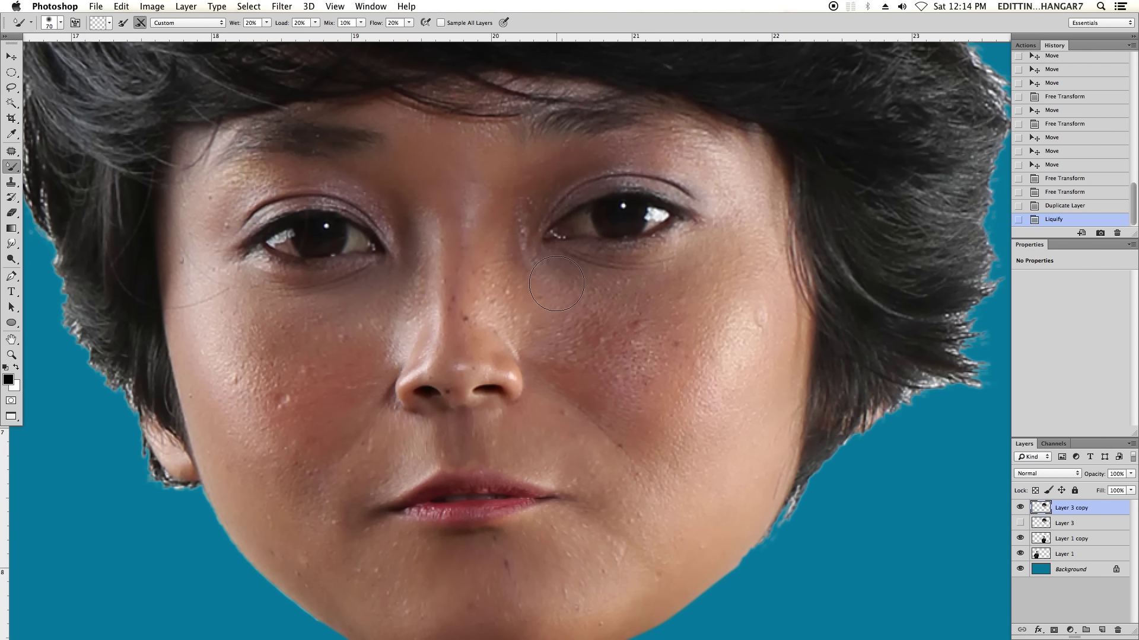
# Smooth the skin along the nose bridge, nose sides and beside the nostril.
pyautogui.press('super+minus')
pyautogui.press('super+plus')
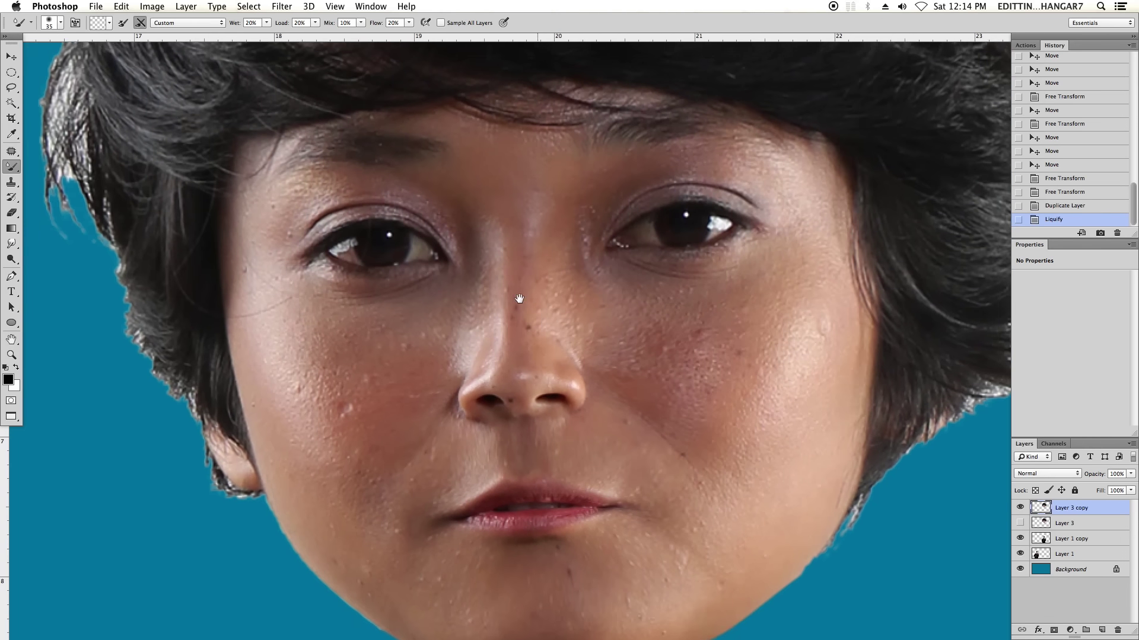
pyautogui.moveTo(443, 308); pyautogui.dragTo(515, 329)
pyautogui.moveTo(509, 253)
pyautogui.mouseDown()
pyautogui.moveTo(501, 363)
pyautogui.moveTo(504, 333)
pyautogui.mouseUp()
pyautogui.press(']')
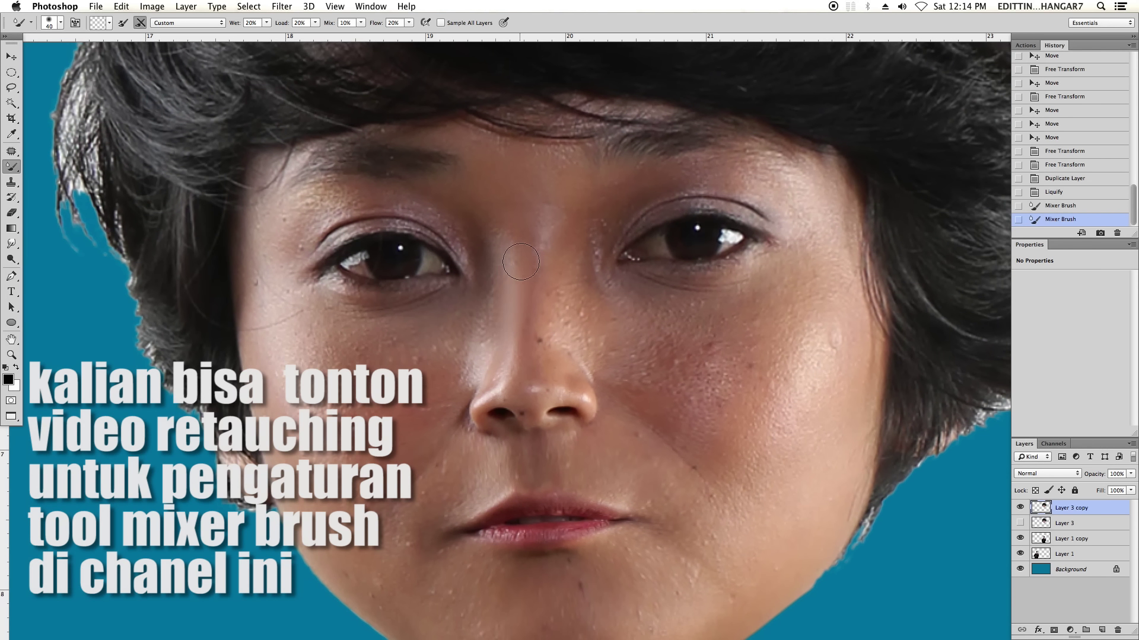
pyautogui.moveTo(521, 262); pyautogui.dragTo(518, 243)
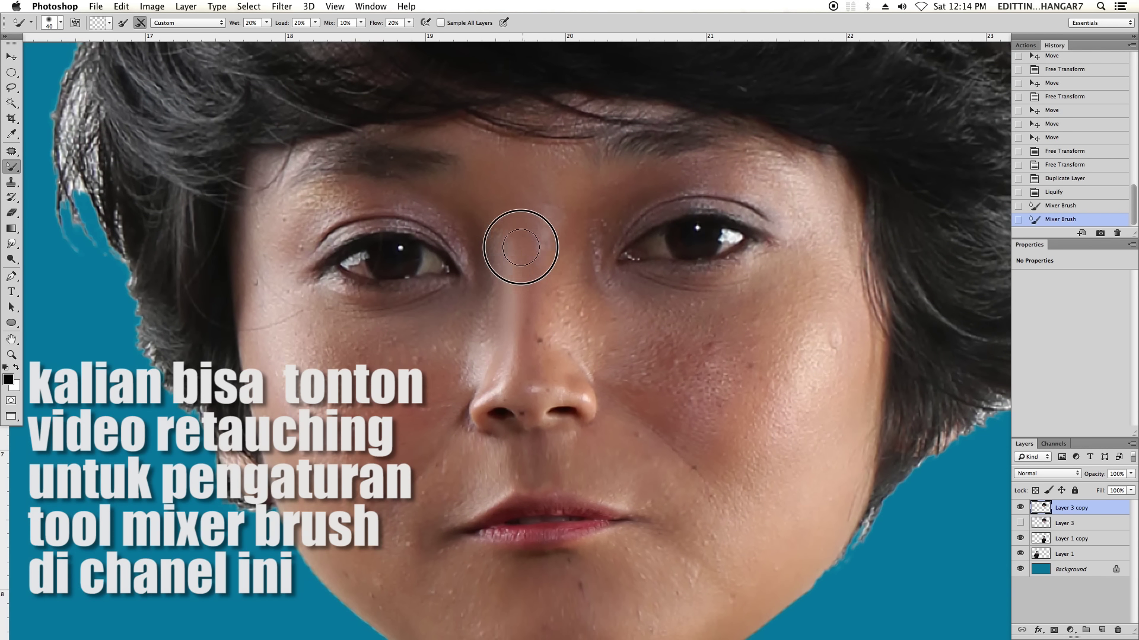
pyautogui.scroll(-2, 518, 280)
pyautogui.moveTo(487, 353)
pyautogui.mouseDown()
pyautogui.moveTo(447, 318)
pyautogui.moveTo(478, 298)
pyautogui.mouseUp()
pyautogui.press(']')
pyautogui.moveTo(468, 359); pyautogui.dragTo(492, 338)
pyautogui.press('[')
pyautogui.press('[')
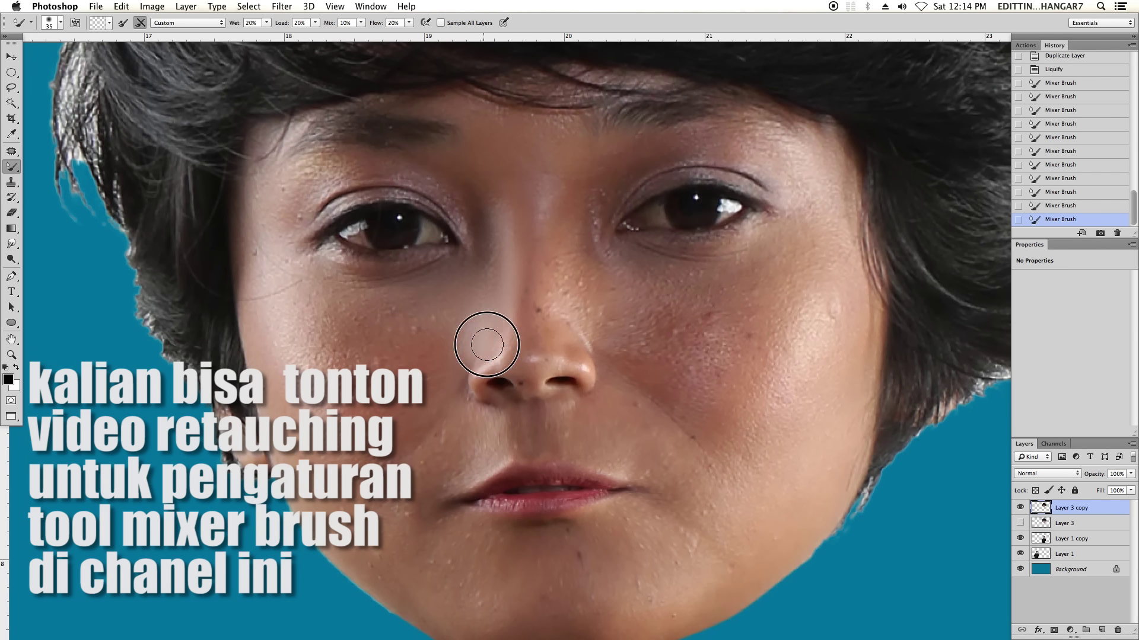
pyautogui.moveTo(486, 345); pyautogui.dragTo(569, 301)
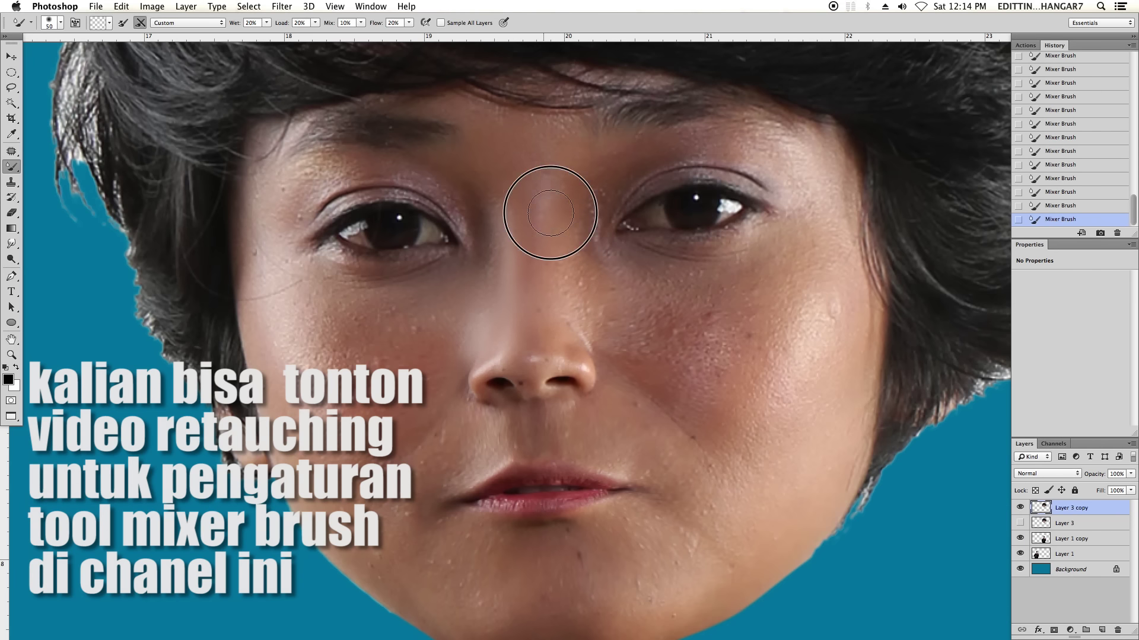
# Blend the cheek skin with a larger brush, then reposition over the lower face.
pyautogui.hscroll(2, 552, 220)
pyautogui.press(']')
pyautogui.press(']')
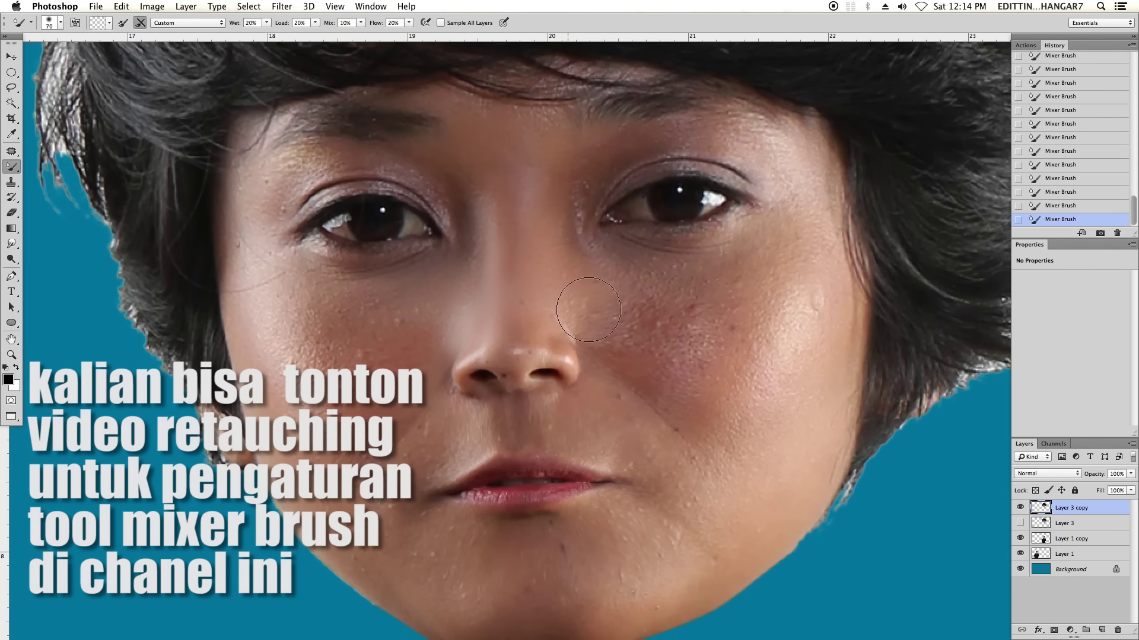
pyautogui.hscroll(1, 566, 289)
pyautogui.press(']')
pyautogui.moveTo(647, 284)
pyautogui.mouseDown()
pyautogui.moveTo(686, 376)
pyautogui.moveTo(628, 358)
pyautogui.moveTo(775, 254)
pyautogui.mouseUp()
pyautogui.press(']')
pyautogui.press('[')
pyautogui.press('[')
pyautogui.press('[')
pyautogui.press(']')
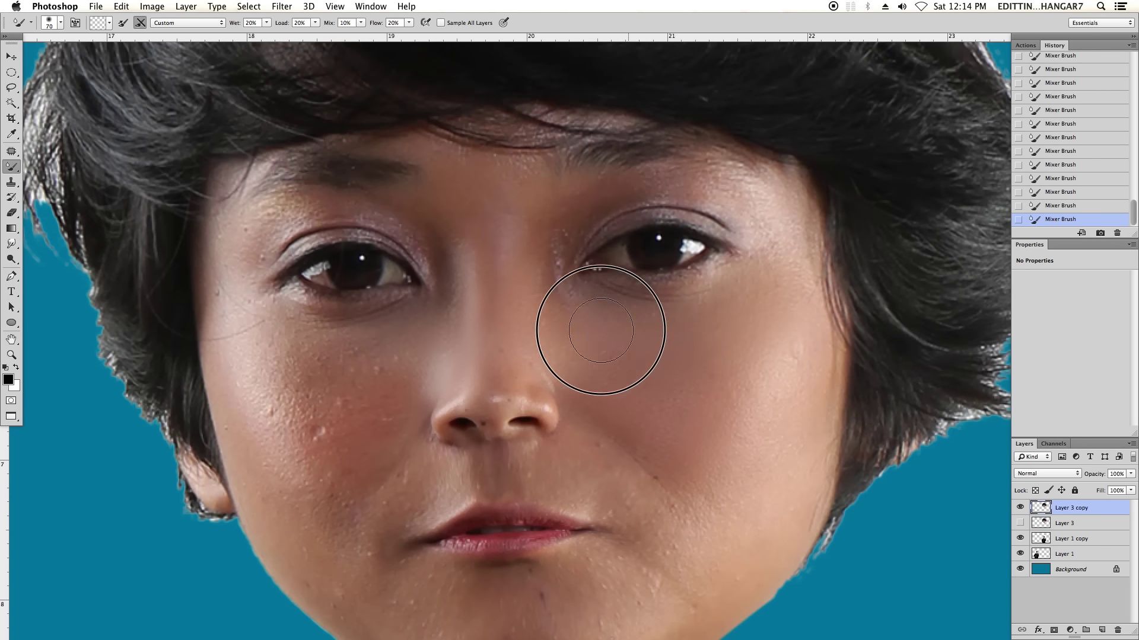
pyautogui.scroll(-2, 674, 373)
pyautogui.press(']')
pyautogui.moveTo(744, 343); pyautogui.dragTo(748, 242)
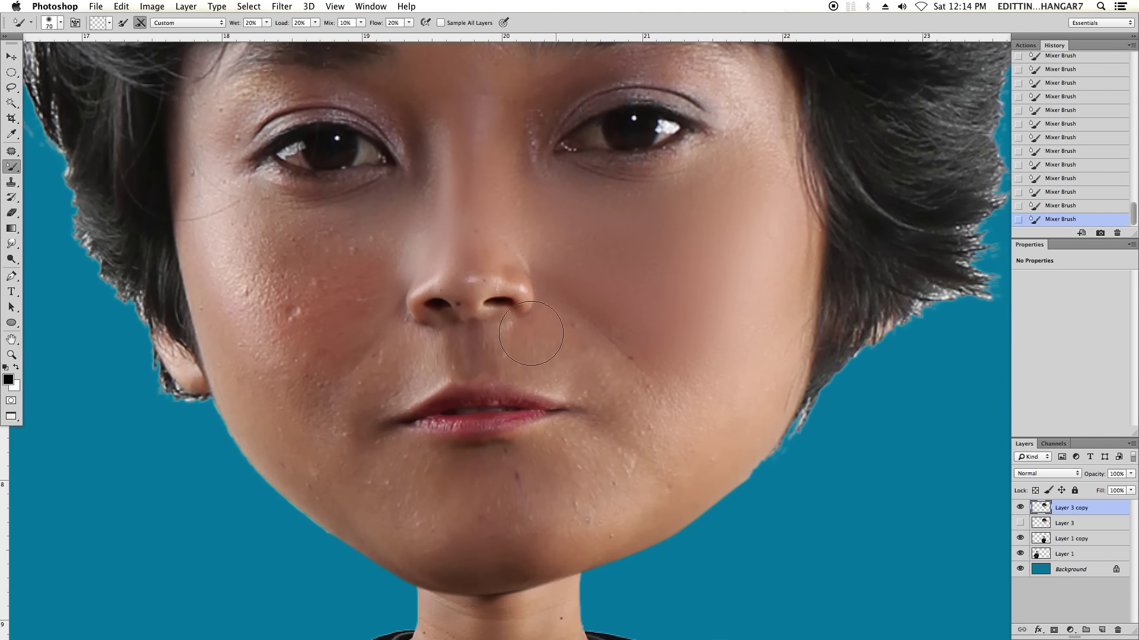
pyautogui.press('[')
pyautogui.press('[')
pyautogui.press('[')
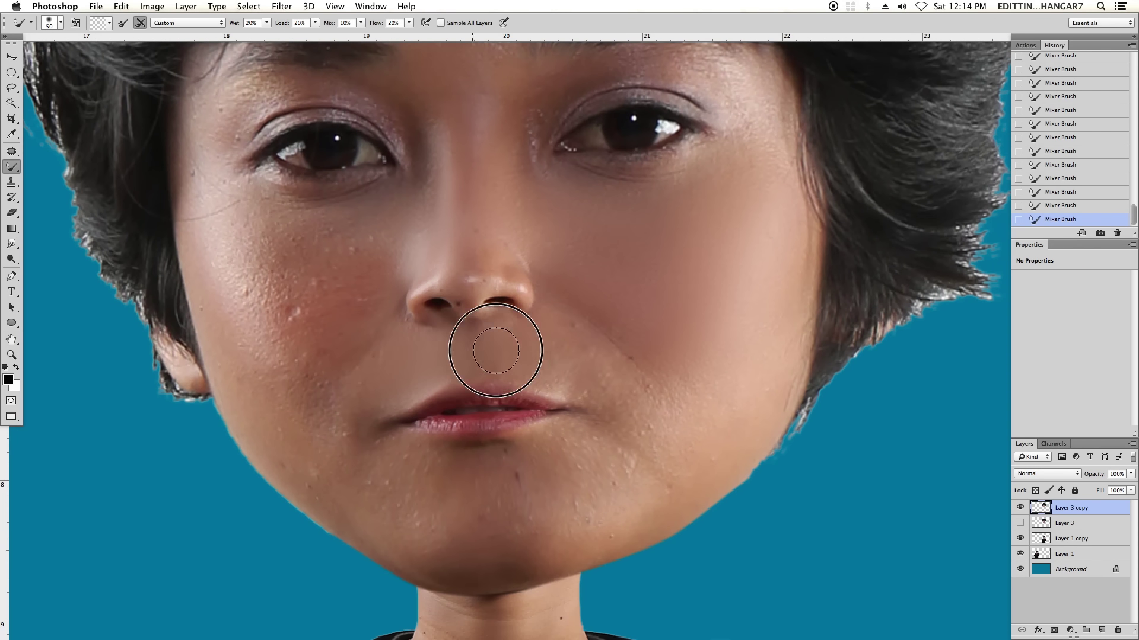
pyautogui.press(']')
pyautogui.hscroll(-2, 356, 433)
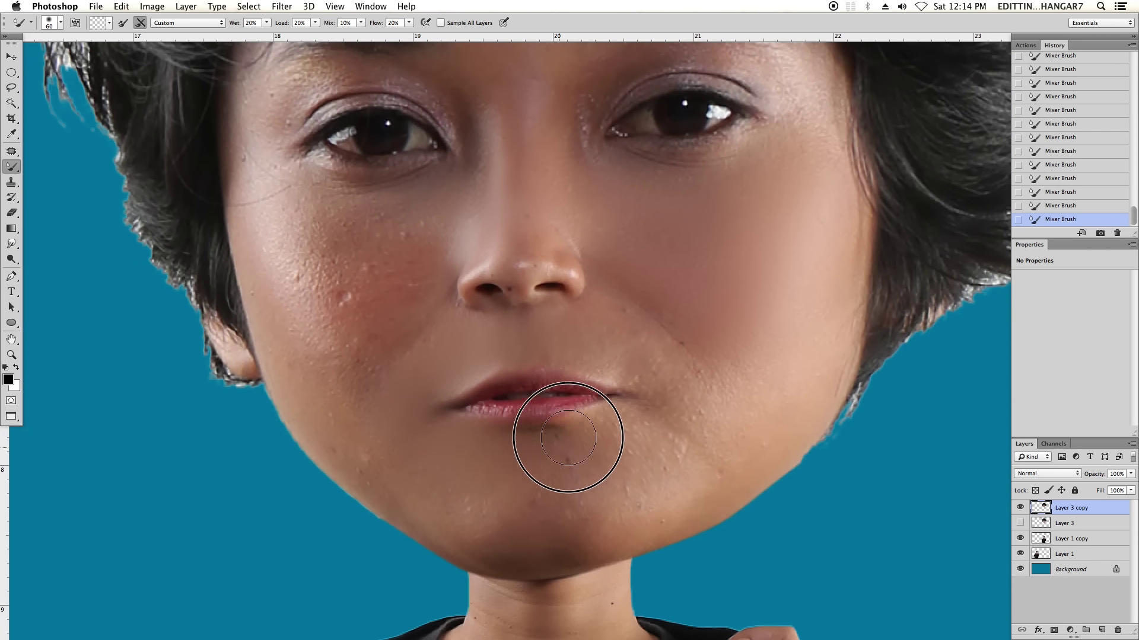
# Smooth the jaw on both sides and the skin under the chin.
pyautogui.press('super+minus')
pyautogui.press('super+minus')
pyautogui.press('super+plus')
pyautogui.press('super+plus')
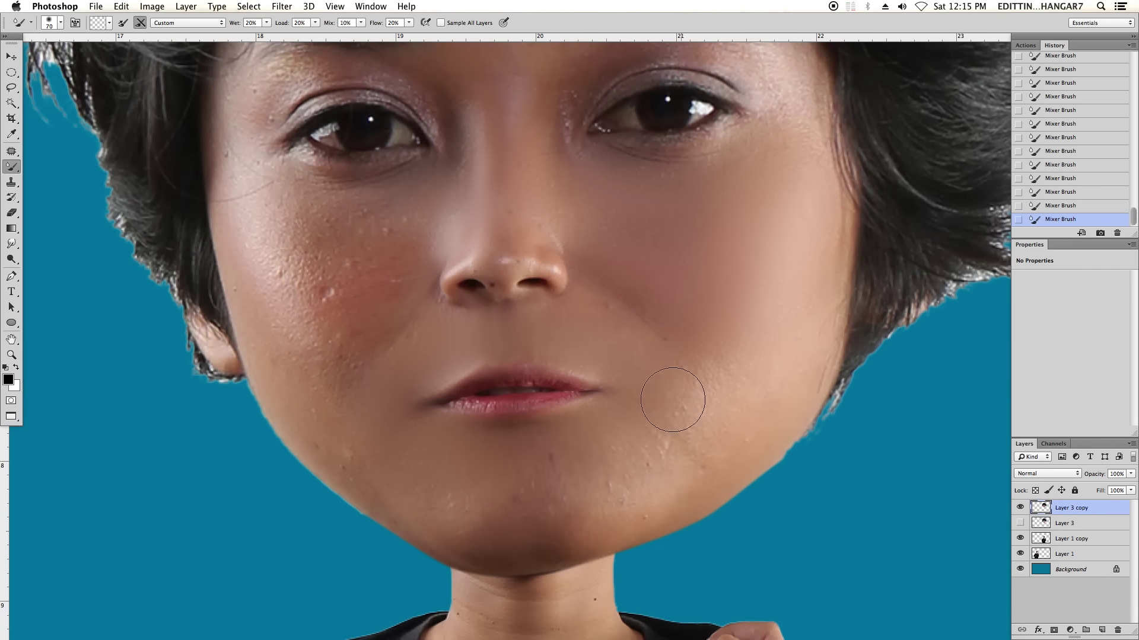
pyautogui.press(']')
pyautogui.hscroll(2, 504, 415)
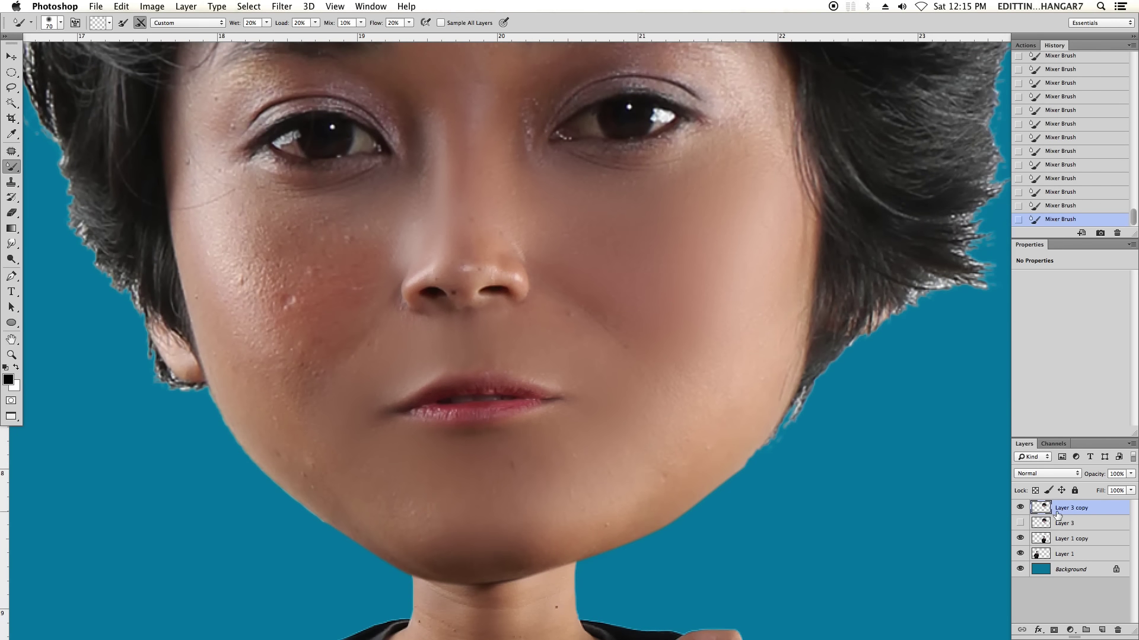
pyautogui.keyDown('super'); pyautogui.click(1043, 508); pyautogui.keyUp('super')
pyautogui.moveTo(741, 475); pyautogui.dragTo(681, 311)
pyautogui.press(']')
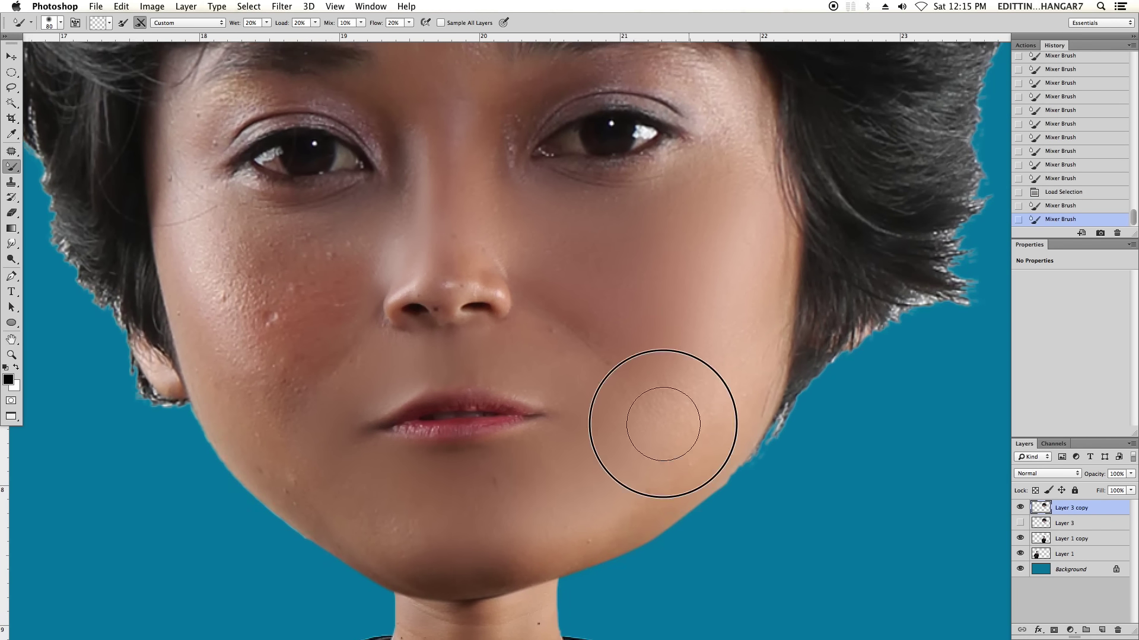
pyautogui.press('[')
pyautogui.press('[')
pyautogui.hscroll(-5, 666, 381)
pyautogui.moveTo(484, 483)
pyautogui.mouseDown()
pyautogui.moveTo(454, 444)
pyautogui.moveTo(510, 470)
pyautogui.mouseUp()
pyautogui.press('[')
pyautogui.hscroll(1, 511, 486)
pyautogui.moveTo(669, 546); pyautogui.dragTo(625, 583)
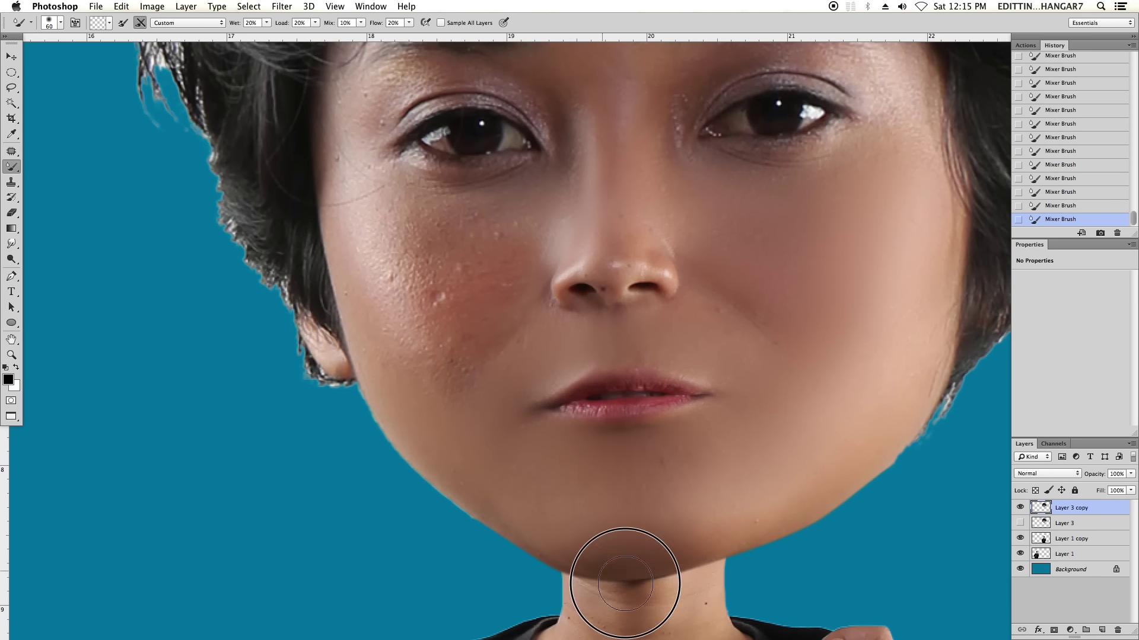
# Smooth the cheek and the cheek area beside the nose.
pyautogui.scroll(5, 677, 509)
pyautogui.hscroll(3, 676, 508)
pyautogui.press(']')
pyautogui.press(']')
pyautogui.press(']')
pyautogui.moveTo(755, 343)
pyautogui.mouseDown()
pyautogui.moveTo(719, 437)
pyautogui.moveTo(672, 403)
pyautogui.mouseUp()
pyautogui.press('[')
pyautogui.hscroll(-2, 395, 471)
pyautogui.hscroll(-3, 509, 496)
pyautogui.scroll(-2, 509, 497)
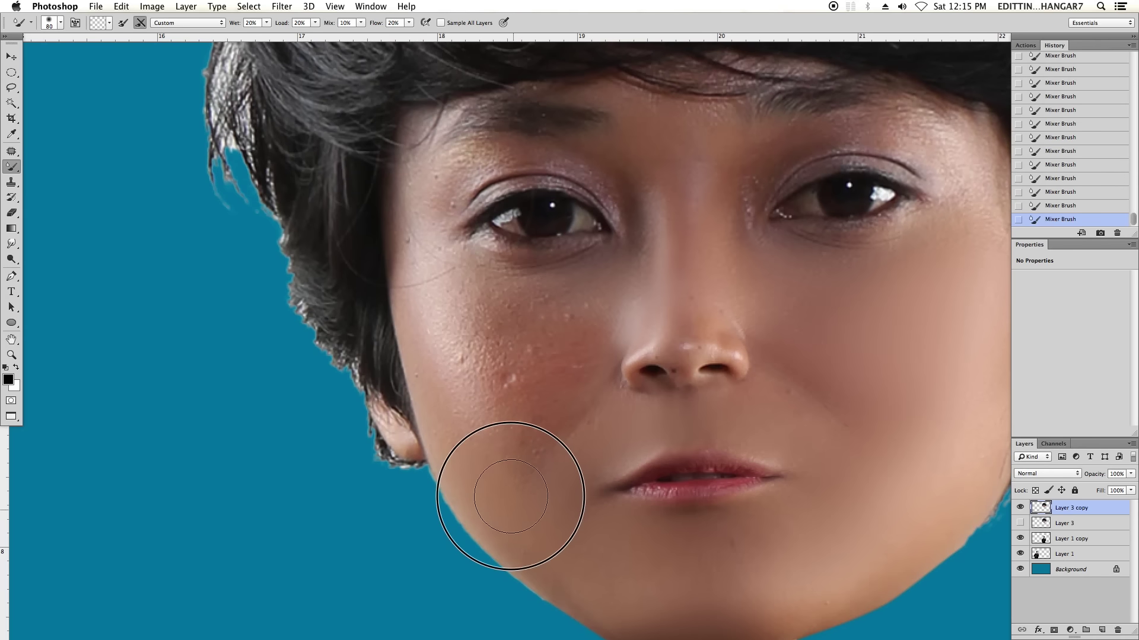
pyautogui.hscroll(-2, 499, 445)
pyautogui.press('[')
pyautogui.press('[')
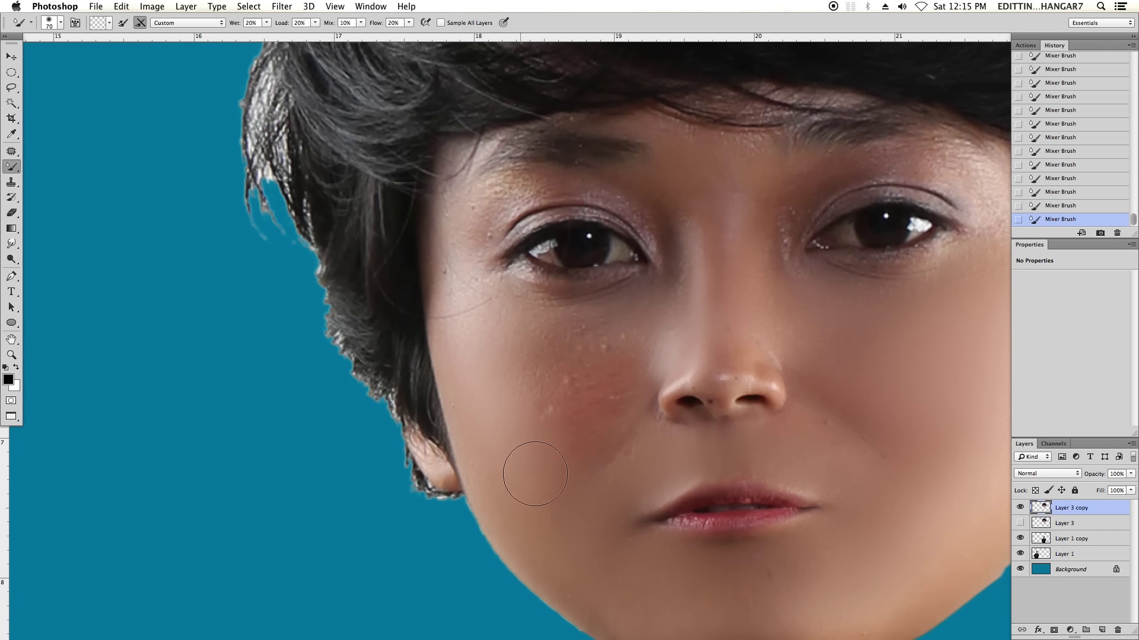
pyautogui.moveTo(522, 468)
pyautogui.mouseDown()
pyautogui.moveTo(615, 440)
pyautogui.moveTo(470, 402)
pyautogui.moveTo(523, 409)
pyautogui.mouseUp()
# Fine-tune the brush size around the nose, then fit the whole image on screen with Cmd+0.
pyautogui.hscroll(4, 610, 457)
pyautogui.hscroll(-2, 783, 437)
pyautogui.scroll(2, 783, 437)
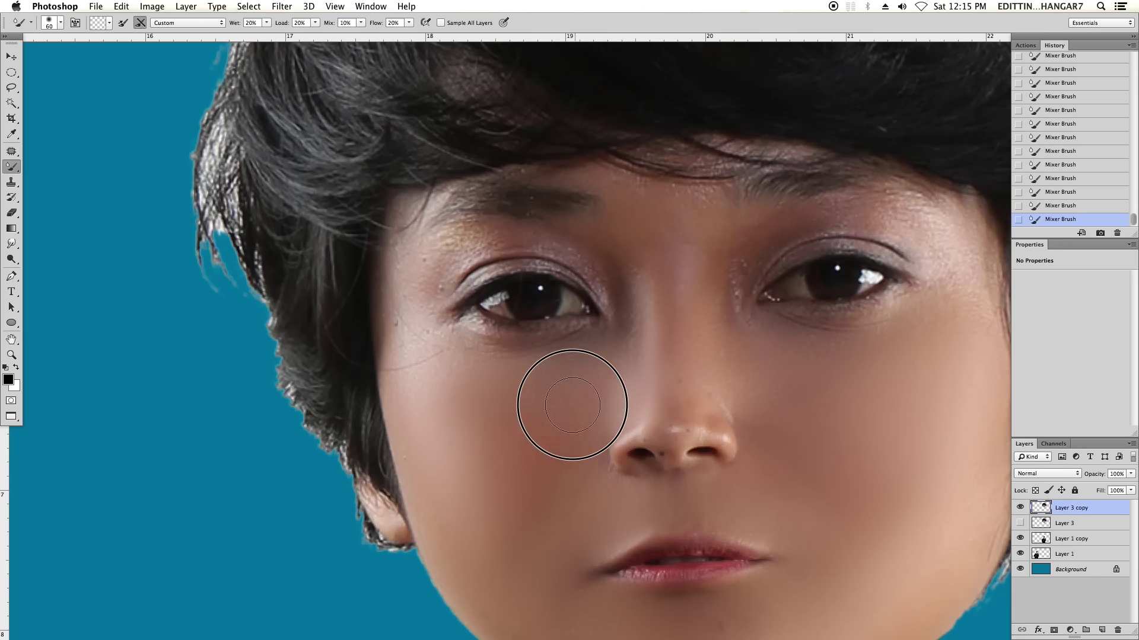
pyautogui.scroll(-1, 575, 415)
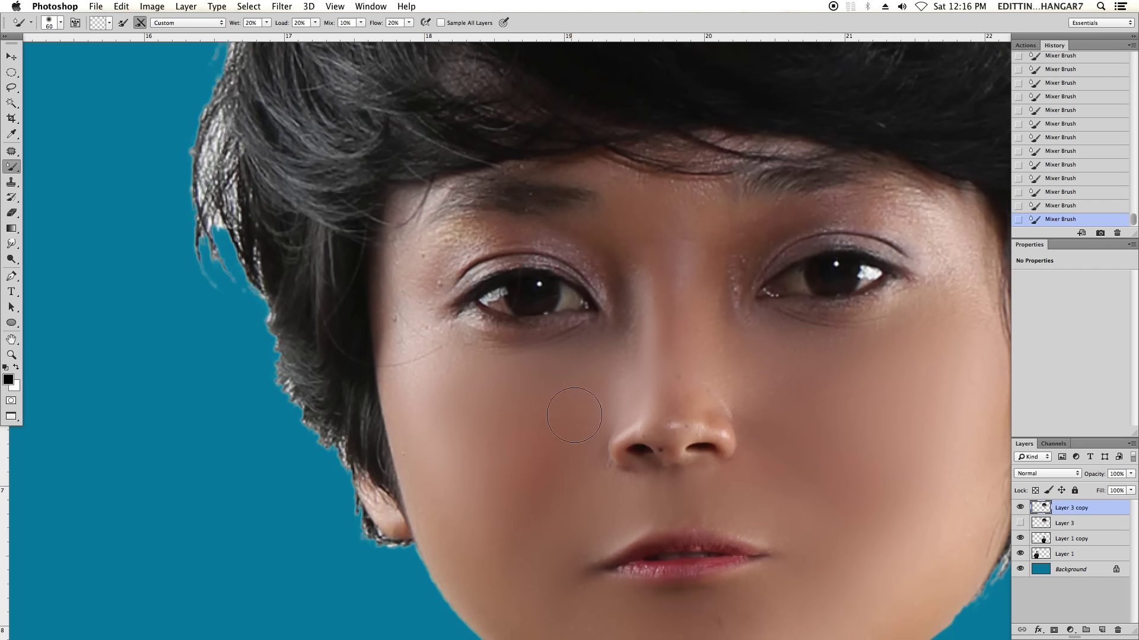
pyautogui.scroll(-2, 536, 419)
pyautogui.hscroll(1, 537, 420)
pyautogui.press(']')
pyautogui.press(']')
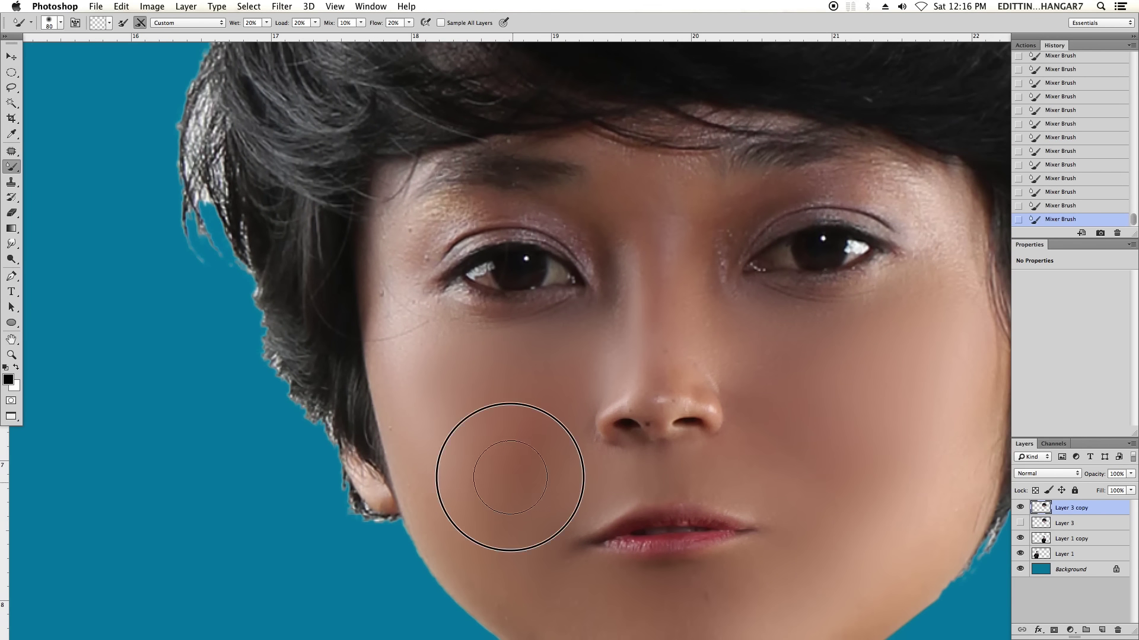
pyautogui.press('[')
pyautogui.press('[')
pyautogui.press('[')
pyautogui.scroll(4, 469, 362)
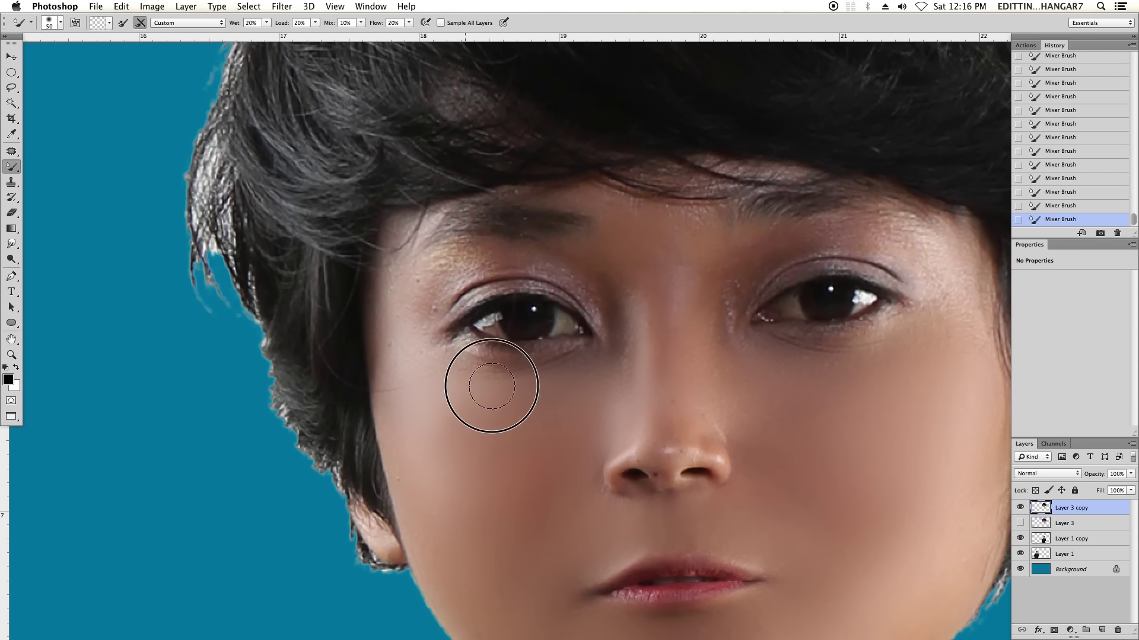
pyautogui.press('[')
pyautogui.press('[')
pyautogui.hscroll(1, 541, 376)
pyautogui.hscroll(1, 591, 449)
pyautogui.press('[')
pyautogui.scroll(1, 627, 431)
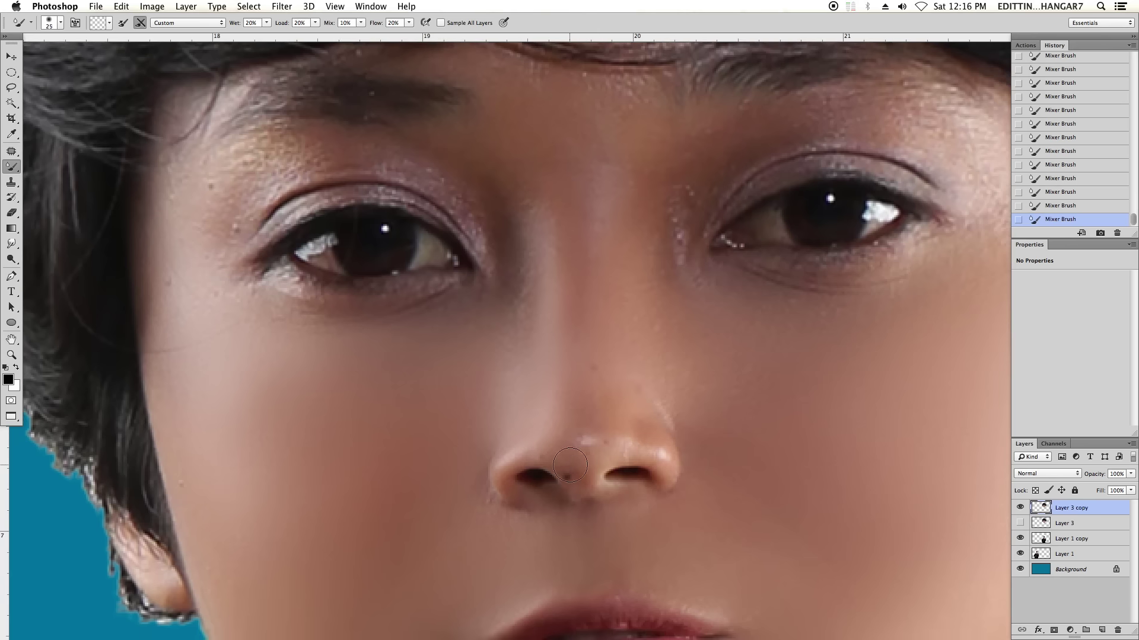
pyautogui.press('super+0')
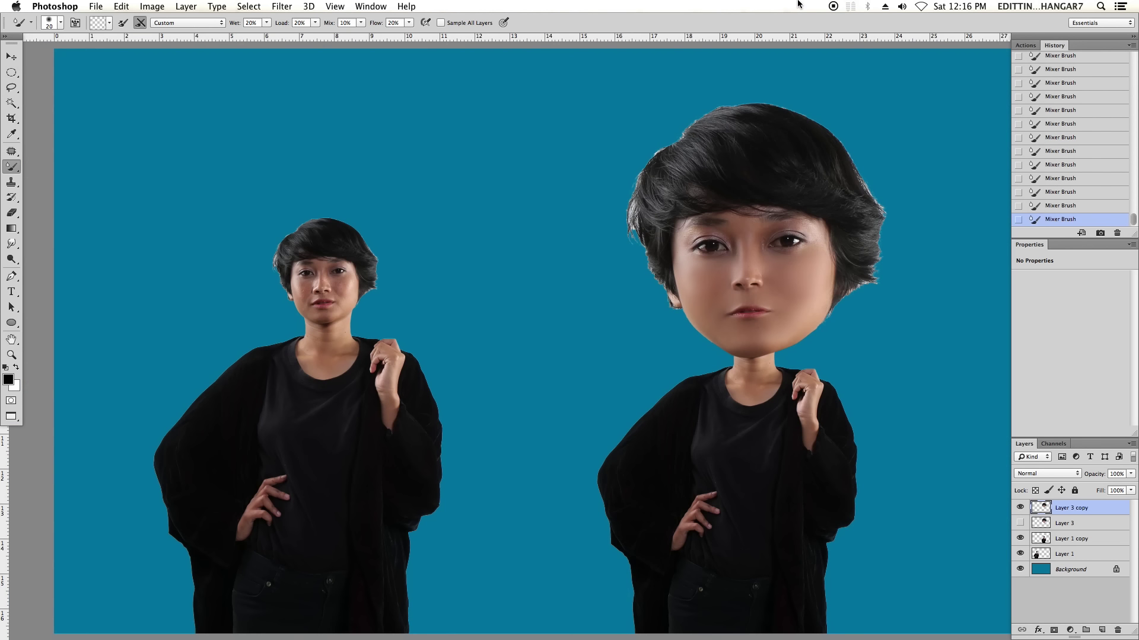
# Smooth the skin between the eyes and across the upper eyelid crease with a larger brush.
pyautogui.scroll(1, 623, 254)
pyautogui.press(']')
pyautogui.scroll(3, 569, 292)
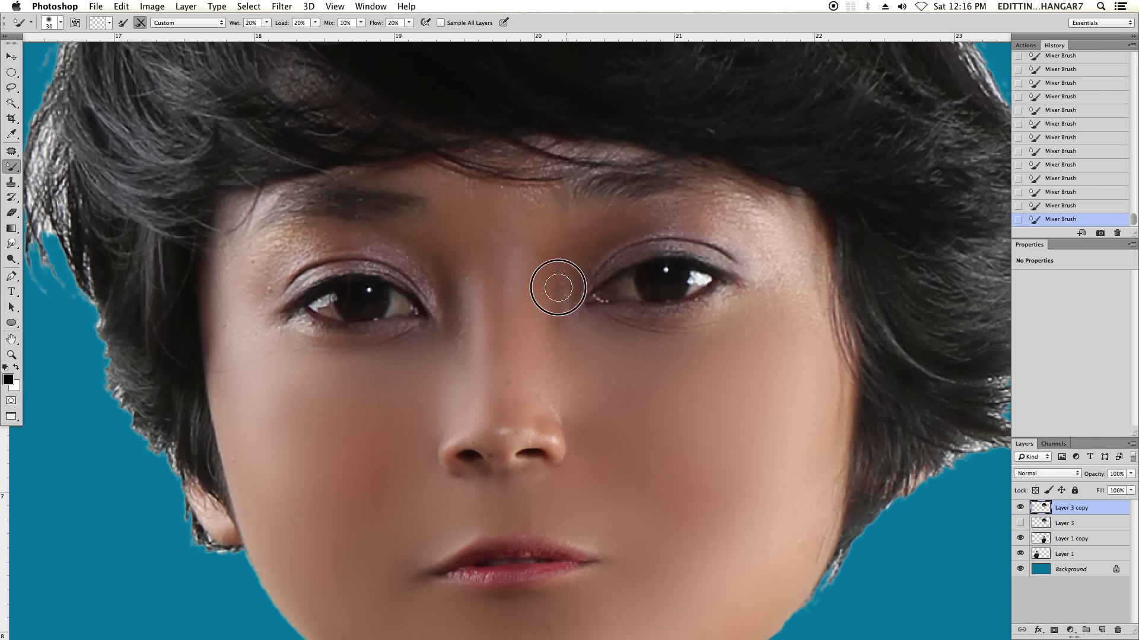
pyautogui.hscroll(1, 534, 255)
pyautogui.press(']')
pyautogui.press(']')
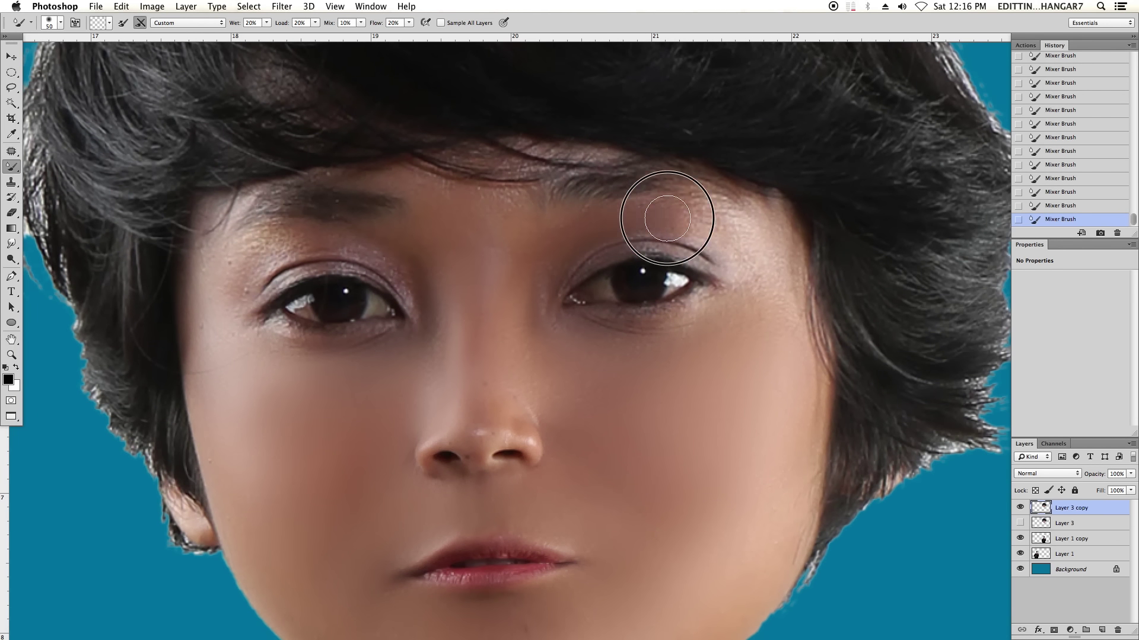
pyautogui.press(']')
pyautogui.moveTo(597, 224); pyautogui.dragTo(763, 235)
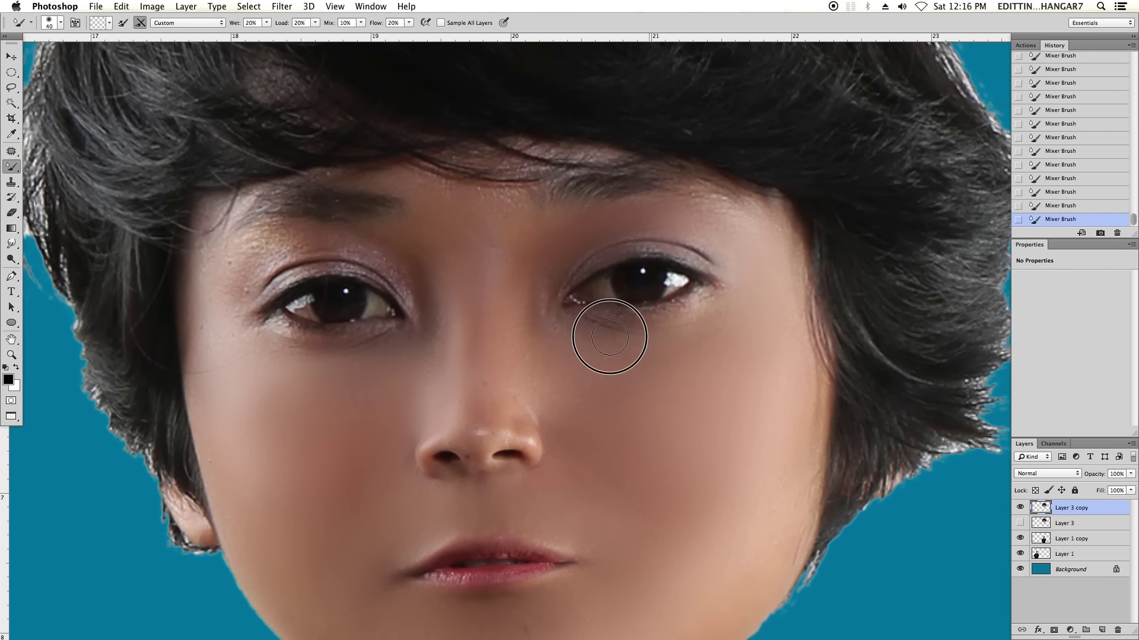
# Blend the nose bridge and the skin beside the nose, then deselect.
pyautogui.press('[')
pyautogui.press('[')
pyautogui.hscroll(-1, 563, 391)
pyautogui.hscroll(-1, 463, 385)
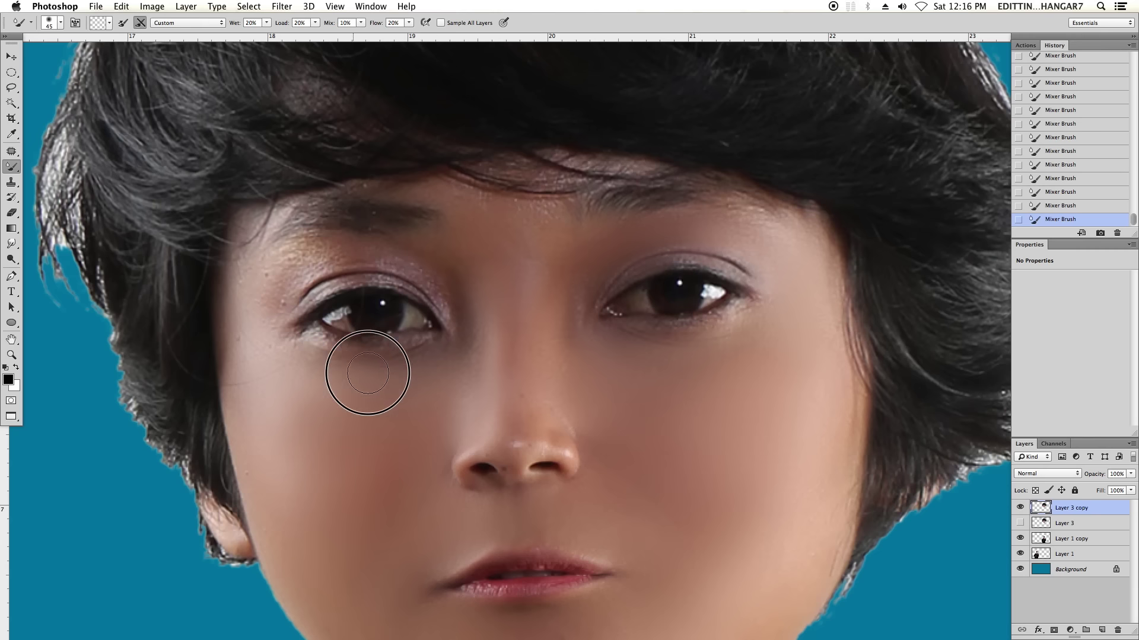
pyautogui.press('[')
pyautogui.press('[')
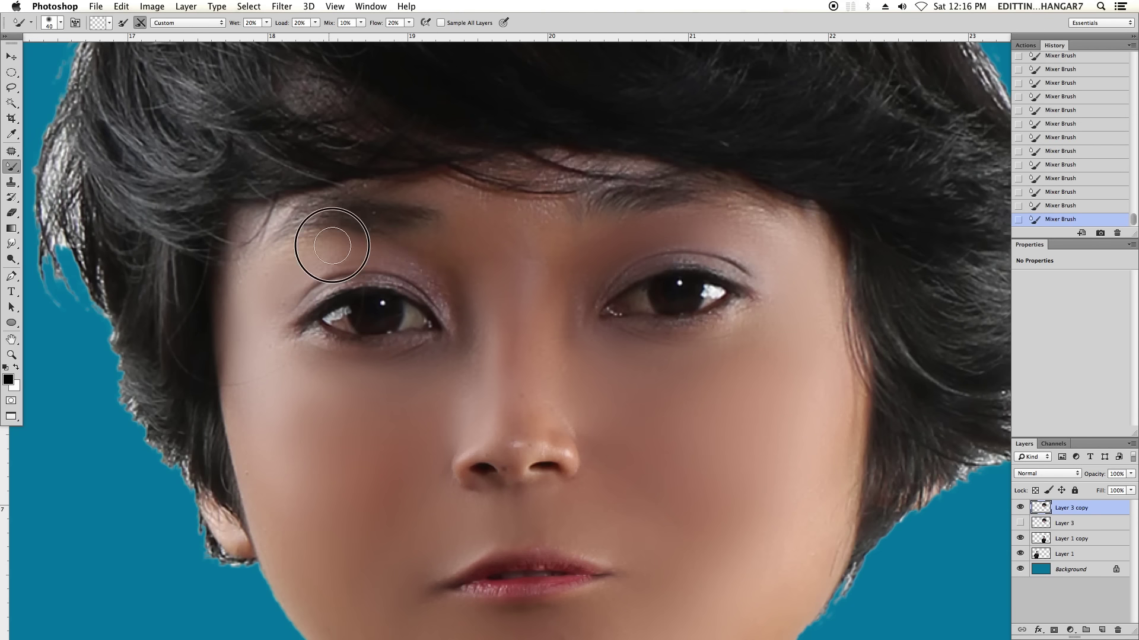
pyautogui.press(']')
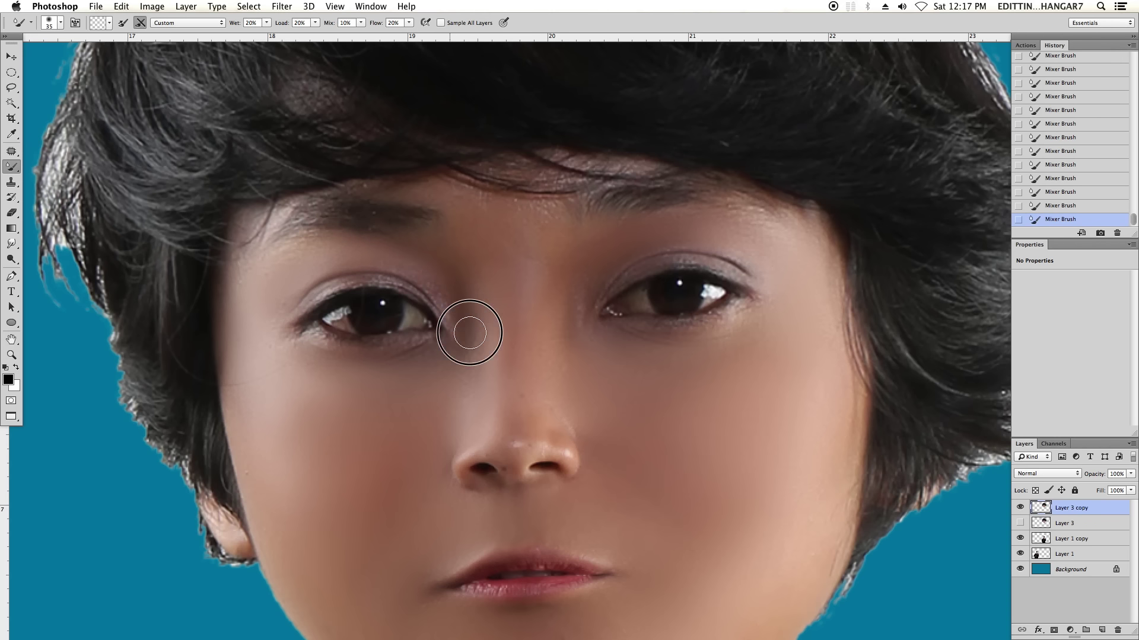
pyautogui.click(468, 363)
pyautogui.press(']')
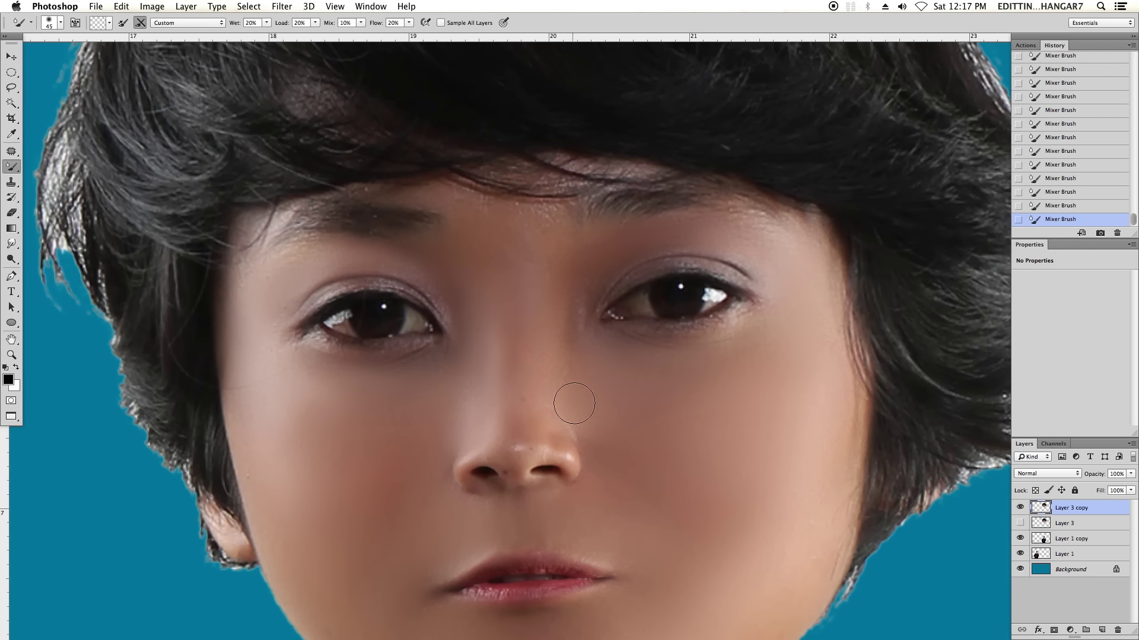
pyautogui.moveTo(502, 394); pyautogui.dragTo(597, 441)
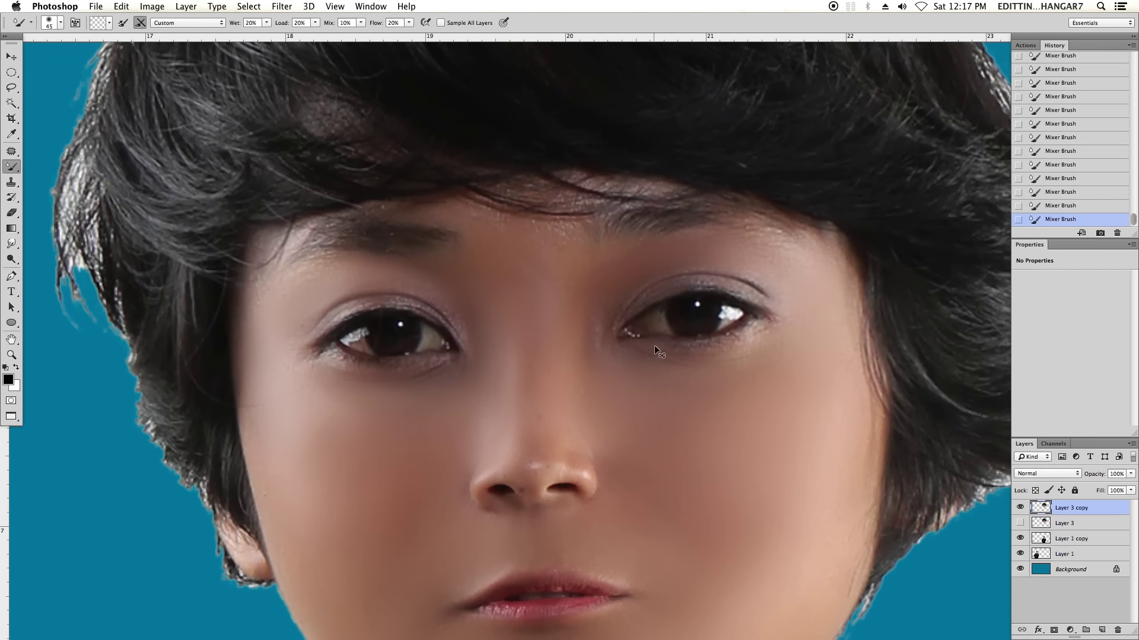
pyautogui.hotkey('ctrl', 'd')
pyautogui.scroll(2, 648, 274)
# Trace an almond outline around the right eye with the Pen tool and convert it to a selection.
pyautogui.press('p')
pyautogui.scroll(1, 582, 299)
pyautogui.scroll(1, 534, 332)
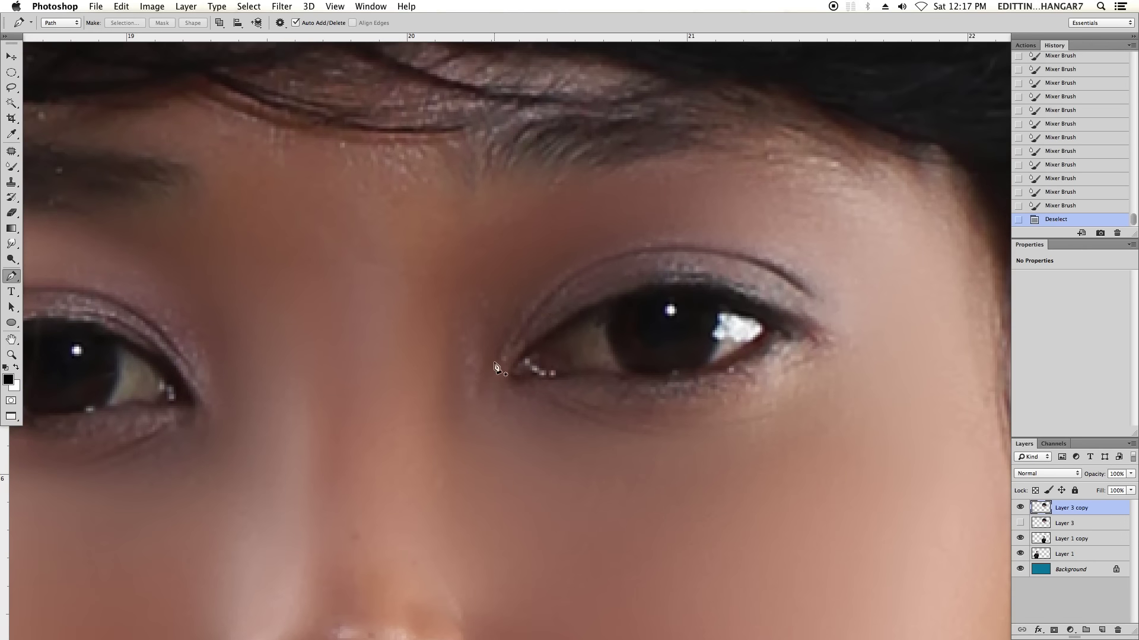
pyautogui.click(498, 371)
pyautogui.scroll(1, 552, 293)
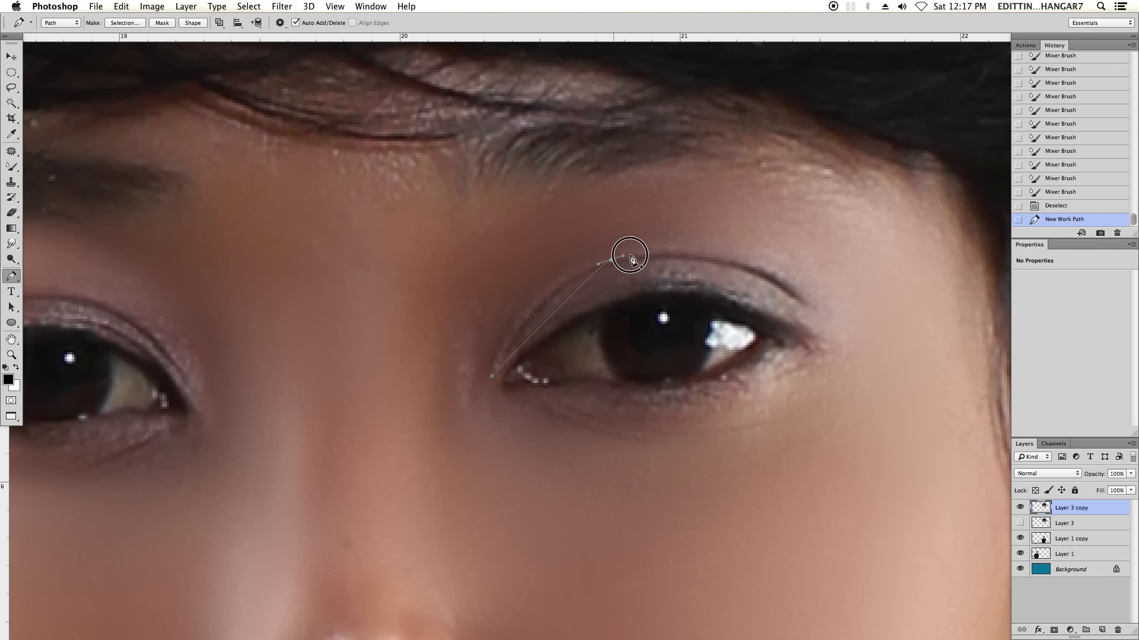
pyautogui.moveTo(675, 253); pyautogui.dragTo(675, 252)
pyautogui.hscroll(3, 719, 259)
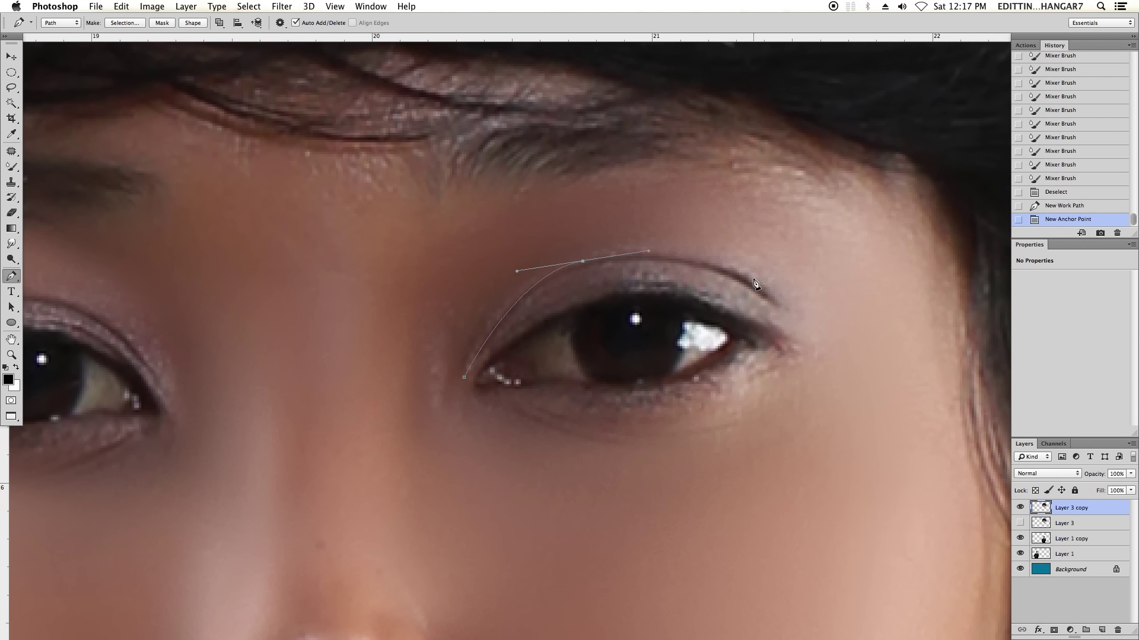
pyautogui.click(776, 298)
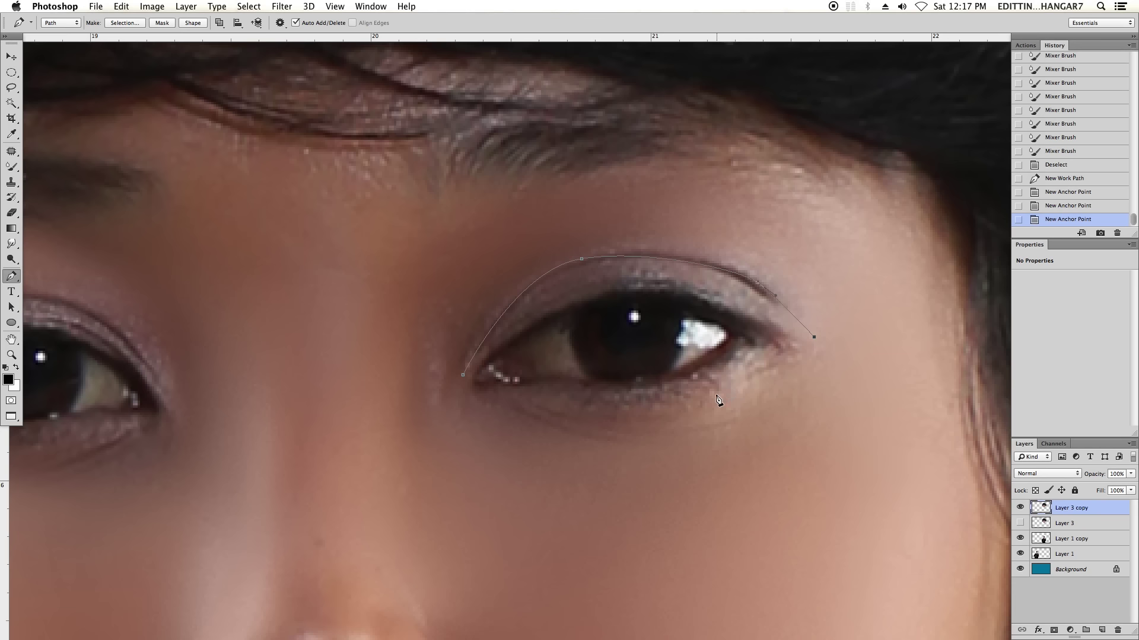
pyautogui.moveTo(503, 410); pyautogui.dragTo(497, 408)
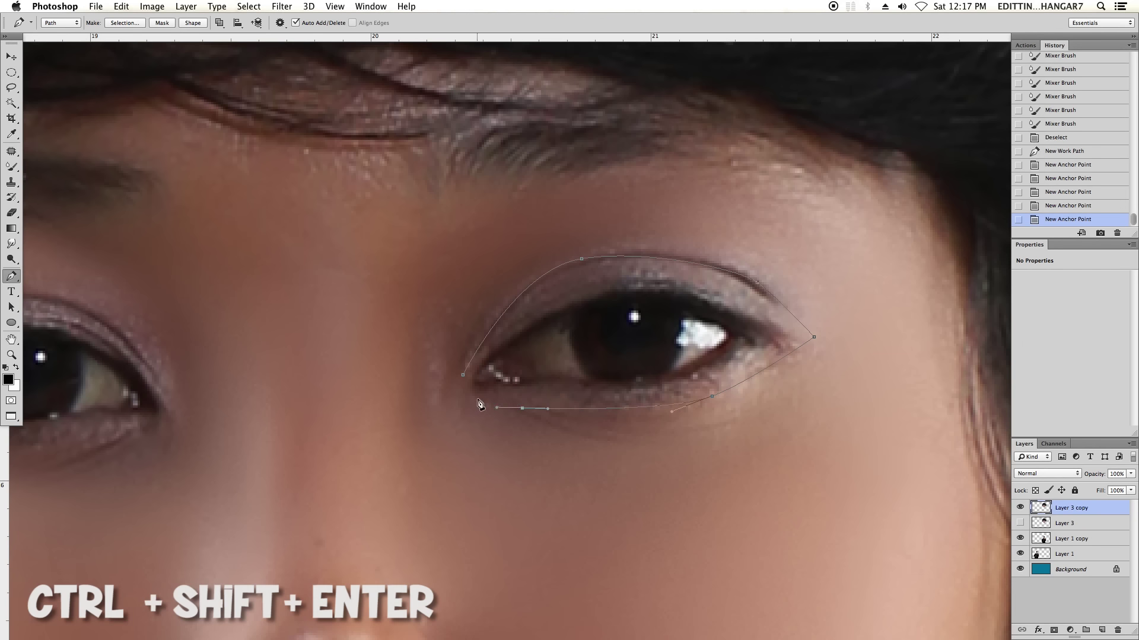
pyautogui.hotkey('ctrl', 'shift', 'Return')
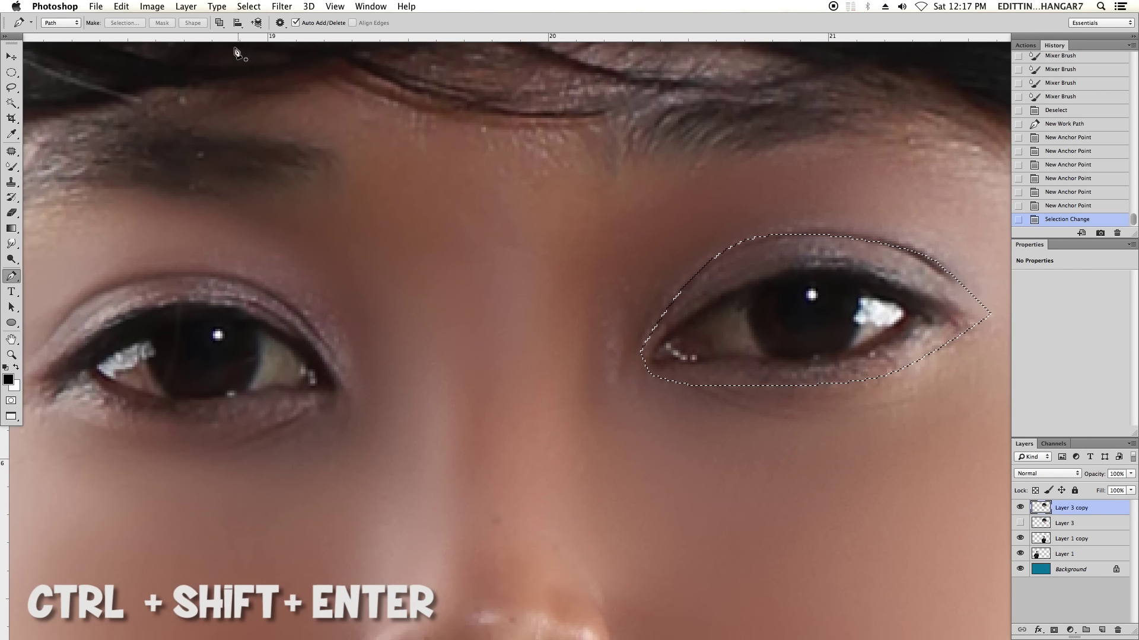
# With Combine Shapes set, trace the left eye and add it to the selection.
pyautogui.click(219, 22)
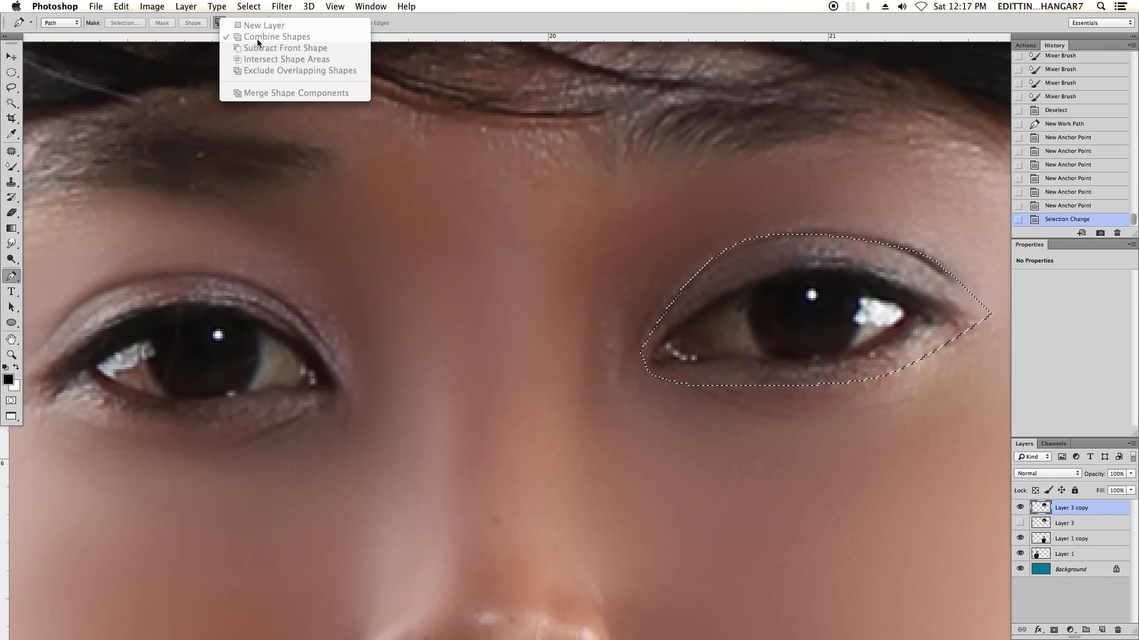
pyautogui.click(265, 105)
pyautogui.hscroll(-5, 315, 219)
pyautogui.scroll(-2, 314, 220)
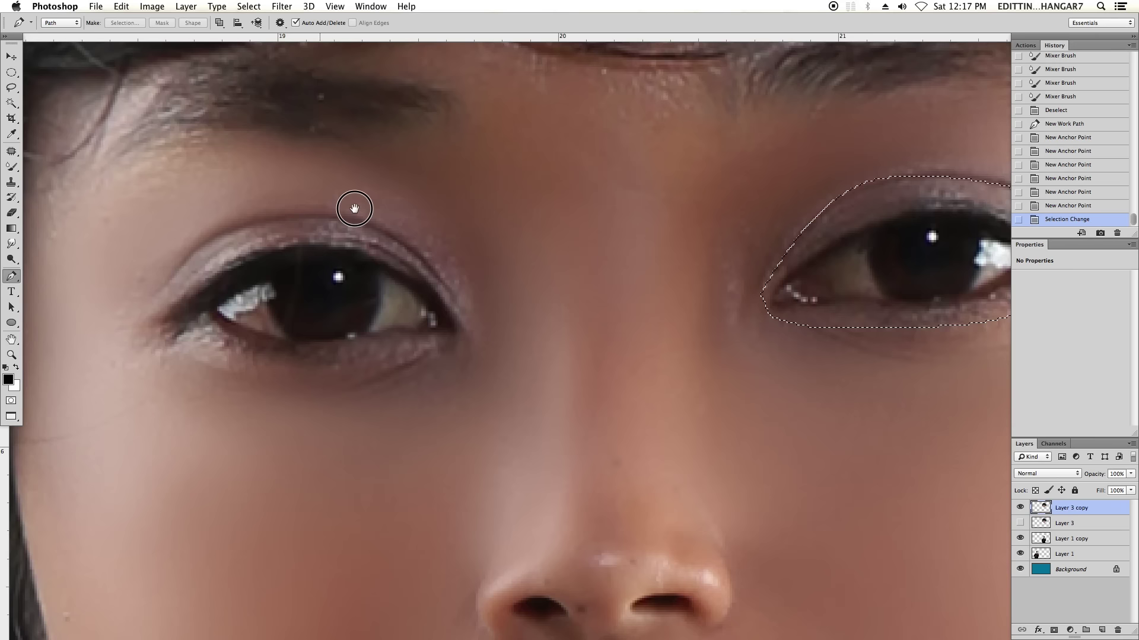
pyautogui.click(157, 292)
pyautogui.moveTo(297, 214); pyautogui.dragTo(308, 215)
pyautogui.moveTo(427, 244)
pyautogui.mouseDown()
pyautogui.moveTo(439, 266)
pyautogui.moveTo(429, 263)
pyautogui.mouseUp()
pyautogui.hotkey('ctrl', 'z')
pyautogui.click(475, 319)
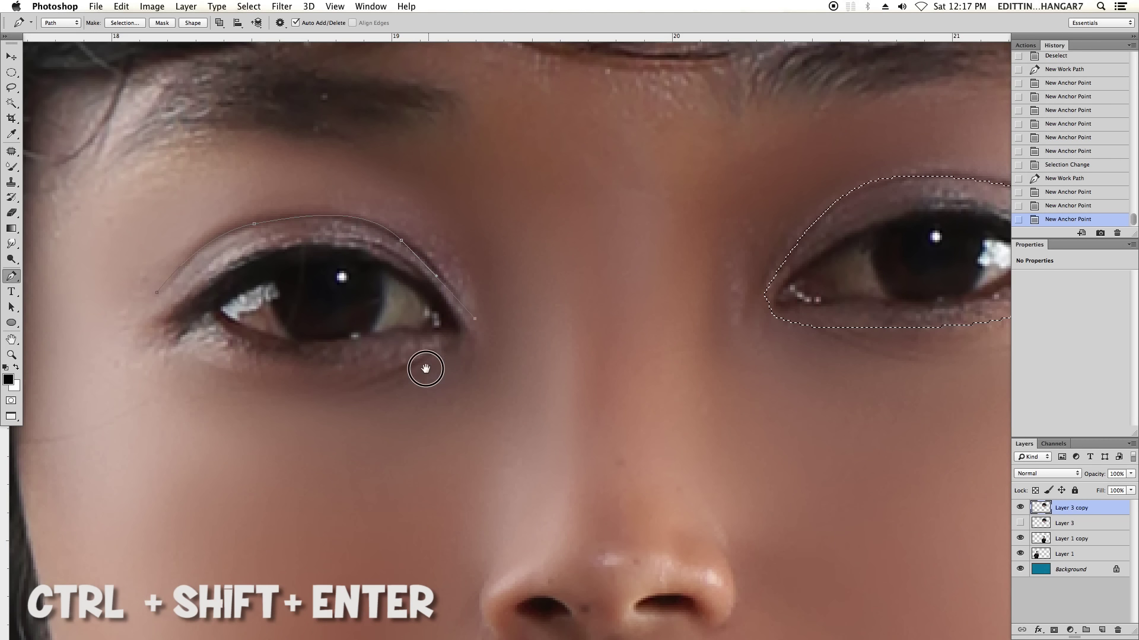
pyautogui.moveTo(427, 368); pyautogui.dragTo(414, 377)
pyautogui.click(224, 377)
pyautogui.click(148, 330)
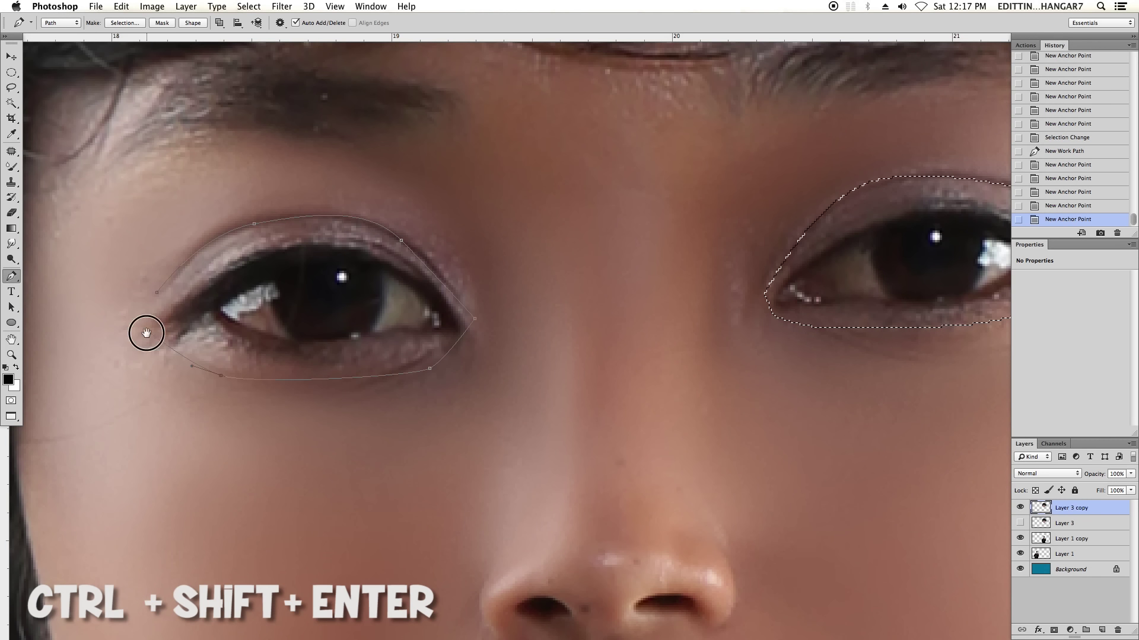
pyautogui.hotkey('ctrl', 'shift', 'Return')
# Zoom out and invert the selection to everything except the eyes.
pyautogui.hotkey('ctrl', '-')
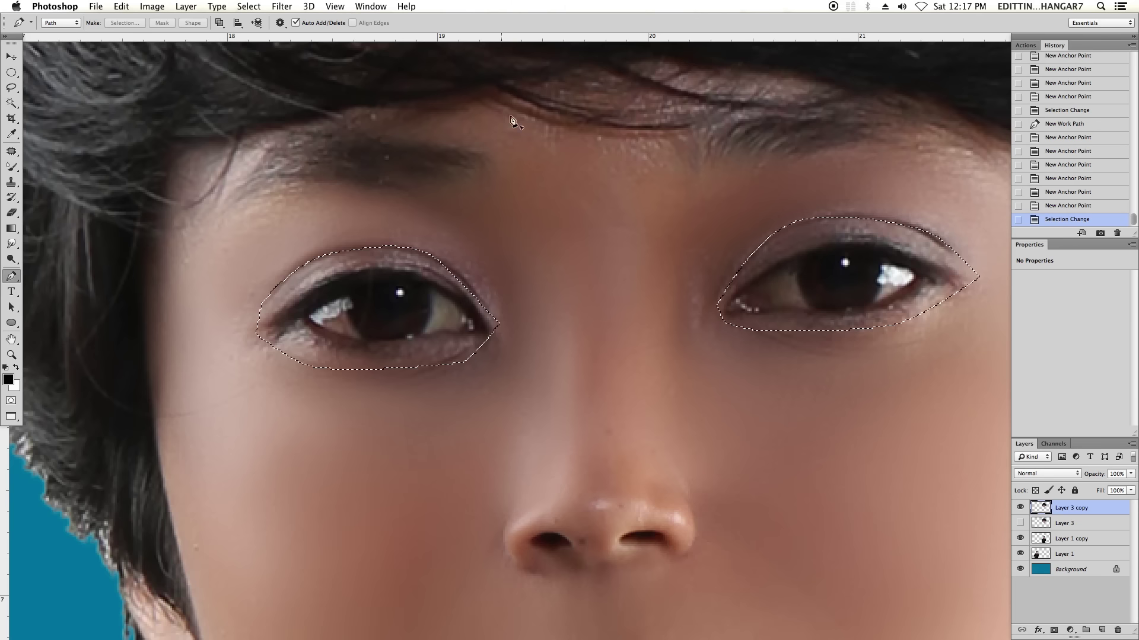
pyautogui.hotkey('ctrl', '-')
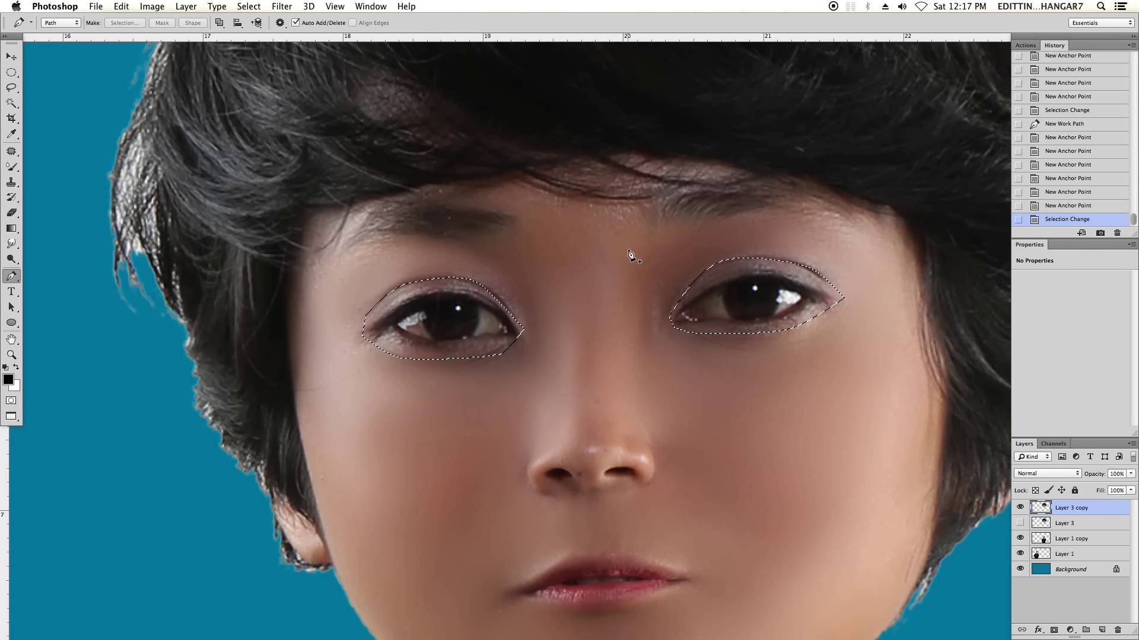
pyautogui.hotkey('ctrl', 'shift', 'i')
# Zoom in on the face and open the Liquify filter with the eyes protected.
pyautogui.hotkey('ctrl', '0')
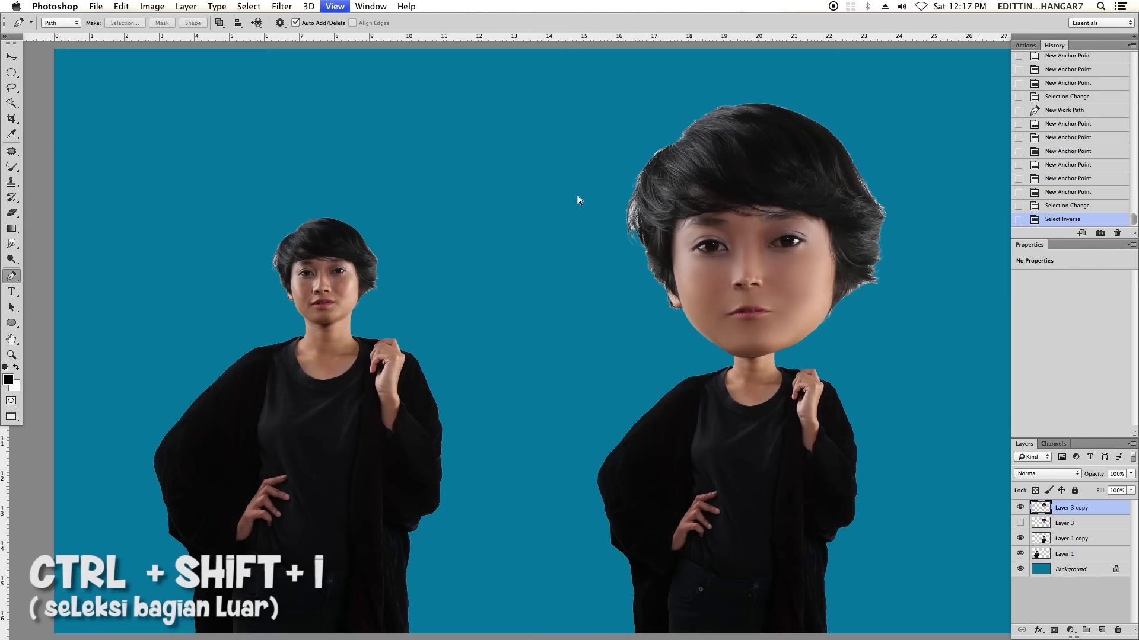
pyautogui.hotkey('ctrl', '-')
pyautogui.hotkey('ctrl', '+')
pyautogui.hotkey('ctrl', '+')
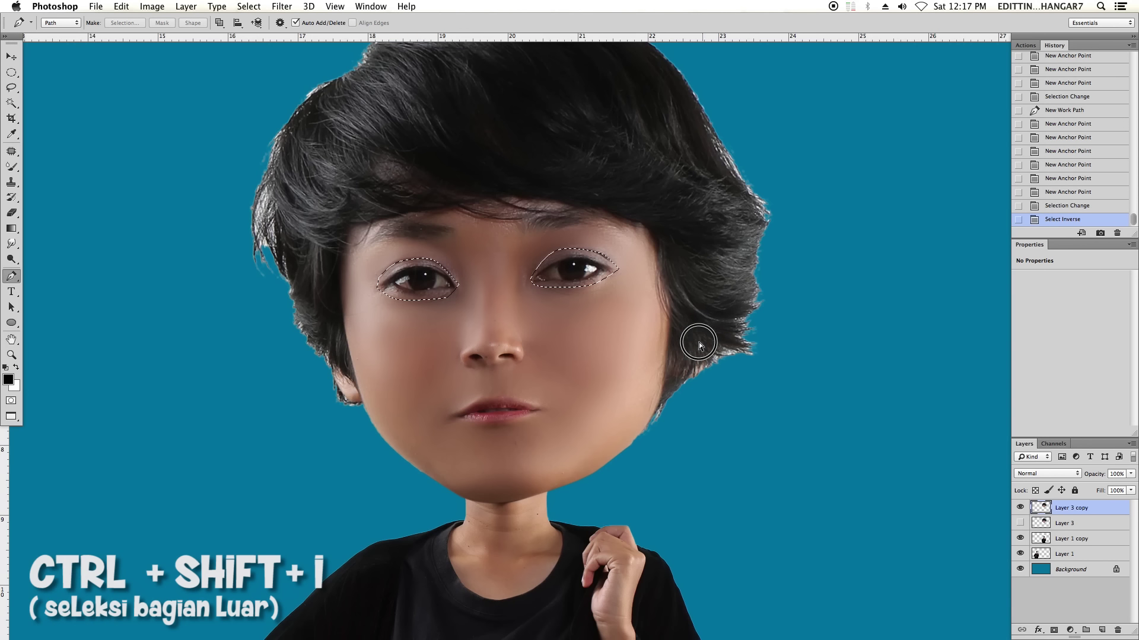
pyautogui.scroll(2, 698, 343)
pyautogui.click(282, 6)
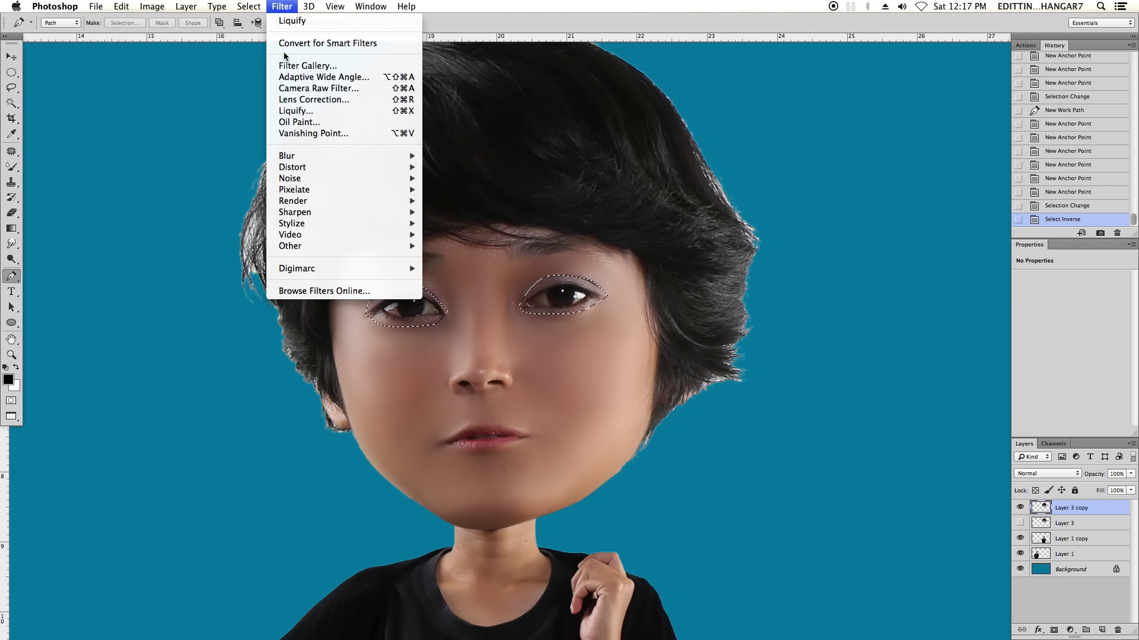
pyautogui.click(295, 113)
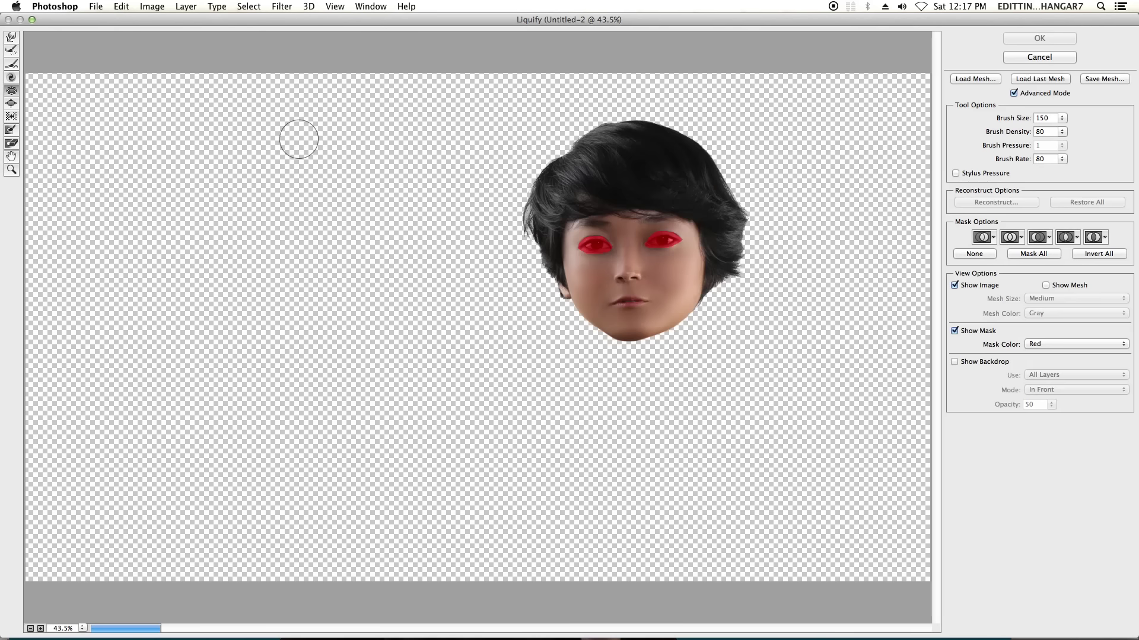
# Push the brow area outward with the warp brush sized between 150 and 175.
pyautogui.hotkey('ctrl', '+')
pyautogui.hotkey('ctrl', '+')
pyautogui.hotkey('ctrl', '+')
pyautogui.hotkey('ctrl', '+')
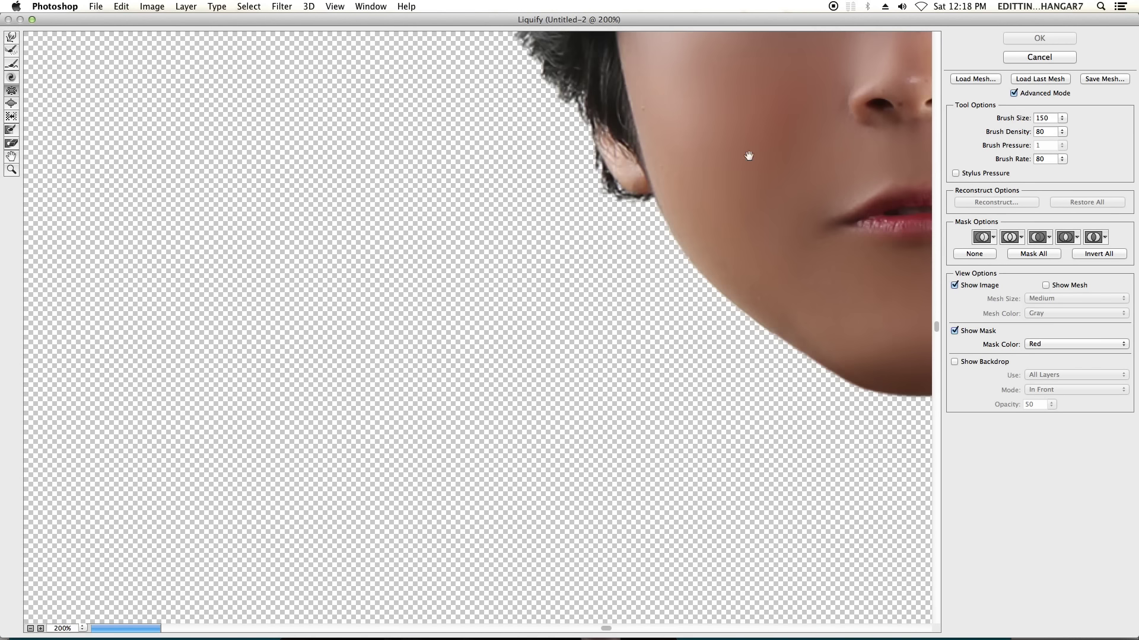
pyautogui.moveTo(520, 265); pyautogui.dragTo(378, 342)
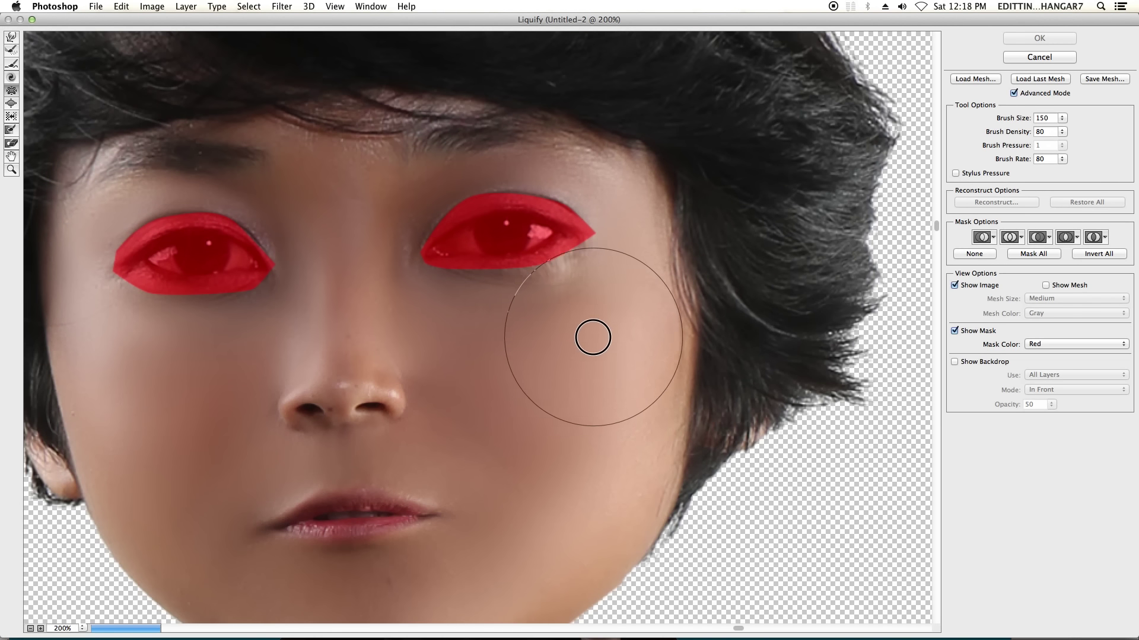
pyautogui.press('alt')
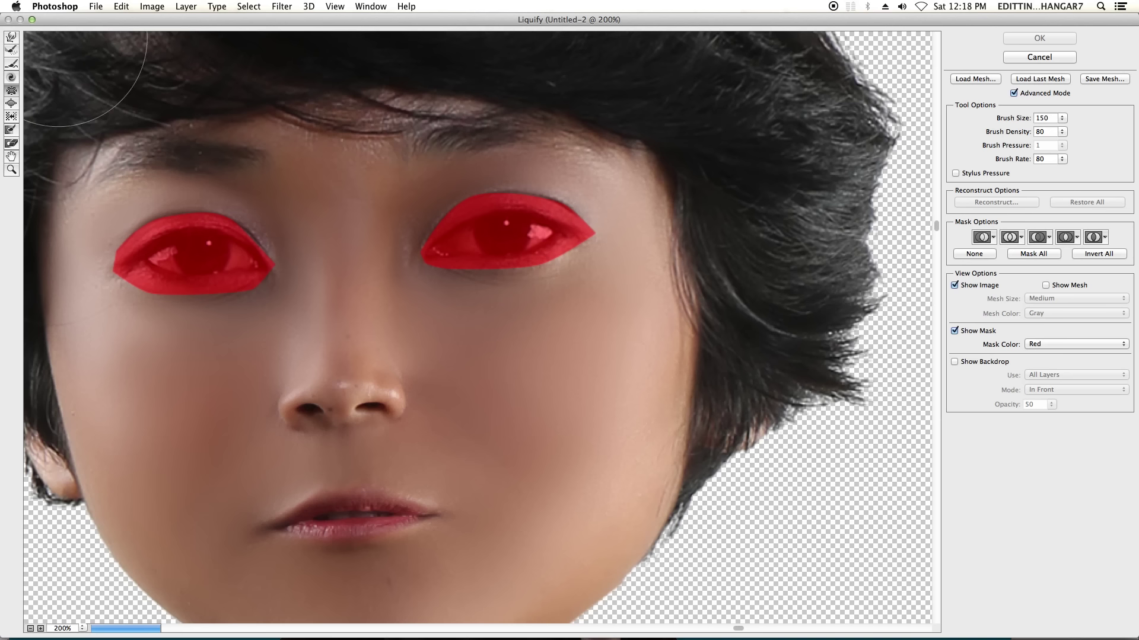
pyautogui.press(']')
pyautogui.press(']')
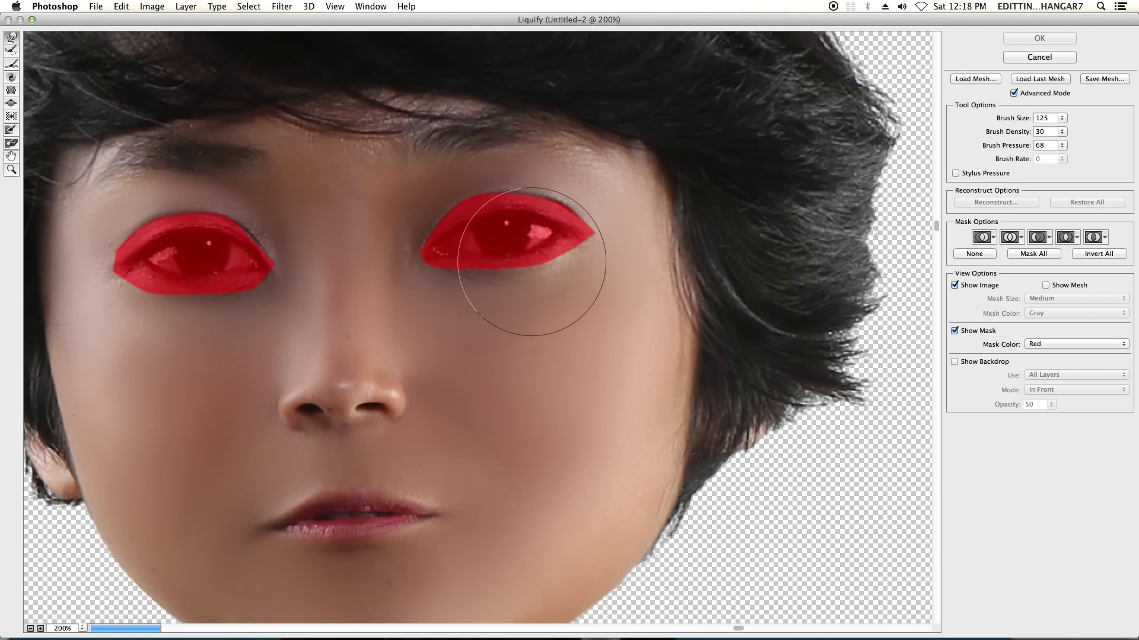
pyautogui.scroll(1, 509, 275)
pyautogui.moveTo(440, 197); pyautogui.dragTo(442, 178)
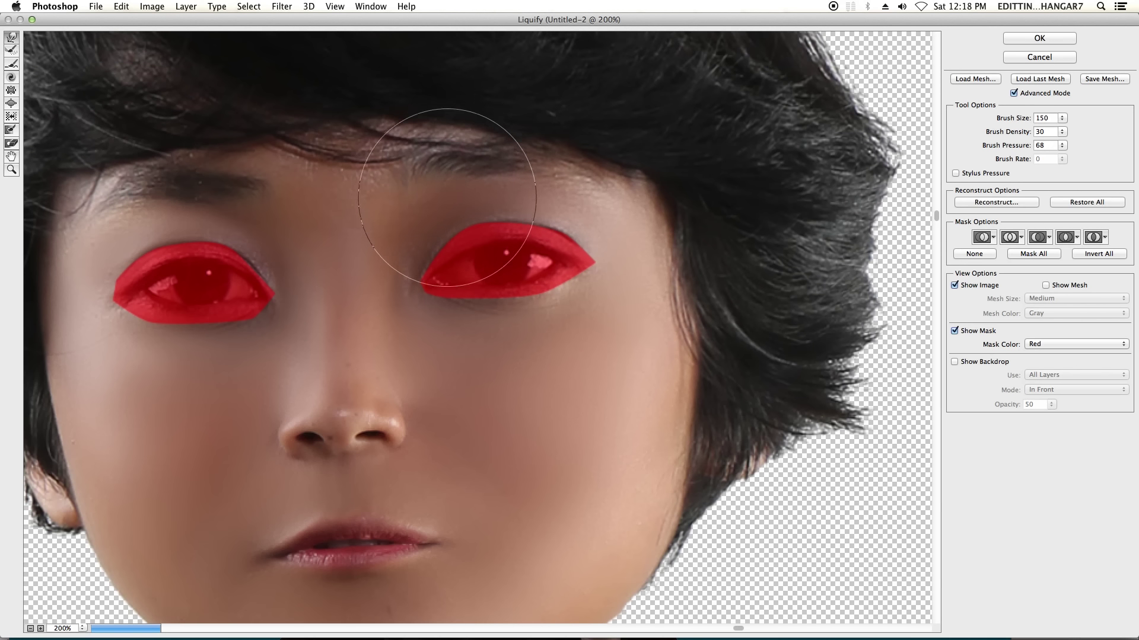
pyautogui.press(']')
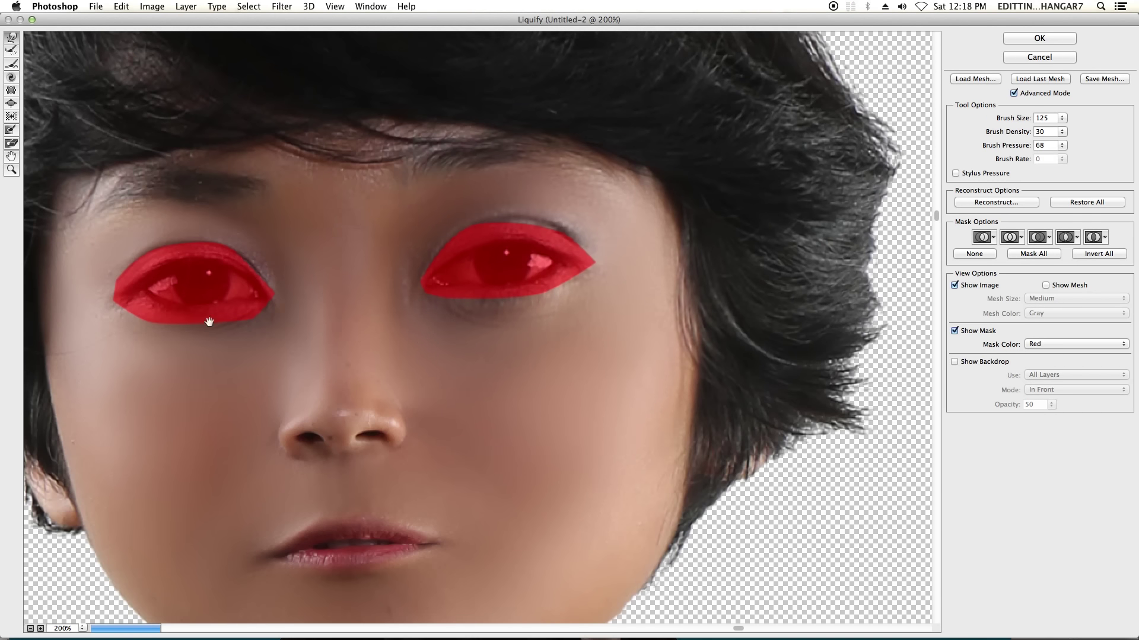
pyautogui.hscroll(-3, 206, 320)
pyautogui.press('[')
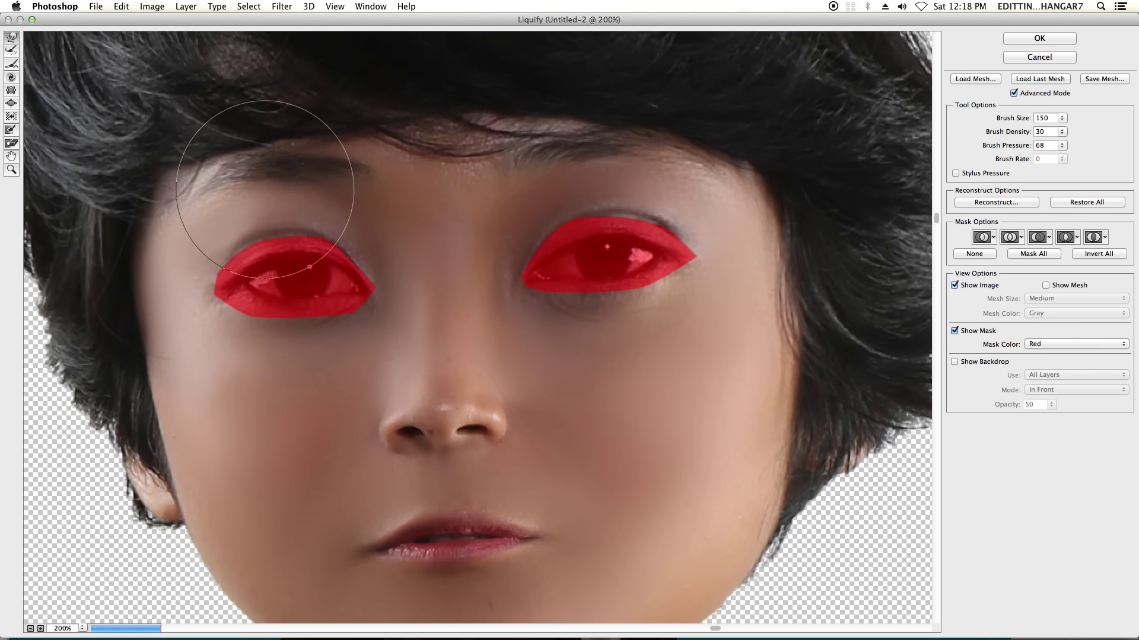
pyautogui.press(']')
pyautogui.hotkey('ctrl', '-')
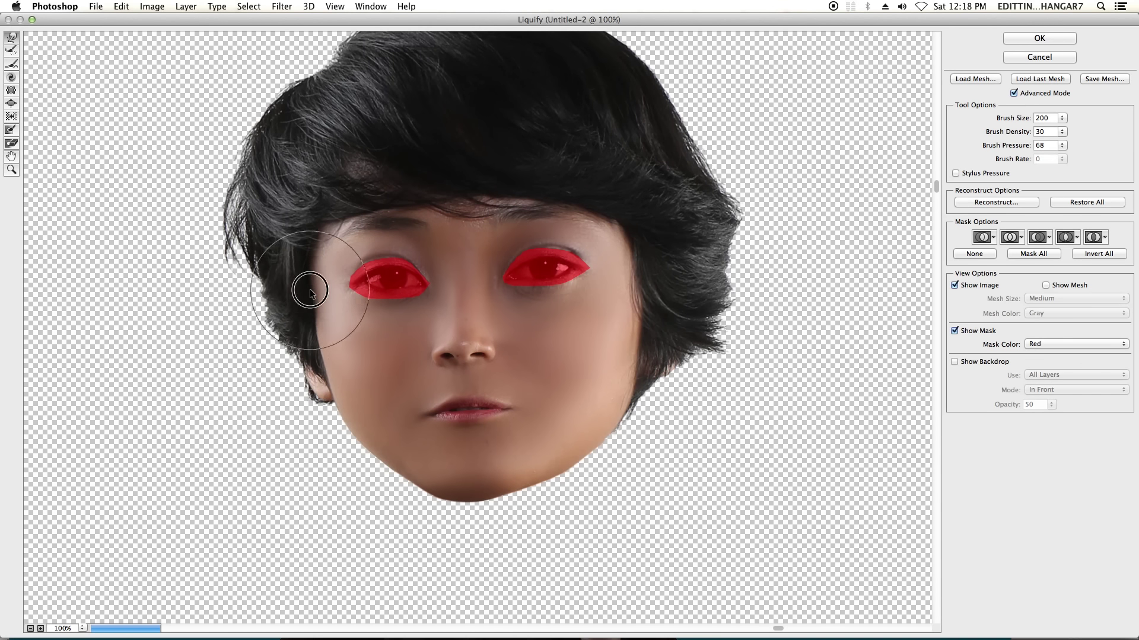
pyautogui.press(']')
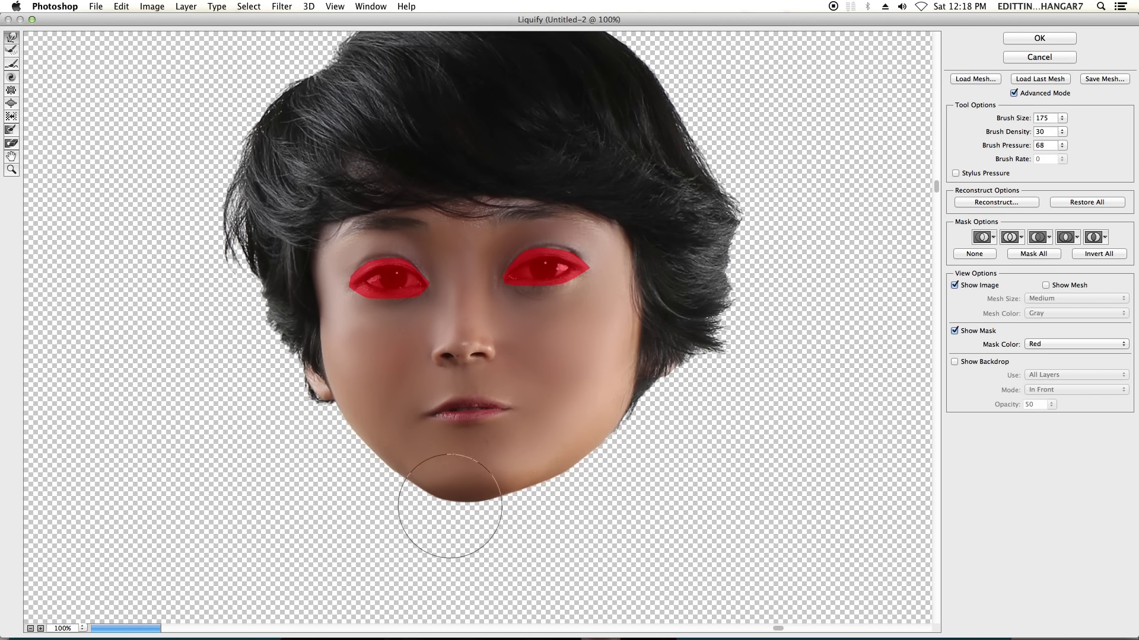
pyautogui.press('[')
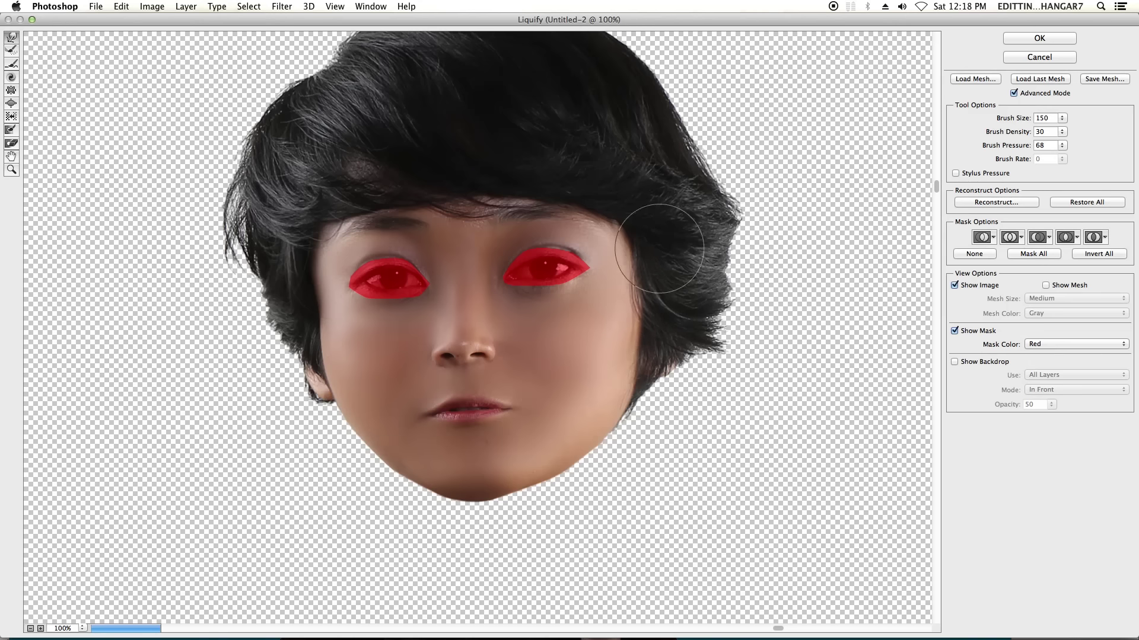
pyautogui.hscroll(-1, 659, 248)
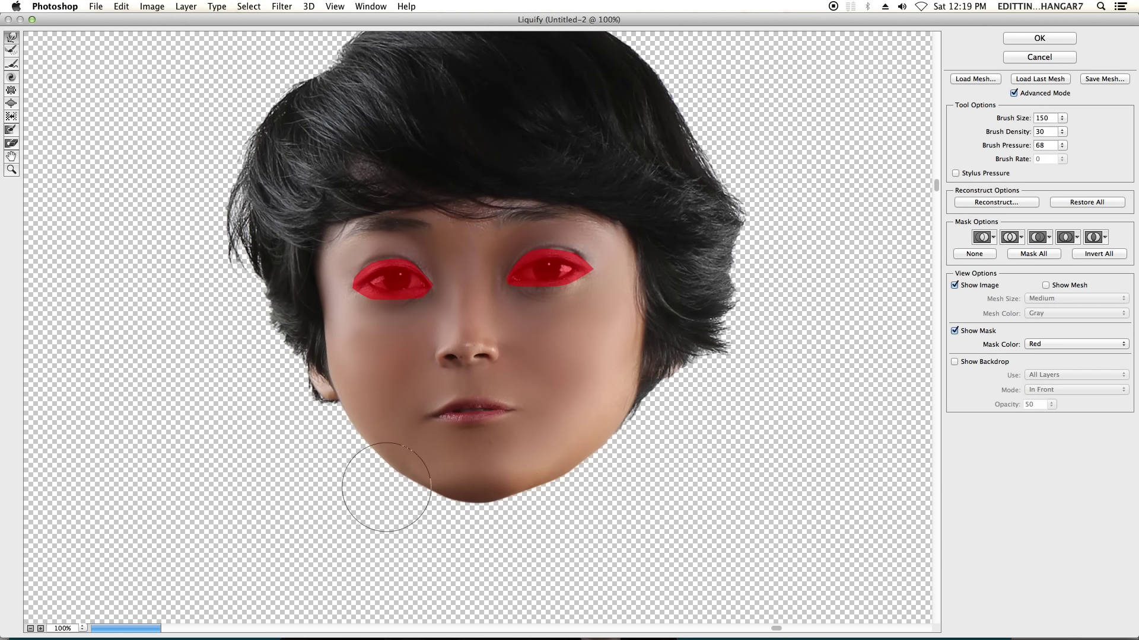
# Apply the Liquify reshaping and clear the selection around the eyes.
pyautogui.click(1039, 38)
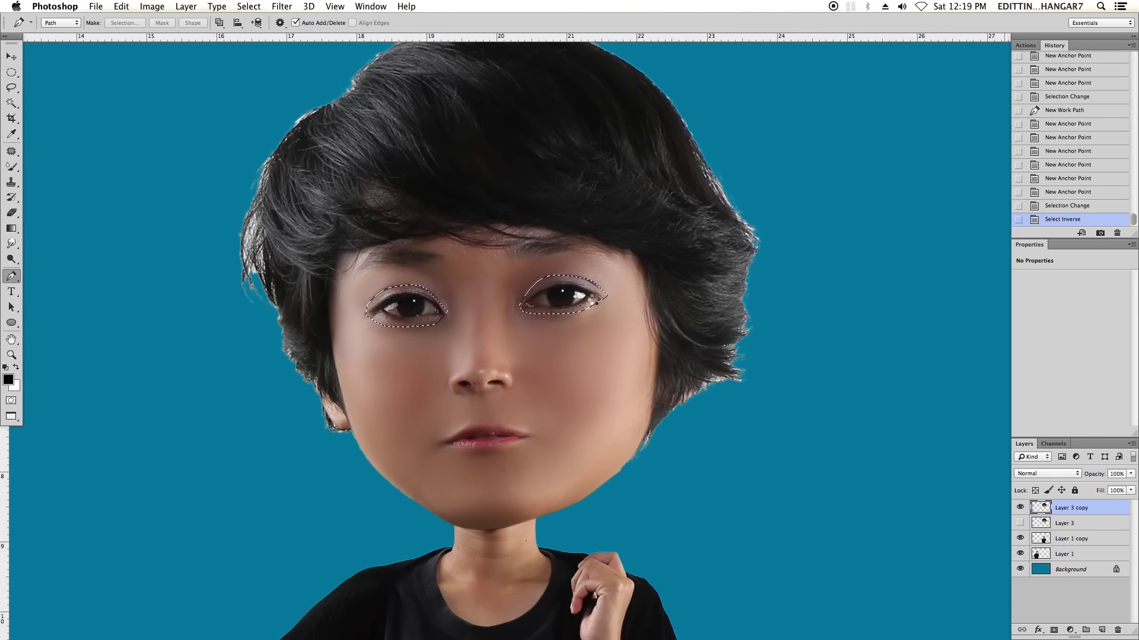
pyautogui.scroll(3, 515, 346)
pyautogui.hscroll(-2, 603, 328)
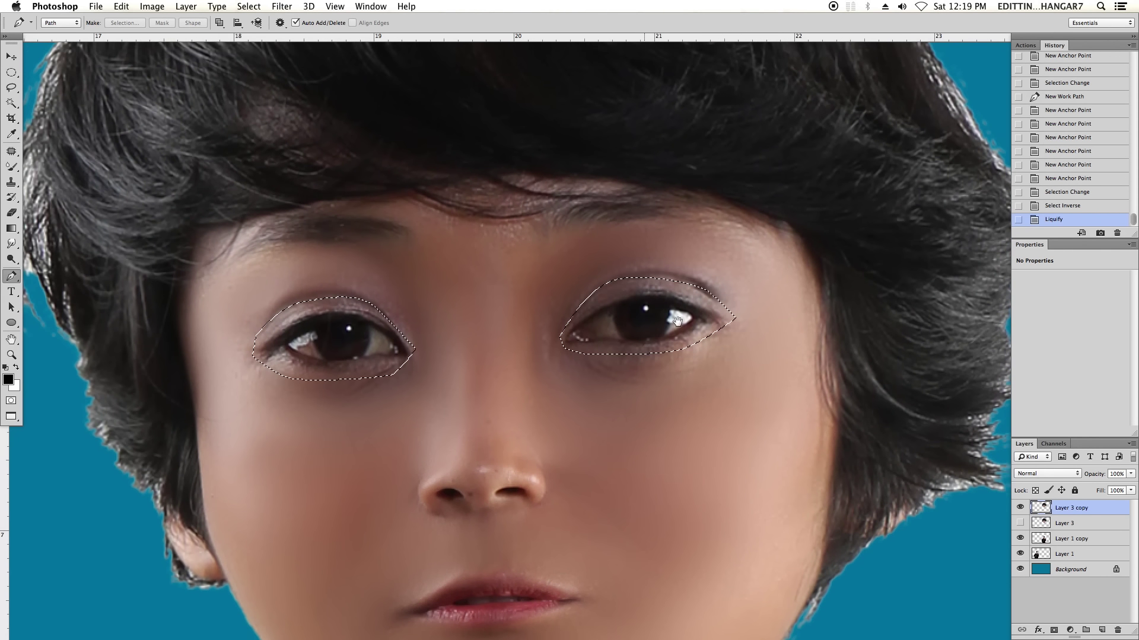
pyautogui.press('super+d')
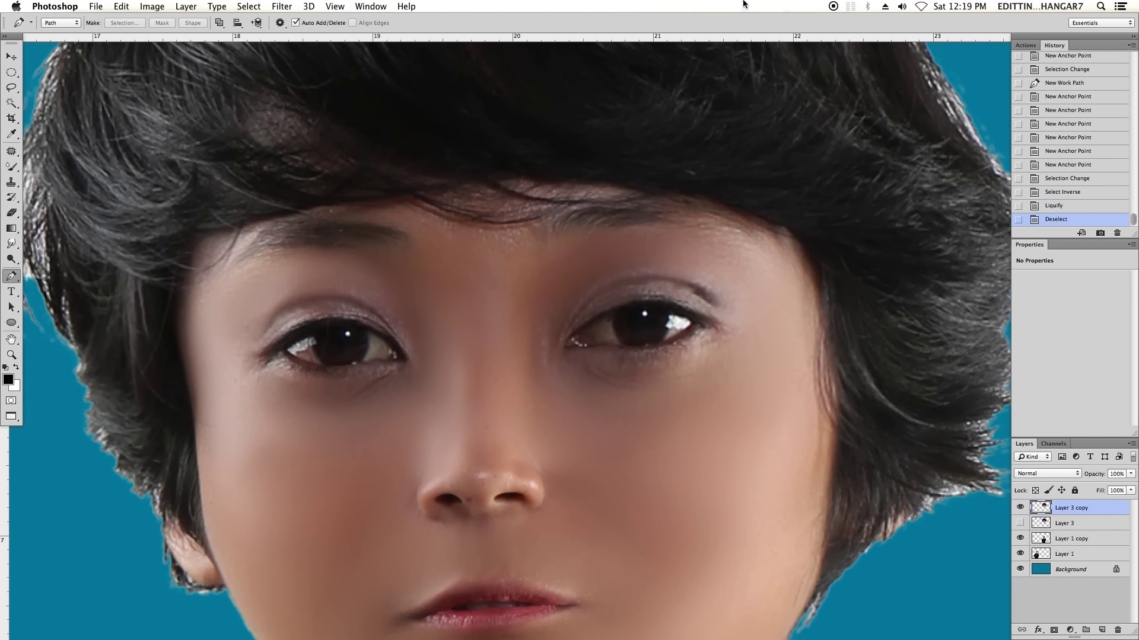
pyautogui.scroll(-3, 609, 323)
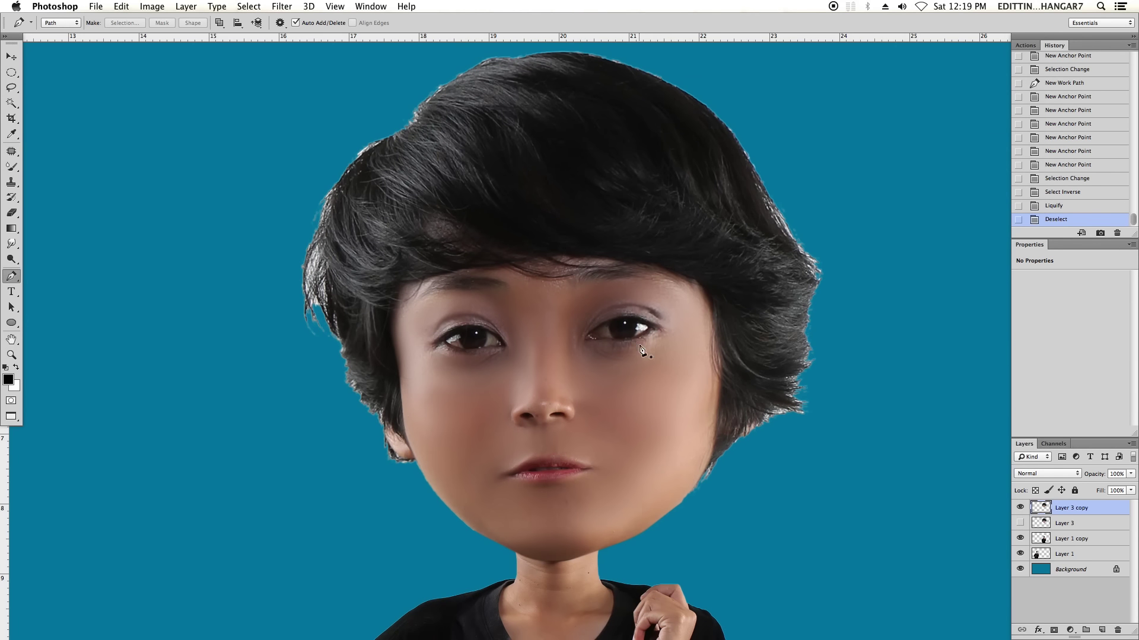
pyautogui.scroll(3, 640, 350)
# Blend the skin around the right eyebrow and eye with the Mixer Brush.
pyautogui.press('b')
pyautogui.scroll(2, 589, 308)
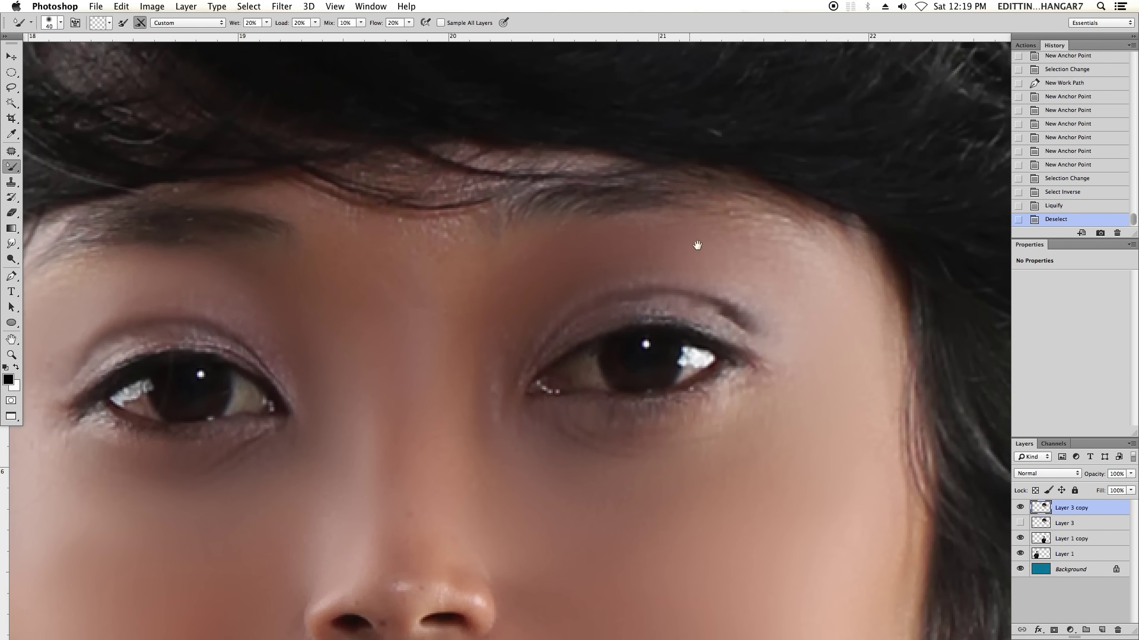
pyautogui.hscroll(1, 521, 260)
pyautogui.click(537, 291)
pyautogui.click(685, 288)
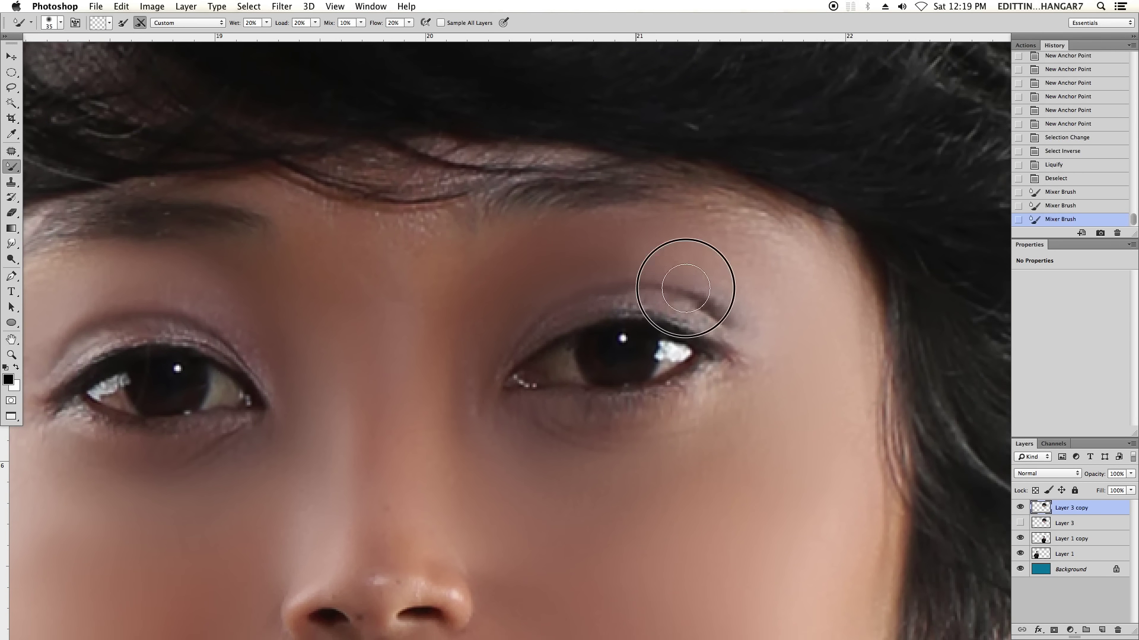
pyautogui.moveTo(688, 275); pyautogui.dragTo(599, 280)
pyautogui.click(486, 334)
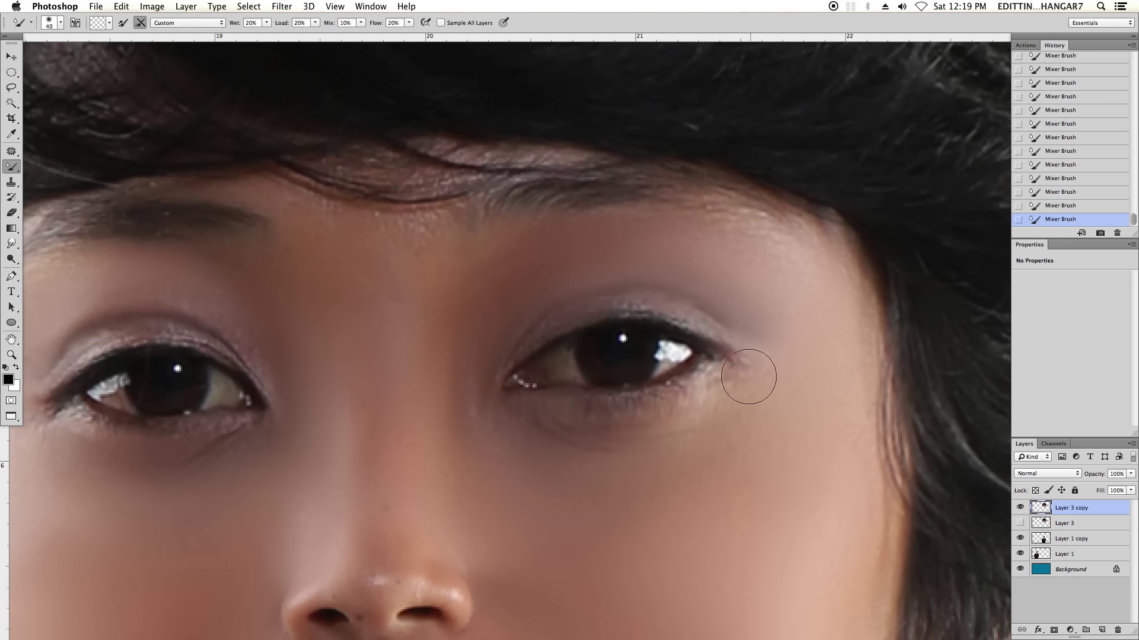
pyautogui.press(']')
pyautogui.scroll(-1, 583, 427)
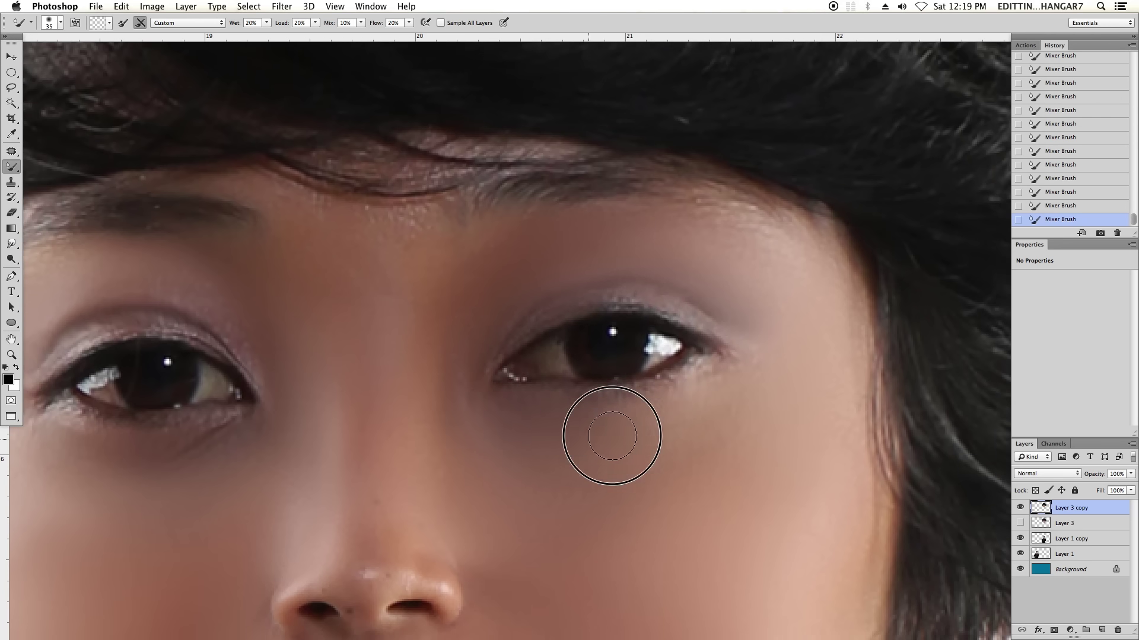
pyautogui.scroll(-3, 673, 388)
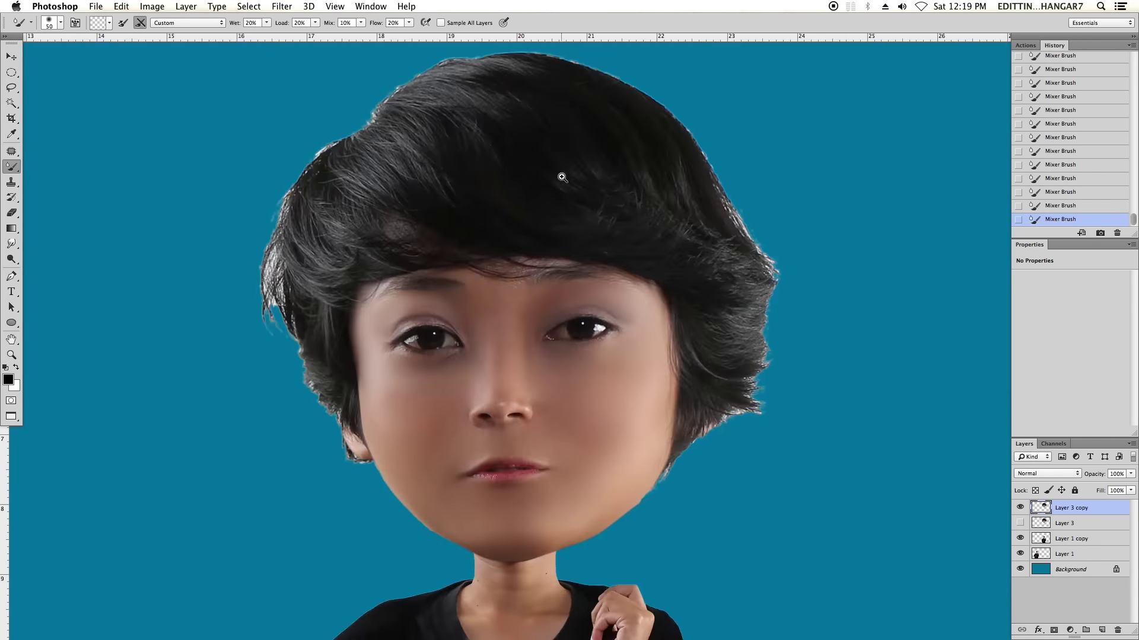
pyautogui.scroll(3, 633, 371)
pyautogui.hscroll(-10, 633, 371)
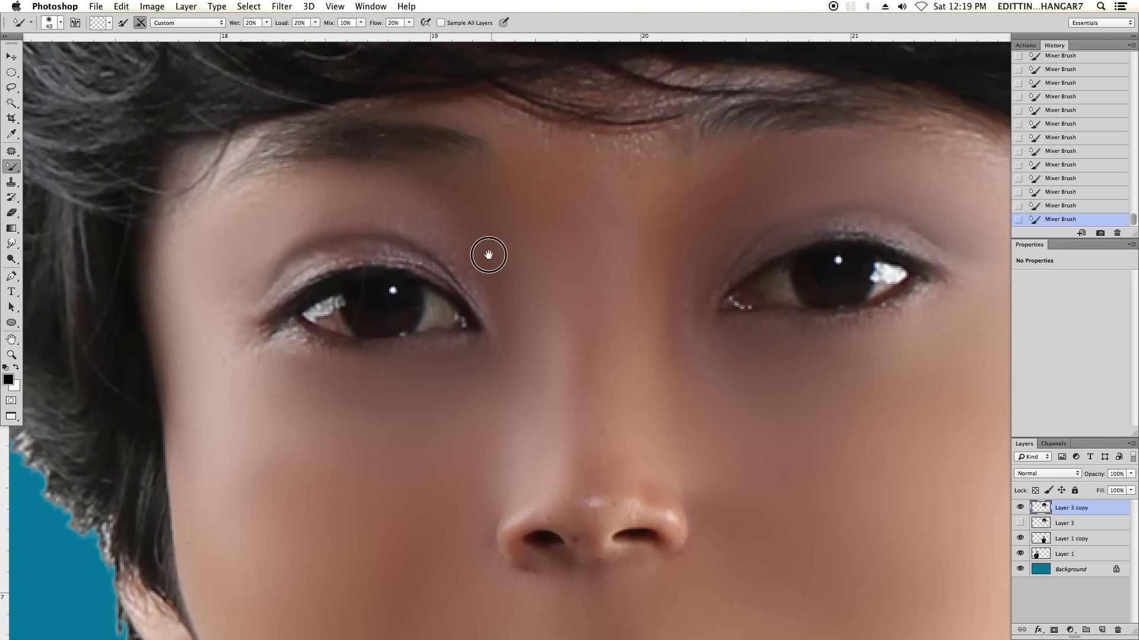
pyautogui.press('[')
# Smooth the cheeks with a larger Mixer Brush and zoom out to review the head.
pyautogui.scroll(1, 340, 228)
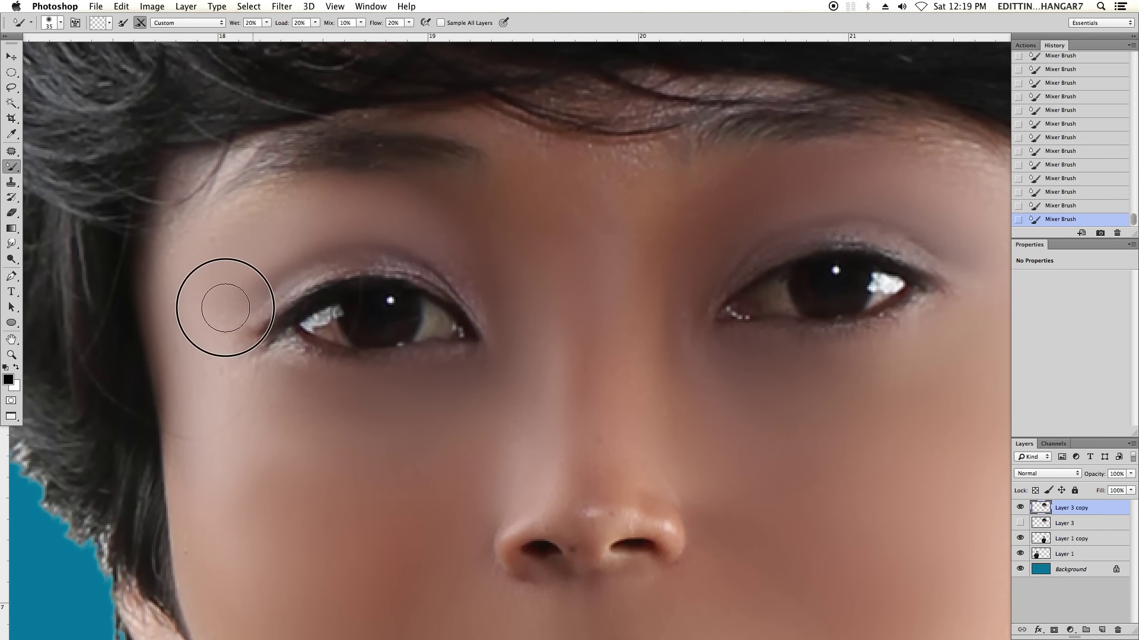
pyautogui.hotkey('ctrl', '0')
pyautogui.scroll(5, 706, 376)
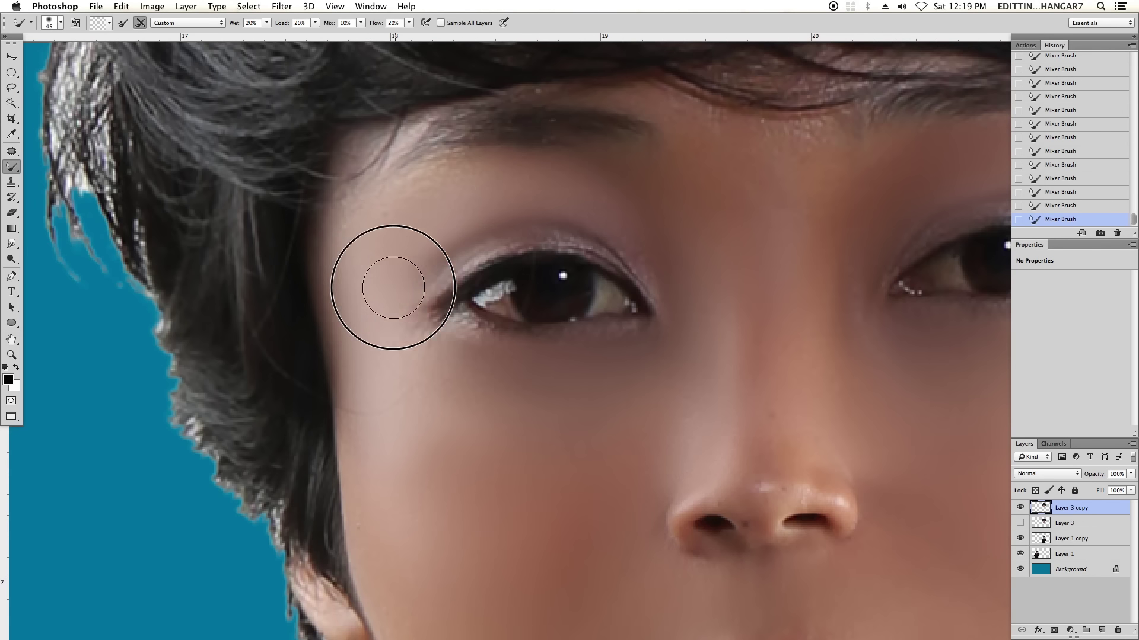
pyautogui.press(']')
pyautogui.scroll(-2, 432, 338)
pyautogui.press(']')
pyautogui.press(']')
pyautogui.press(']')
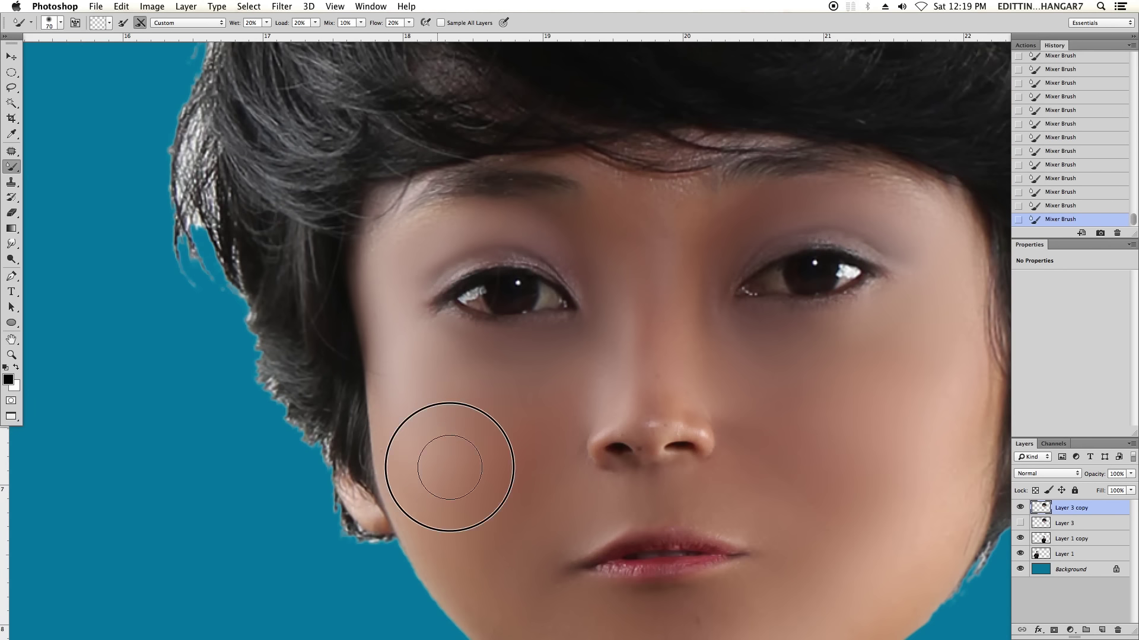
pyautogui.hotkey('ctrl', '0')
pyautogui.scroll(3, 491, 402)
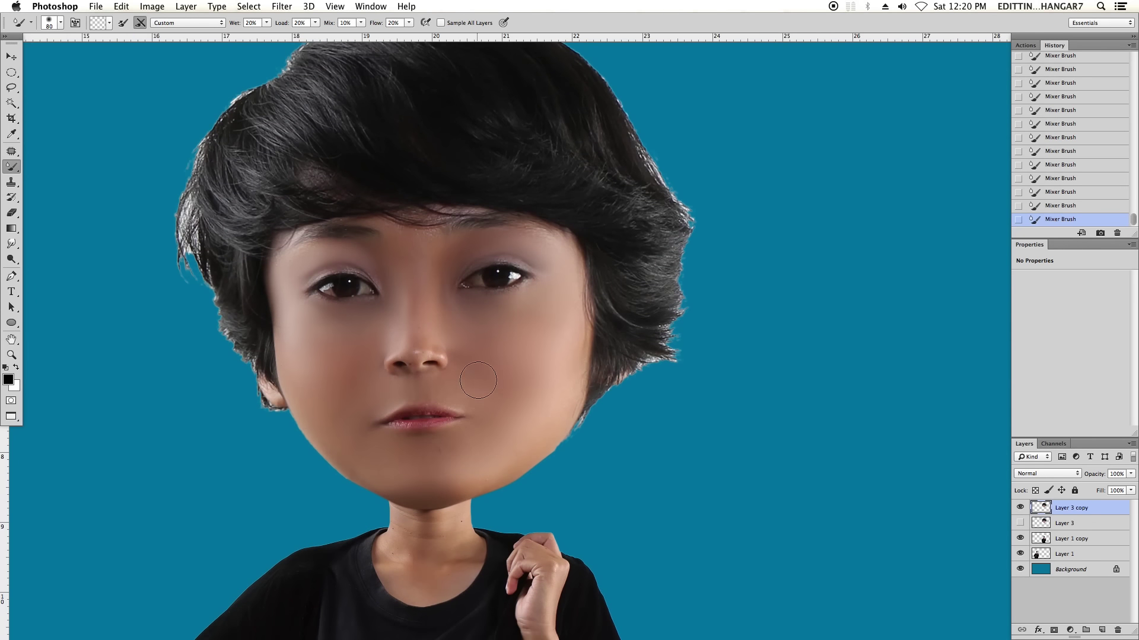
pyautogui.hotkey('ctrl', '0')
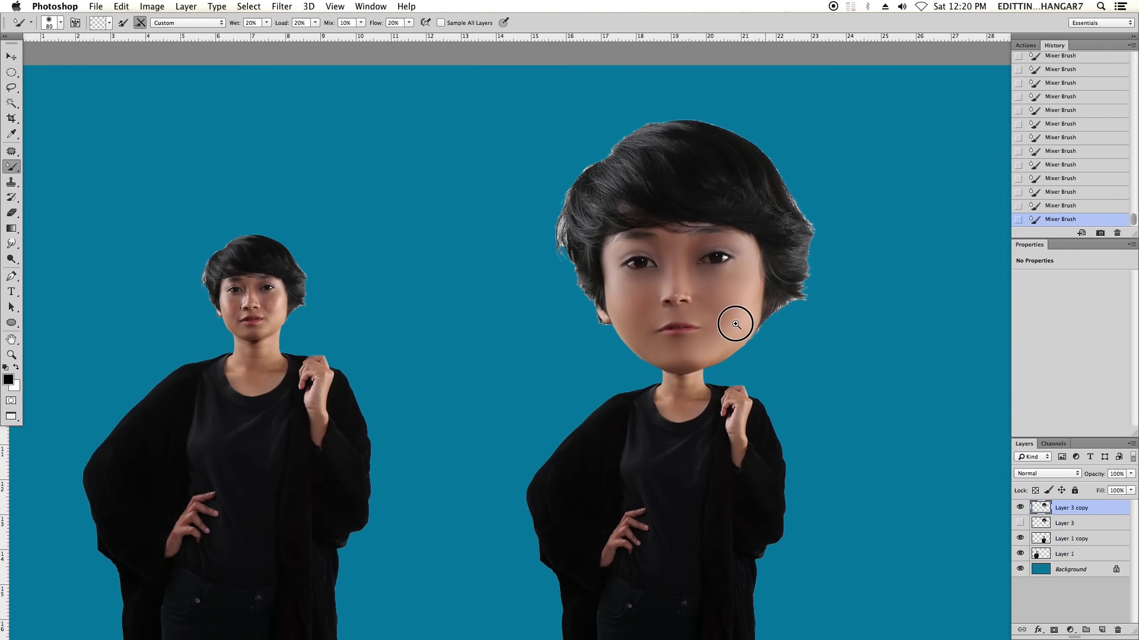
pyautogui.scroll(5, 630, 425)
pyautogui.scroll(-3, 630, 425)
pyautogui.scroll(-1, 727, 325)
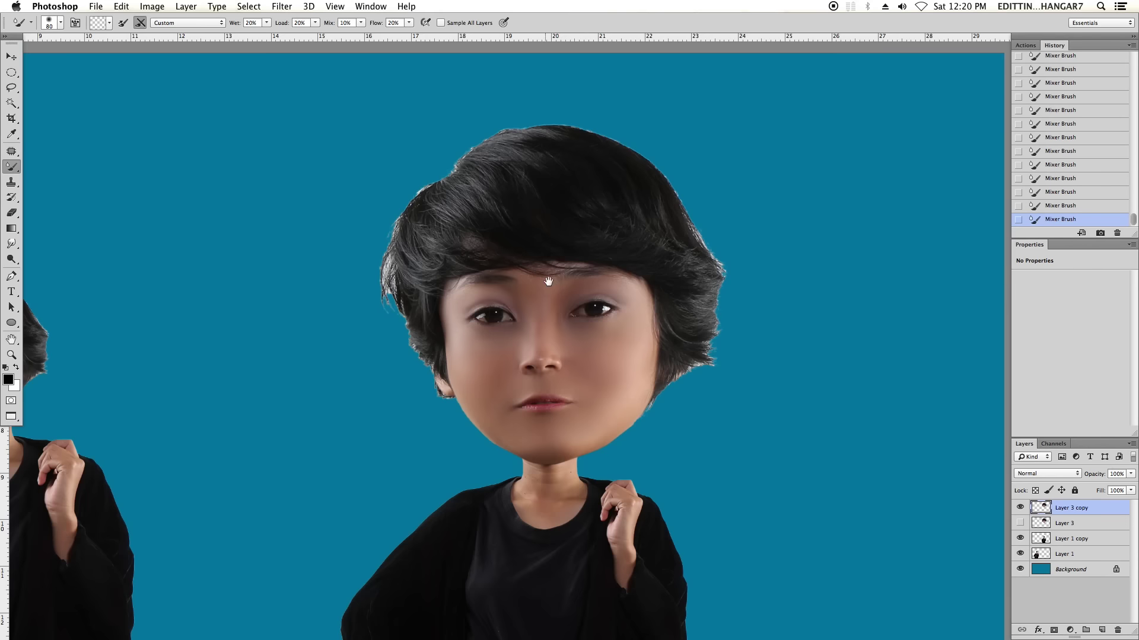
pyautogui.moveTo(568, 306); pyautogui.dragTo(618, 282)
pyautogui.scroll(3, 587, 310)
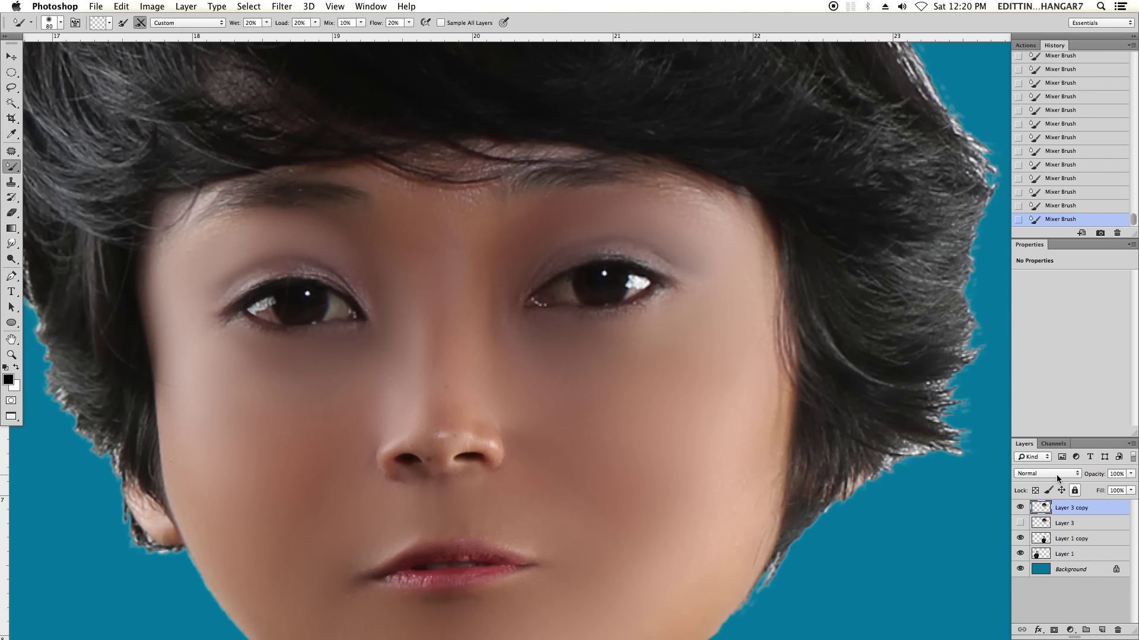
# Add a new Layer 4 and draw a 1.60 cm circular elliptical selection over the right eye.
pyautogui.click(1103, 630)
pyautogui.press('m')
pyautogui.moveTo(687, 156); pyautogui.dragTo(660, 158)
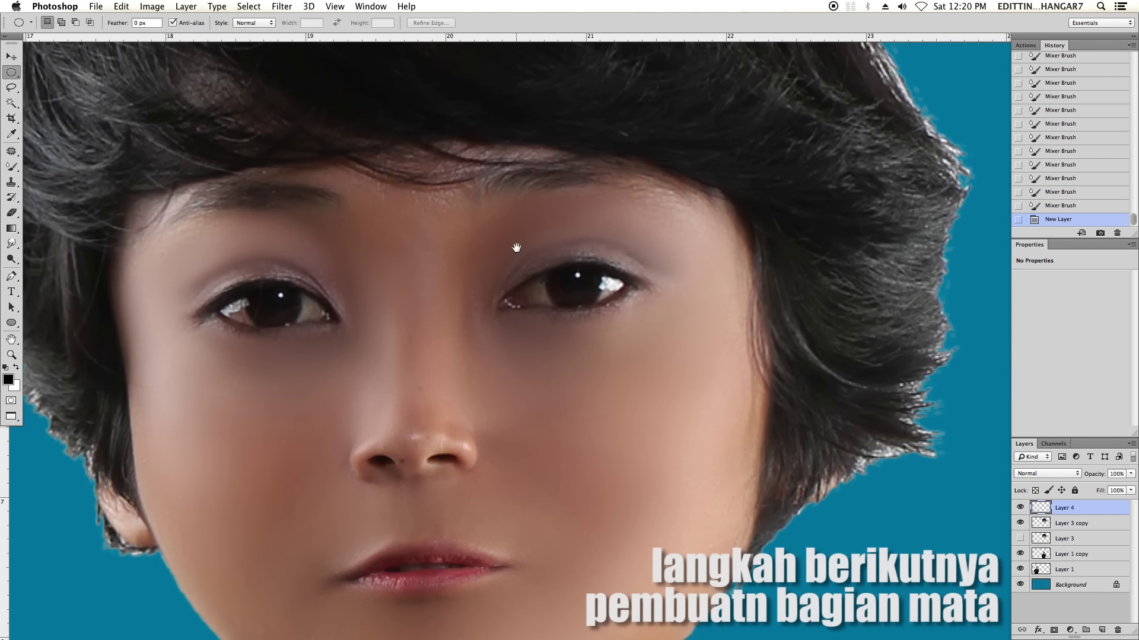
pyautogui.click(11, 74)
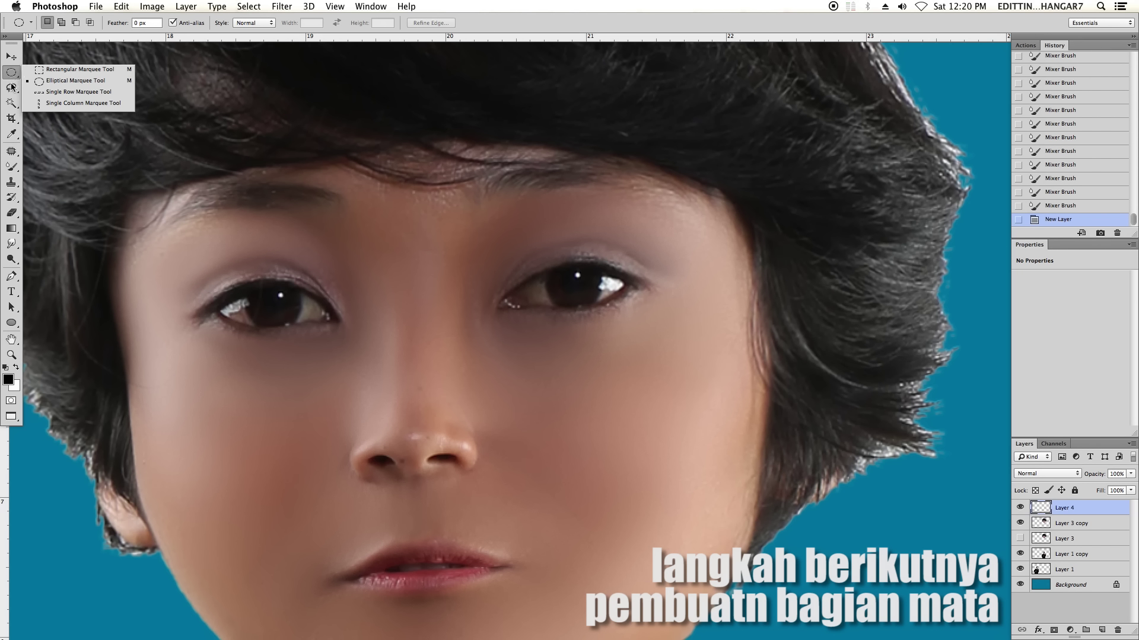
pyautogui.click(75, 81)
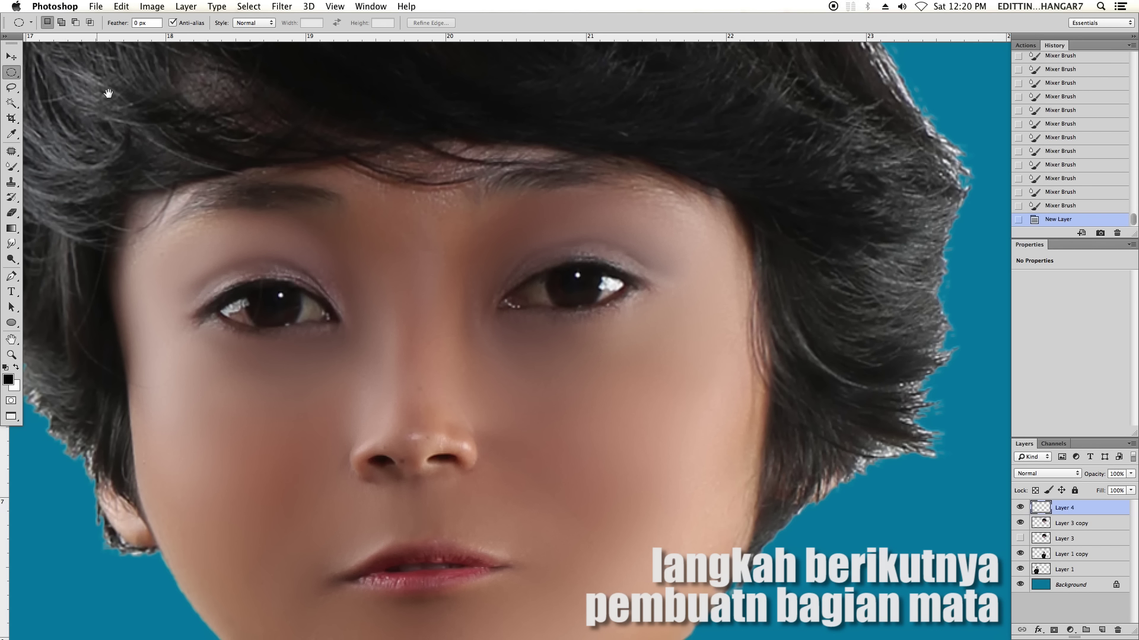
pyautogui.moveTo(577, 182); pyautogui.dragTo(564, 179)
pyautogui.moveTo(512, 252)
pyautogui.mouseDown()
pyautogui.moveTo(710, 487)
pyautogui.moveTo(666, 425)
pyautogui.moveTo(681, 432)
pyautogui.moveTo(698, 497)
pyautogui.mouseUp()
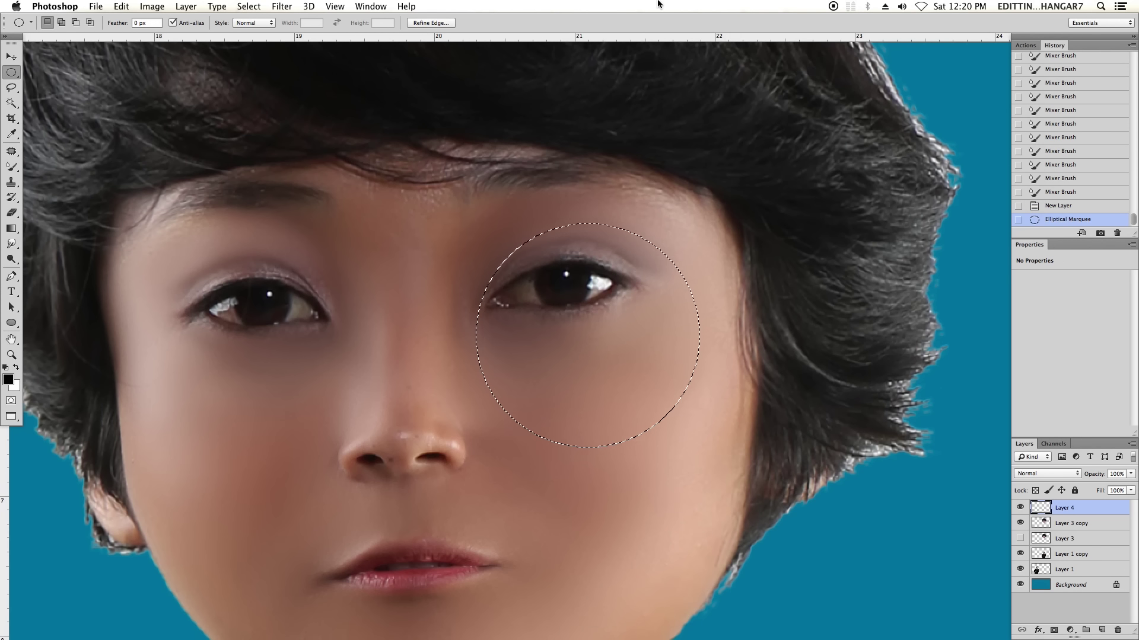
pyautogui.moveTo(511, 297); pyautogui.dragTo(599, 333)
pyautogui.press('p')
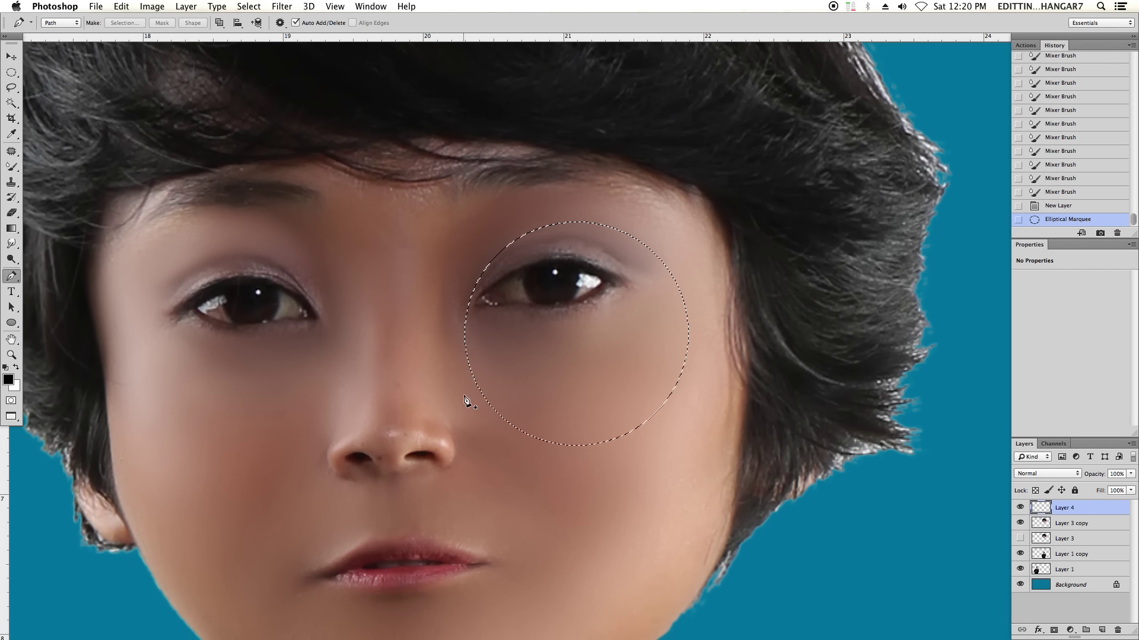
# Draw a curved Pen path across the circle and refine its anchors into an eye outline.
pyautogui.moveTo(483, 407); pyautogui.dragTo(483, 407)
pyautogui.moveTo(700, 321); pyautogui.dragTo(705, 254)
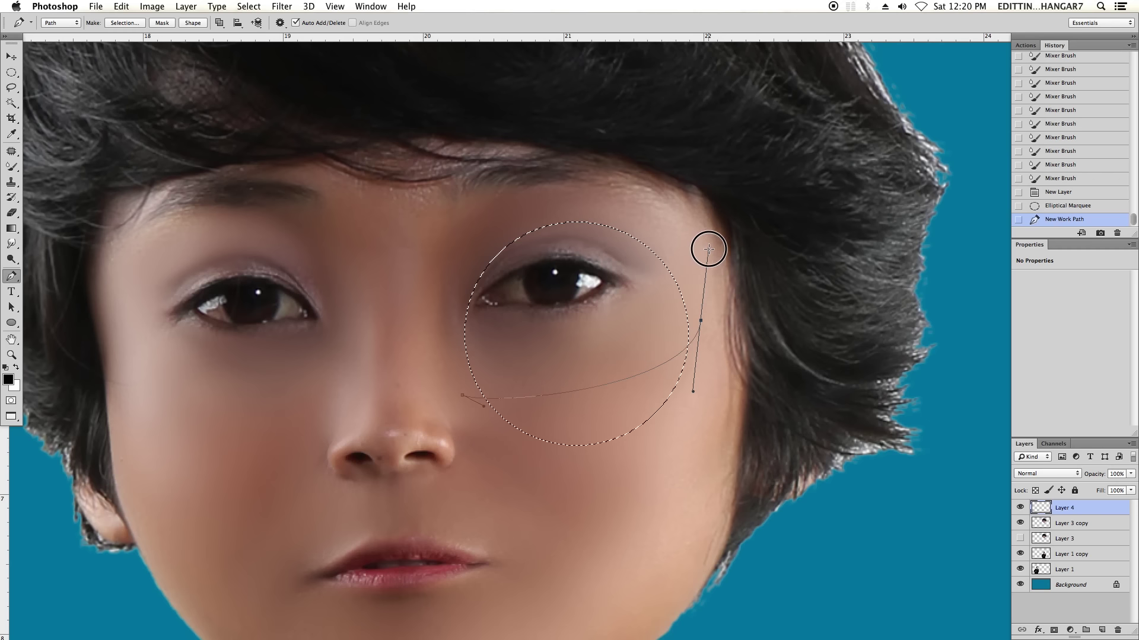
pyautogui.press('space')
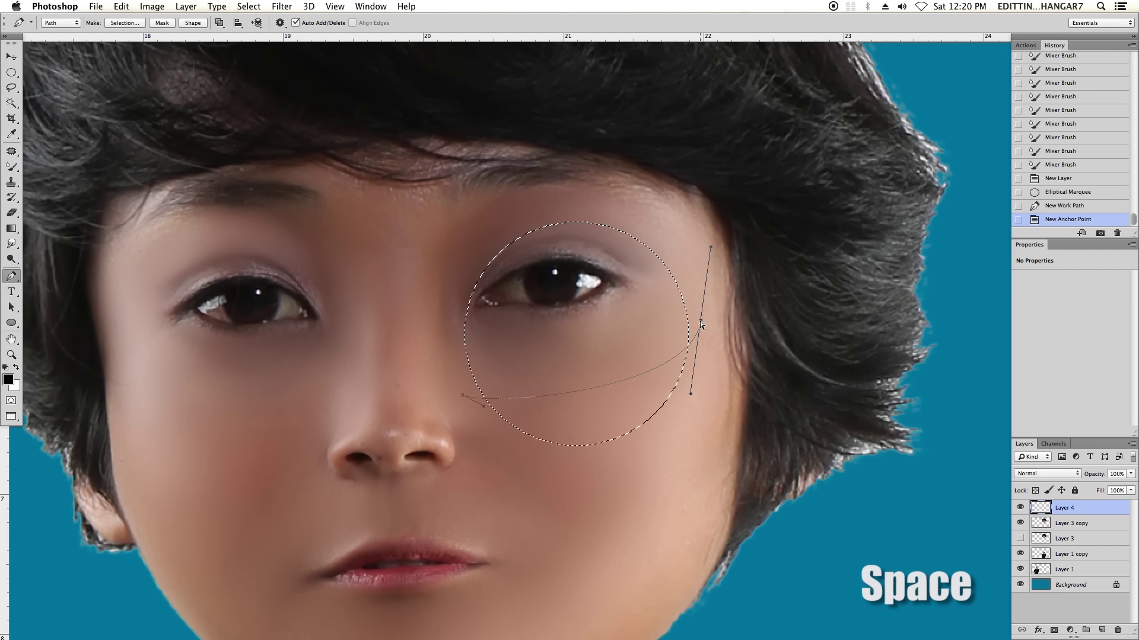
pyautogui.moveTo(710, 324); pyautogui.dragTo(692, 298)
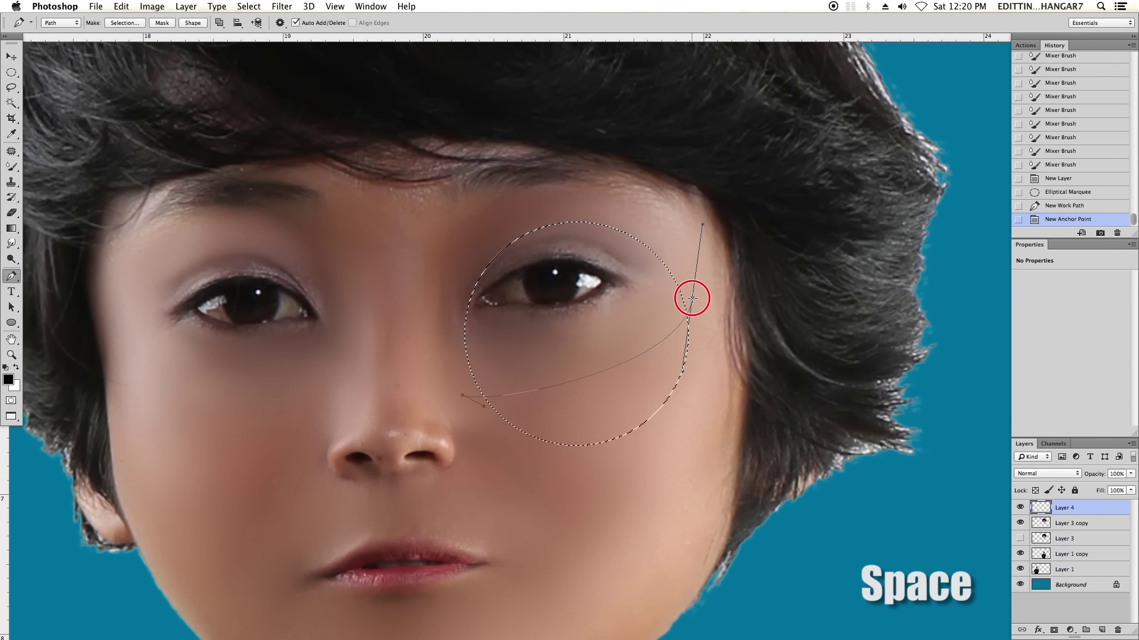
pyautogui.keyDown('ctrl'); pyautogui.click(670, 393); pyautogui.keyUp('ctrl')
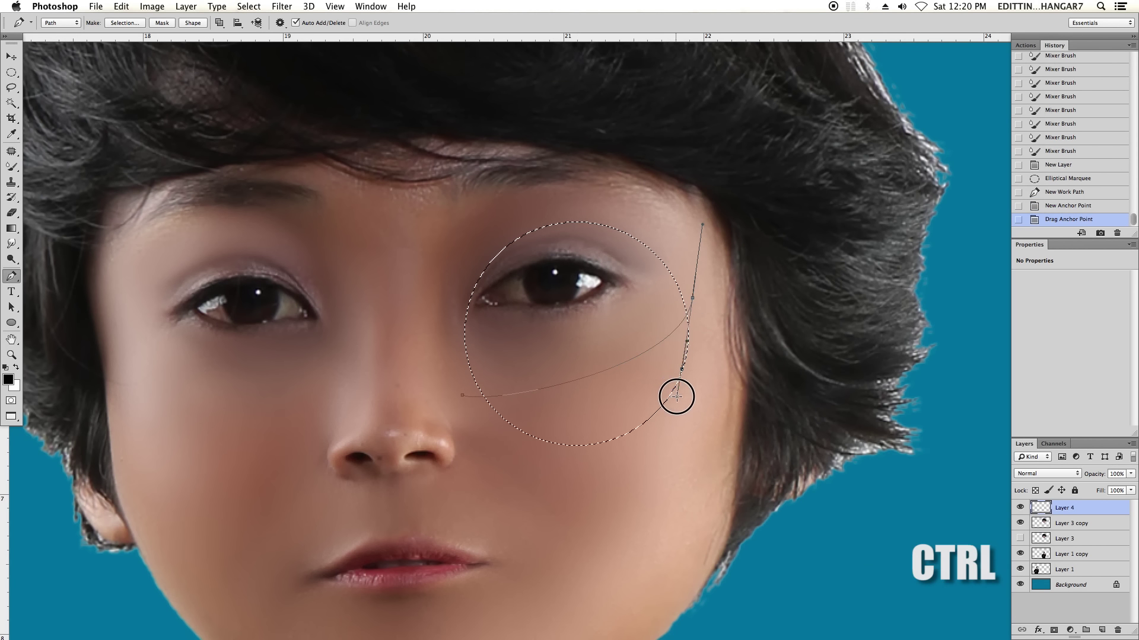
pyautogui.moveTo(677, 396)
pyautogui.mouseDown()
pyautogui.moveTo(695, 358)
pyautogui.moveTo(675, 395)
pyautogui.mouseUp()
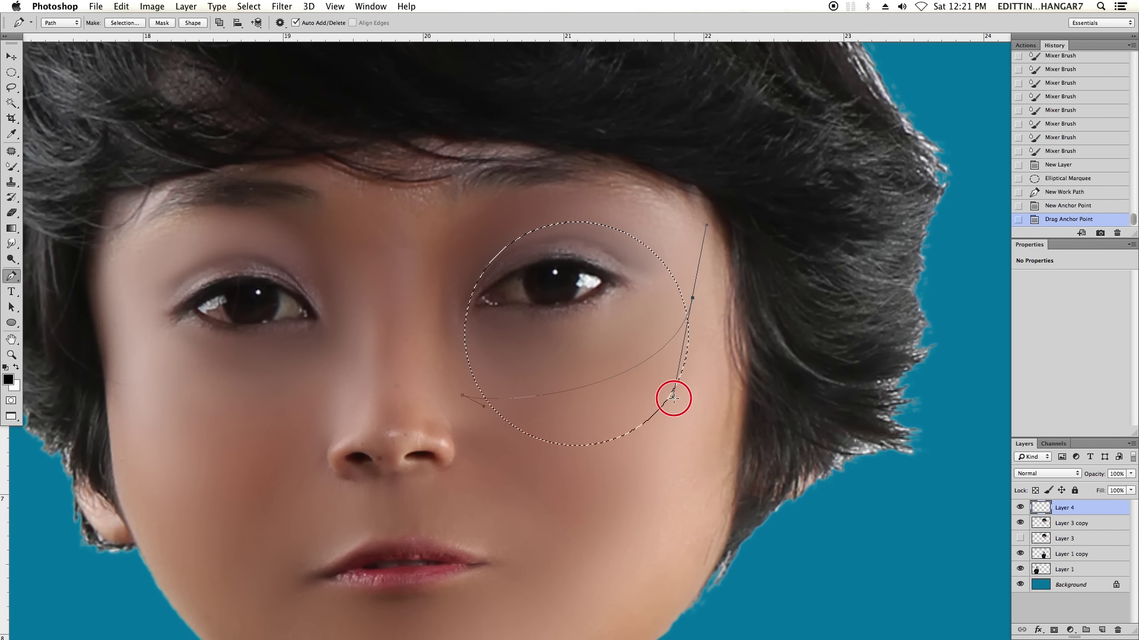
pyautogui.moveTo(484, 406); pyautogui.dragTo(501, 423)
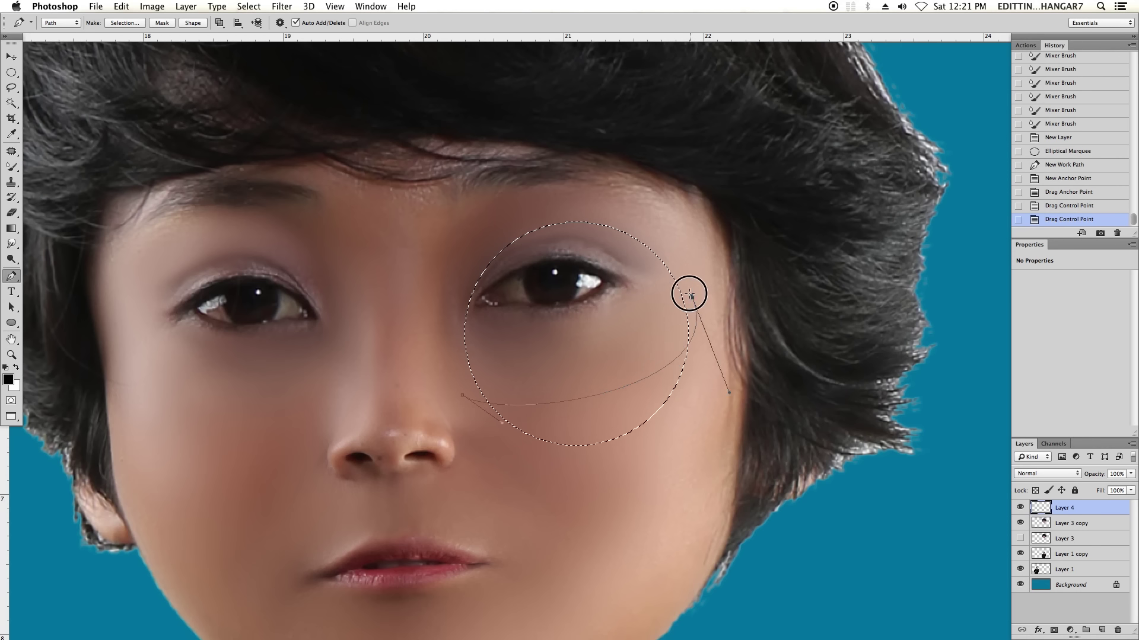
pyautogui.moveTo(692, 298); pyautogui.dragTo(677, 285)
pyautogui.hotkey('ctrl', 'z')
pyautogui.press('space')
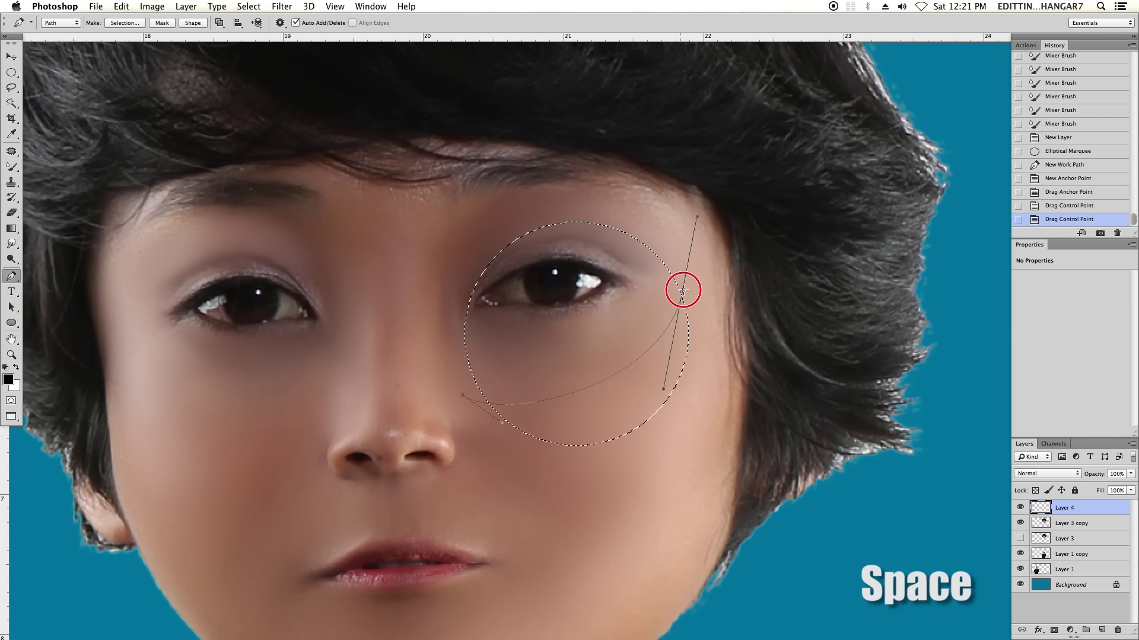
pyautogui.moveTo(677, 285); pyautogui.dragTo(683, 292)
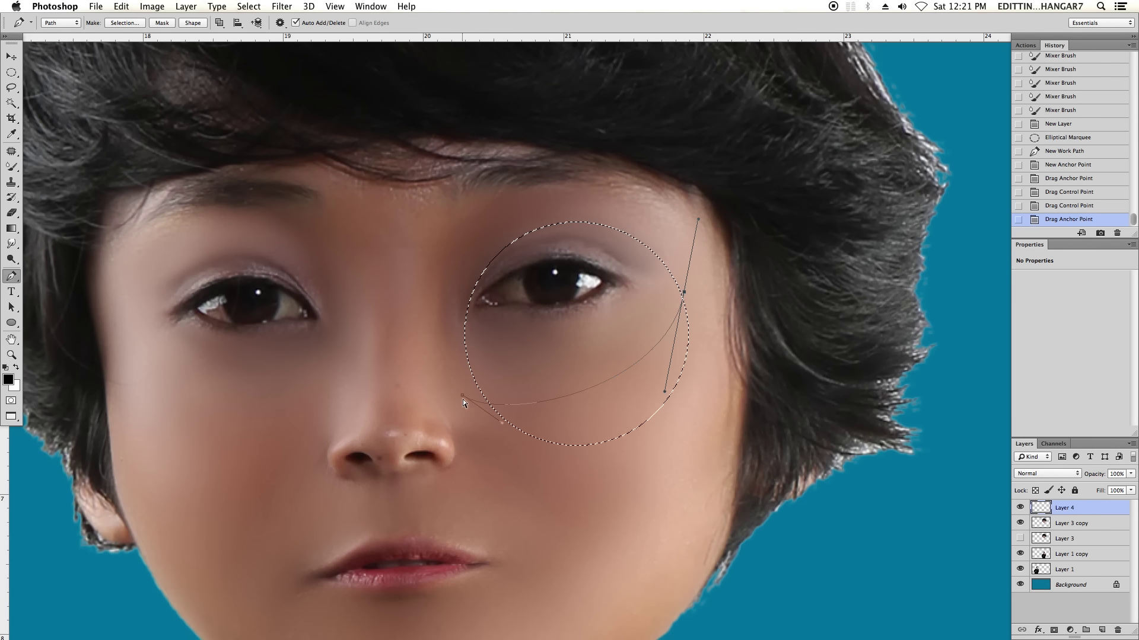
pyautogui.moveTo(463, 396); pyautogui.dragTo(458, 376)
pyautogui.moveTo(667, 394); pyautogui.dragTo(688, 381)
pyautogui.click(667, 394)
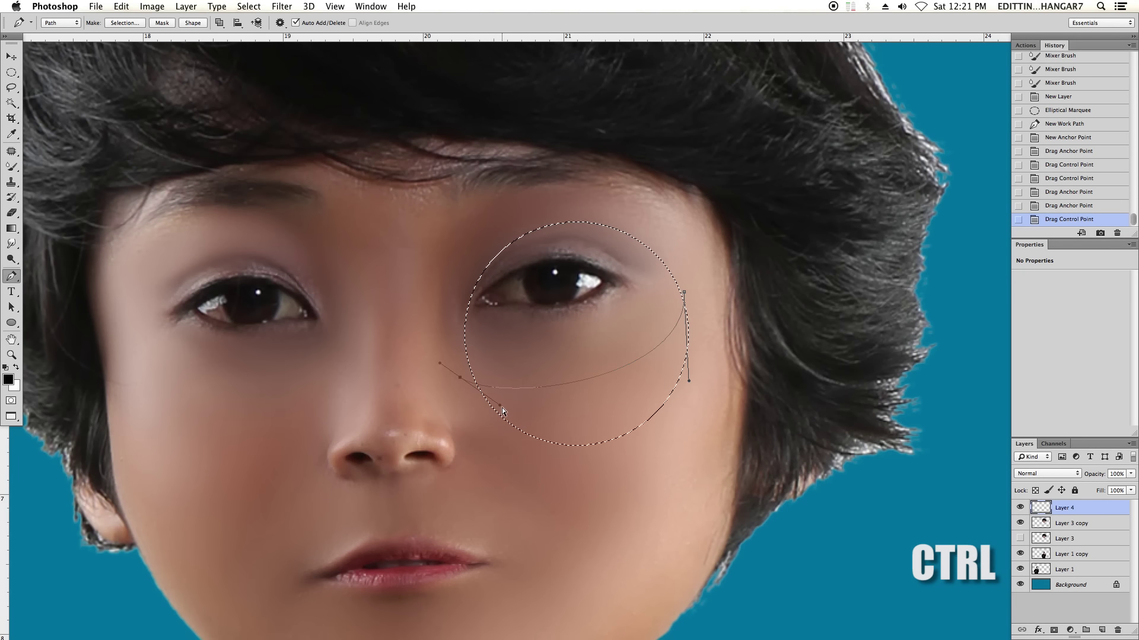
pyautogui.moveTo(501, 408)
pyautogui.mouseDown()
pyautogui.moveTo(505, 392)
pyautogui.moveTo(508, 411)
pyautogui.mouseUp()
# Extend the path around the cheek and jaw, then intersect it with the circular selection.
pyautogui.click(725, 285)
pyautogui.click(746, 367)
pyautogui.click(737, 418)
pyautogui.moveTo(652, 491); pyautogui.dragTo(639, 500)
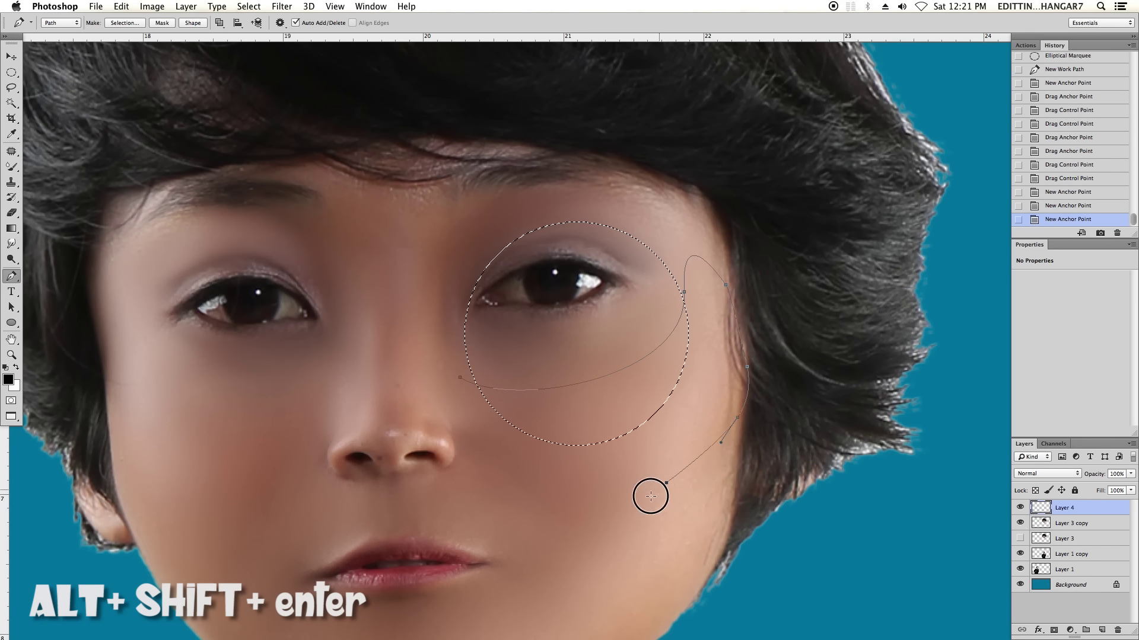
pyautogui.moveTo(557, 506); pyautogui.dragTo(532, 496)
pyautogui.hotkey('alt', 'shift', 'Return')
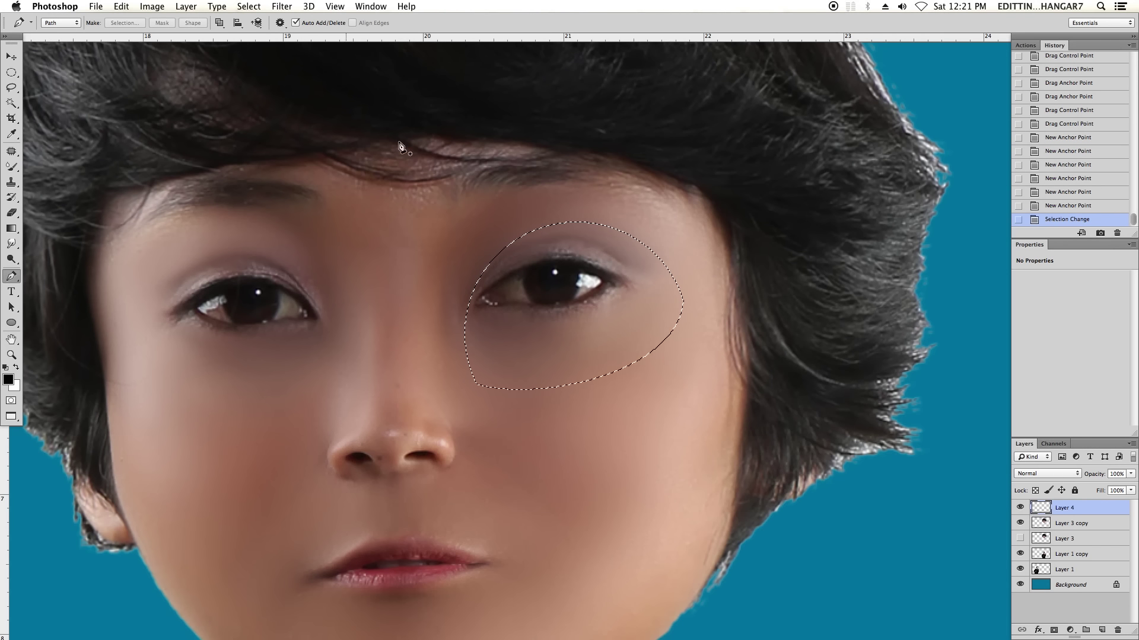
pyautogui.hscroll(1, 681, 289)
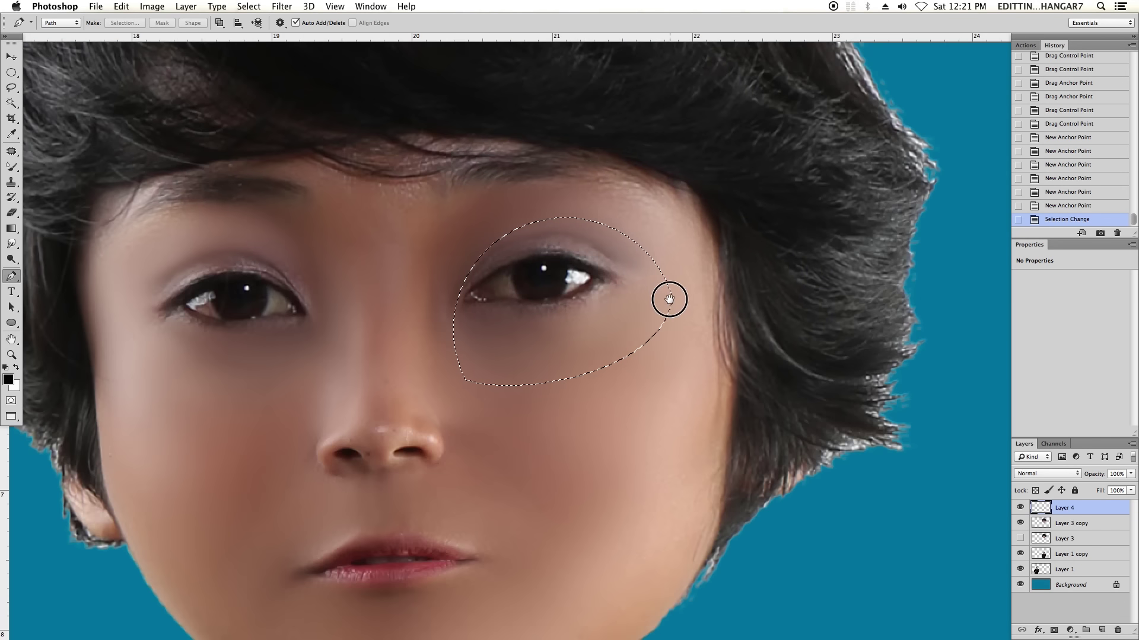
# Feather the eye selection by 1 px, fill it with white, and deselect.
pyautogui.press('l')
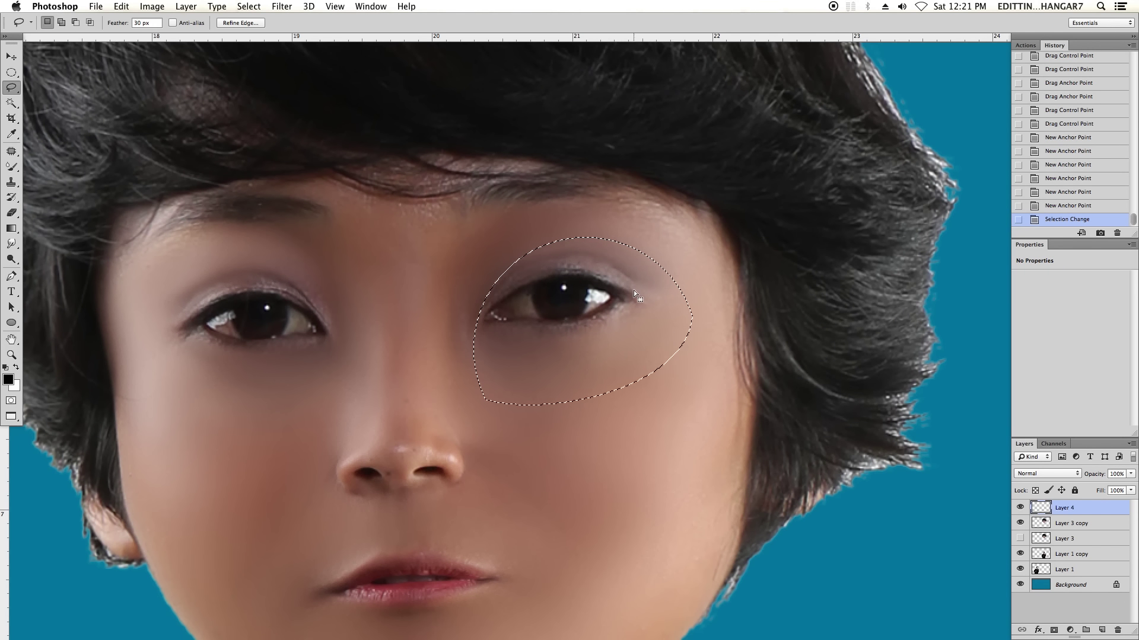
pyautogui.rightClick(634, 290)
pyautogui.click(669, 319)
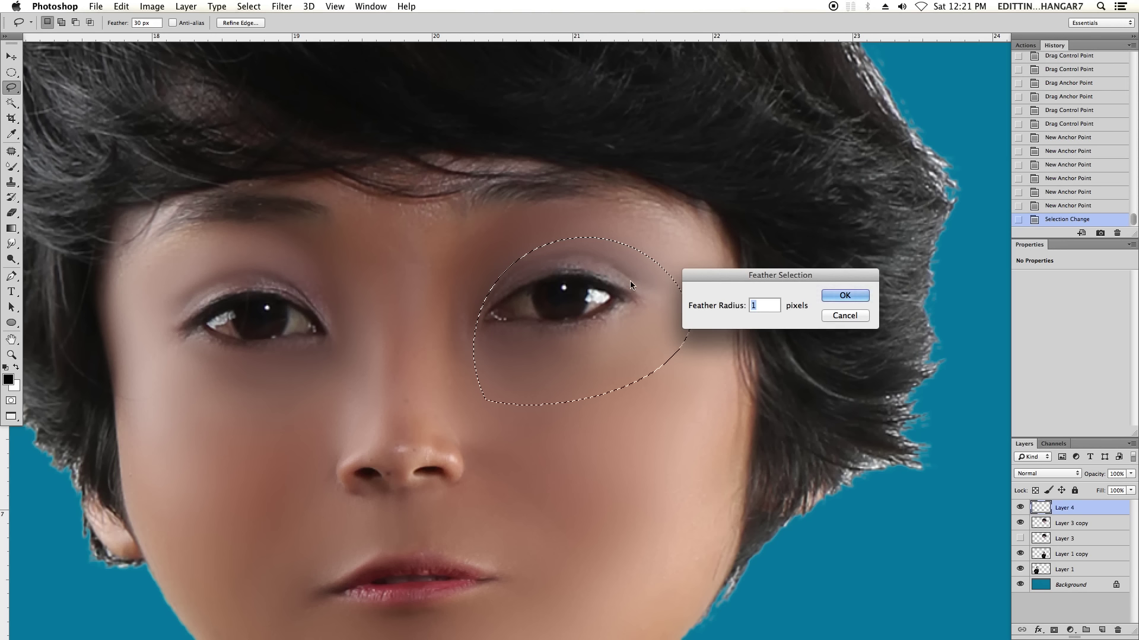
pyautogui.click(852, 292)
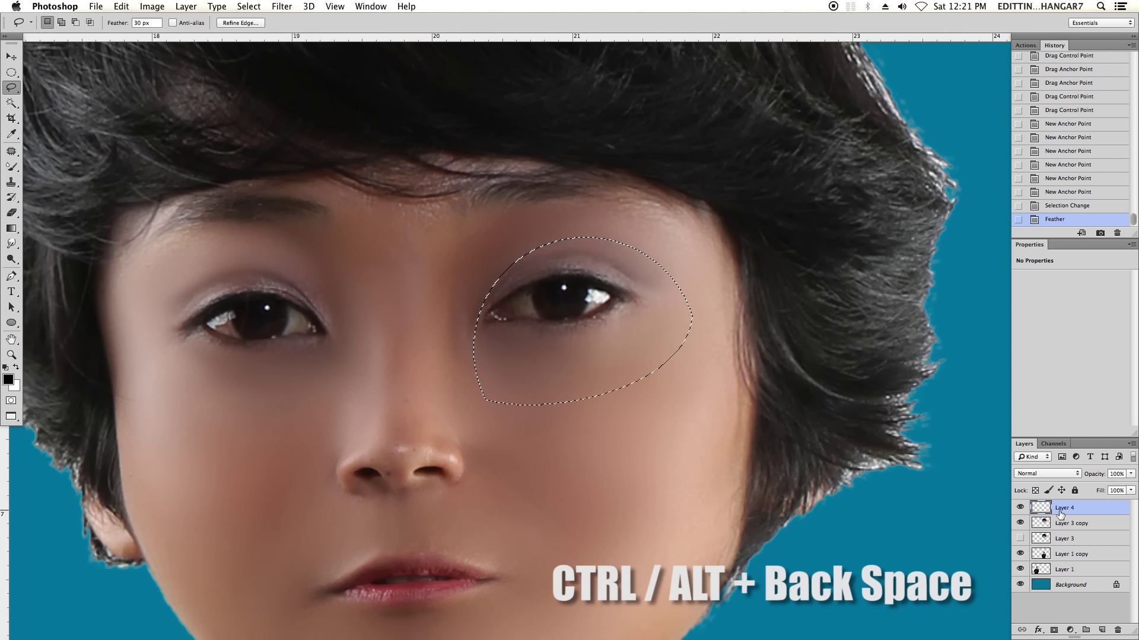
pyautogui.hotkey('ctrl', 'BackSpace')
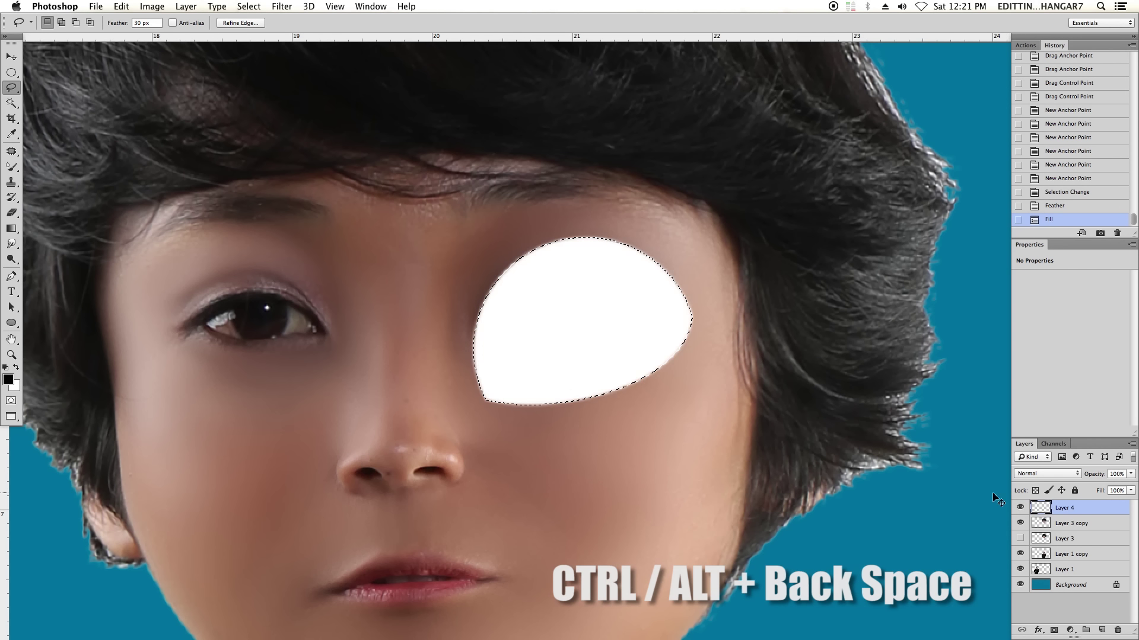
pyautogui.scroll(1, 602, 294)
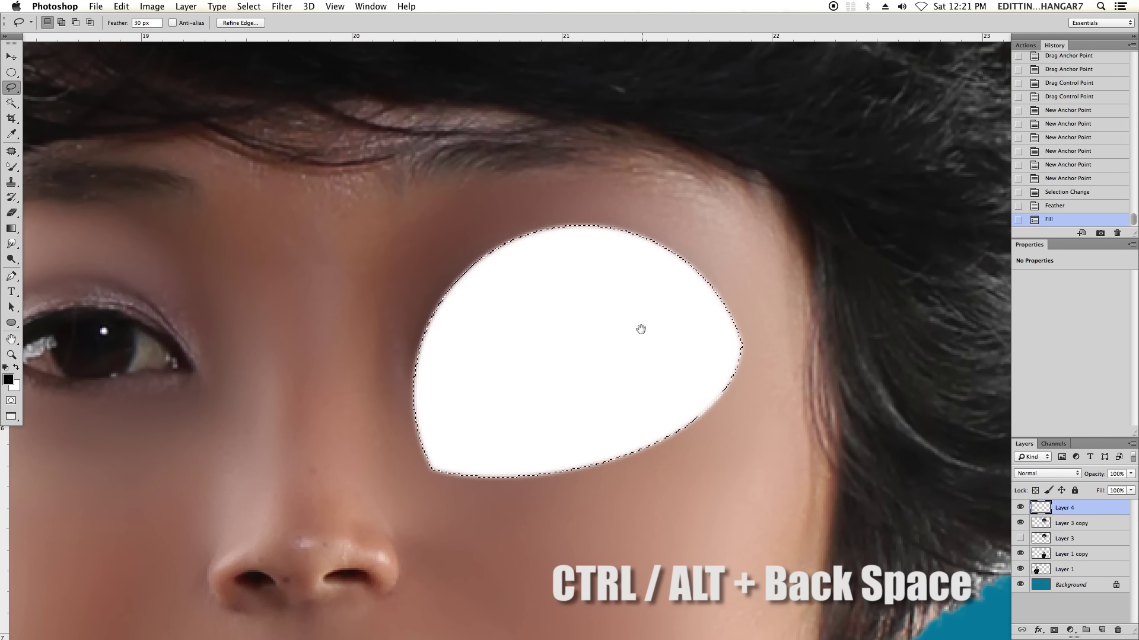
pyautogui.hotkey('ctrl', 'd')
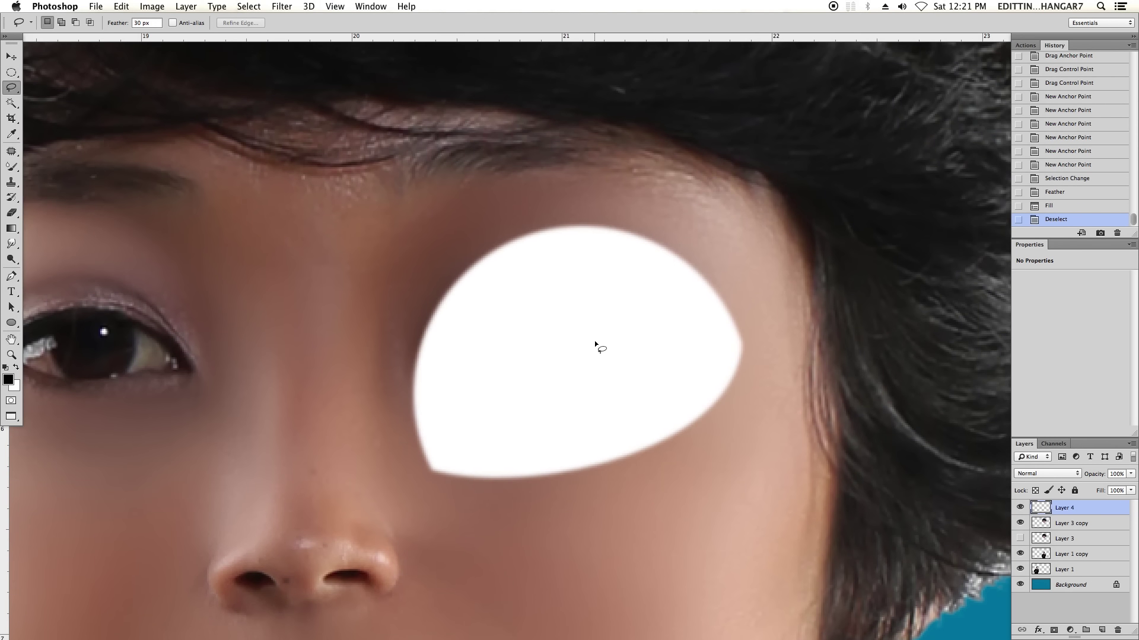
# Reposition the white eye shape and begin tilting it with Free Transform.
pyautogui.press('v')
pyautogui.moveTo(589, 386); pyautogui.dragTo(610, 376)
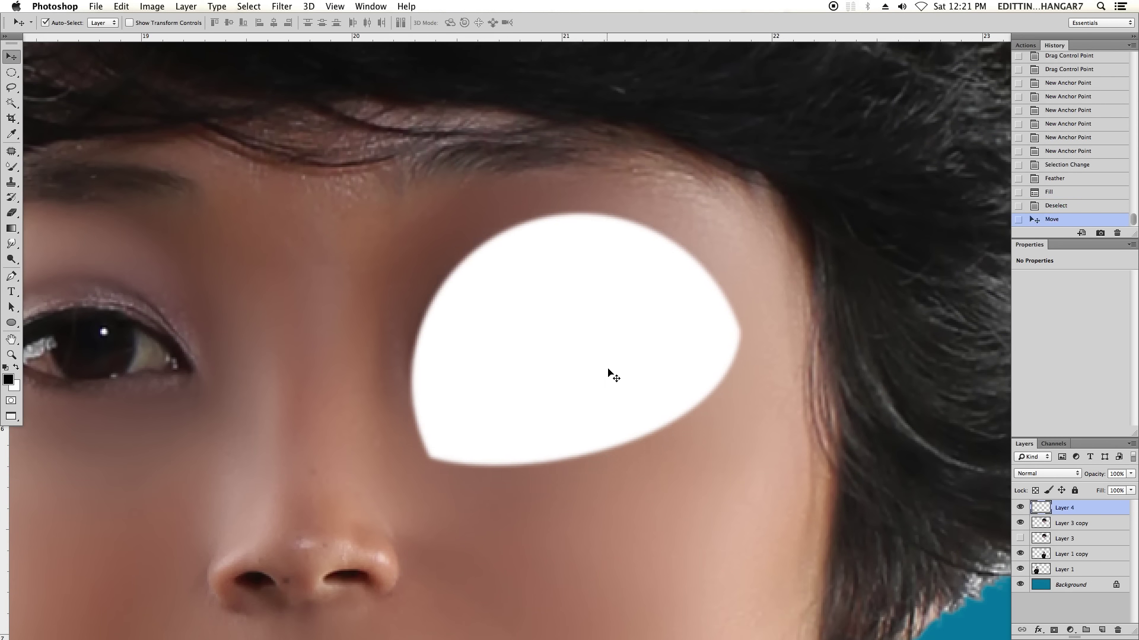
pyautogui.hotkey('ctrl', '-')
pyautogui.hotkey('ctrl', 't')
pyautogui.moveTo(658, 347); pyautogui.dragTo(673, 349)
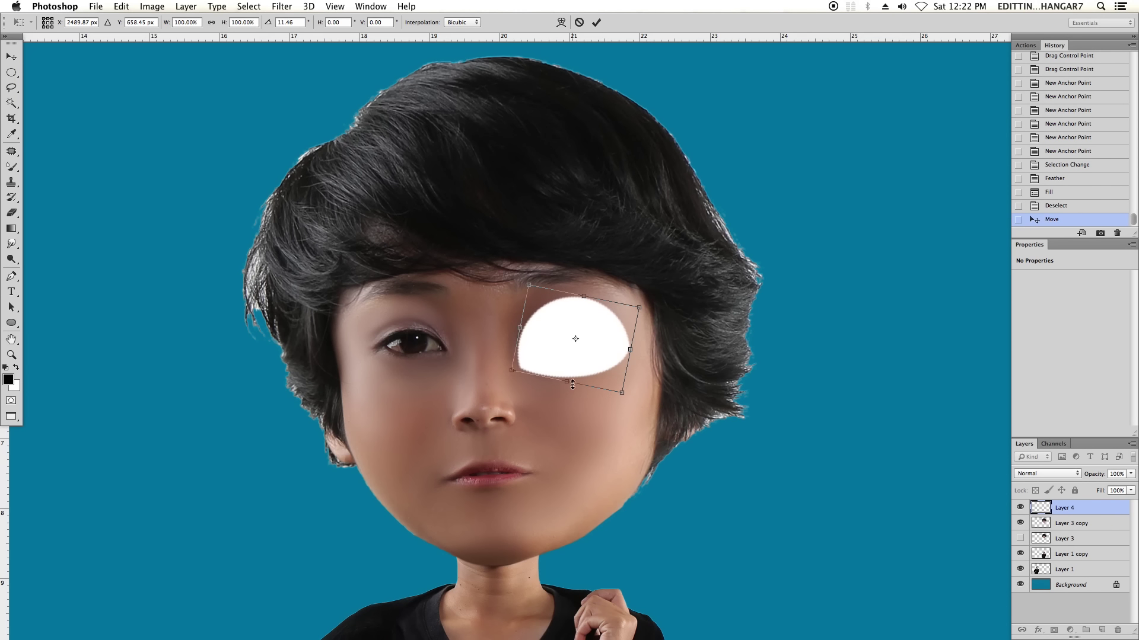
# Commit the roughly 11° tilt and Alt-drag a copy of the white eye over the other eye.
pyautogui.moveTo(564, 384)
pyautogui.mouseDown()
pyautogui.moveTo(572, 394)
pyautogui.moveTo(636, 379)
pyautogui.mouseUp()
pyautogui.press('Return')
pyautogui.hotkey('ctrl', '+')
pyautogui.hotkey('ctrl', '-')
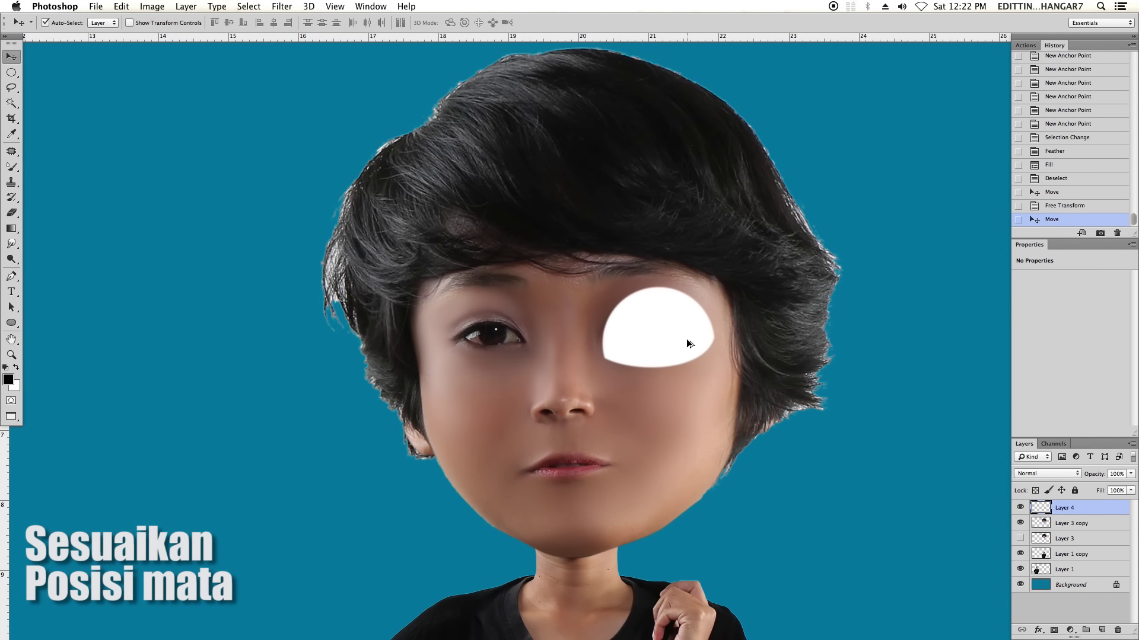
pyautogui.moveTo(686, 338); pyautogui.dragTo(503, 350)
# Flip the copied eye horizontally and rotate it to mirror the original.
pyautogui.hotkey('ctrl', 't')
pyautogui.rightClick(477, 325)
pyautogui.click(507, 488)
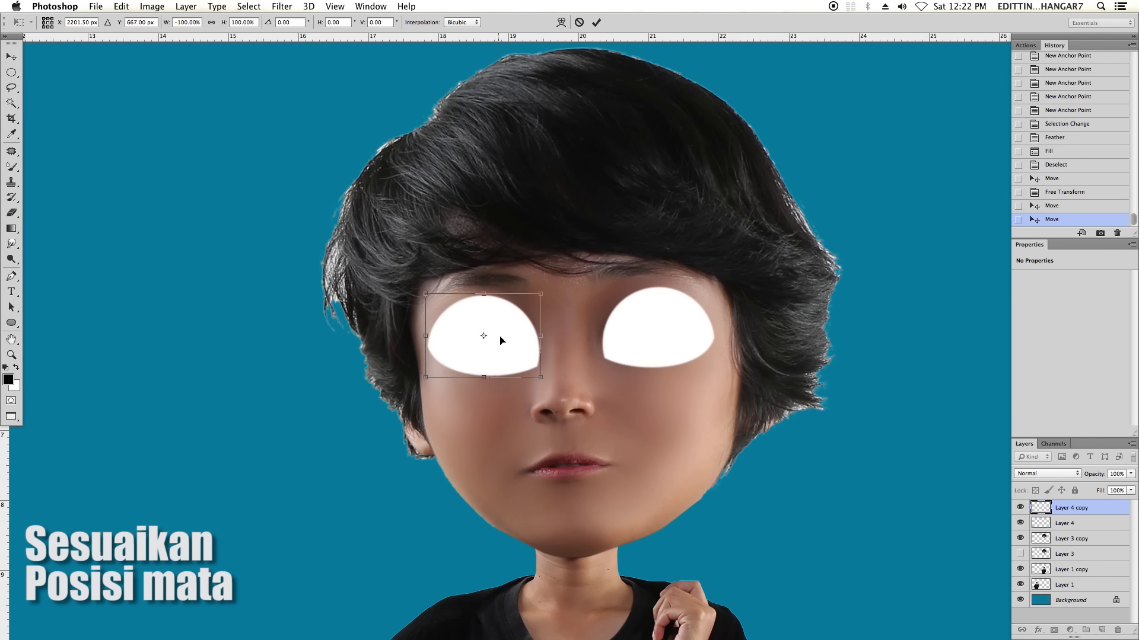
pyautogui.moveTo(587, 347)
pyautogui.mouseDown()
pyautogui.moveTo(591, 360)
pyautogui.moveTo(506, 348)
pyautogui.mouseUp()
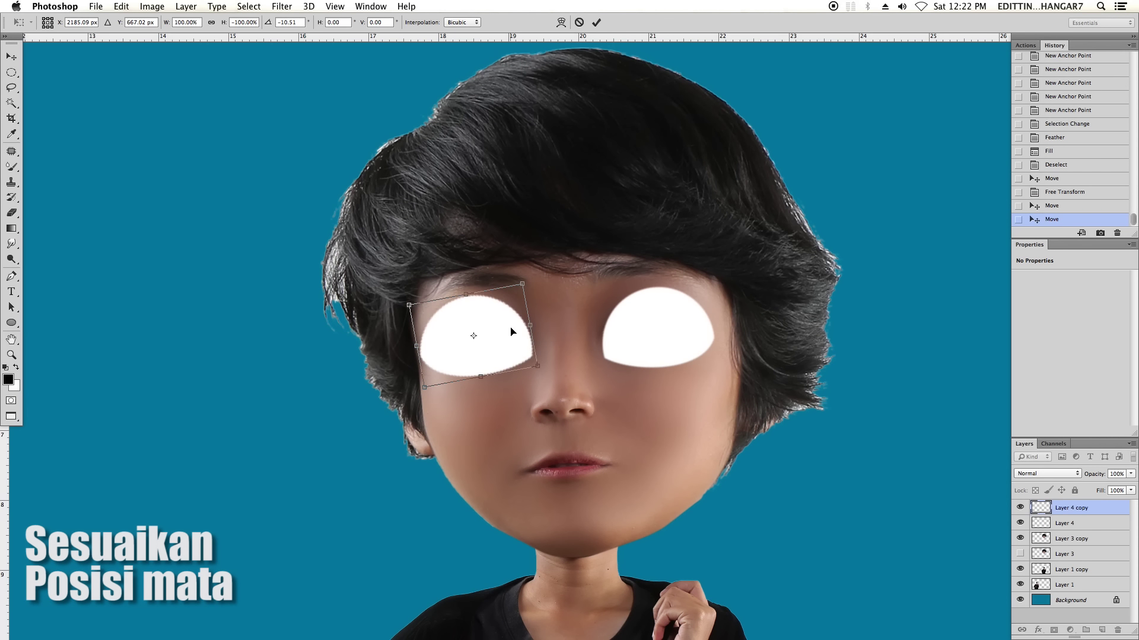
pyautogui.press('Return')
# Nudge both white eyes into matching positions on the face.
pyautogui.moveTo(613, 333); pyautogui.dragTo(669, 327)
pyautogui.moveTo(504, 332); pyautogui.dragTo(509, 330)
pyautogui.moveTo(693, 331); pyautogui.dragTo(697, 332)
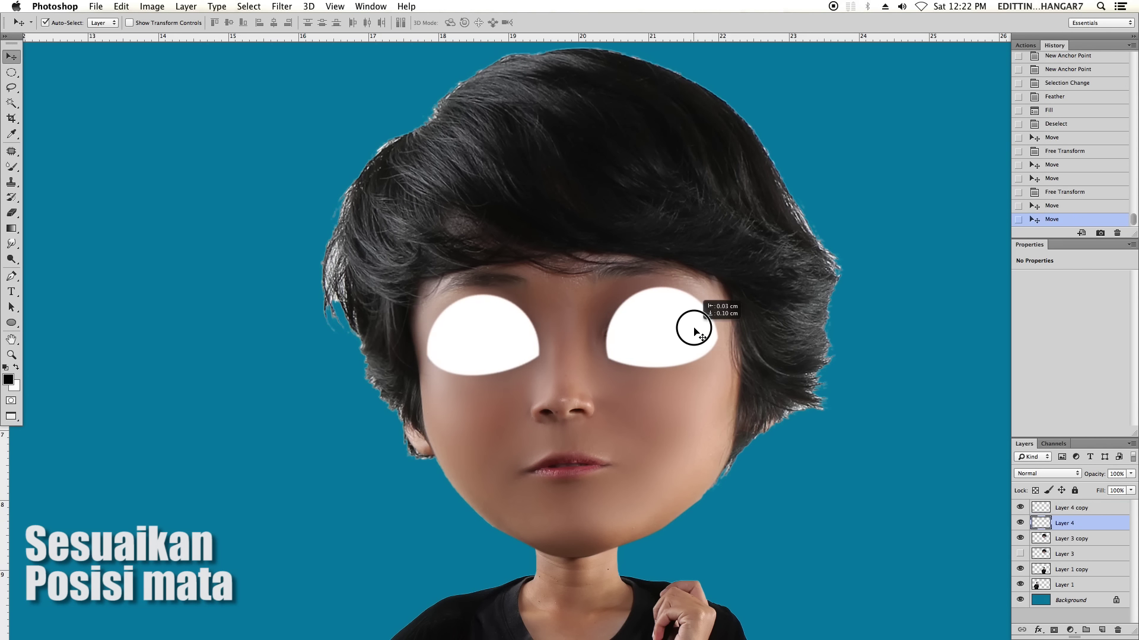
pyautogui.moveTo(493, 330); pyautogui.dragTo(495, 332)
pyautogui.click(660, 333)
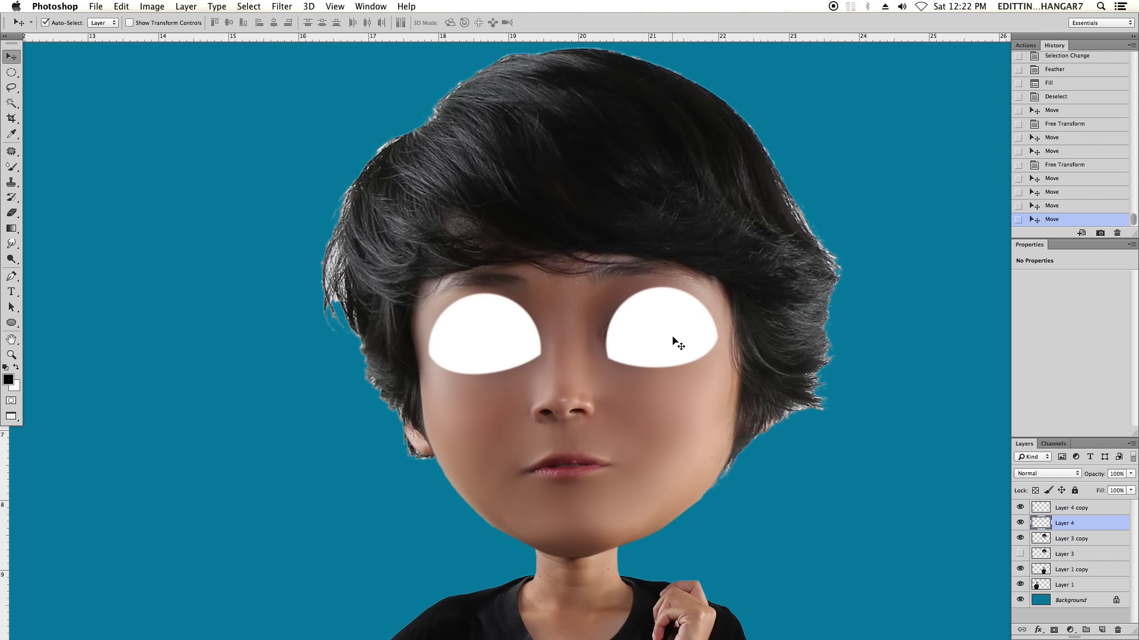
pyautogui.moveTo(682, 332); pyautogui.dragTo(686, 326)
pyautogui.moveTo(511, 344); pyautogui.dragTo(509, 346)
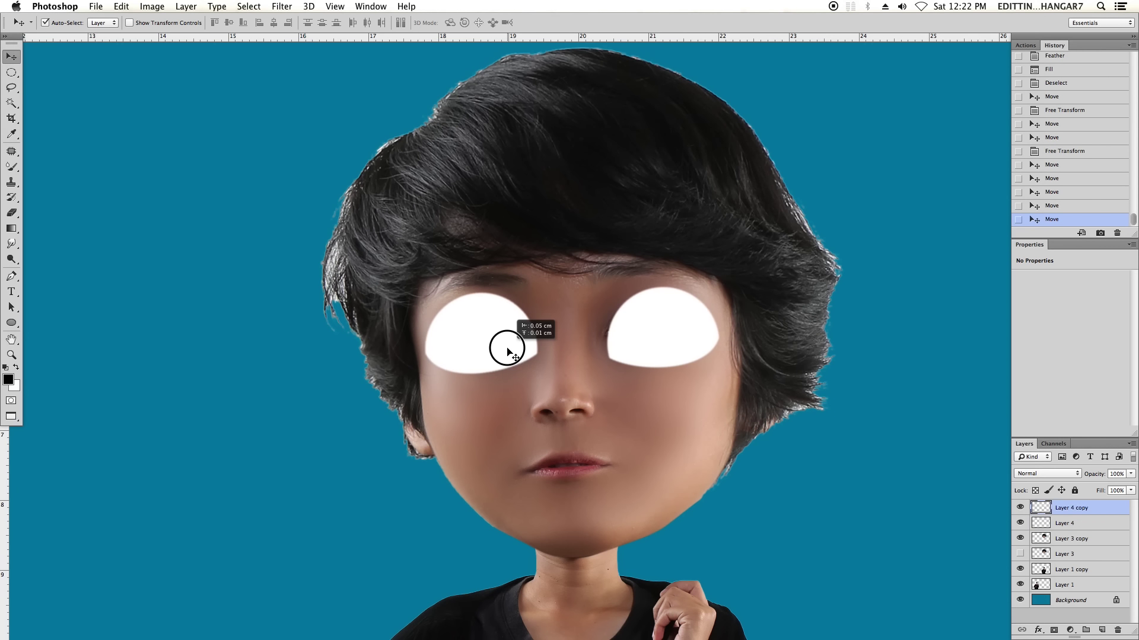
pyautogui.moveTo(682, 344); pyautogui.dragTo(684, 343)
pyautogui.scroll(-3, 684, 343)
pyautogui.scroll(-3, 712, 300)
pyautogui.scroll(3, 593, 333)
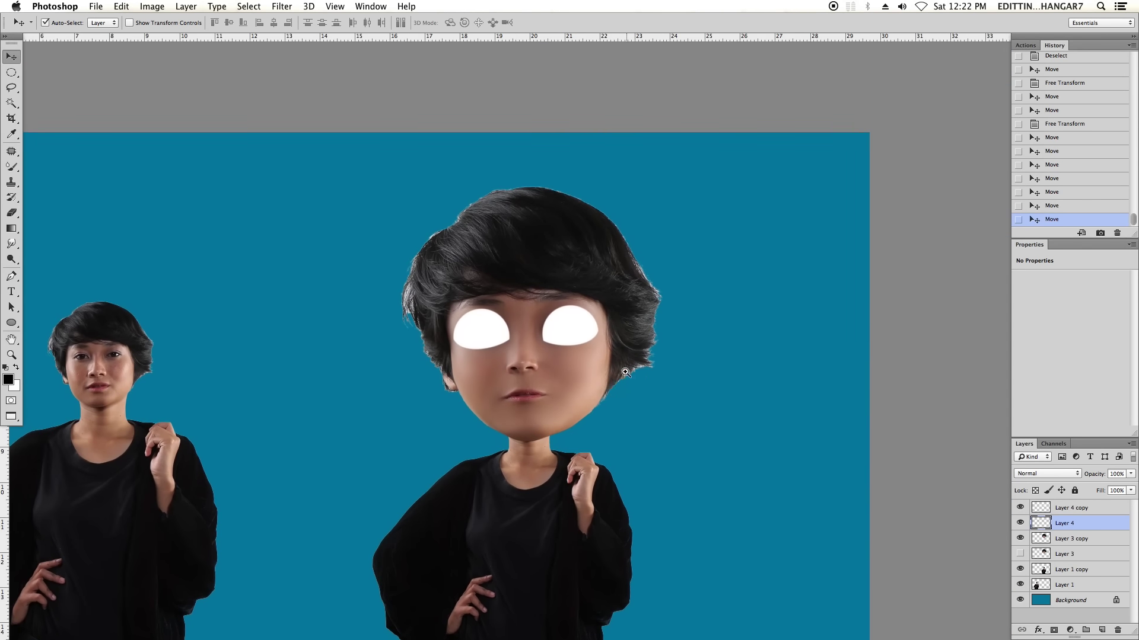
pyautogui.scroll(4, 422, 354)
# Reapply the transform on the Layer 4 copy eye, then switch back to Layer 4.
pyautogui.click(423, 354)
pyautogui.hotkey('ctrl', 't')
pyautogui.press('Return')
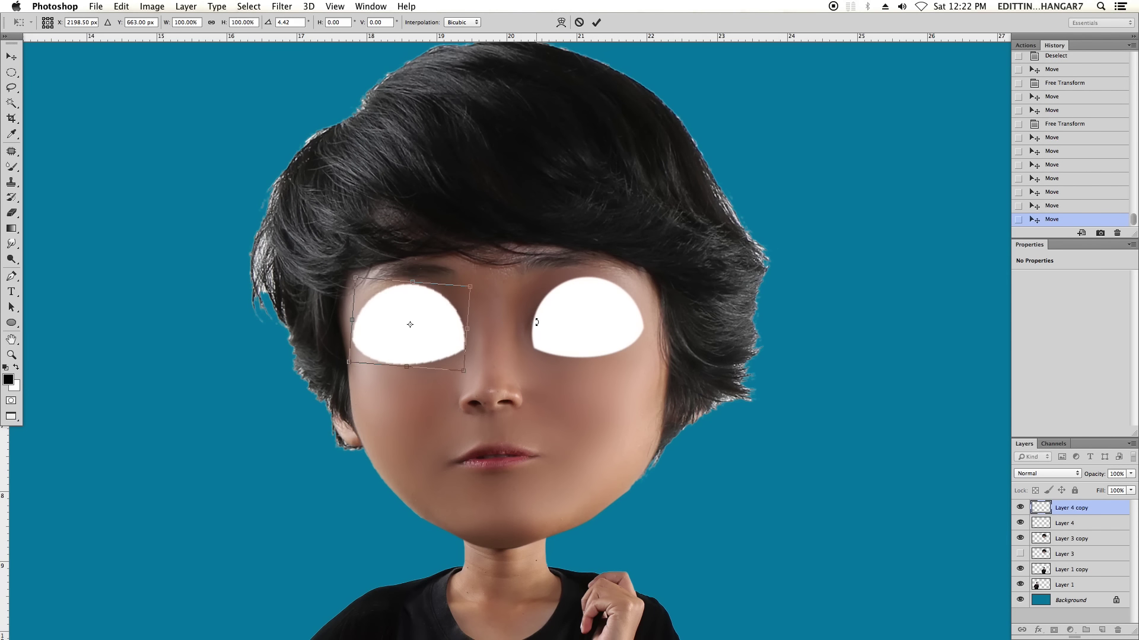
pyautogui.scroll(-5, 539, 182)
pyautogui.scroll(5, 593, 237)
pyautogui.scroll(3, 718, 265)
pyautogui.click(715, 265)
pyautogui.scroll(-2, 704, 374)
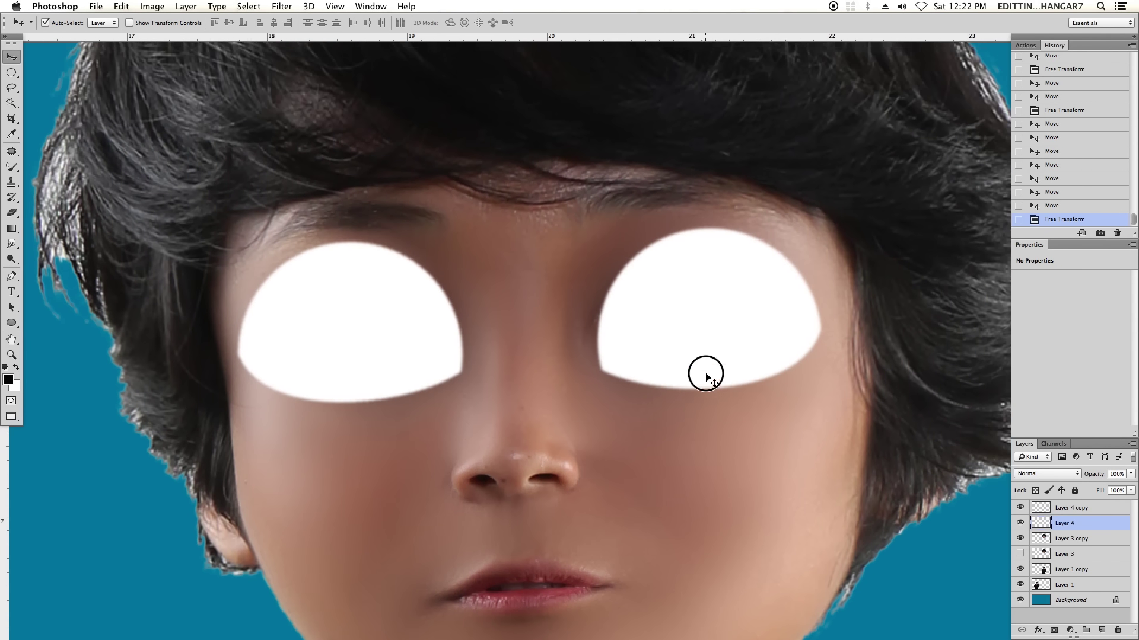
pyautogui.scroll(2, 734, 328)
# Load both white eye shapes as one selection and hide the eye layers.
pyautogui.keyDown('ctrl'); pyautogui.click(1041, 523); pyautogui.keyUp('ctrl')
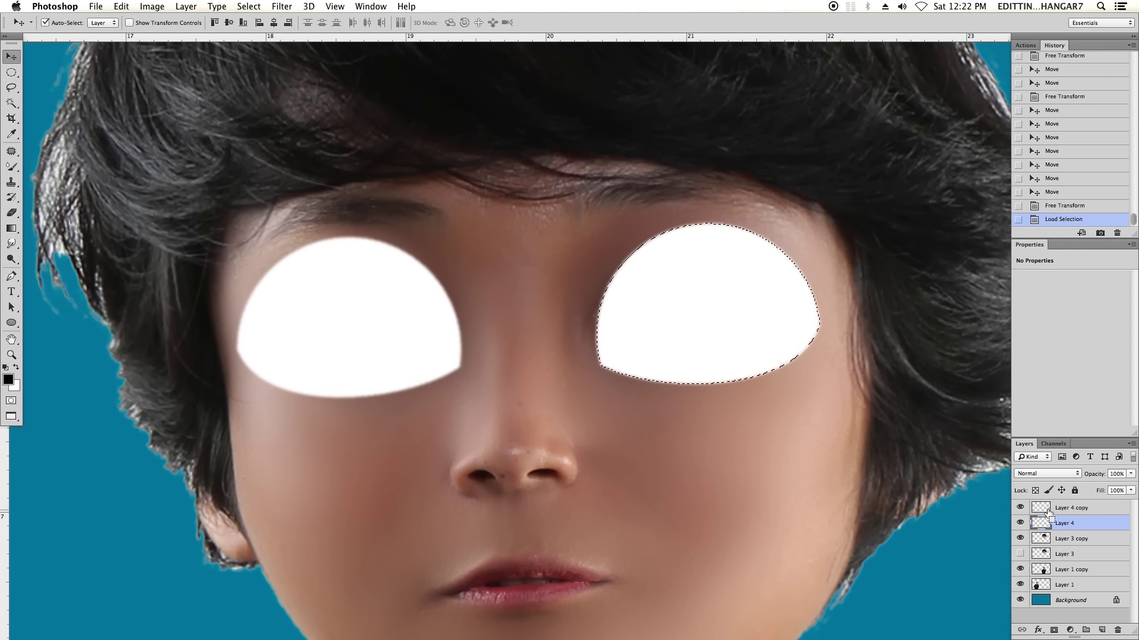
pyautogui.moveTo(1020, 507); pyautogui.dragTo(1020, 523)
pyautogui.click(1071, 538)
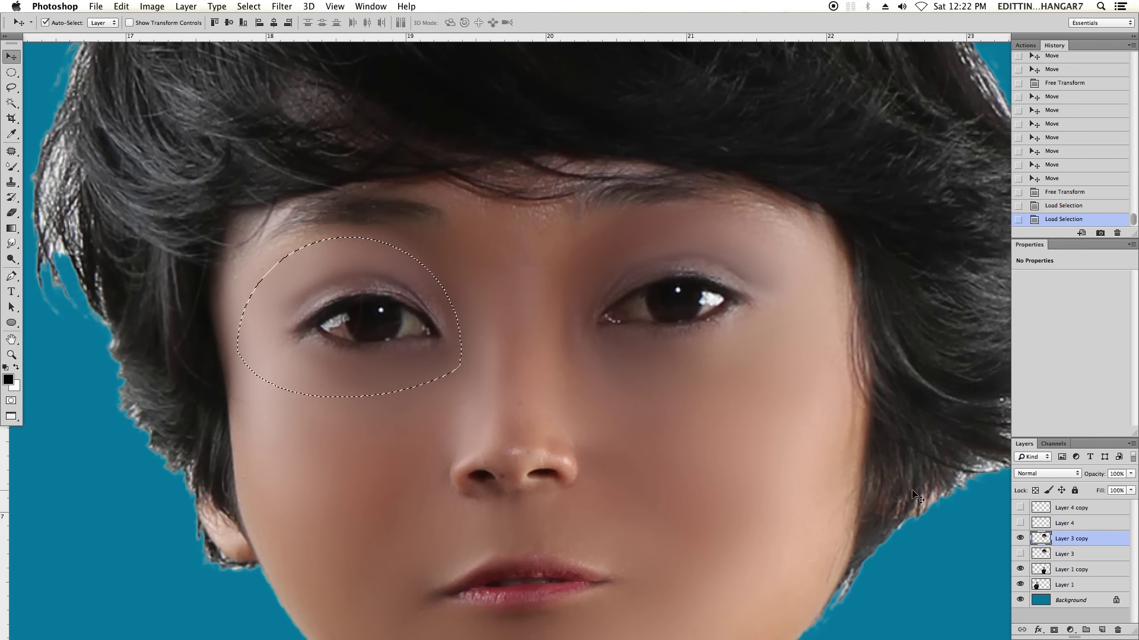
pyautogui.click(1020, 523)
pyautogui.keyDown('ctrl'); pyautogui.keyDown('shift'); pyautogui.click(1040, 523); pyautogui.keyUp('shift'); pyautogui.keyUp('ctrl')
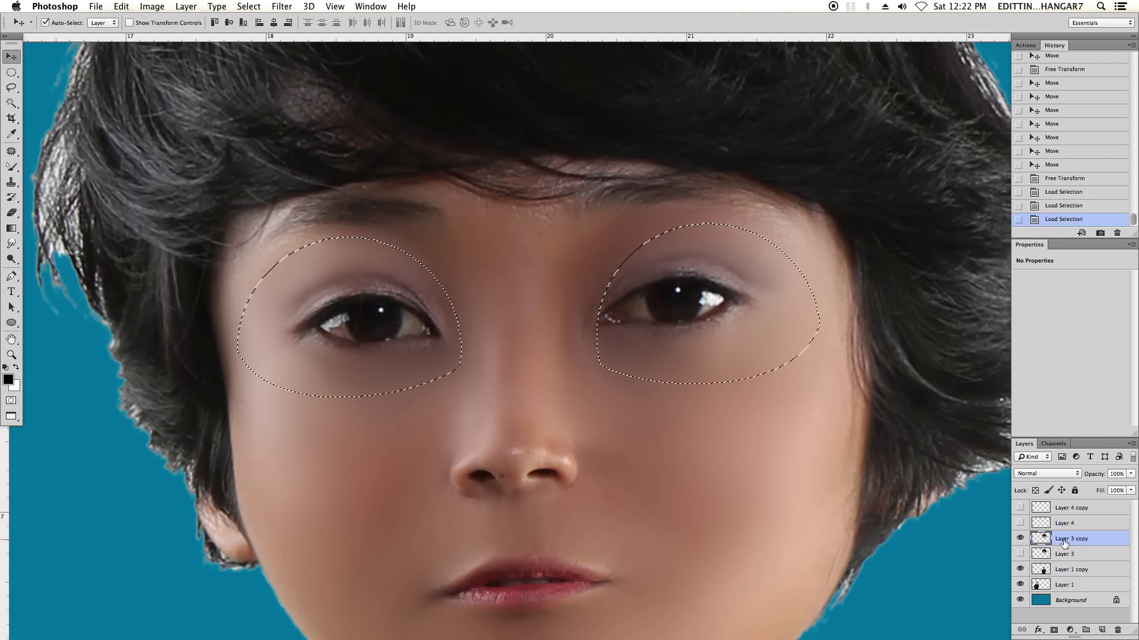
# Invert the selection and smooth skin around and between the eyes with a size-60 Mixer Brush.
pyautogui.press('b')
pyautogui.scroll(1, 610, 97)
pyautogui.moveTo(560, 240); pyautogui.dragTo(542, 364)
pyautogui.hscroll(1, 541, 364)
pyautogui.hotkey('ctrl', 'shift', 'i')
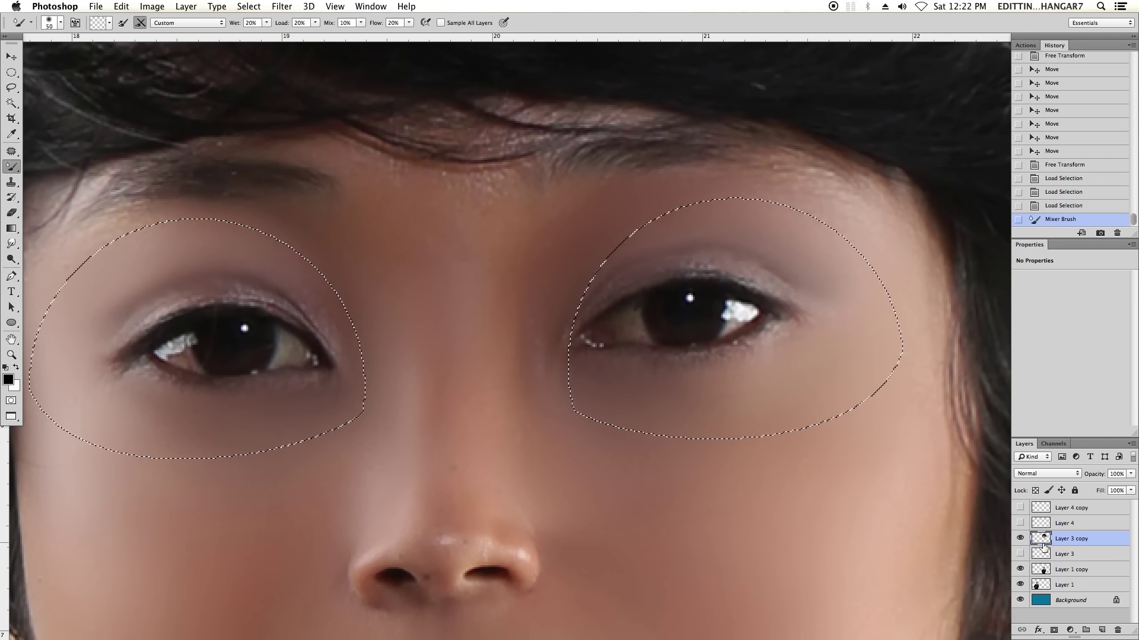
pyautogui.press('[')
pyautogui.press('[')
pyautogui.press(']')
pyautogui.moveTo(534, 419)
pyautogui.mouseDown()
pyautogui.moveTo(527, 330)
pyautogui.moveTo(564, 234)
pyautogui.moveTo(533, 364)
pyautogui.mouseUp()
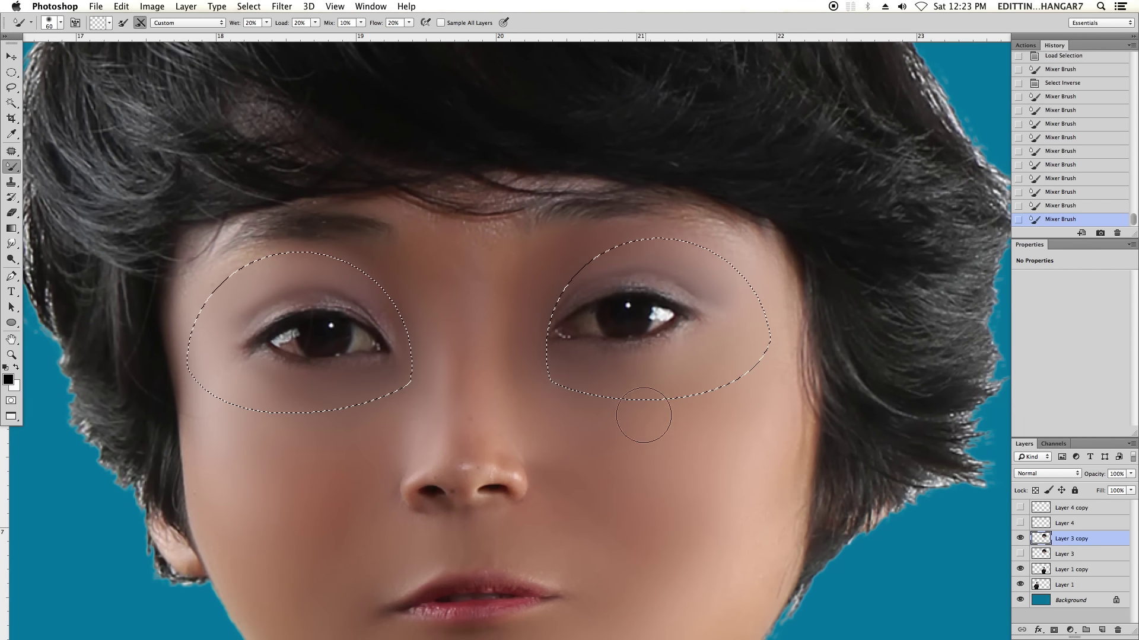
pyautogui.moveTo(644, 415); pyautogui.dragTo(755, 272)
pyautogui.hscroll(-2, 755, 273)
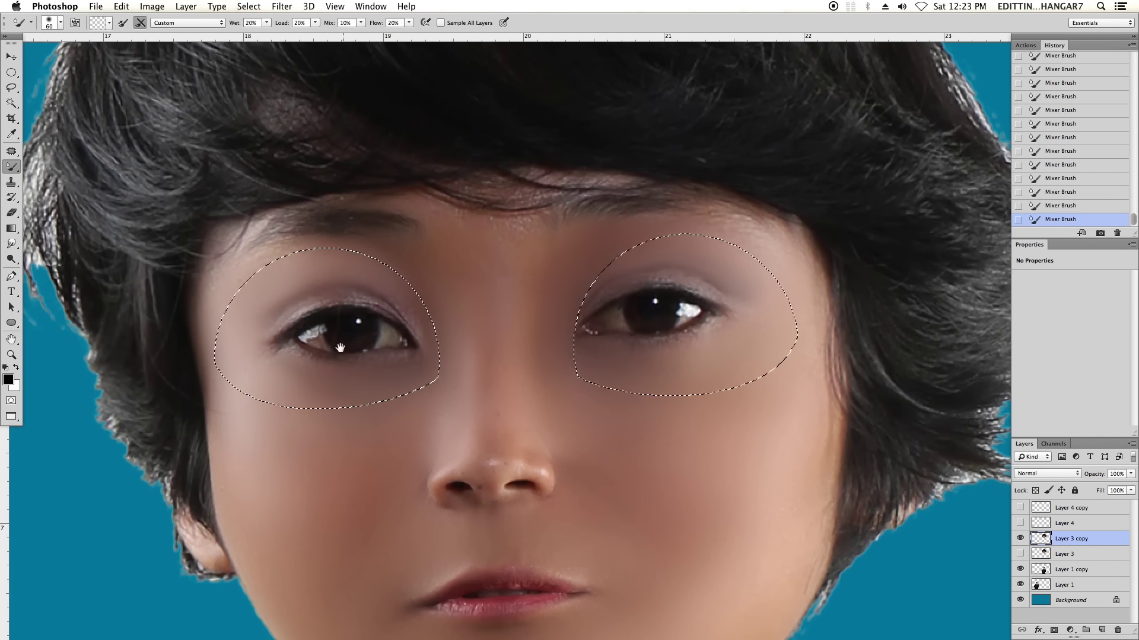
pyautogui.moveTo(457, 355); pyautogui.dragTo(452, 382)
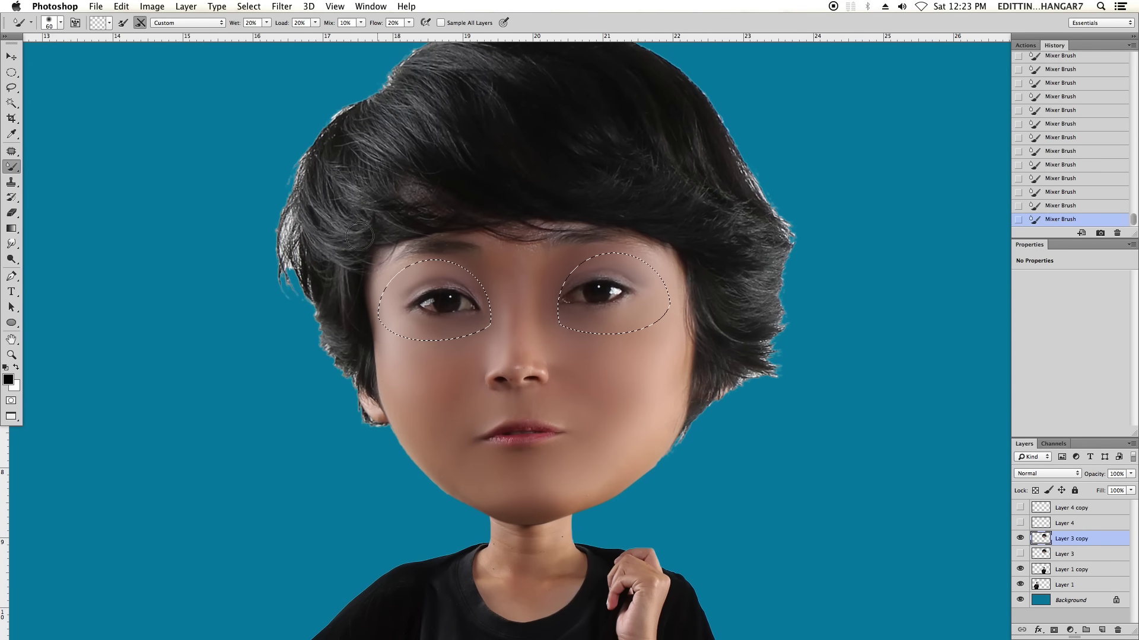
# Reopen Liquify, raise the warp brush to size 200, and zoom out to check the whole head.
pyautogui.click(282, 6)
pyautogui.click(296, 111)
pyautogui.scroll(1, 603, 287)
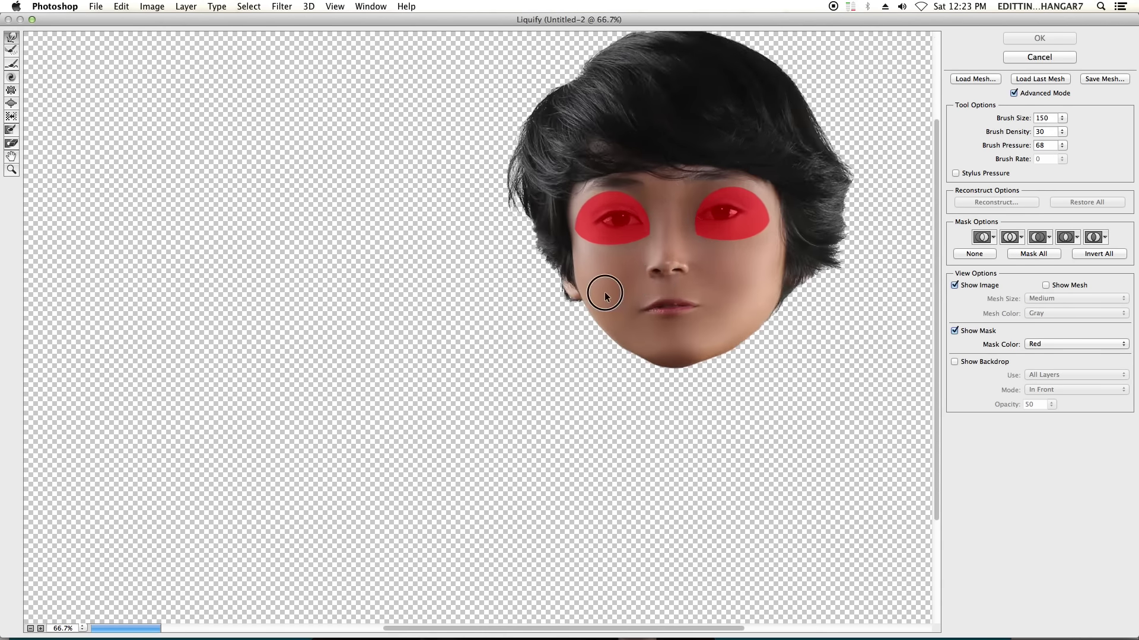
pyautogui.scroll(3, 559, 322)
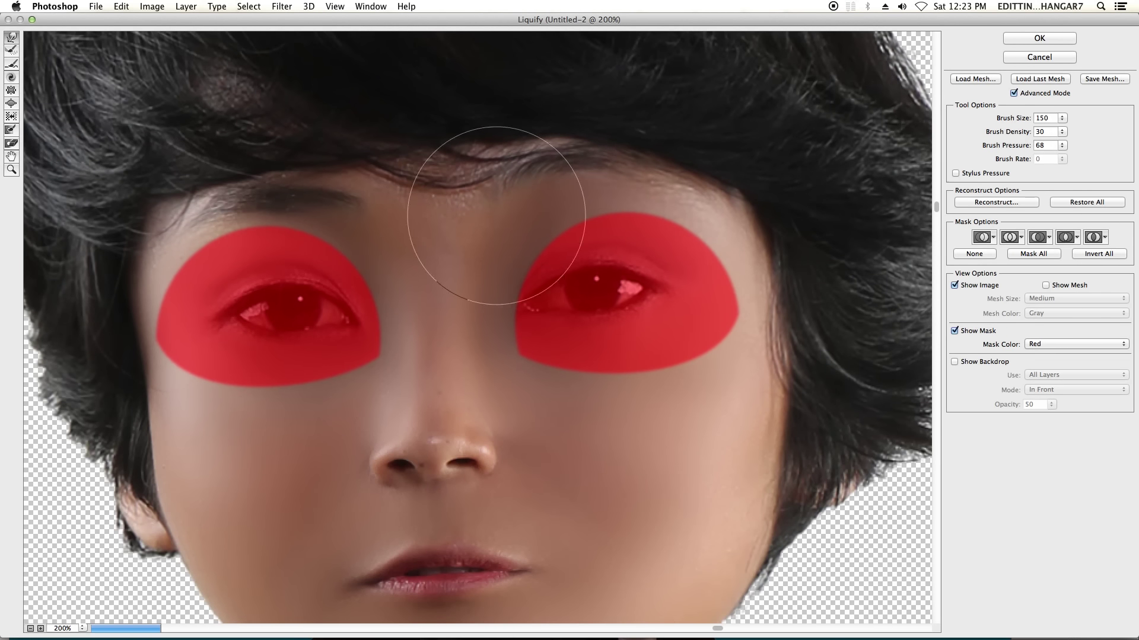
pyautogui.press(']')
pyautogui.press(']')
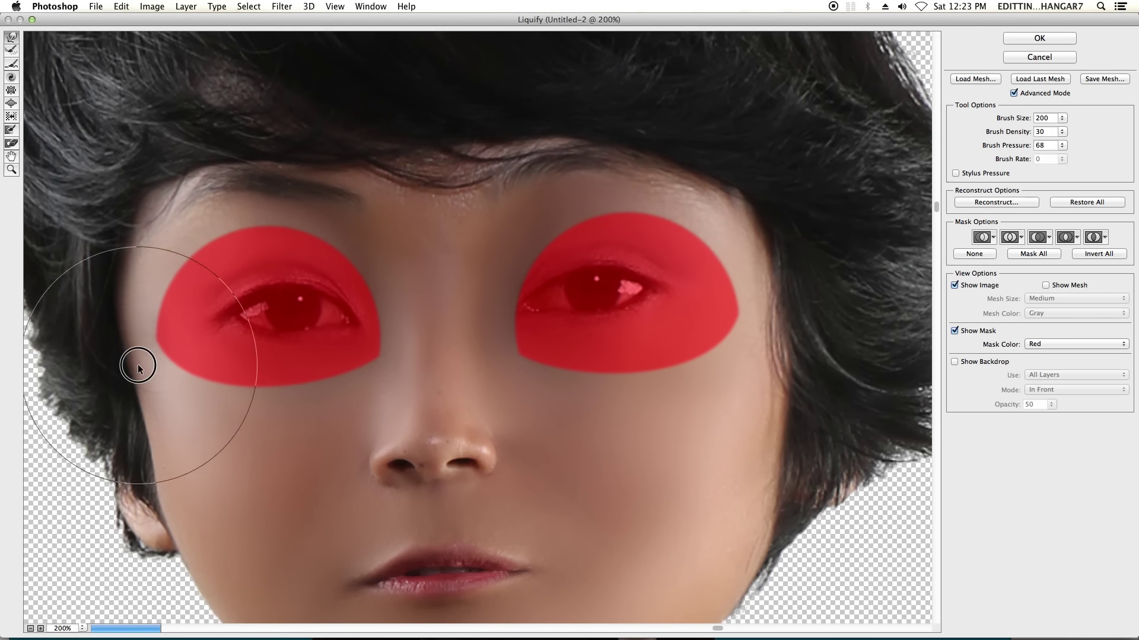
pyautogui.press('super+minus')
pyautogui.press('super+minus')
pyautogui.press('super+equal')
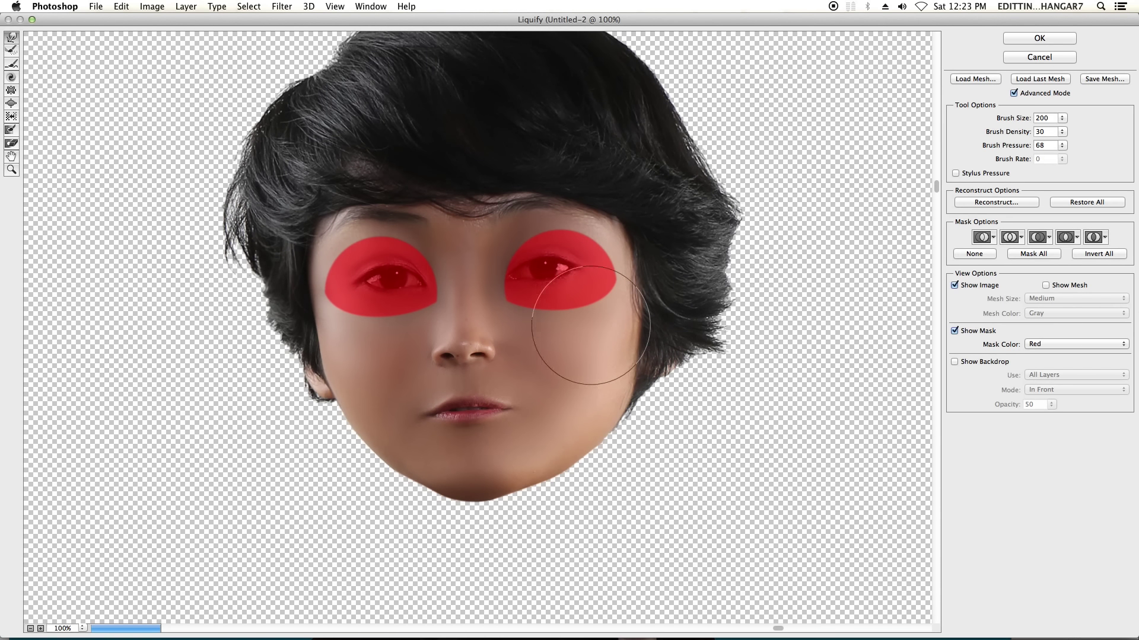
# Apply the Liquify warp, deselect the eyes, and delete the Layer 4 copy layer.
pyautogui.click(1039, 38)
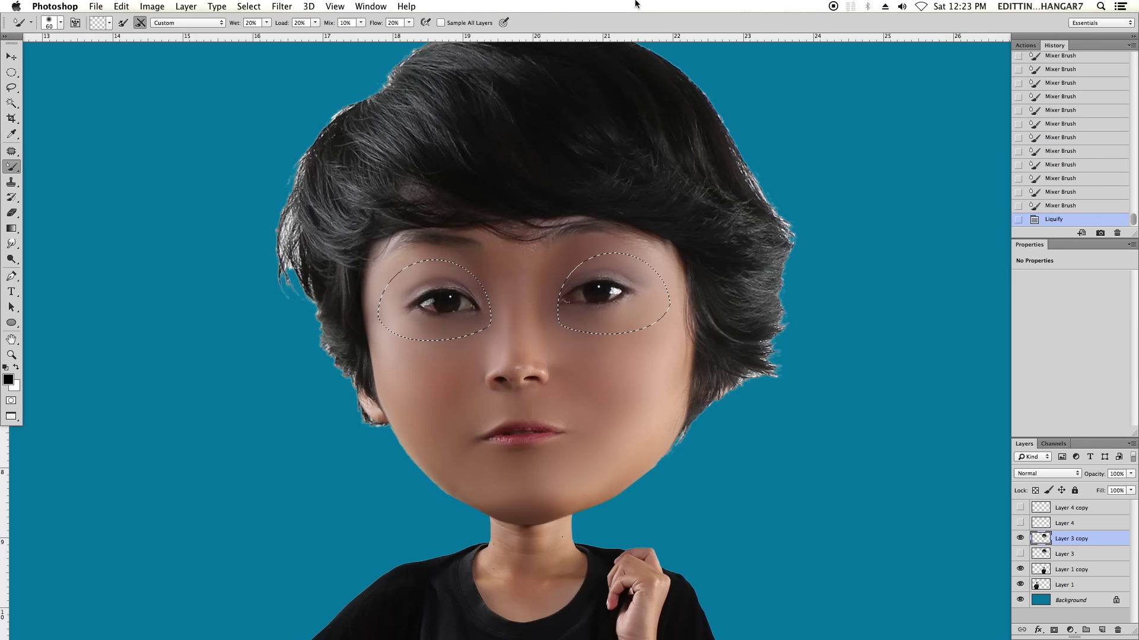
pyautogui.press('super+equal')
pyautogui.press('super+d')
pyautogui.press('super+minus')
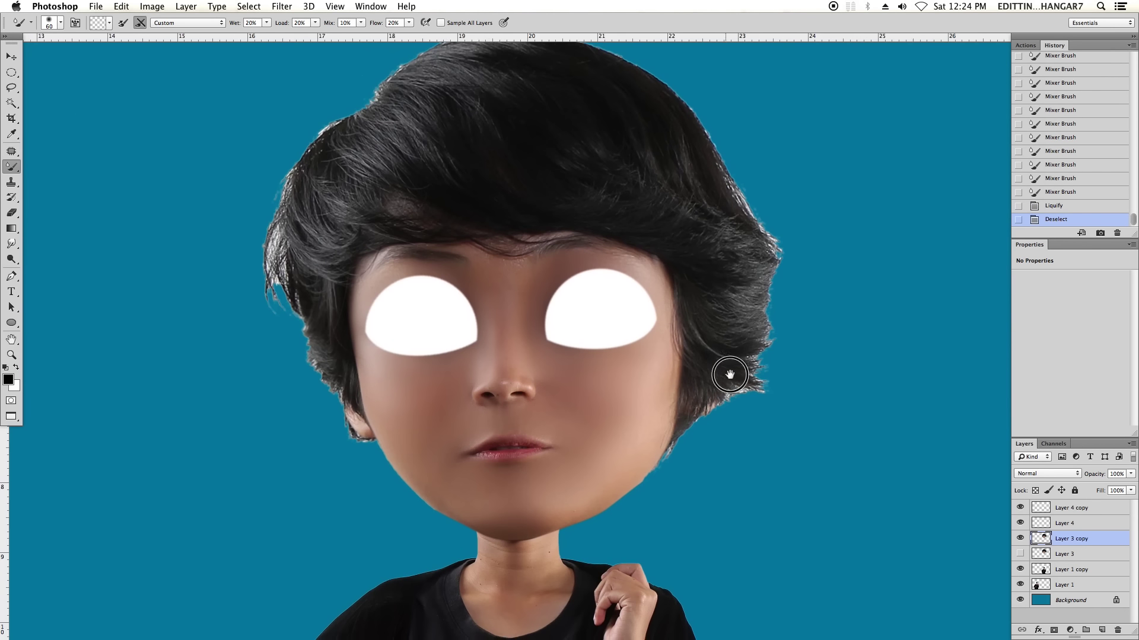
pyautogui.press('BackSpace')
# Nudge the white eye shape on Layer 4 slightly left with the Move tool.
pyautogui.press('super+equal')
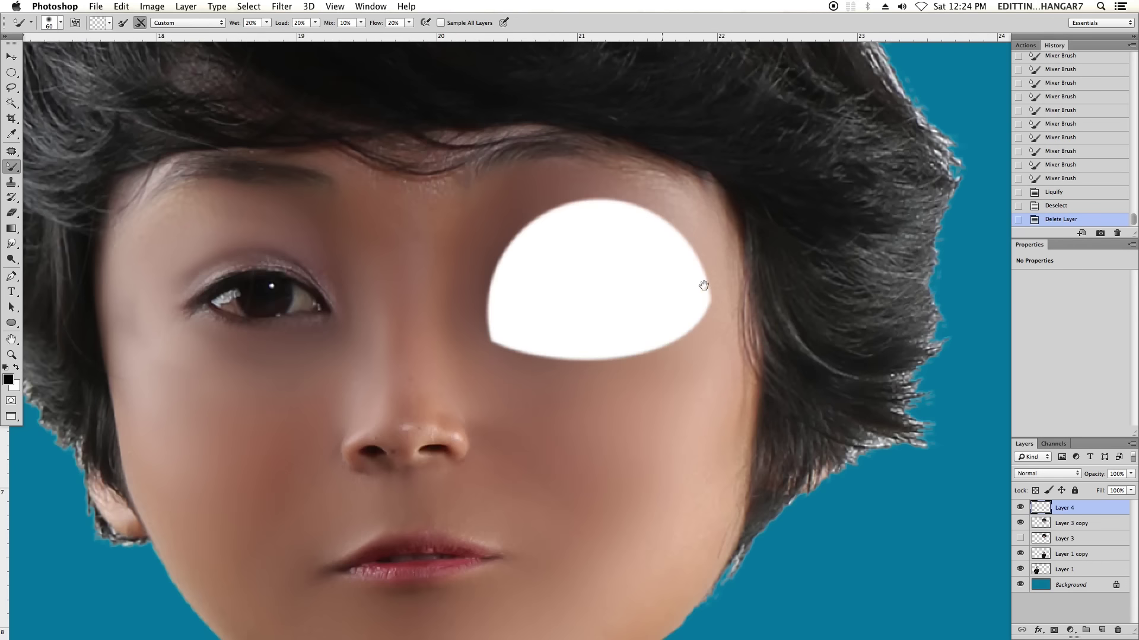
pyautogui.press('v')
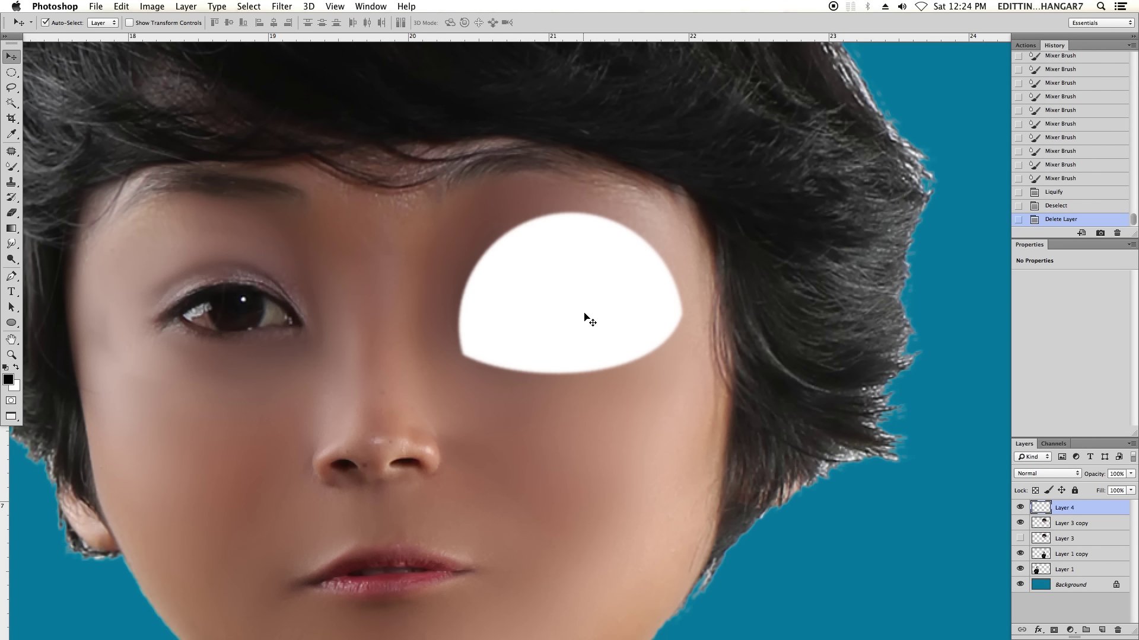
pyautogui.moveTo(584, 316); pyautogui.dragTo(576, 311)
pyautogui.press('super+equal')
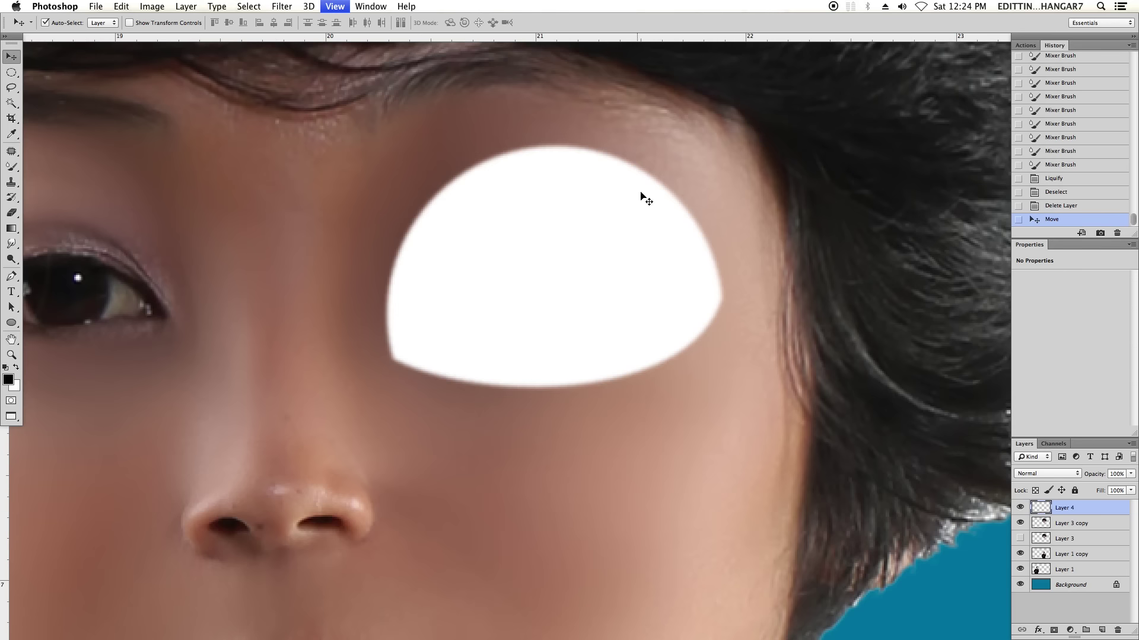
pyautogui.moveTo(641, 195)
pyautogui.mouseDown()
pyautogui.moveTo(641, 307)
pyautogui.moveTo(665, 346)
pyautogui.mouseUp()
pyautogui.press('super+equal')
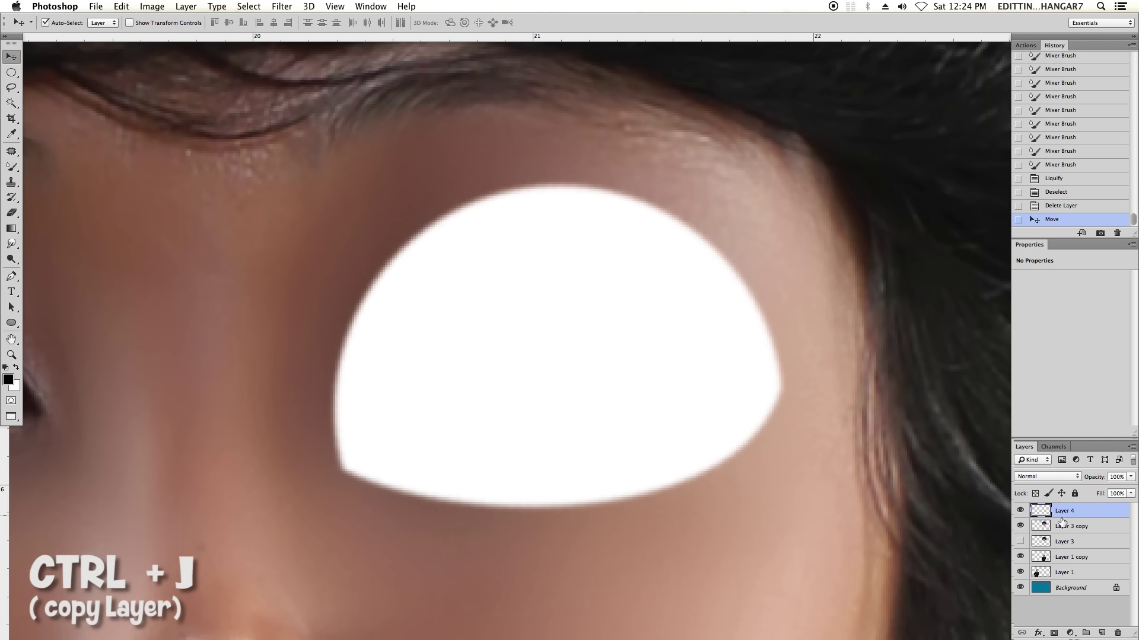
# Duplicate Layer 4, clip the copy to it with Multiply blending, and reselect Layer 4.
pyautogui.moveTo(1070, 517)
pyautogui.mouseDown()
pyautogui.moveTo(1102, 635)
pyautogui.moveTo(1089, 629)
pyautogui.mouseUp()
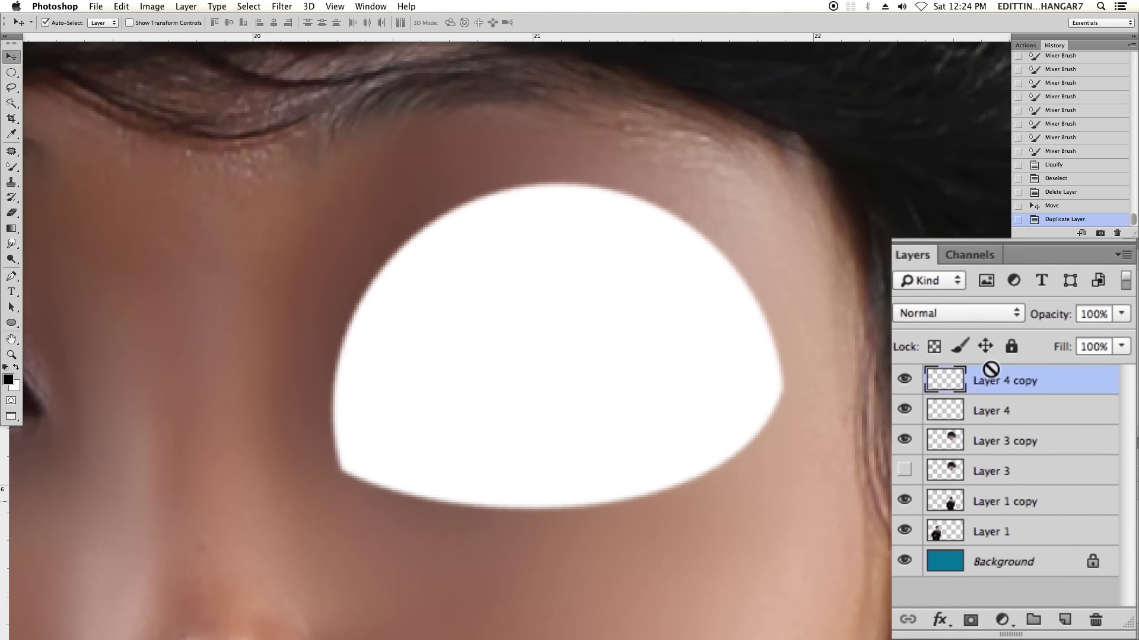
pyautogui.keyDown('alt'); pyautogui.click(988, 391); pyautogui.keyUp('alt')
pyautogui.click(971, 300)
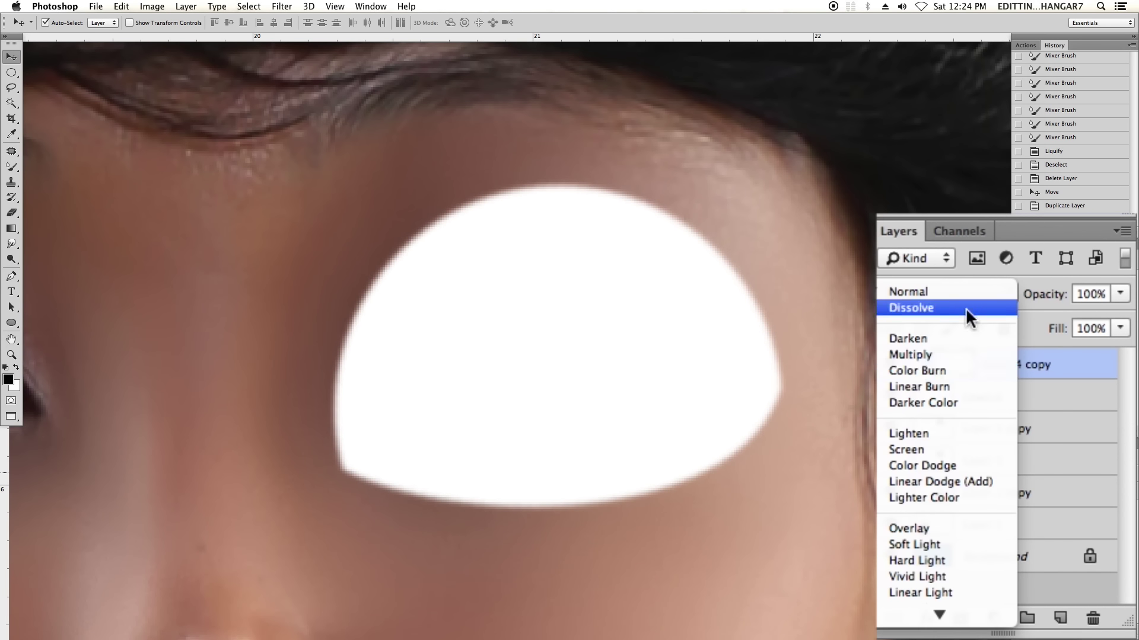
pyautogui.click(923, 354)
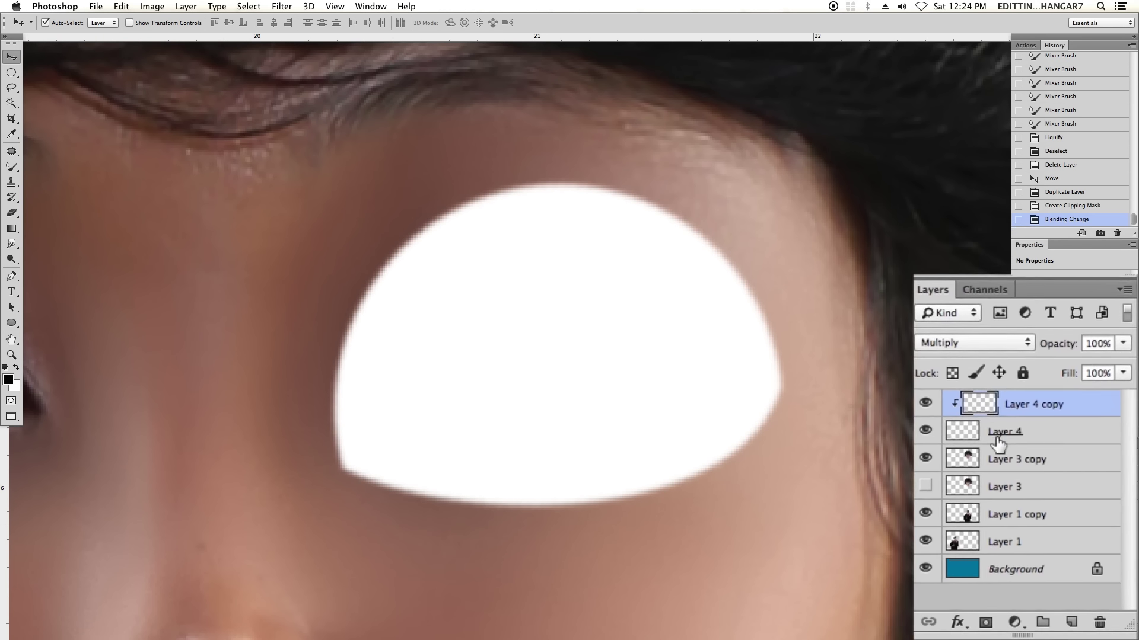
pyautogui.click(997, 439)
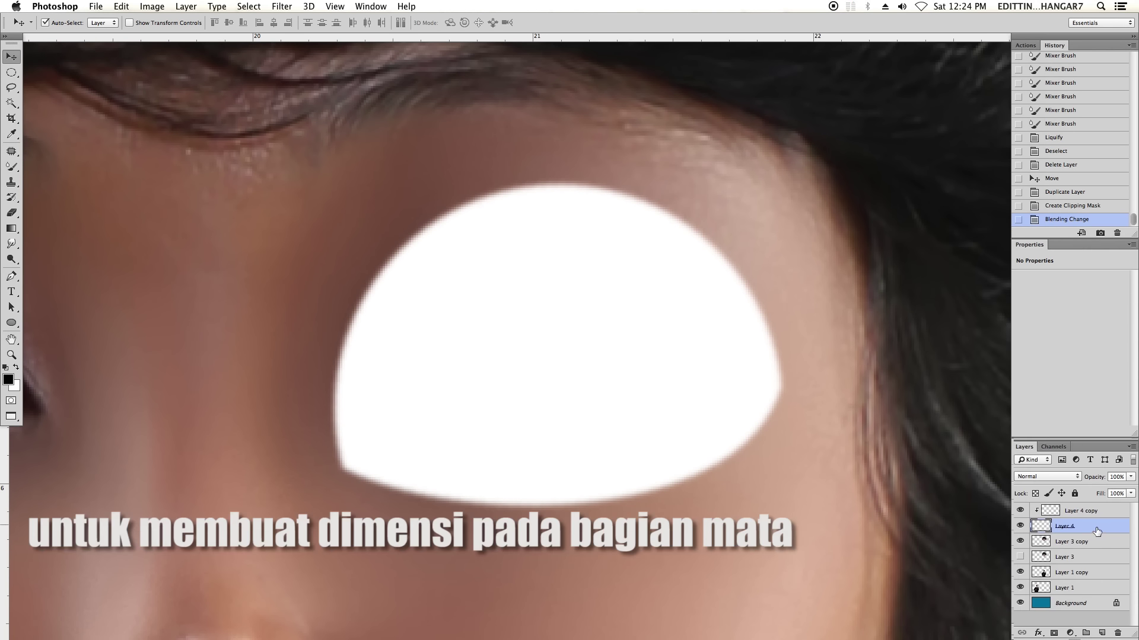
# Enable a Drop Shadow style on Layer 4 with Use Global Light turned off.
pyautogui.doubleClick(1097, 527)
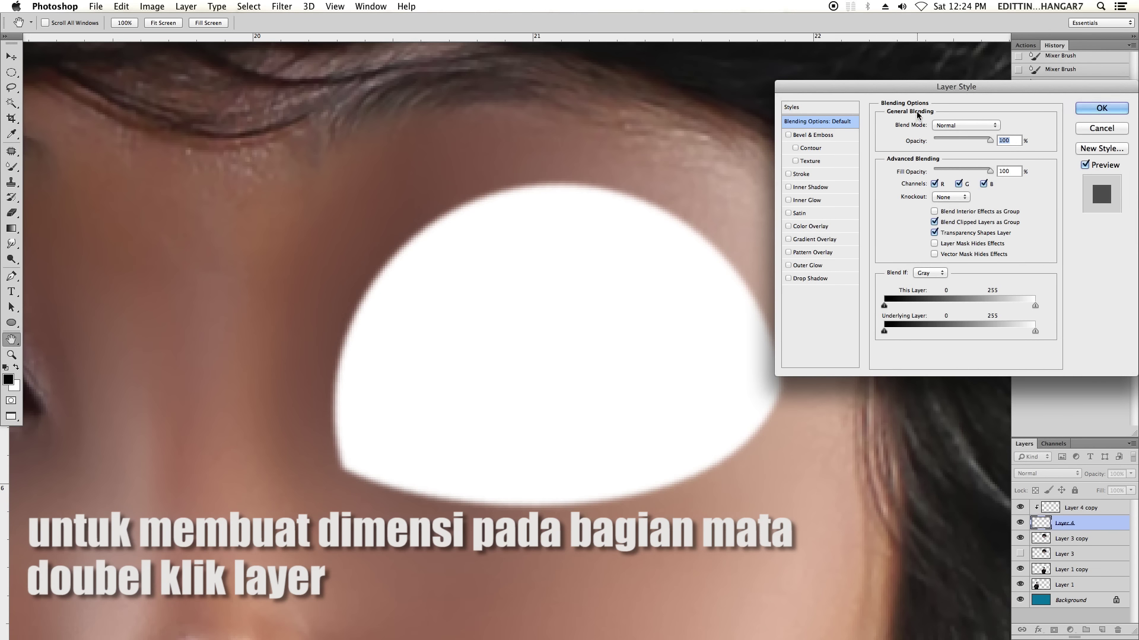
pyautogui.moveTo(849, 85); pyautogui.dragTo(806, 75)
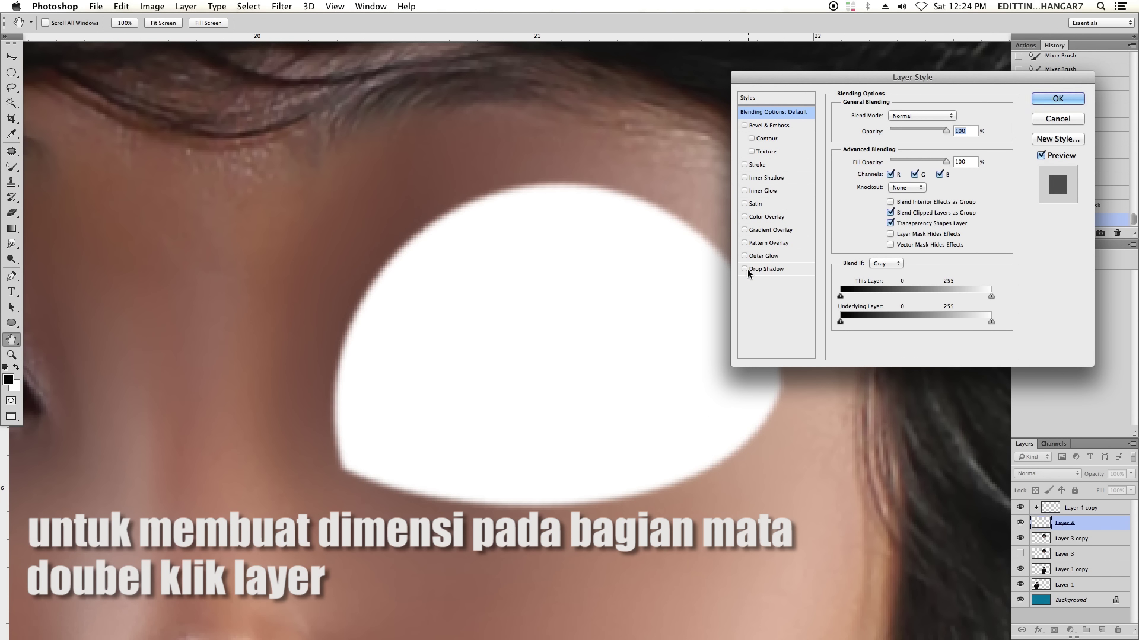
pyautogui.click(746, 270)
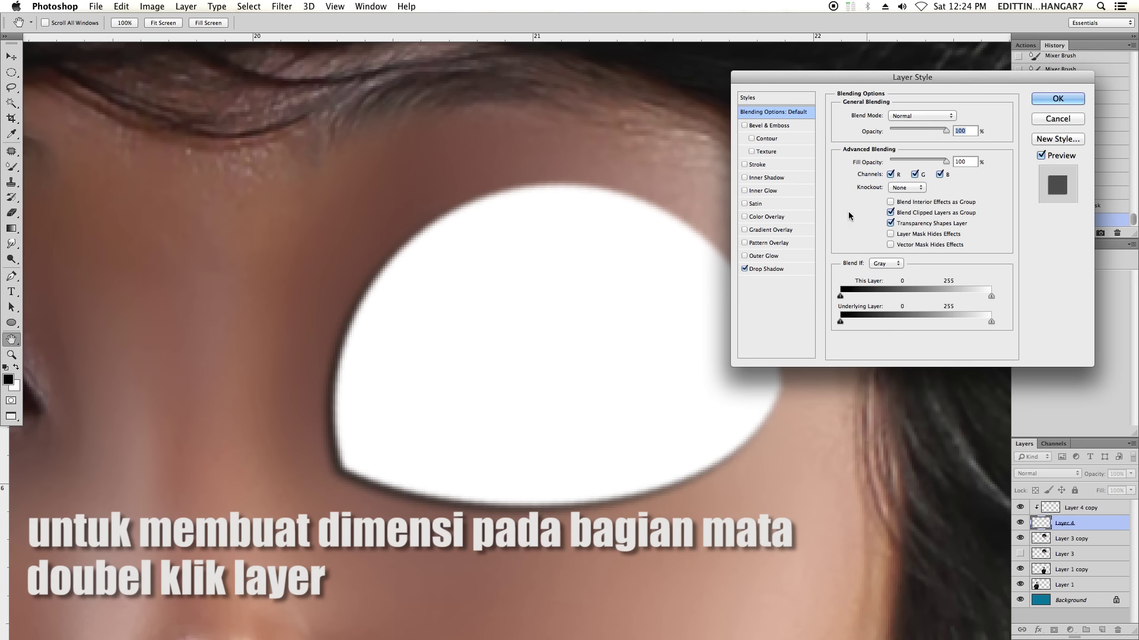
pyautogui.click(777, 269)
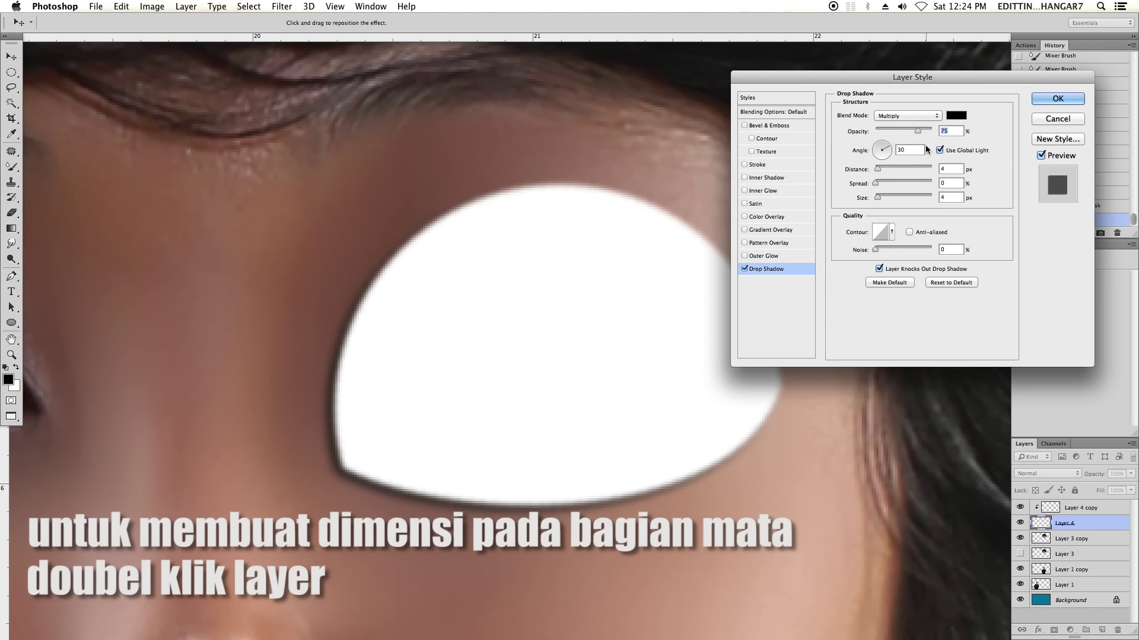
pyautogui.click(940, 151)
# Set the drop shadow to a -97° angle, 10 px size and 3 px distance.
pyautogui.moveTo(880, 145); pyautogui.dragTo(880, 169)
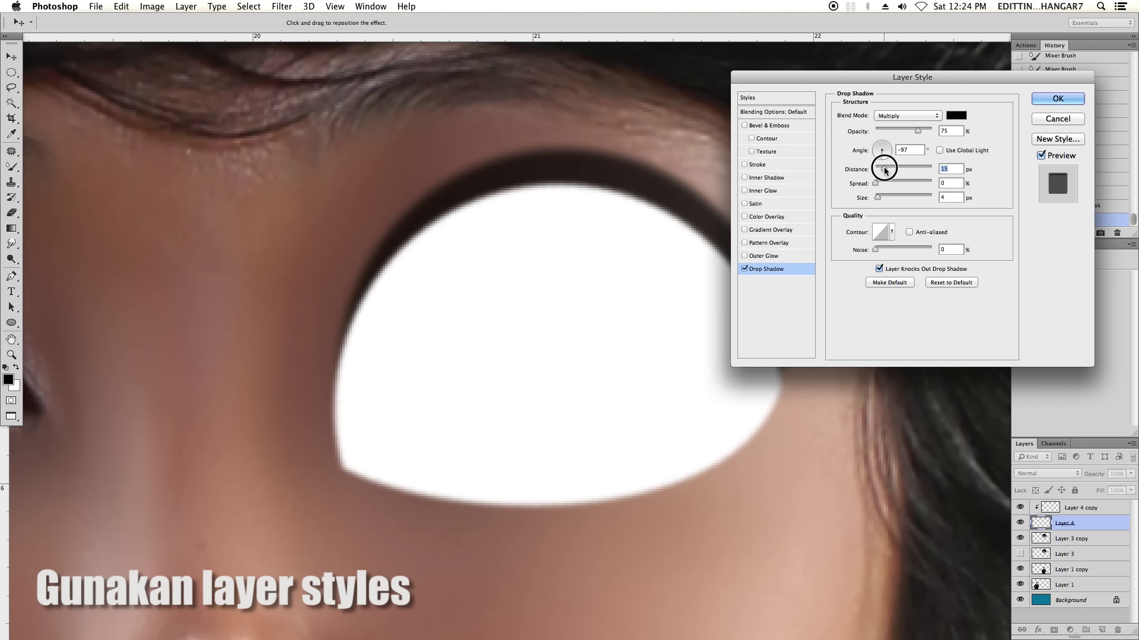
pyautogui.write('4')
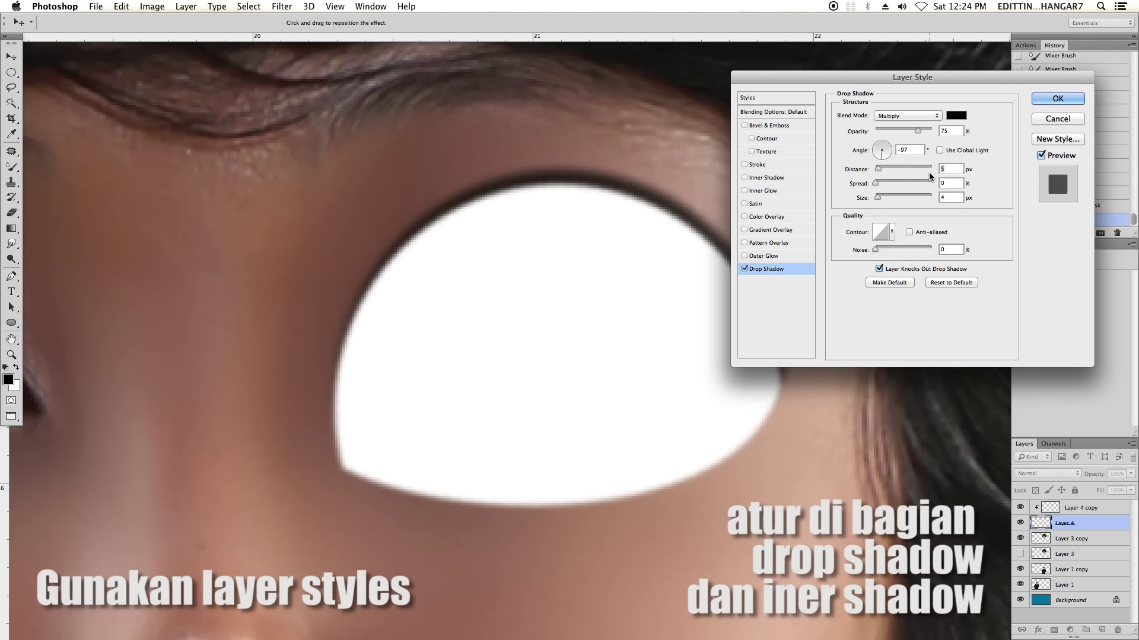
pyautogui.click(878, 199)
pyautogui.moveTo(878, 200); pyautogui.dragTo(882, 201)
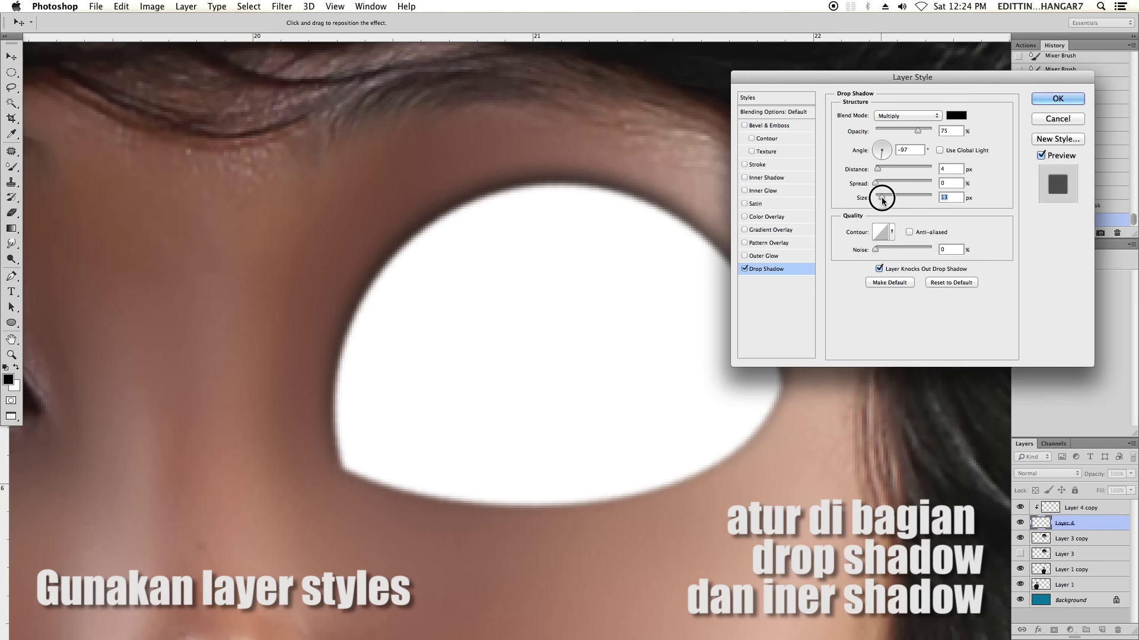
pyautogui.click(945, 183)
pyautogui.hotkey('shift', 'Tab')
pyautogui.press('Down')
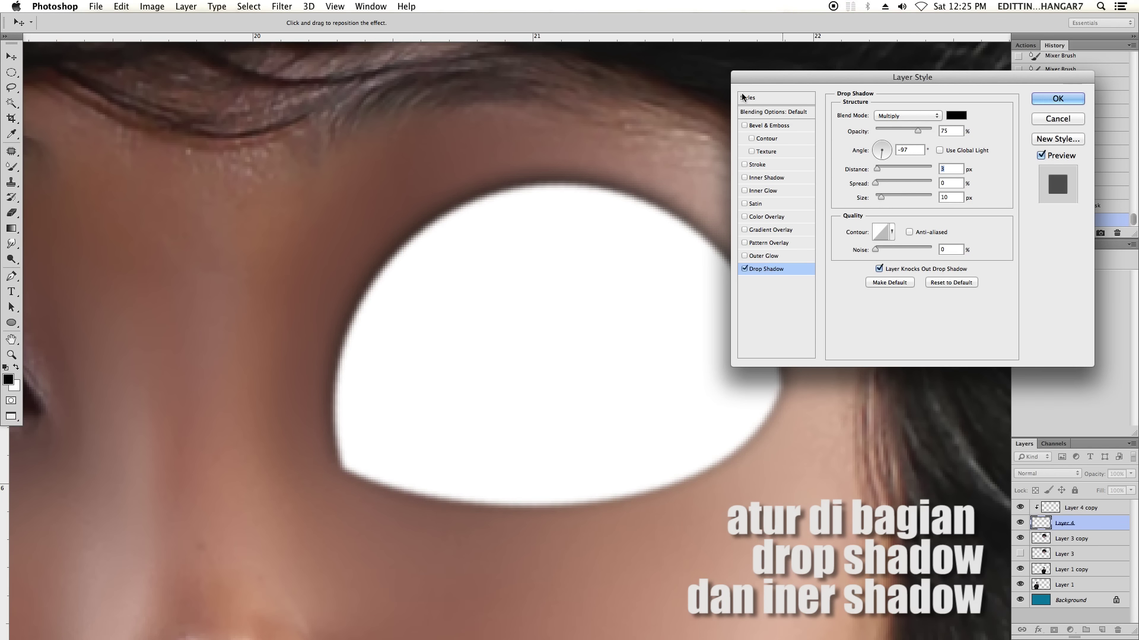
pyautogui.click(956, 115)
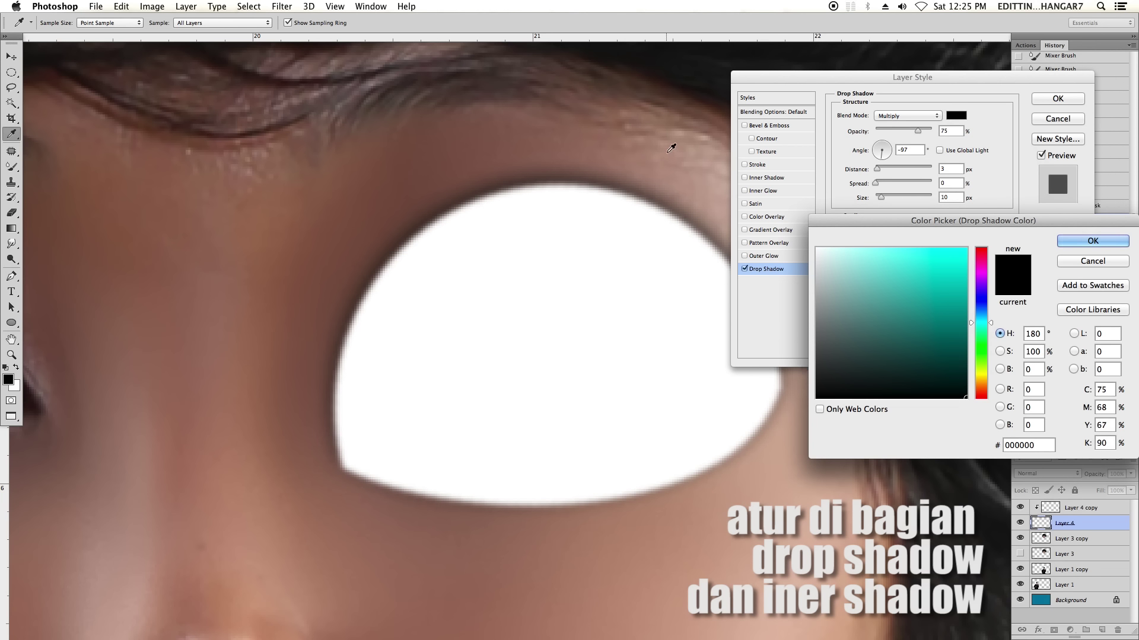
# Make the drop shadow dark brown #361706 at 8 px distance and enable Inner Shadow.
pyautogui.click(662, 142)
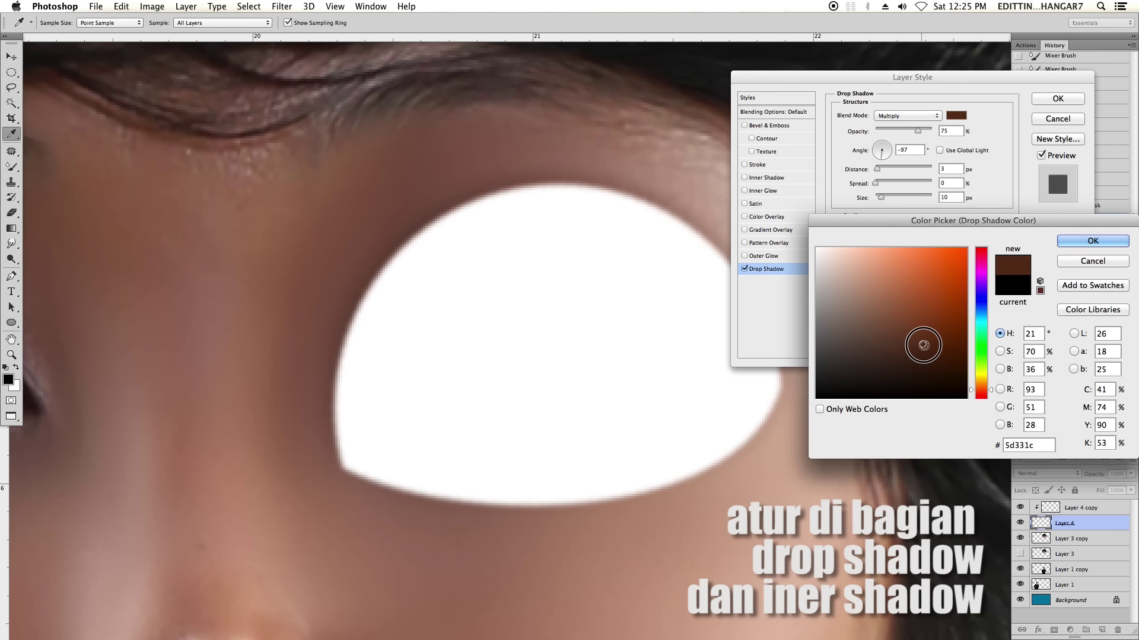
pyautogui.moveTo(923, 345); pyautogui.dragTo(951, 367)
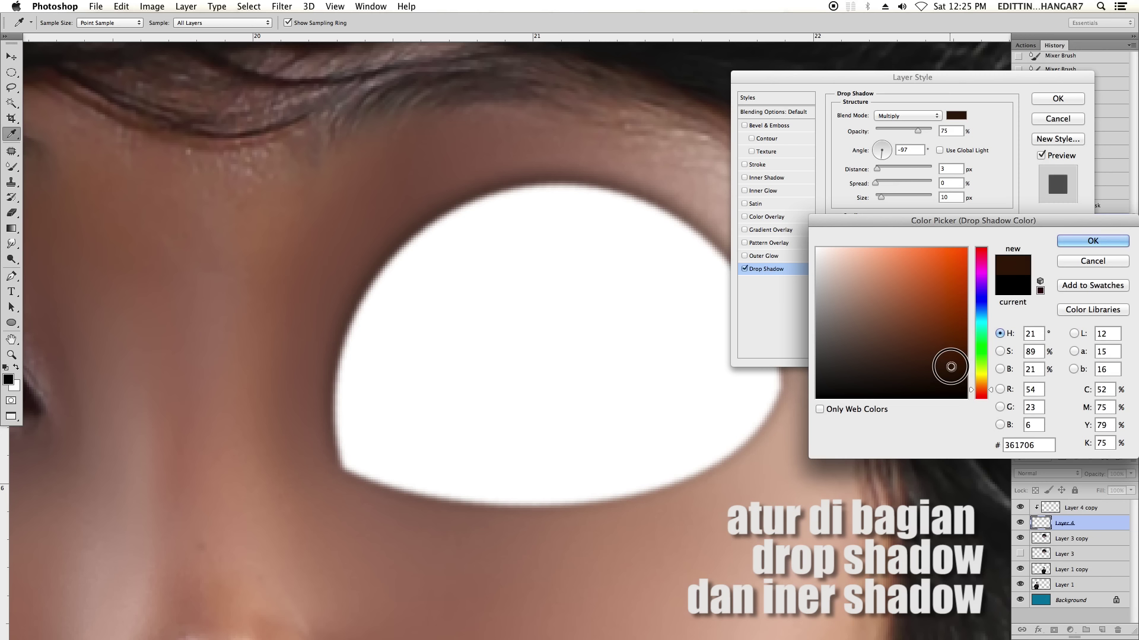
pyautogui.click(1067, 243)
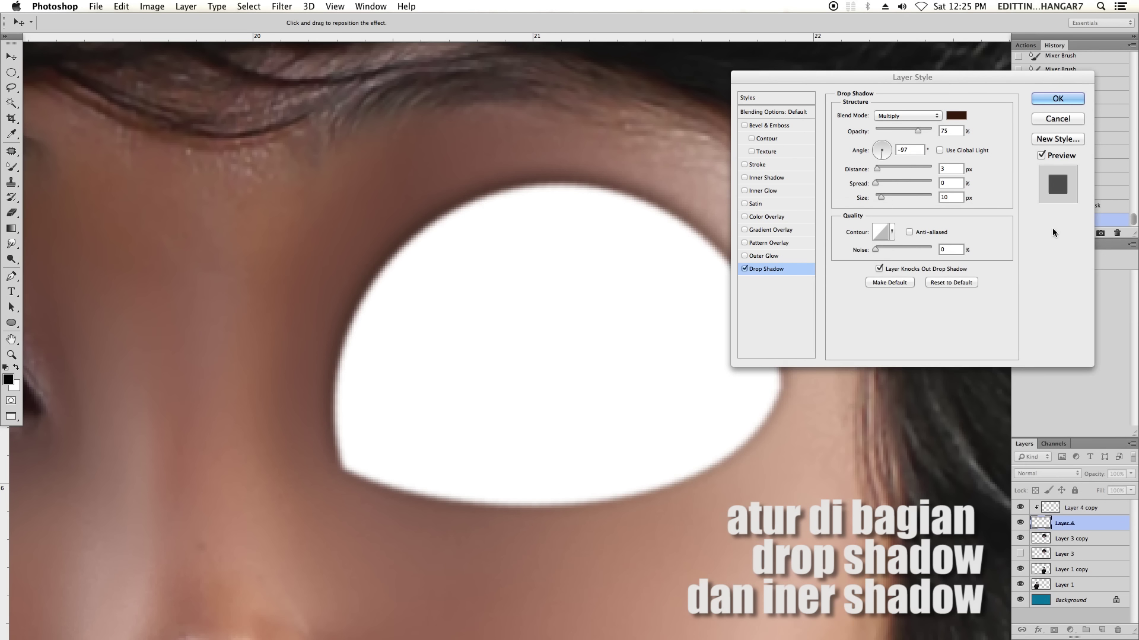
pyautogui.click(880, 168)
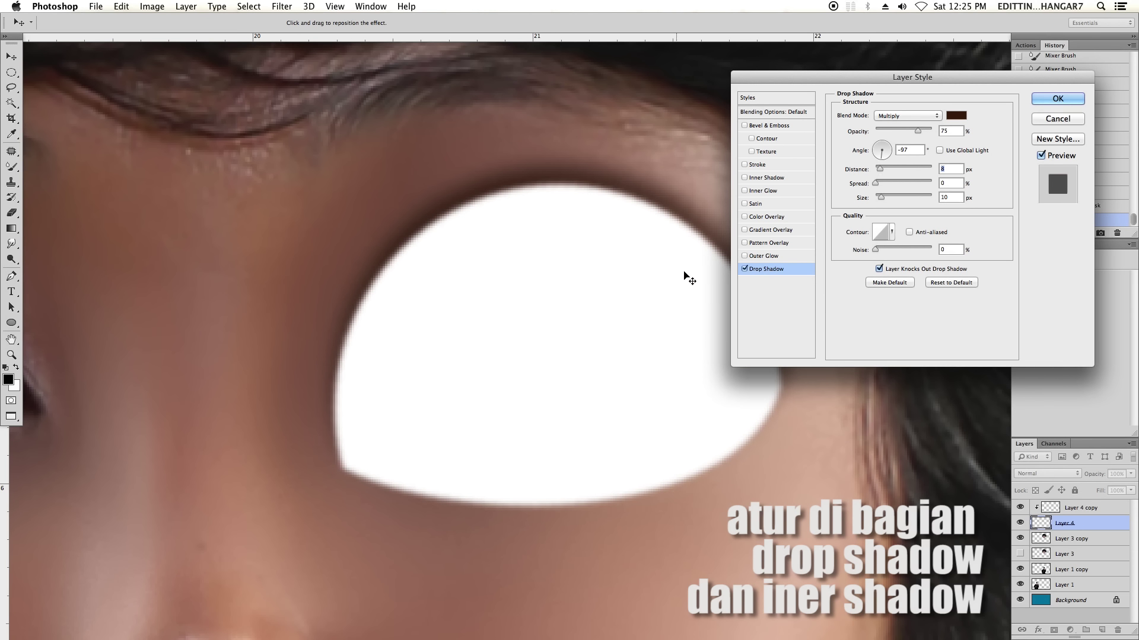
pyautogui.click(758, 177)
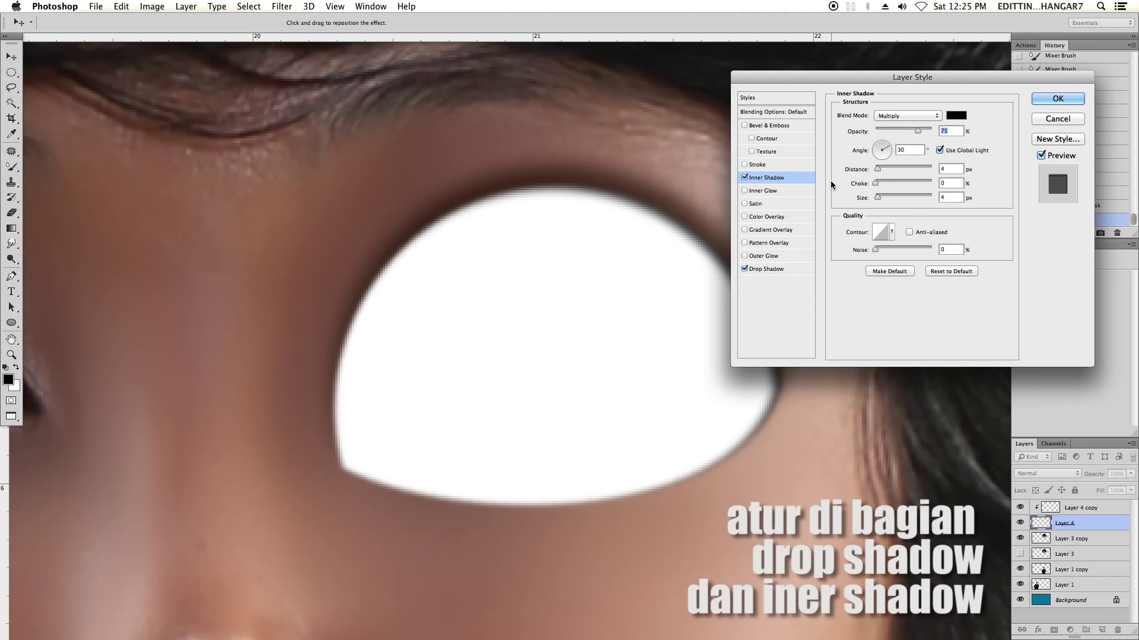
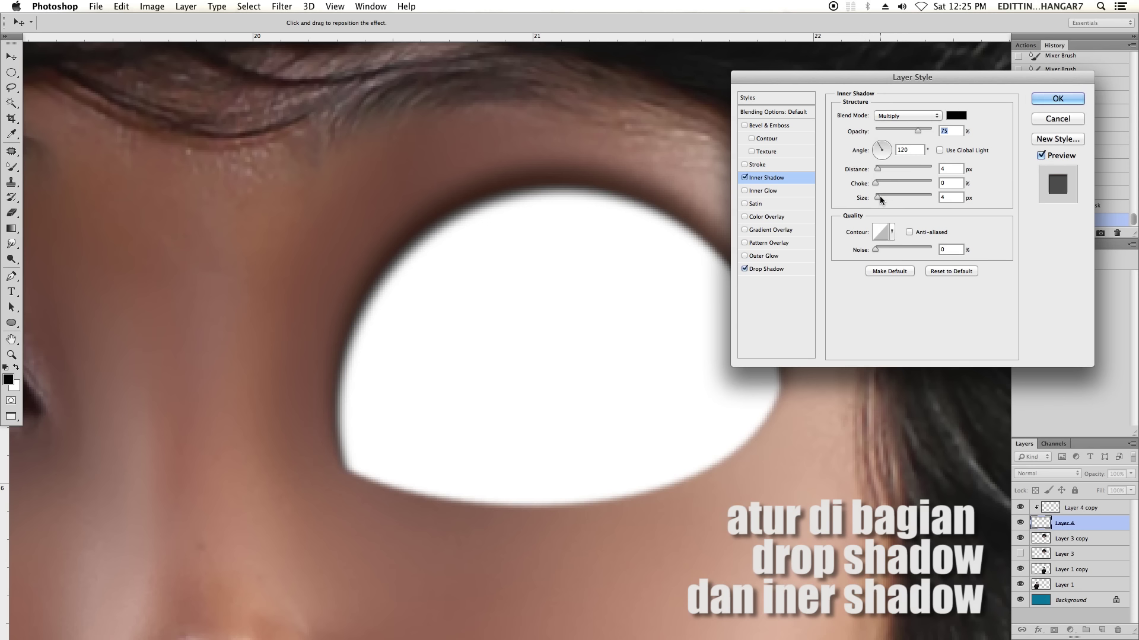
# Give the eye's inner shadow Distance 0, Choke 6 and Size 4 px, and apply it.
pyautogui.moveTo(878, 198)
pyautogui.mouseDown()
pyautogui.moveTo(871, 172)
pyautogui.moveTo(880, 199)
pyautogui.moveTo(883, 184)
pyautogui.mouseUp()
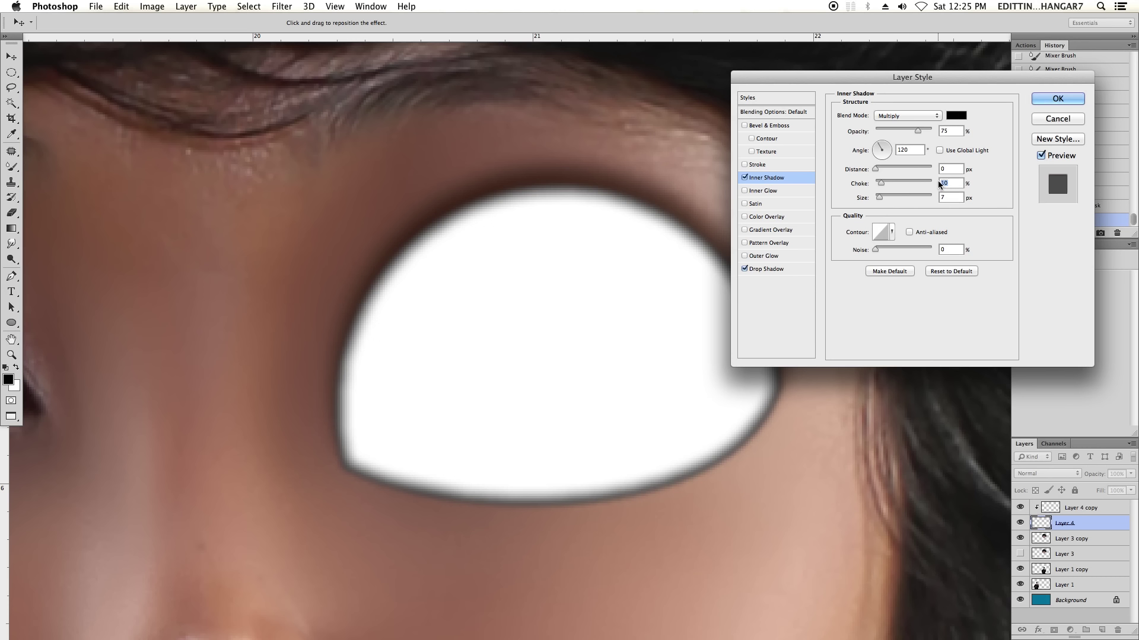
pyautogui.write('9')
pyautogui.press('Down')
pyautogui.press('Down')
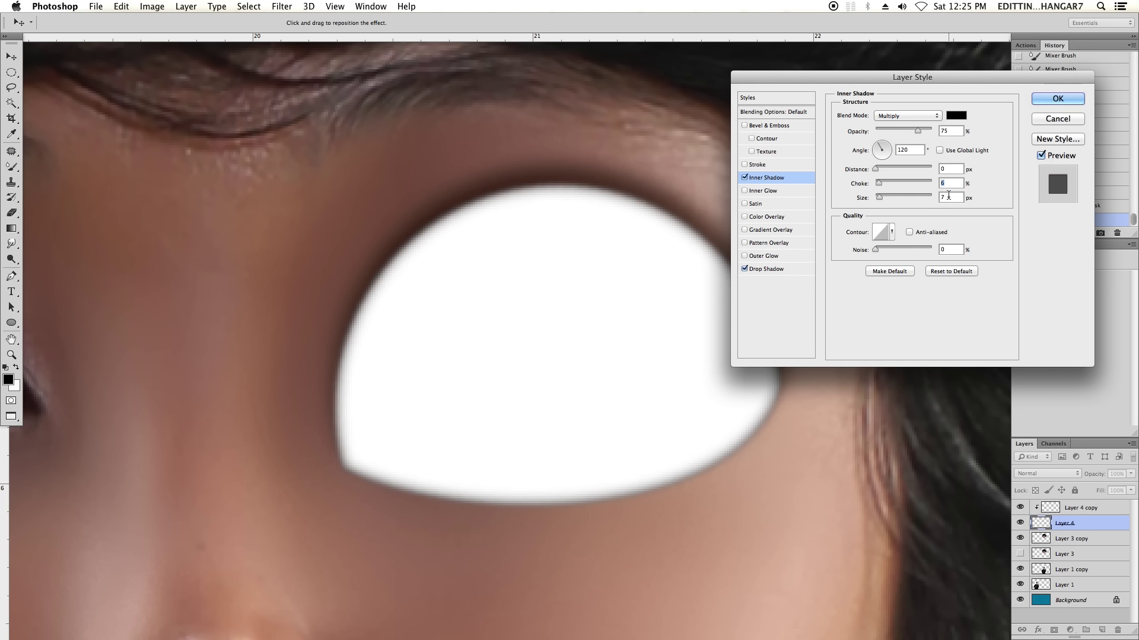
pyautogui.press('Down')
pyautogui.press('Tab')
pyautogui.press('Down')
pyautogui.press('Down')
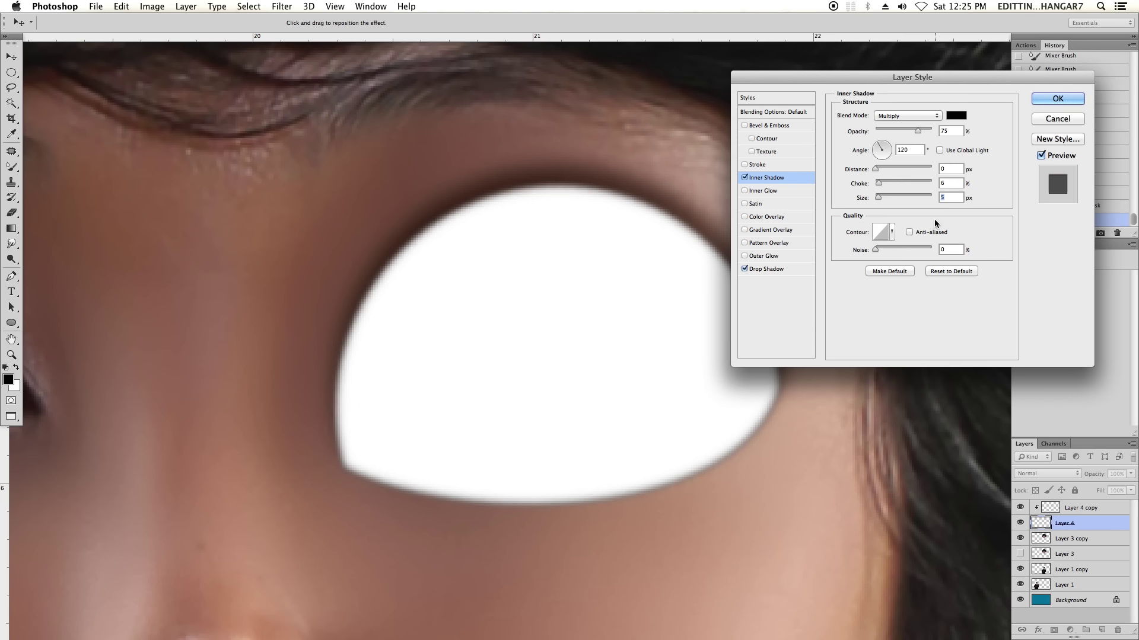
pyautogui.press('Down')
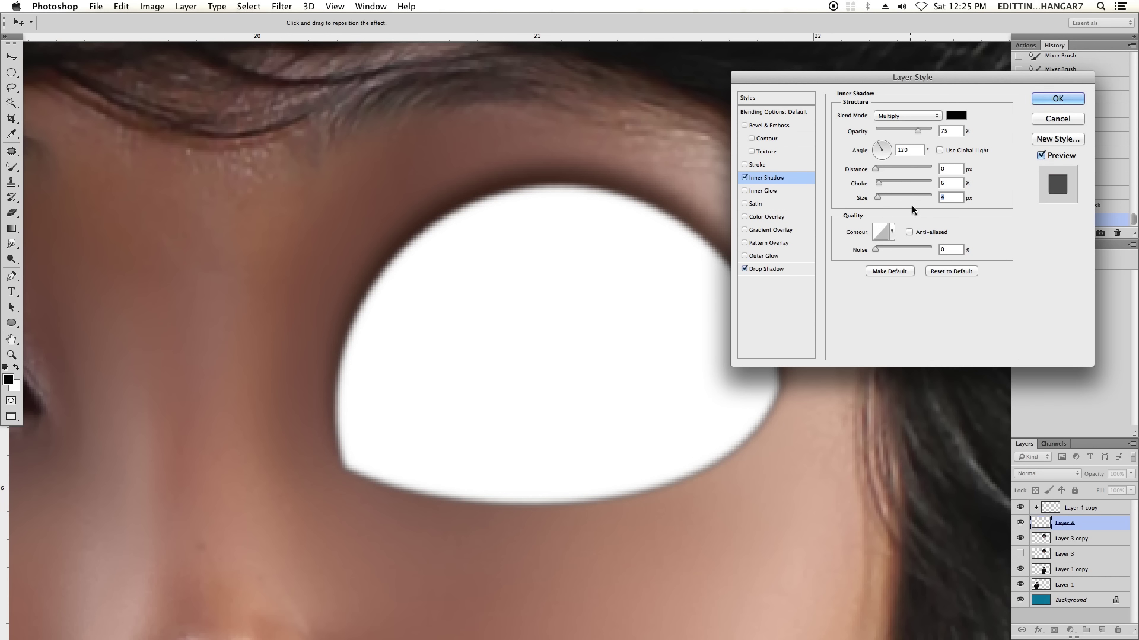
pyautogui.click(1072, 101)
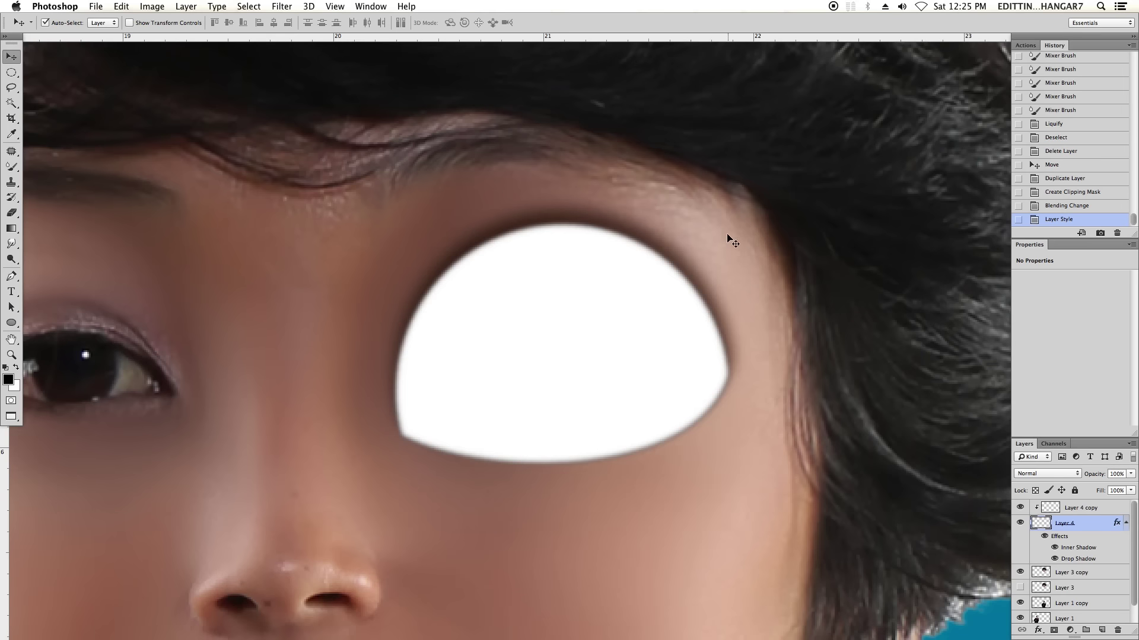
# Try an Outer Glow on the eye layer's style, then cancel without applying it.
pyautogui.click(755, 356)
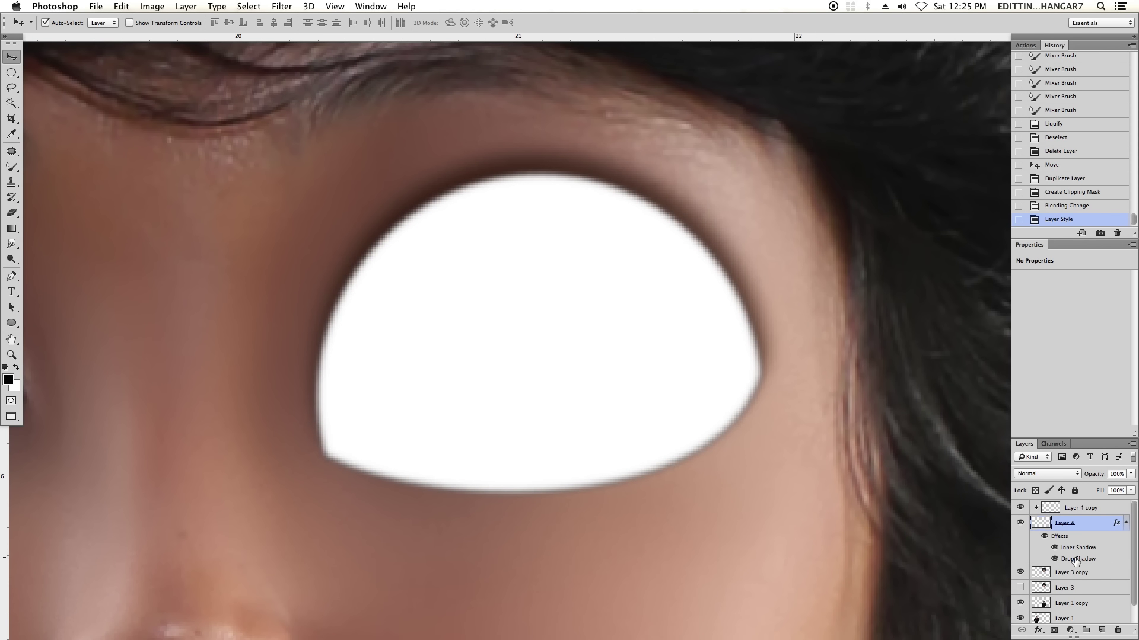
pyautogui.doubleClick(1098, 530)
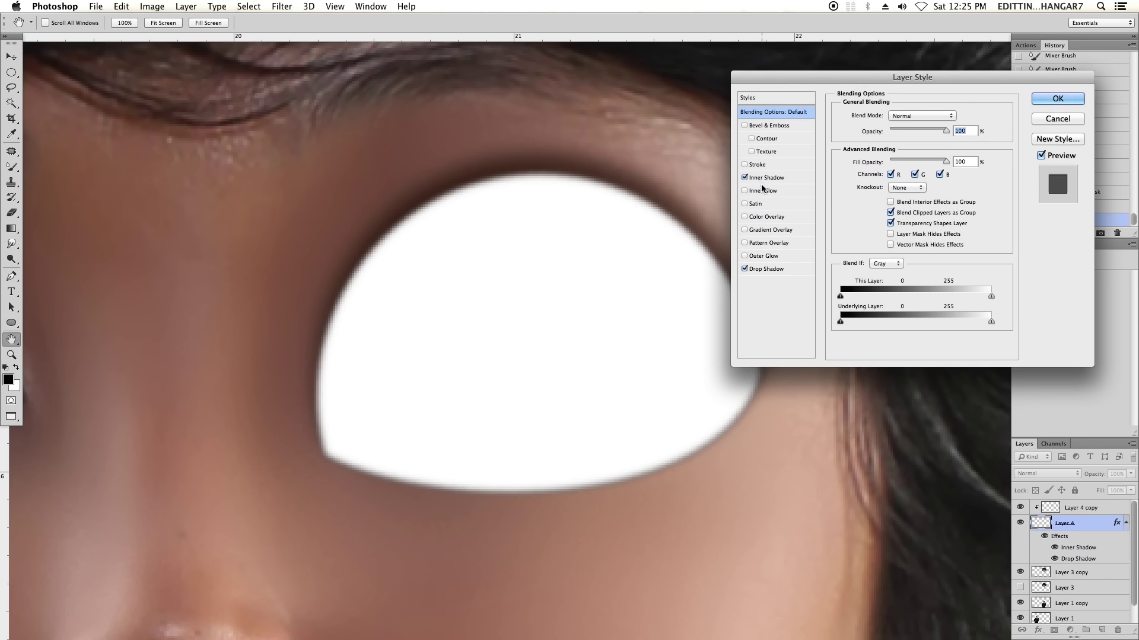
pyautogui.click(757, 257)
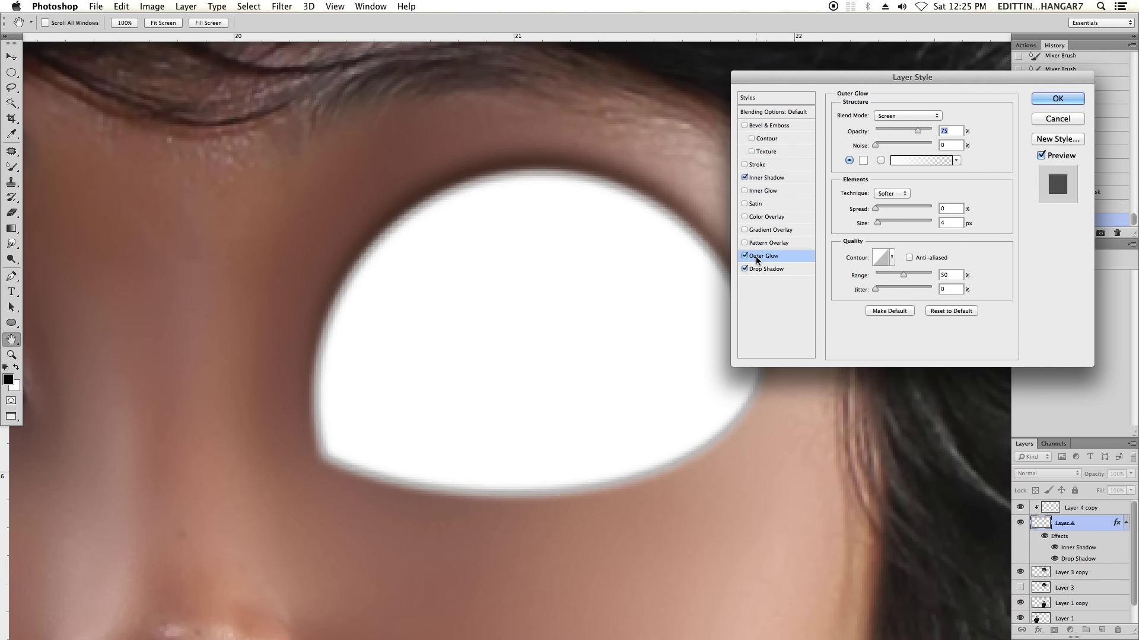
pyautogui.click(1057, 98)
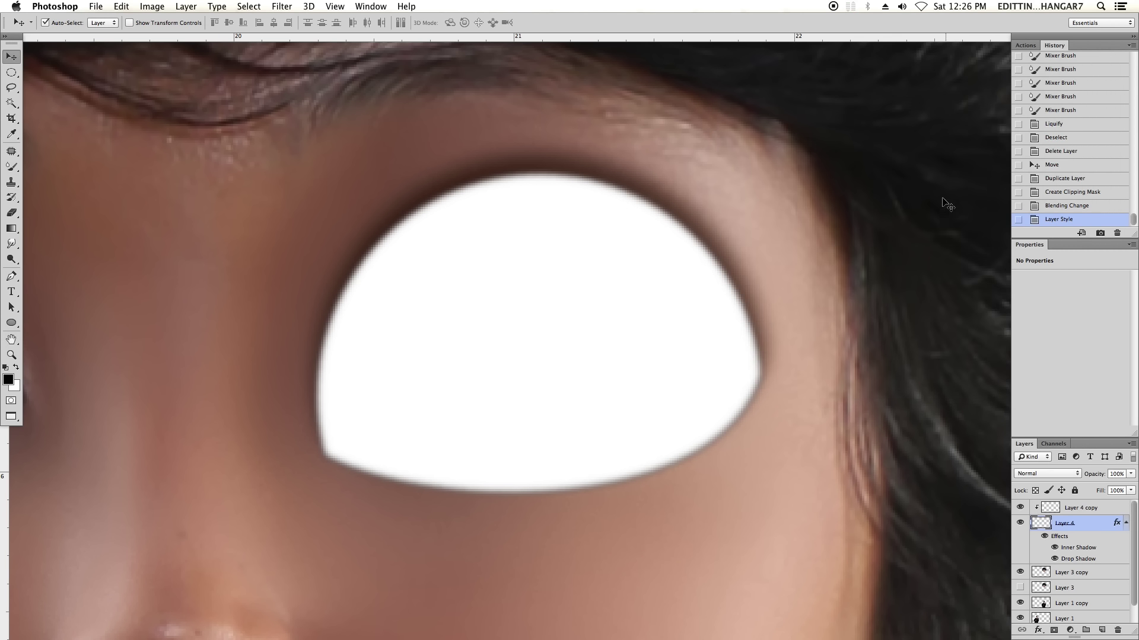
pyautogui.press('super+minus')
# Move Layer 4 copy below Layer 4 in the layer stack.
pyautogui.moveTo(1103, 507)
pyautogui.mouseDown()
pyautogui.moveTo(1111, 598)
pyautogui.moveTo(1075, 623)
pyautogui.mouseUp()
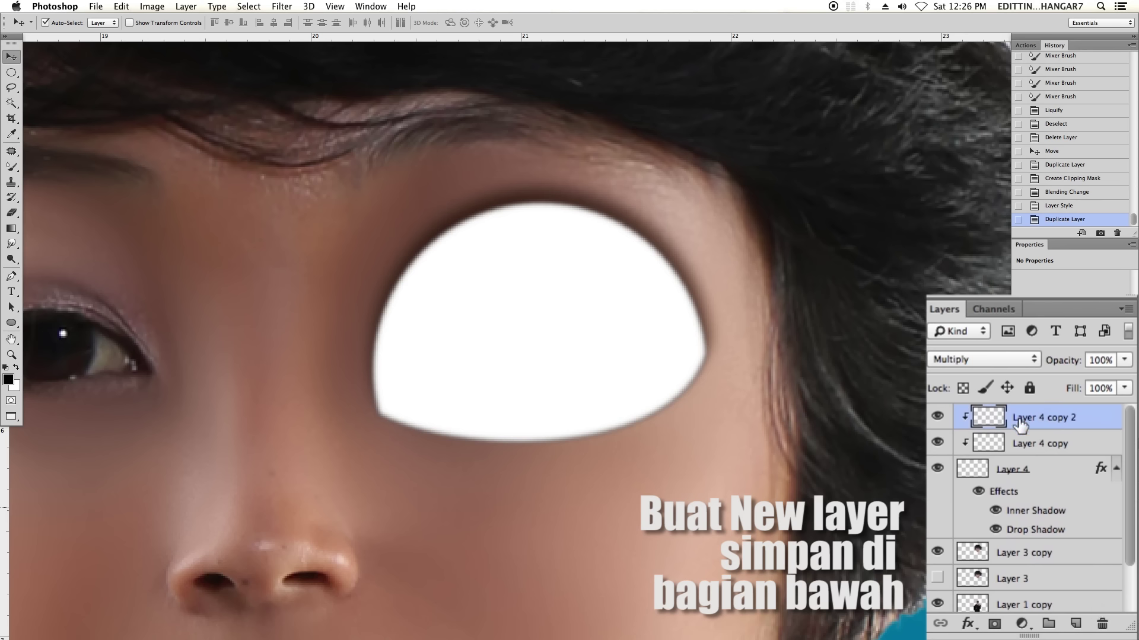
pyautogui.click(1030, 444)
pyautogui.press('super+bracketleft')
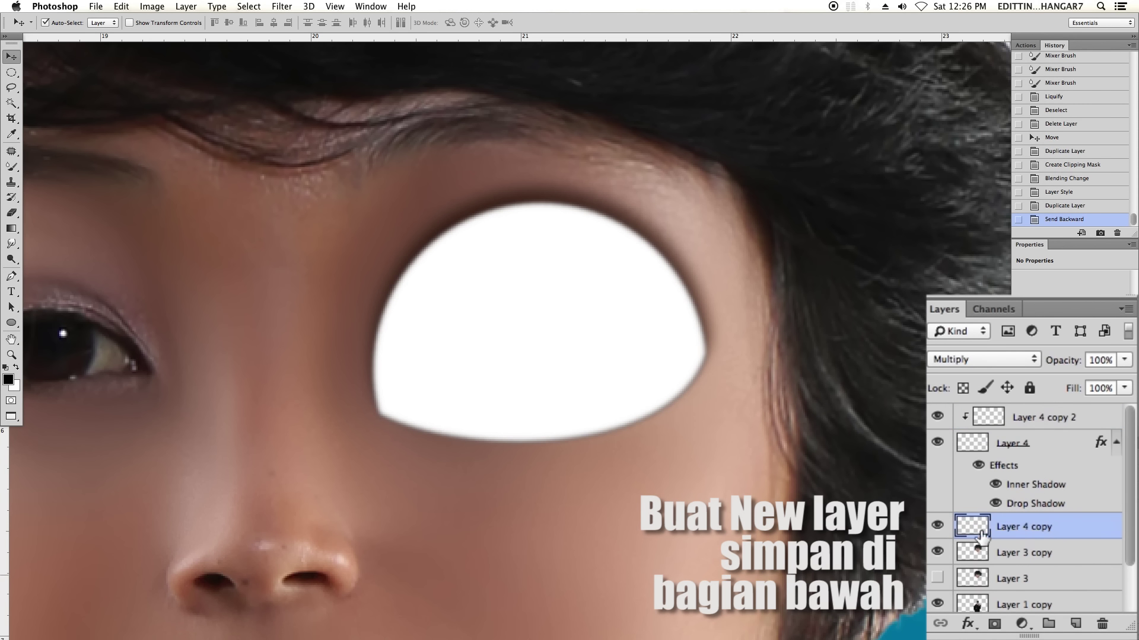
pyautogui.press('super+equal')
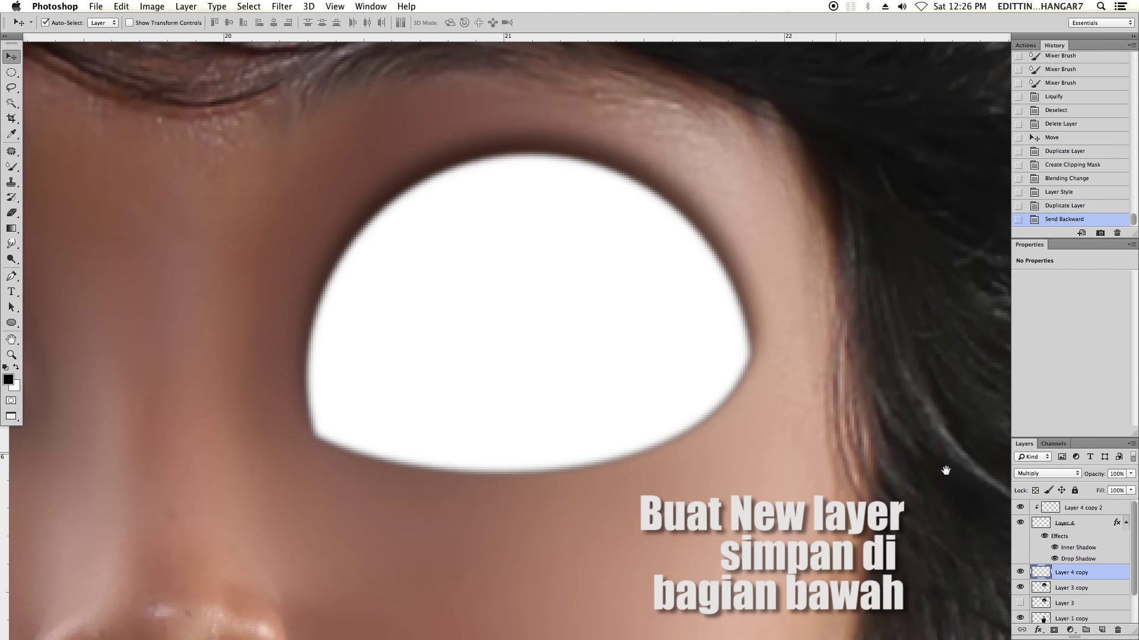
# Add an Outer Glow to Layer 4 copy with 7 px size and 48% opacity.
pyautogui.click(1038, 631)
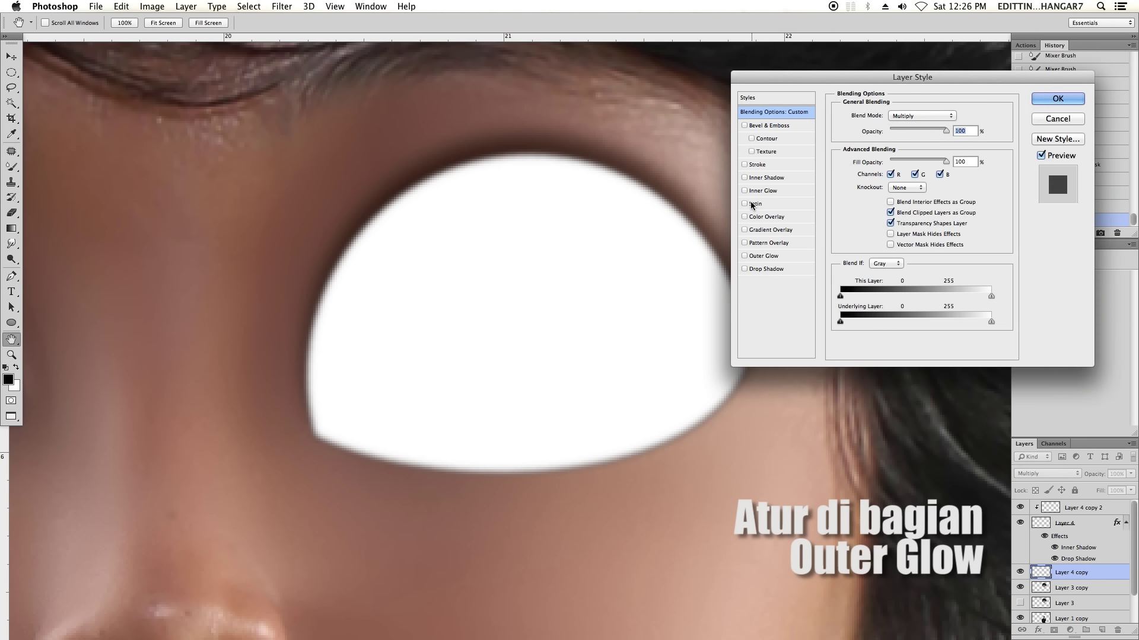
pyautogui.click(765, 256)
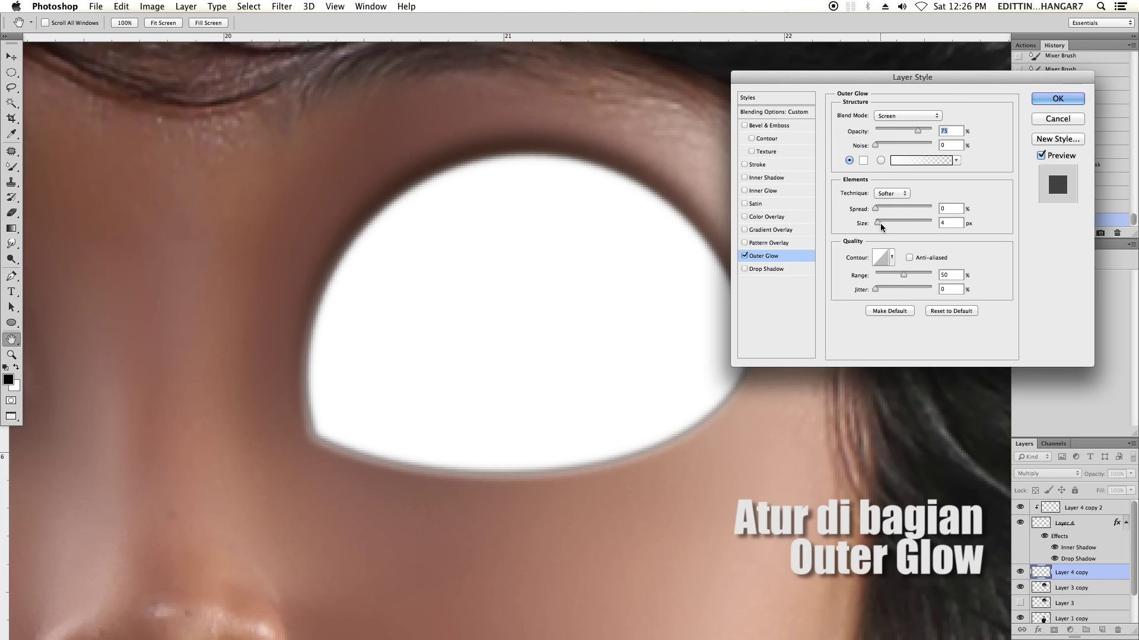
pyautogui.moveTo(877, 223); pyautogui.dragTo(879, 223)
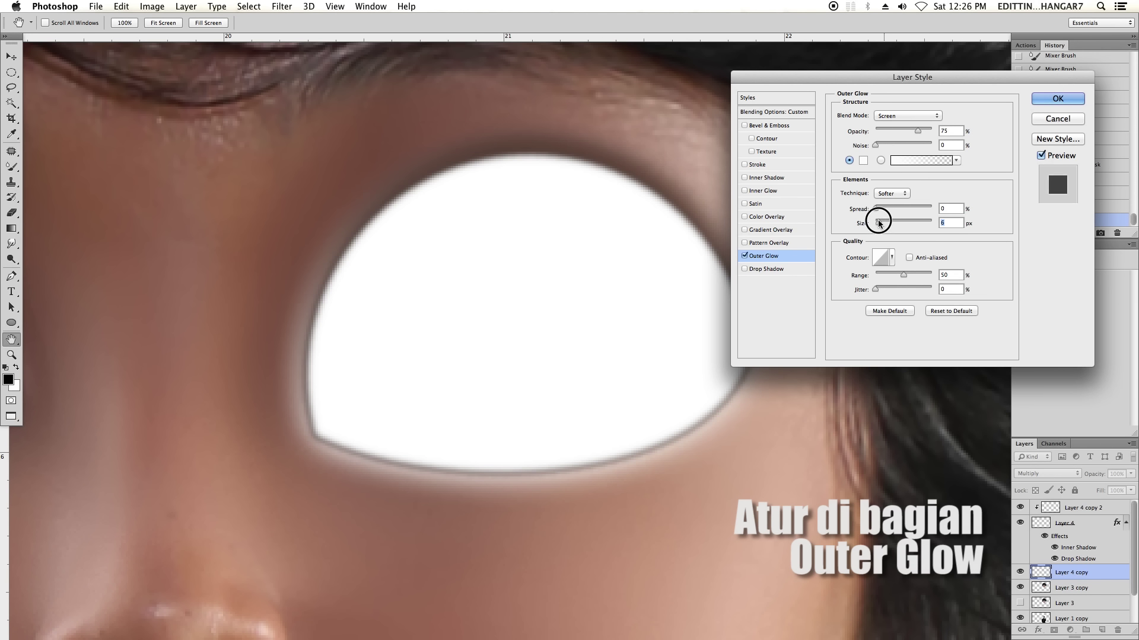
pyautogui.moveTo(879, 223); pyautogui.dragTo(881, 224)
pyautogui.click(941, 224)
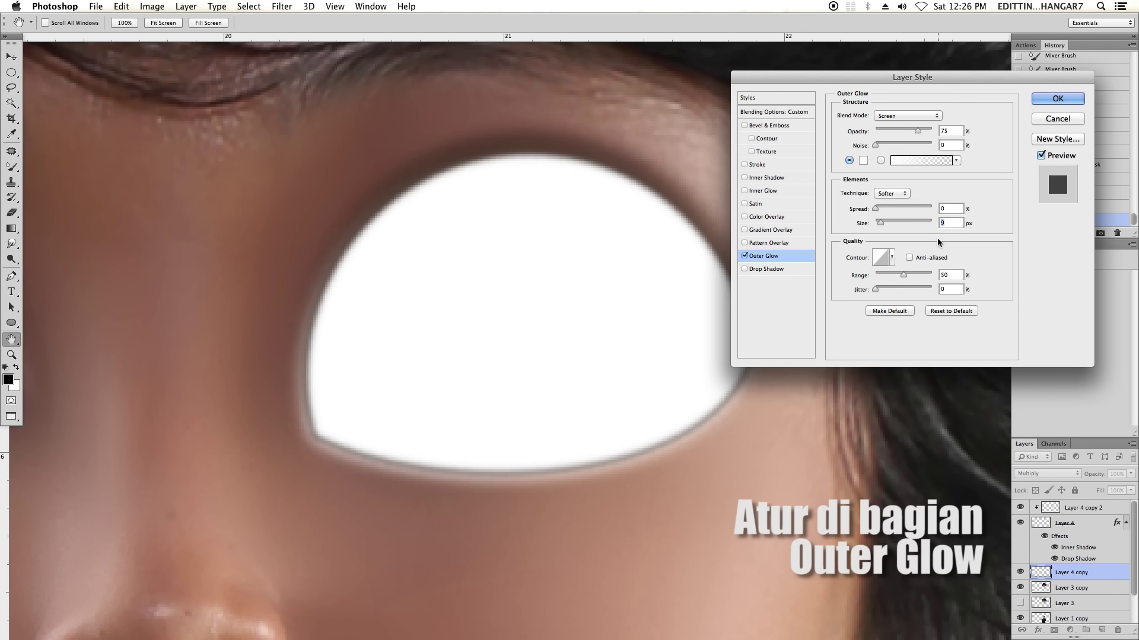
pyautogui.press('Down')
pyautogui.press('Down')
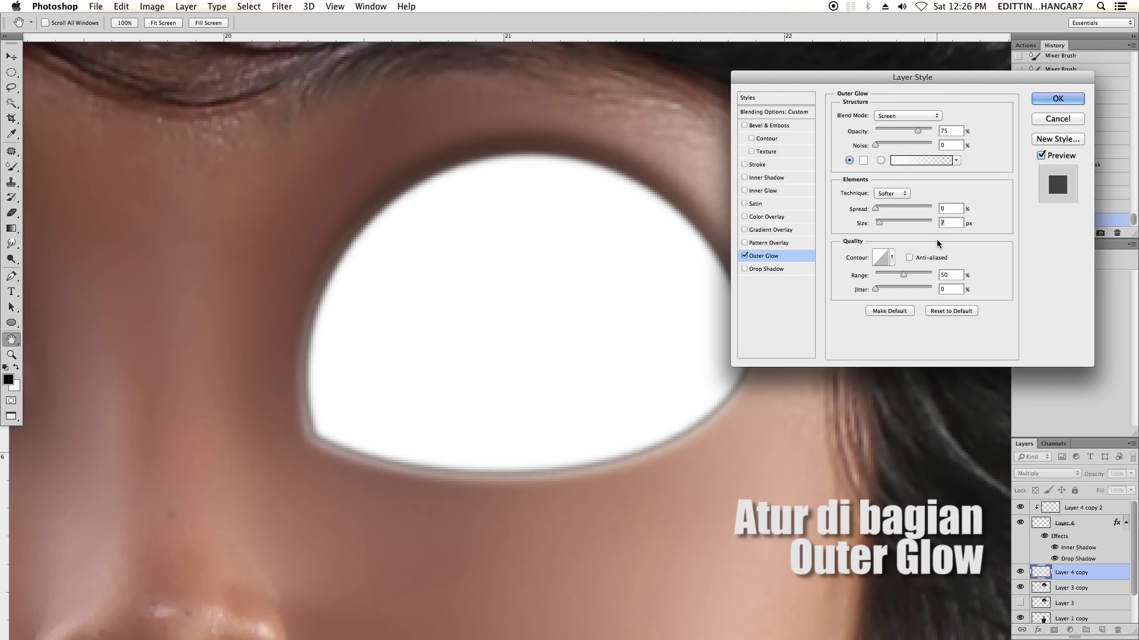
pyautogui.click(918, 131)
pyautogui.moveTo(920, 132); pyautogui.dragTo(902, 132)
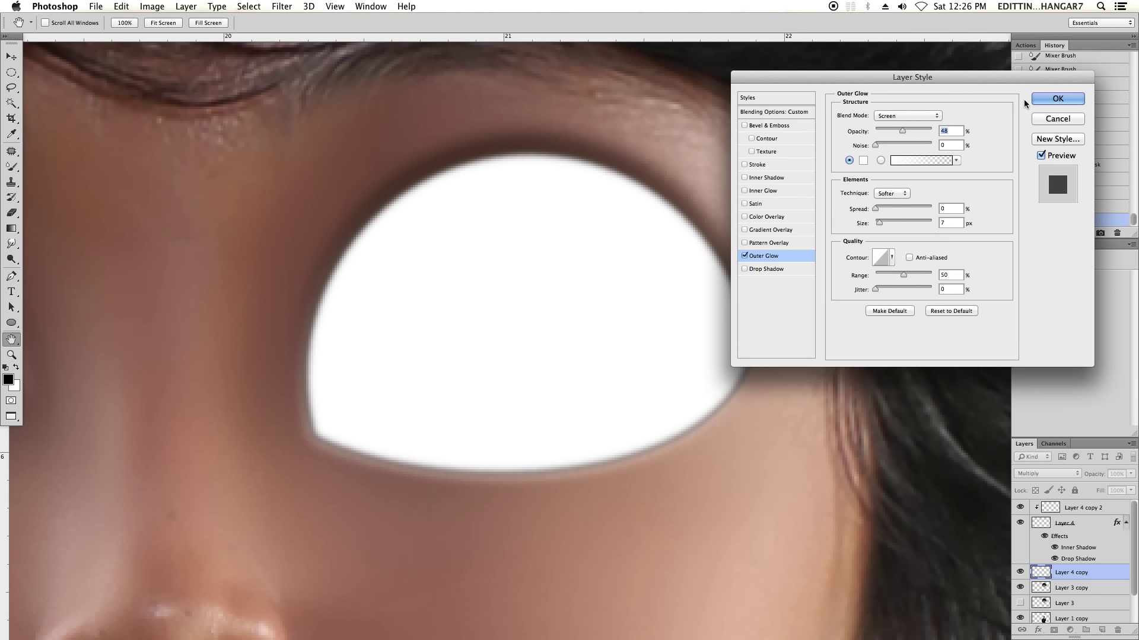
pyautogui.click(1057, 98)
pyautogui.press('v')
pyautogui.press('super+minus')
pyautogui.press('super+minus')
pyautogui.press('super+minus')
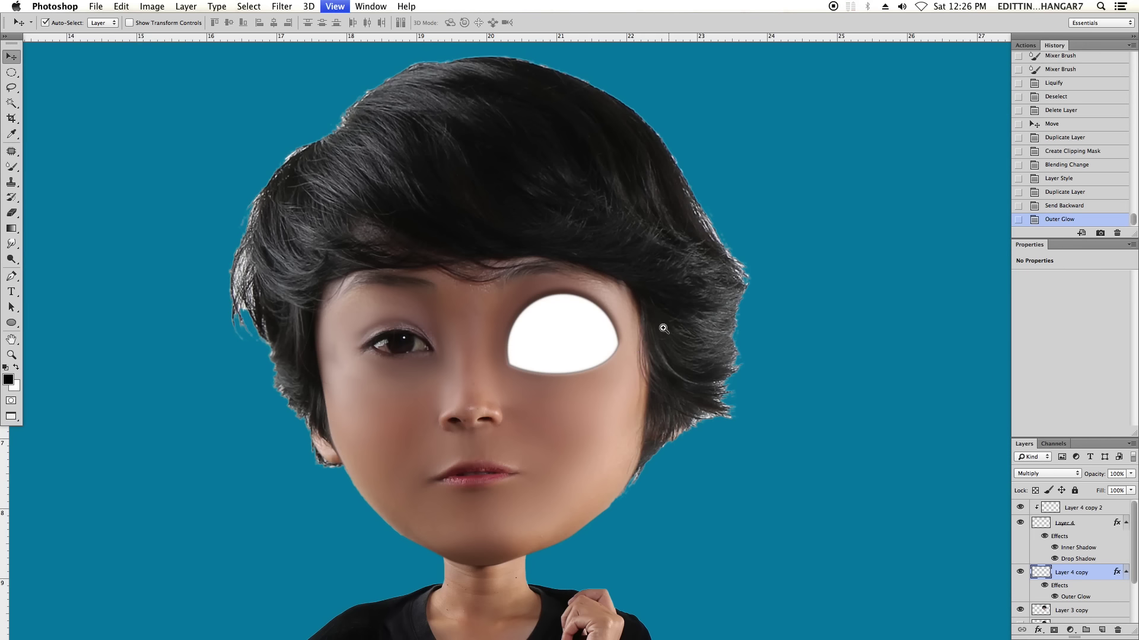
# Zoom in on the right eye shape and select Layer 4 copy 2.
pyautogui.click(656, 344)
pyautogui.click(643, 237)
pyautogui.click(782, 280)
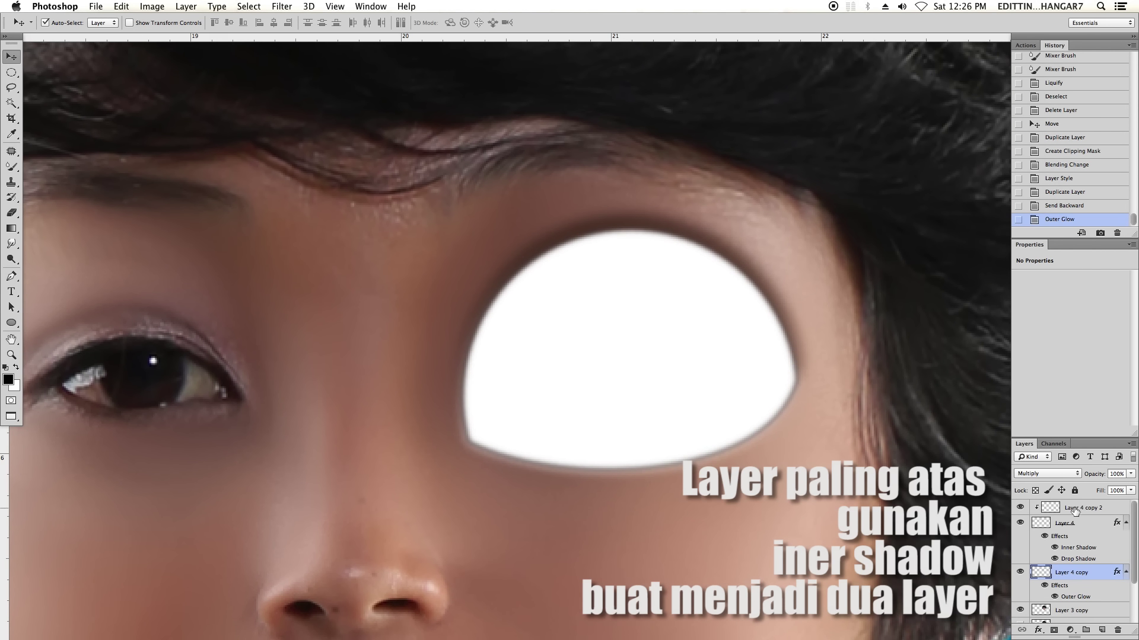
pyautogui.click(1062, 511)
pyautogui.click(1019, 509)
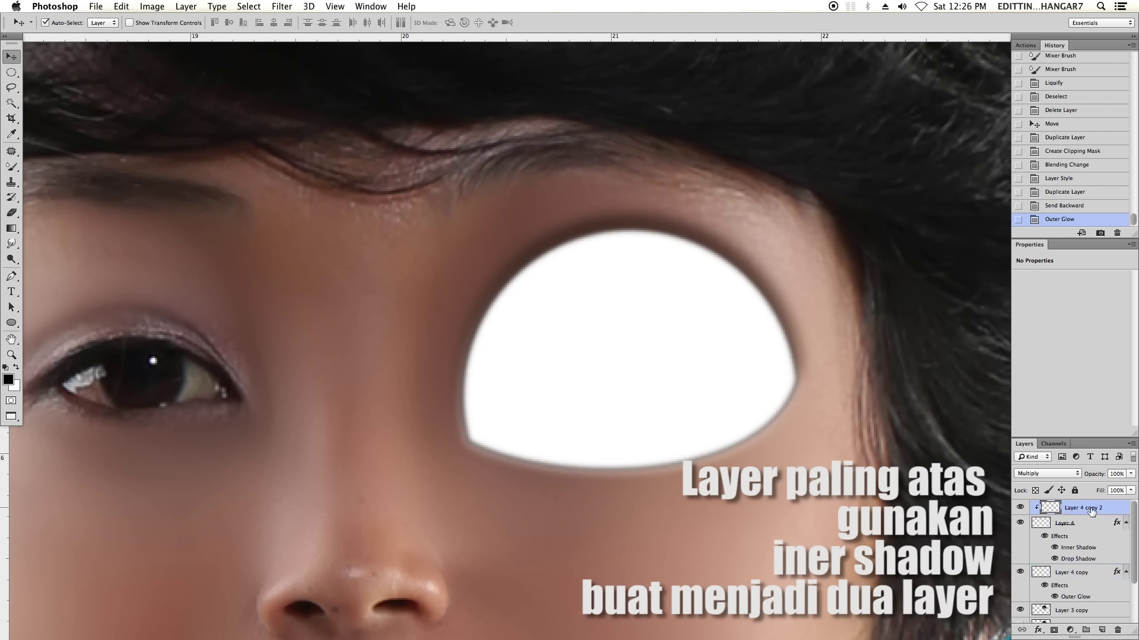
pyautogui.click(1073, 512)
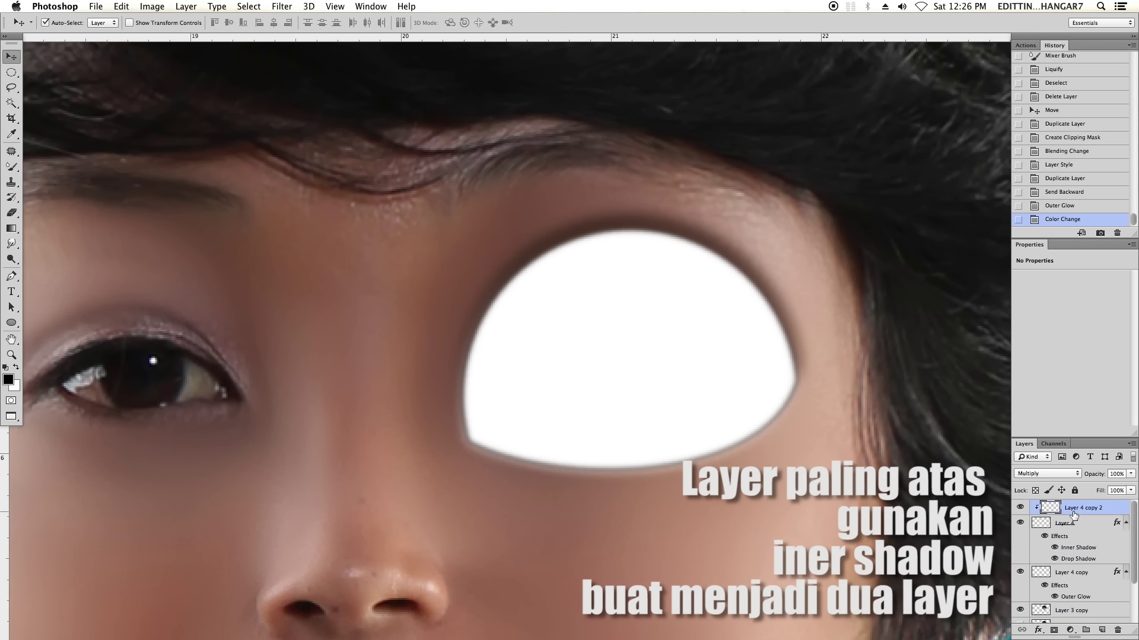
# Add an Inner Shadow with its own 123° angle, 16 px distance, 18 px size, 50% opacity.
pyautogui.doubleClick(1115, 513)
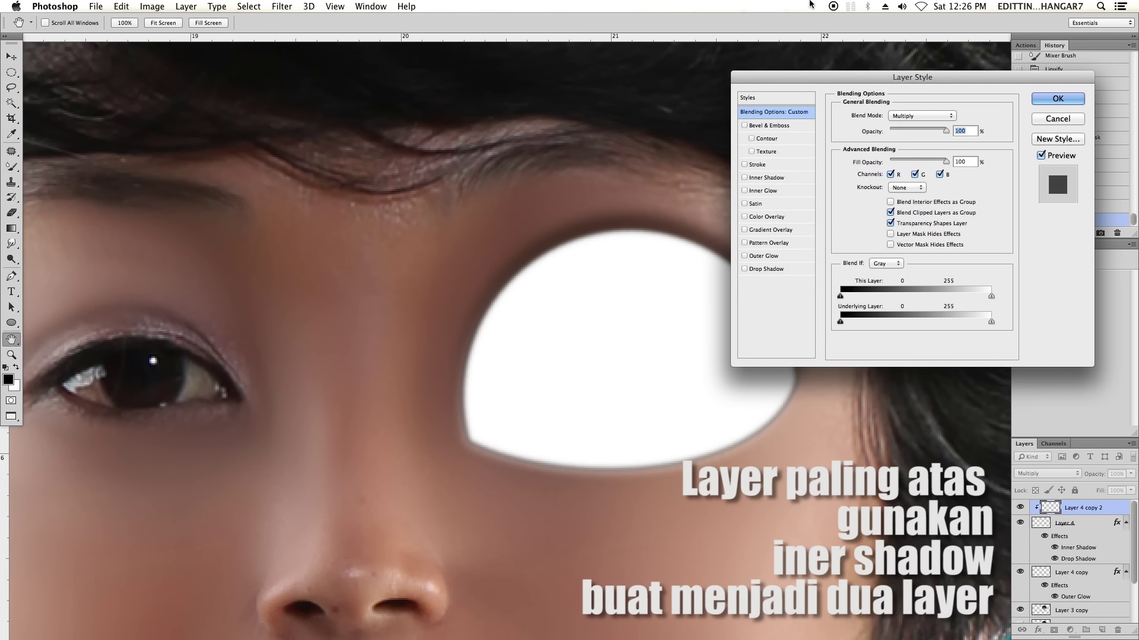
pyautogui.click(767, 178)
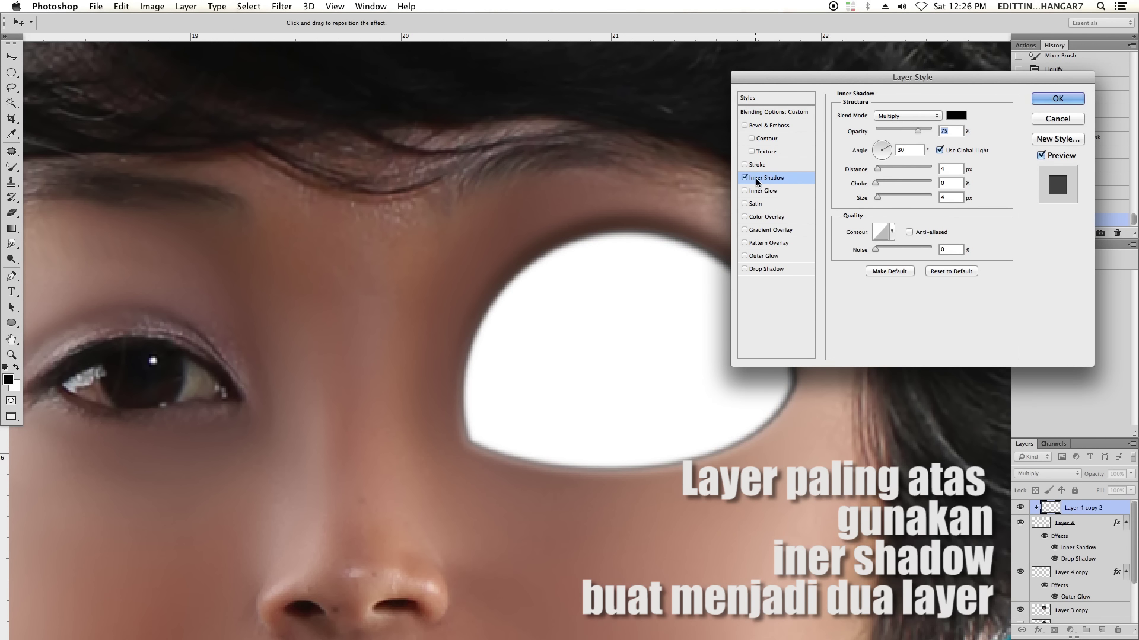
pyautogui.click(940, 151)
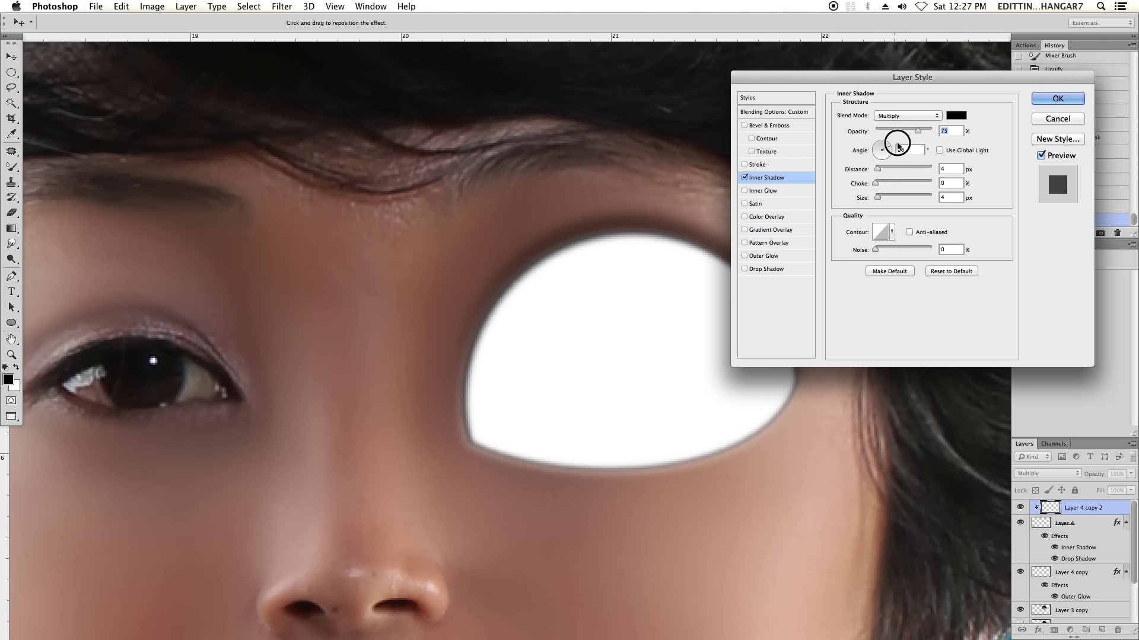
pyautogui.moveTo(888, 154)
pyautogui.mouseDown()
pyautogui.moveTo(877, 143)
pyautogui.moveTo(886, 169)
pyautogui.mouseUp()
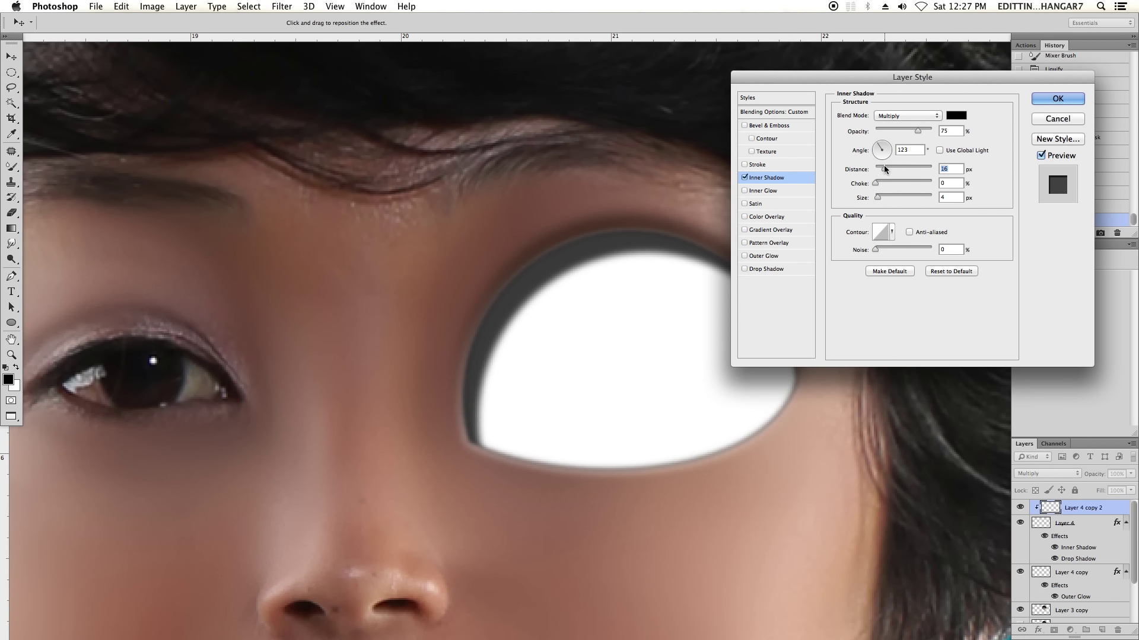
pyautogui.moveTo(952, 131); pyautogui.dragTo(928, 132)
pyautogui.write('40')
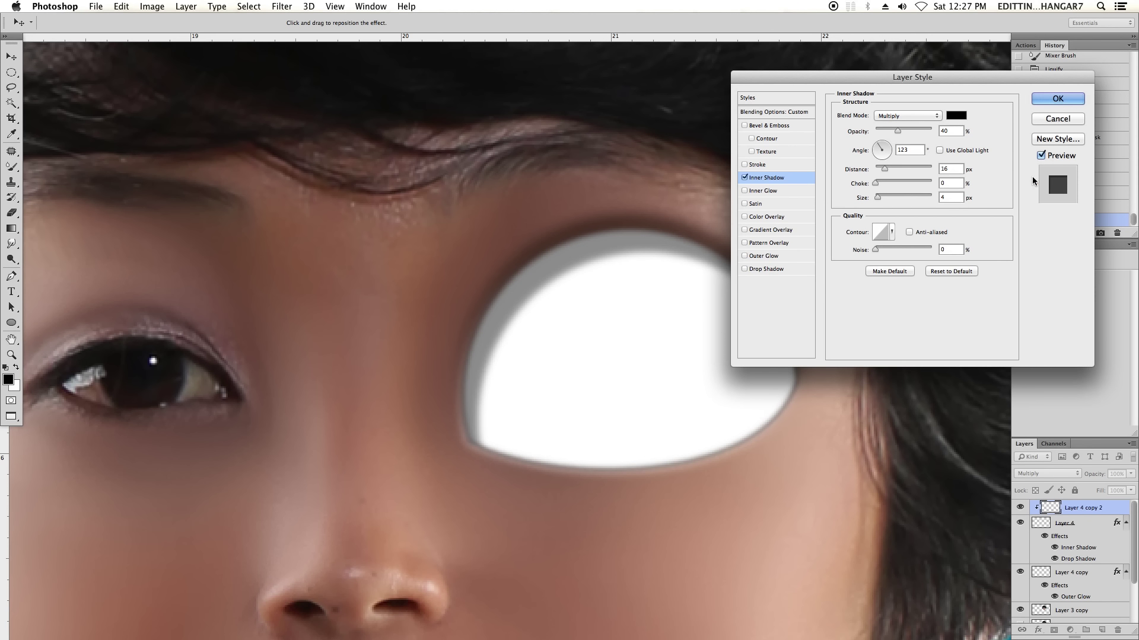
pyautogui.moveTo(882, 199); pyautogui.dragTo(882, 197)
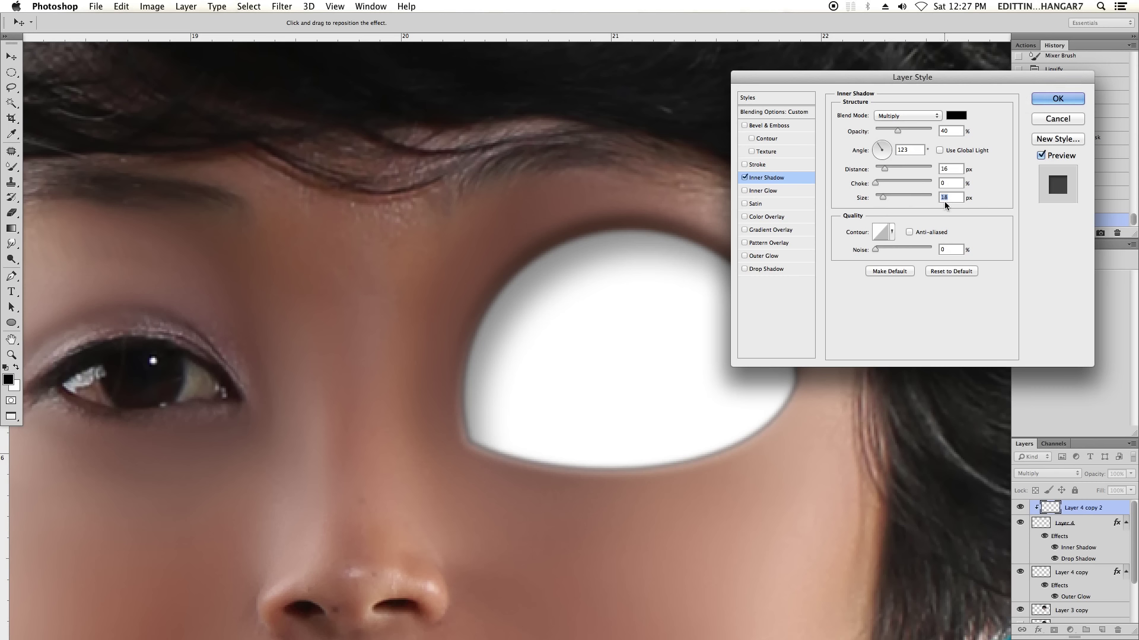
pyautogui.doubleClick(947, 132)
pyautogui.write('50')
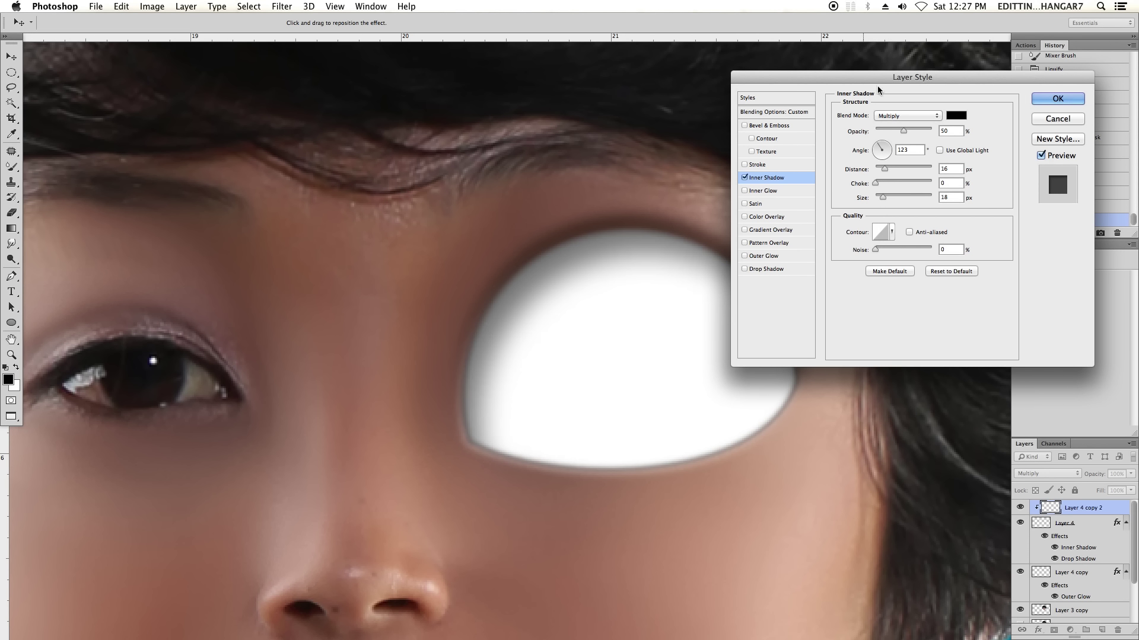
pyautogui.click(1043, 100)
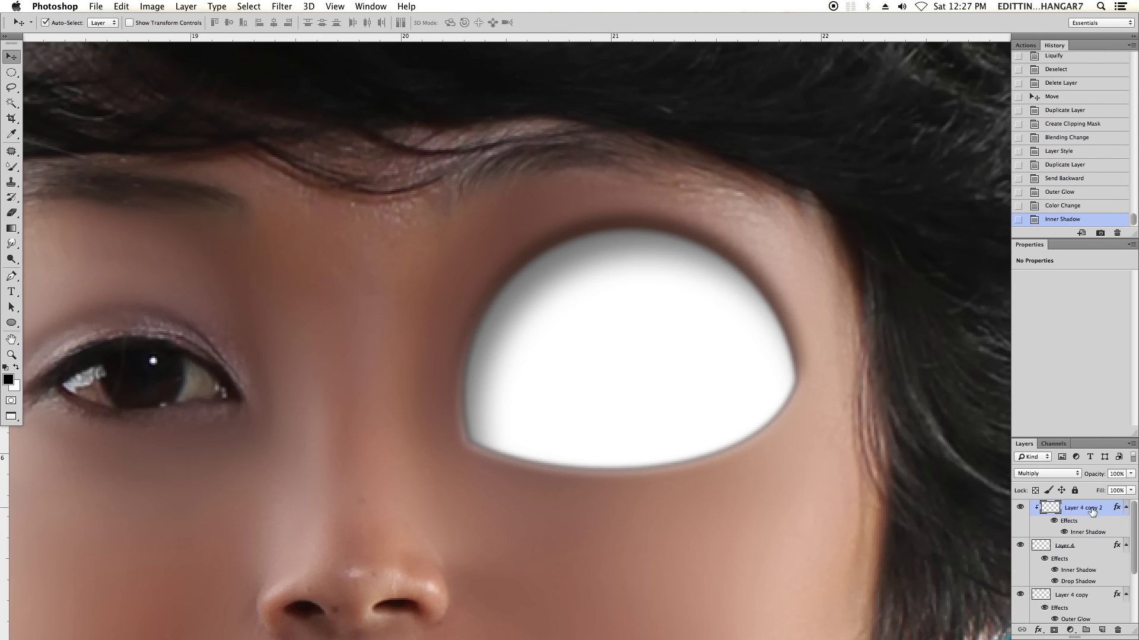
# Duplicate the eye's inner-shadow layer, keeping the copy's name unchanged.
pyautogui.moveTo(1091, 511); pyautogui.dragTo(1101, 630)
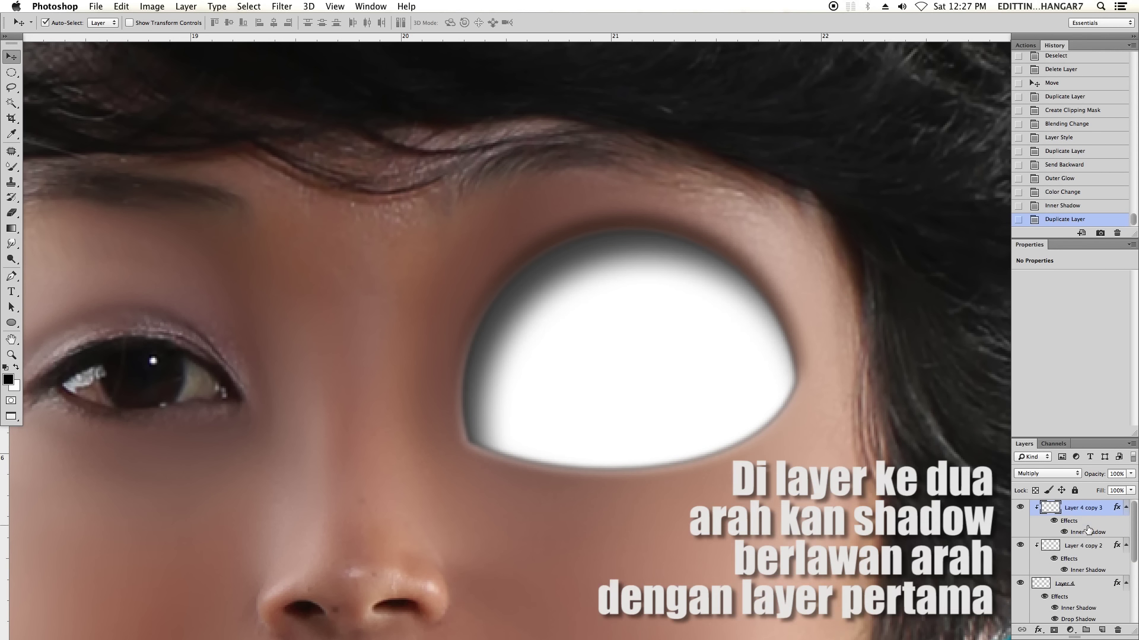
pyautogui.doubleClick(1090, 517)
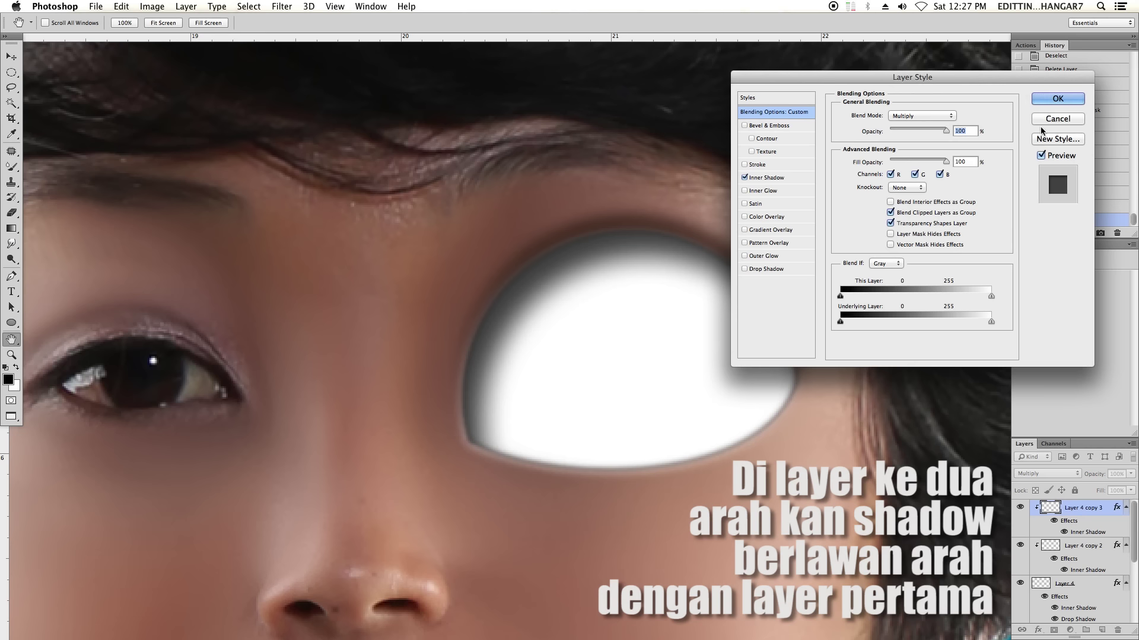
pyautogui.click(1053, 117)
pyautogui.doubleClick(1096, 547)
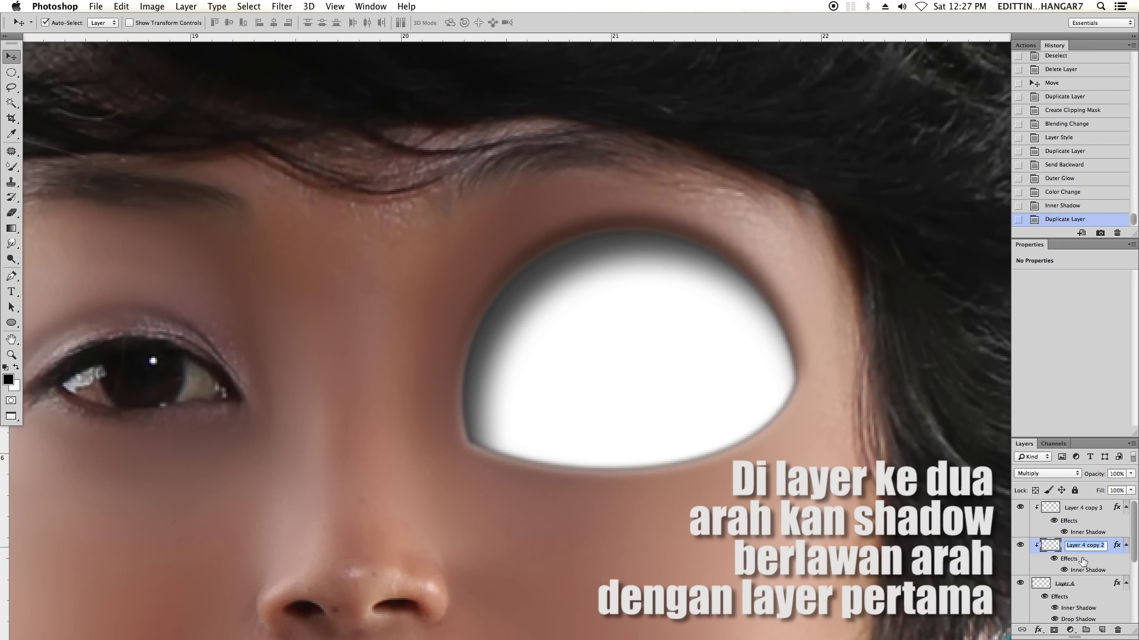
pyautogui.press('Return')
# Reverse the copy's inner shadow to about -12°, distance 46, size 62, opacity 39%.
pyautogui.doubleClick(1103, 560)
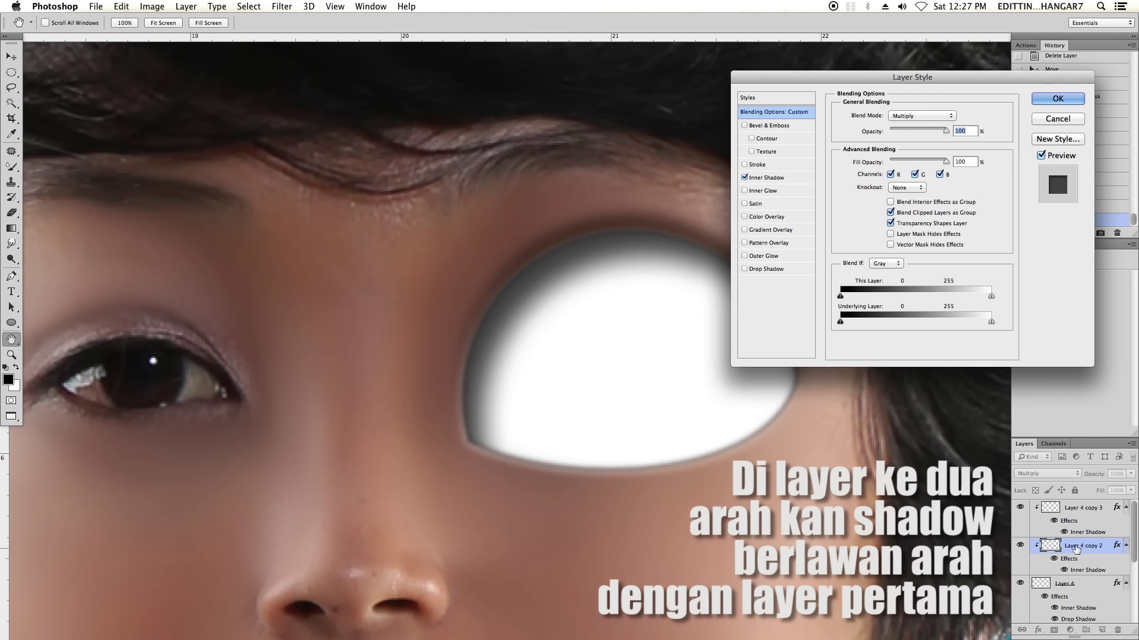
pyautogui.click(788, 181)
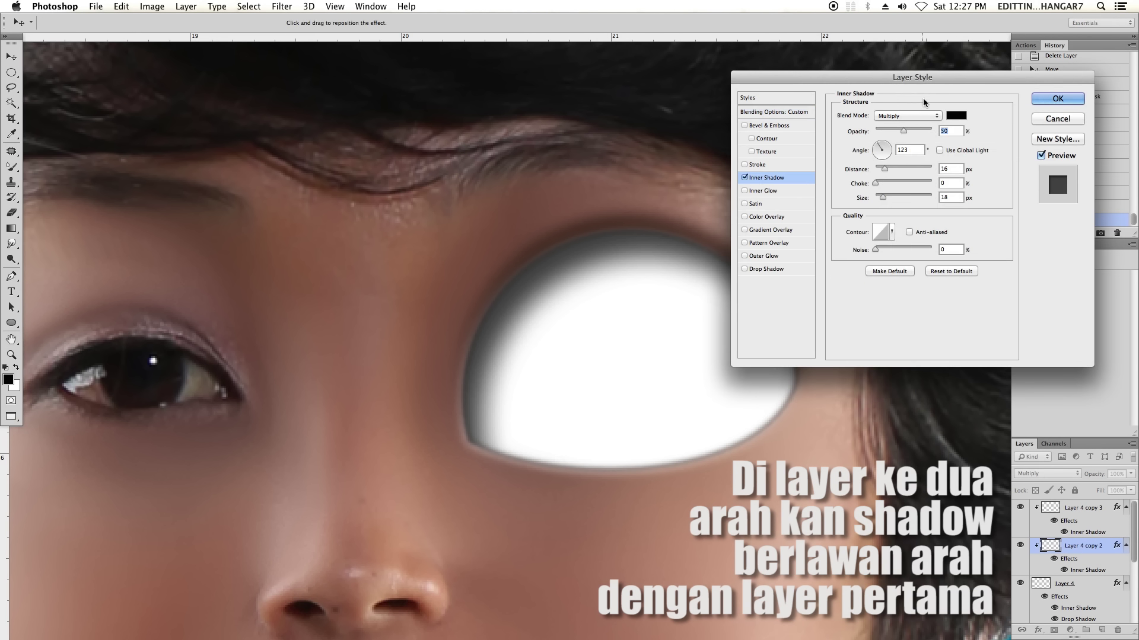
pyautogui.moveTo(875, 145); pyautogui.dragTo(899, 162)
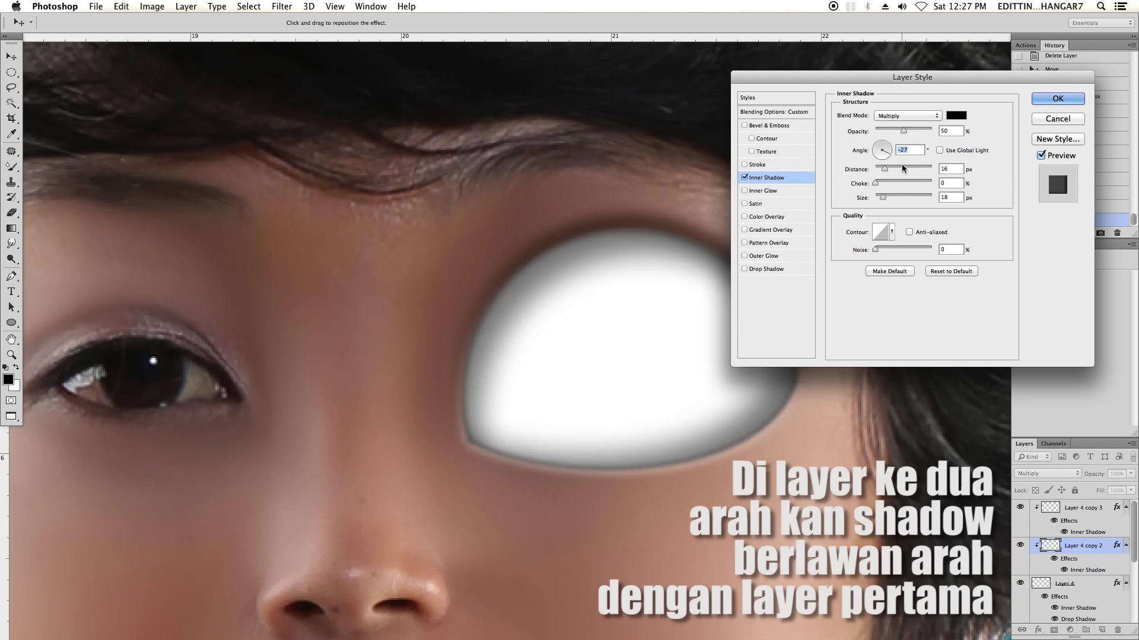
pyautogui.moveTo(889, 157); pyautogui.dragTo(883, 168)
pyautogui.moveTo(883, 87); pyautogui.dragTo(952, 77)
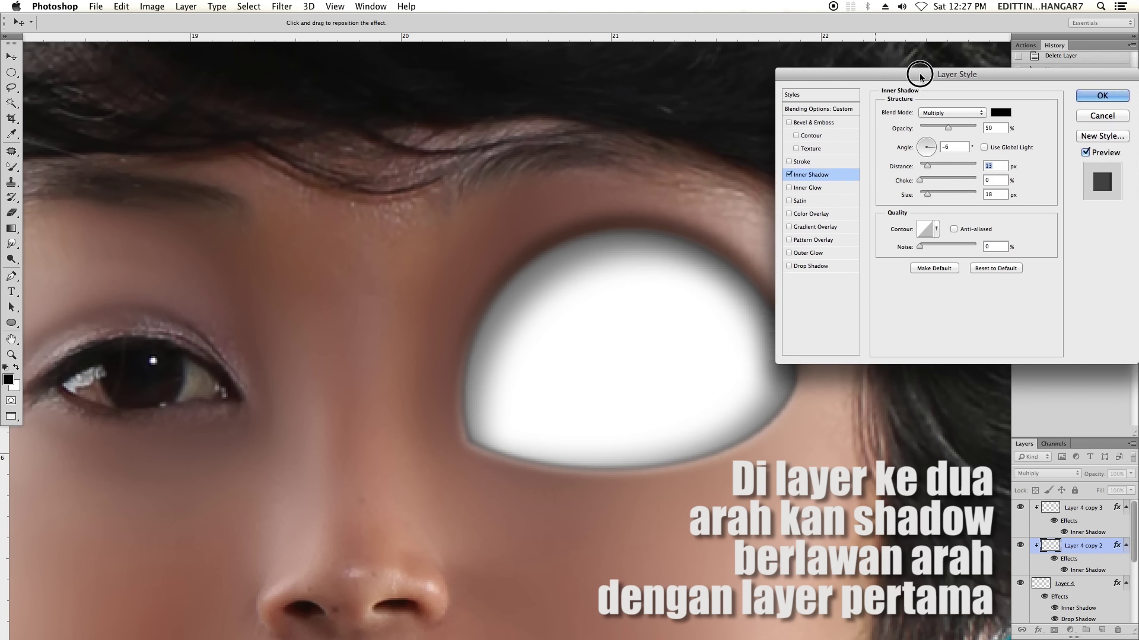
pyautogui.moveTo(783, 392)
pyautogui.mouseDown()
pyautogui.moveTo(679, 373)
pyautogui.moveTo(734, 377)
pyautogui.mouseUp()
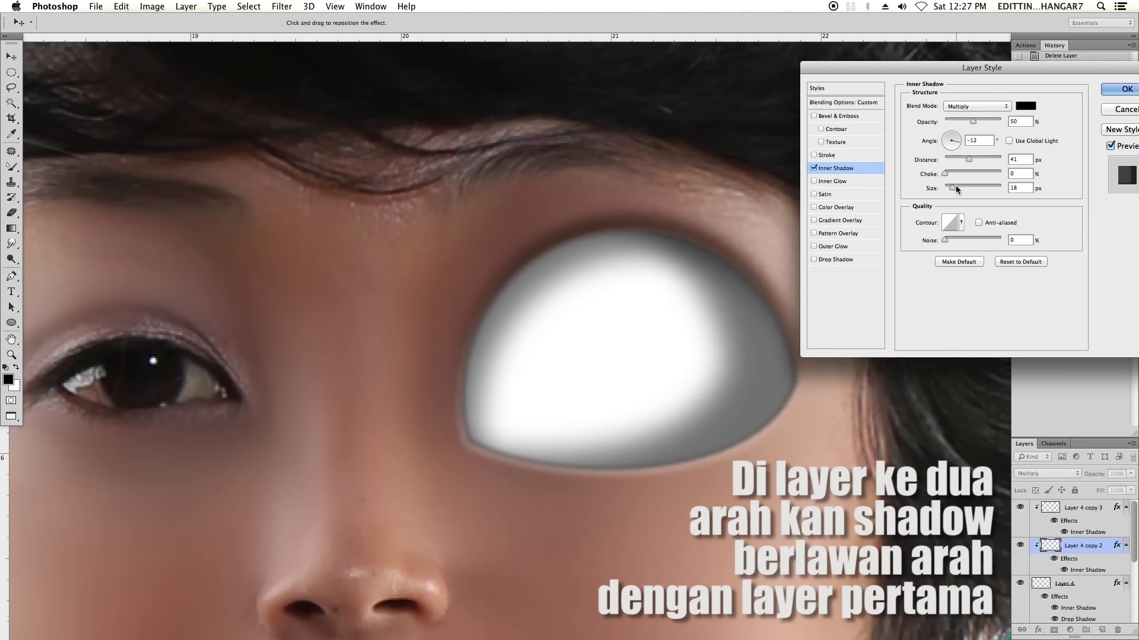
pyautogui.moveTo(955, 188); pyautogui.dragTo(962, 187)
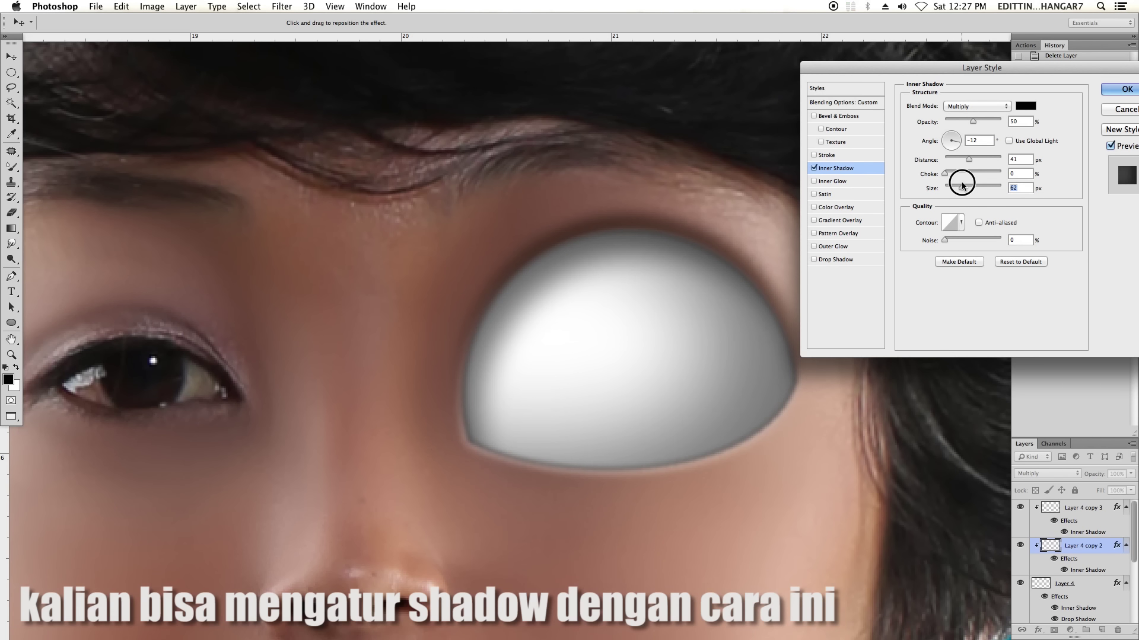
pyautogui.moveTo(747, 354)
pyautogui.mouseDown()
pyautogui.moveTo(727, 354)
pyautogui.moveTo(724, 386)
pyautogui.moveTo(753, 364)
pyautogui.moveTo(727, 399)
pyautogui.moveTo(708, 354)
pyautogui.moveTo(729, 381)
pyautogui.moveTo(734, 356)
pyautogui.moveTo(679, 376)
pyautogui.moveTo(746, 384)
pyautogui.moveTo(714, 362)
pyautogui.moveTo(743, 364)
pyautogui.mouseUp()
pyautogui.moveTo(972, 122); pyautogui.dragTo(965, 121)
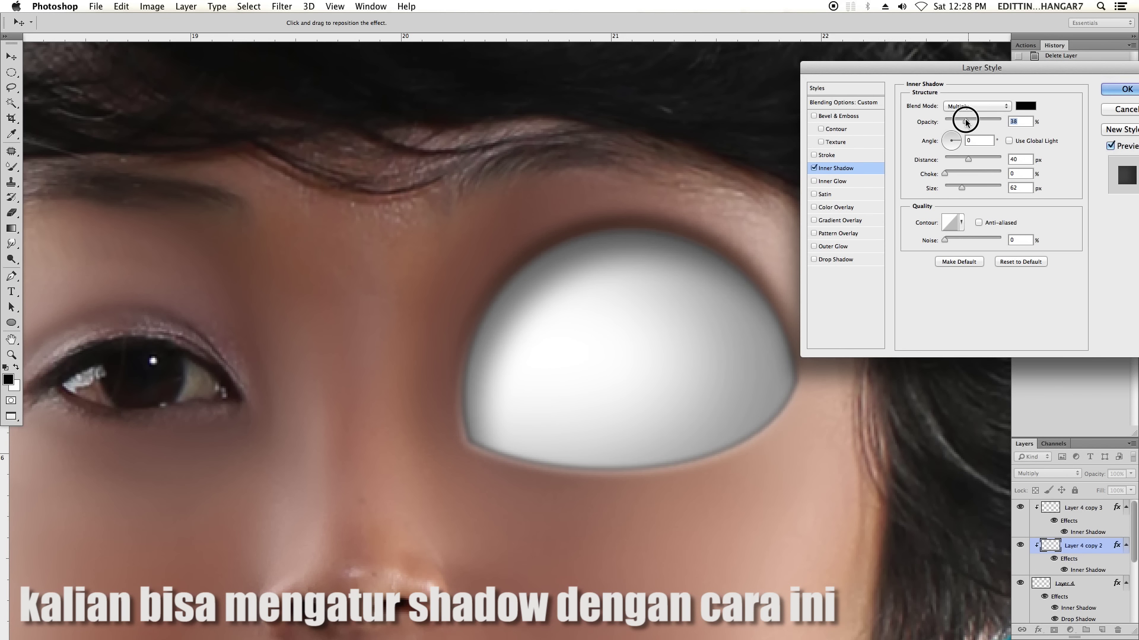
pyautogui.moveTo(735, 386)
pyautogui.mouseDown()
pyautogui.moveTo(727, 402)
pyautogui.moveTo(719, 368)
pyautogui.moveTo(708, 410)
pyautogui.moveTo(682, 384)
pyautogui.moveTo(621, 389)
pyautogui.moveTo(768, 404)
pyautogui.moveTo(800, 376)
pyautogui.moveTo(701, 413)
pyautogui.moveTo(747, 425)
pyautogui.moveTo(704, 409)
pyautogui.moveTo(729, 384)
pyautogui.moveTo(698, 398)
pyautogui.moveTo(681, 390)
pyautogui.moveTo(721, 394)
pyautogui.mouseUp()
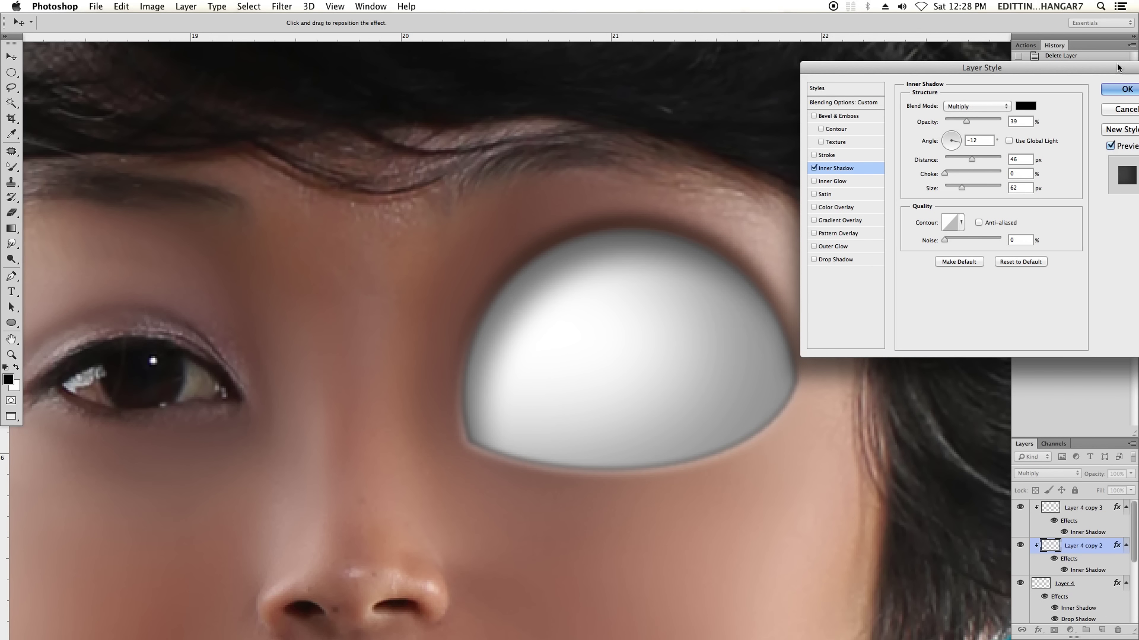
# Apply the reversed inner shadow and select the top eye layer, Layer 4 copy 3.
pyautogui.click(1116, 89)
pyautogui.scroll(-3, 614, 227)
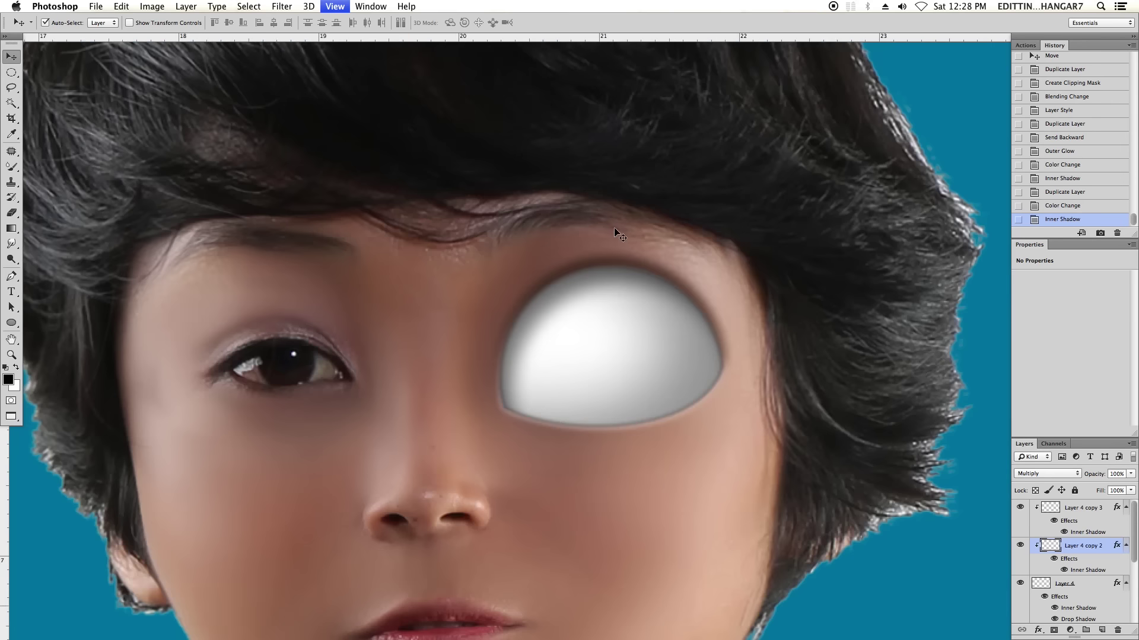
pyautogui.scroll(-5, 614, 227)
pyautogui.scroll(6, 693, 405)
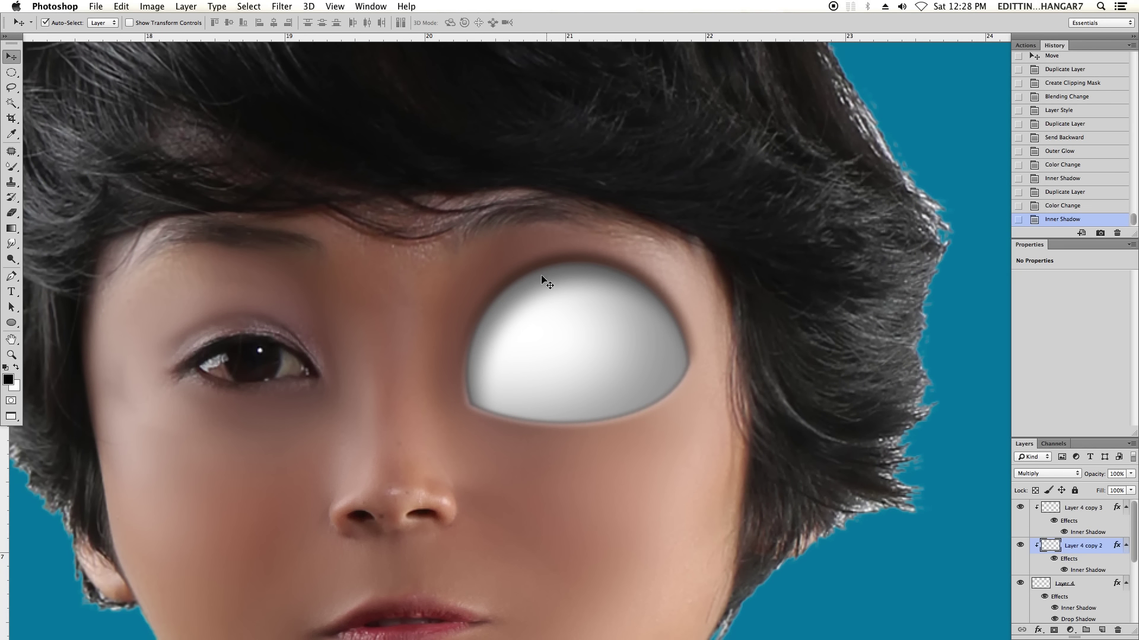
pyautogui.click(1130, 528)
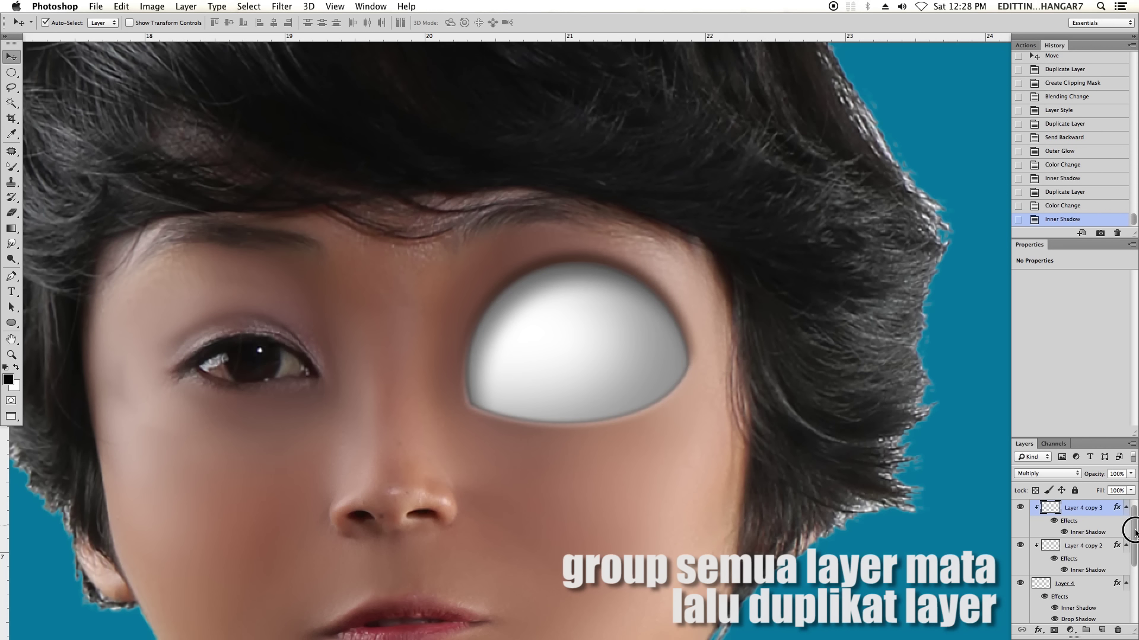
pyautogui.moveTo(1134, 532)
pyautogui.mouseDown()
pyautogui.moveTo(1127, 570)
pyautogui.moveTo(1133, 519)
pyautogui.mouseUp()
# Put all the selected eye layers into a new group, Group 1.
pyautogui.keyDown('shift'); pyautogui.click(1070, 565); pyautogui.keyUp('shift')
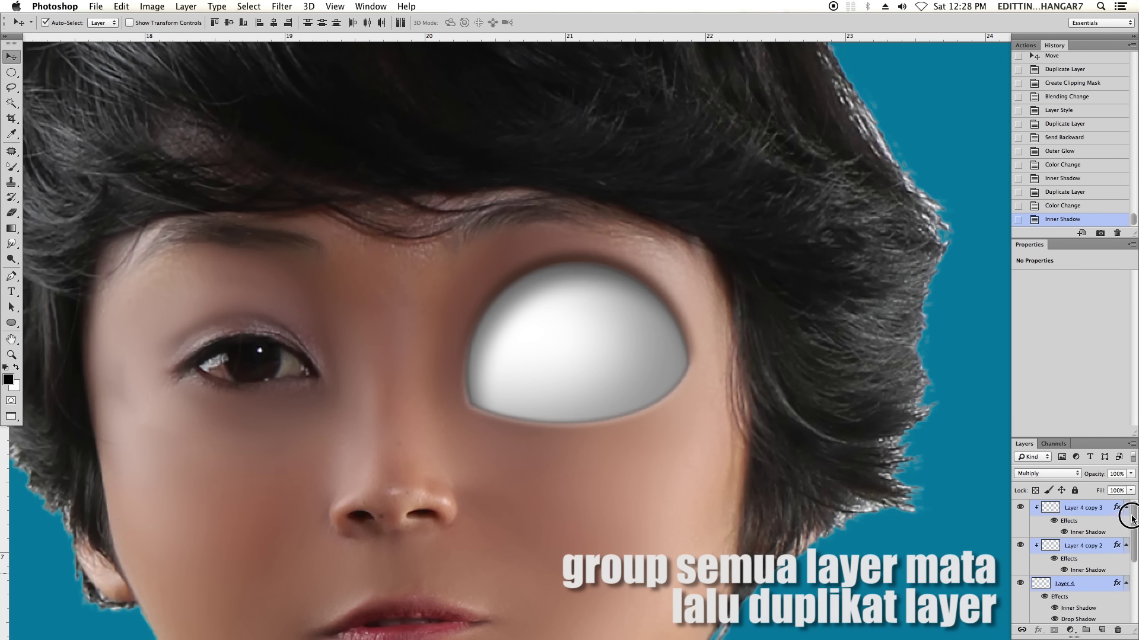
pyautogui.rightClick(1080, 507)
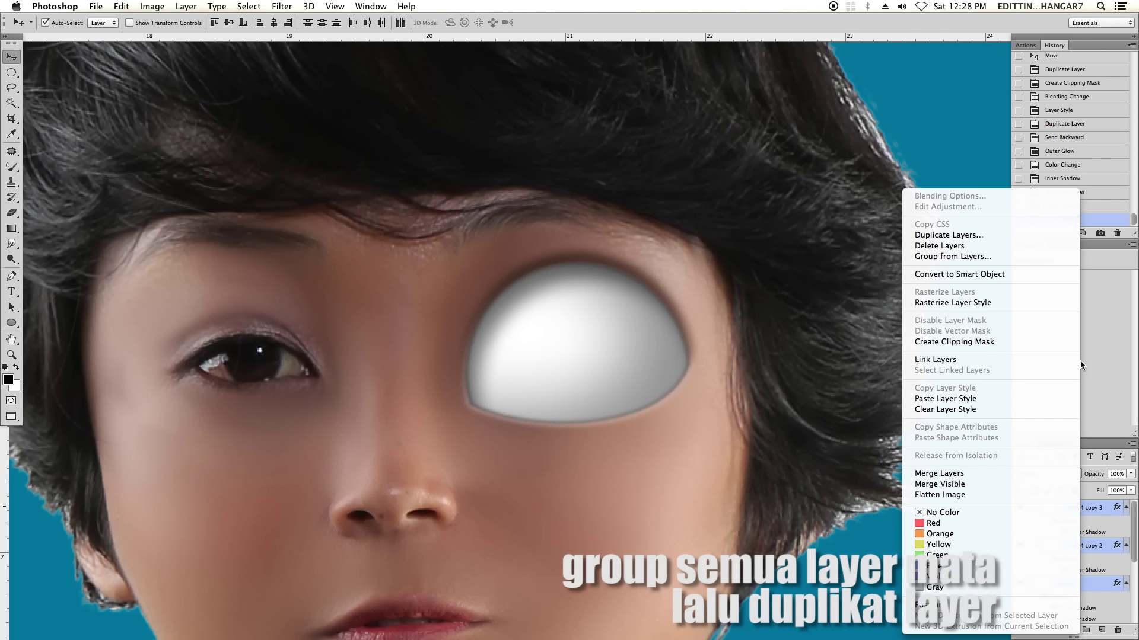
pyautogui.click(1006, 257)
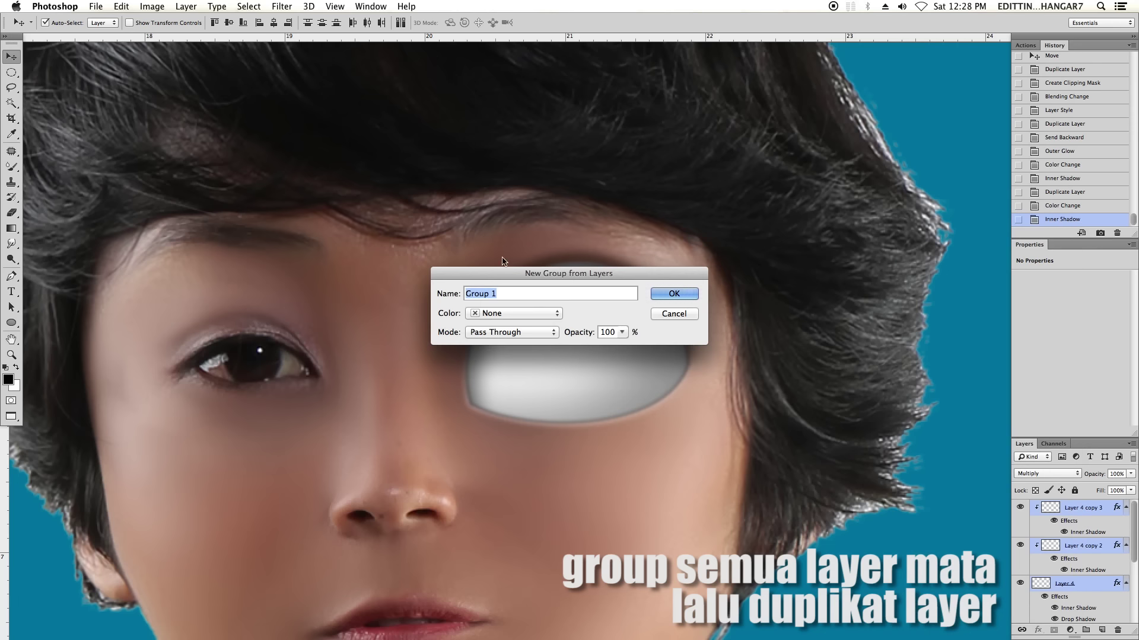
pyautogui.click(674, 294)
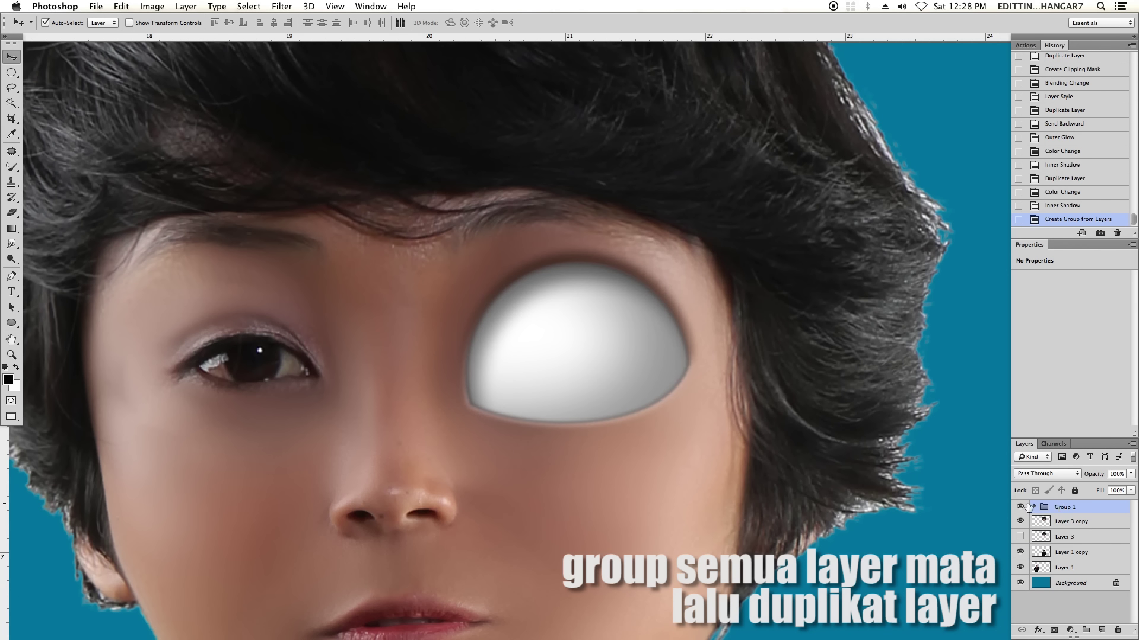
# Check the eye with the group hidden, then duplicate Group 1.
pyautogui.click(1019, 507)
pyautogui.press('super+0')
pyautogui.press('super+1')
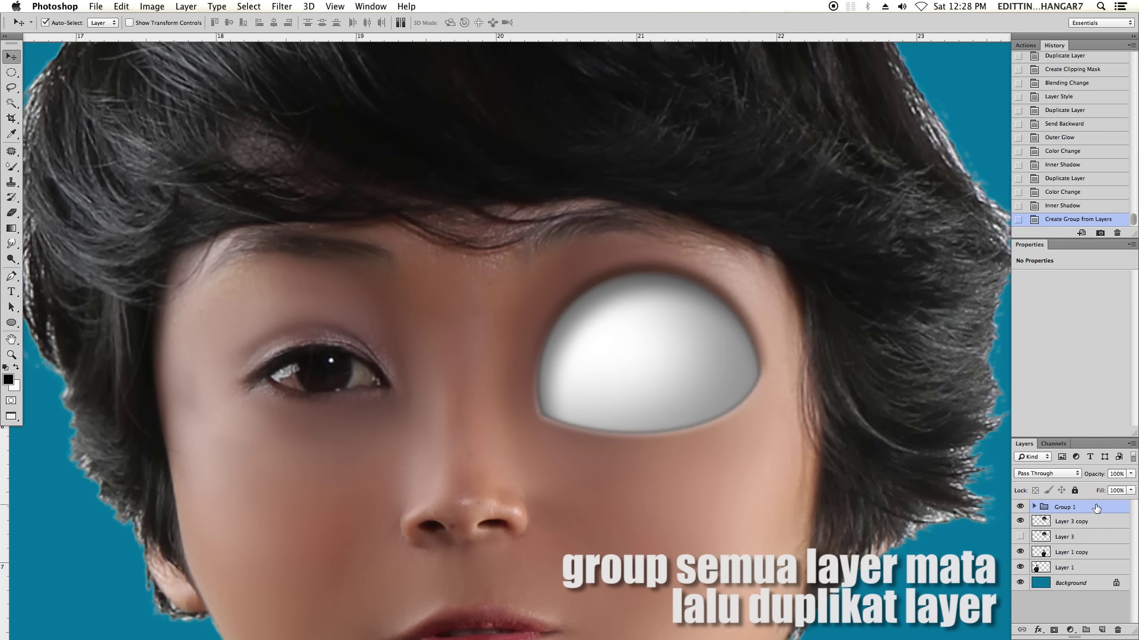
pyautogui.moveTo(1096, 508)
pyautogui.mouseDown()
pyautogui.moveTo(1072, 634)
pyautogui.moveTo(1101, 631)
pyautogui.mouseUp()
# Flip the duplicated eye group horizontally and move it over the boy's left eye.
pyautogui.press('super+t')
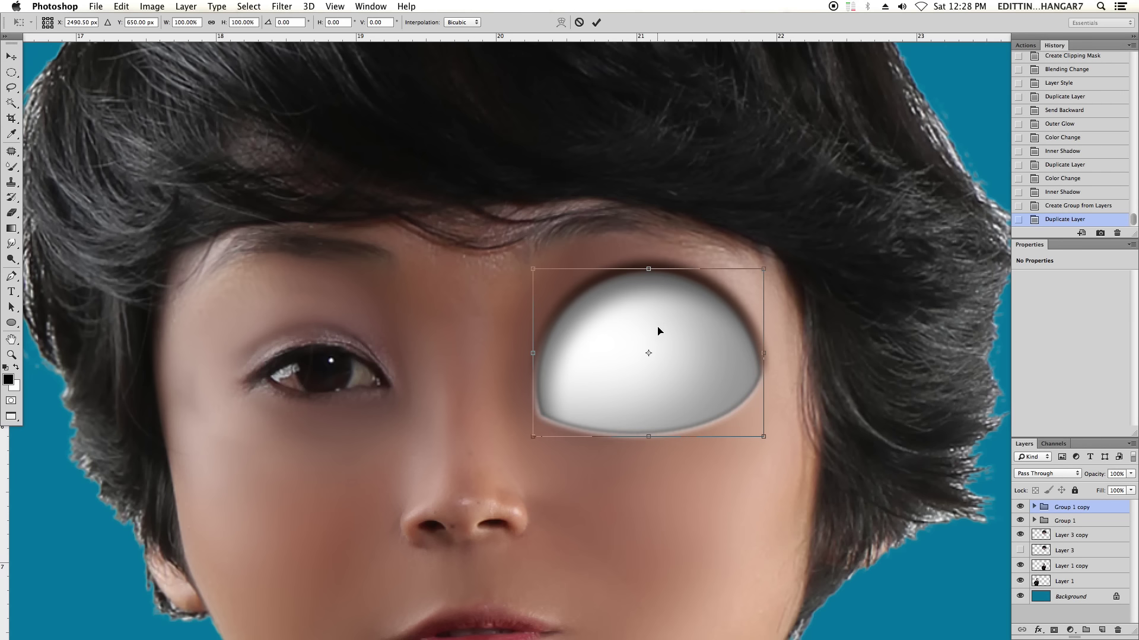
pyautogui.rightClick(658, 327)
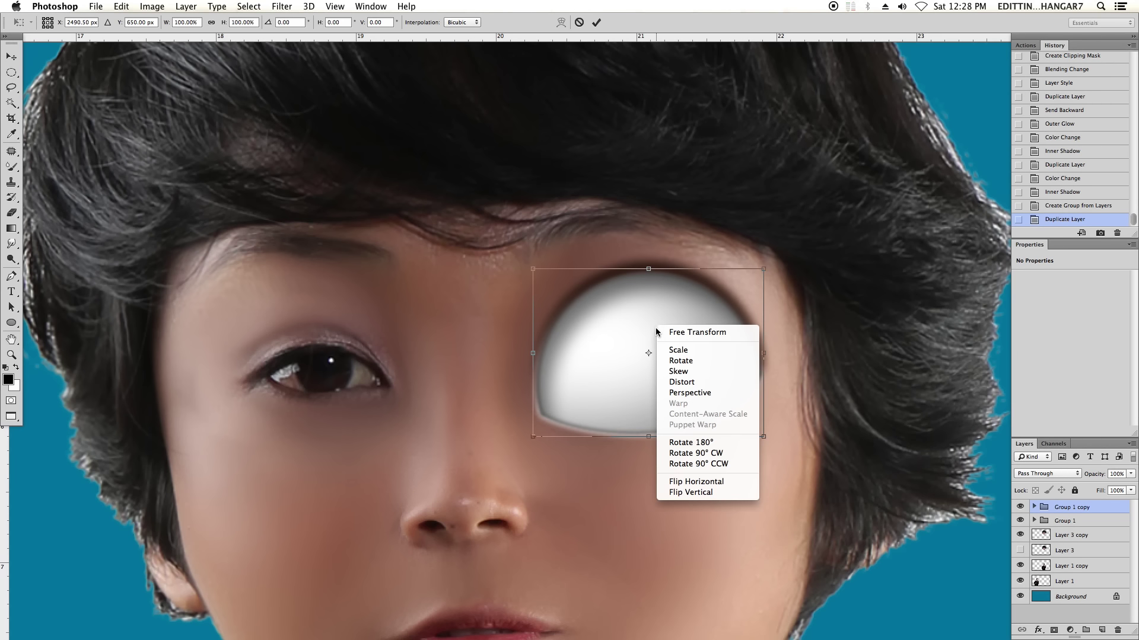
pyautogui.click(690, 482)
pyautogui.moveTo(691, 377)
pyautogui.mouseDown()
pyautogui.moveTo(343, 377)
pyautogui.moveTo(407, 380)
pyautogui.mouseUp()
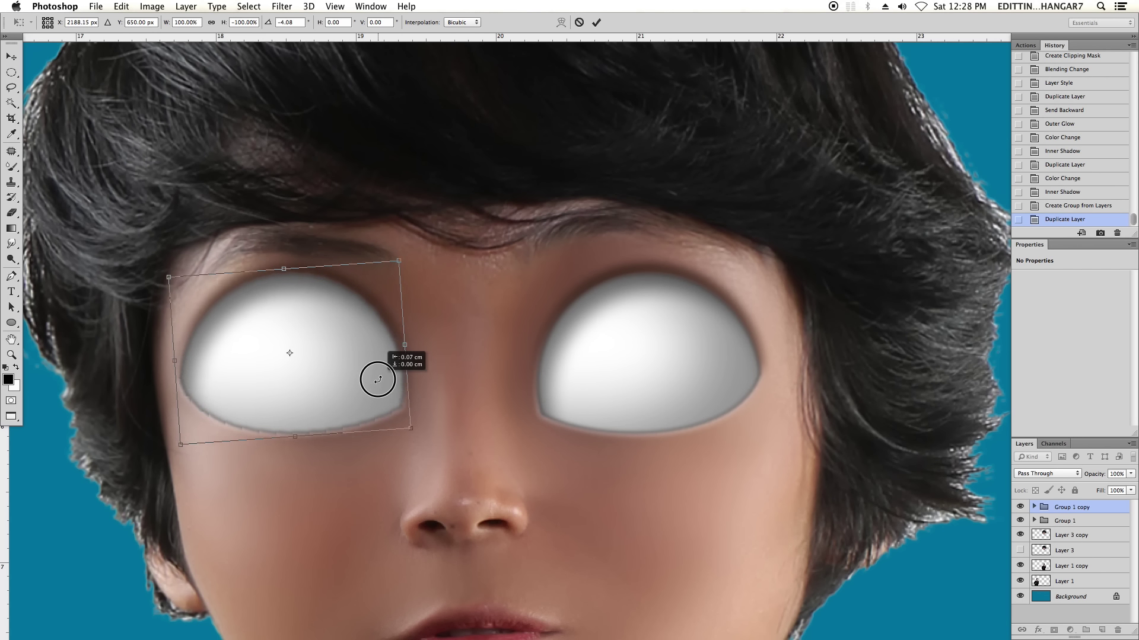
# Commit the mirrored eye, then move both eye groups slightly down together.
pyautogui.press('Return')
pyautogui.press('super+minus')
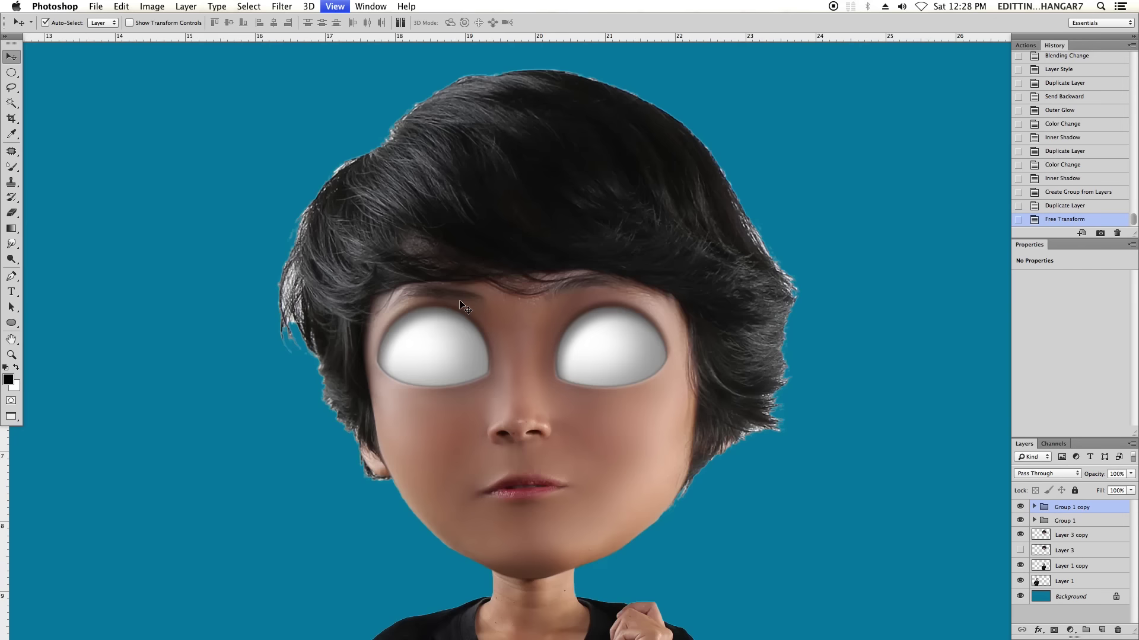
pyautogui.press('super+minus')
pyautogui.press('super+plus')
pyautogui.press('super+minus')
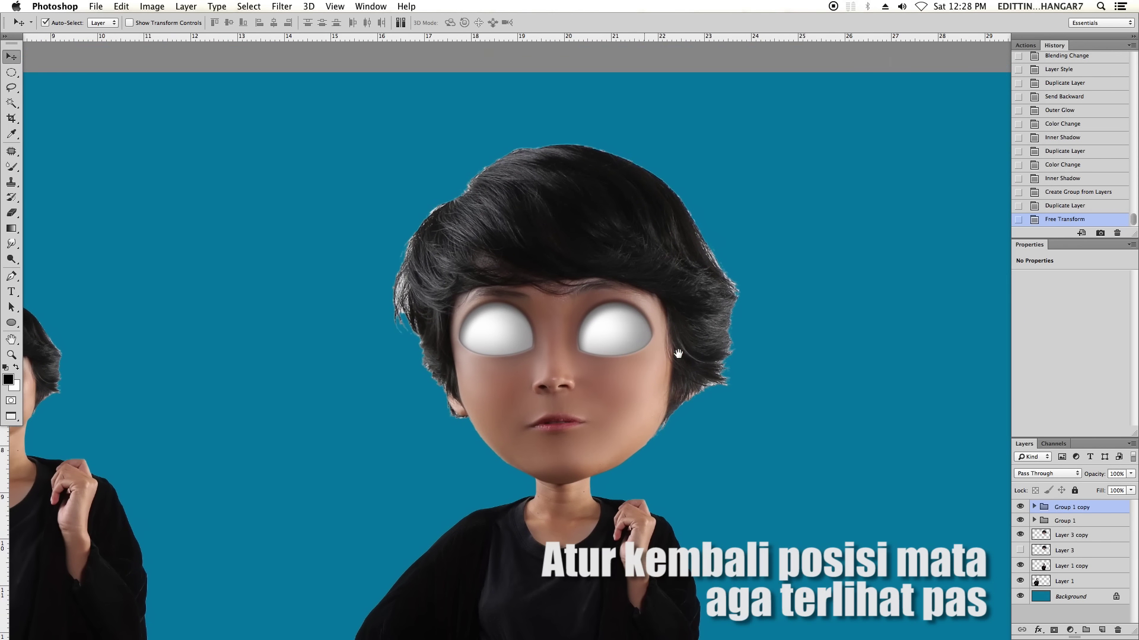
pyautogui.press('super+plus')
pyautogui.press('super+plus')
pyautogui.keyDown('shift'); pyautogui.click(1067, 521); pyautogui.keyUp('shift')
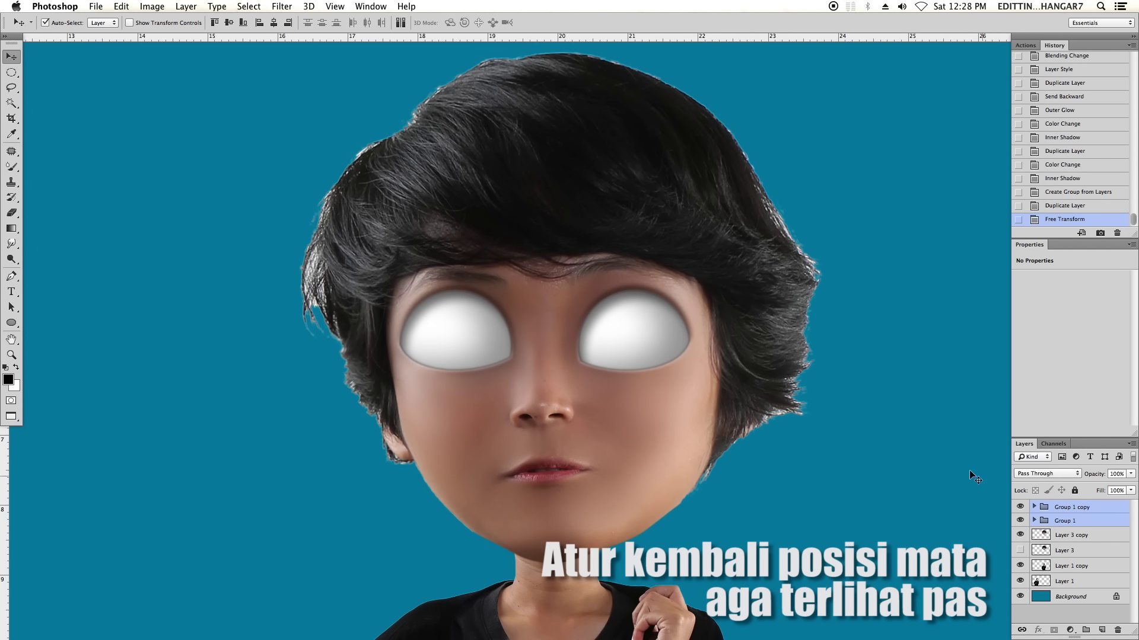
pyautogui.press('super+t')
pyautogui.moveTo(662, 338); pyautogui.dragTo(663, 346)
pyautogui.press('Return')
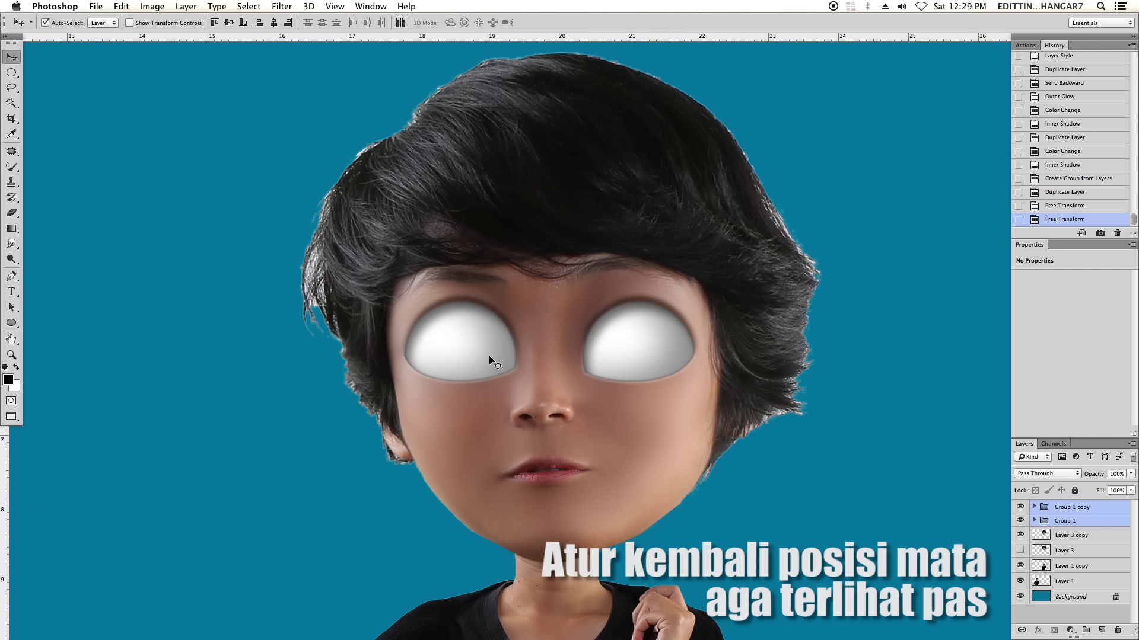
# Narrow the left eye, then narrow the right eye and nudge it 2 px right.
pyautogui.keyDown('super'); pyautogui.click(1067, 522); pyautogui.keyUp('super')
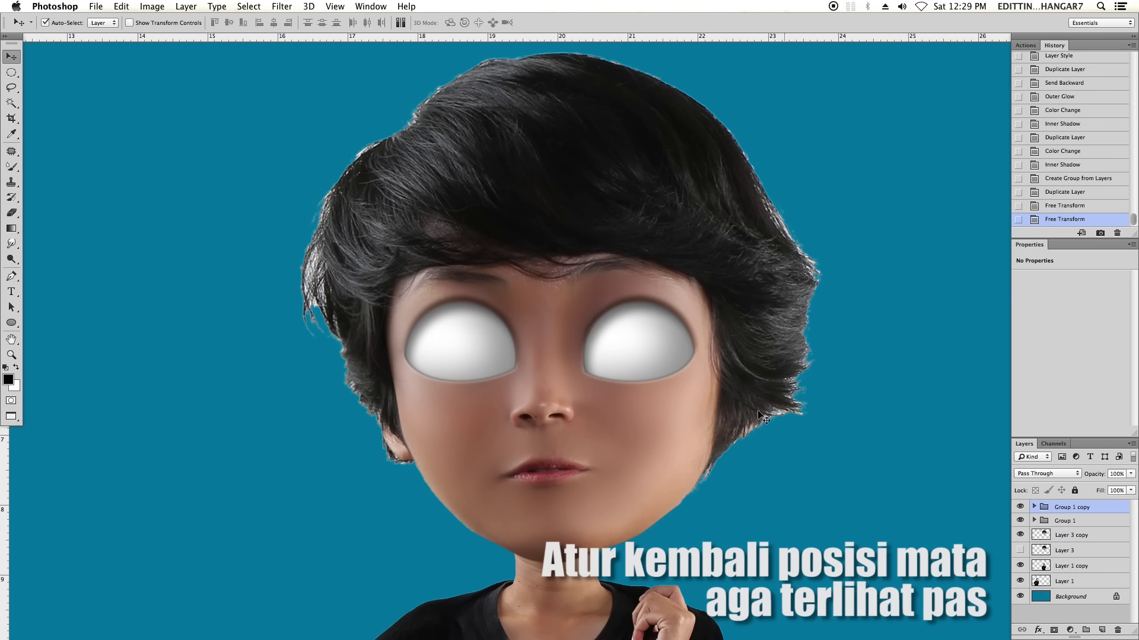
pyautogui.press('super+t')
pyautogui.moveTo(520, 341); pyautogui.dragTo(512, 341)
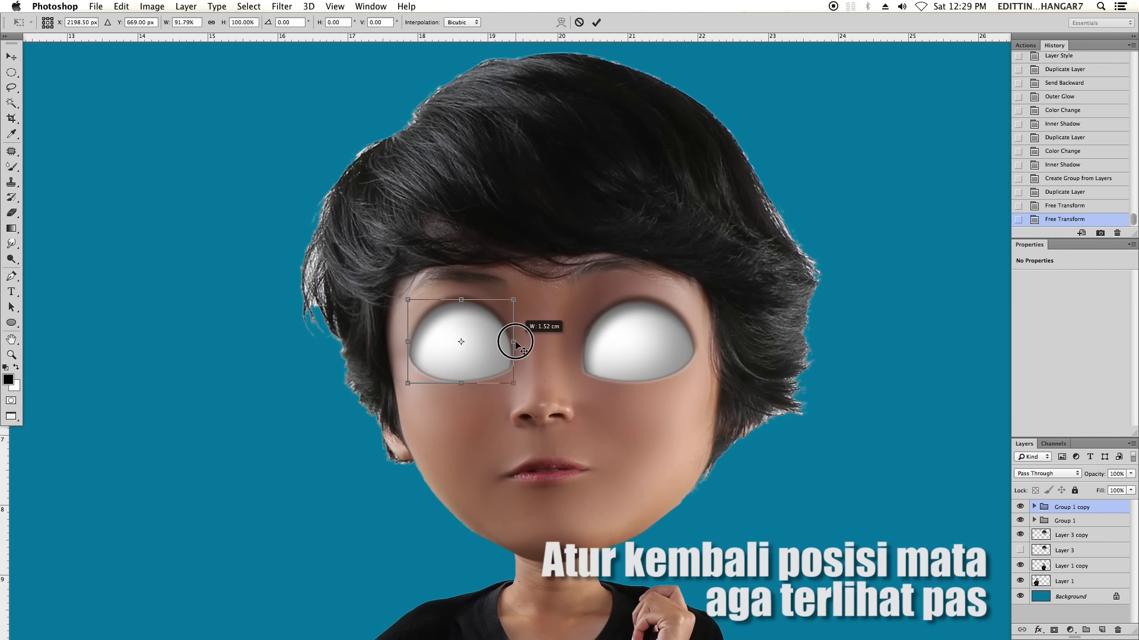
pyautogui.press('Return')
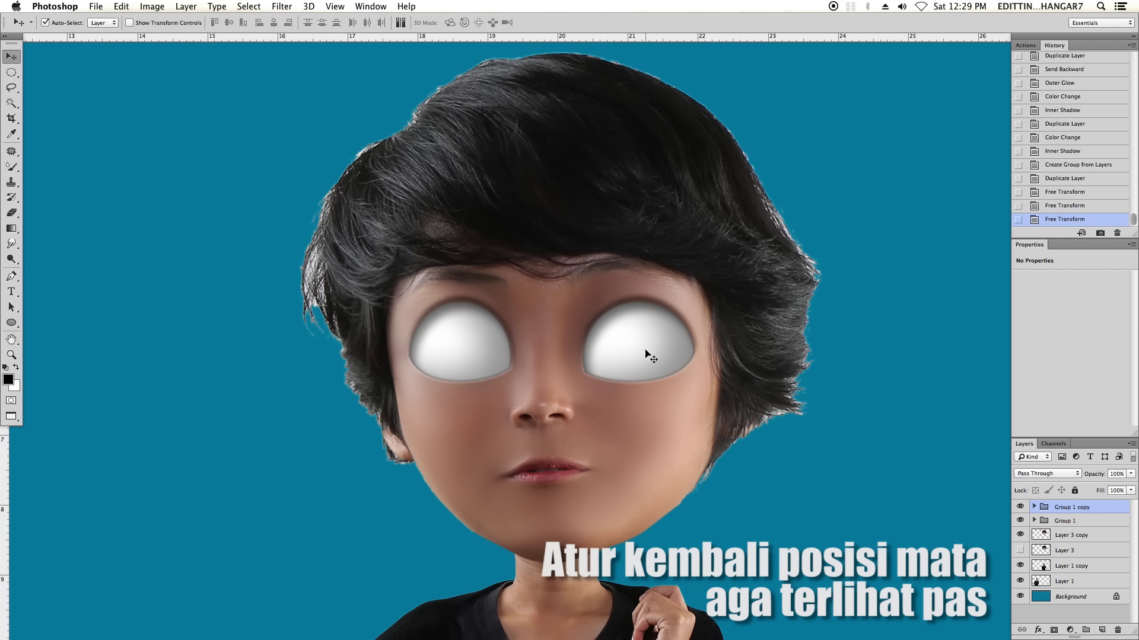
pyautogui.click(647, 354)
pyautogui.click(1074, 521)
pyautogui.click(1033, 520)
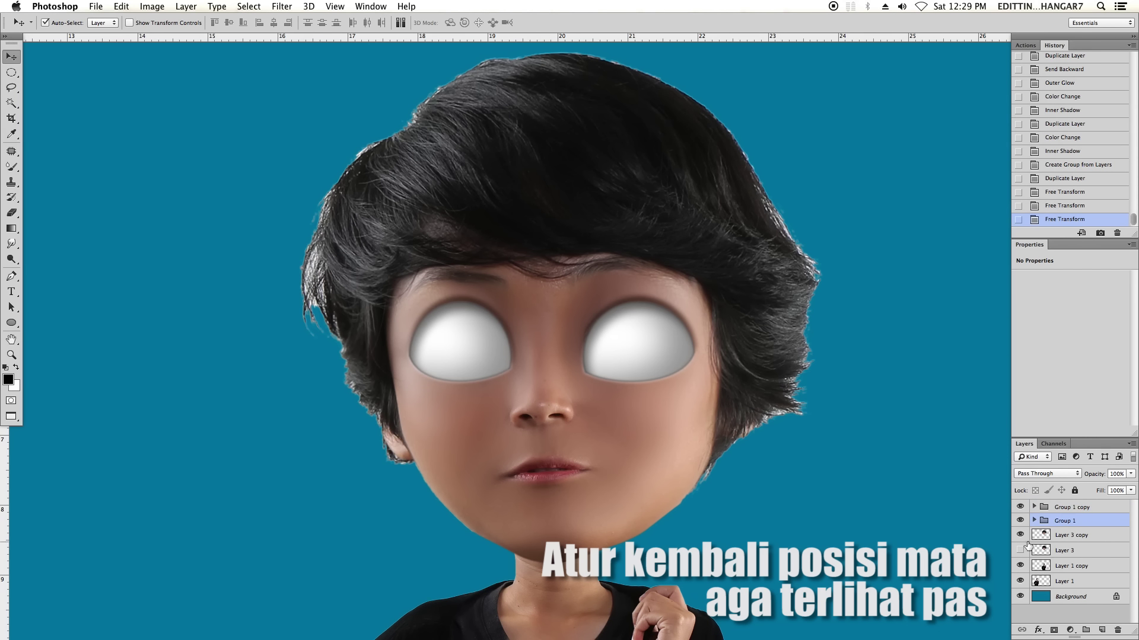
pyautogui.hotkey('ctrl', 't')
pyautogui.moveTo(701, 343)
pyautogui.mouseDown()
pyautogui.moveTo(656, 338)
pyautogui.moveTo(717, 350)
pyautogui.mouseUp()
pyautogui.press('Right')
pyautogui.press('Right')
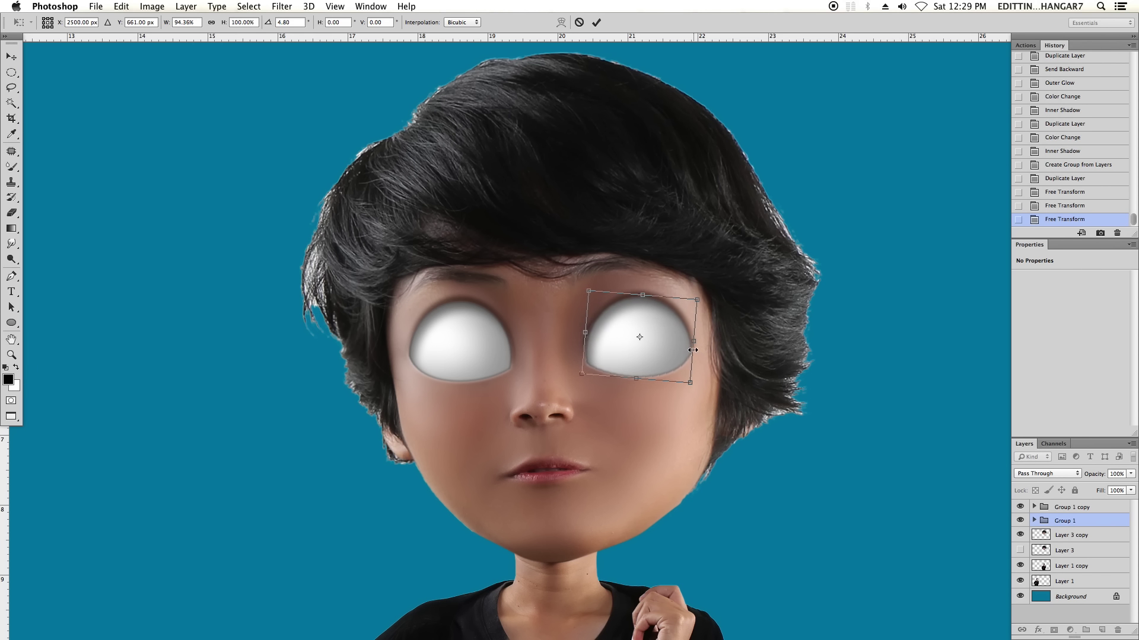
pyautogui.press('Return')
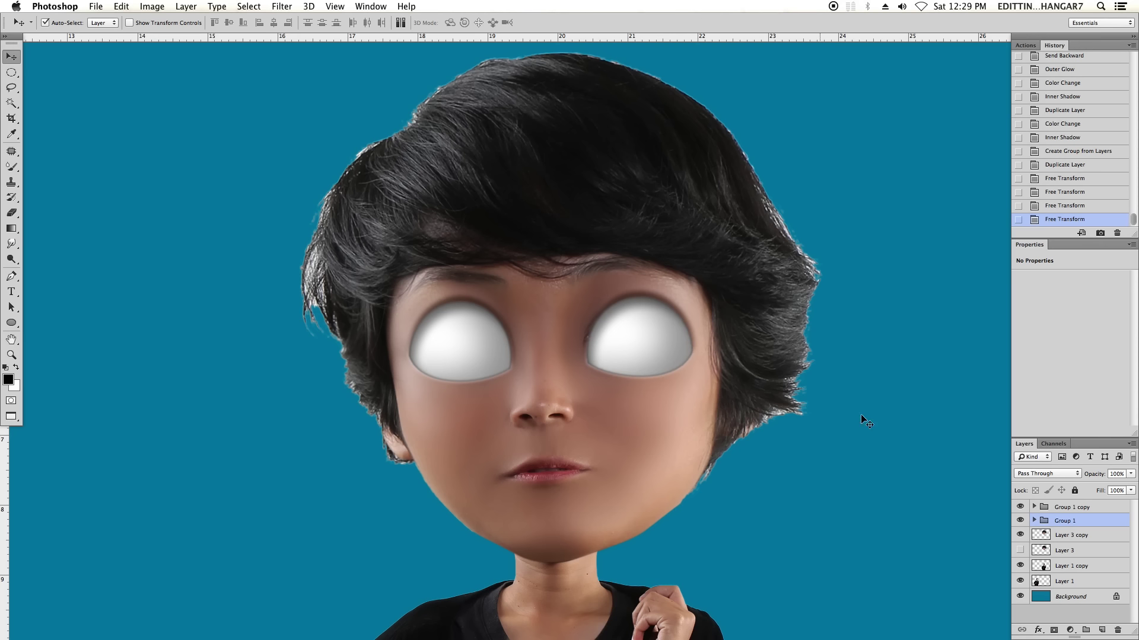
# Nudge the left eye 2 px left, then tilt the right eye about -2.7° and raise it.
pyautogui.click(1067, 508)
pyautogui.hotkey('ctrl', 't')
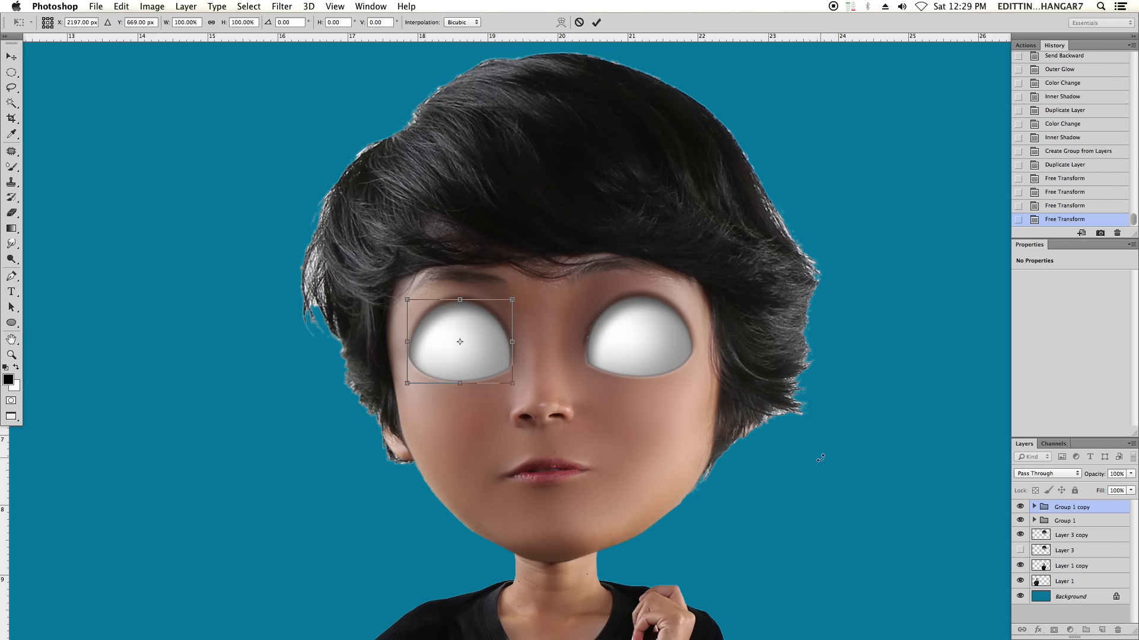
pyautogui.press('Left')
pyautogui.press('Left')
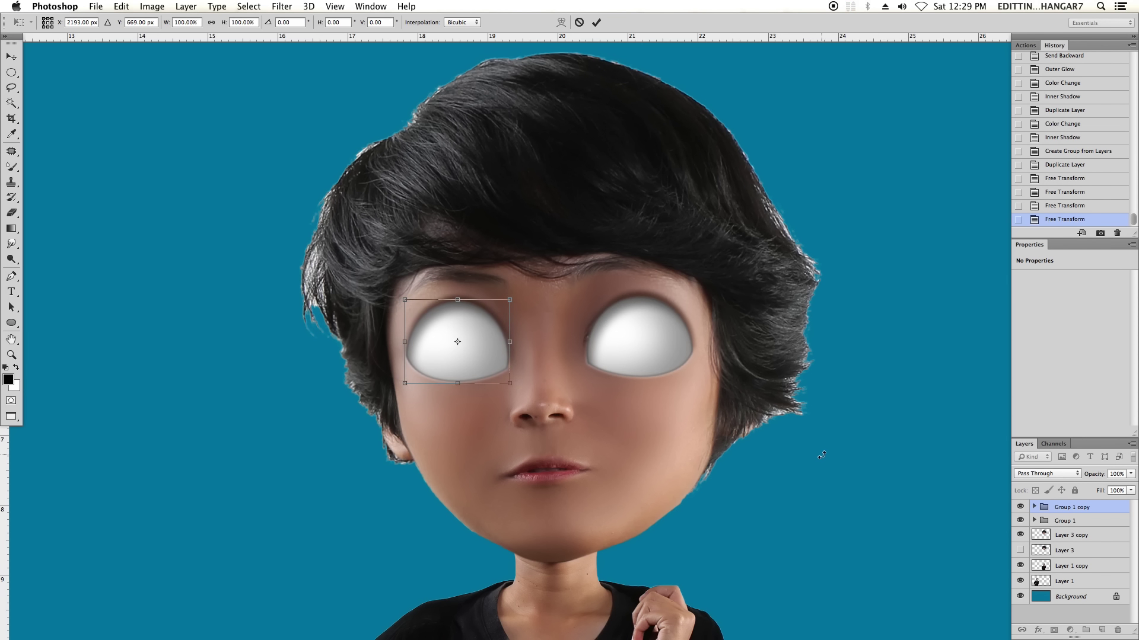
pyautogui.press('Return')
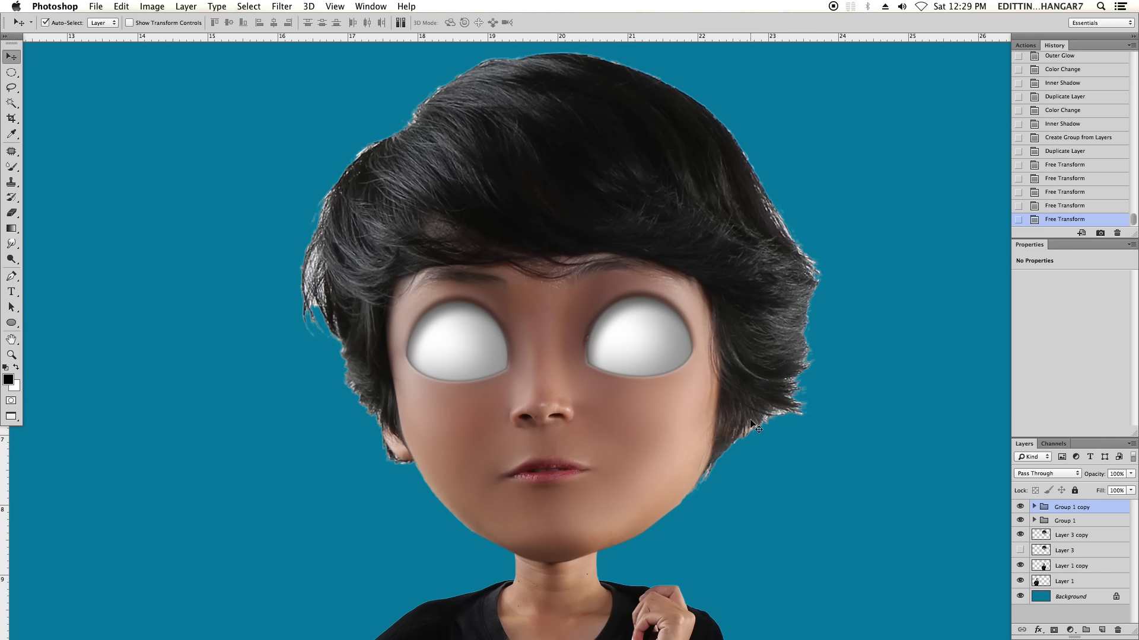
pyautogui.click(1067, 521)
pyautogui.hotkey('ctrl', 't')
pyautogui.moveTo(795, 299); pyautogui.dragTo(806, 318)
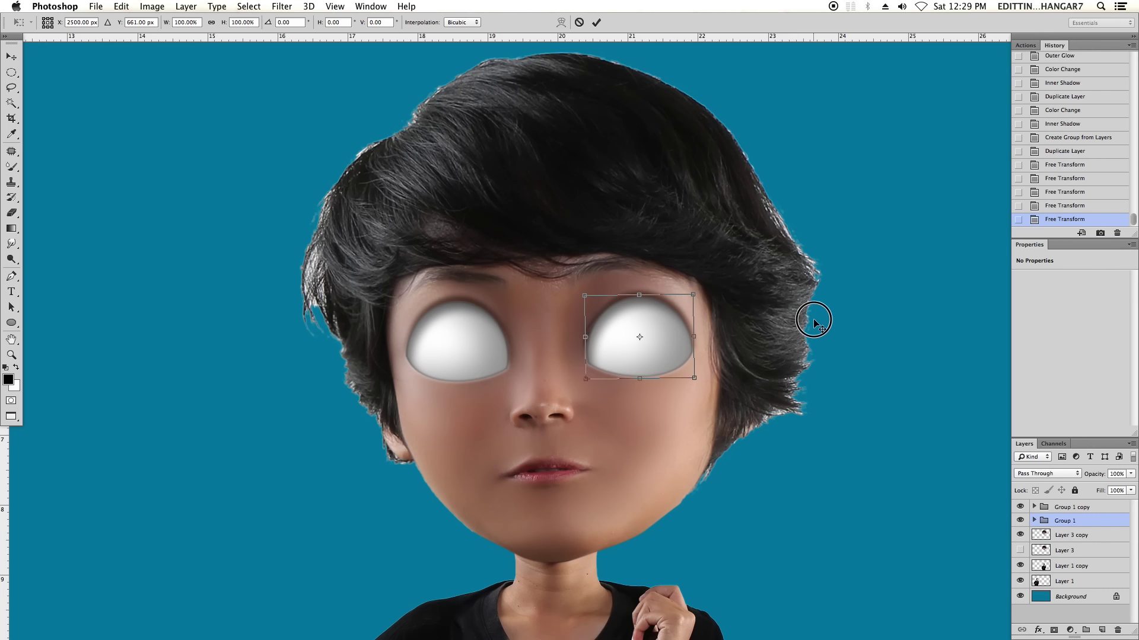
pyautogui.press('Up')
pyautogui.press('Up')
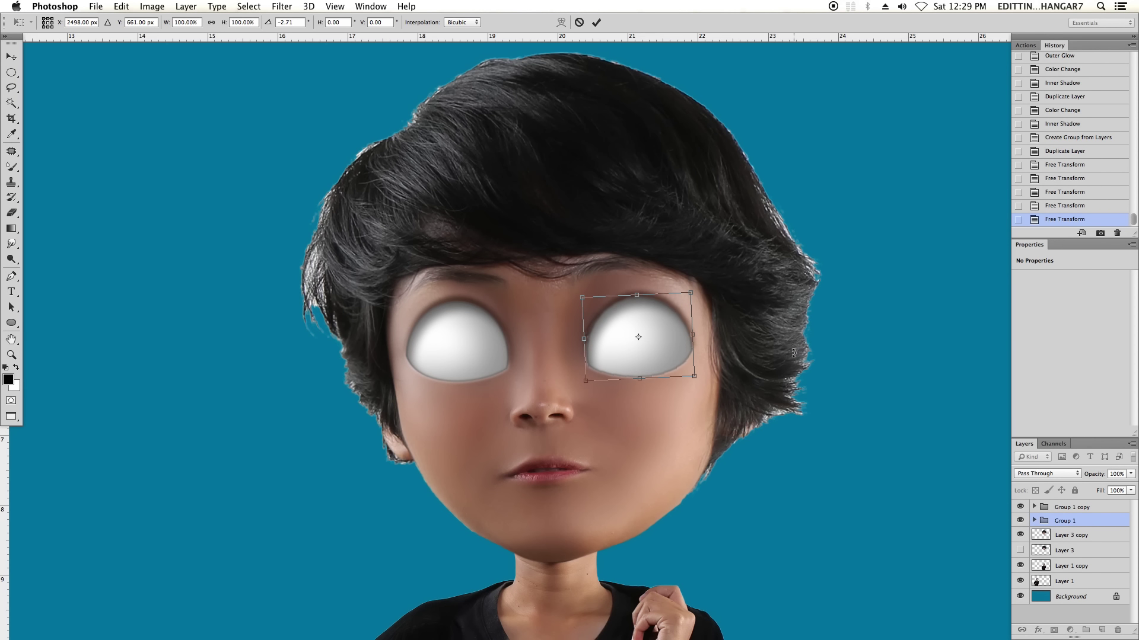
pyautogui.press('Up')
pyautogui.press('Up')
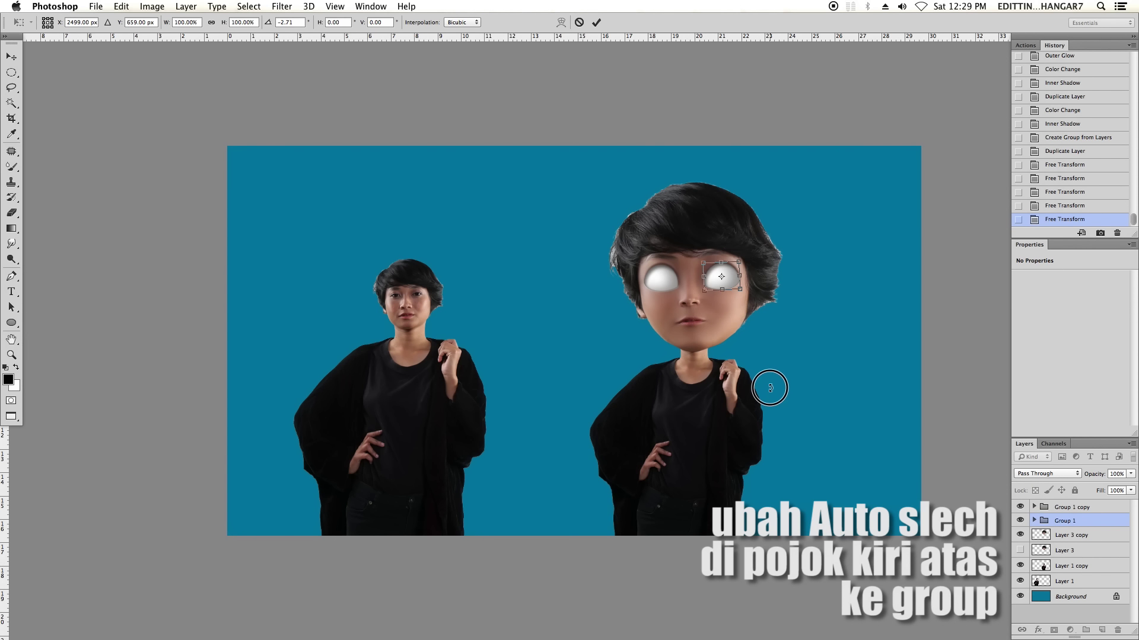
# Commit the right eye's rotation and drag both eye groups into even positions using group auto-select.
pyautogui.press('Return')
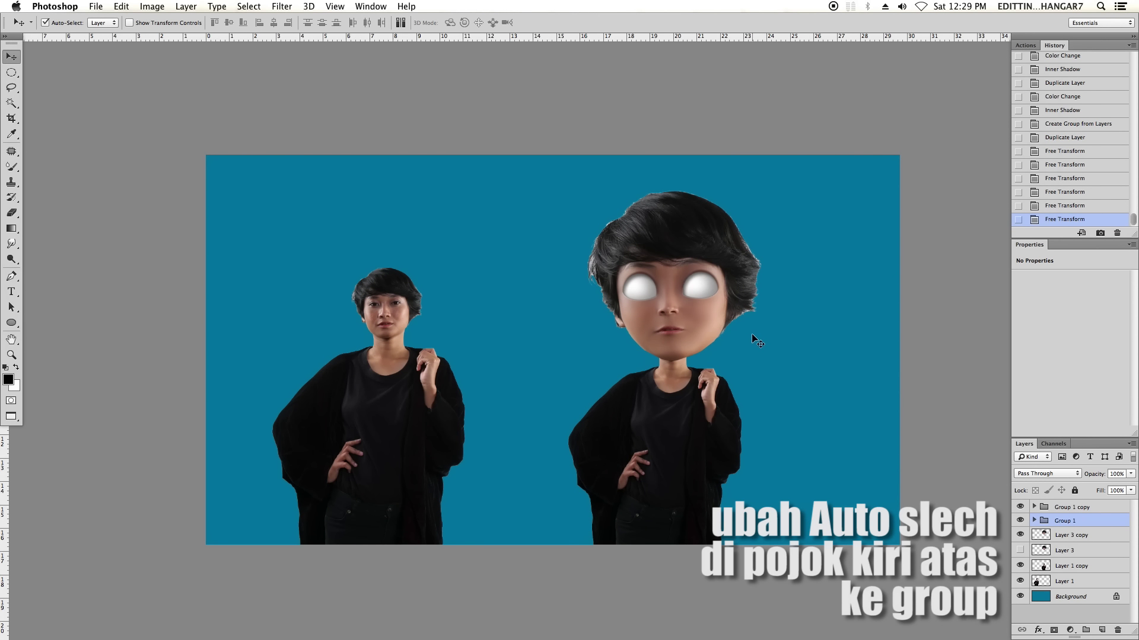
pyautogui.press('Up')
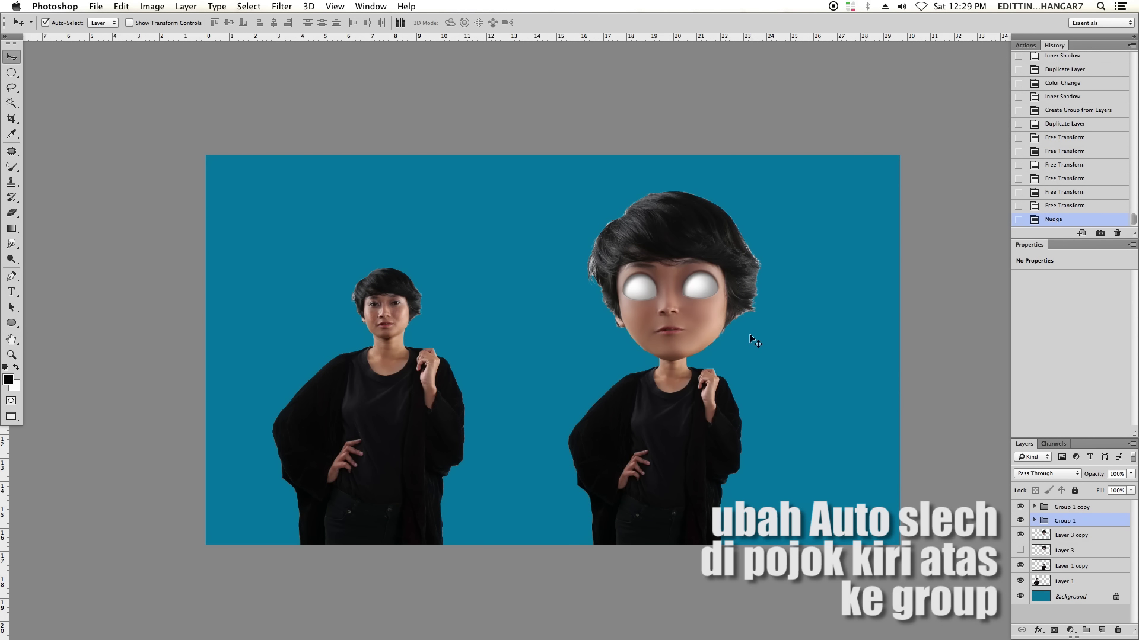
pyautogui.click(102, 23)
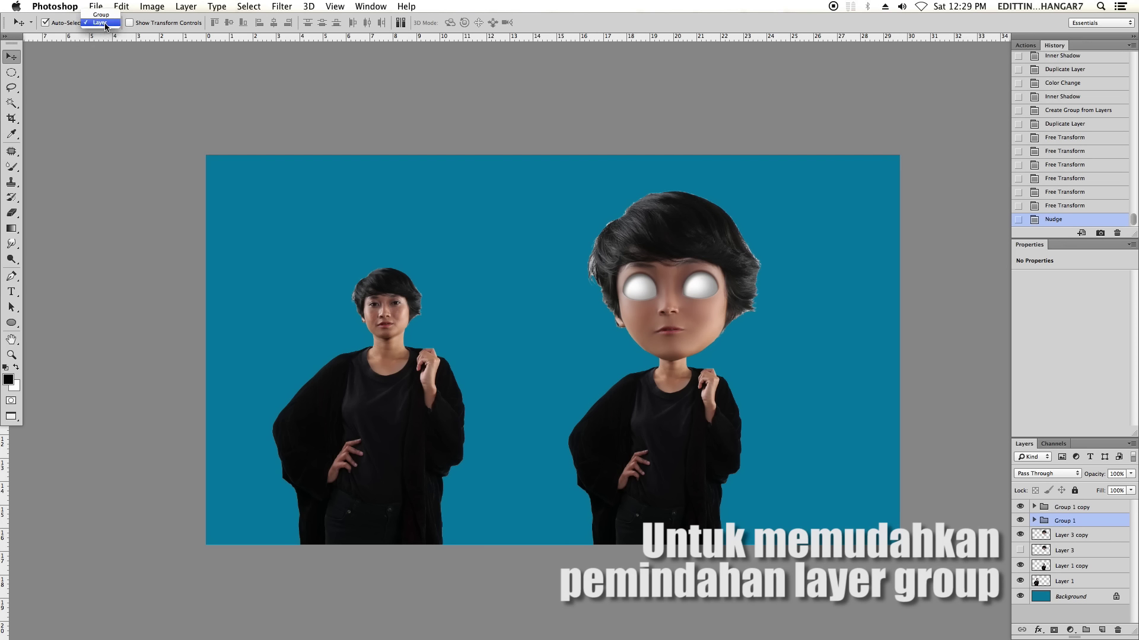
pyautogui.click(103, 17)
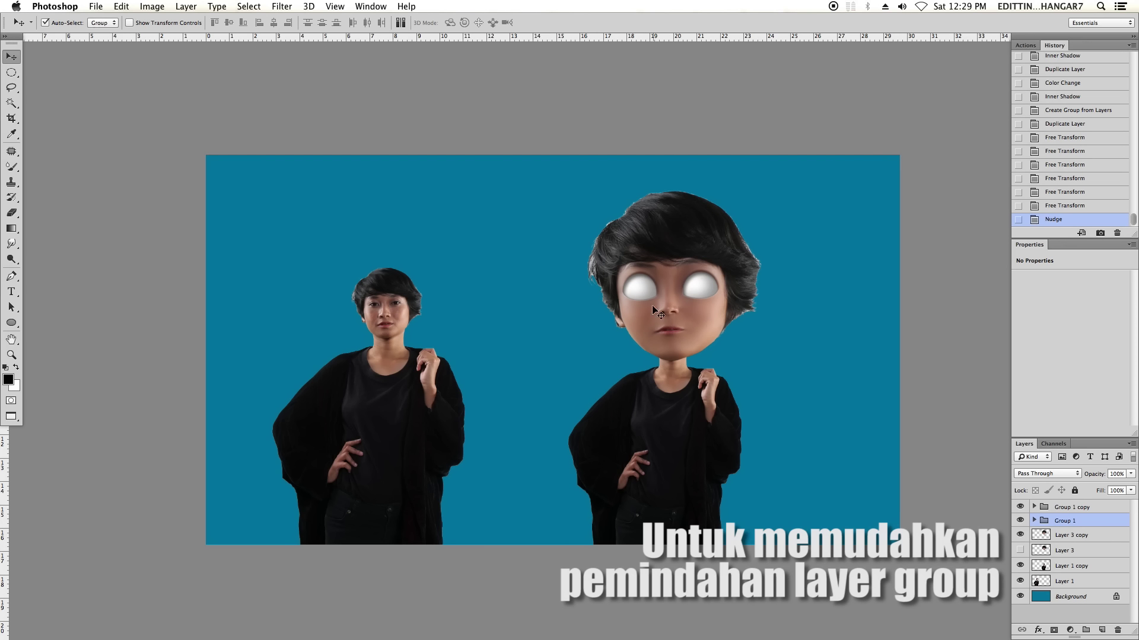
pyautogui.moveTo(655, 310); pyautogui.dragTo(658, 308)
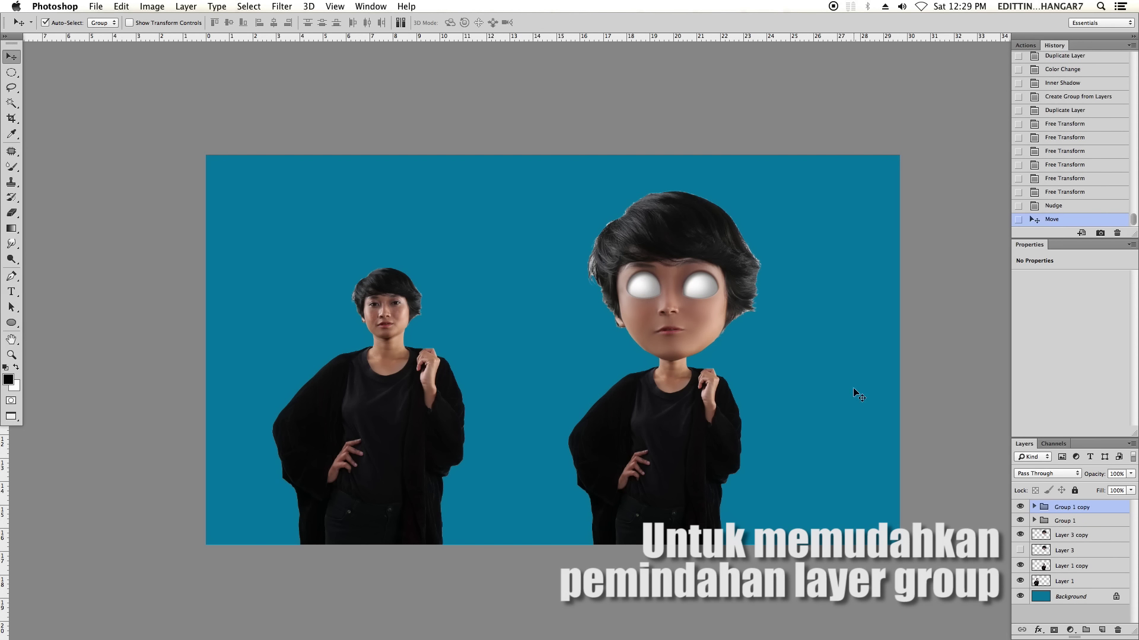
pyautogui.scroll(3, 541, 372)
pyautogui.scroll(2, 534, 332)
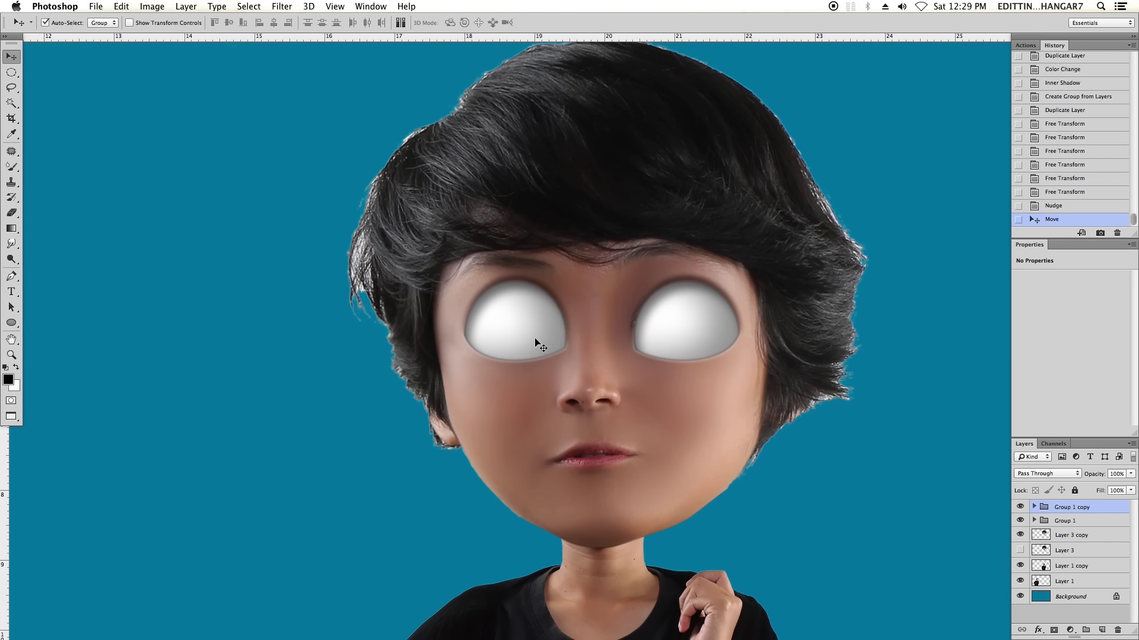
pyautogui.moveTo(526, 330); pyautogui.dragTo(522, 350)
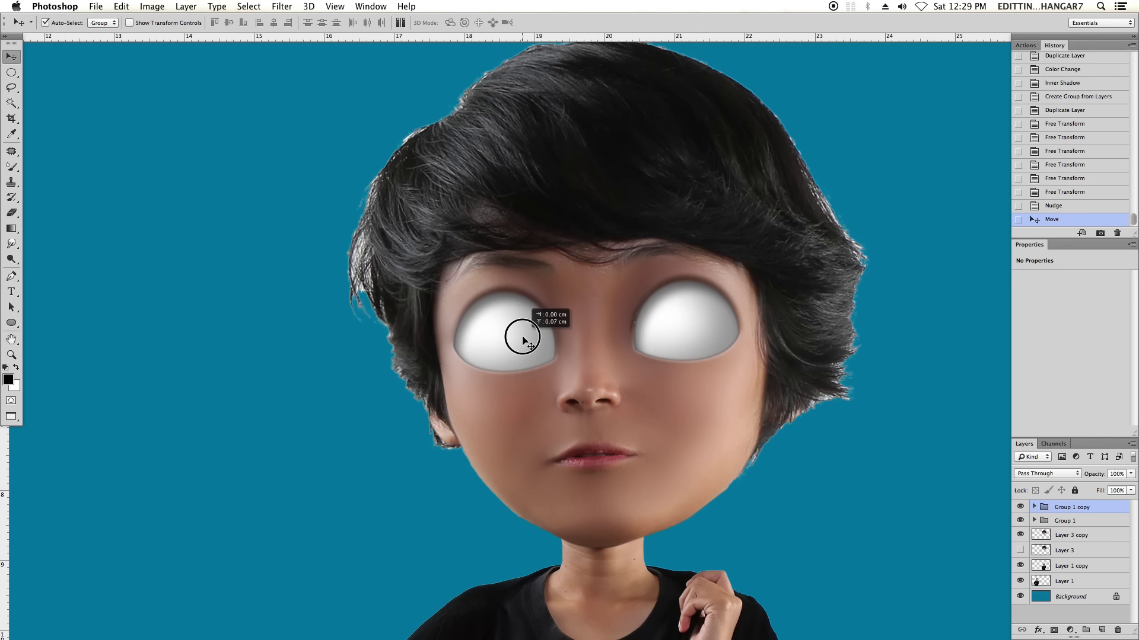
pyautogui.moveTo(523, 344); pyautogui.dragTo(520, 337)
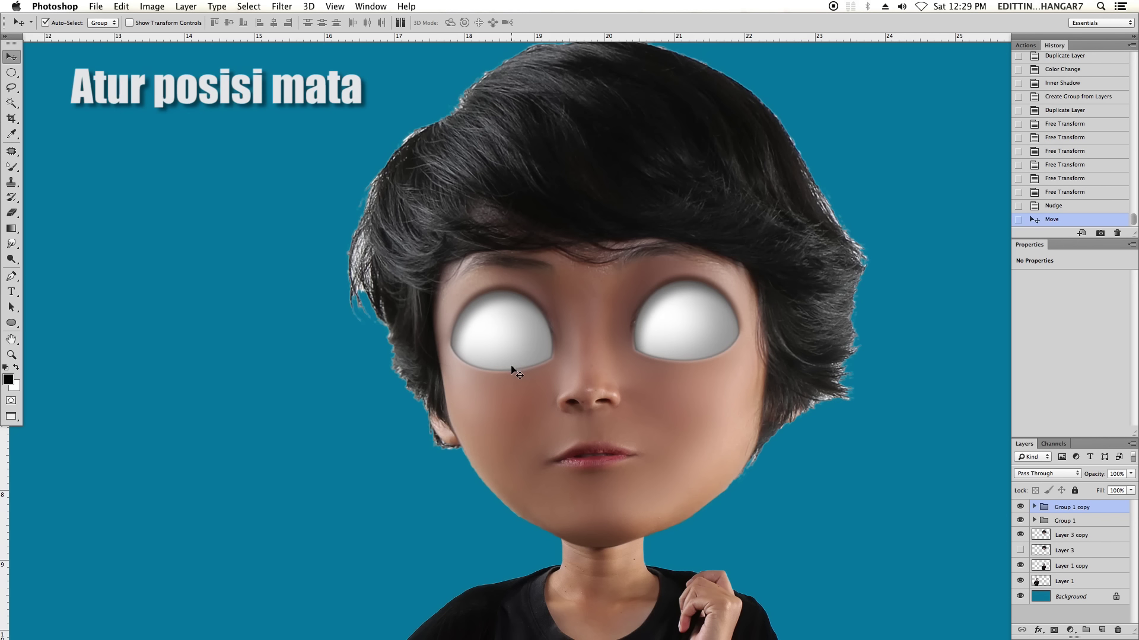
pyautogui.moveTo(653, 336); pyautogui.dragTo(681, 364)
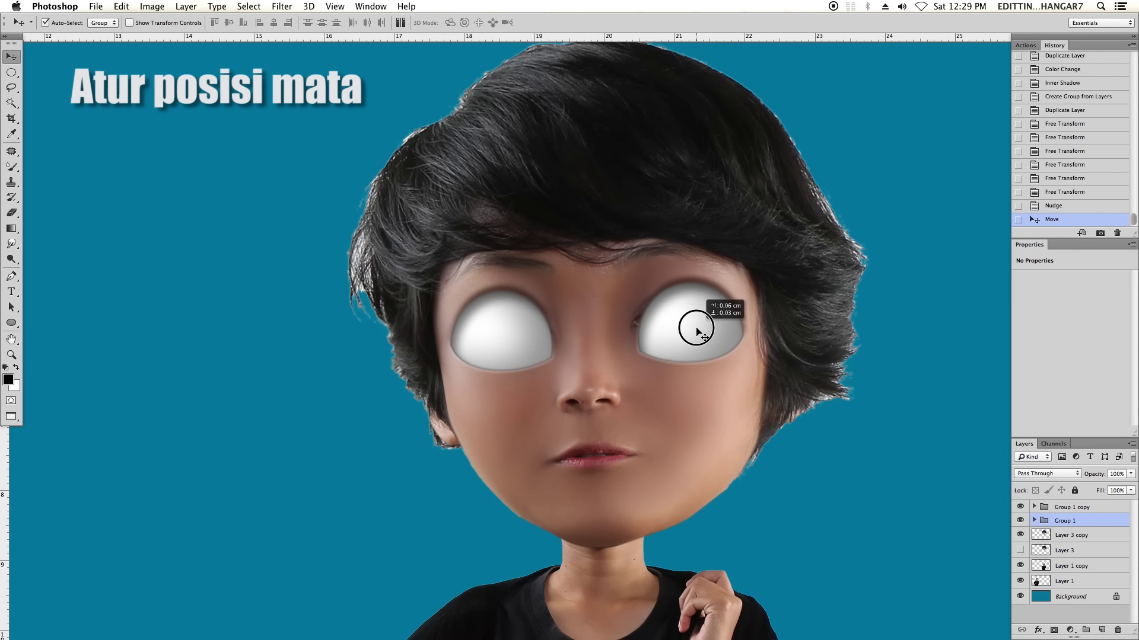
pyautogui.scroll(-3, 343, 209)
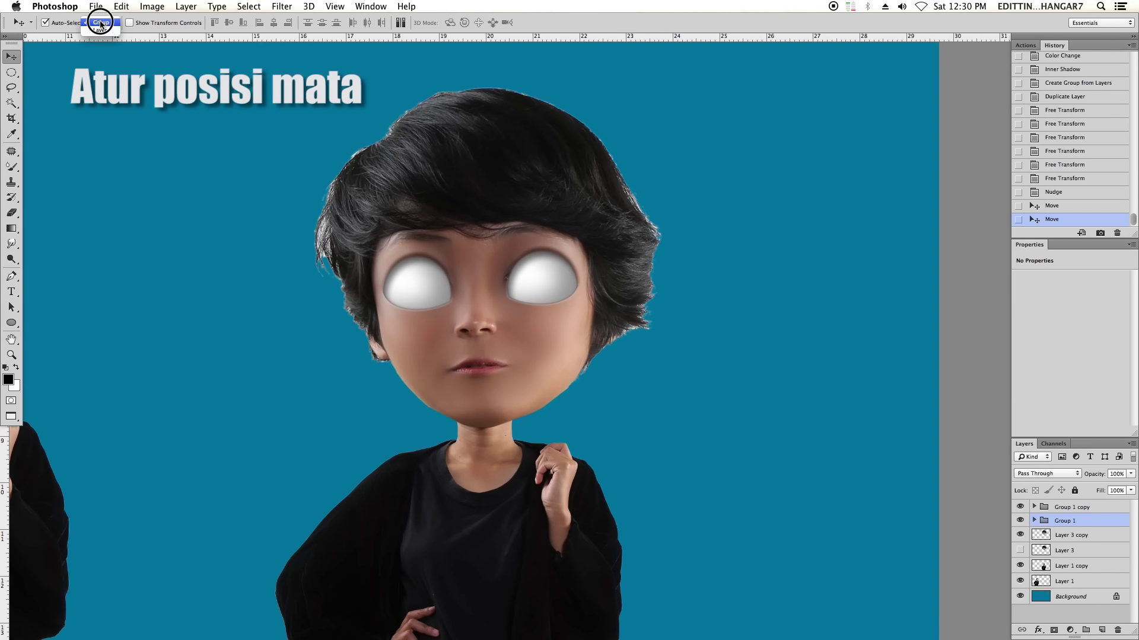
# Set auto-select back to Layer and move the dark circle off the right eye.
pyautogui.click(101, 30)
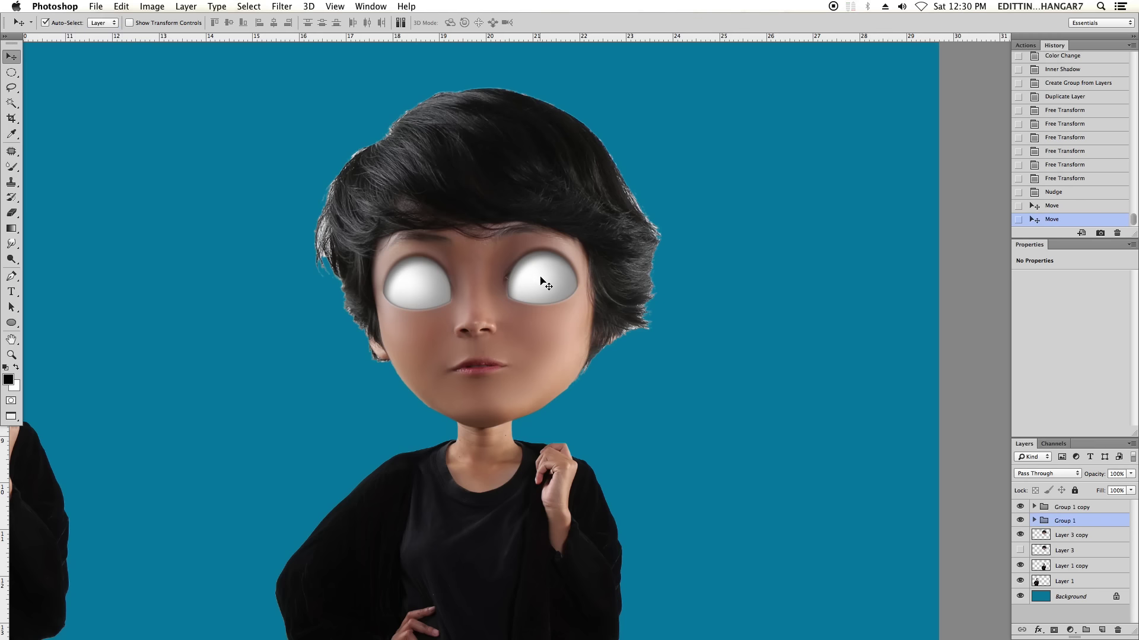
pyautogui.moveTo(541, 280); pyautogui.dragTo(536, 279)
pyautogui.moveTo(541, 284); pyautogui.dragTo(602, 292)
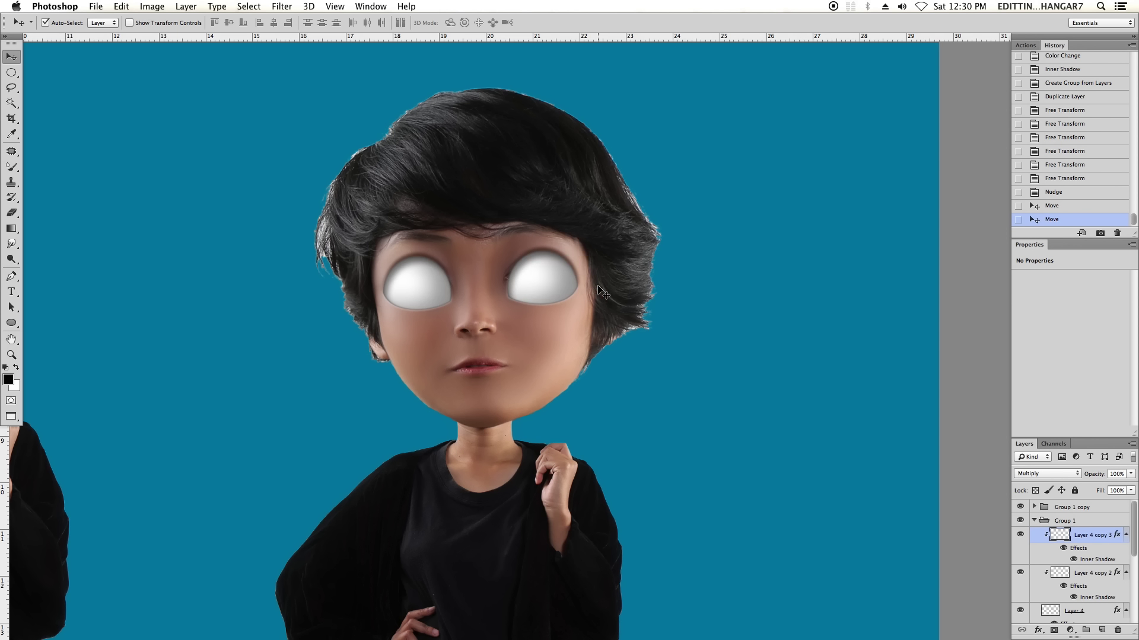
# Add a new empty Layer 5 above the top eye group.
pyautogui.press('super+minus')
pyautogui.press('super+minus')
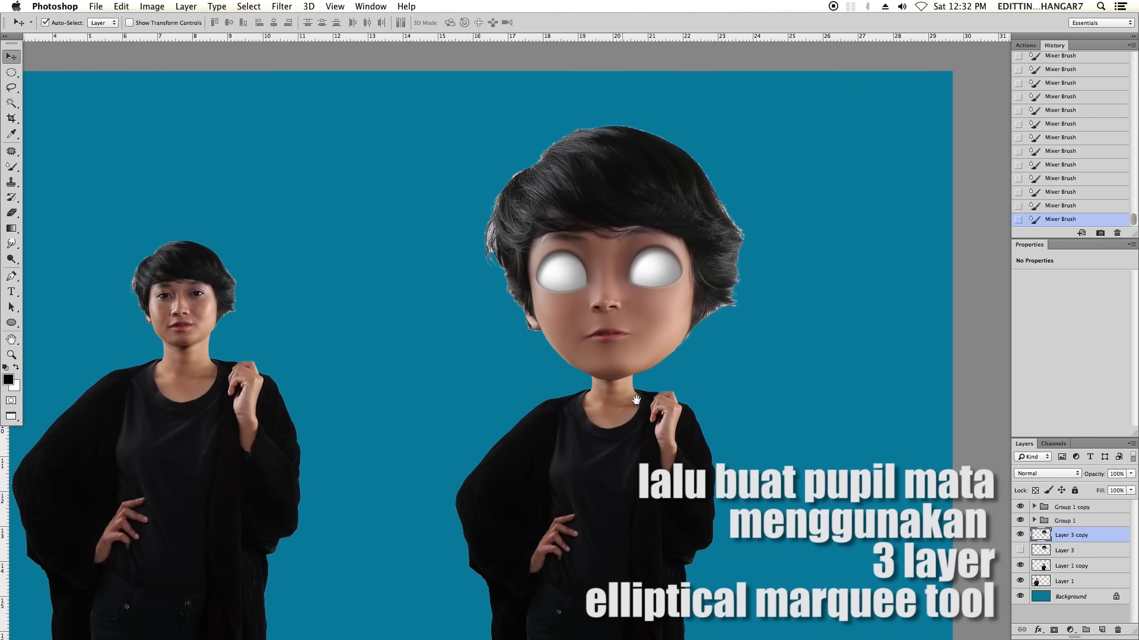
pyautogui.press('super+plus')
pyautogui.press('super+plus')
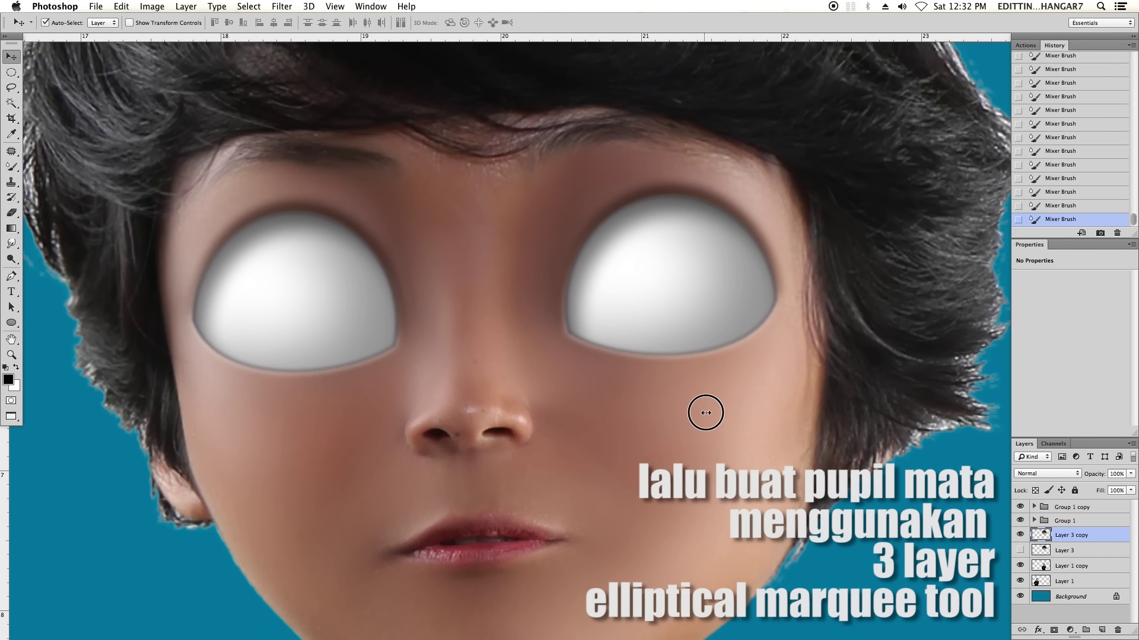
pyautogui.hscroll(2, 755, 407)
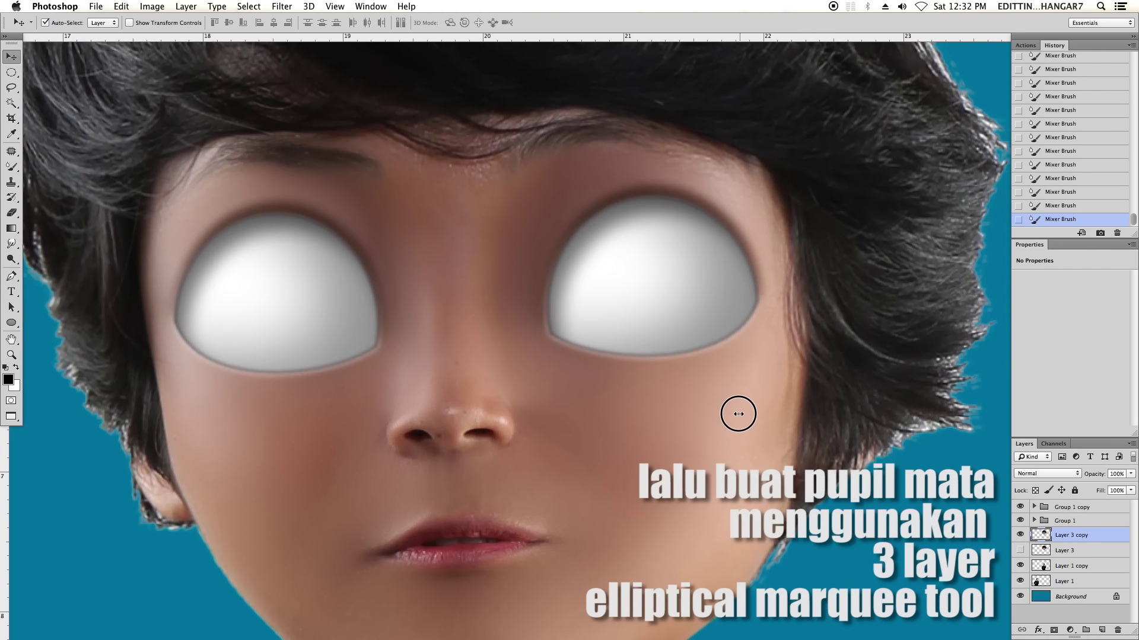
pyautogui.scroll(1, 688, 332)
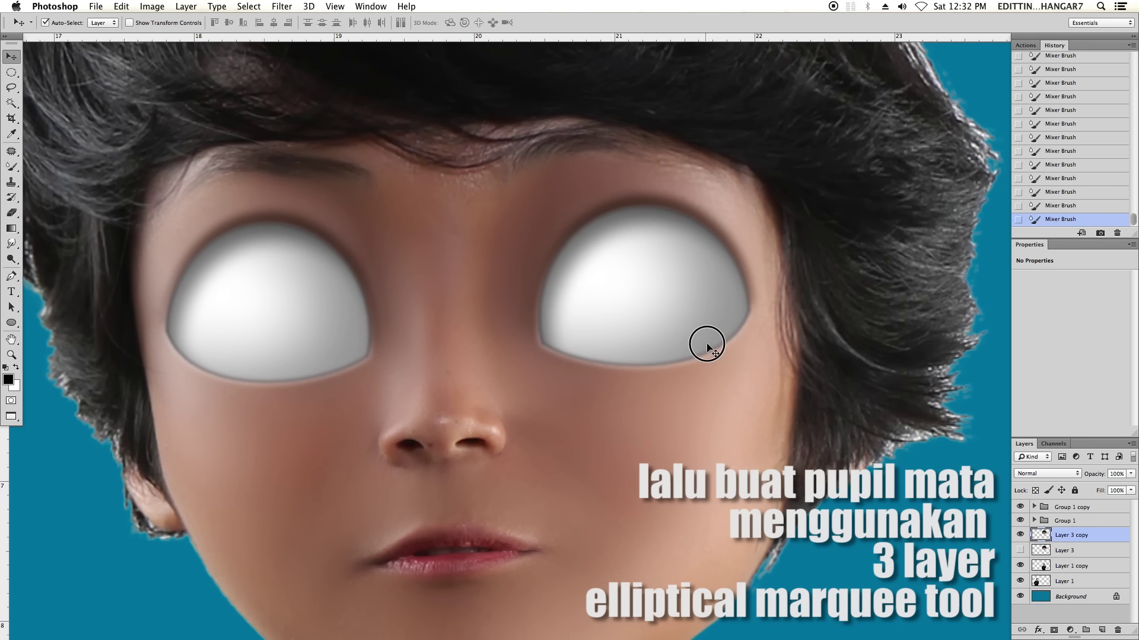
pyautogui.click(1079, 508)
pyautogui.click(1103, 630)
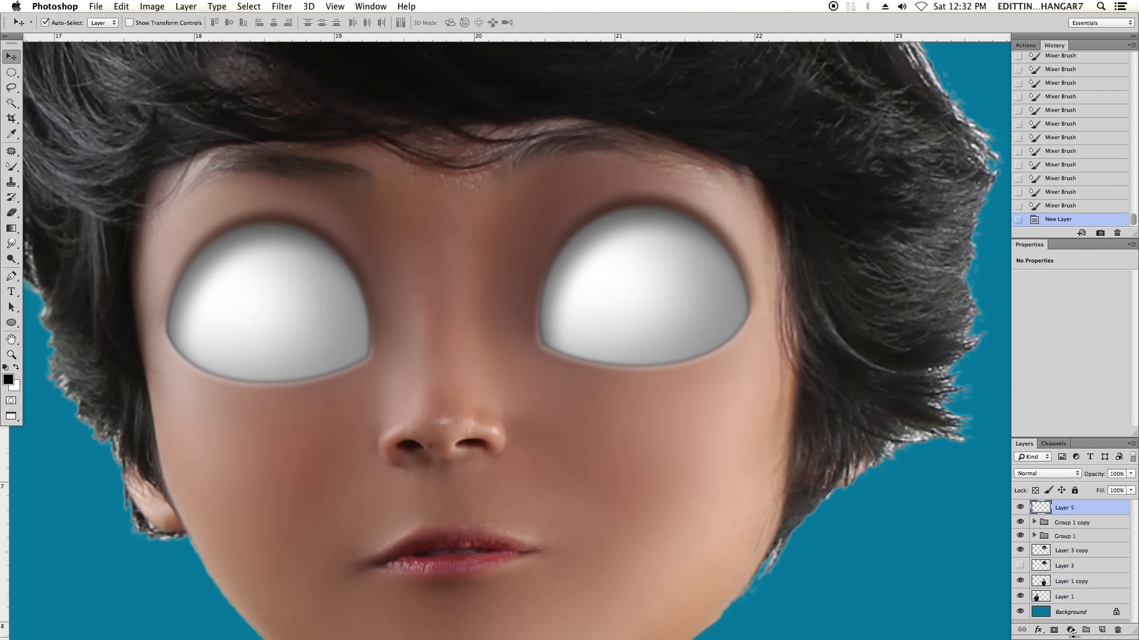
pyautogui.scroll(-1, 649, 259)
pyautogui.scroll(-1, 674, 349)
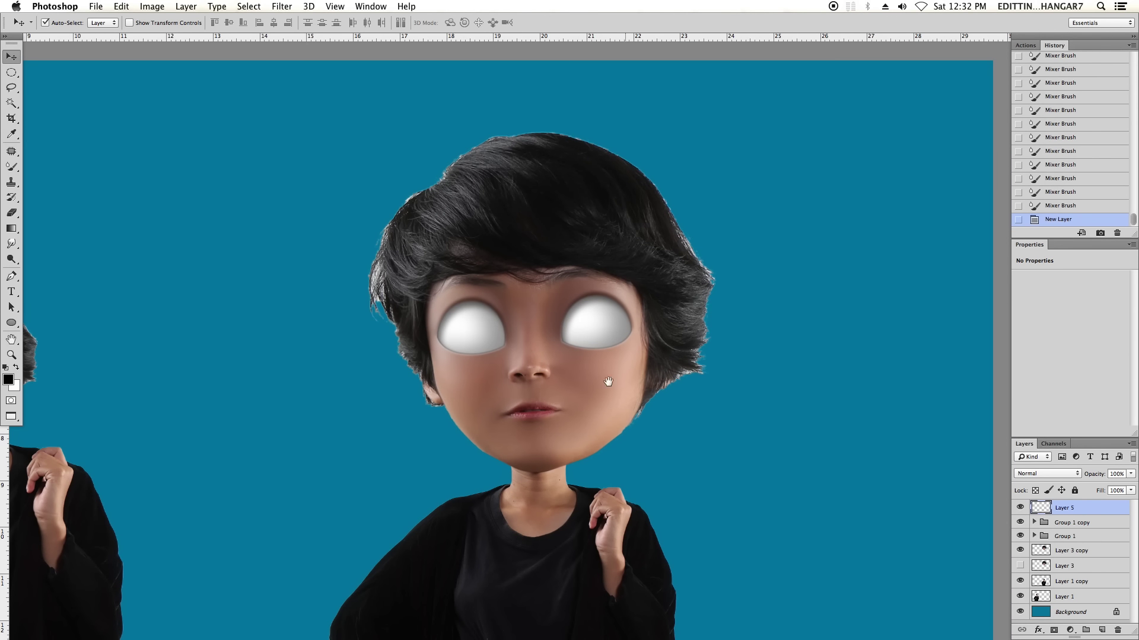
pyautogui.scroll(2, 553, 333)
pyautogui.scroll(2, 643, 361)
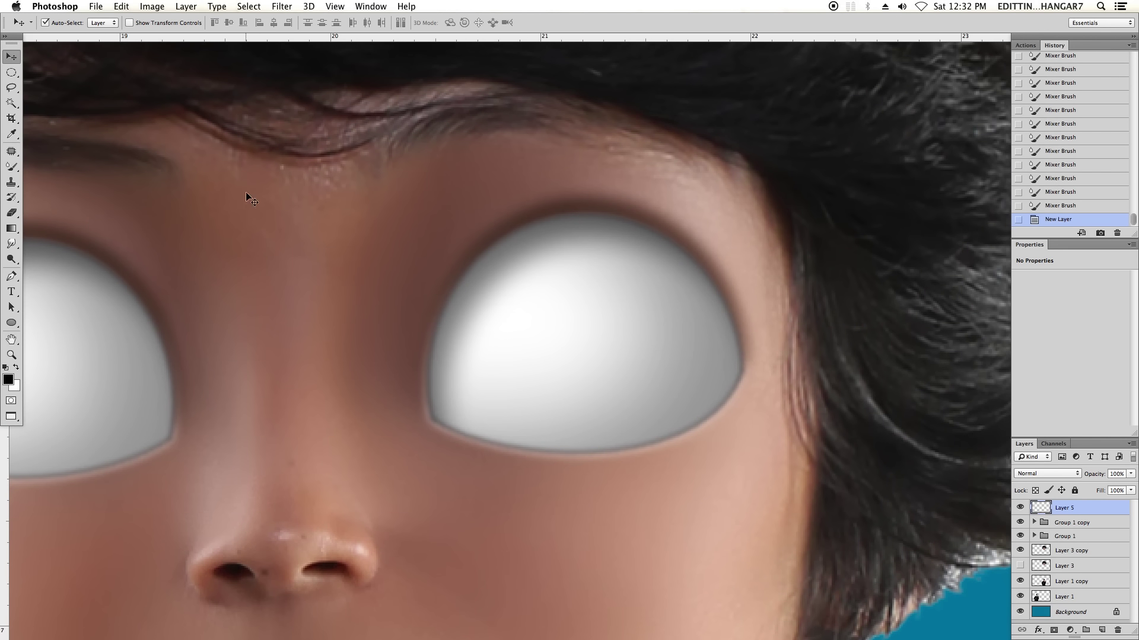
# Draw a circular pupil-sized elliptical selection inside the eye white.
pyautogui.click(15, 74)
pyautogui.hscroll(1, 552, 327)
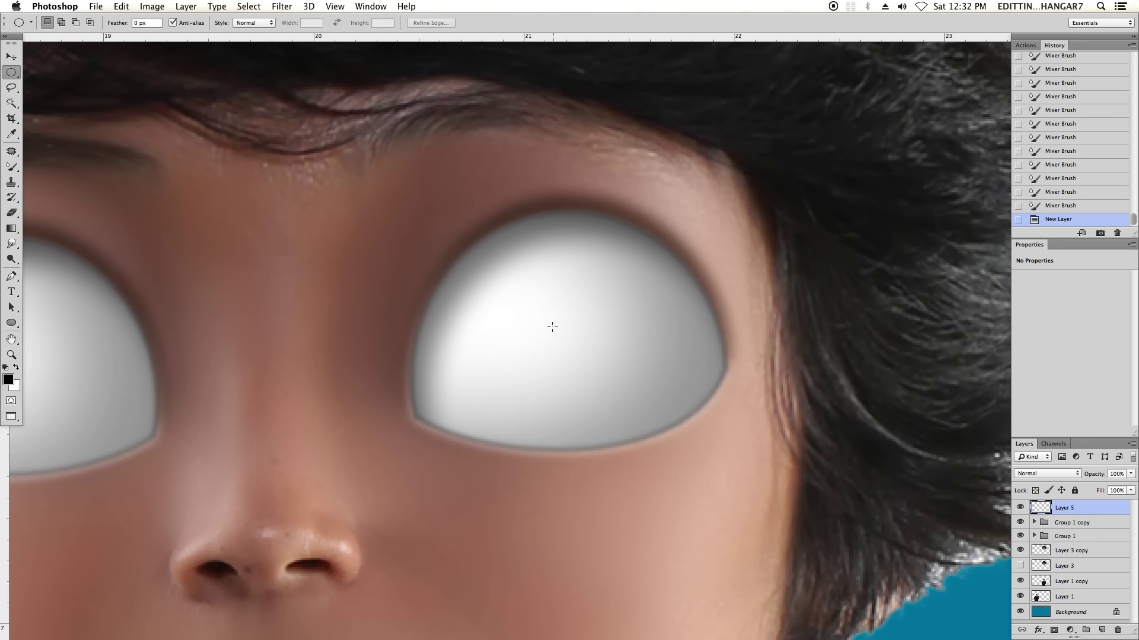
pyautogui.moveTo(497, 297)
pyautogui.mouseDown()
pyautogui.moveTo(609, 418)
pyautogui.moveTo(636, 431)
pyautogui.mouseUp()
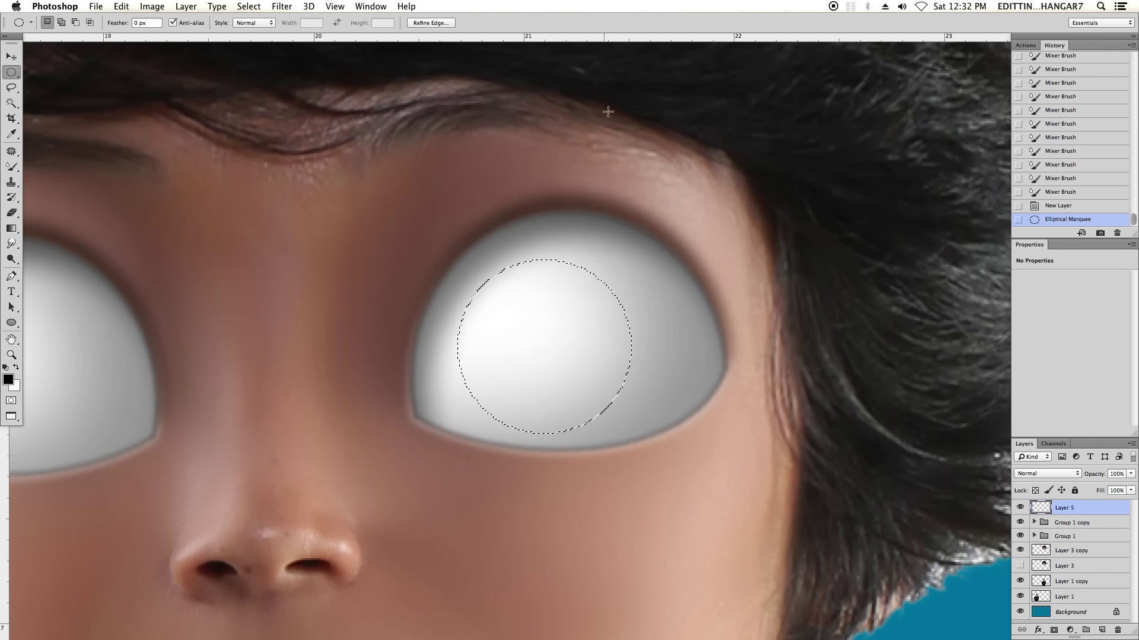
pyautogui.press('super+minus')
pyautogui.press('super+plus')
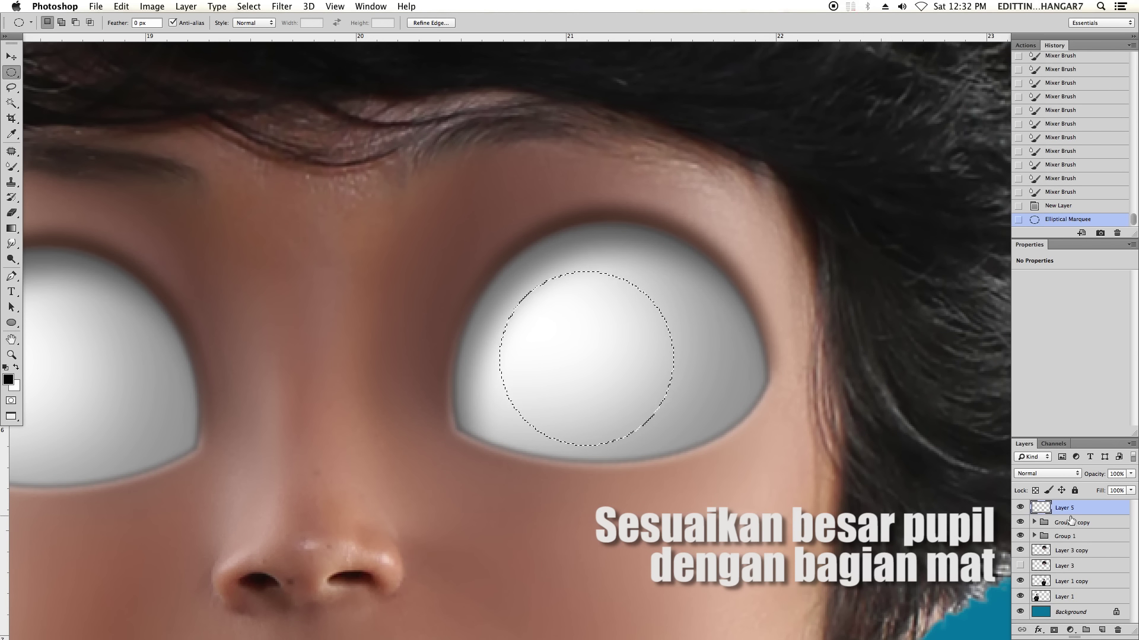
# Delete the extra empty Layer 6, keeping Layer 5 on top.
pyautogui.click(1102, 630)
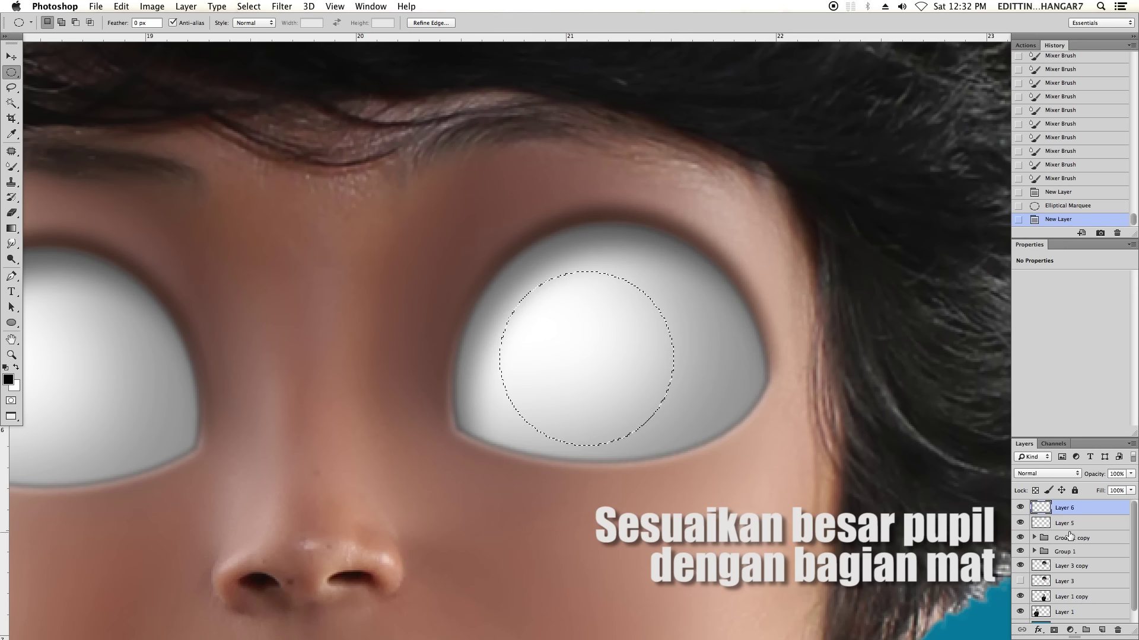
pyautogui.press('Delete')
pyautogui.moveTo(1068, 509); pyautogui.dragTo(1118, 630)
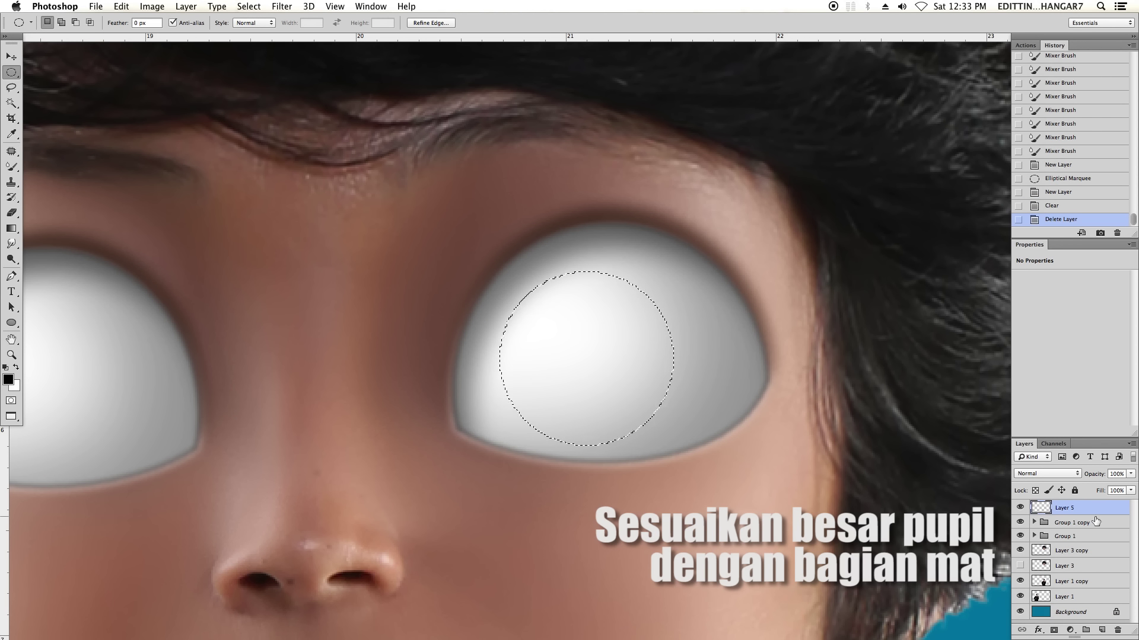
pyautogui.hotkey('ctrl', 'z')
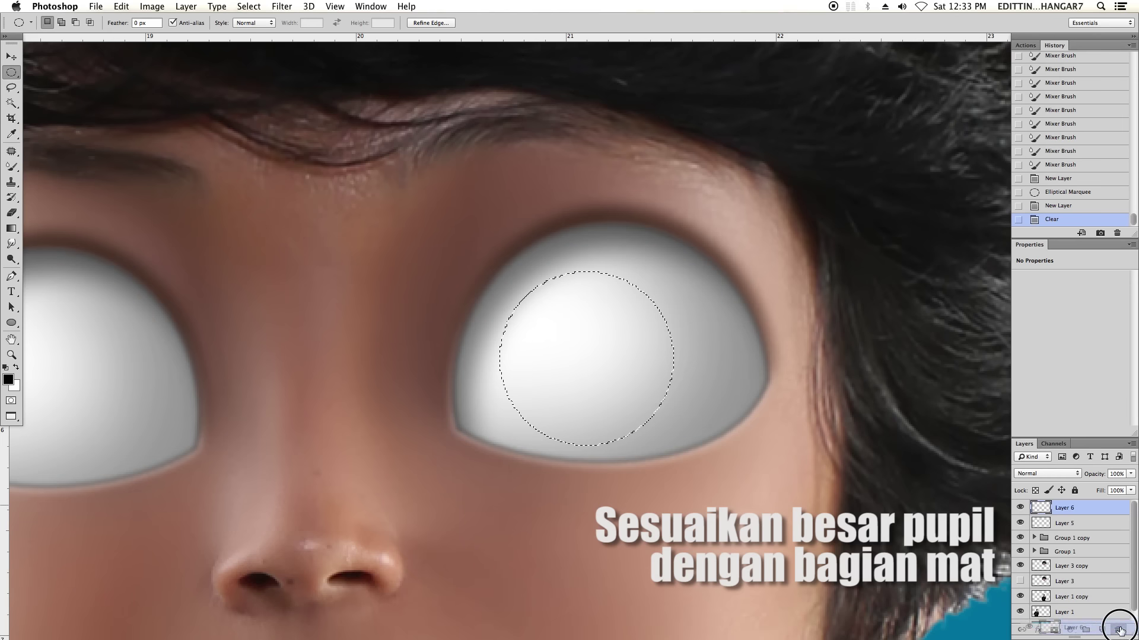
pyautogui.moveTo(1067, 508); pyautogui.dragTo(1118, 630)
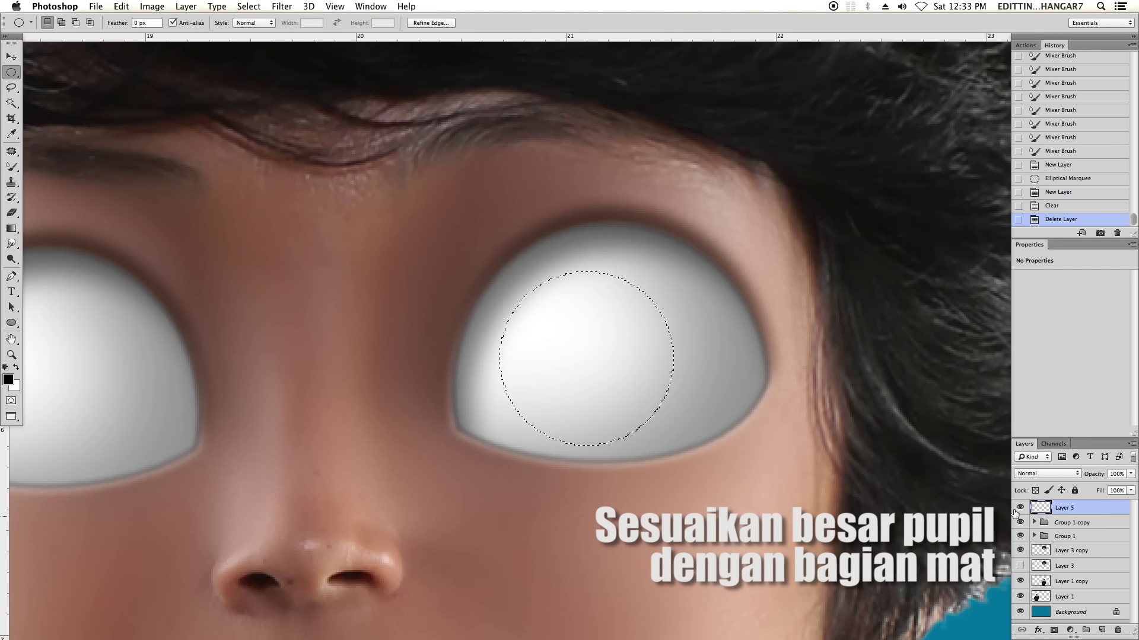
# Reposition the circular selection within the eye white.
pyautogui.scroll(1, 593, 363)
pyautogui.moveTo(607, 354); pyautogui.dragTo(609, 351)
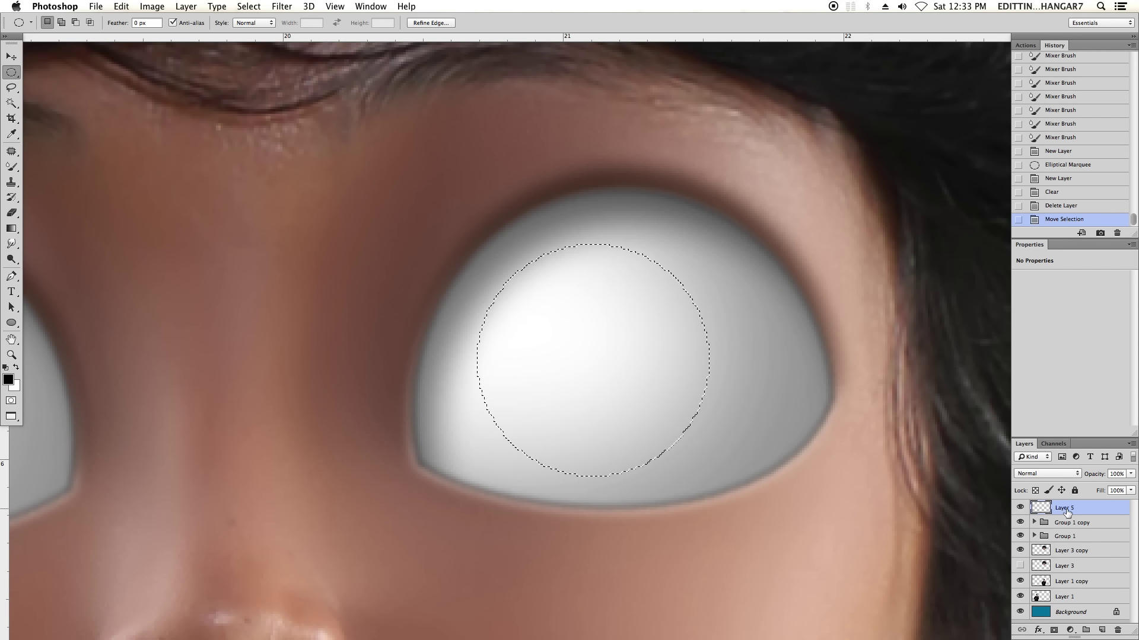
pyautogui.hscroll(1, 652, 368)
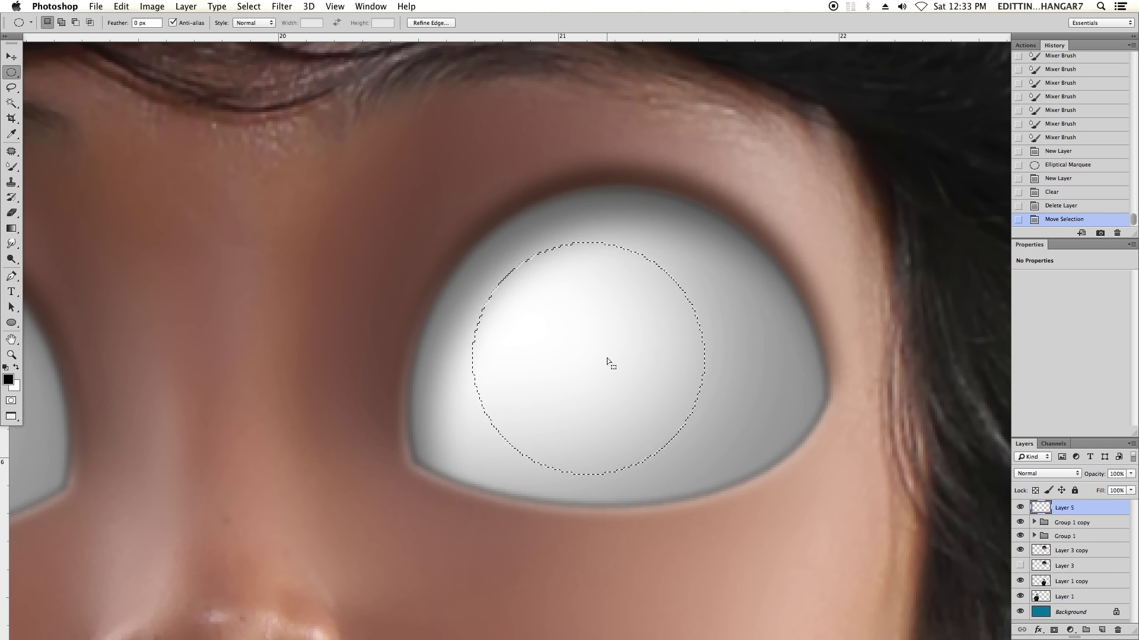
# Set the colour to dark brown #372112 in the Color Picker.
pyautogui.click(10, 386)
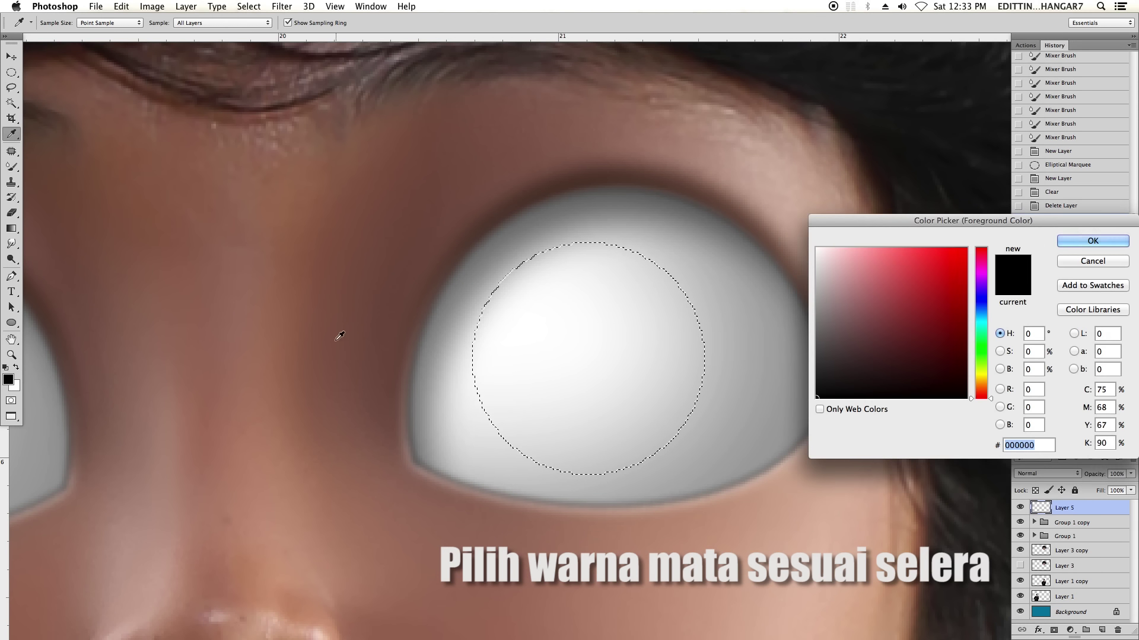
pyautogui.click(283, 366)
pyautogui.moveTo(915, 326)
pyautogui.mouseDown()
pyautogui.moveTo(934, 341)
pyautogui.moveTo(915, 355)
pyautogui.mouseUp()
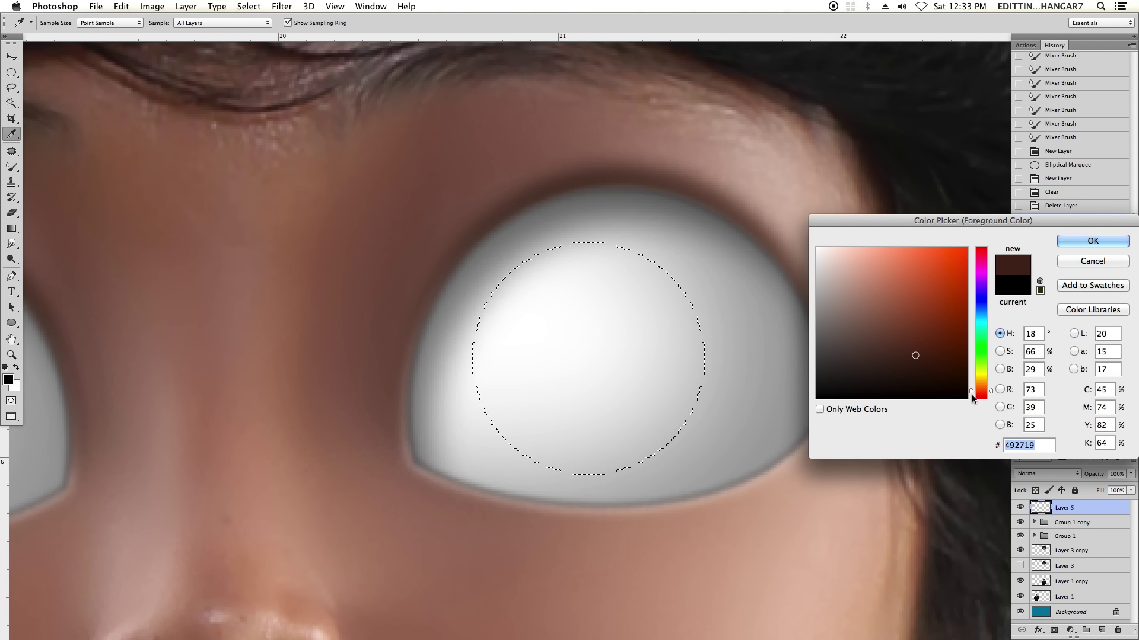
pyautogui.click(977, 390)
pyautogui.click(917, 365)
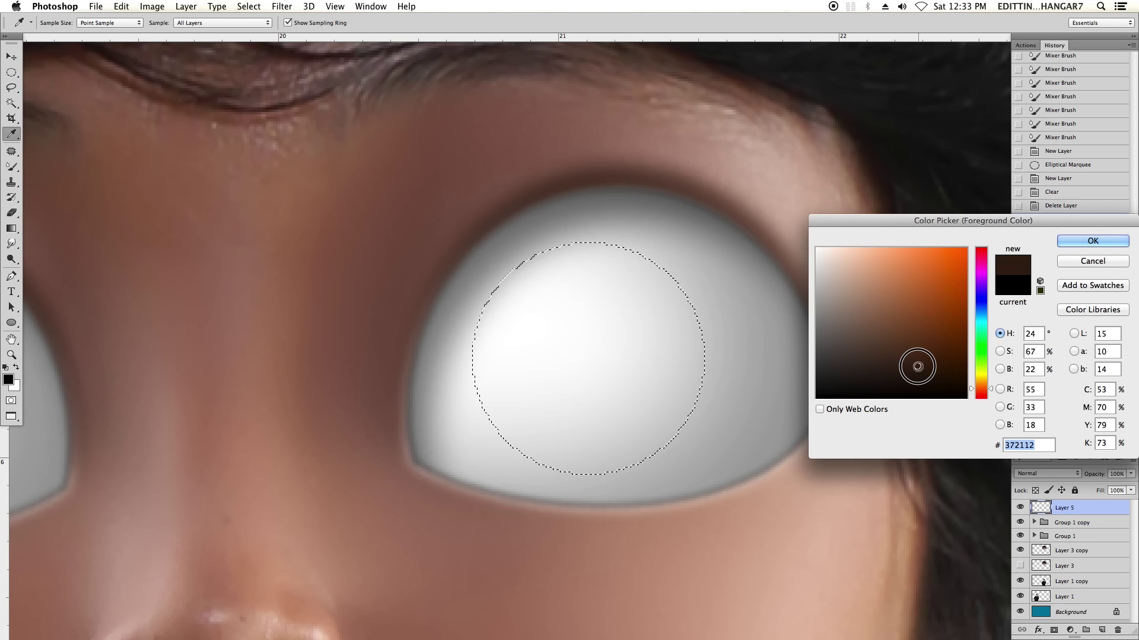
pyautogui.press('m')
pyautogui.press('Return')
# Fill the circular selection with the dark brown and deselect.
pyautogui.moveTo(533, 408); pyautogui.dragTo(532, 409)
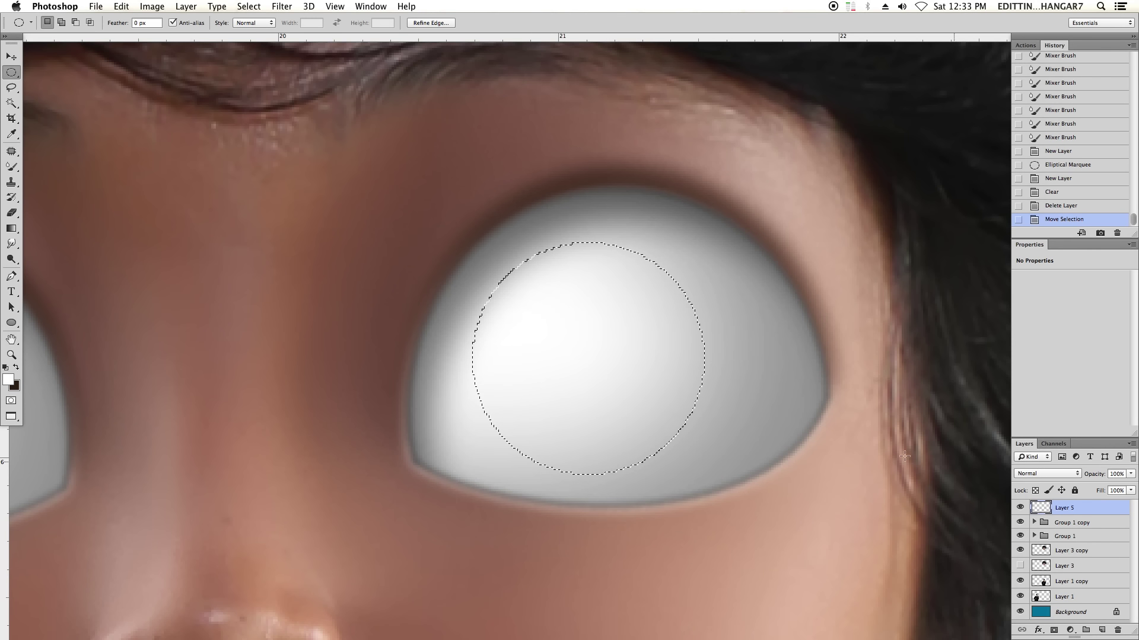
pyautogui.click(16, 367)
pyautogui.hotkey('ctrl', 'BackSpace')
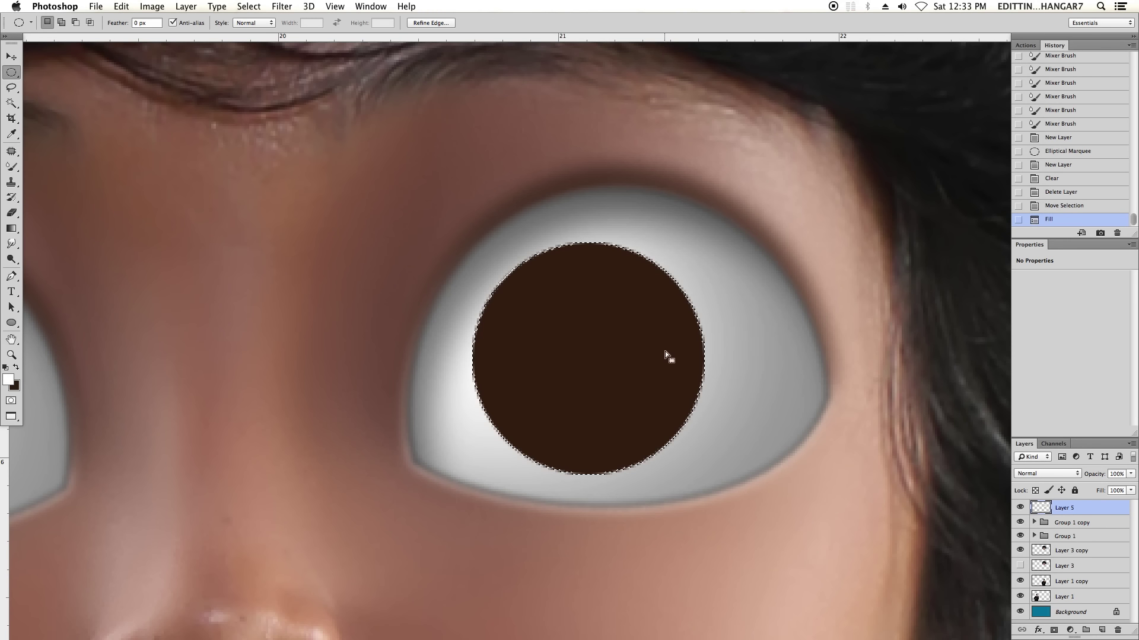
pyautogui.hotkey('ctrl', 'd')
# Duplicate the brown pupil layer as Layer 5 copy.
pyautogui.hotkey('ctrl', '-')
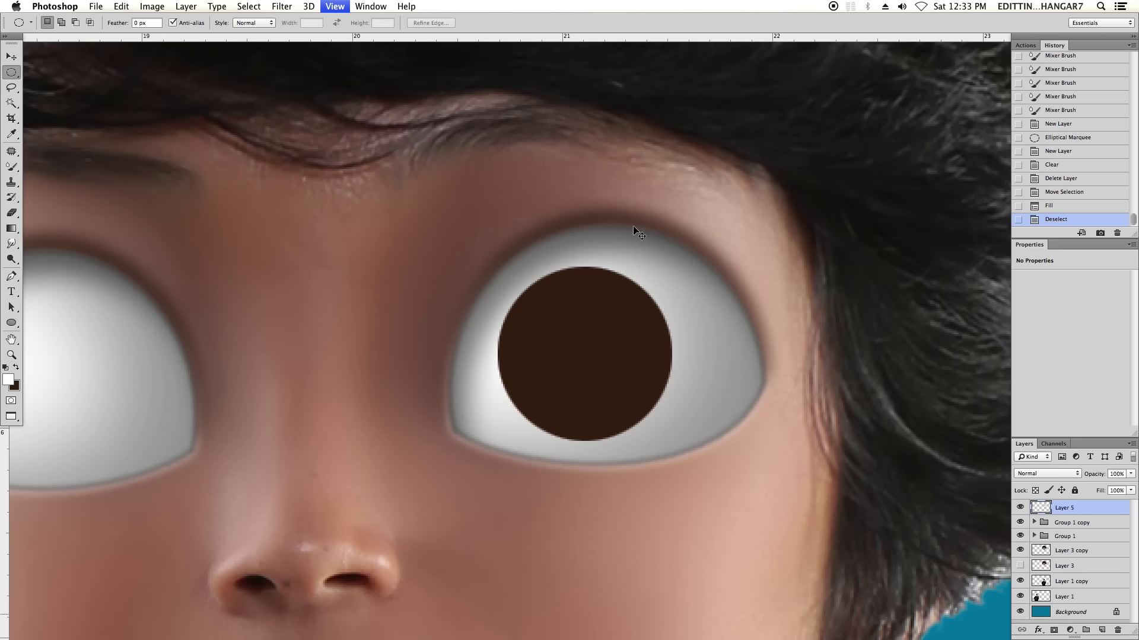
pyautogui.hscroll(2, 722, 387)
pyautogui.hotkey('ctrl', '+')
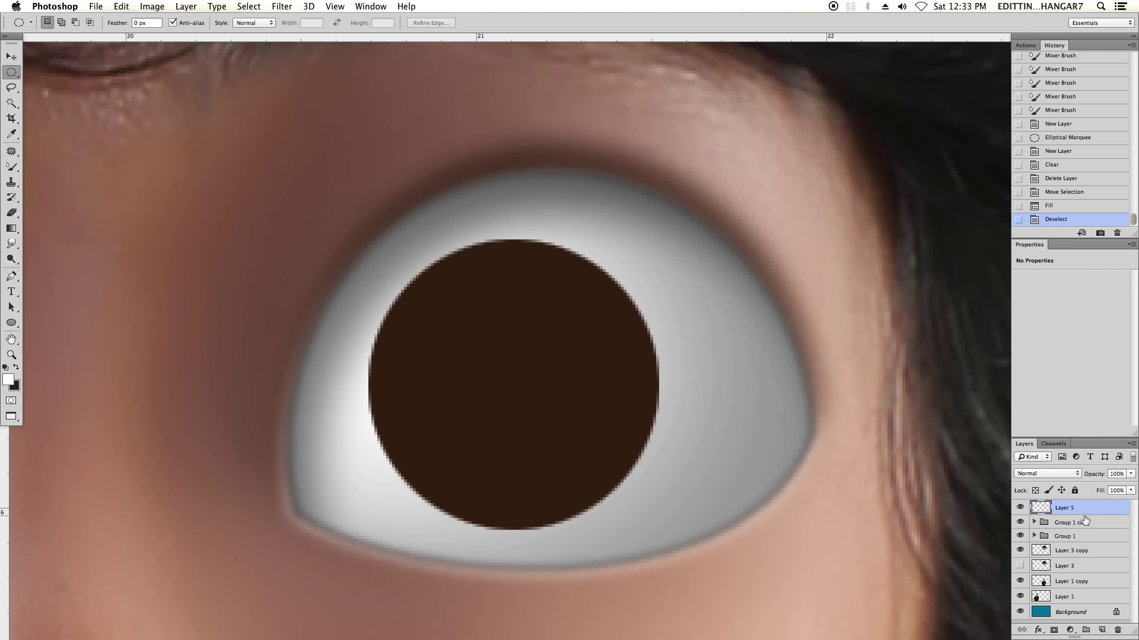
pyautogui.moveTo(1084, 510); pyautogui.dragTo(1101, 630)
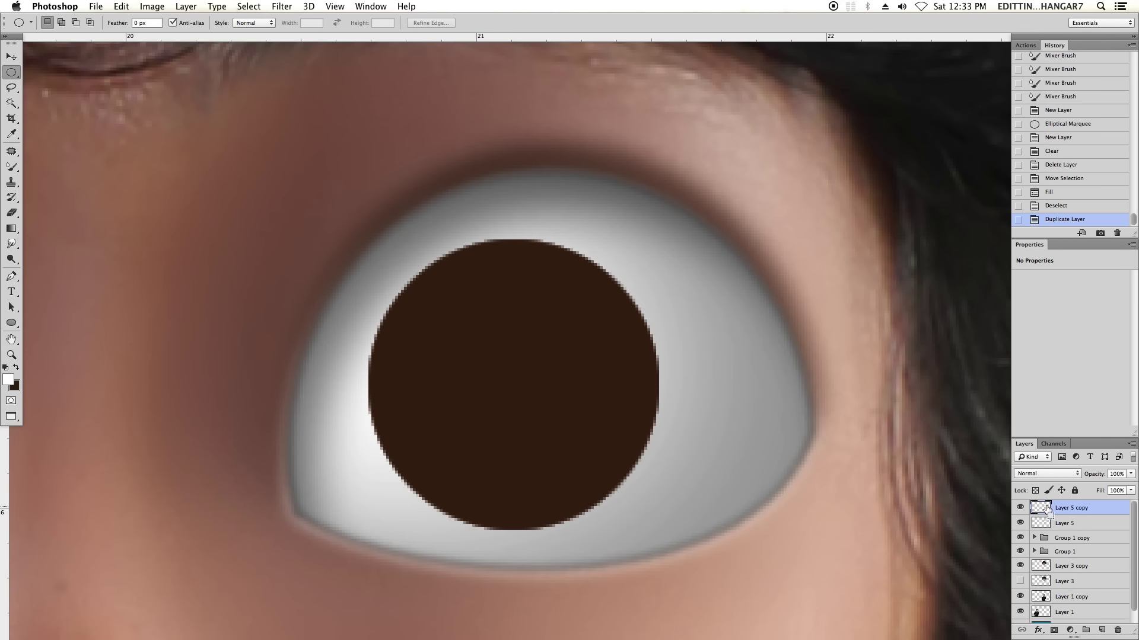
# Fill the Layer 5 copy circle with black and deselect.
pyautogui.keyDown('super'); pyautogui.click(1047, 509); pyautogui.keyUp('super')
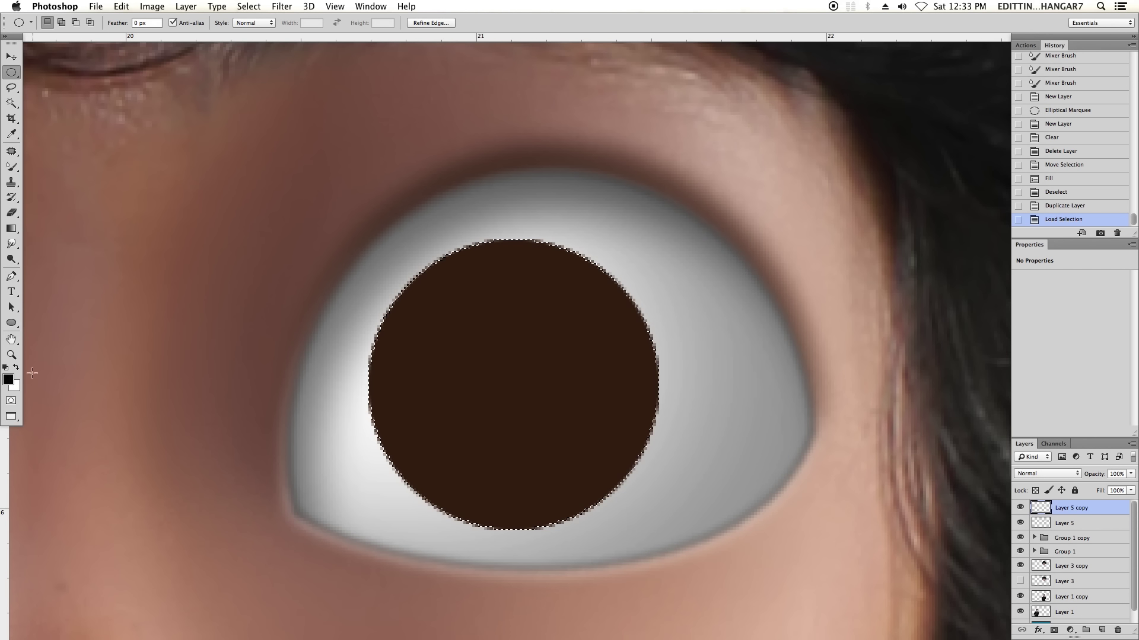
pyautogui.click(6, 368)
pyautogui.press('x')
pyautogui.press('super+BackSpace')
pyautogui.press('super+d')
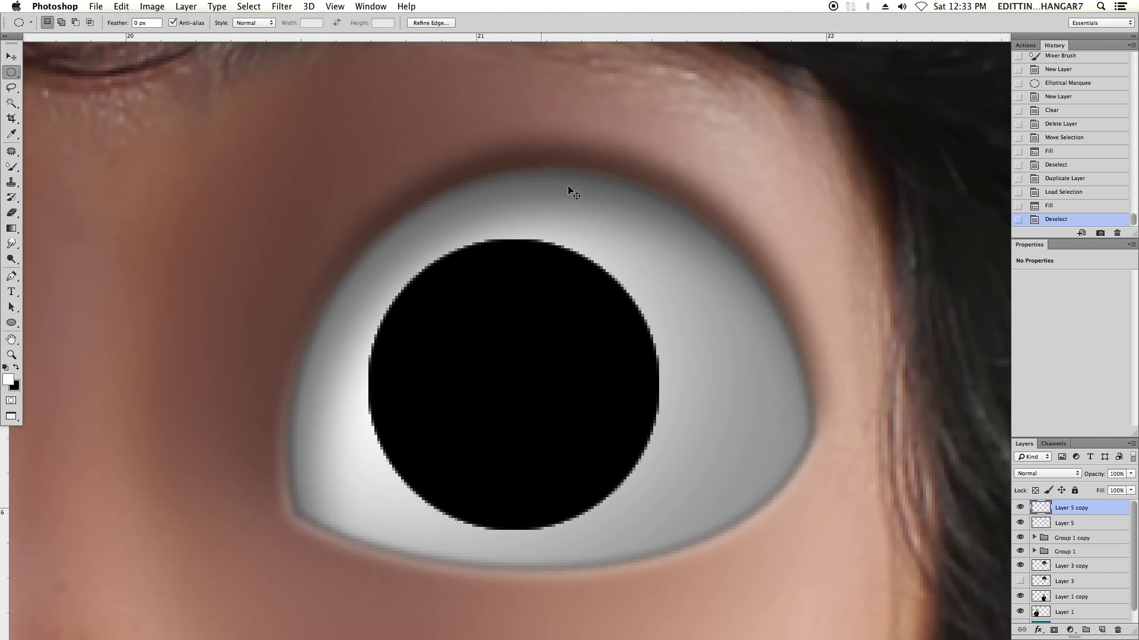
# Scale the black circle to about 72% around its centre, leaving a brown iris ring.
pyautogui.press('super+t')
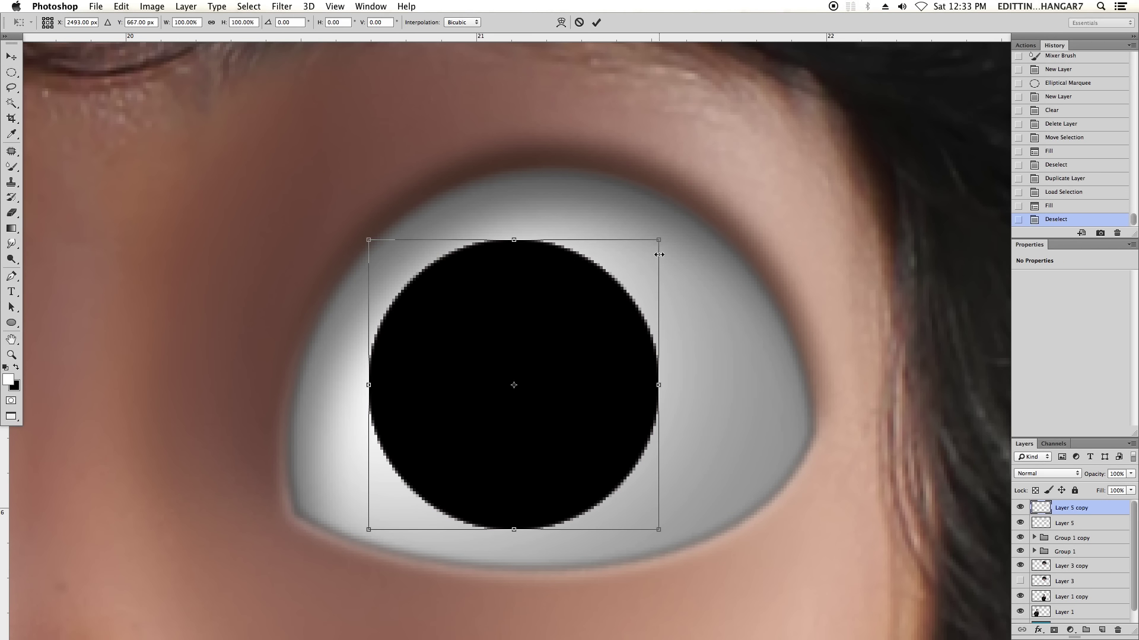
pyautogui.moveTo(657, 237); pyautogui.dragTo(619, 280)
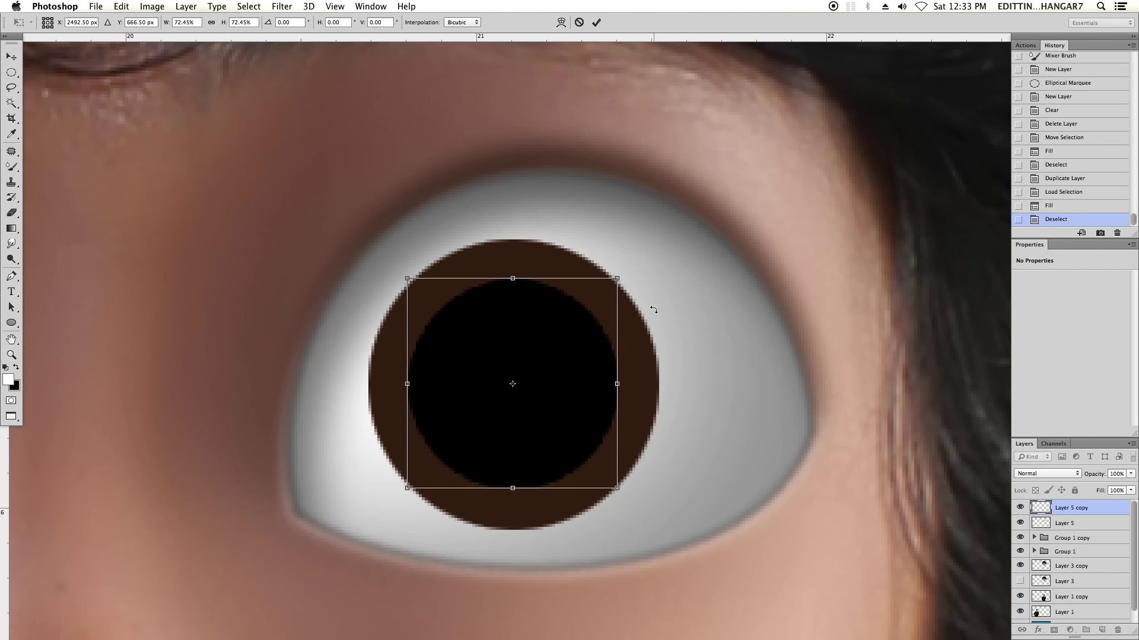
pyautogui.press('Return')
pyautogui.press('super+minus')
pyautogui.press('super+minus')
pyautogui.press('super+plus')
pyautogui.press('super+plus')
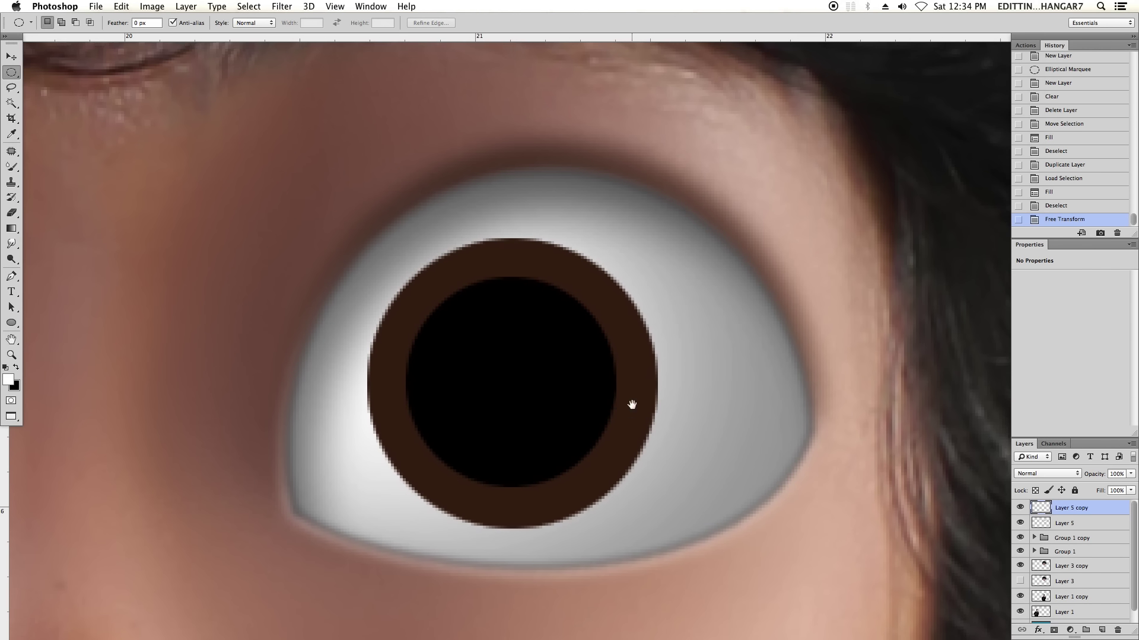
pyautogui.press('super+plus')
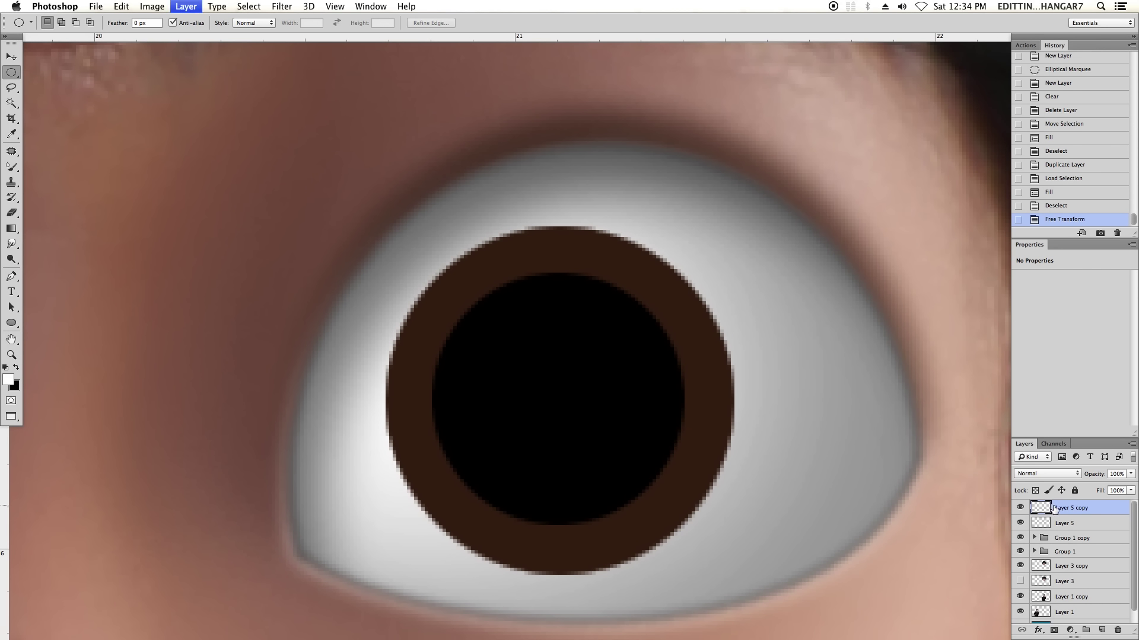
# Copy the pupil to a new Layer 5 copy 2 and fill its circle white.
pyautogui.press('super+j')
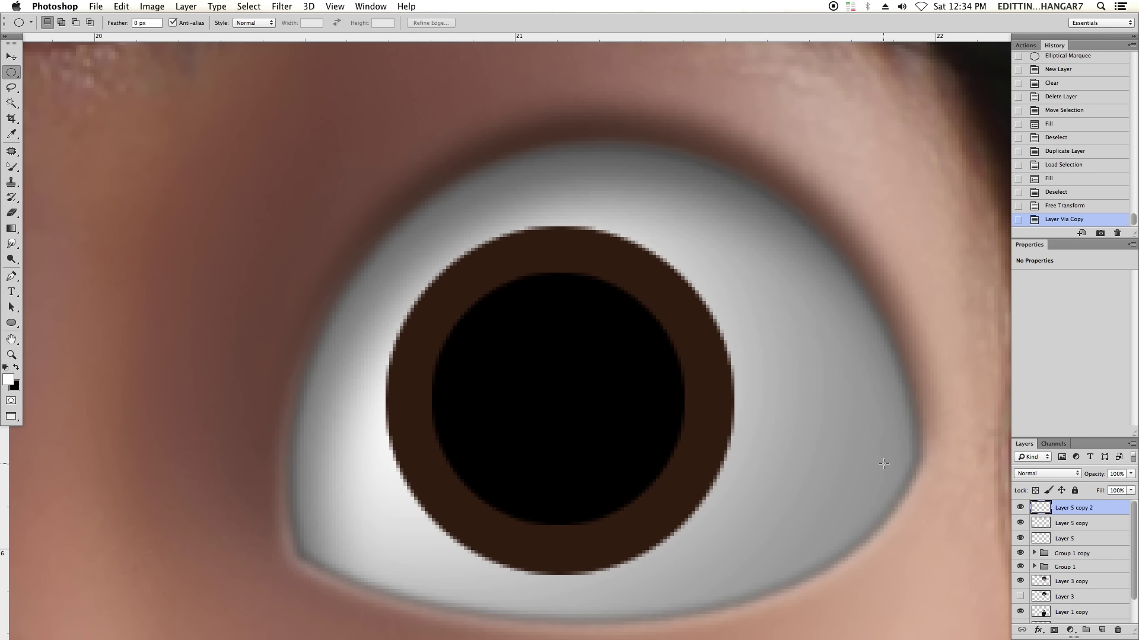
pyautogui.press('super+t')
pyautogui.press('Escape')
pyautogui.keyDown('super'); pyautogui.click(1042, 508); pyautogui.keyUp('super')
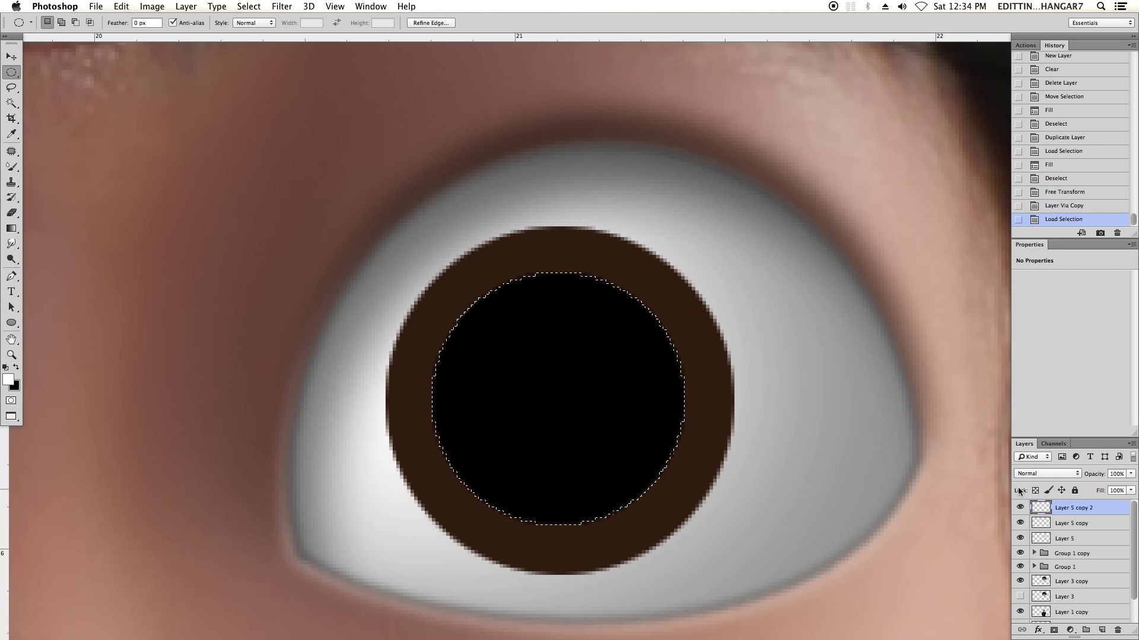
pyautogui.press('x')
pyautogui.press('super+BackSpace')
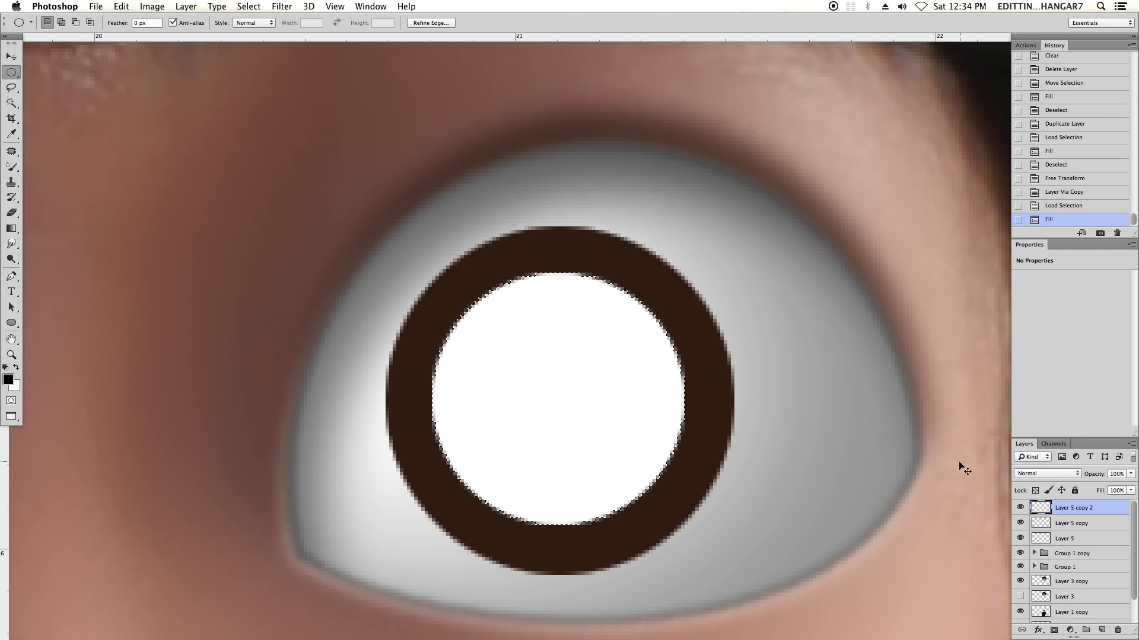
pyautogui.press('super+d')
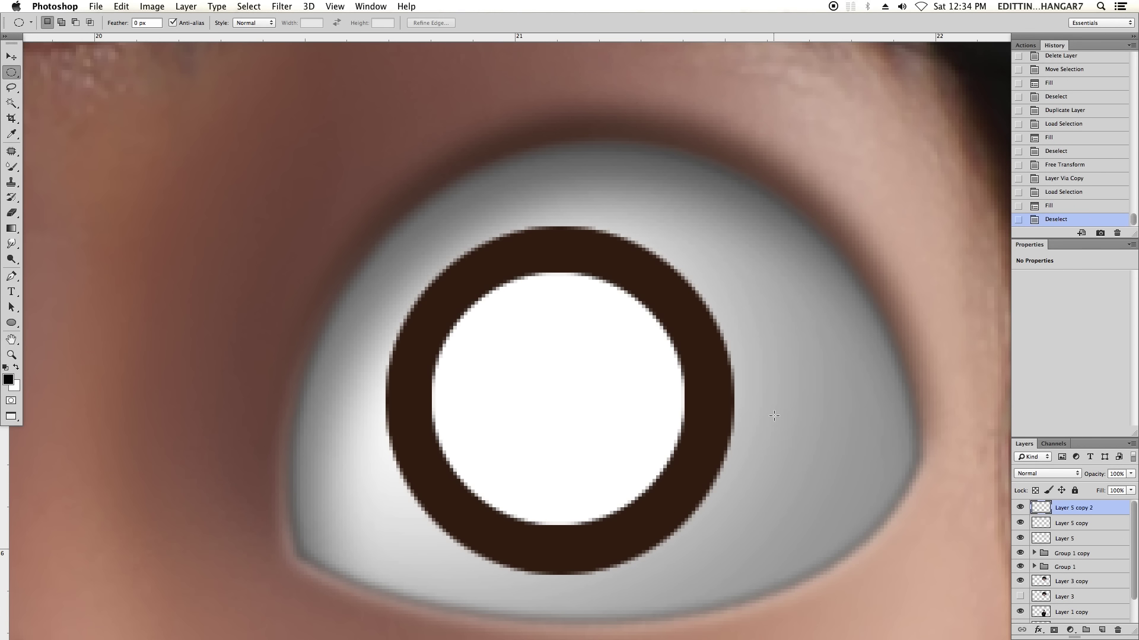
# Shrink the white circle into a small catchlight at the pupil's upper left.
pyautogui.press('super+t')
pyautogui.moveTo(683, 525); pyautogui.dragTo(536, 374)
pyautogui.press('Return')
pyautogui.press('m')
pyautogui.press('super+minus')
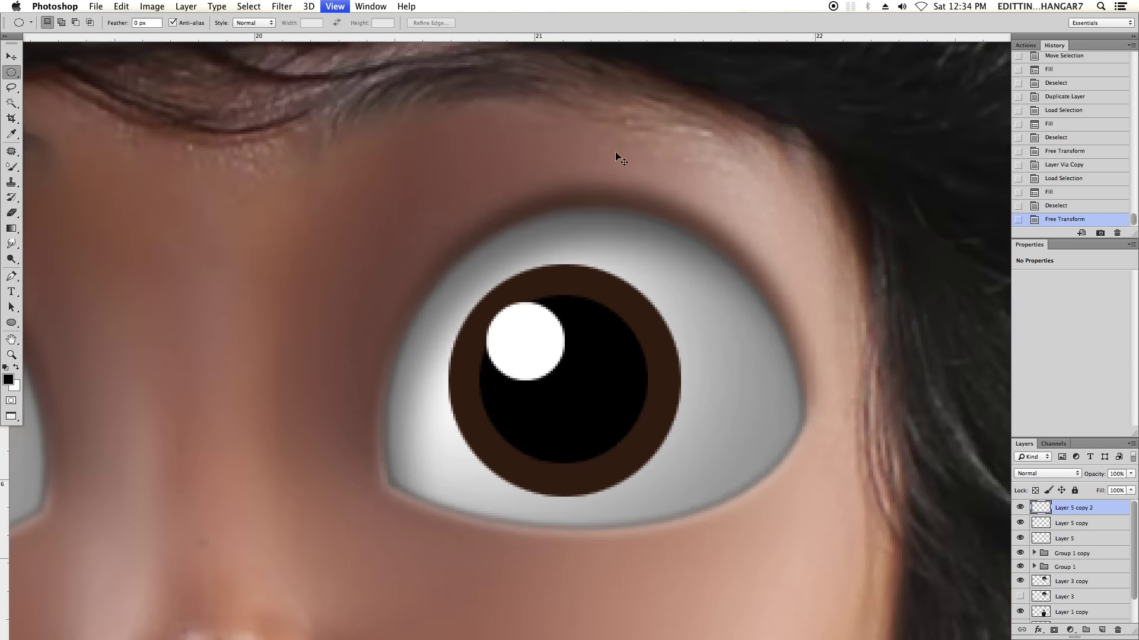
pyautogui.press('super+minus')
pyautogui.press('super+plus')
pyautogui.press('super+plus')
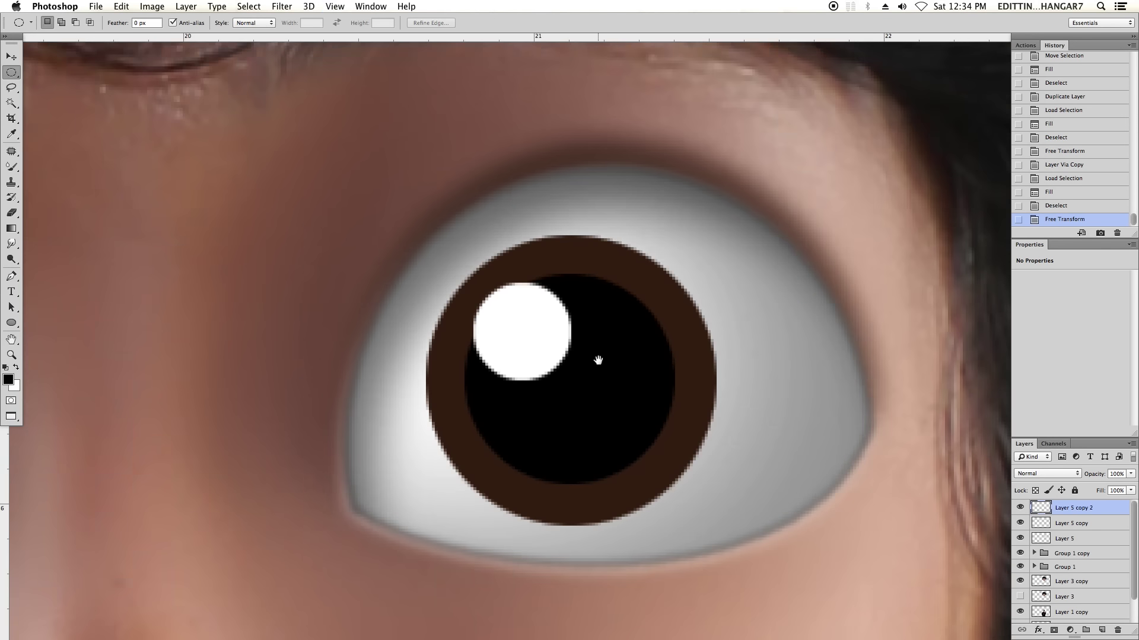
pyautogui.press('super+minus')
pyautogui.press('super+plus')
pyautogui.press('super+t')
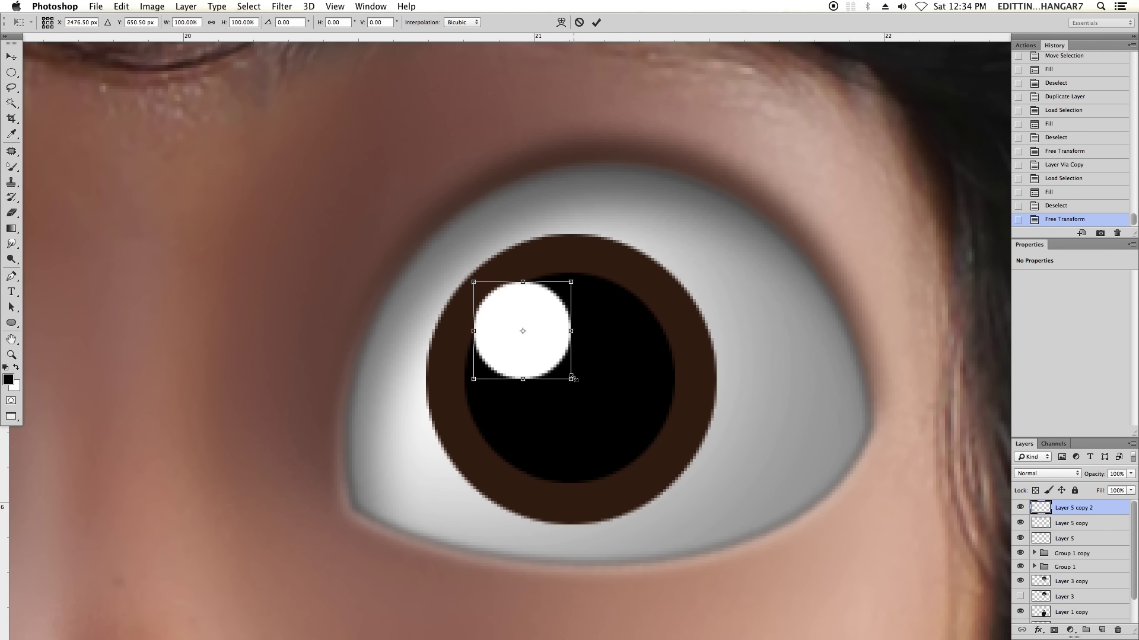
pyautogui.moveTo(571, 377); pyautogui.dragTo(536, 335)
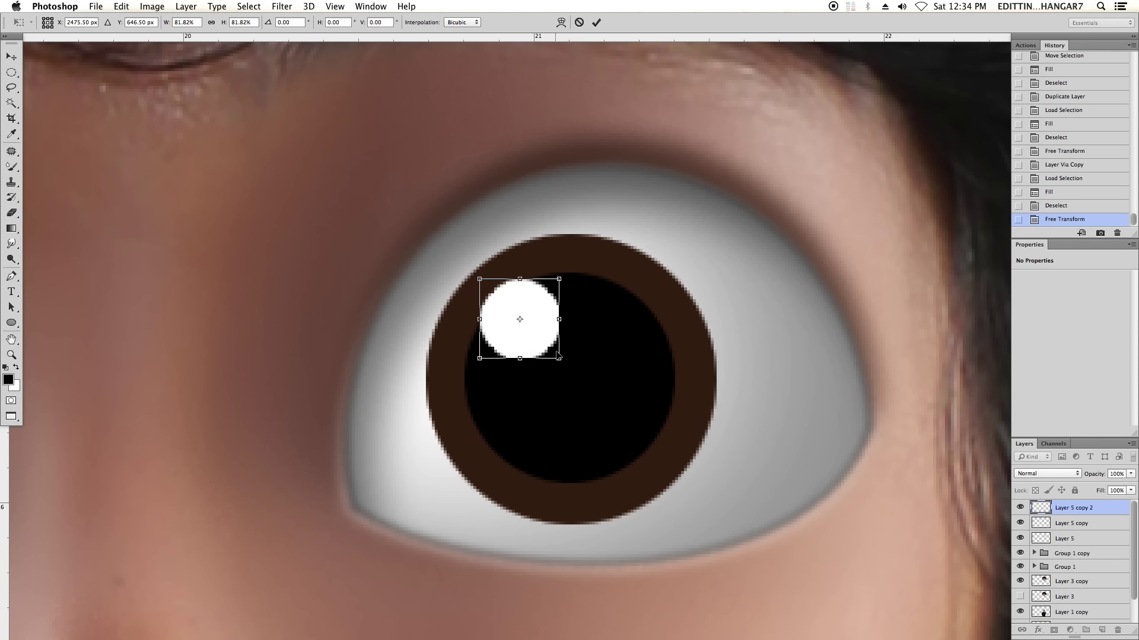
pyautogui.press('Return')
# Zoom and shift the view to a close-up of the right eye.
pyautogui.scroll(-2, 563, 369)
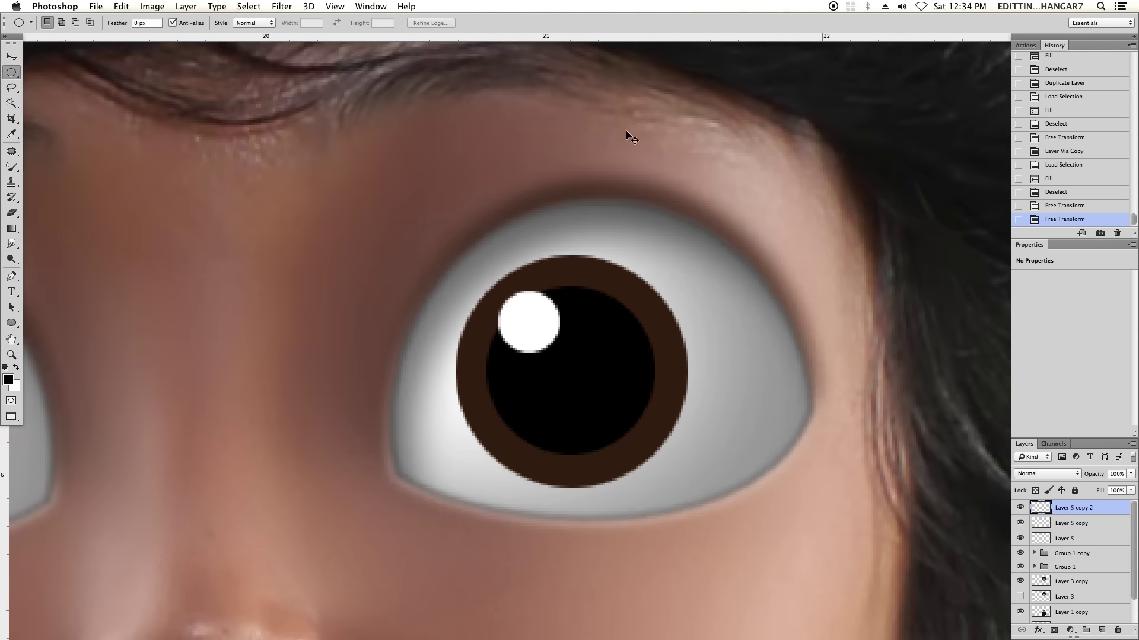
pyautogui.scroll(-5, 563, 370)
pyautogui.scroll(-2, 563, 369)
pyautogui.scroll(2, 644, 376)
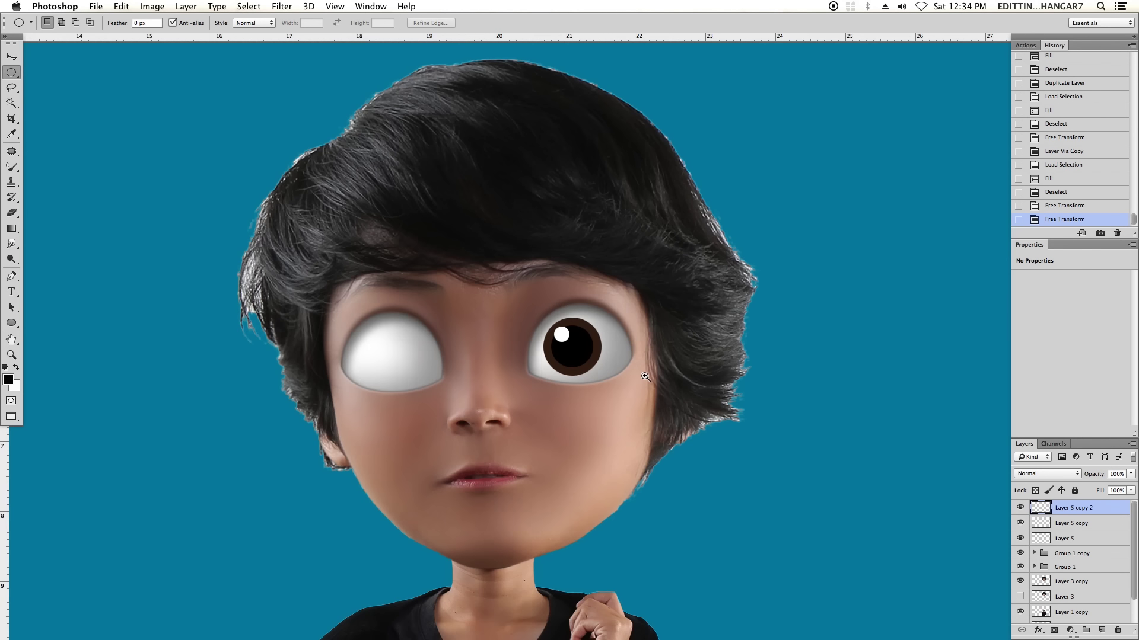
pyautogui.scroll(2, 593, 338)
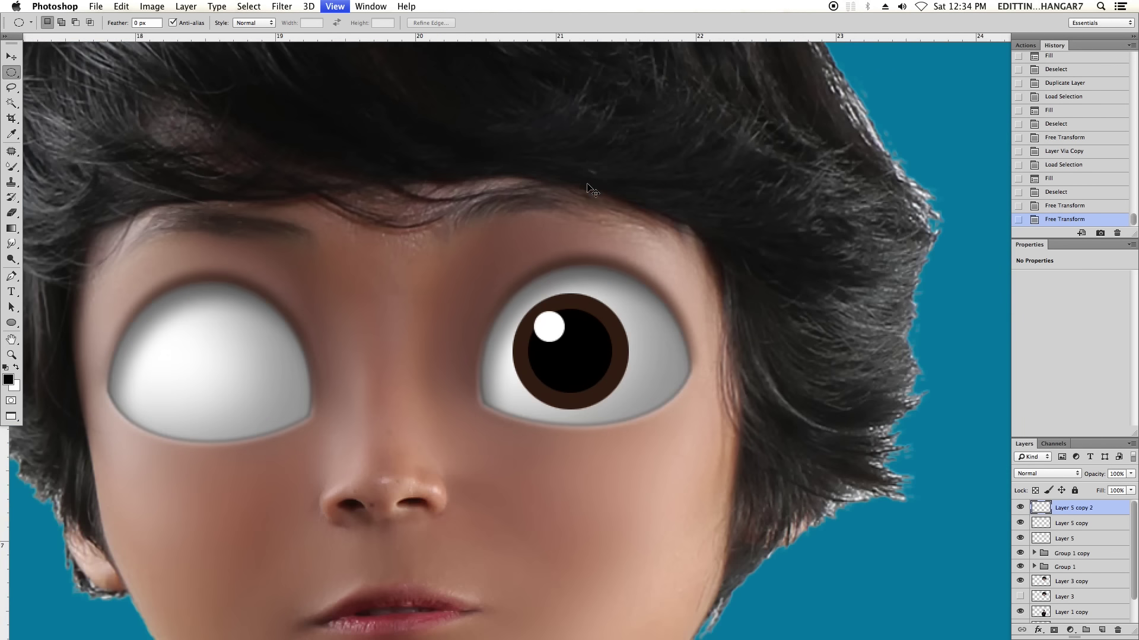
pyautogui.scroll(2, 646, 330)
pyautogui.scroll(1, 597, 330)
pyautogui.scroll(1, 655, 353)
pyautogui.scroll(-2, 647, 365)
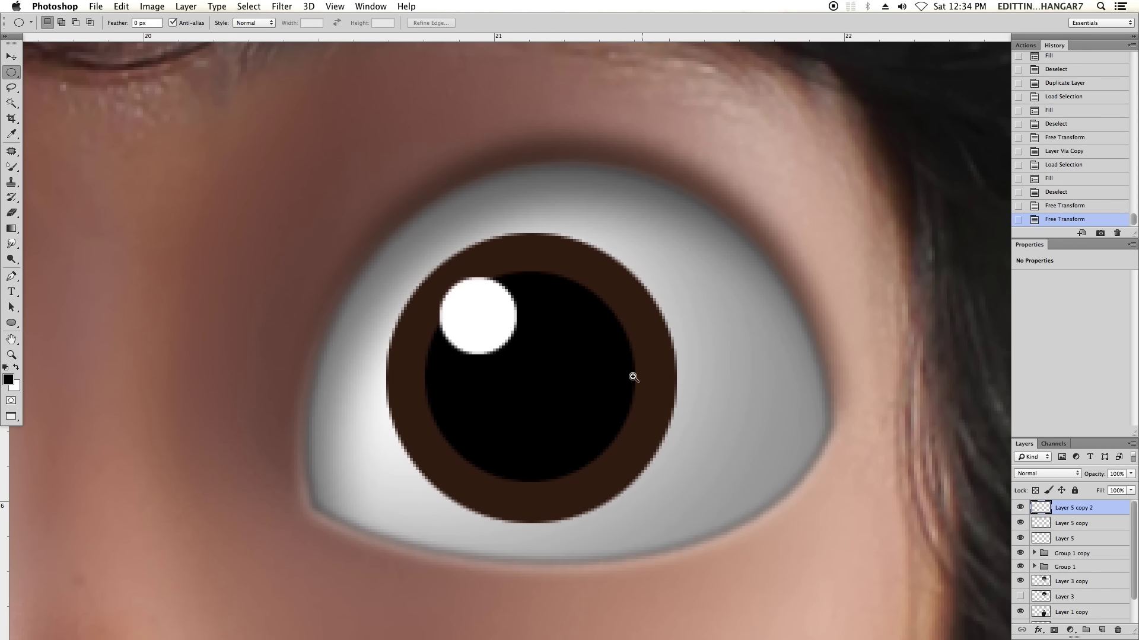
pyautogui.scroll(3, 632, 410)
pyautogui.moveTo(662, 437); pyautogui.dragTo(662, 442)
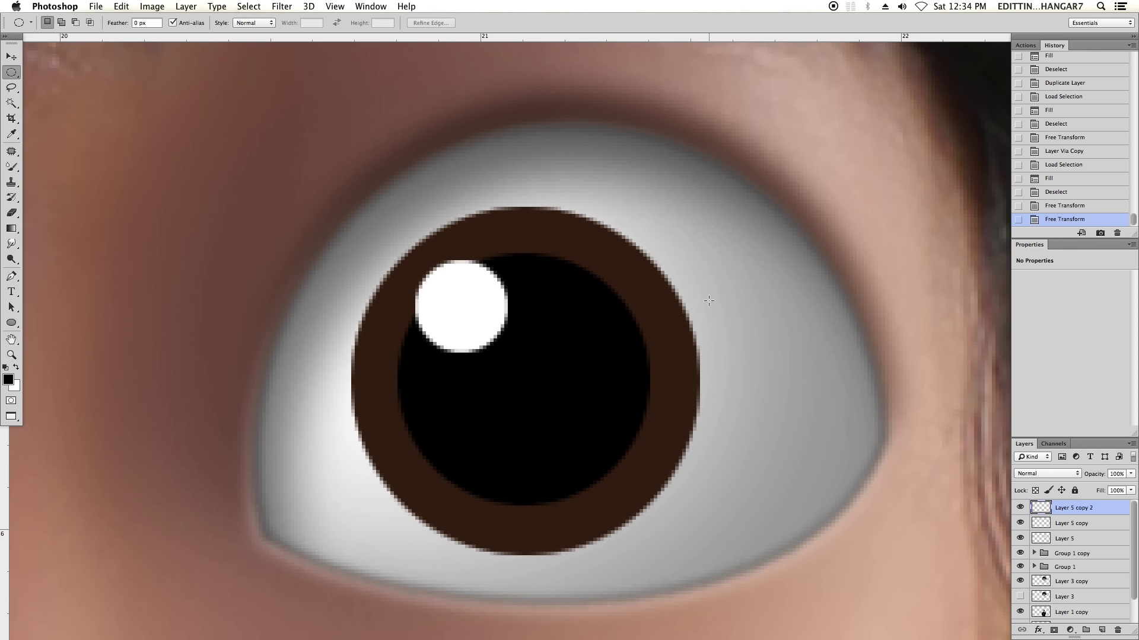
# Select the brown iris Layer 5 with the Move tool, toggling its visibility to check it.
pyautogui.press('v')
pyautogui.click(682, 438)
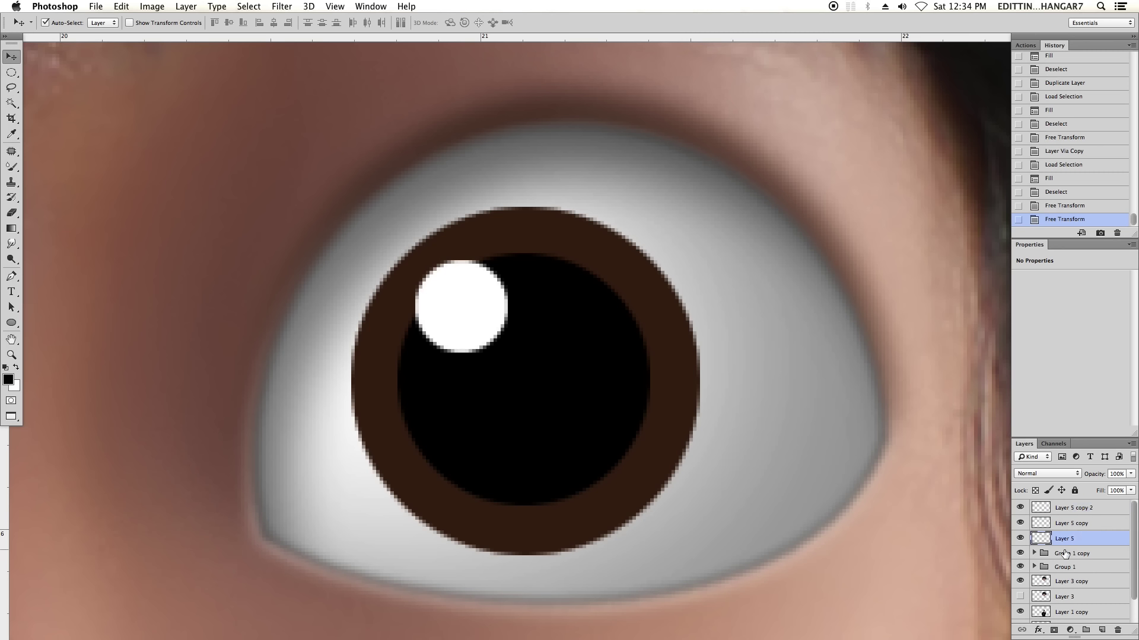
pyautogui.click(1020, 538)
pyautogui.scroll(-1, 593, 350)
pyautogui.scroll(1, 607, 363)
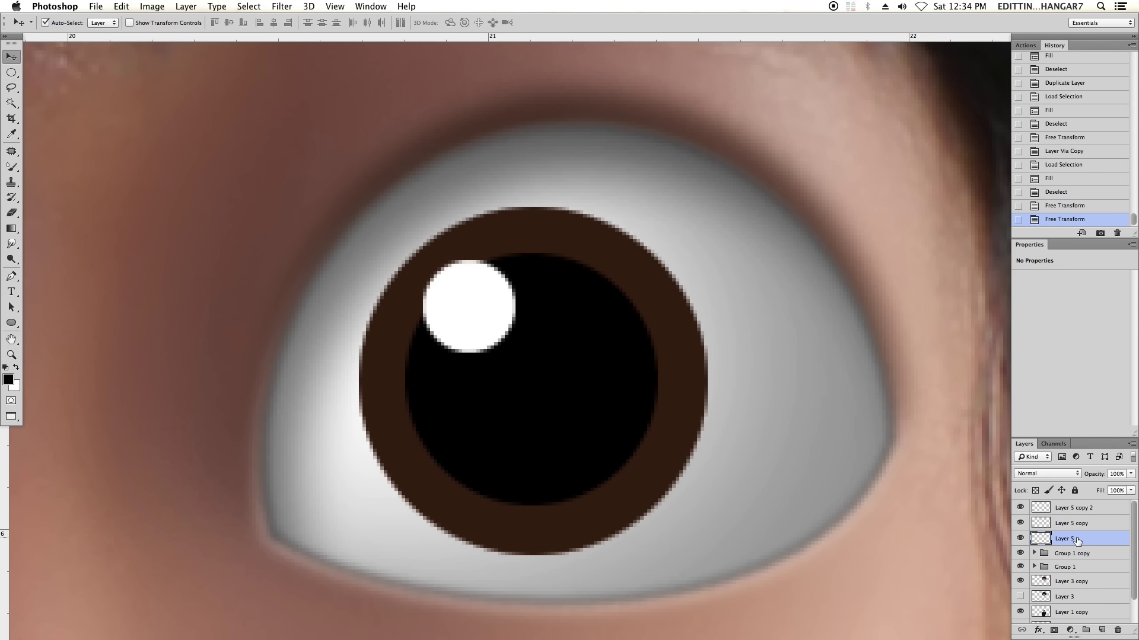
# Dodge spots around the brown iris ring with a 25 px brush at 10% midtones.
pyautogui.click(13, 259)
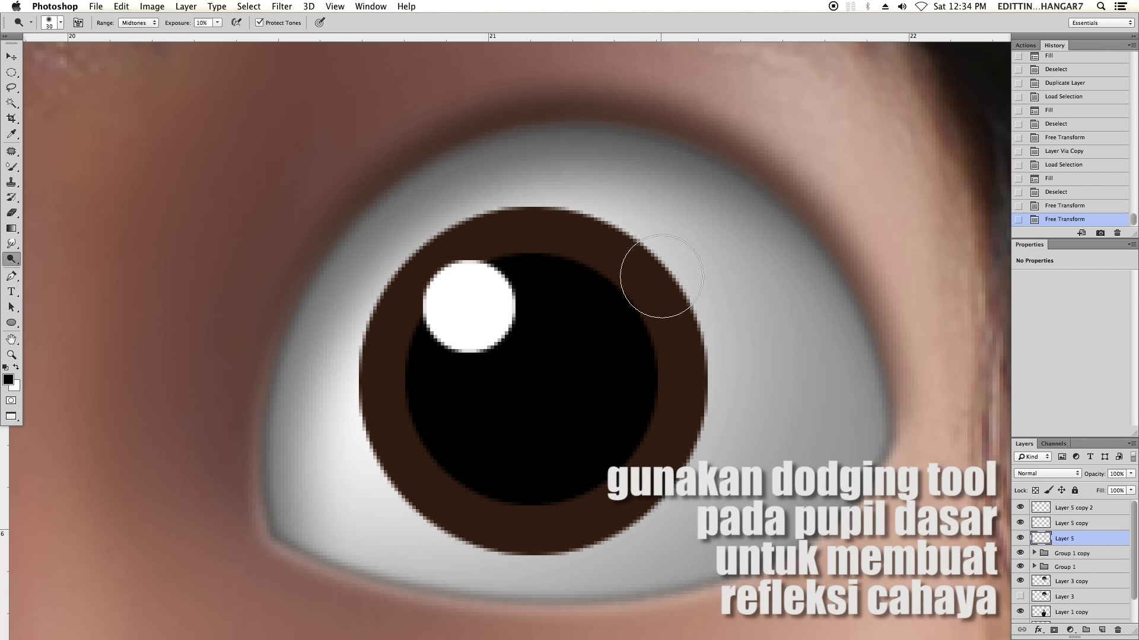
pyautogui.moveTo(651, 266); pyautogui.dragTo(673, 419)
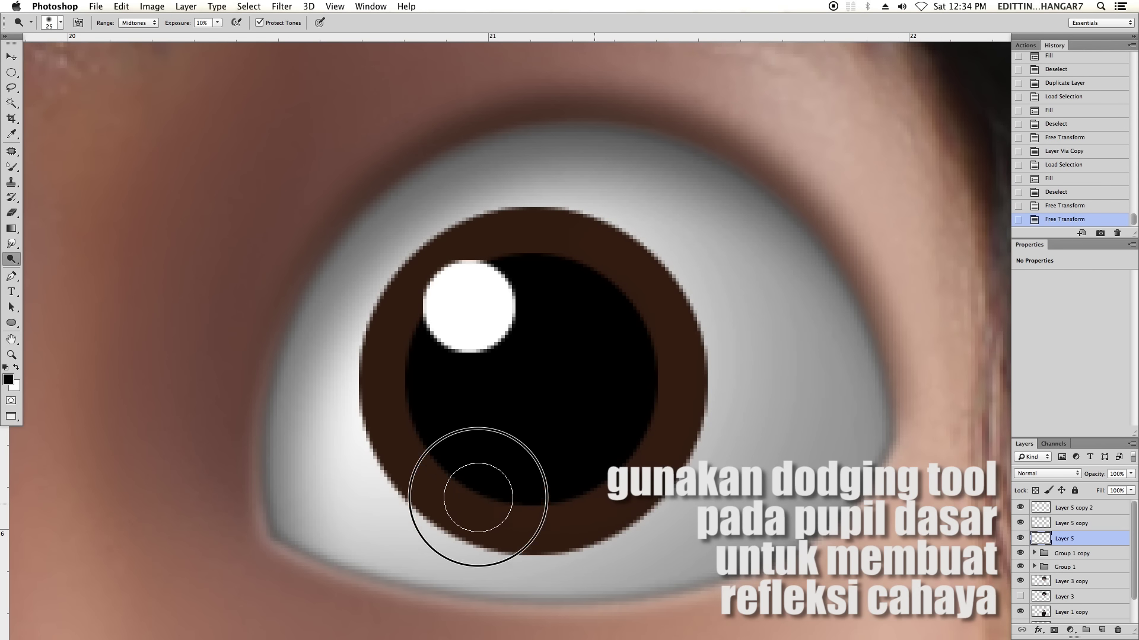
pyautogui.moveTo(465, 472)
pyautogui.mouseDown()
pyautogui.moveTo(480, 485)
pyautogui.moveTo(483, 546)
pyautogui.mouseUp()
pyautogui.click(417, 445)
pyautogui.click(673, 385)
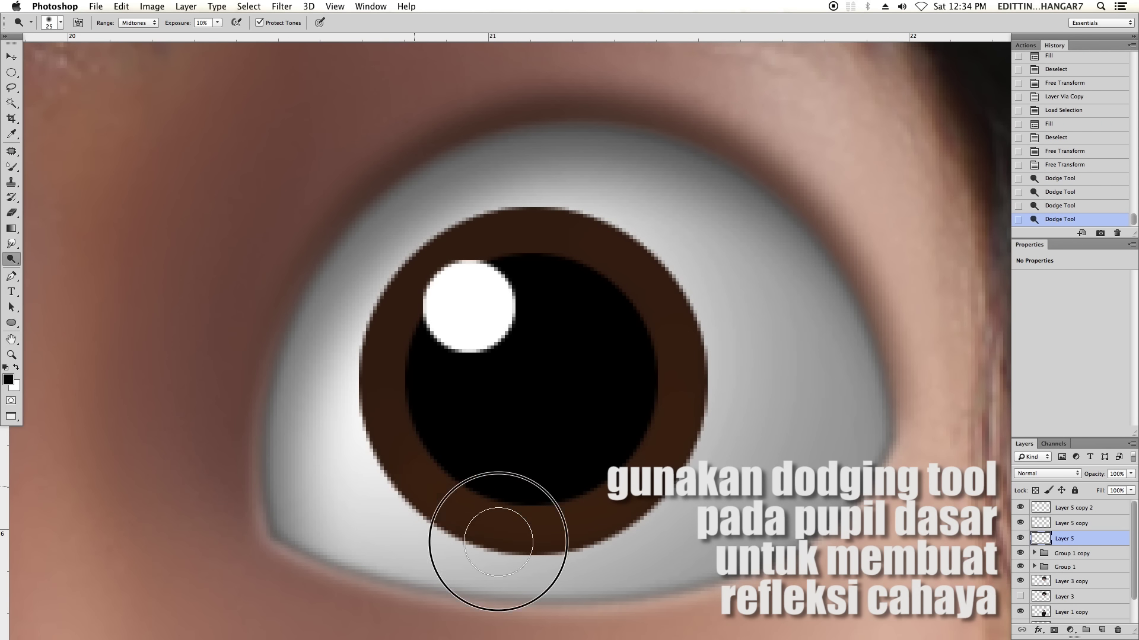
pyautogui.moveTo(694, 358); pyautogui.dragTo(673, 407)
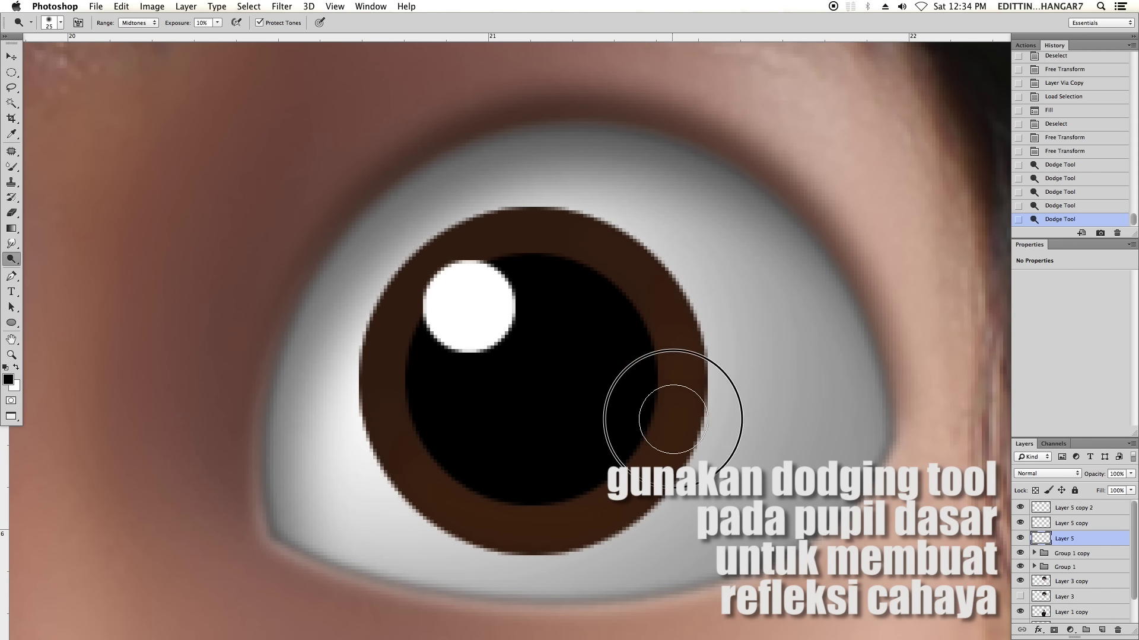
pyautogui.click(393, 330)
pyautogui.click(451, 513)
pyautogui.click(676, 369)
pyautogui.click(545, 522)
pyautogui.click(578, 510)
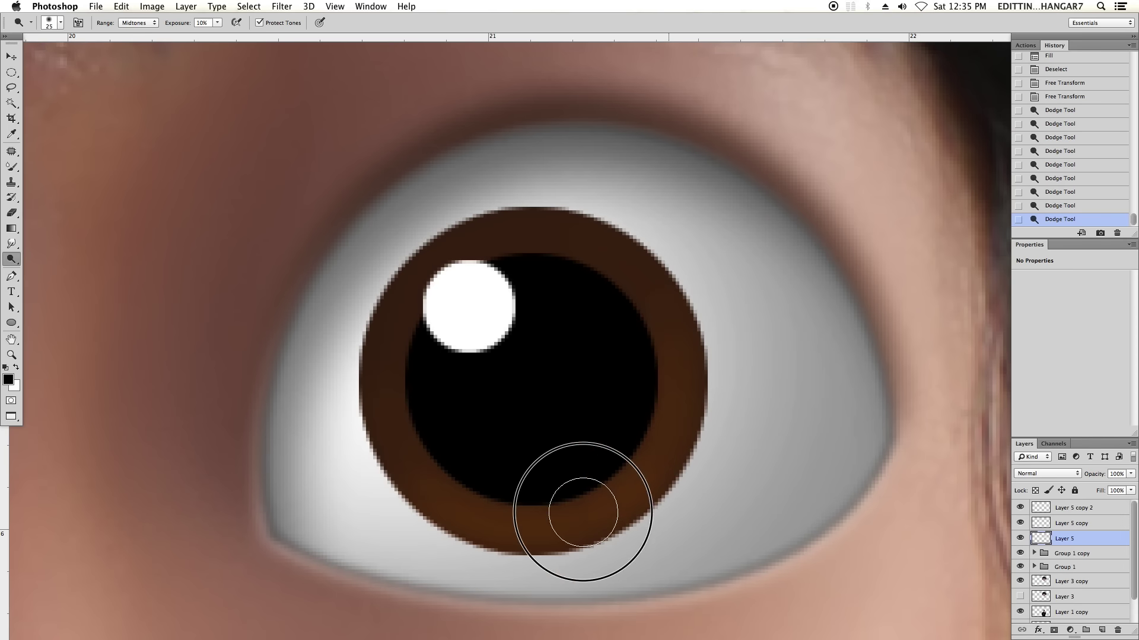
pyautogui.click(648, 292)
pyautogui.click(379, 401)
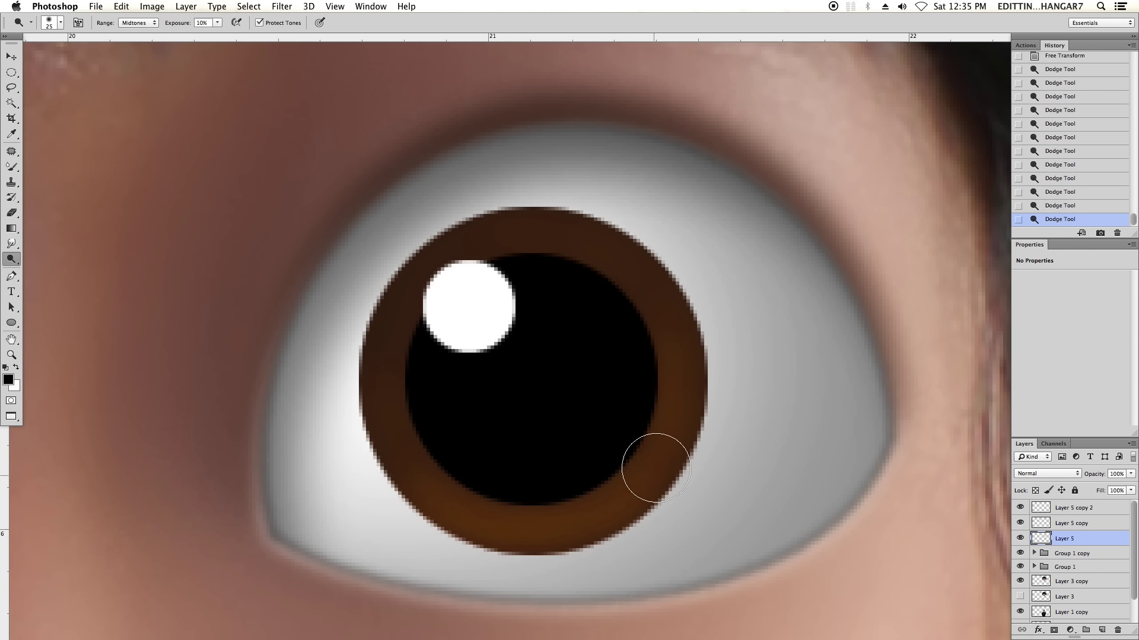
# Brighten the iris's bottom edge with a smaller 8 px dodge brush.
pyautogui.press('[')
pyautogui.press('[')
pyautogui.press('[')
pyautogui.press('[')
pyautogui.press(']')
pyautogui.press(']')
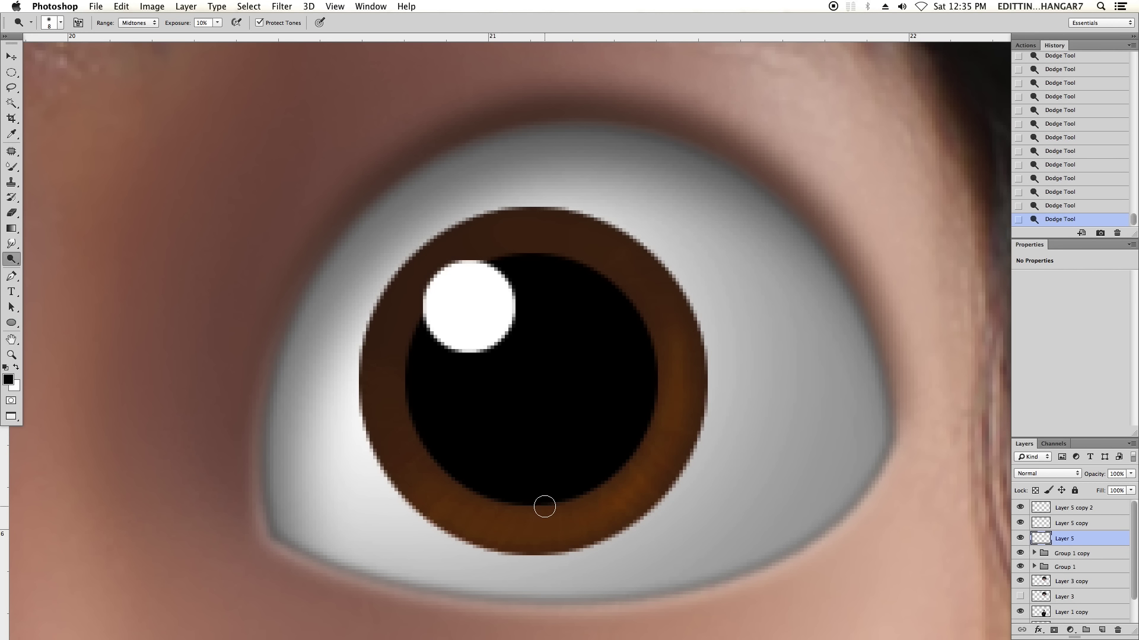
pyautogui.moveTo(549, 524); pyautogui.dragTo(592, 522)
pyautogui.press('super+equal')
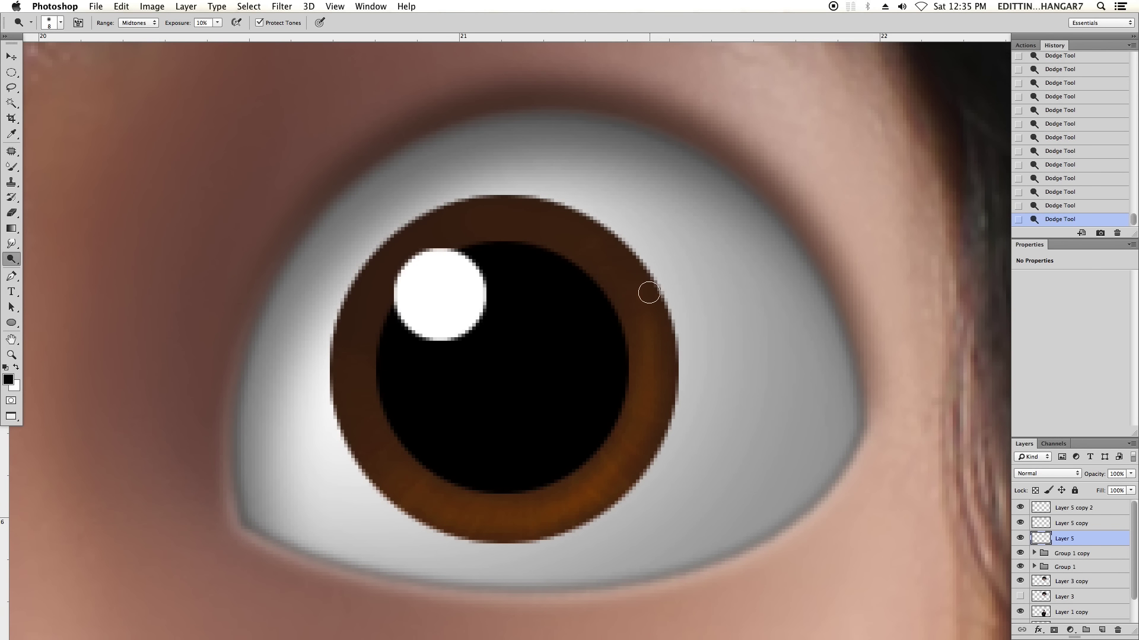
pyautogui.press('super+minus')
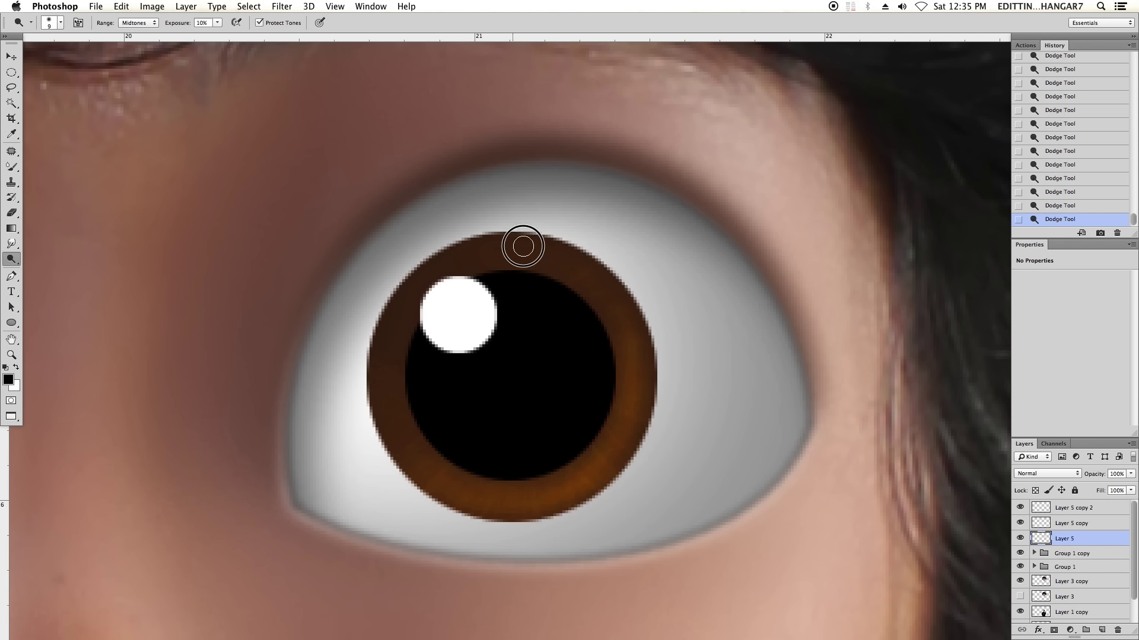
pyautogui.press(']')
pyautogui.press('super+minus')
pyautogui.press('[')
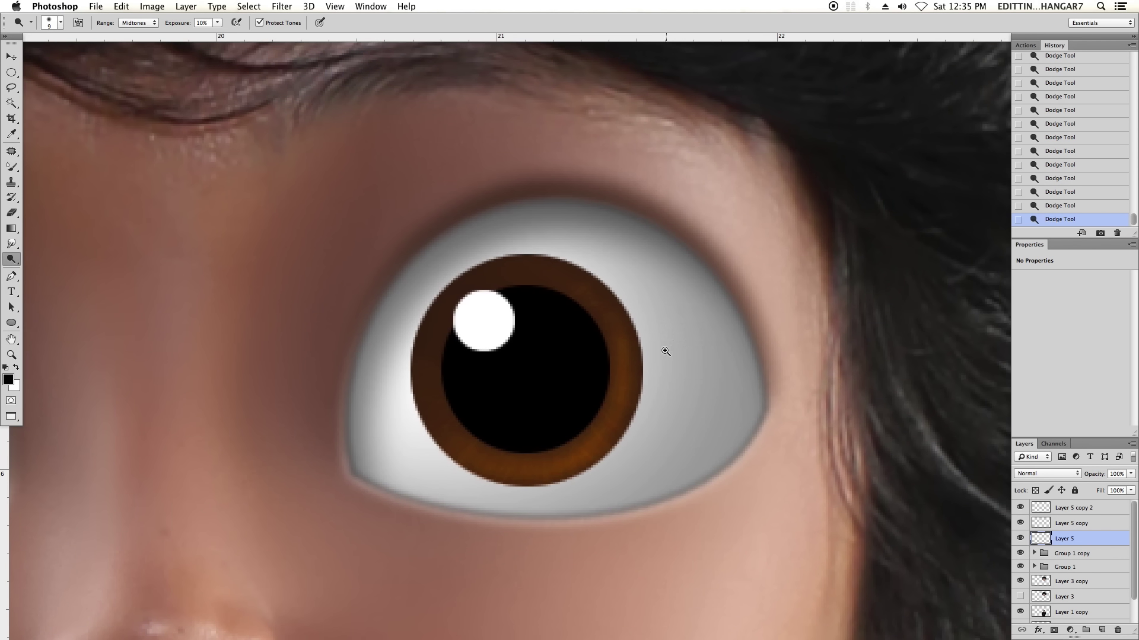
pyautogui.press('super+plus')
pyautogui.press('[')
pyautogui.press('super+plus')
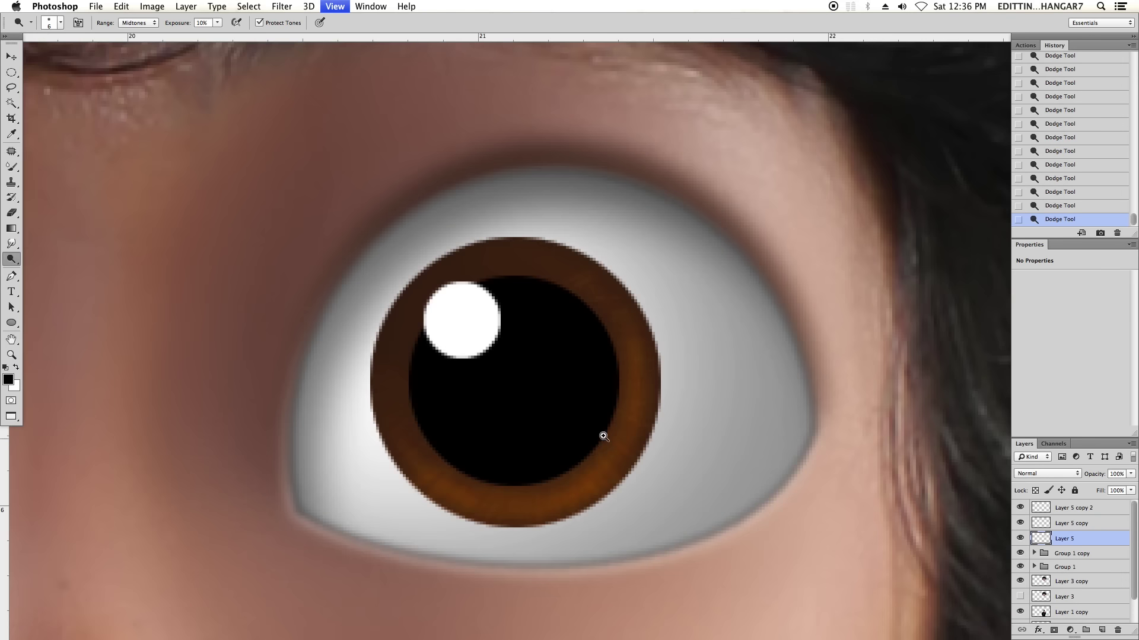
pyautogui.moveTo(602, 437); pyautogui.dragTo(661, 393)
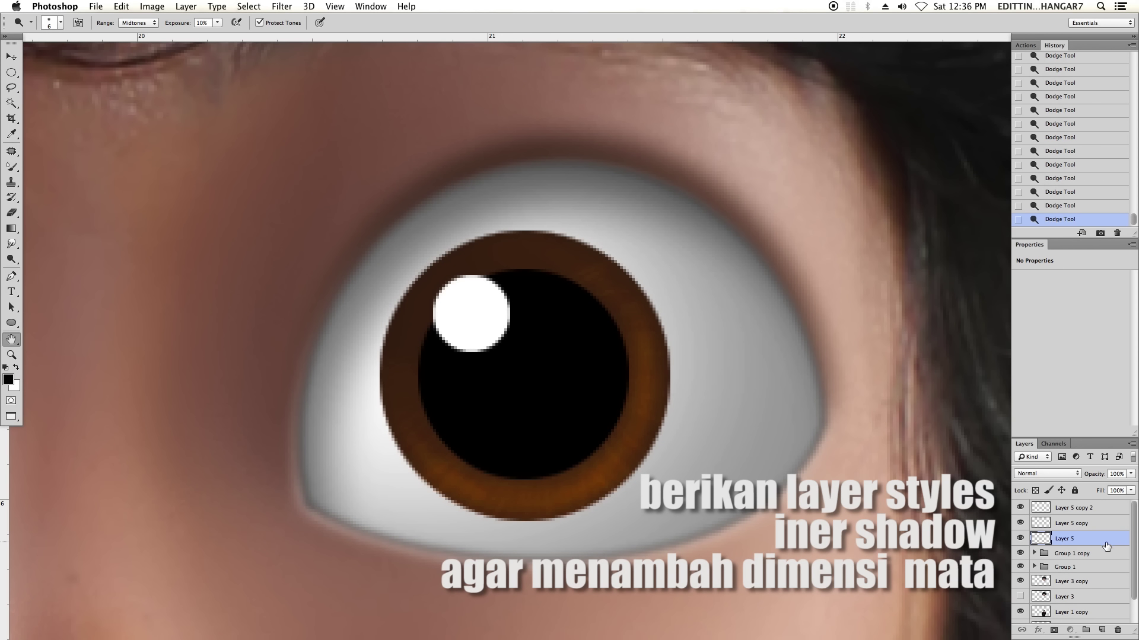
# Add an 8 px Inner Shadow layer style to the iris Layer 5.
pyautogui.doubleClick(1103, 540)
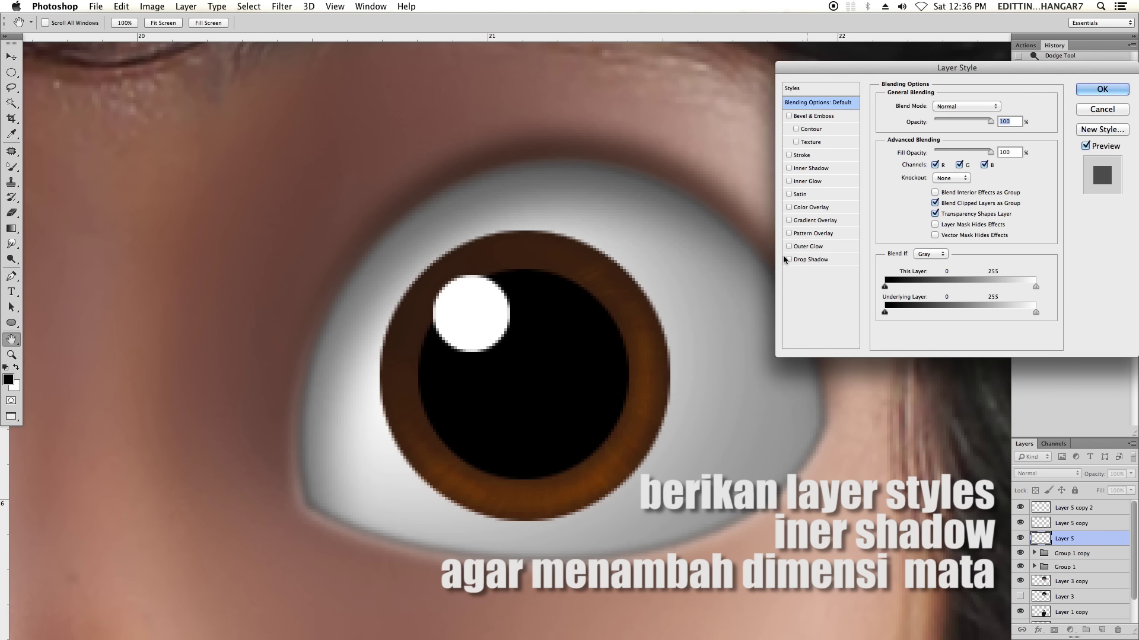
pyautogui.click(810, 168)
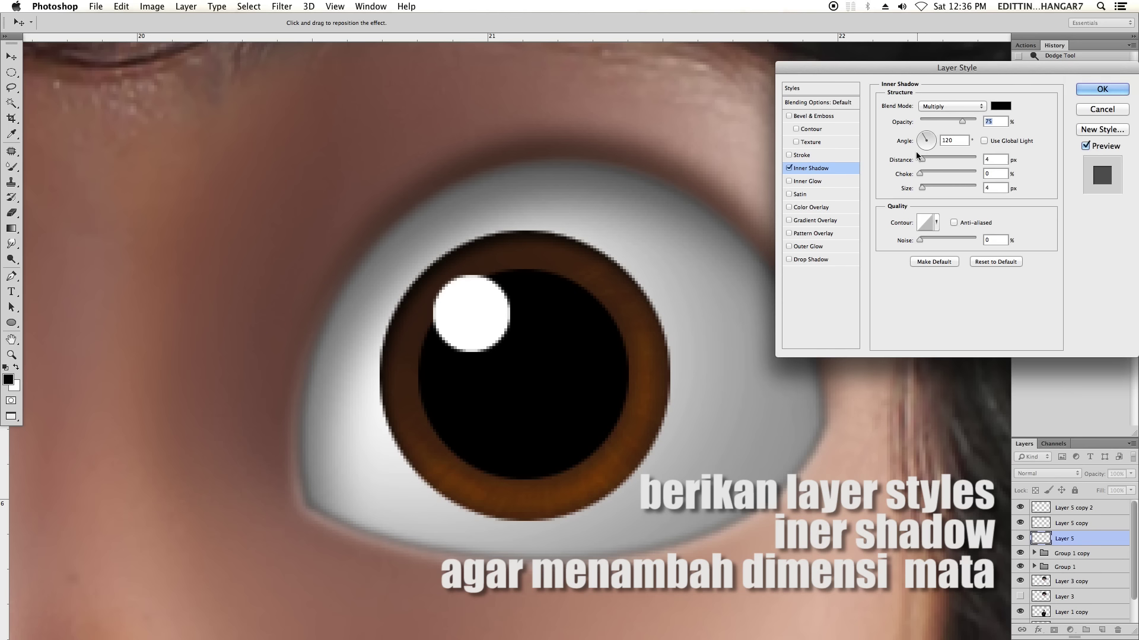
pyautogui.moveTo(925, 192); pyautogui.dragTo(925, 190)
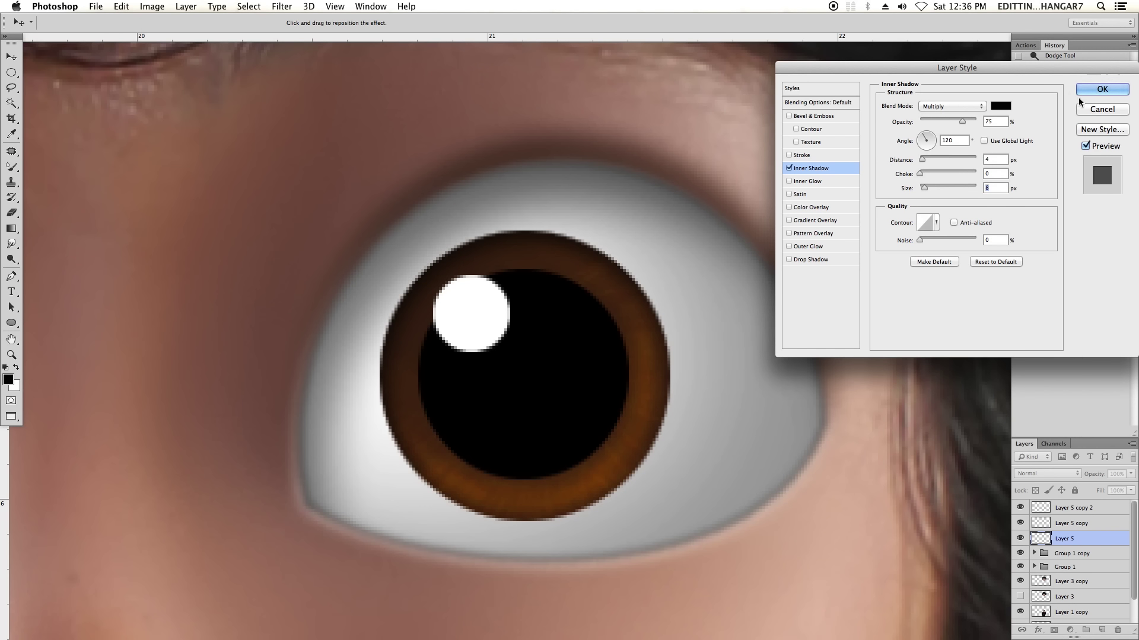
pyautogui.click(1100, 89)
pyautogui.scroll(-1, 477, 411)
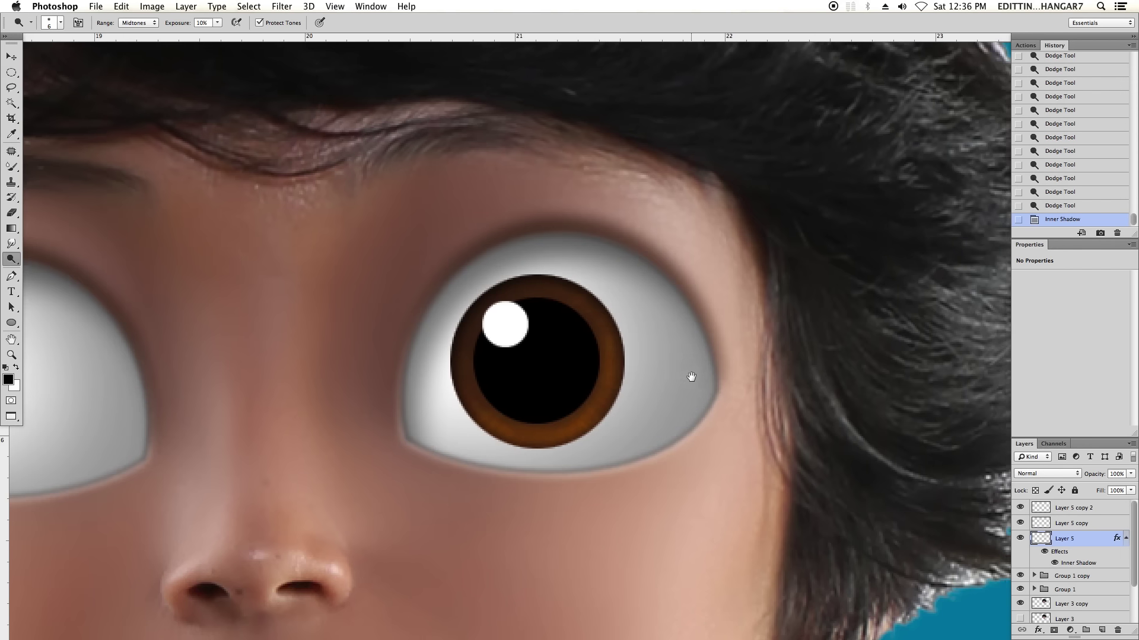
pyautogui.scroll(-1, 688, 376)
pyautogui.scroll(2, 593, 356)
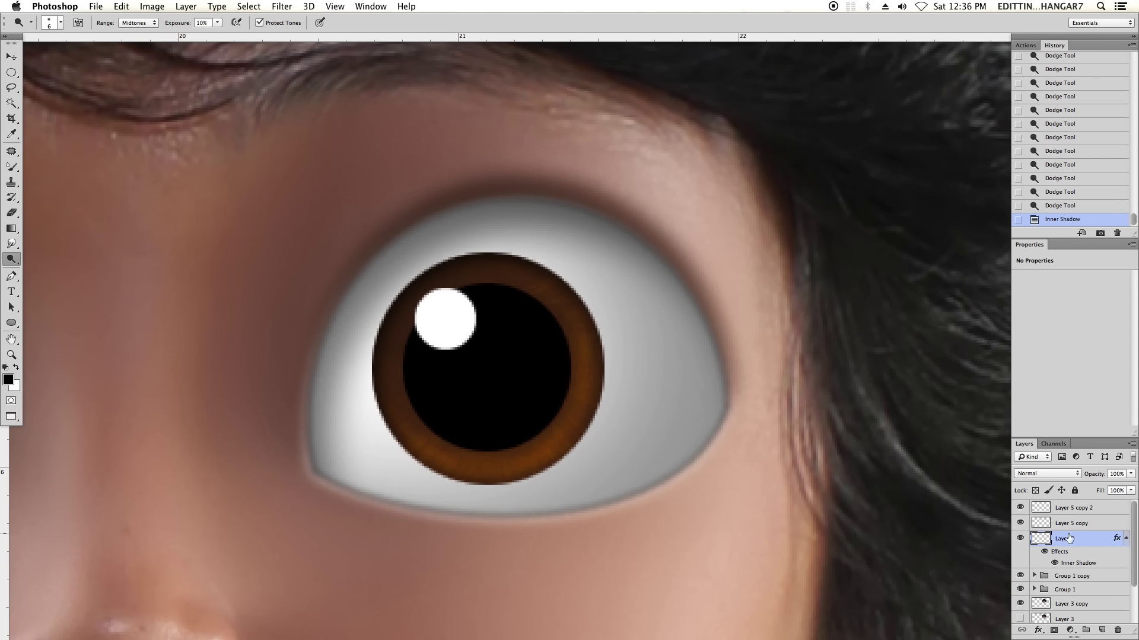
# Apply a 0.5 px Gaussian Blur to the iris and pupil layers.
pyautogui.hotkey('ctrl', 'alt', 'f')
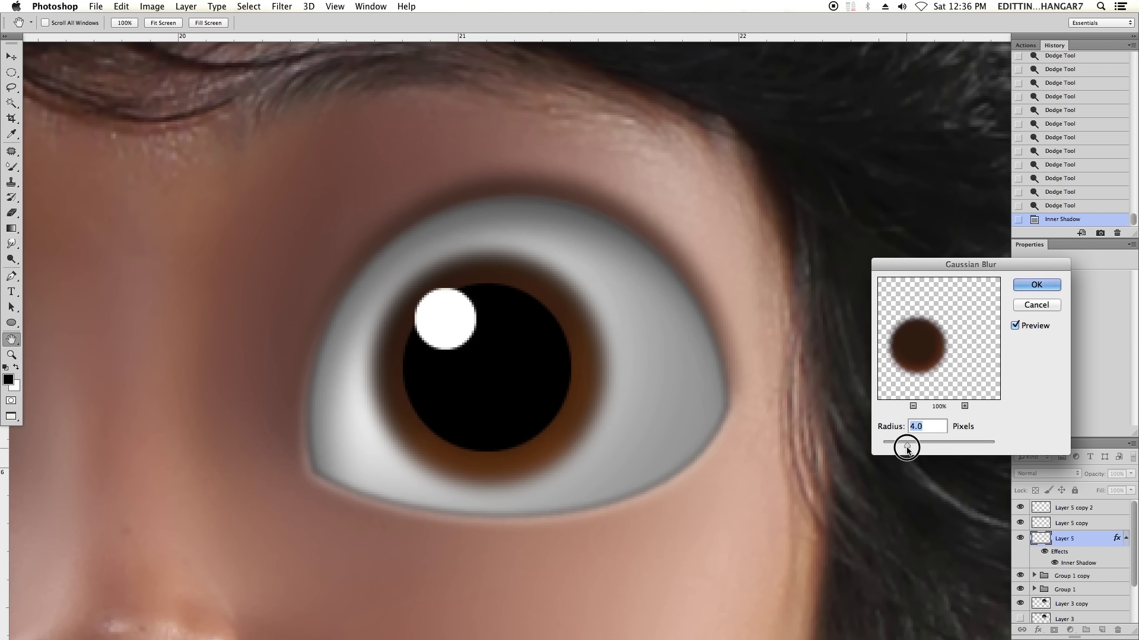
pyautogui.moveTo(904, 445); pyautogui.dragTo(893, 446)
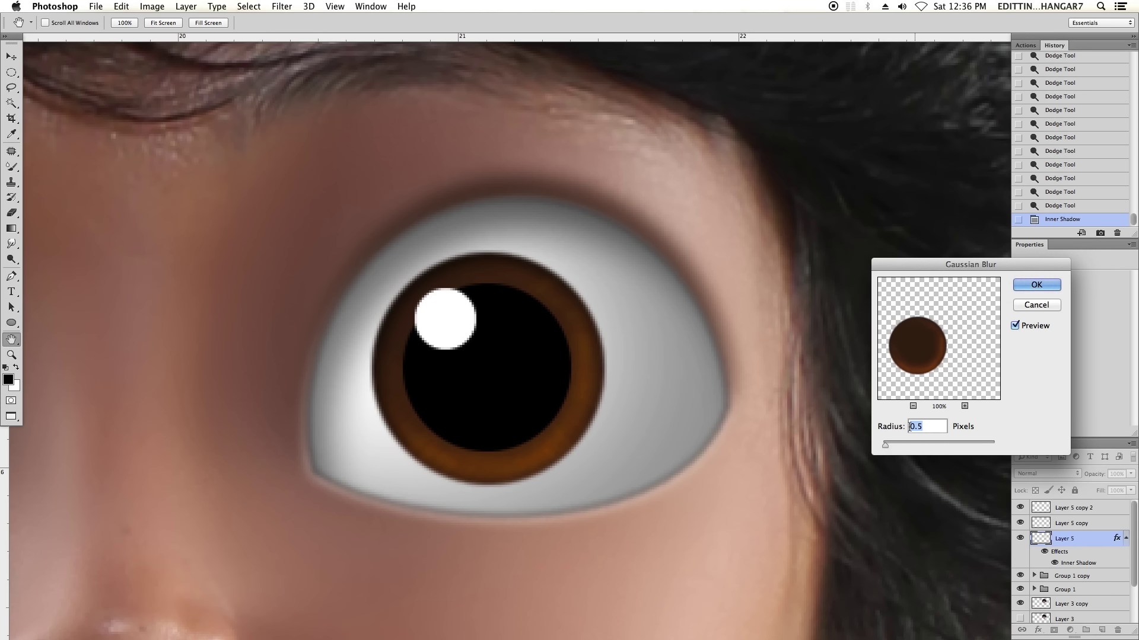
pyautogui.click(1036, 285)
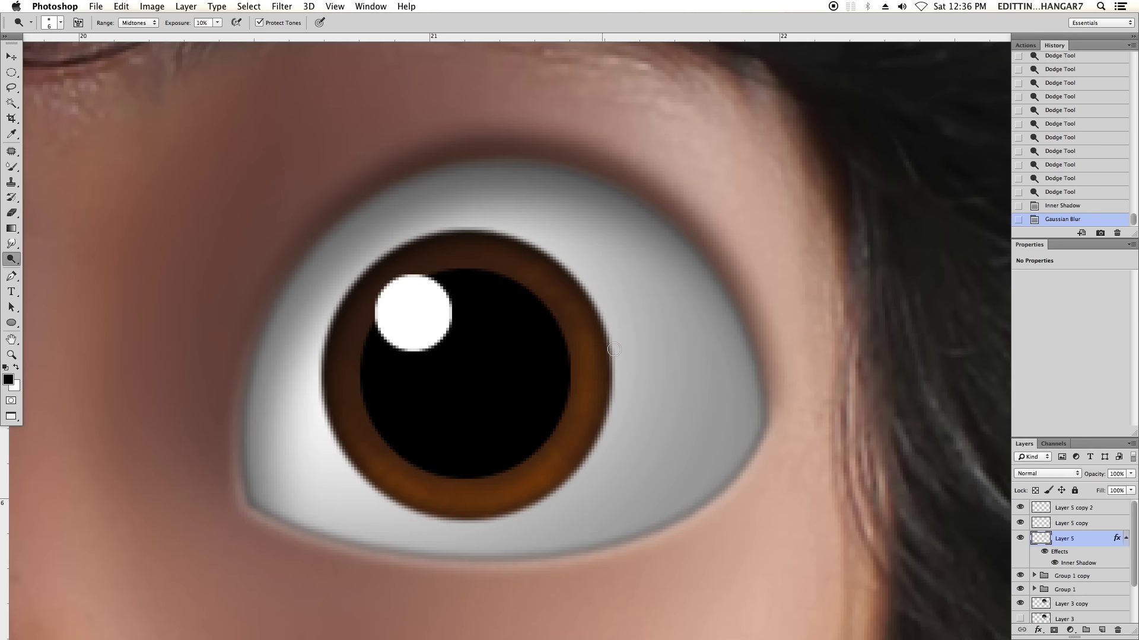
pyautogui.scroll(5, 627, 354)
pyautogui.click(1057, 523)
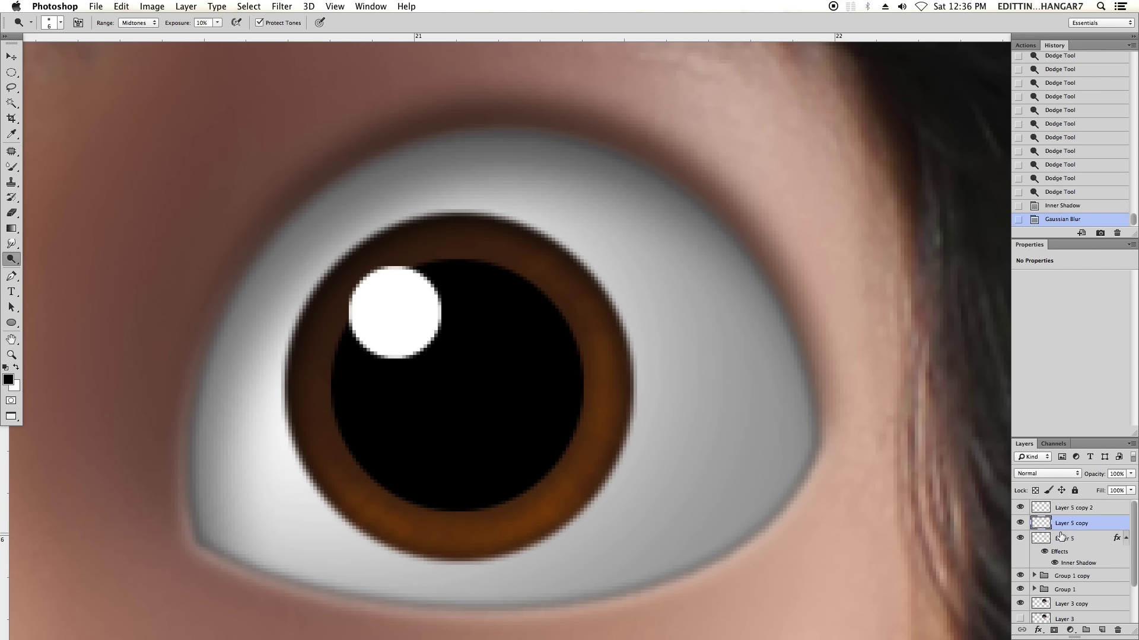
pyautogui.press('super+alt+f')
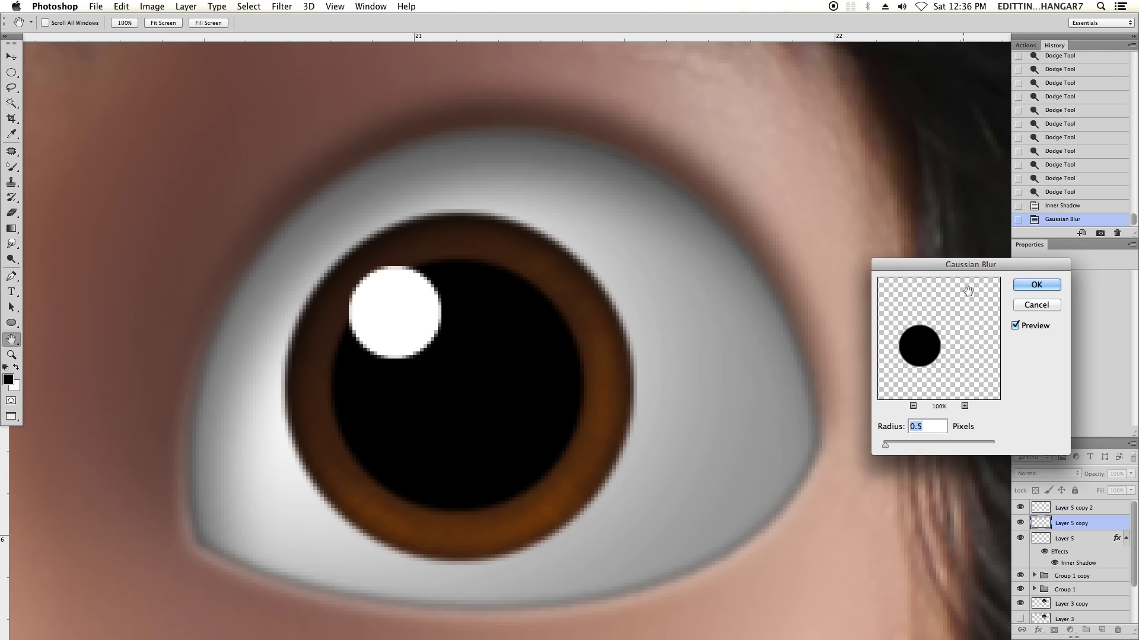
pyautogui.click(1036, 285)
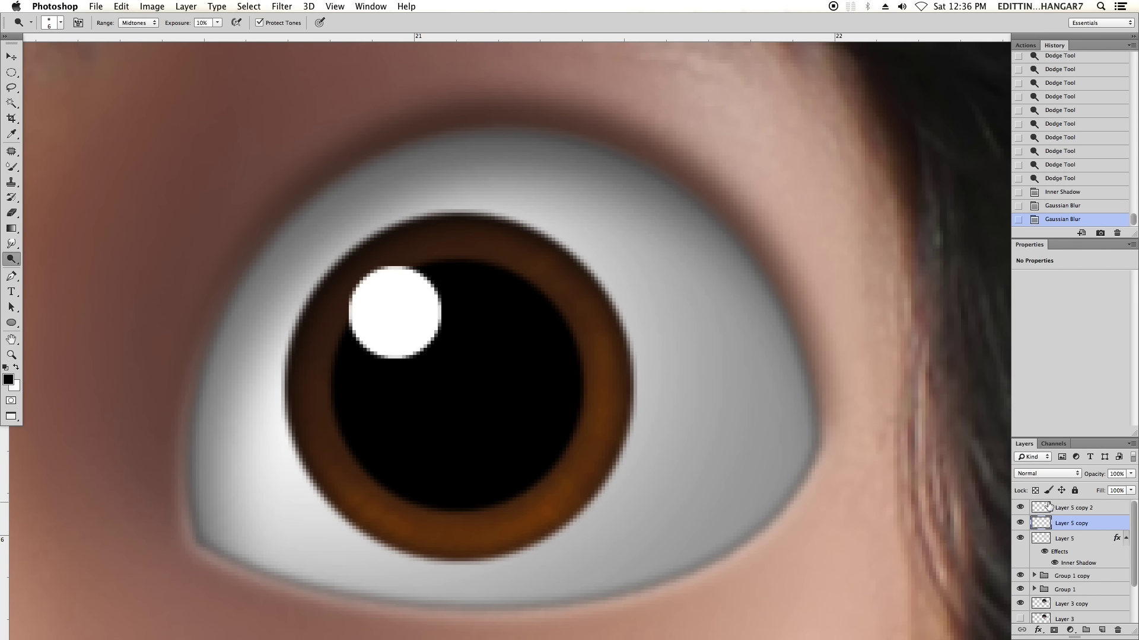
# Blur the catchlight Layer 5 copy 2 by 0.5 px and nudge it slightly down-right.
pyautogui.click(1052, 509)
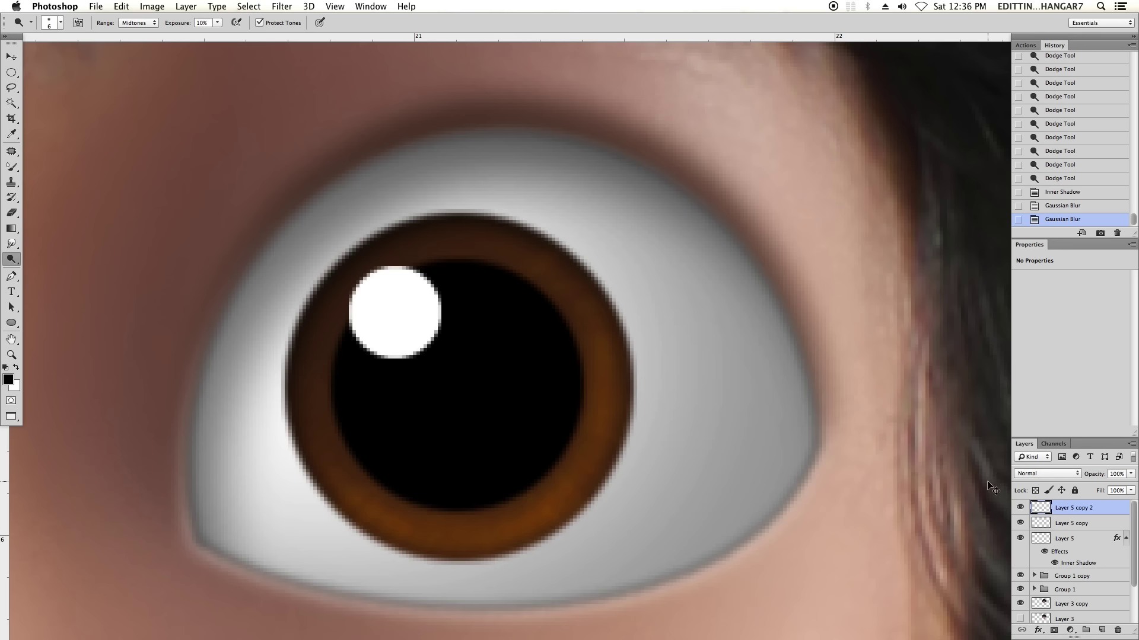
pyautogui.press('super+alt+f')
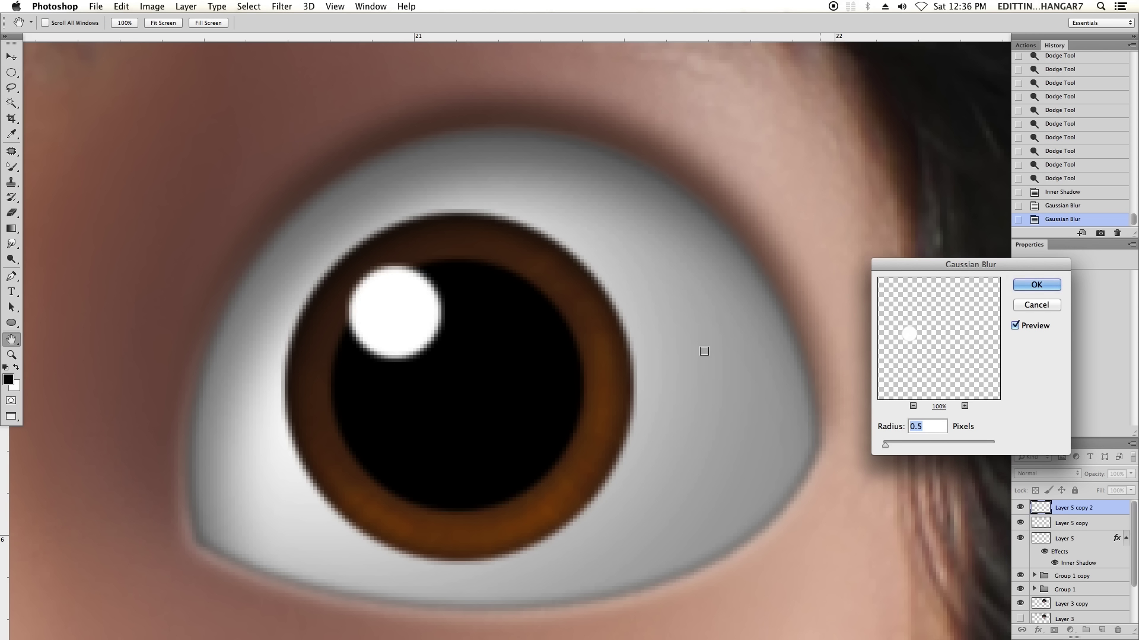
pyautogui.click(1031, 284)
pyautogui.press('super+minus')
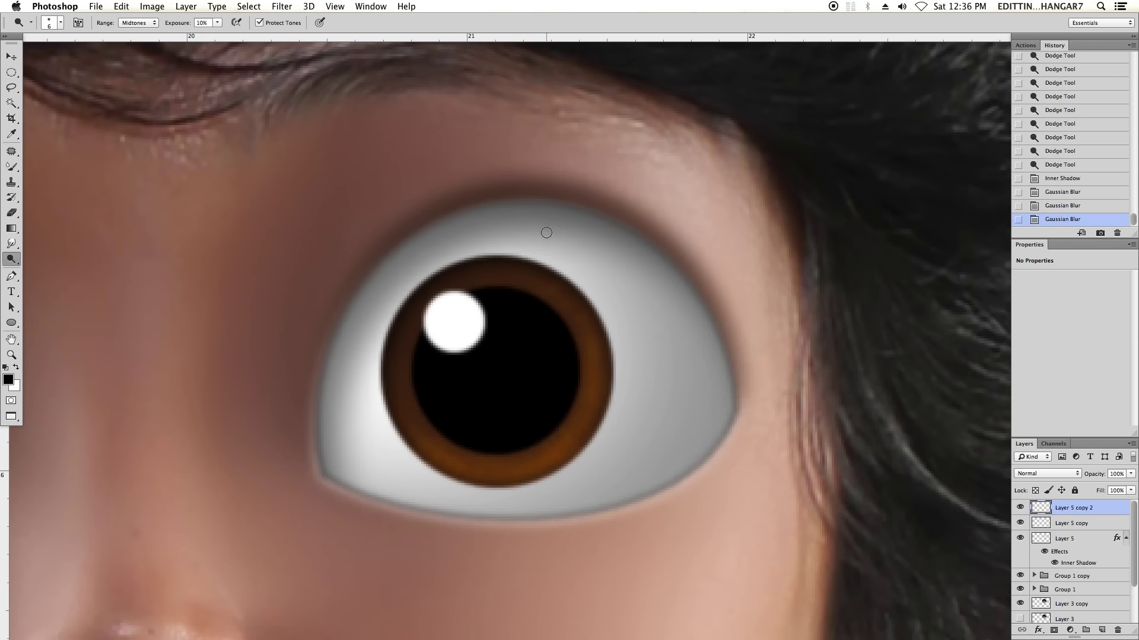
pyautogui.press('v')
pyautogui.moveTo(454, 323)
pyautogui.mouseDown()
pyautogui.moveTo(497, 362)
pyautogui.moveTo(462, 333)
pyautogui.mouseUp()
# Move the right eye's catchlight onto the pupil's upper-left edge.
pyautogui.press('super+t')
pyautogui.press('Return')
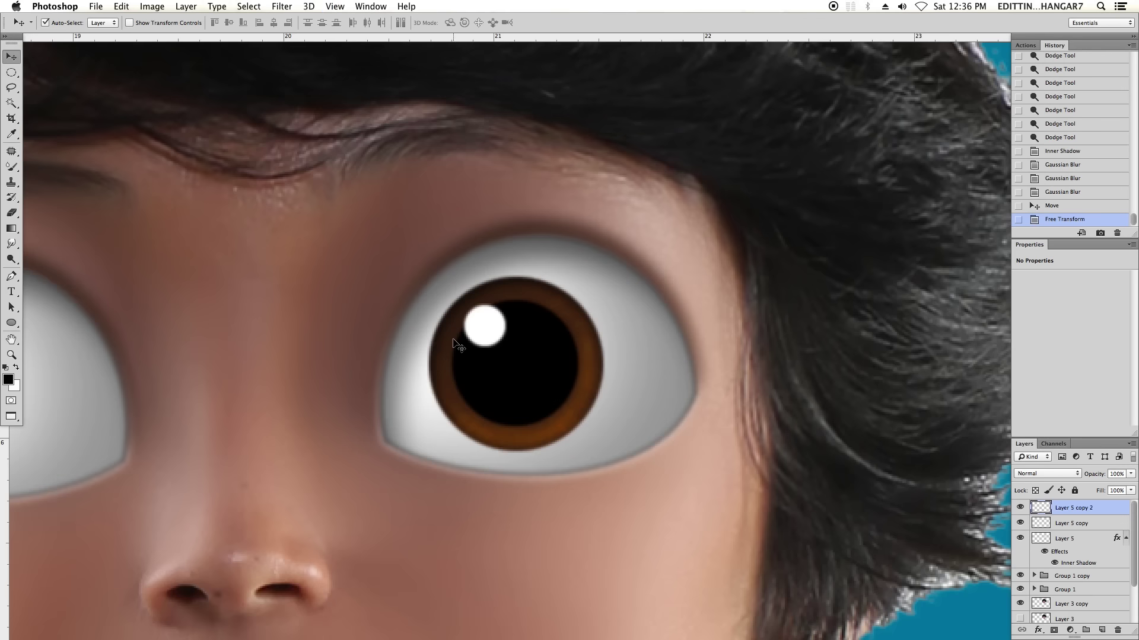
pyautogui.scroll(-5, 553, 279)
pyautogui.scroll(4, 554, 280)
pyautogui.scroll(3, 553, 279)
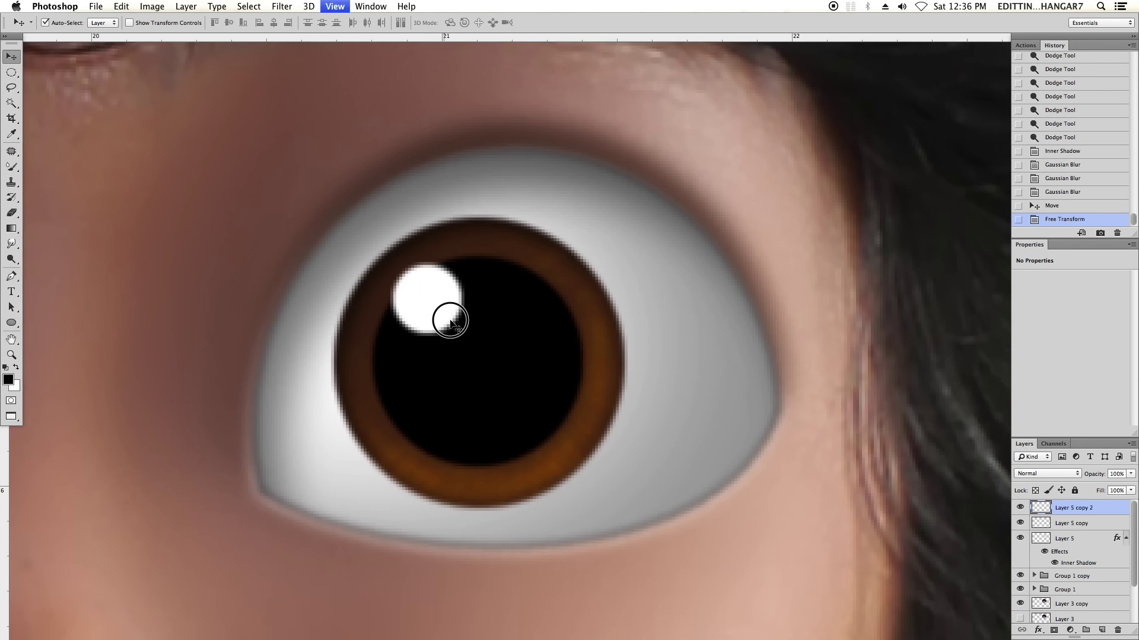
# Scale the catchlight down to about 66.67% and commit it.
pyautogui.hotkey('ctrl', 't')
pyautogui.moveTo(528, 405); pyautogui.dragTo(508, 391)
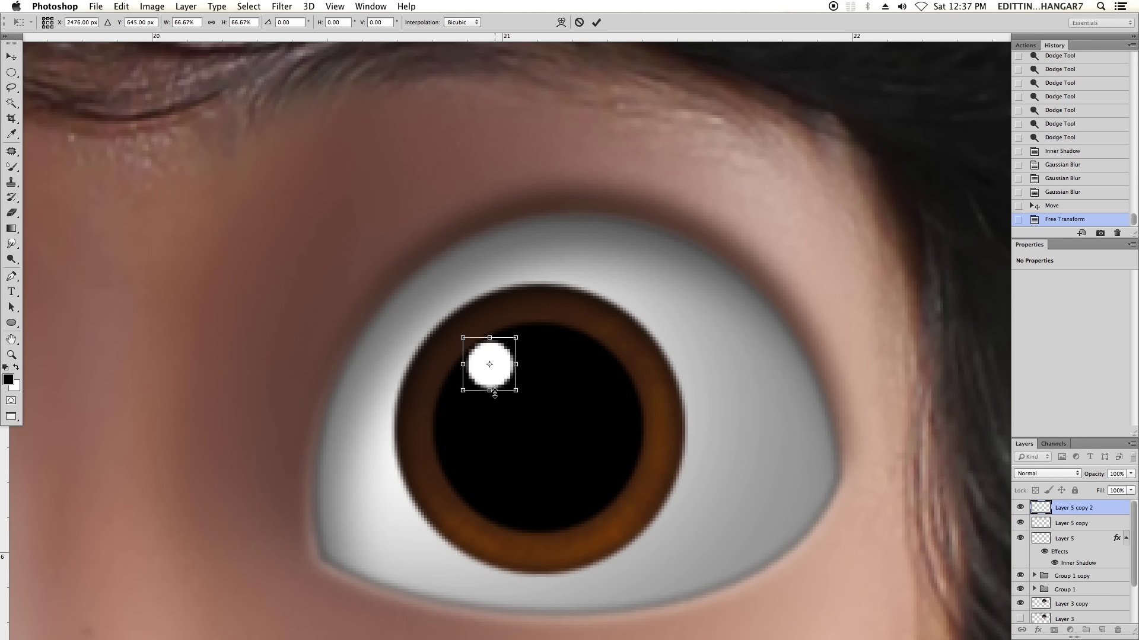
pyautogui.press('Return')
pyautogui.scroll(-5, 496, 394)
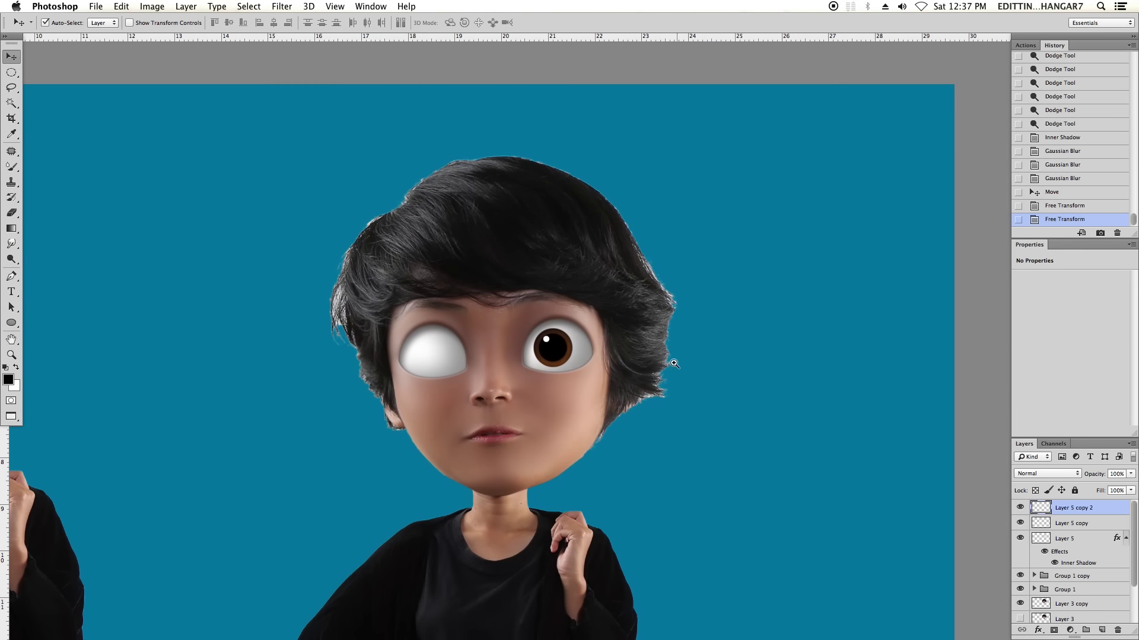
pyautogui.scroll(-3, 674, 364)
pyautogui.scroll(3, 742, 427)
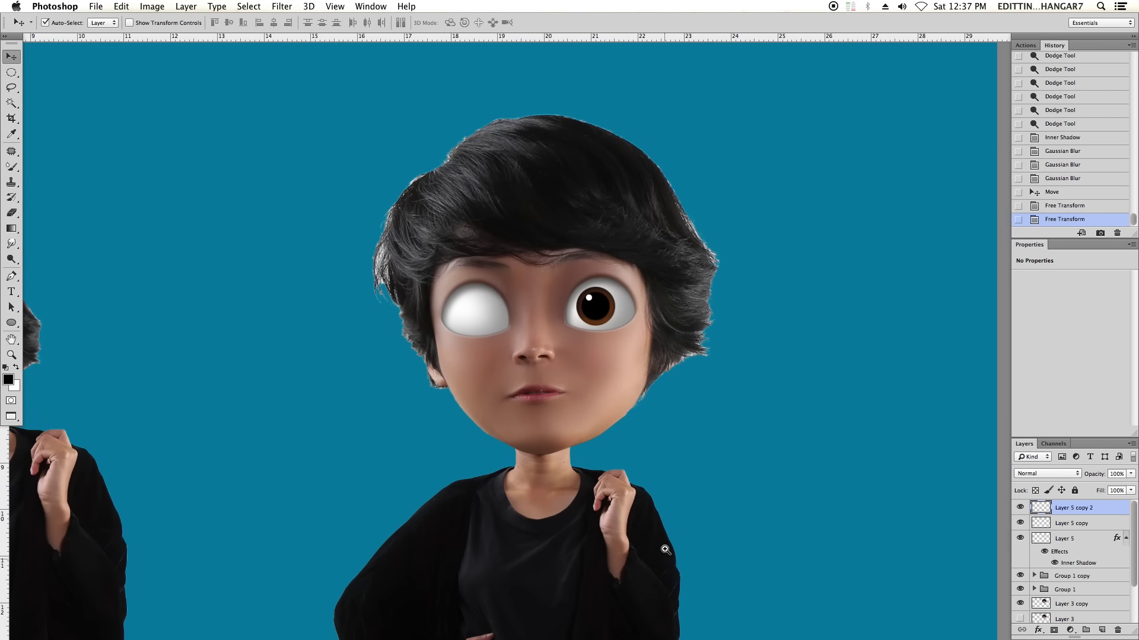
pyautogui.scroll(5, 711, 415)
pyautogui.scroll(2, 775, 399)
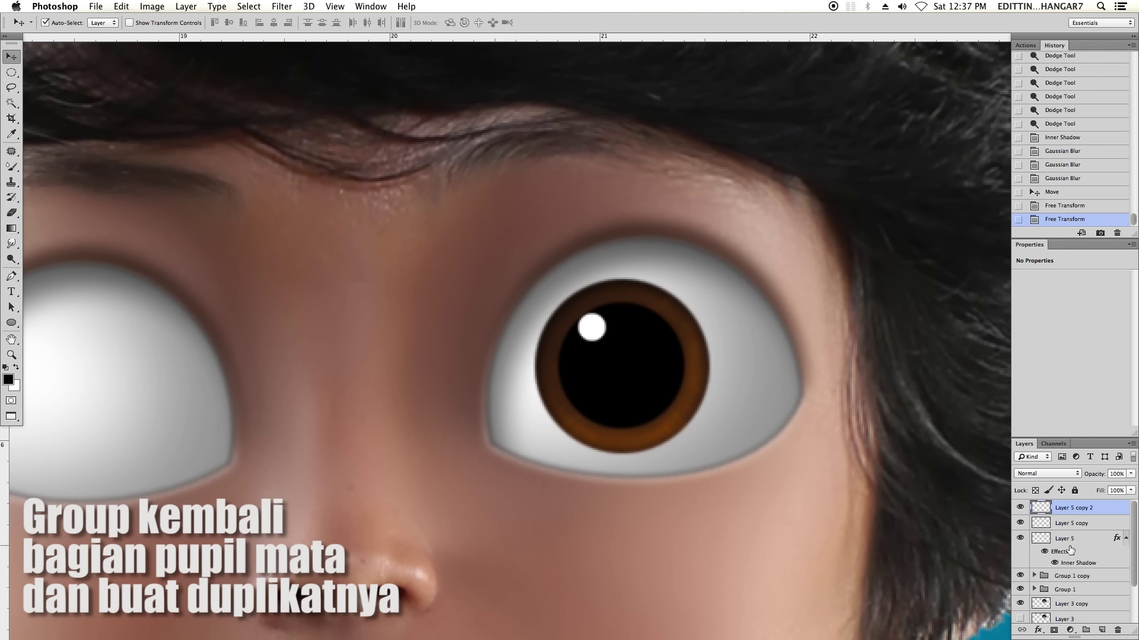
# Group Layer 5 through Layer 5 copy 2 into Group 2.
pyautogui.keyDown('shift'); pyautogui.click(1062, 537); pyautogui.keyUp('shift')
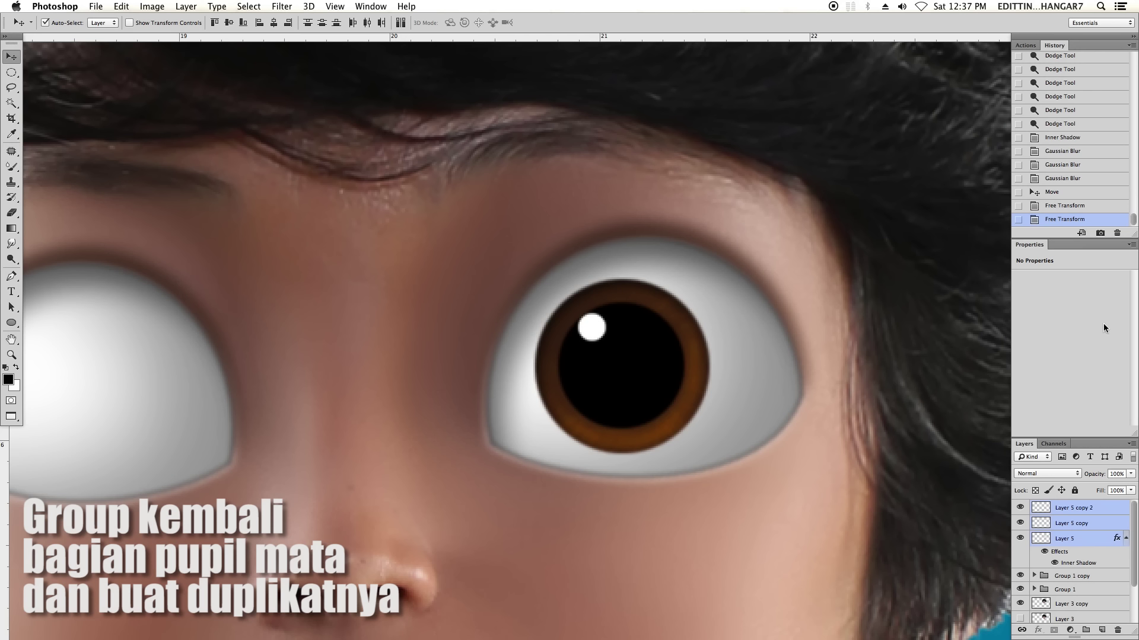
pyautogui.rightClick(1083, 514)
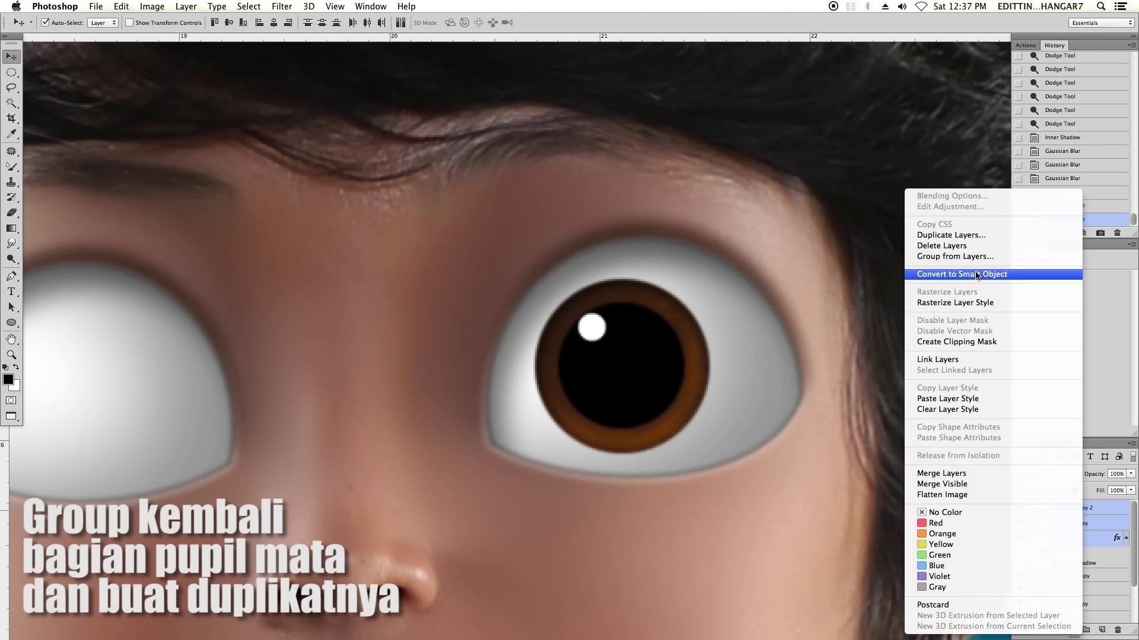
pyautogui.click(977, 255)
pyautogui.click(674, 293)
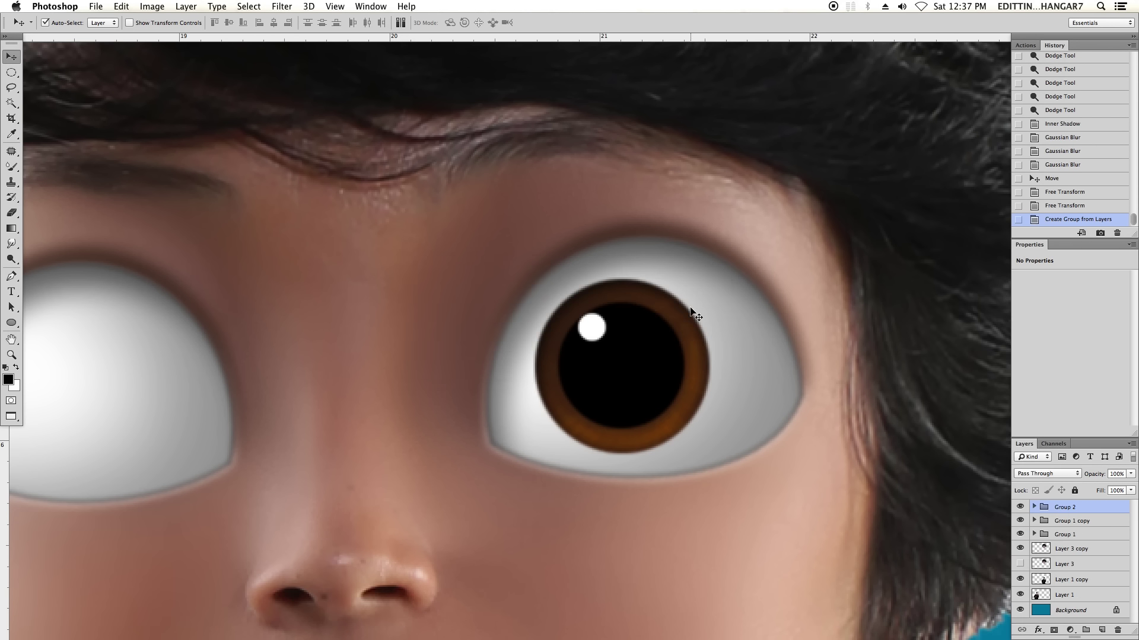
# Duplicate Group 2 and place the copy on the blank left eye.
pyautogui.hotkey('ctrl', '-')
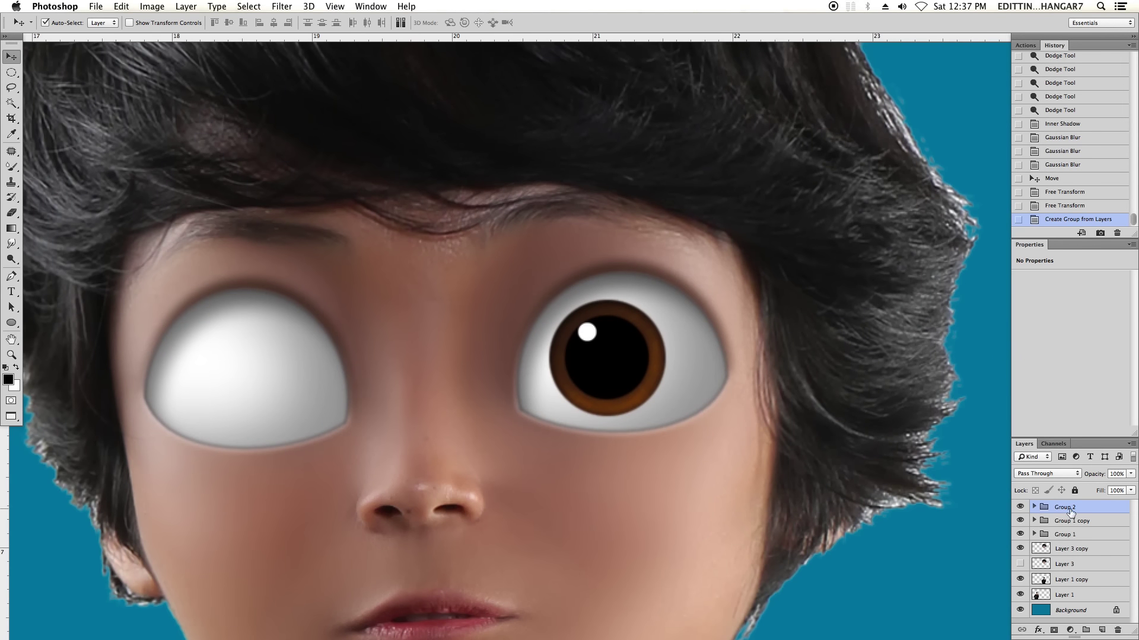
pyautogui.moveTo(1074, 507); pyautogui.dragTo(1106, 630)
pyautogui.hotkey('ctrl', '-')
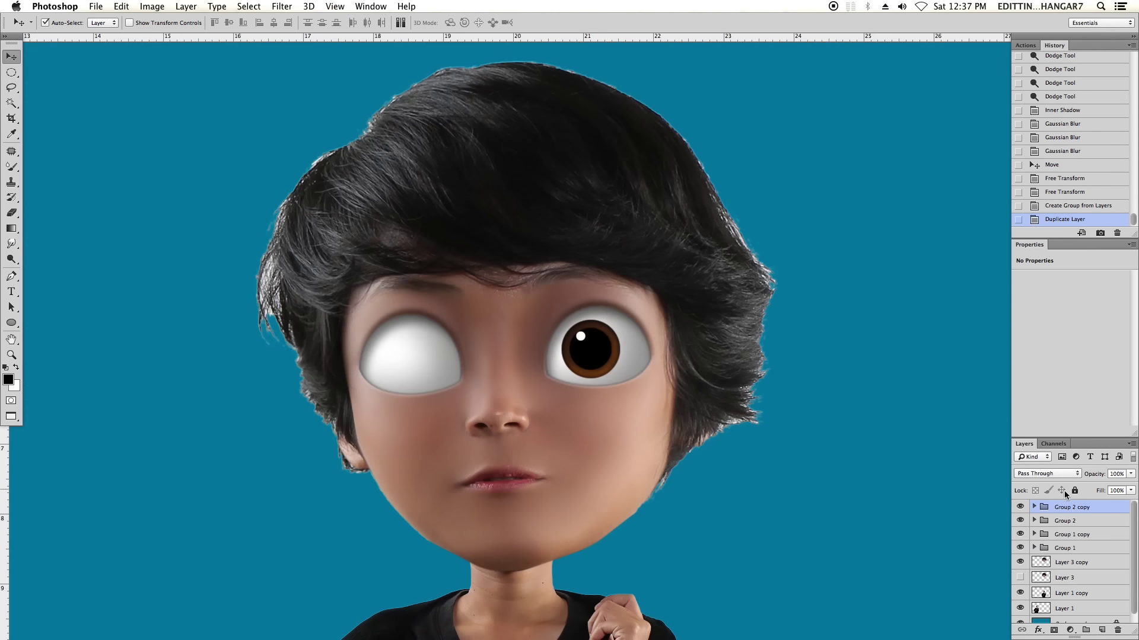
pyautogui.hotkey('ctrl', '+')
pyautogui.hotkey('ctrl', 't')
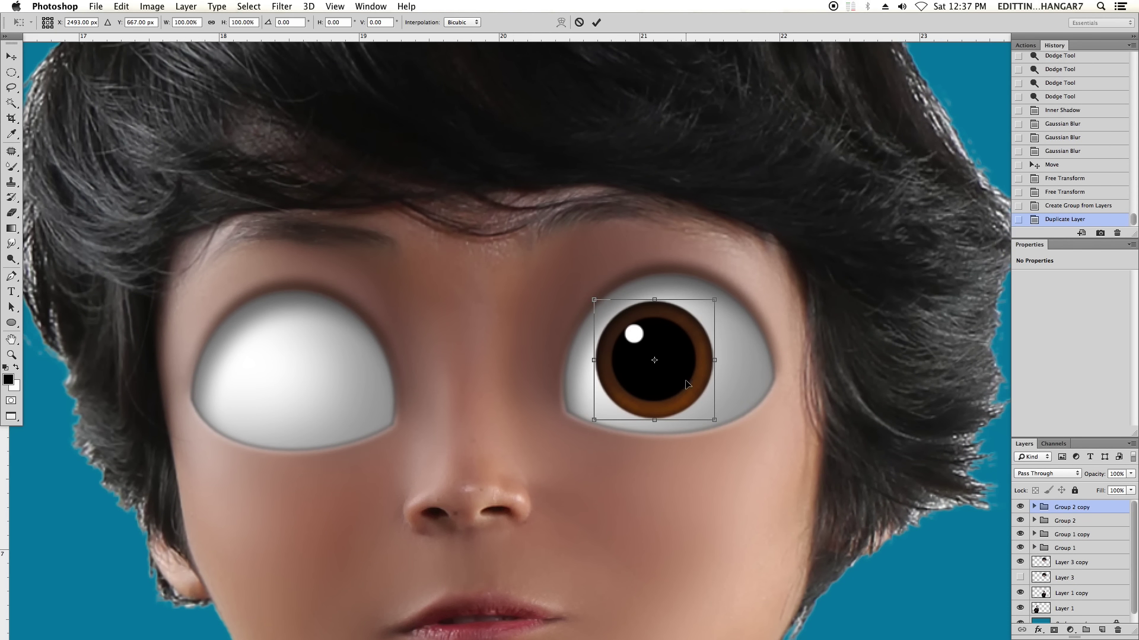
pyautogui.moveTo(688, 384); pyautogui.dragTo(339, 398)
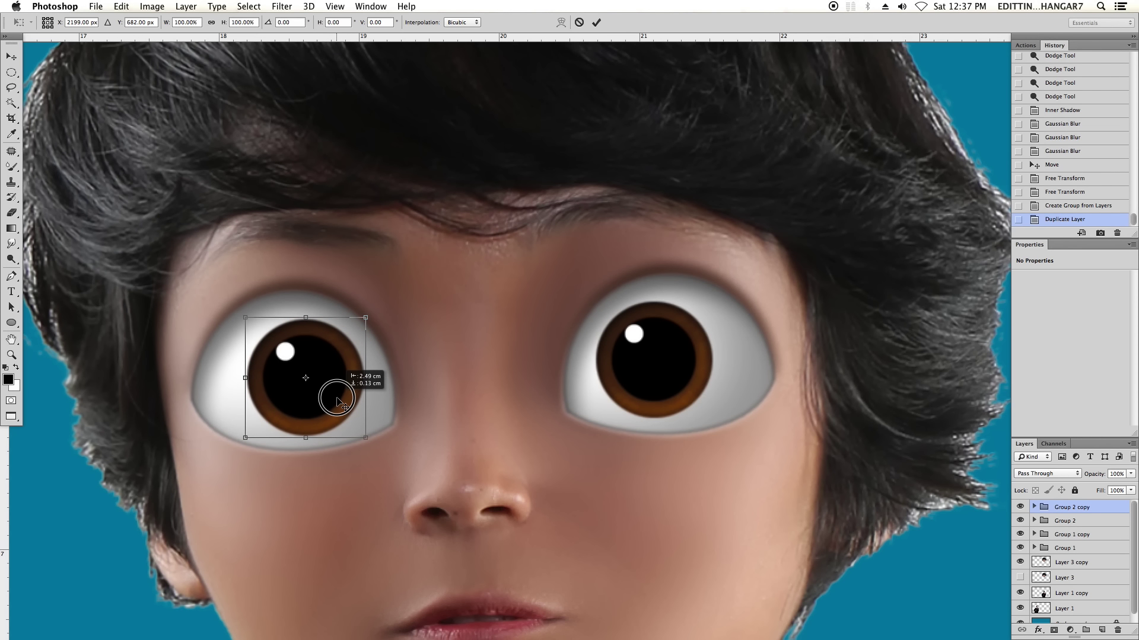
pyautogui.moveTo(339, 399); pyautogui.dragTo(342, 403)
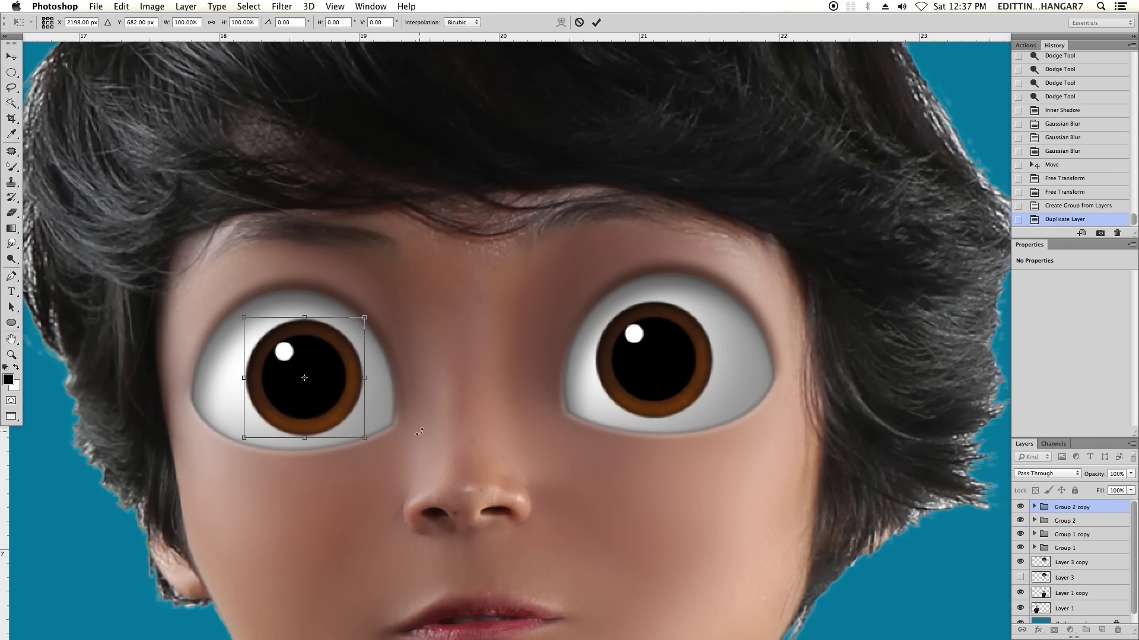
pyautogui.press('Return')
pyautogui.press('super+minus')
pyautogui.press('super+minus')
pyautogui.press('super+minus')
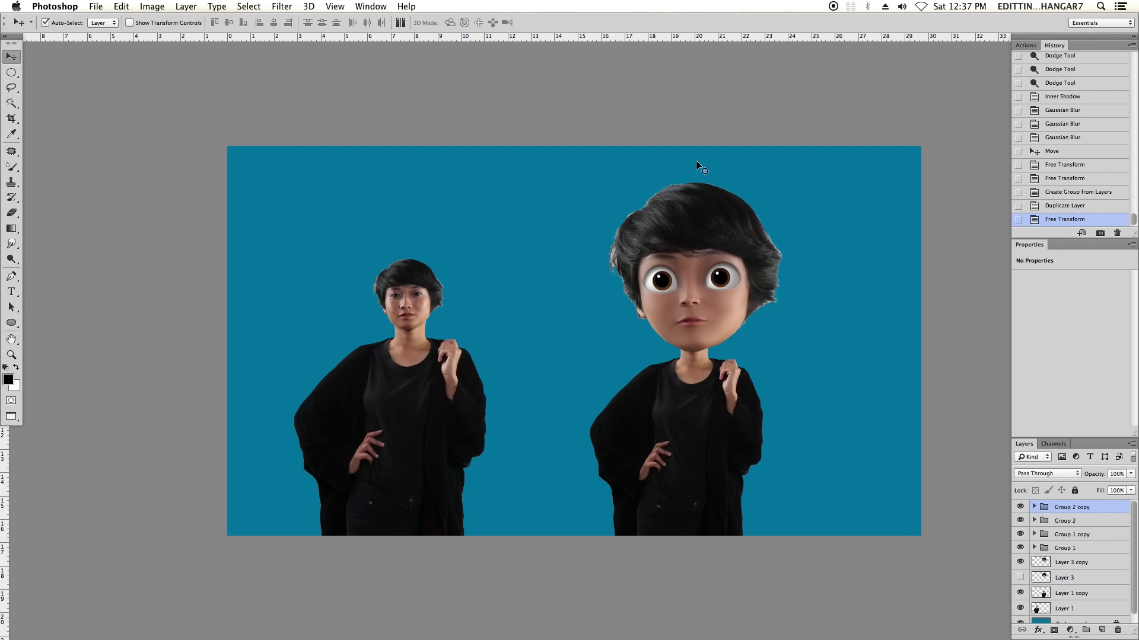
# Nudge the left iris and set the Move tool's Auto-Select to Group.
pyautogui.press('super+plus')
pyautogui.press('super+plus')
pyautogui.press('Left')
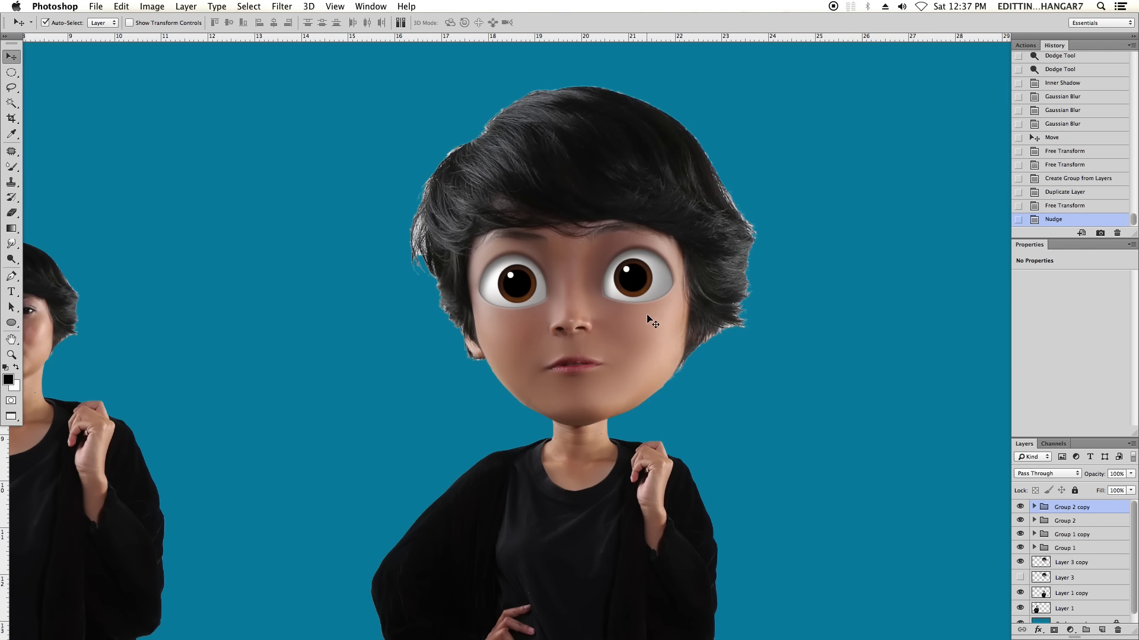
pyautogui.press('super+plus')
pyautogui.press('super+plus')
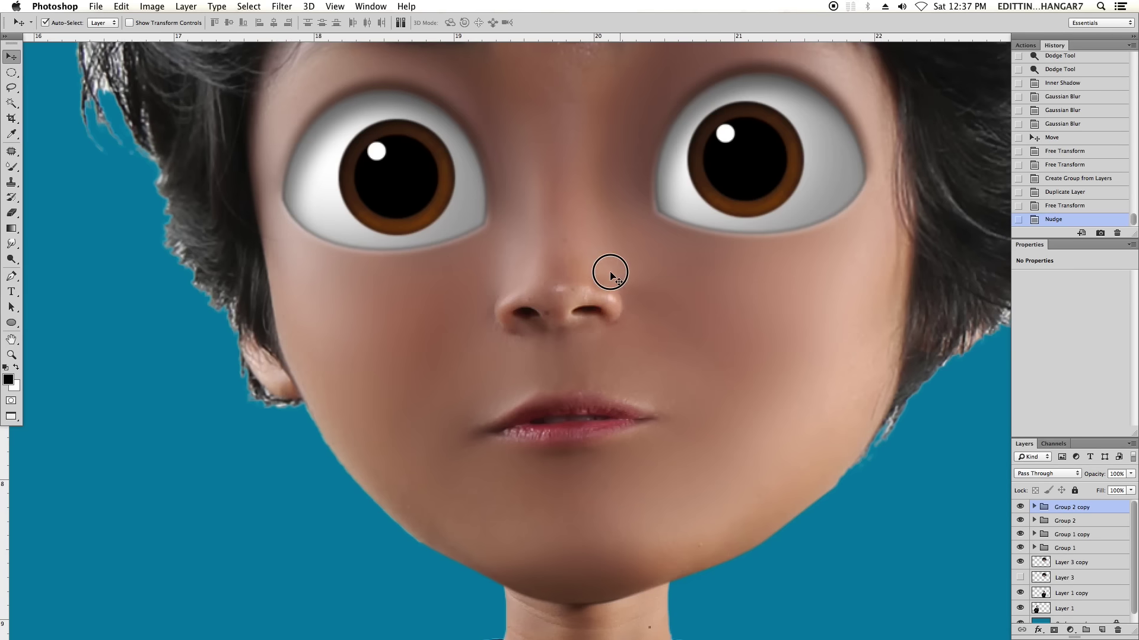
pyautogui.click(417, 320)
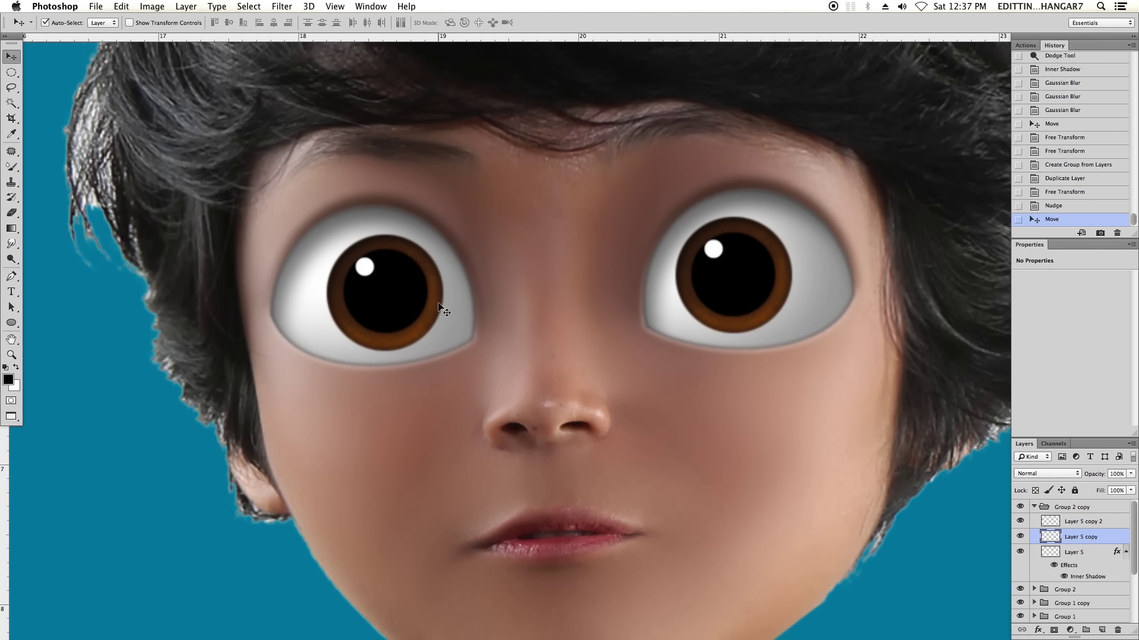
pyautogui.click(110, 26)
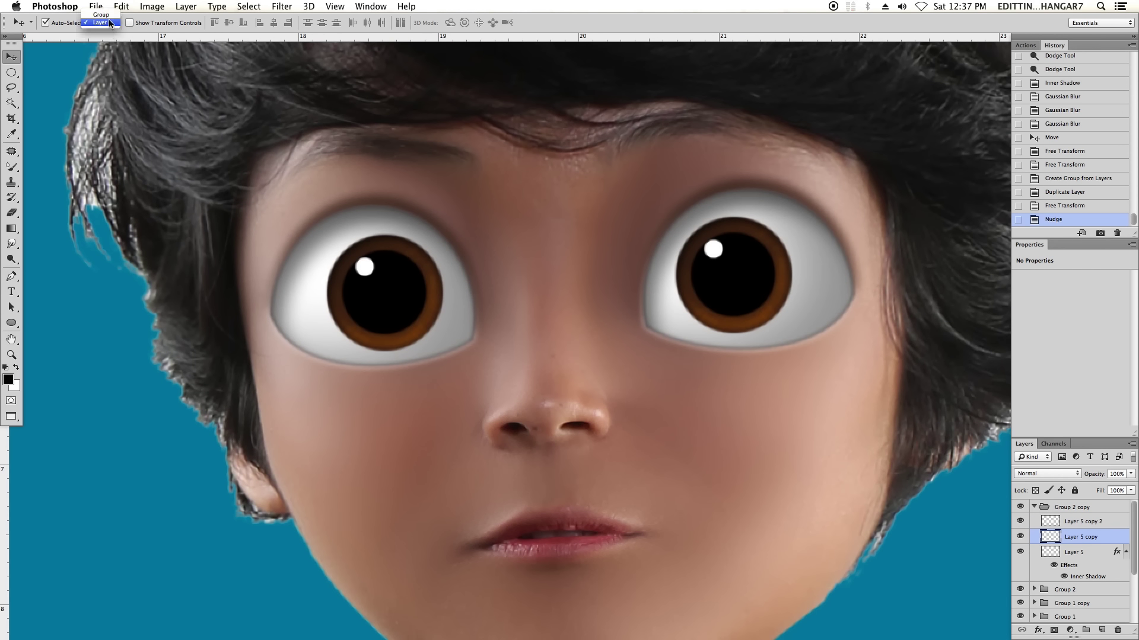
pyautogui.click(101, 12)
# Drag the left and right iris groups into better positions.
pyautogui.click(419, 328)
pyautogui.moveTo(419, 328); pyautogui.dragTo(424, 326)
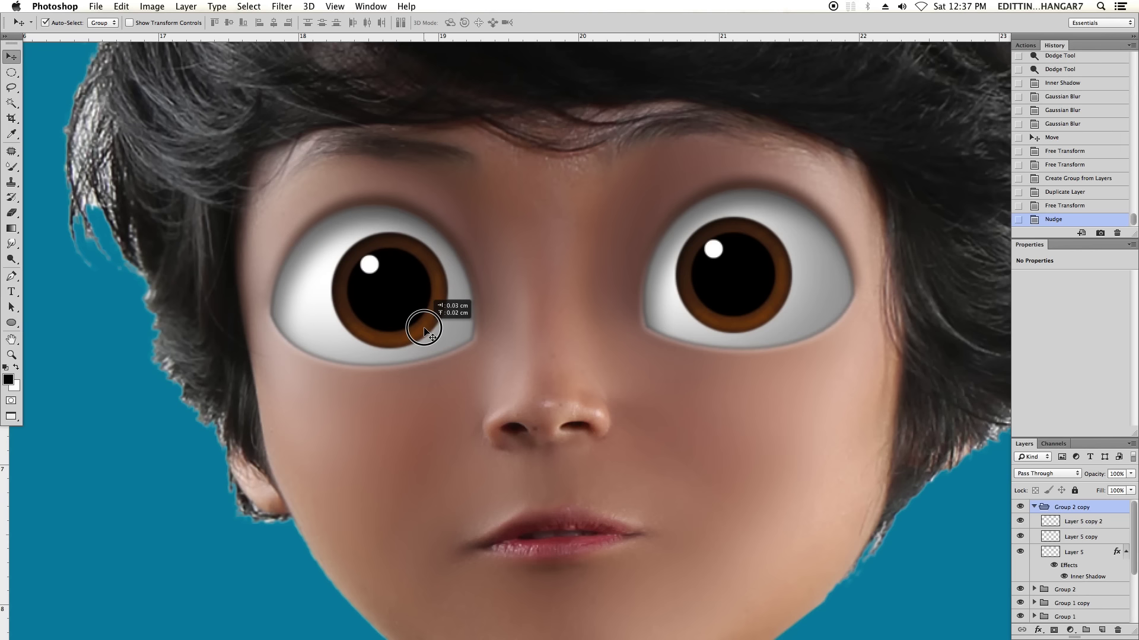
pyautogui.moveTo(767, 313); pyautogui.dragTo(780, 315)
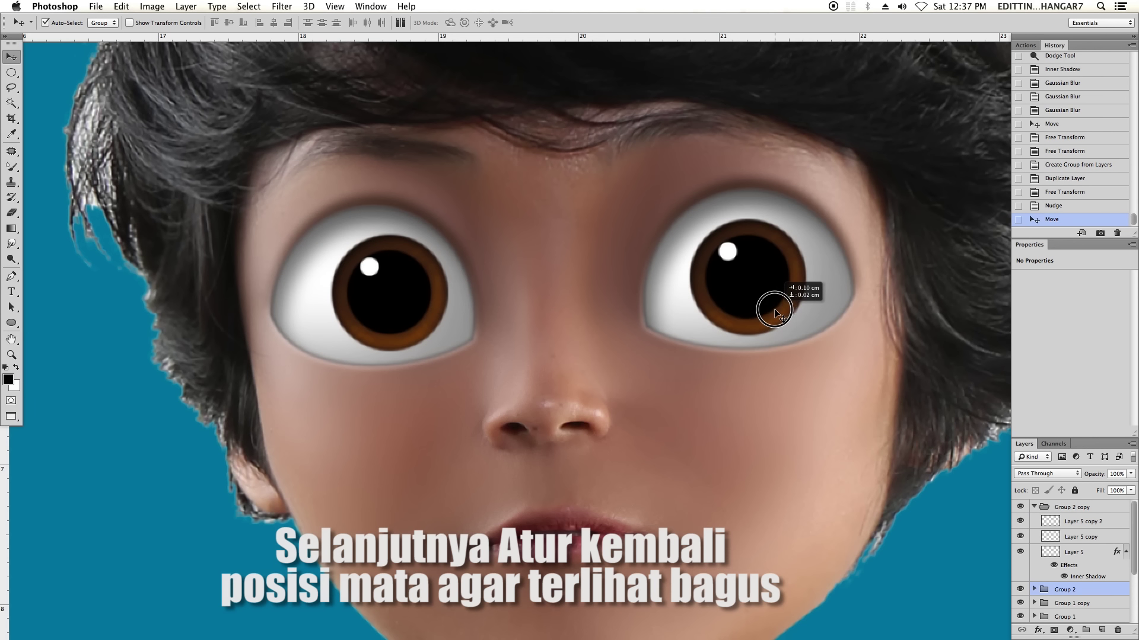
pyautogui.moveTo(406, 302); pyautogui.dragTo(391, 303)
pyautogui.press('super+minus')
pyautogui.press('super+minus')
pyautogui.scroll(5, 719, 338)
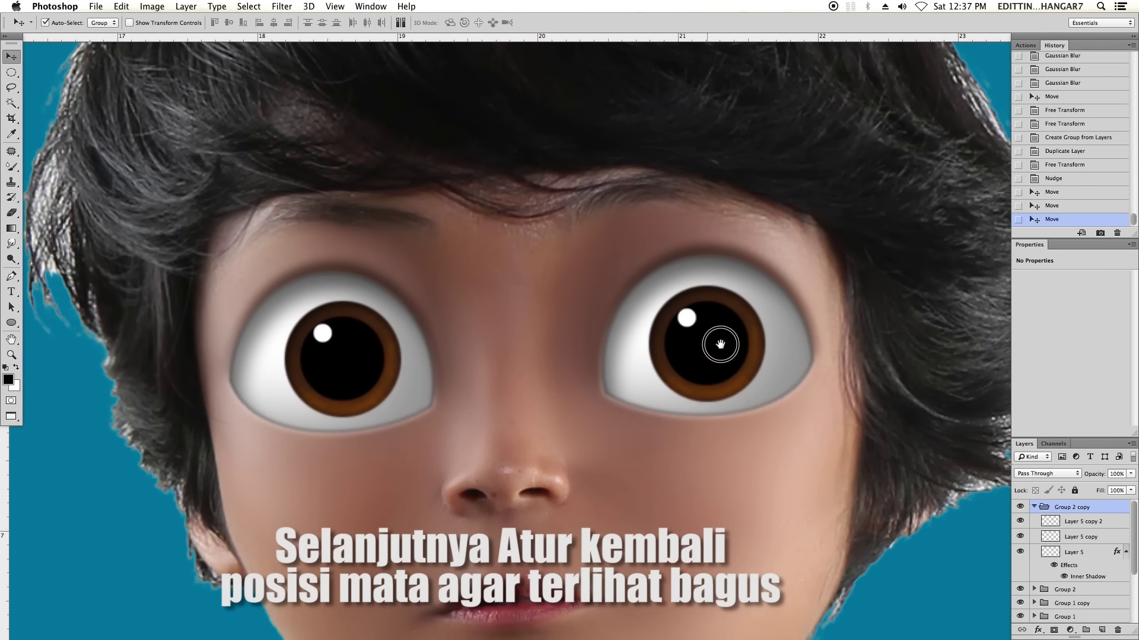
# Fine-tune the right iris group with a small drag and arrow nudge.
pyautogui.click(737, 370)
pyautogui.moveTo(332, 385); pyautogui.dragTo(330, 389)
pyautogui.press('super+minus')
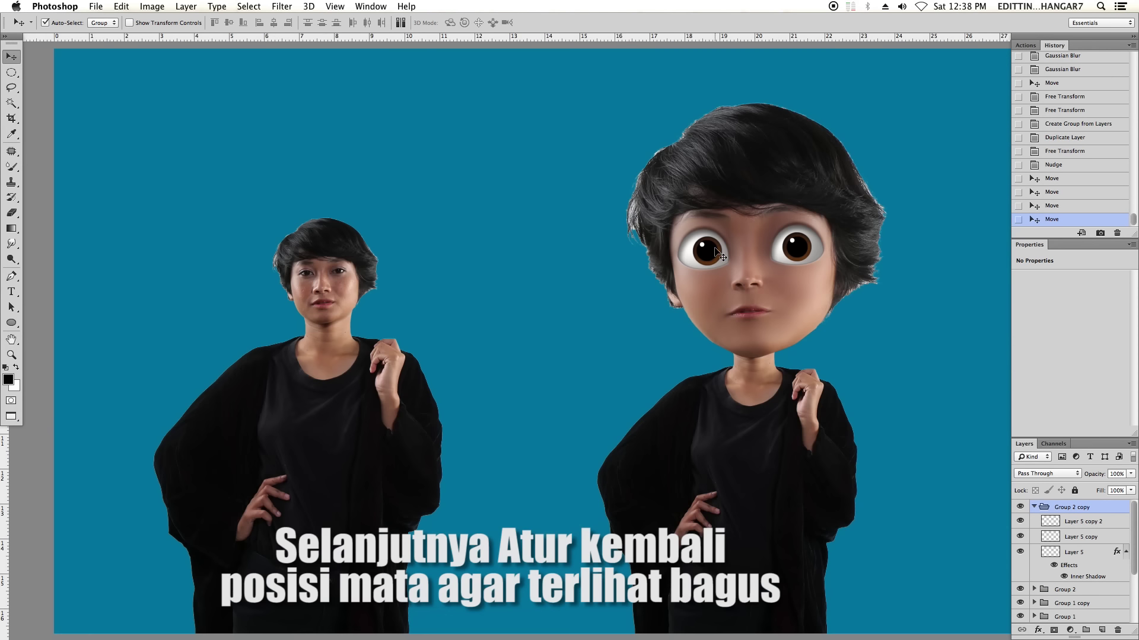
pyautogui.scroll(2, 698, 331)
pyautogui.scroll(2, 535, 339)
pyautogui.click(703, 325)
pyautogui.press('Left')
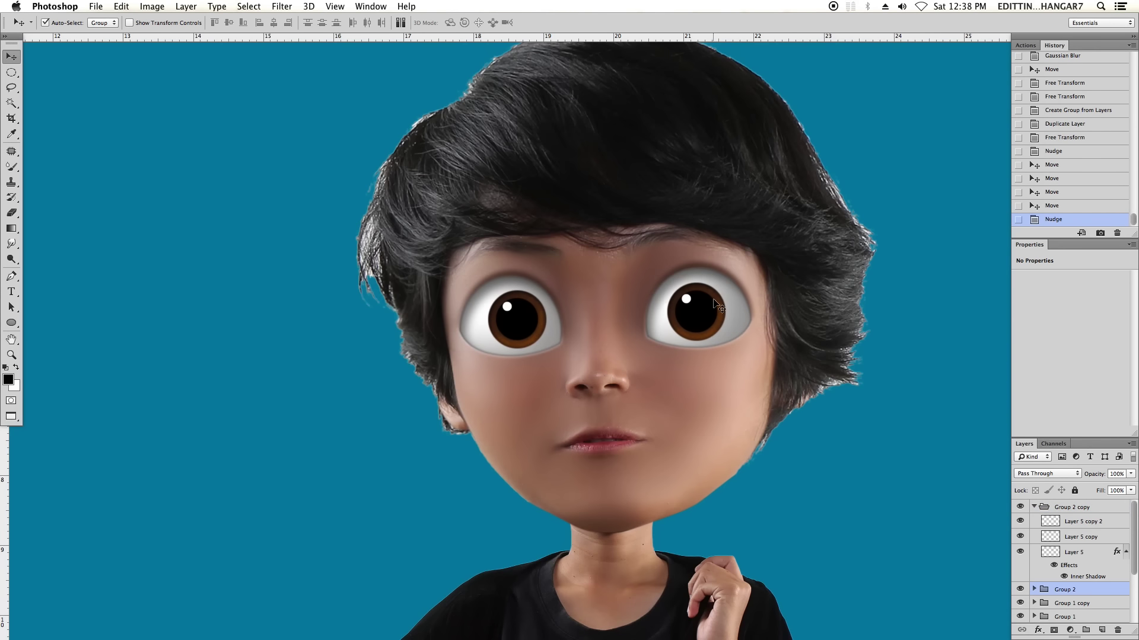
pyautogui.press('super+minus')
pyautogui.scroll(3, 598, 232)
# Set Auto-Select back to Layer and select the inner-shadow layer in Group 1.
pyautogui.click(102, 23)
pyautogui.scroll(3, 656, 260)
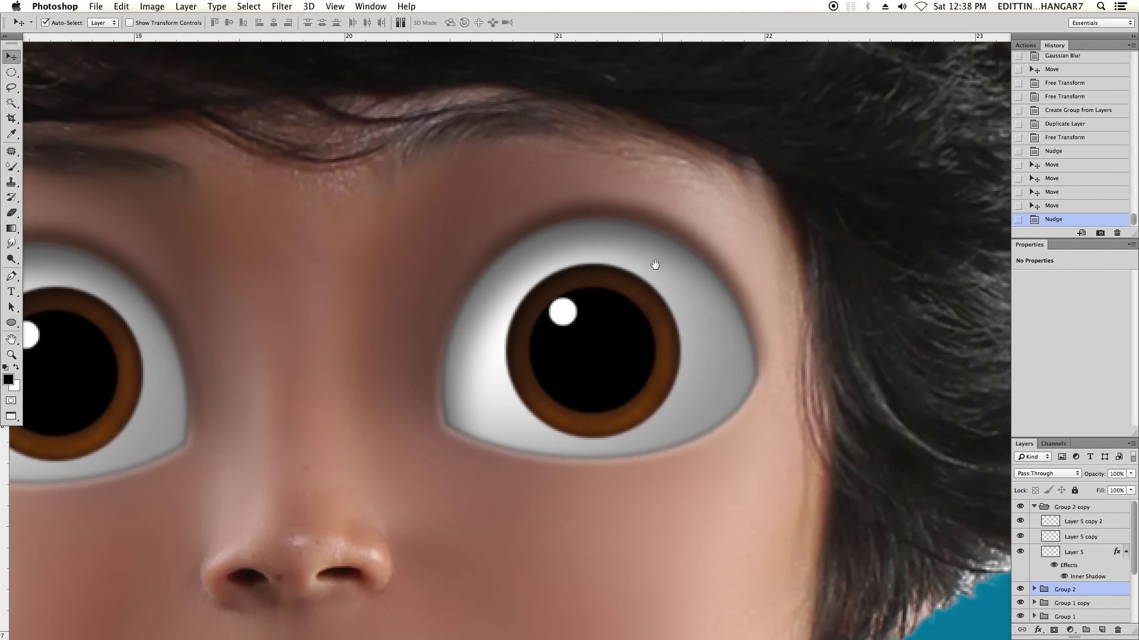
pyautogui.click(655, 261)
pyautogui.moveTo(1134, 563); pyautogui.dragTo(1130, 541)
pyautogui.click(1021, 577)
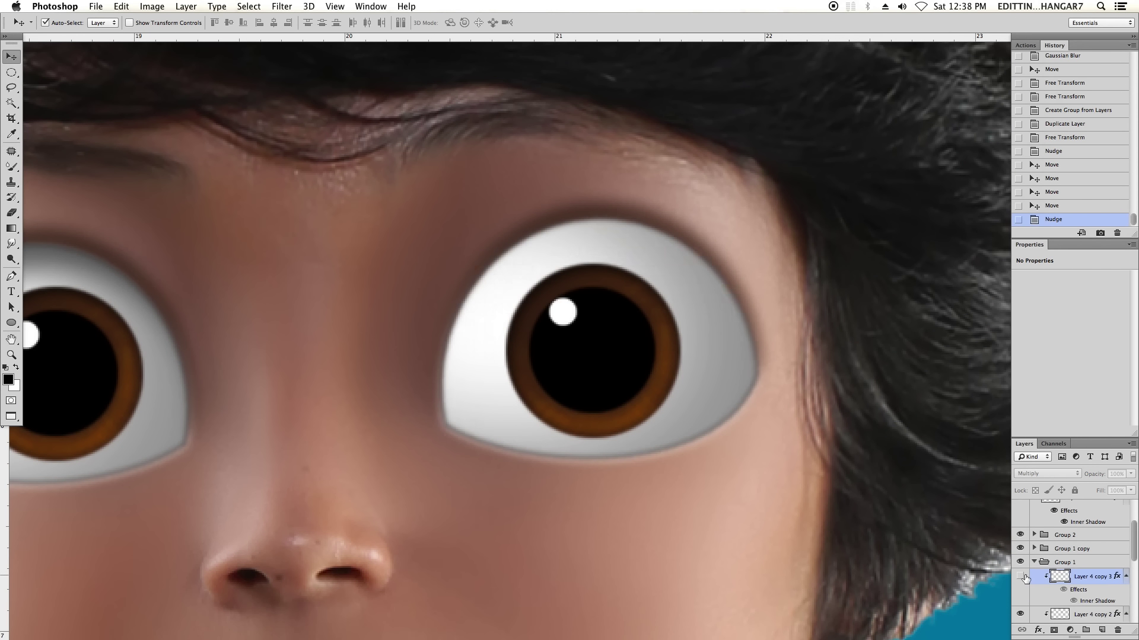
# Adjust the eye shadow's Inner Shadow choke, angle and size, then apply it.
pyautogui.doubleClick(1091, 601)
pyautogui.moveTo(920, 174); pyautogui.dragTo(936, 190)
pyautogui.moveTo(658, 218); pyautogui.dragTo(552, 247)
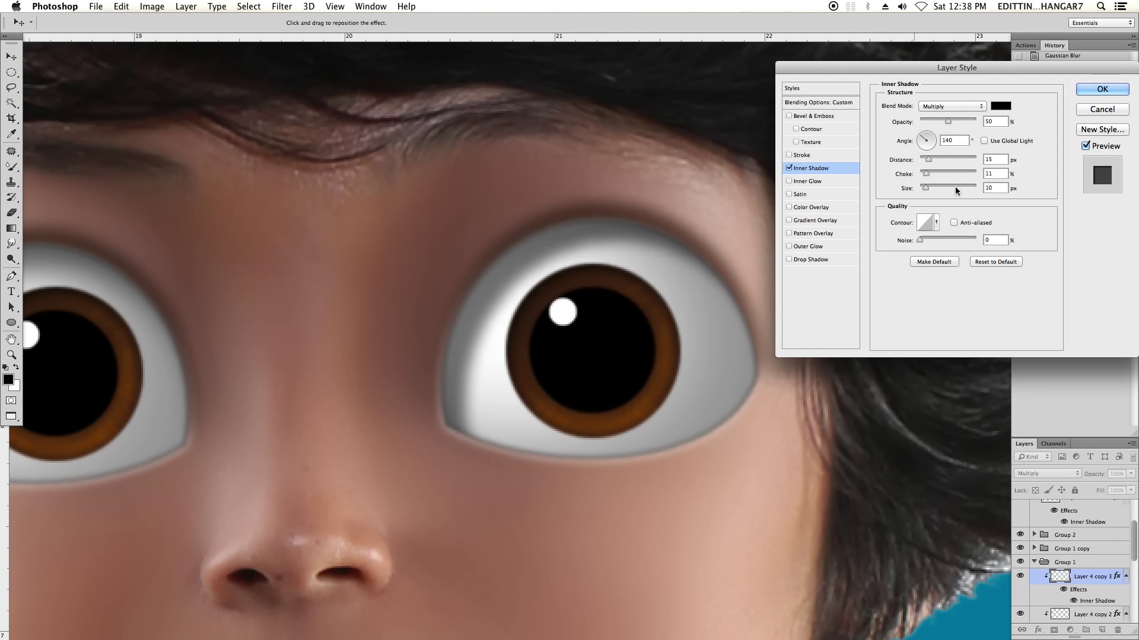
pyautogui.press('Up')
pyautogui.press('Up')
pyautogui.press('Up')
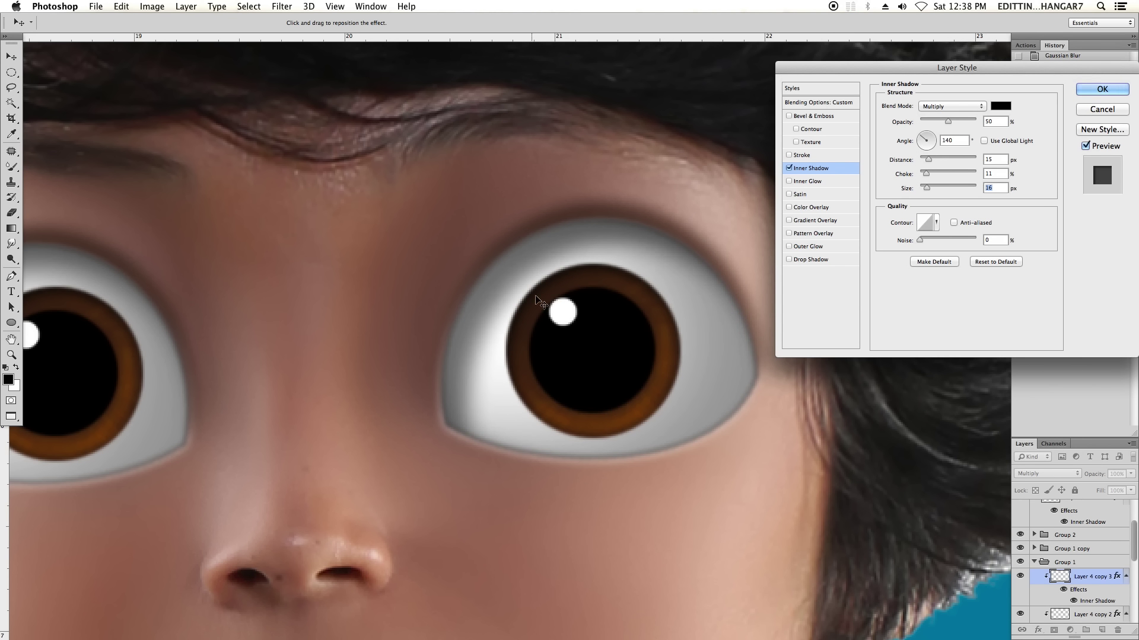
pyautogui.press('Return')
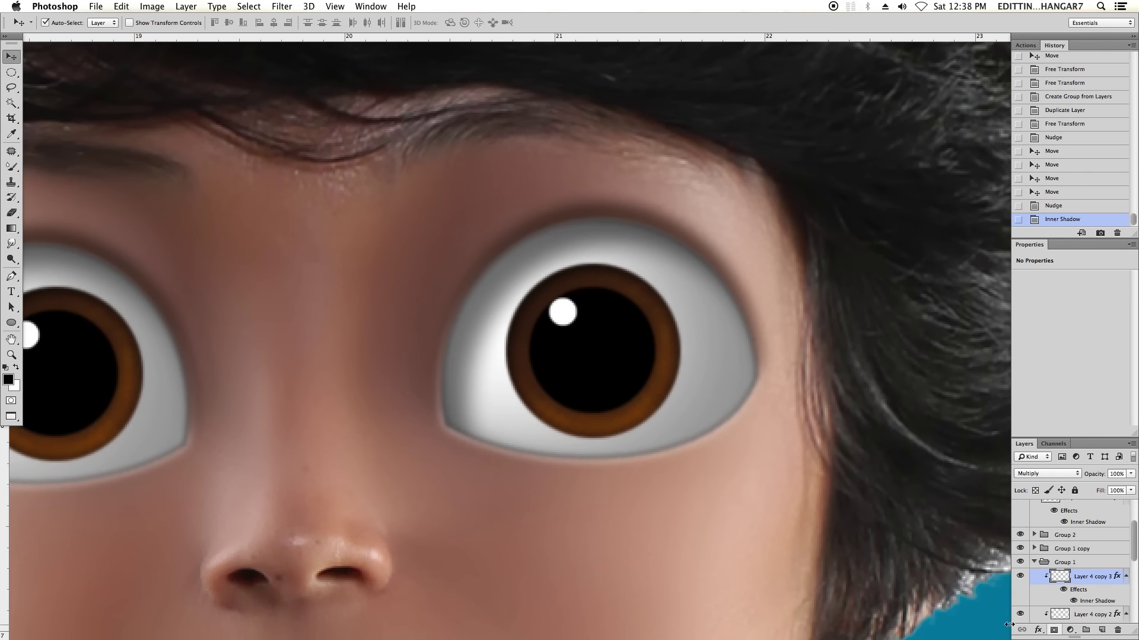
# Set Layer 4 copy 2's Inner Shadow to 56% opacity, −27°, 34 px distance, 79 px size.
pyautogui.scroll(-2, 1134, 546)
pyautogui.doubleClick(1096, 610)
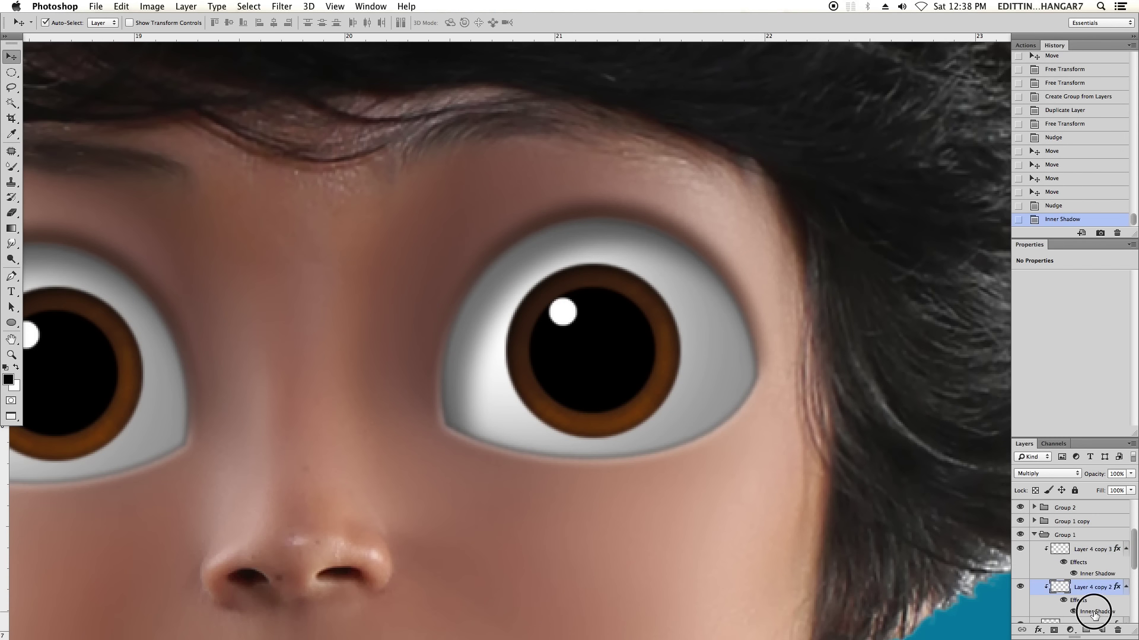
pyautogui.moveTo(941, 120); pyautogui.dragTo(948, 120)
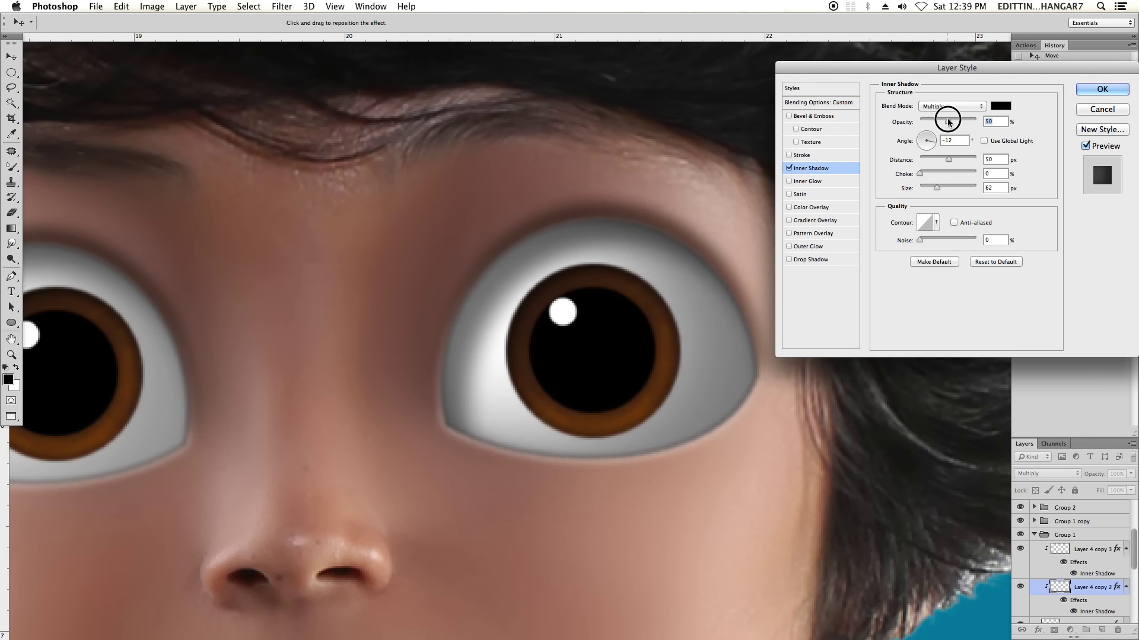
pyautogui.moveTo(711, 379)
pyautogui.mouseDown()
pyautogui.moveTo(724, 389)
pyautogui.moveTo(719, 335)
pyautogui.moveTo(731, 358)
pyautogui.moveTo(707, 376)
pyautogui.mouseUp()
pyautogui.hotkey('ctrl', '1')
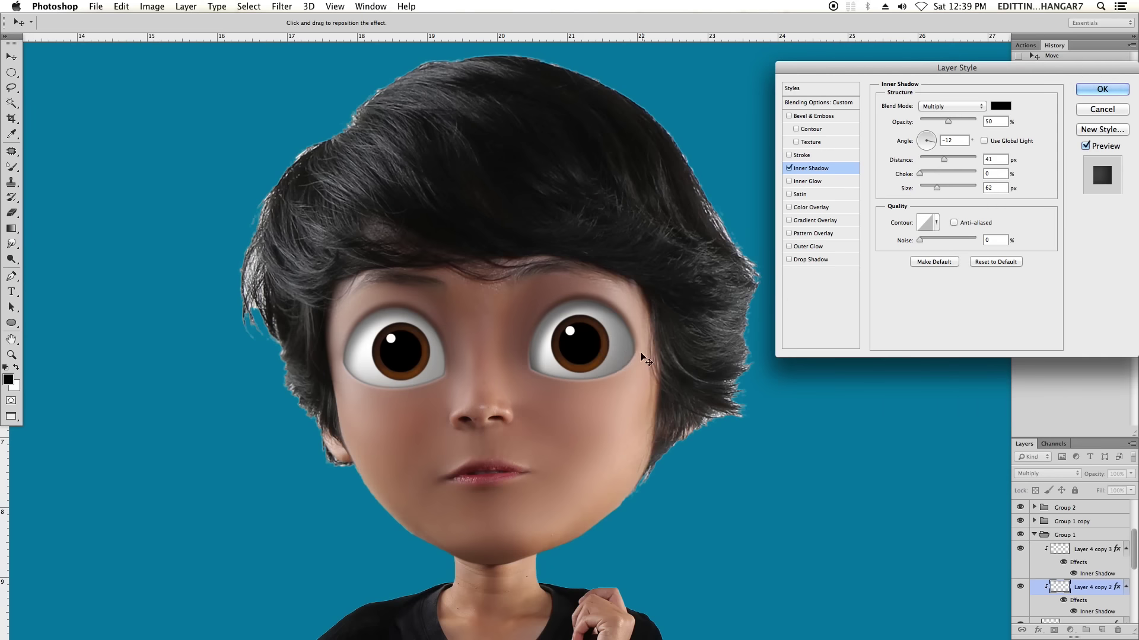
pyautogui.moveTo(644, 359); pyautogui.dragTo(634, 350)
pyautogui.moveTo(948, 119); pyautogui.dragTo(952, 119)
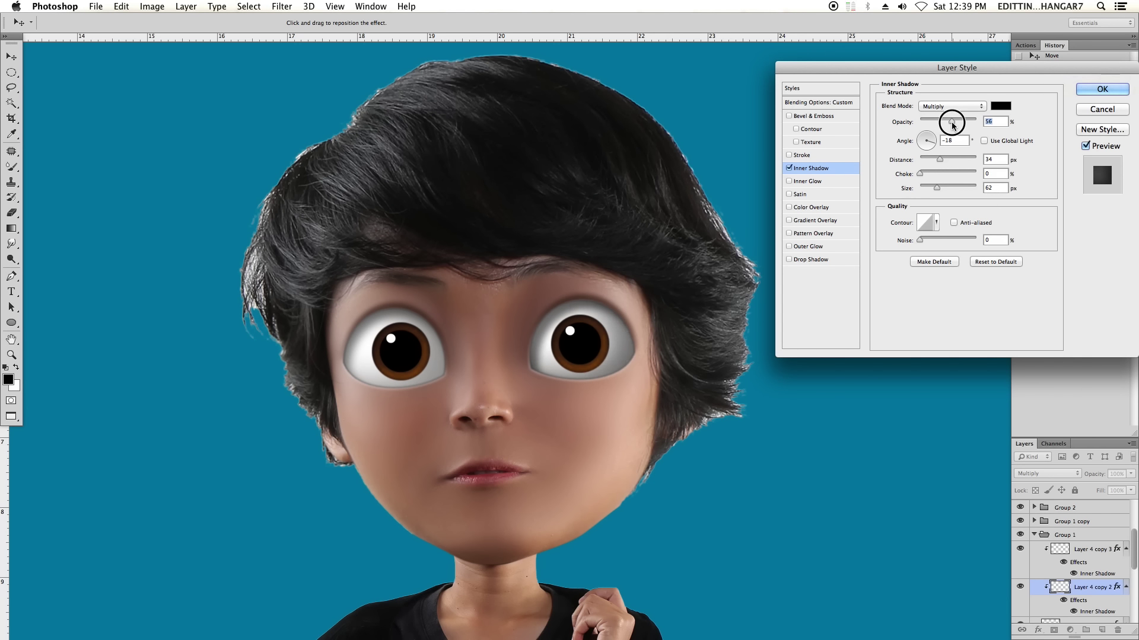
pyautogui.moveTo(635, 350); pyautogui.dragTo(625, 348)
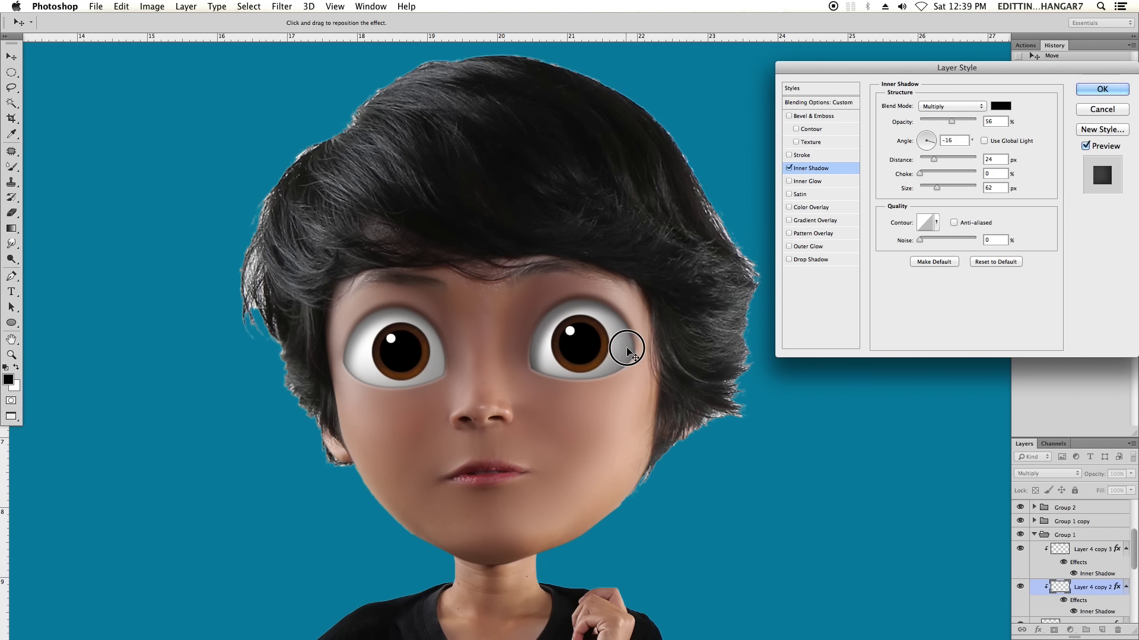
pyautogui.moveTo(936, 188); pyautogui.dragTo(940, 190)
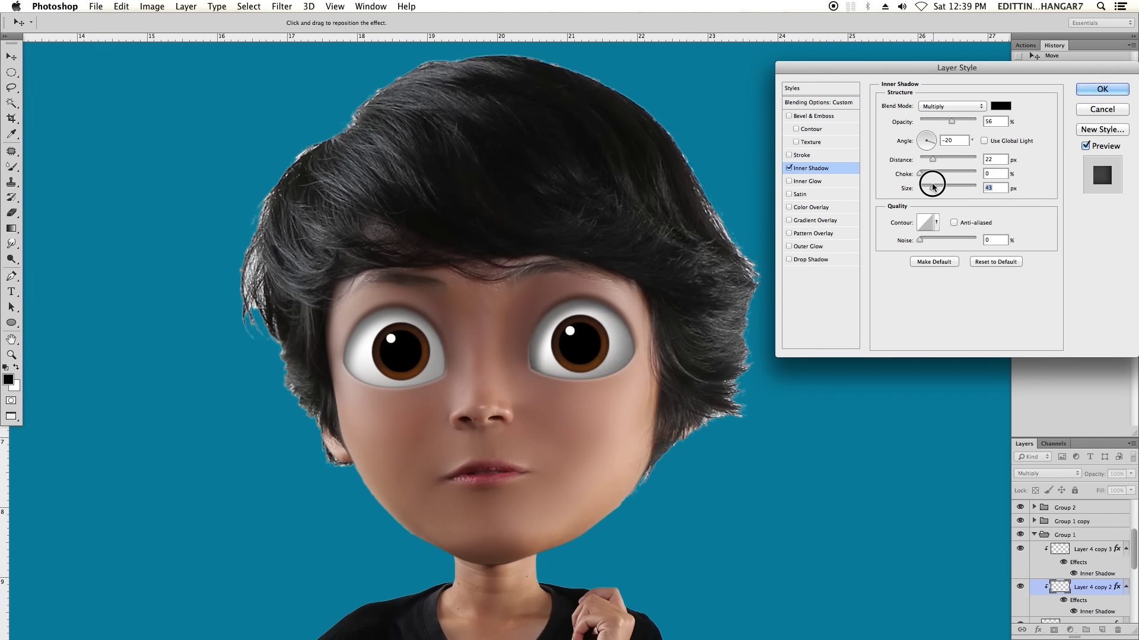
pyautogui.moveTo(623, 349)
pyautogui.mouseDown()
pyautogui.moveTo(605, 339)
pyautogui.moveTo(618, 338)
pyautogui.mouseUp()
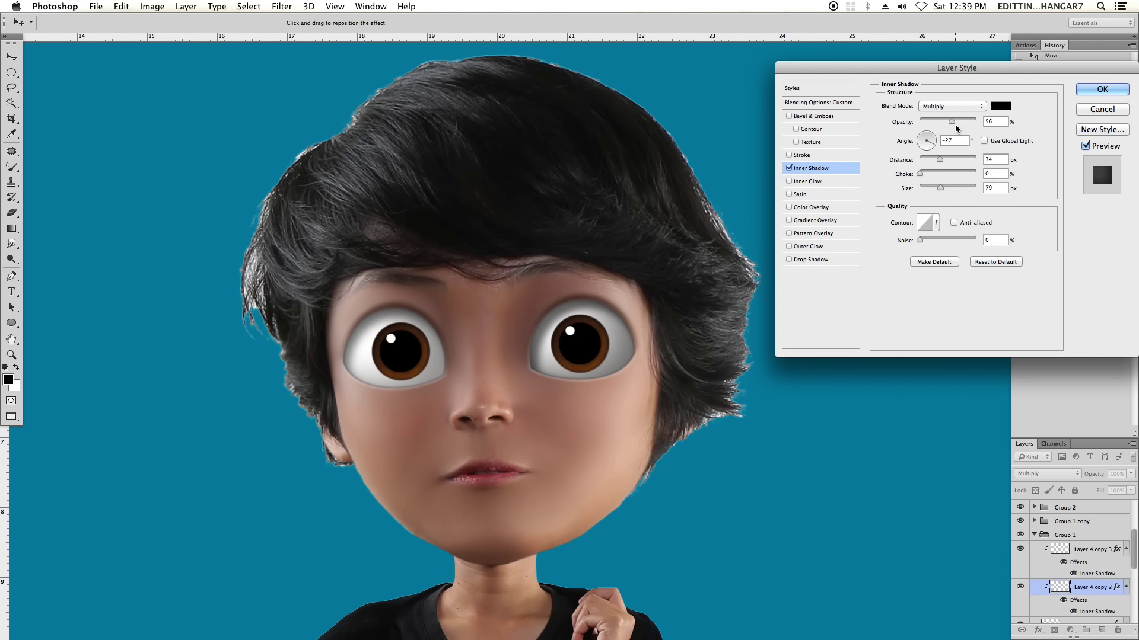
pyautogui.press('Return')
pyautogui.scroll(2, 584, 344)
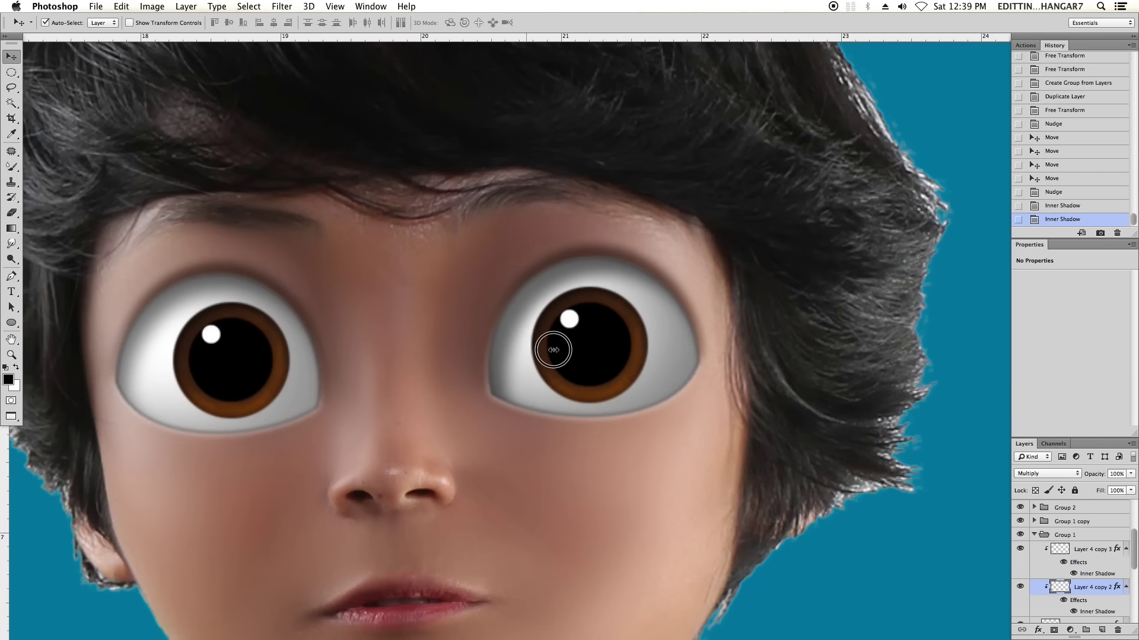
pyautogui.moveTo(157, 218); pyautogui.dragTo(267, 247)
# Give Layer 4 copy 3's Inner Shadow a choke of 13% and size 16 px.
pyautogui.doubleClick(1094, 560)
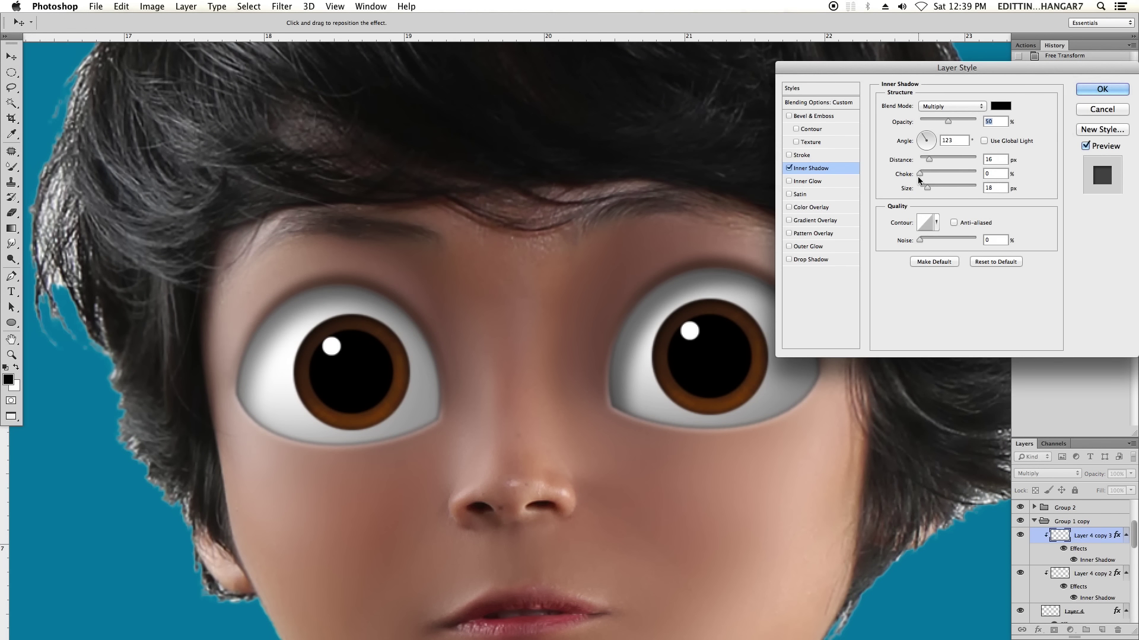
pyautogui.moveTo(920, 173); pyautogui.dragTo(926, 174)
pyautogui.moveTo(287, 318); pyautogui.dragTo(289, 317)
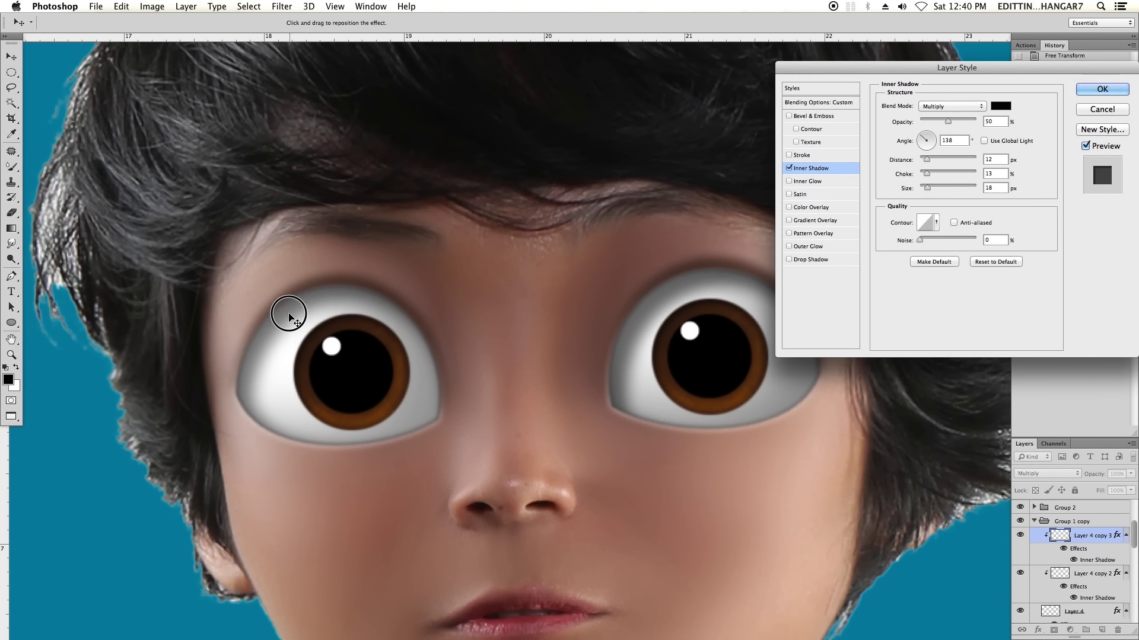
pyautogui.moveTo(927, 188); pyautogui.dragTo(928, 188)
pyautogui.moveTo(318, 325)
pyautogui.mouseDown()
pyautogui.moveTo(291, 309)
pyautogui.moveTo(271, 334)
pyautogui.mouseUp()
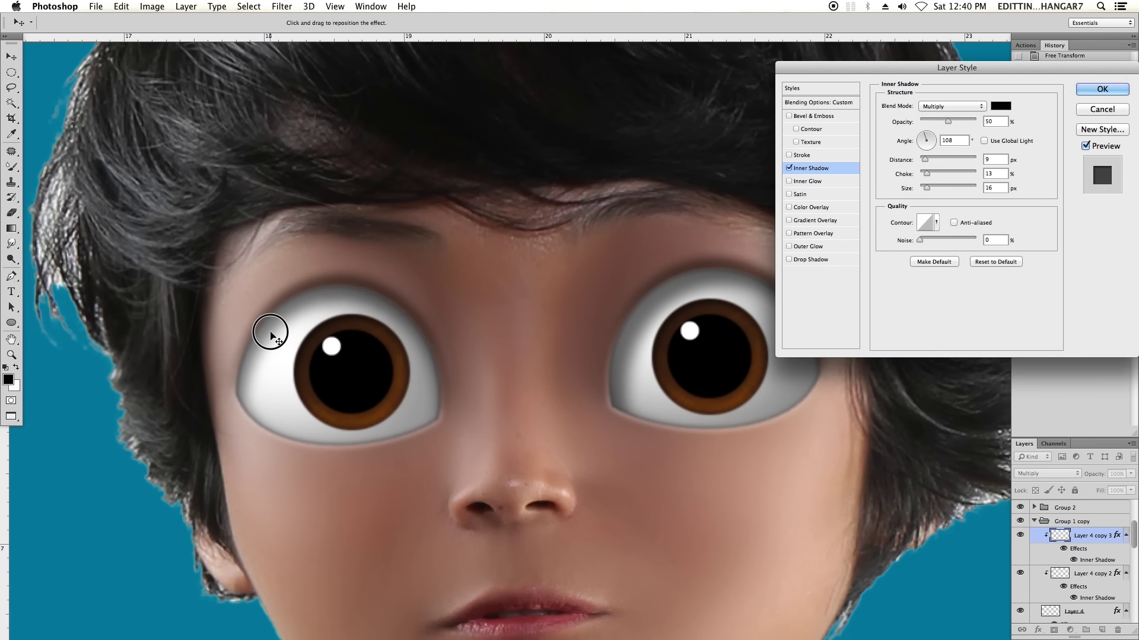
pyautogui.click(1103, 89)
# Set Layer 4 copy 2's Inner Shadow to 39% opacity, −16°, 70 px distance, 81 px size.
pyautogui.doubleClick(1092, 591)
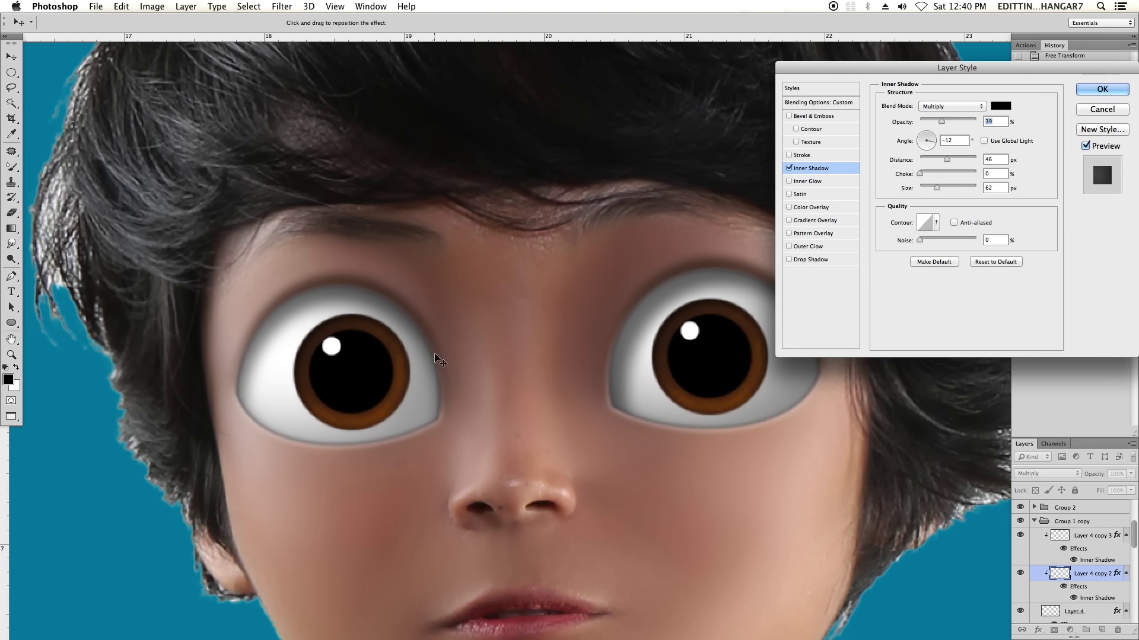
pyautogui.moveTo(439, 360); pyautogui.dragTo(414, 386)
pyautogui.moveTo(936, 188)
pyautogui.mouseDown()
pyautogui.moveTo(951, 186)
pyautogui.moveTo(941, 188)
pyautogui.moveTo(957, 159)
pyautogui.mouseUp()
pyautogui.moveTo(420, 407); pyautogui.dragTo(428, 386)
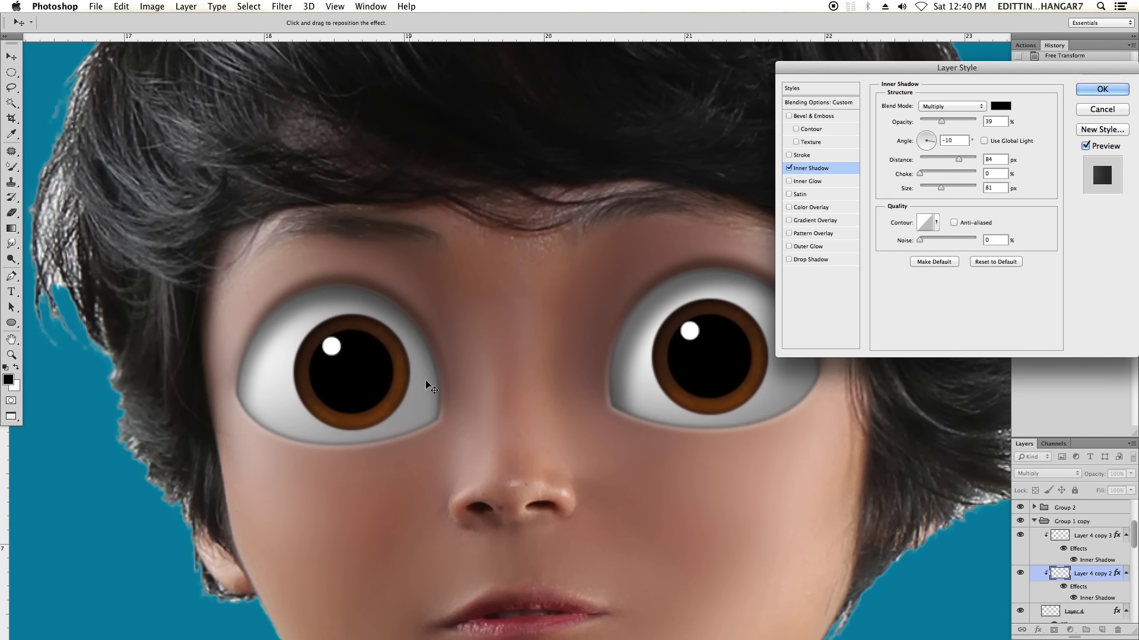
pyautogui.moveTo(958, 159); pyautogui.dragTo(916, 170)
pyautogui.moveTo(411, 415); pyautogui.dragTo(426, 408)
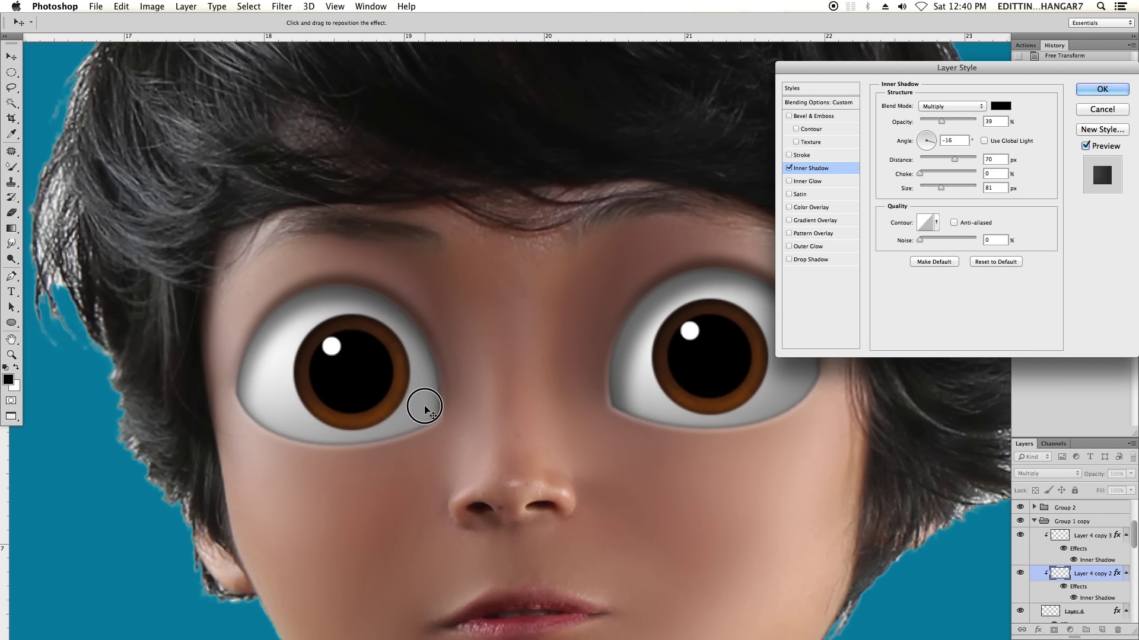
pyautogui.press('super+minus')
pyautogui.press('super+minus')
pyautogui.press('super+minus')
pyautogui.press('Return')
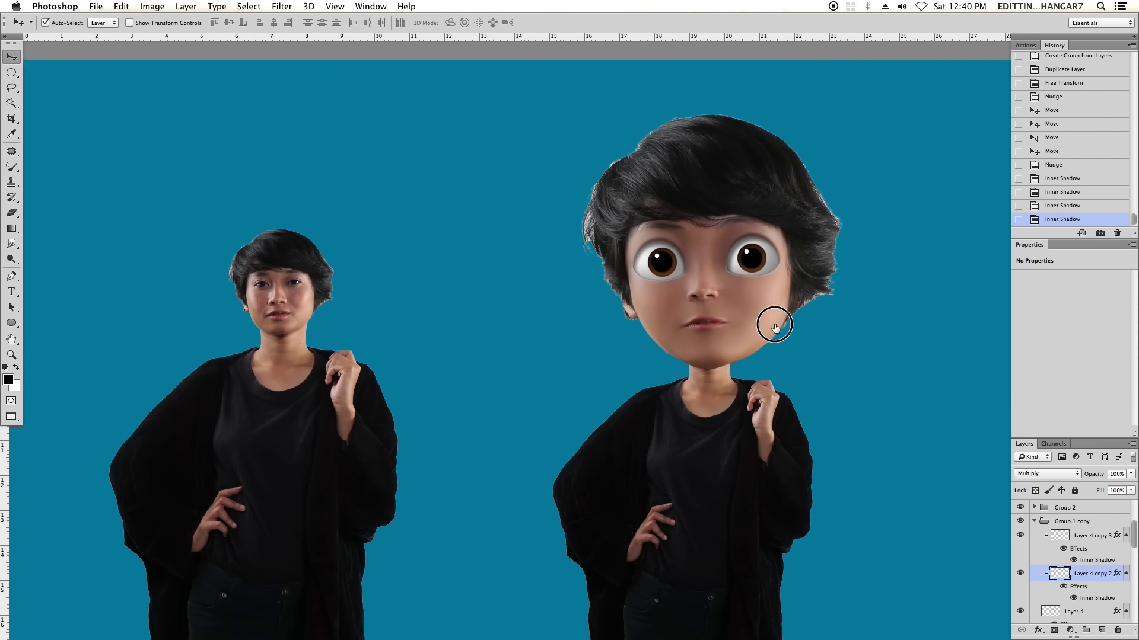
# Collapse Group 1 copy and Group 2 copy in the Layers panel.
pyautogui.moveTo(775, 326); pyautogui.dragTo(575, 252)
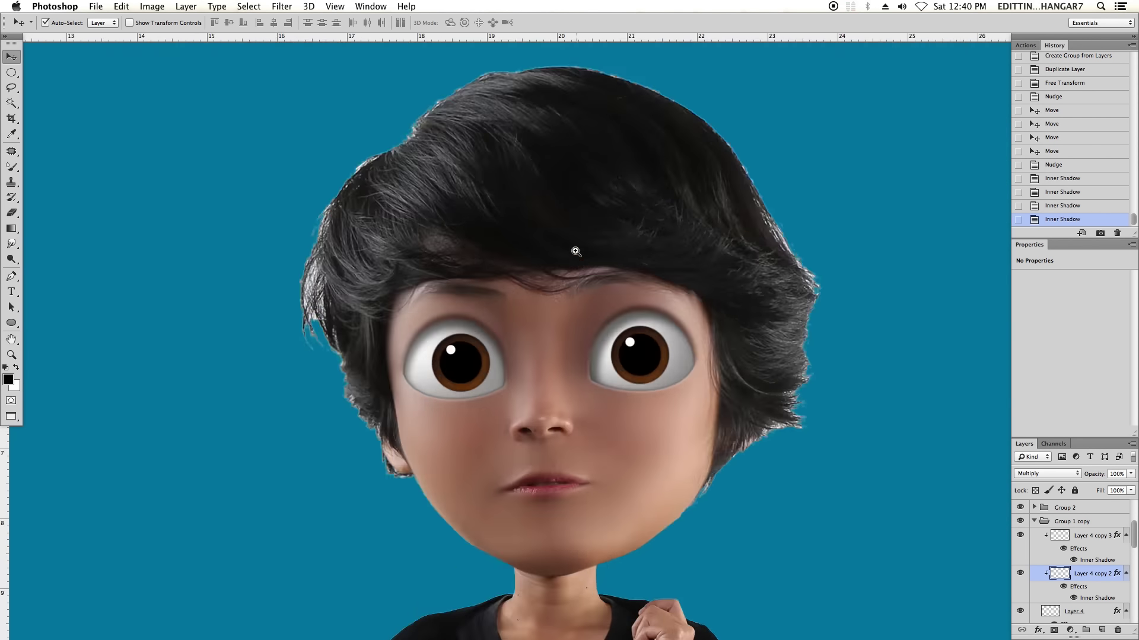
pyautogui.press('super+minus')
pyautogui.click(1033, 521)
pyautogui.press('super+0')
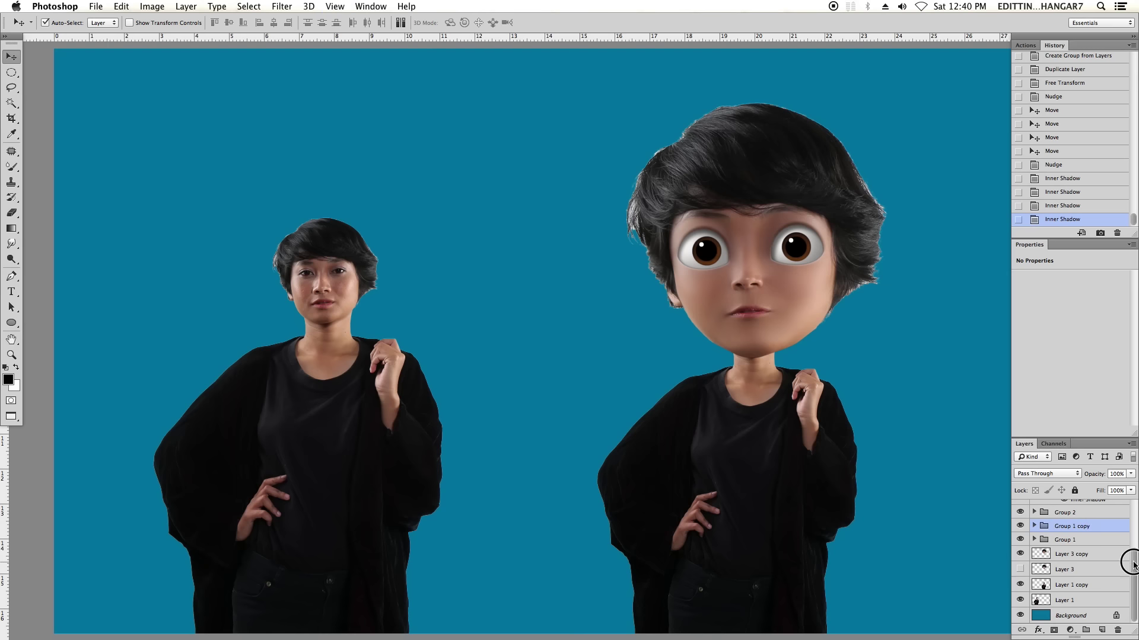
pyautogui.moveTo(1133, 564); pyautogui.dragTo(1133, 533)
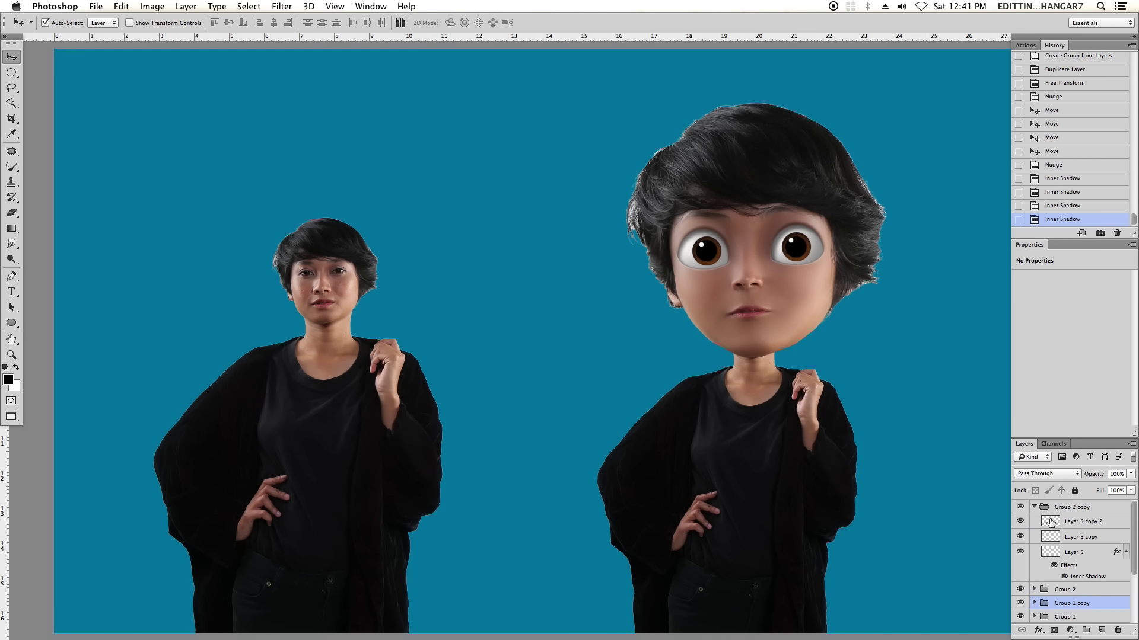
pyautogui.click(1033, 507)
pyautogui.moveTo(767, 437)
pyautogui.mouseDown()
pyautogui.moveTo(790, 382)
pyautogui.moveTo(749, 415)
pyautogui.mouseUp()
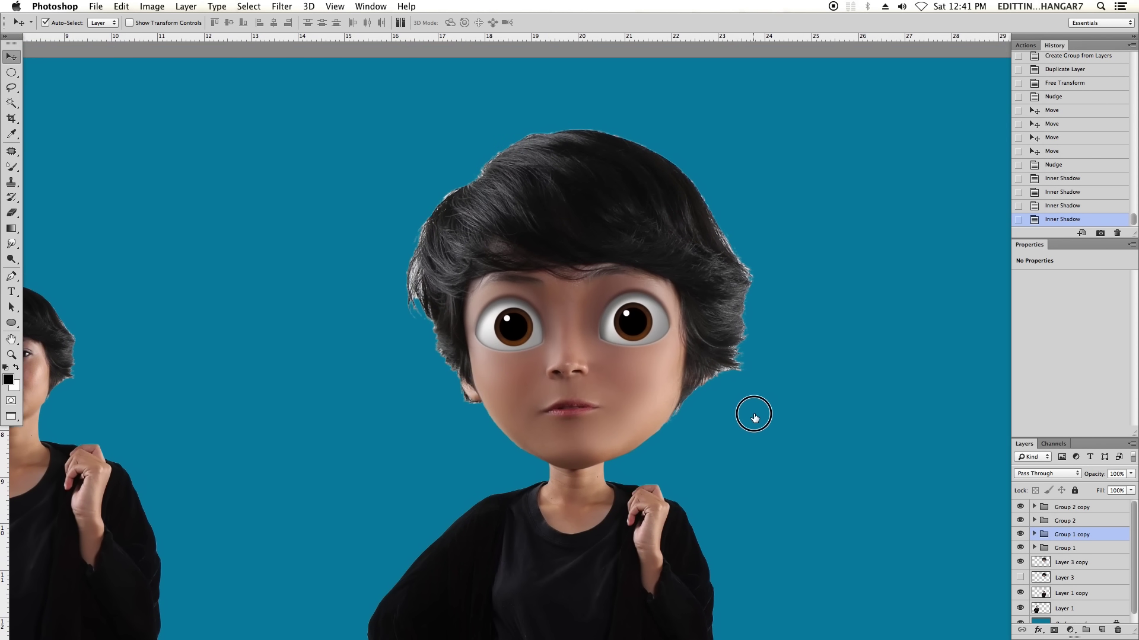
# Select all four eye groups, undoing an accidentally added empty layer.
pyautogui.click(1081, 508)
pyautogui.moveTo(836, 482); pyautogui.dragTo(834, 484)
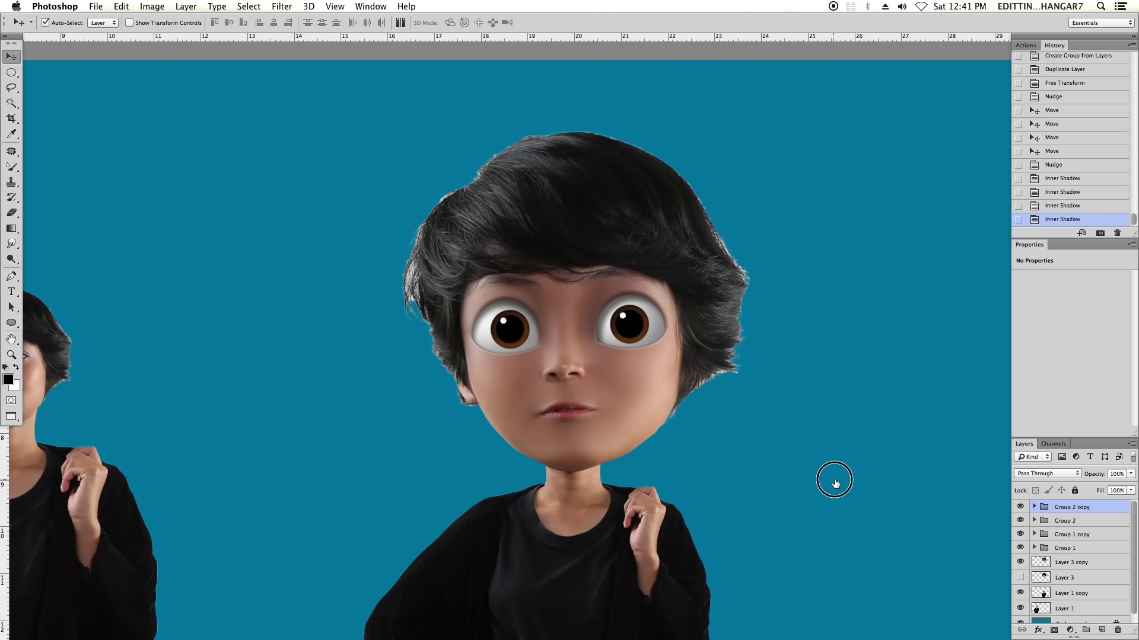
pyautogui.keyDown('shift'); pyautogui.click(1082, 552); pyautogui.keyUp('shift')
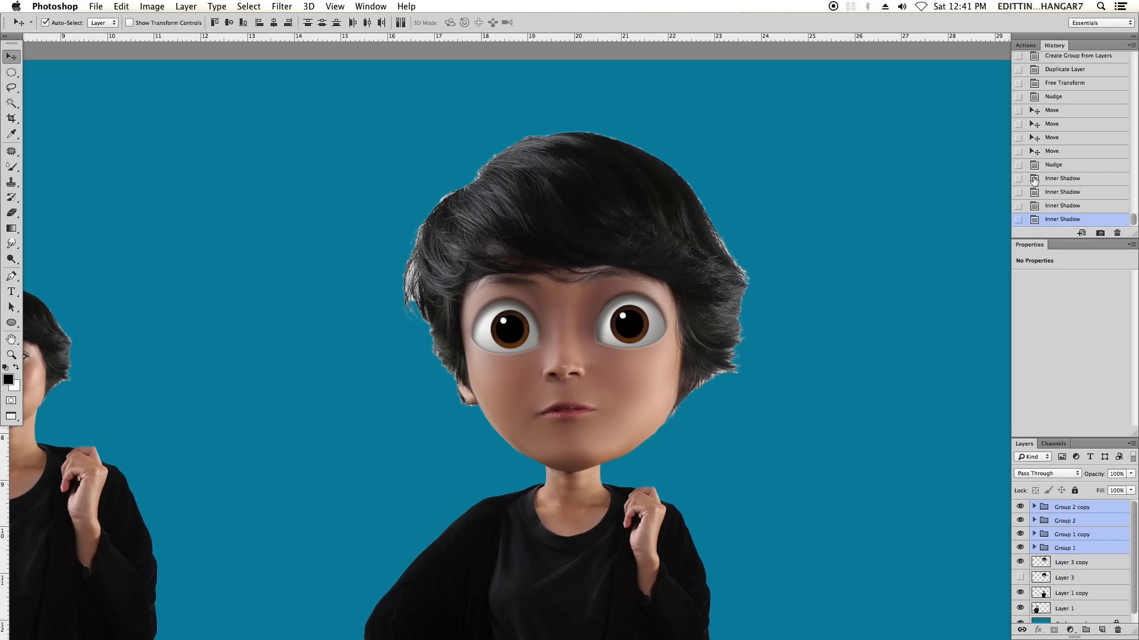
pyautogui.rightClick(1098, 512)
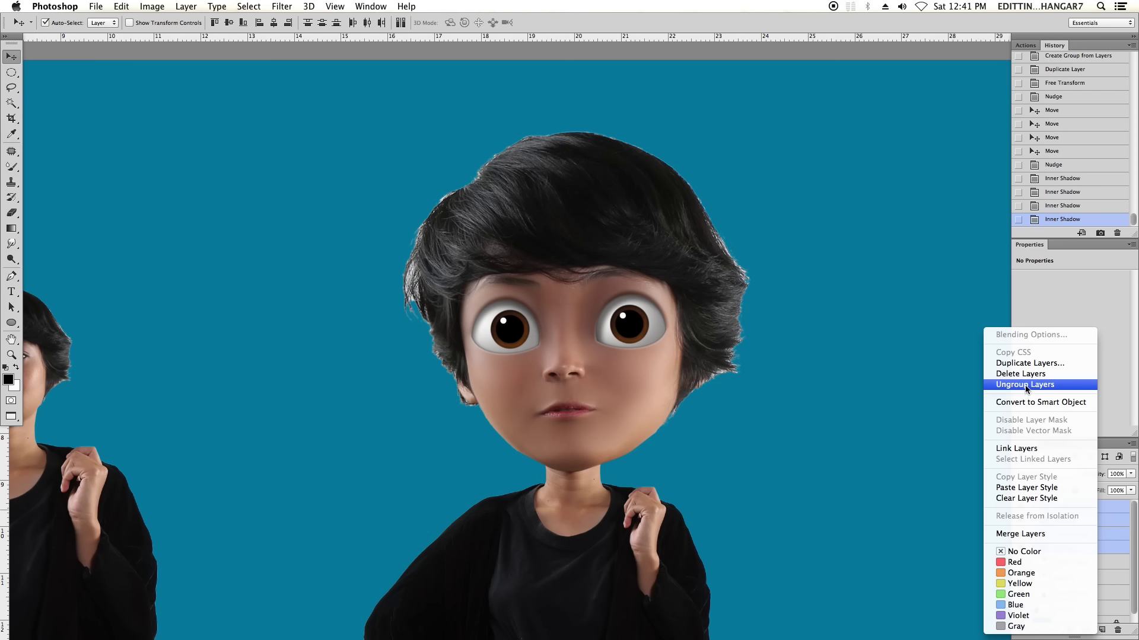
pyautogui.click(1117, 530)
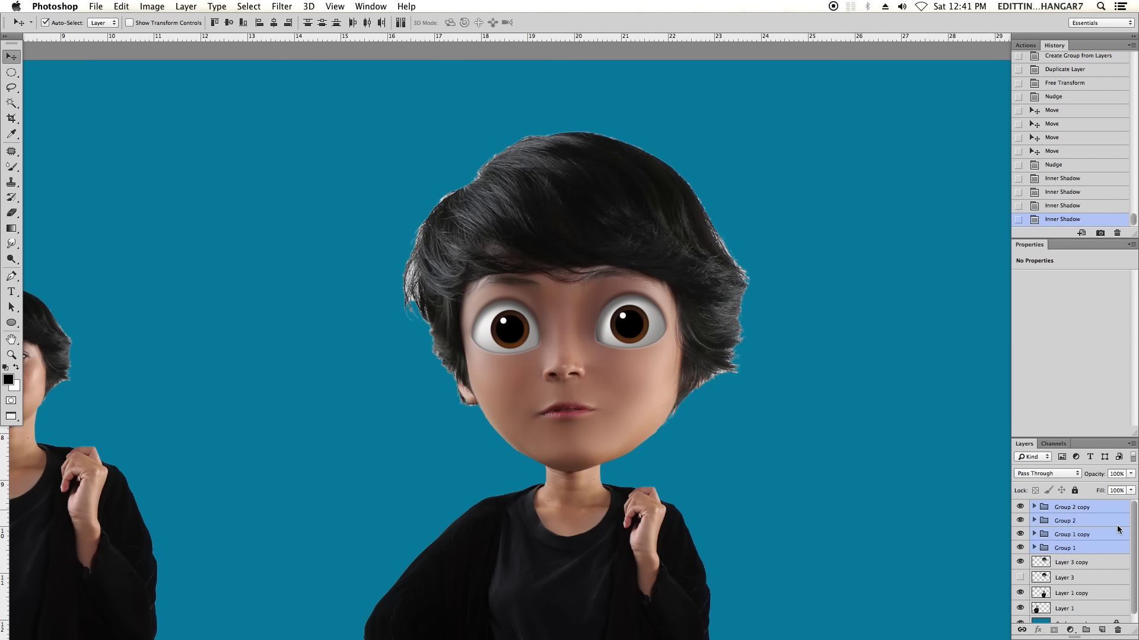
pyautogui.click(1101, 631)
pyautogui.hotkey('ctrl', 'z')
# Create Group 3, nest the four eye groups inside it and collapse it.
pyautogui.click(1086, 630)
pyautogui.click(1076, 521)
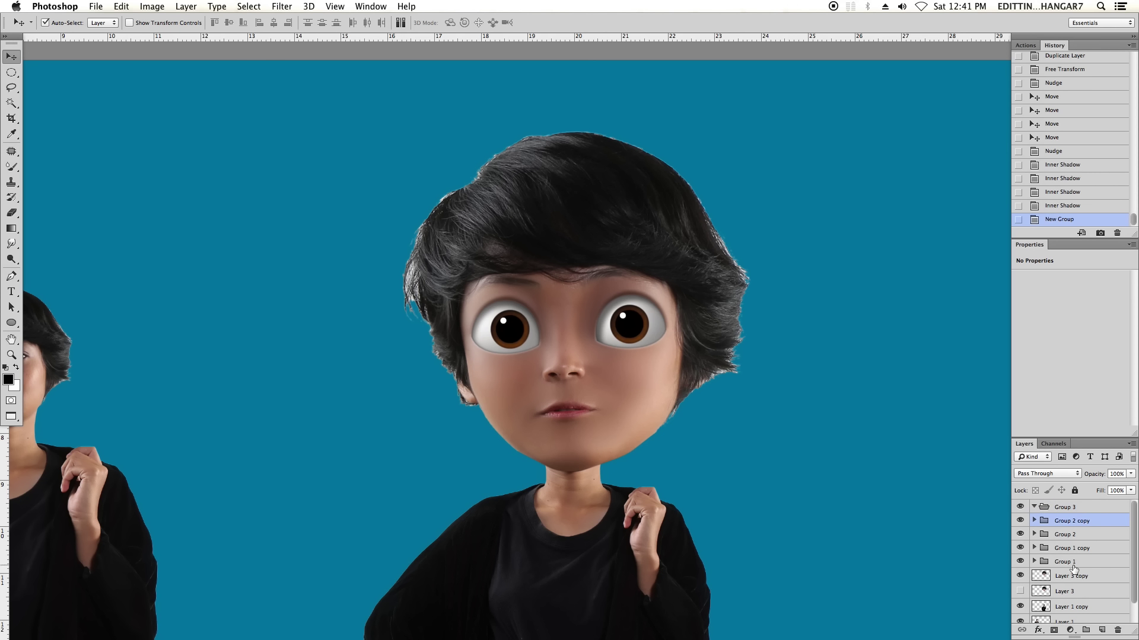
pyautogui.keyDown('shift'); pyautogui.click(1073, 563); pyautogui.keyUp('shift')
pyautogui.moveTo(1067, 549); pyautogui.dragTo(1045, 505)
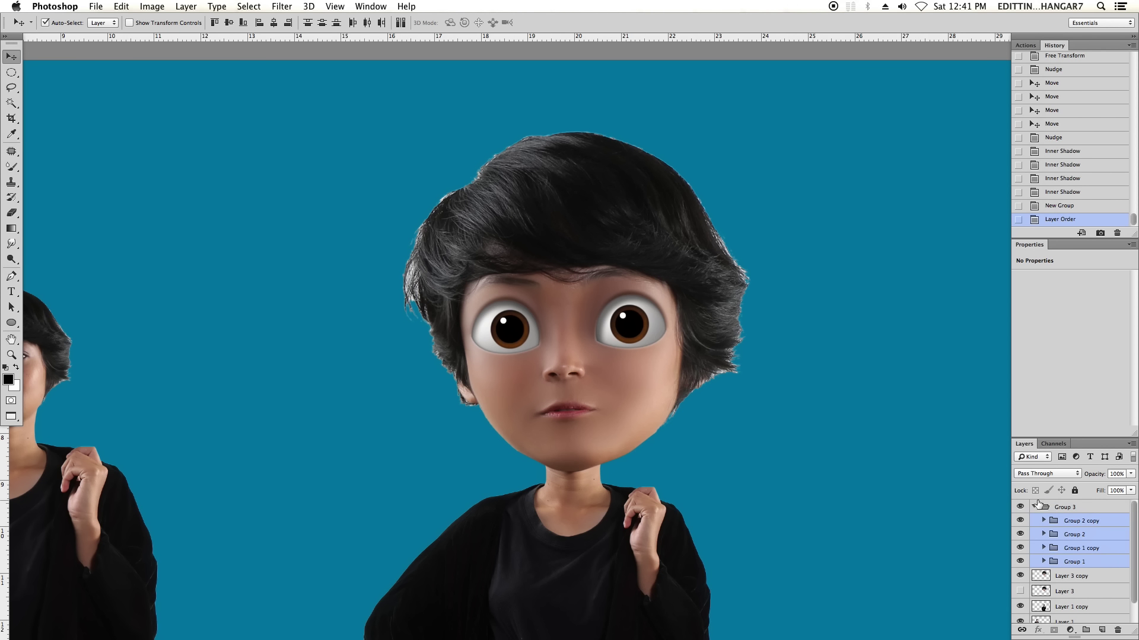
pyautogui.click(1036, 505)
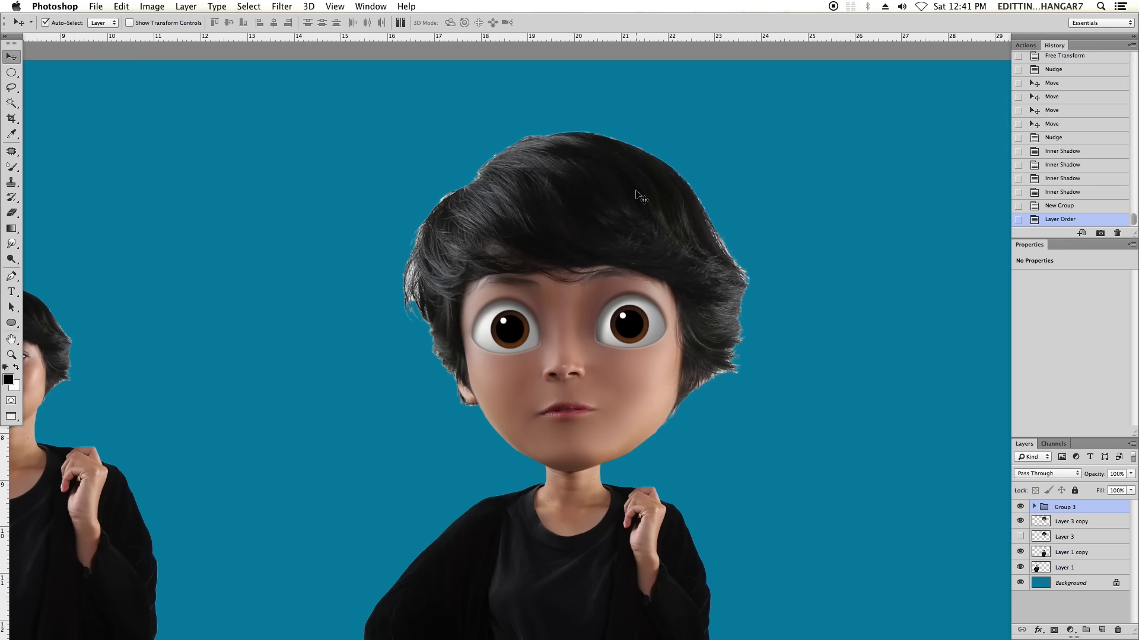
# Nudge the iris slightly to the right and review the face.
pyautogui.scroll(-3, 591, 312)
pyautogui.scroll(-2, 681, 336)
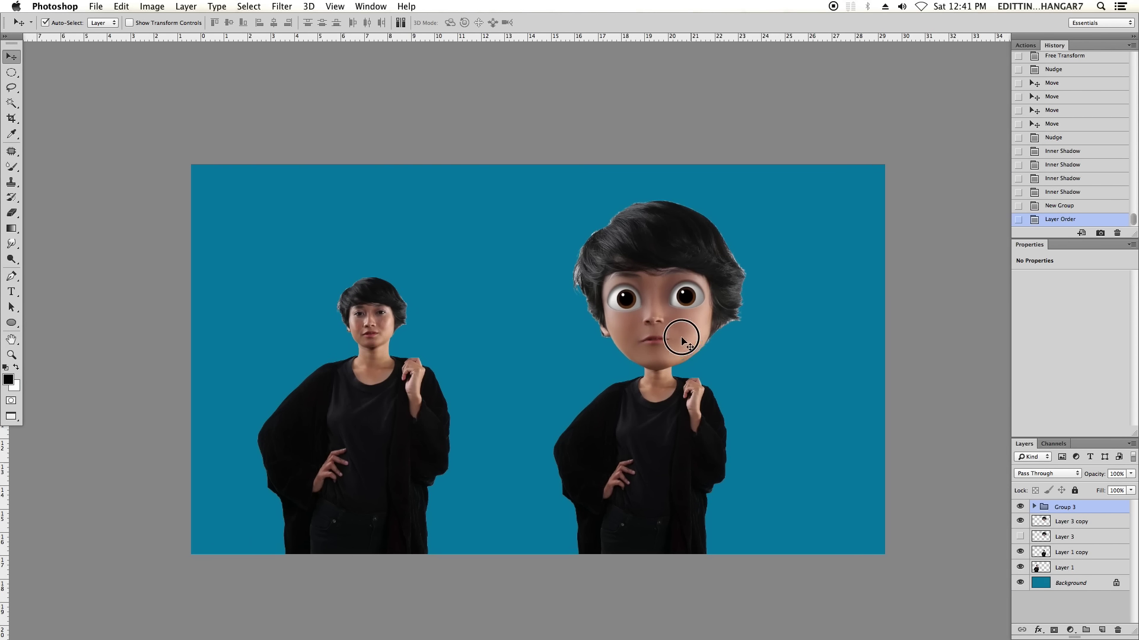
pyautogui.scroll(2, 720, 349)
pyautogui.scroll(1, 720, 349)
pyautogui.scroll(1, 676, 376)
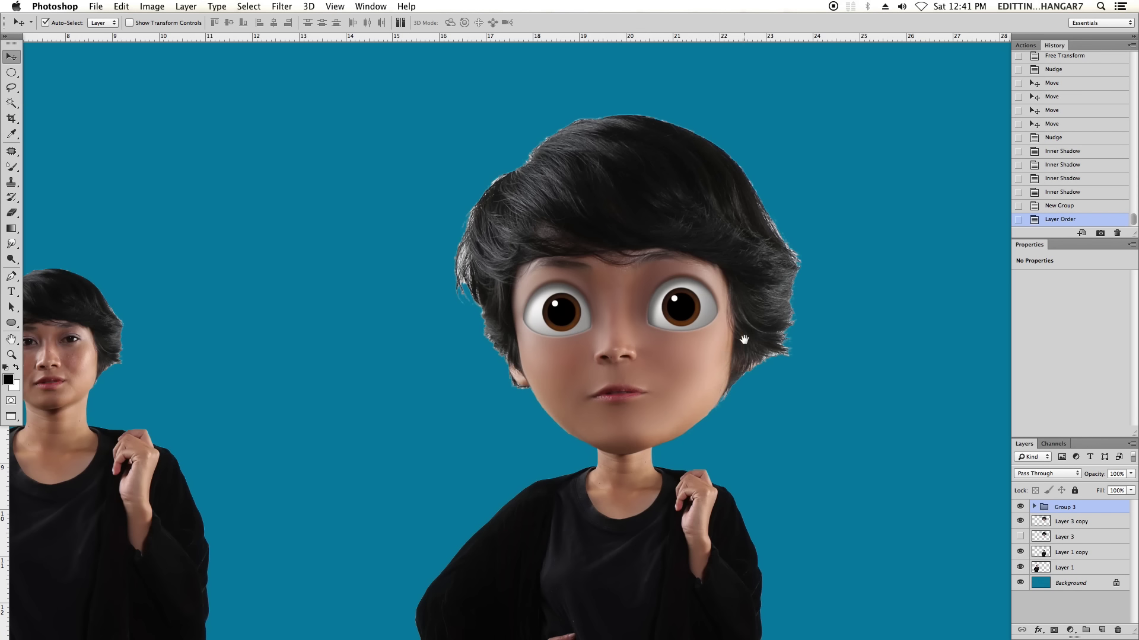
pyautogui.press('Left')
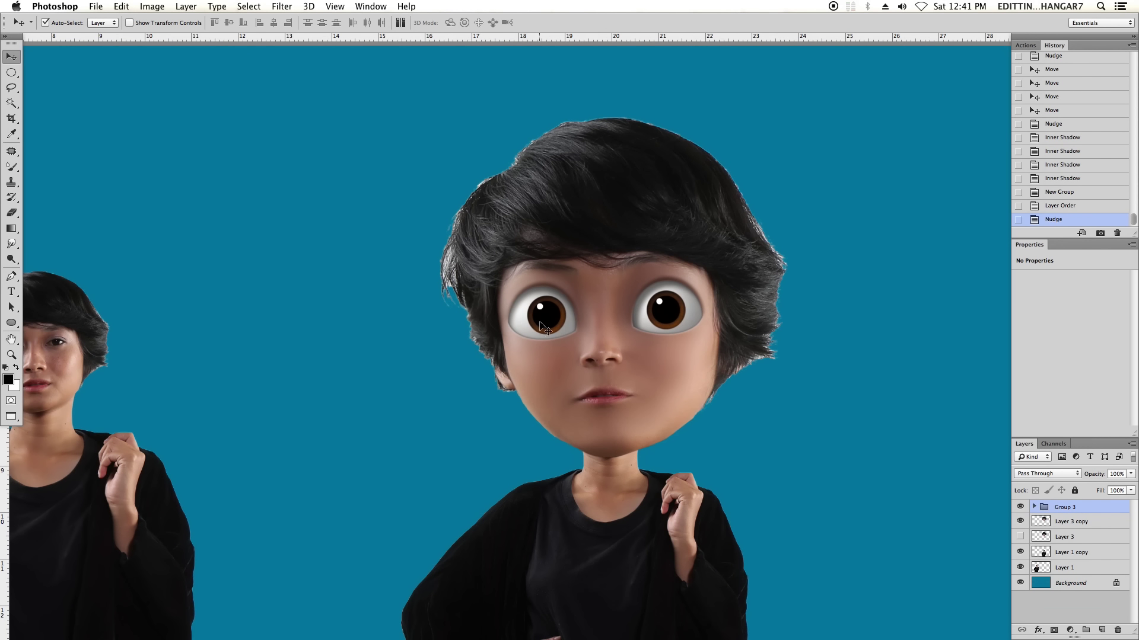
pyautogui.moveTo(541, 325); pyautogui.dragTo(549, 325)
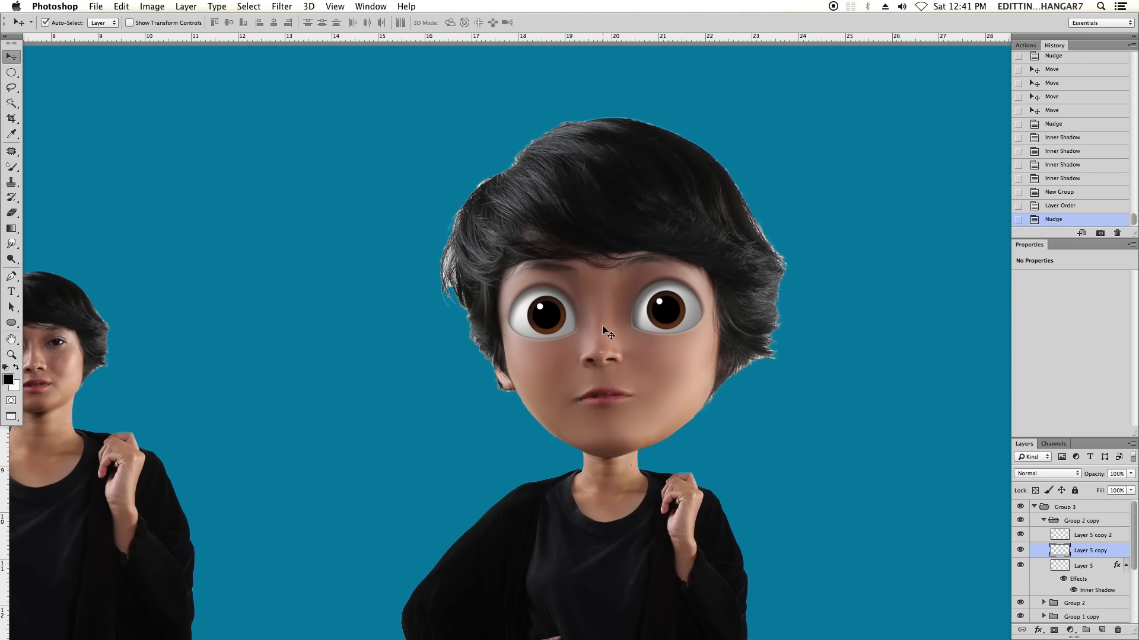
pyautogui.press('super+plus')
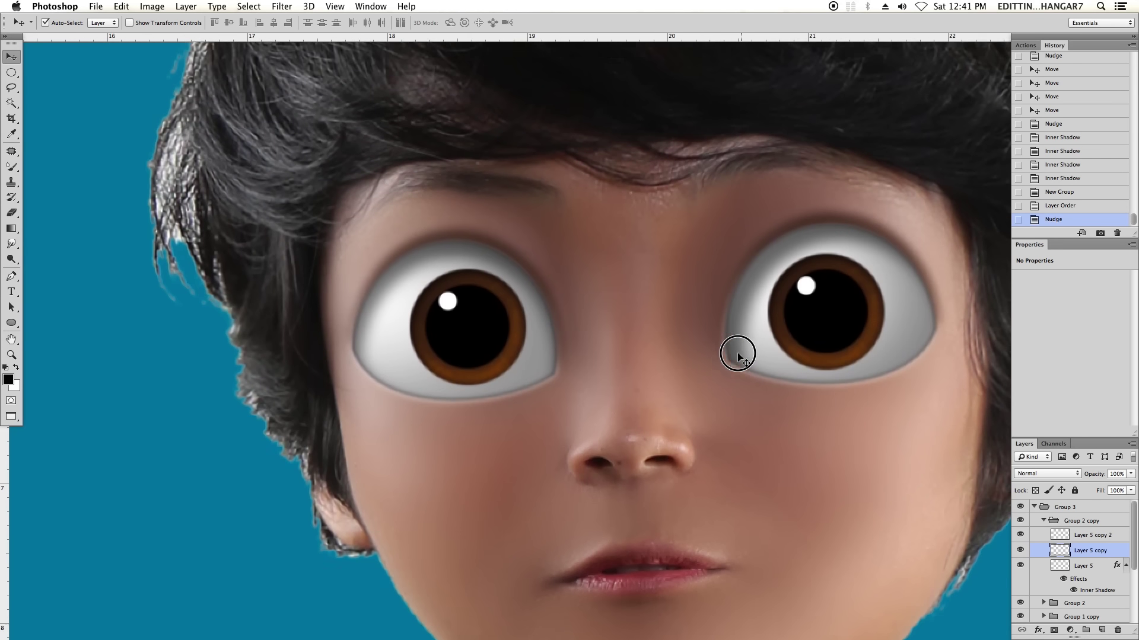
pyautogui.press('super+minus')
pyautogui.scroll(-2, 756, 368)
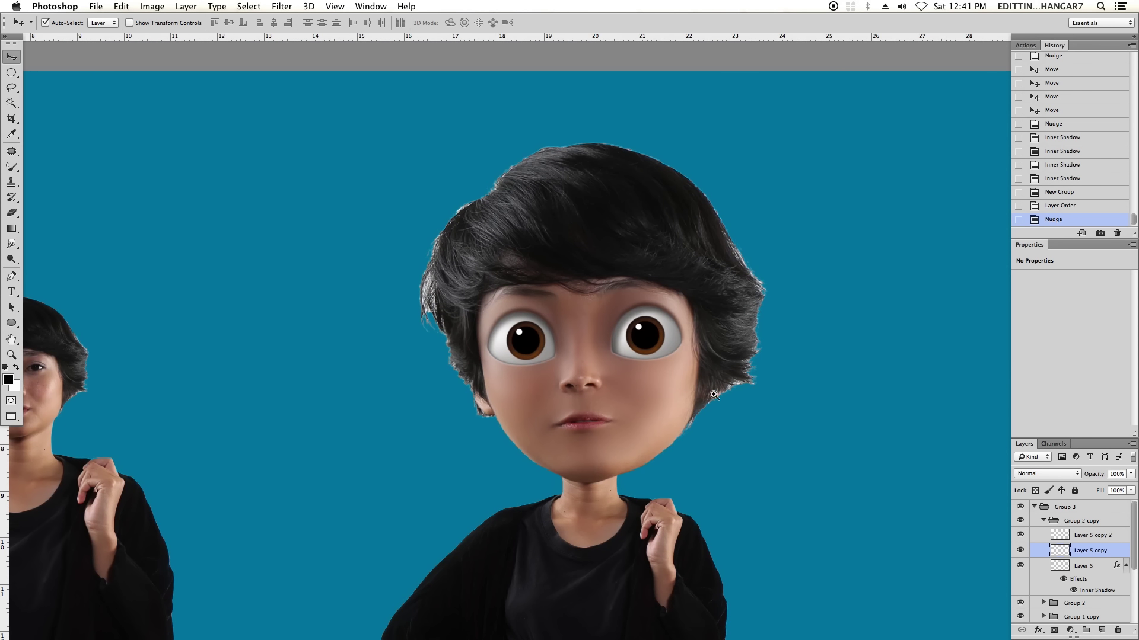
pyautogui.scroll(-2, 756, 385)
pyautogui.scroll(1, 756, 413)
pyautogui.hscroll(2, 756, 414)
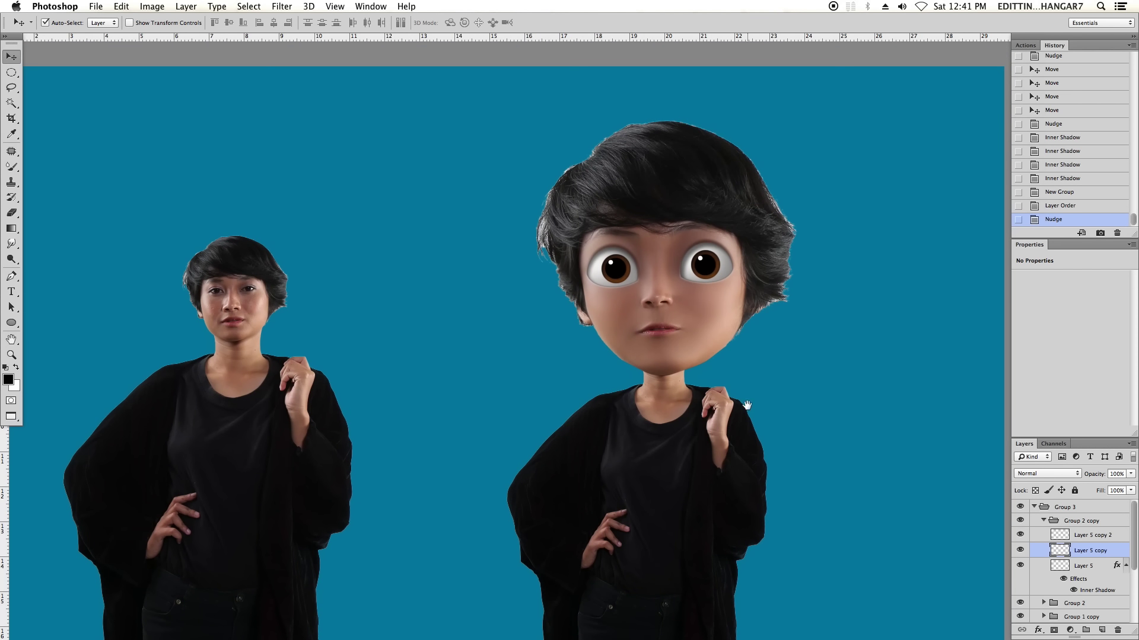
# Collapse the eye groups and select the face layer Layer 3 copy.
pyautogui.press('super+plus')
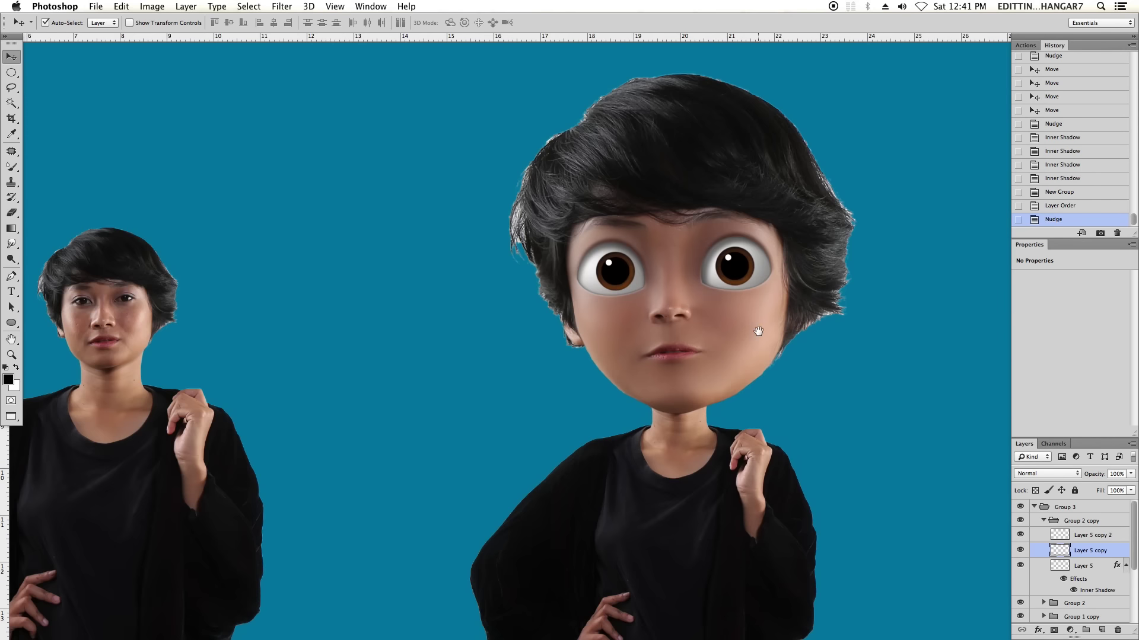
pyautogui.press('super+plus')
pyautogui.hscroll(1, 722, 420)
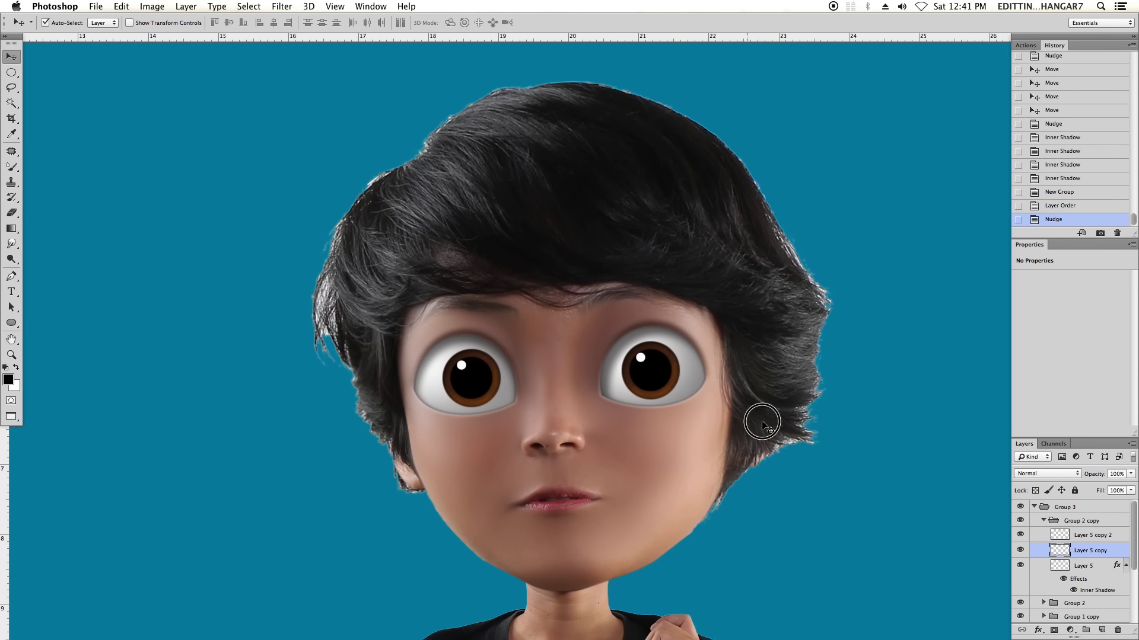
pyautogui.click(1043, 520)
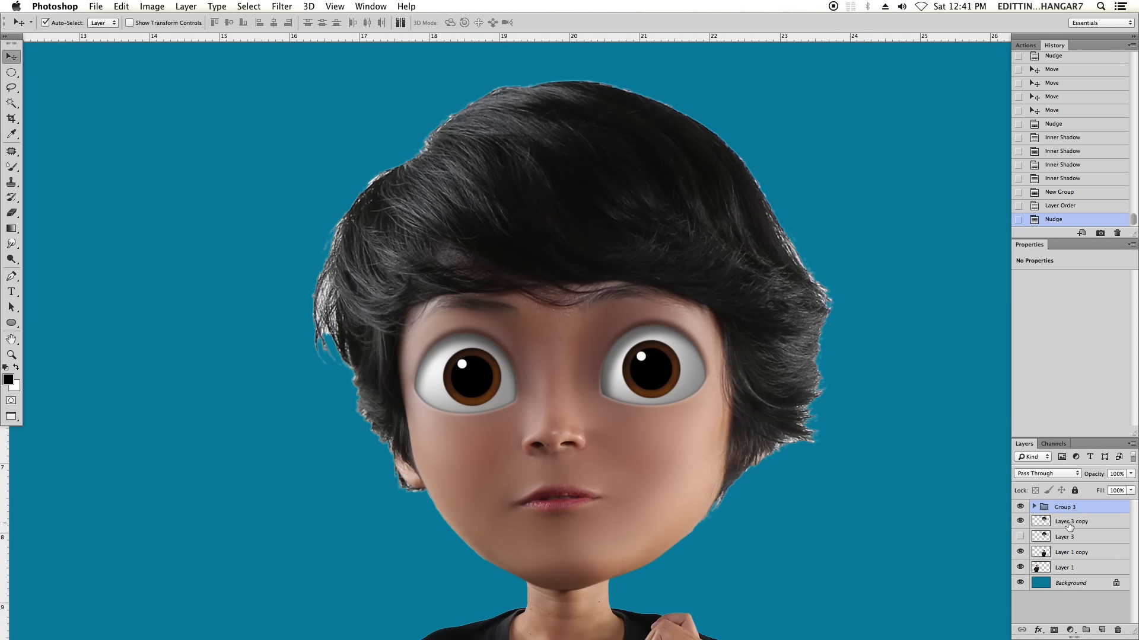
pyautogui.click(1069, 526)
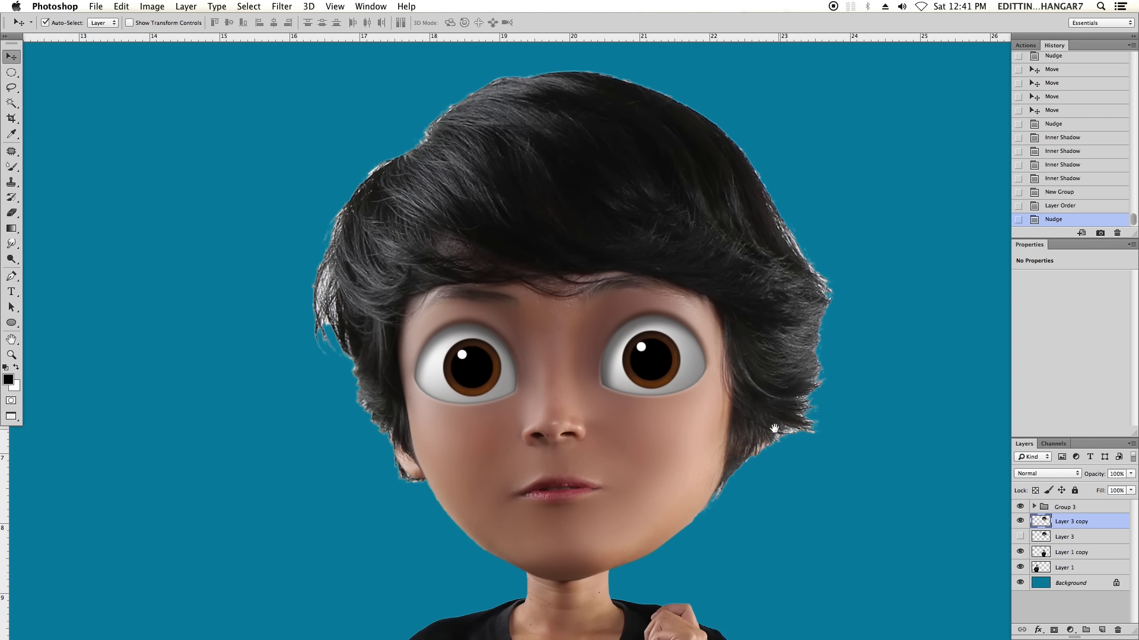
pyautogui.press('super+plus')
pyautogui.press('super+plus')
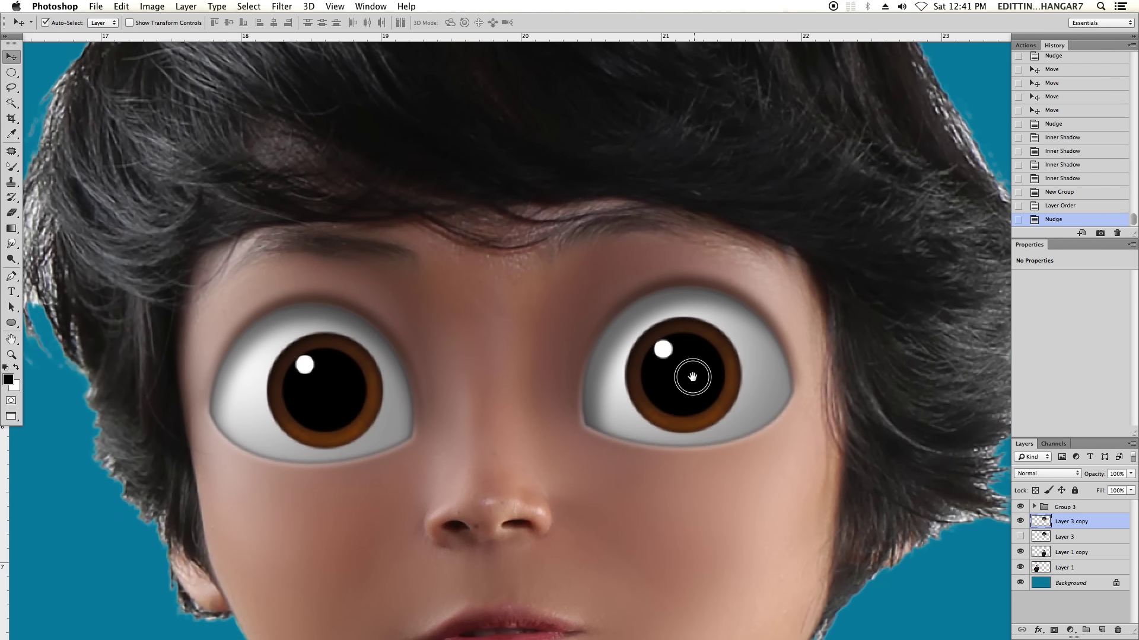
pyautogui.press('super+minus')
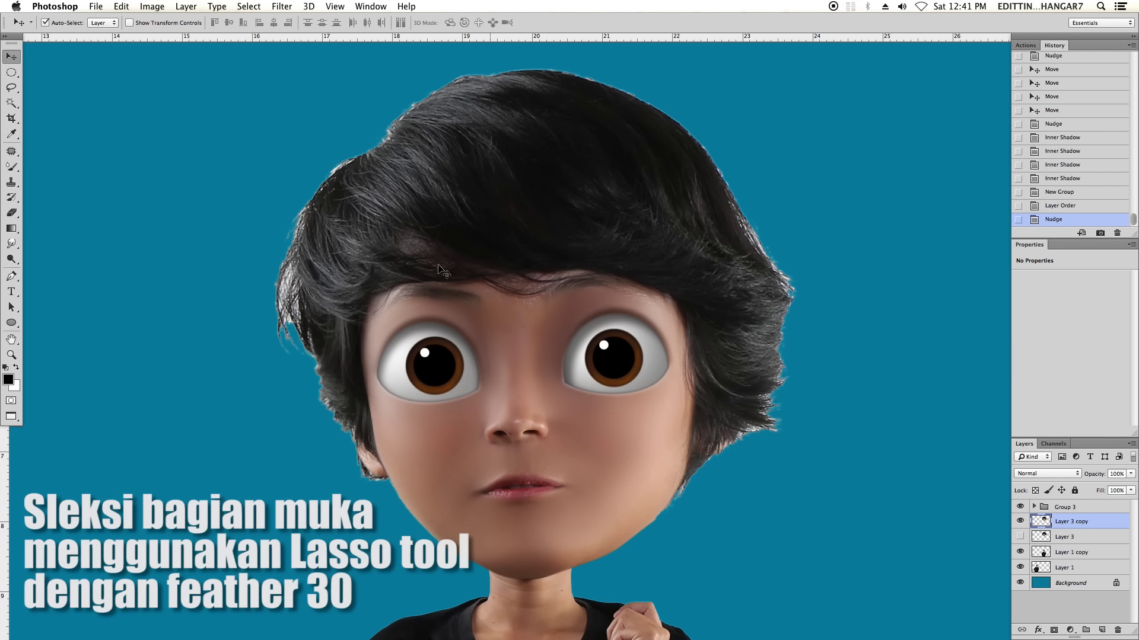
# Lasso a 30 px feathered selection across the middle of the face.
pyautogui.press('l')
pyautogui.write('30')
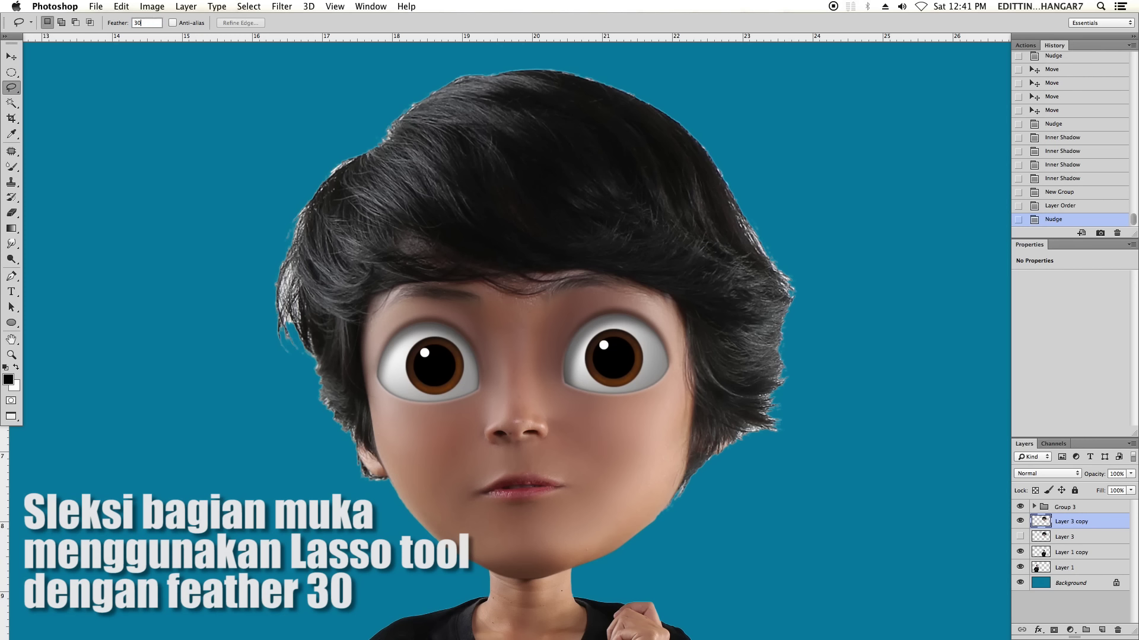
pyautogui.press('super+0')
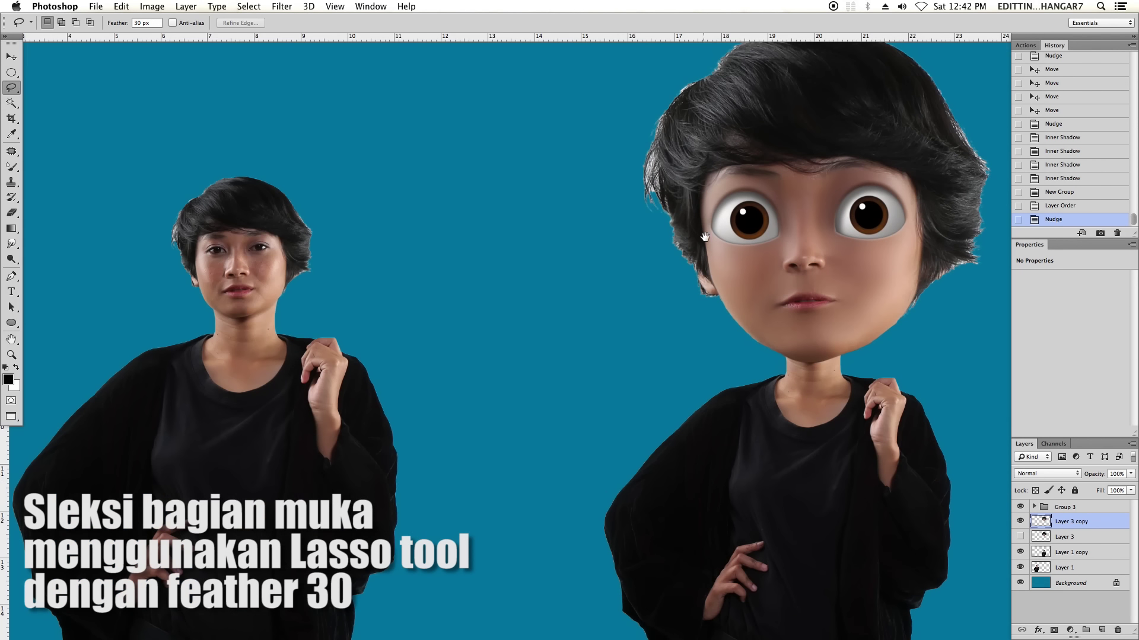
pyautogui.moveTo(542, 292); pyautogui.dragTo(590, 267)
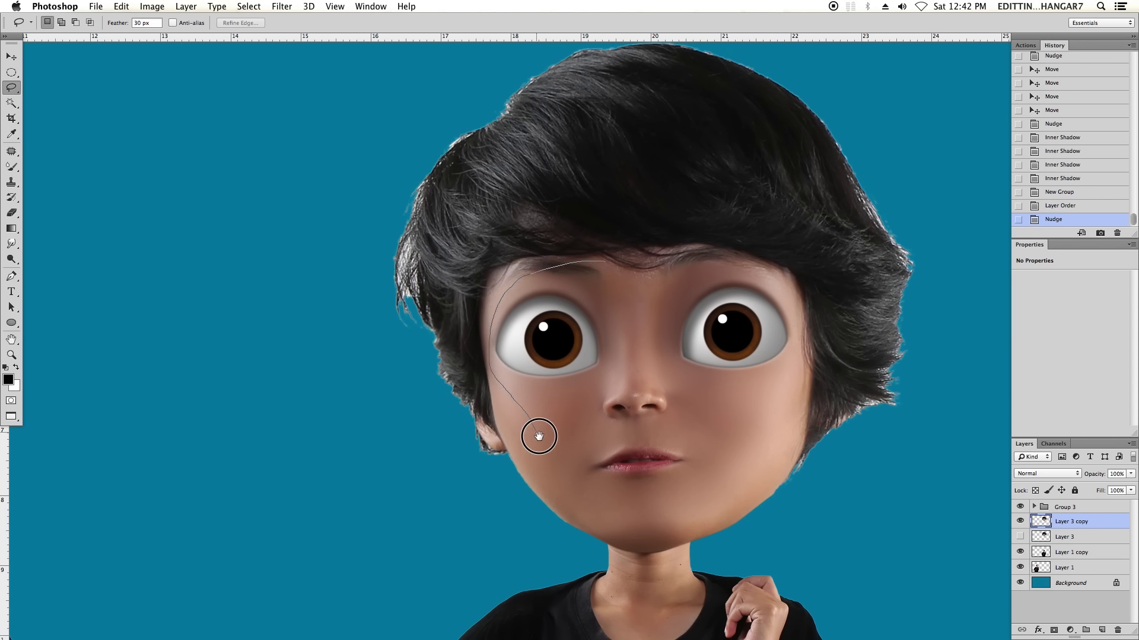
pyautogui.moveTo(539, 437); pyautogui.dragTo(607, 503)
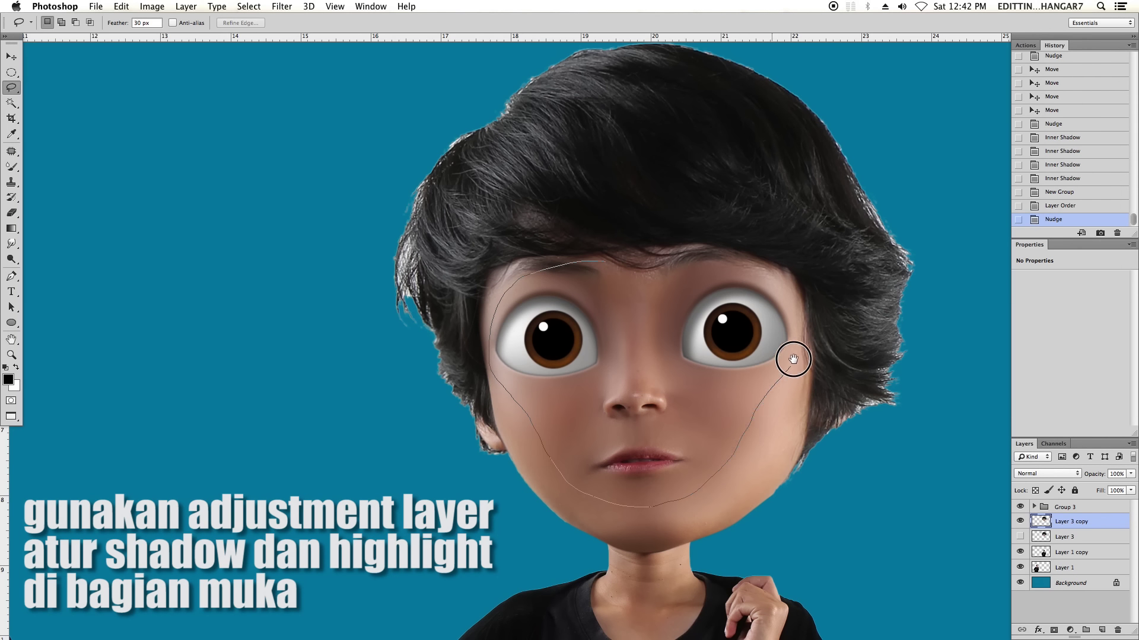
pyautogui.moveTo(717, 261); pyautogui.dragTo(756, 279)
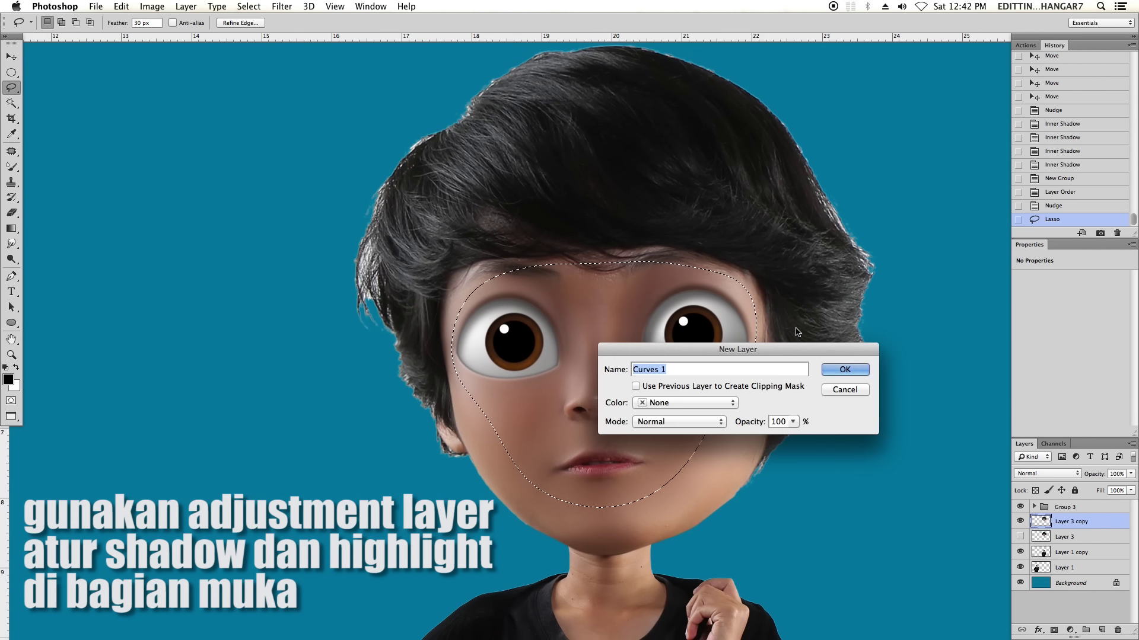
# Add a Curves 1 adjustment that brightens the selected face area.
pyautogui.click(864, 368)
pyautogui.moveTo(1078, 334); pyautogui.dragTo(1074, 332)
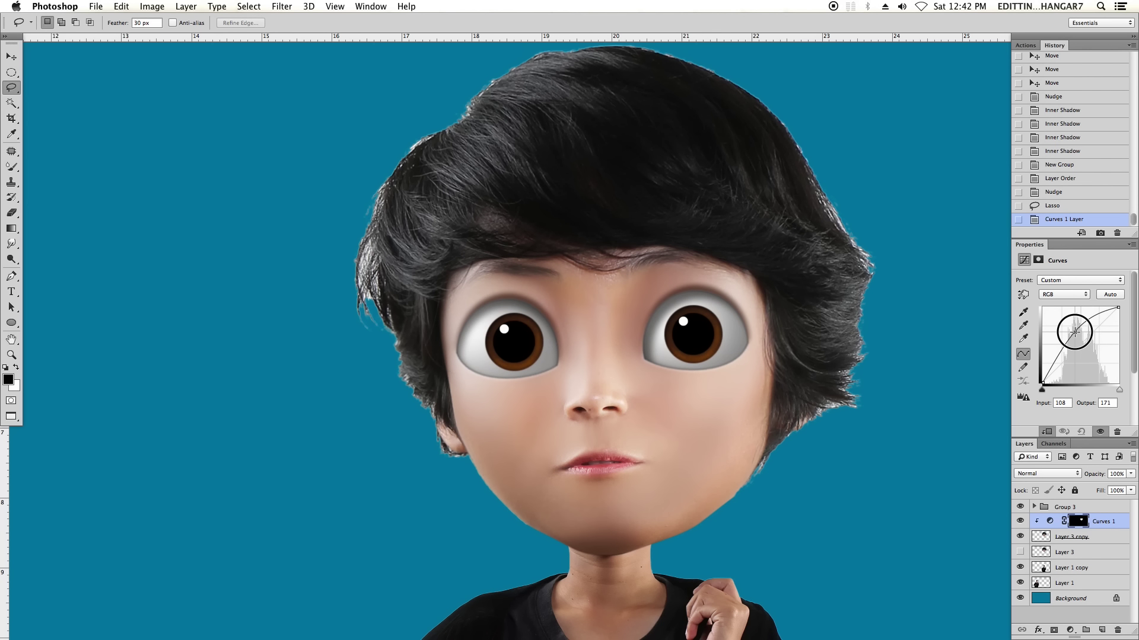
pyautogui.moveTo(1074, 334); pyautogui.dragTo(1075, 335)
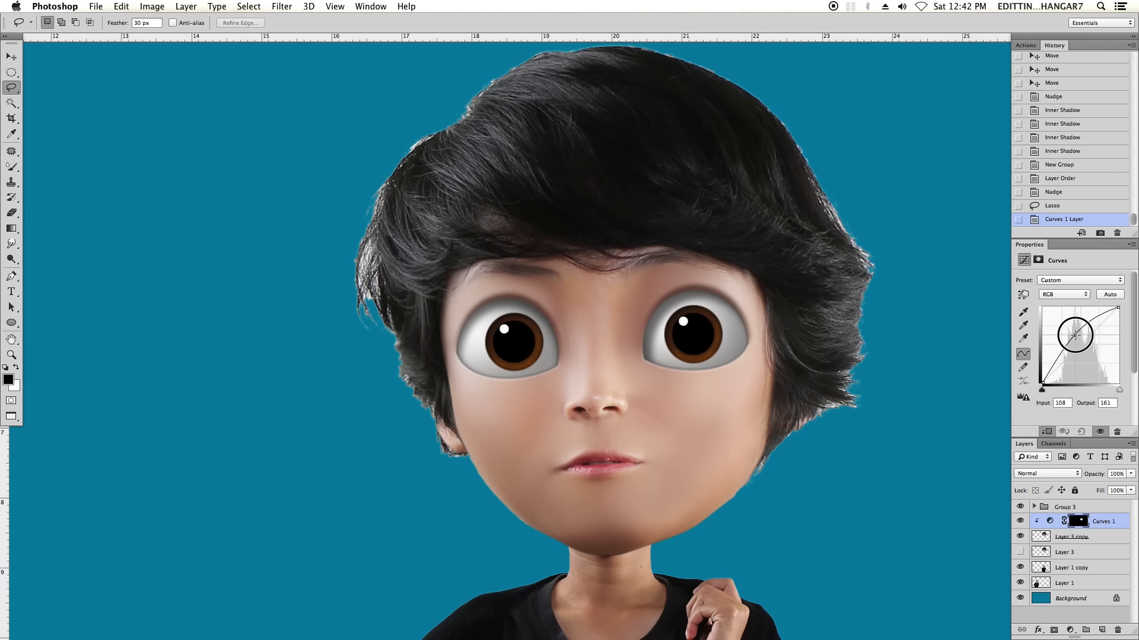
pyautogui.press('super+minus')
pyautogui.press('super+minus')
pyautogui.press('super+minus')
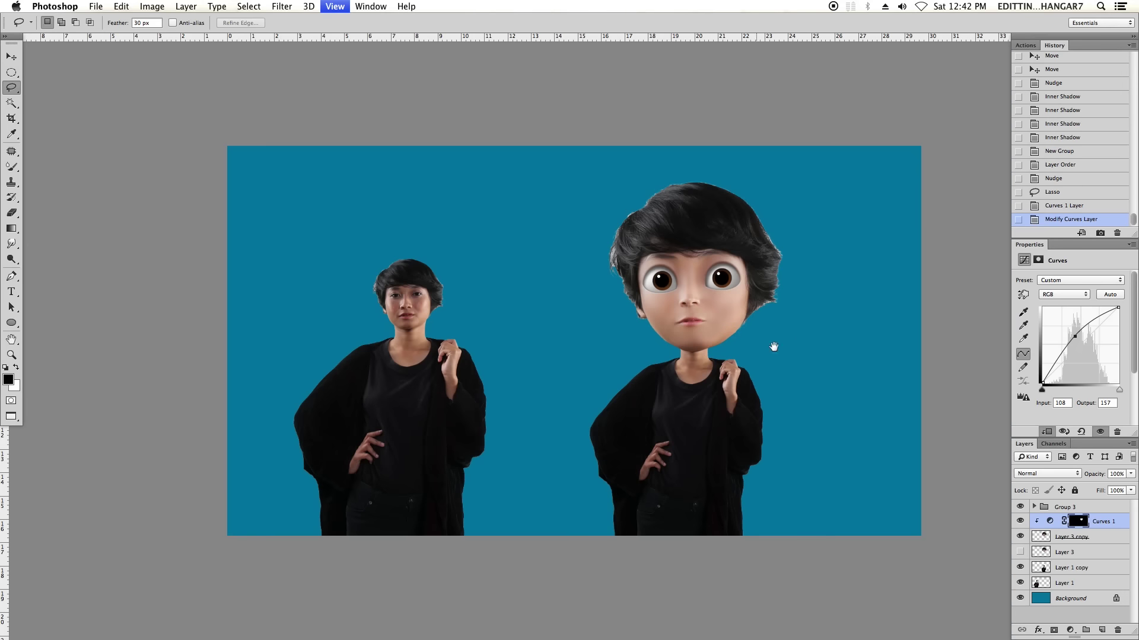
pyautogui.press('super+plus')
pyautogui.press('super+plus')
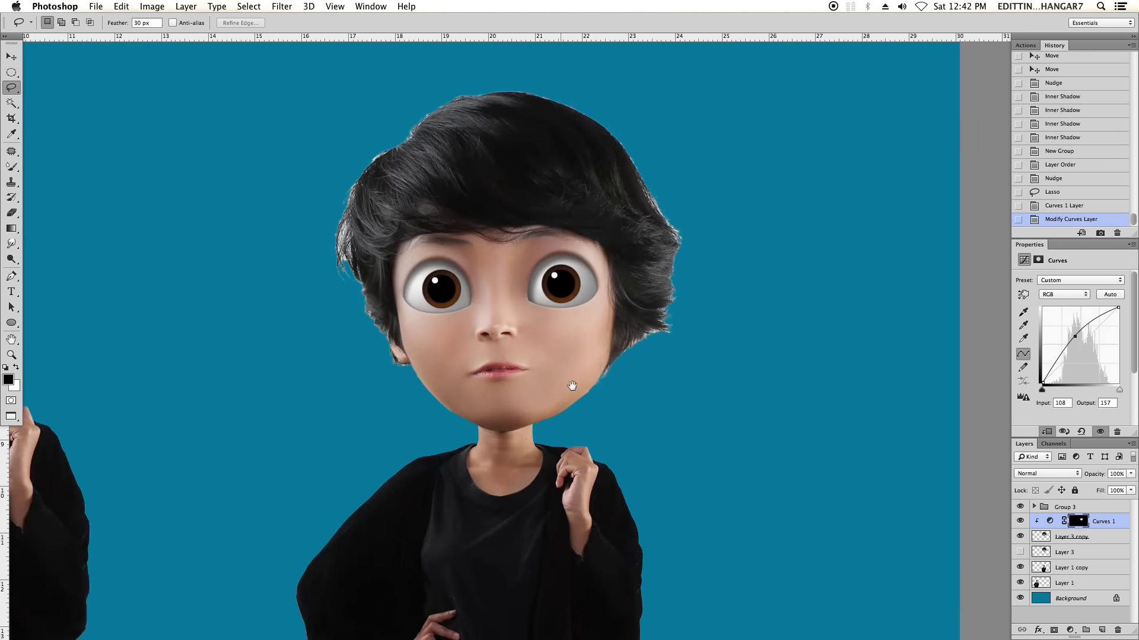
pyautogui.press('super+plus')
pyautogui.press('super+plus')
pyautogui.press('super+plus')
# Duplicate the Curves 1 adjustment and fill the copy's mask with black to hide it.
pyautogui.moveTo(1110, 553); pyautogui.dragTo(1109, 552)
pyautogui.press('super+BackSpace')
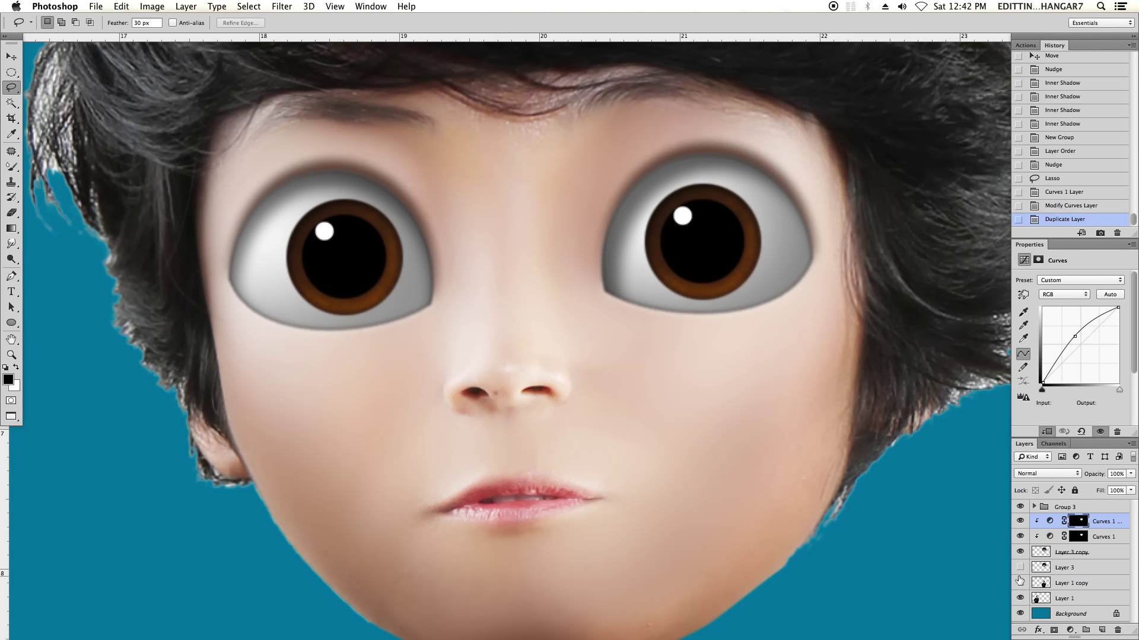
pyautogui.press('super+BackSpace')
pyautogui.press('x')
# Paint the copied curves back in with white over the face and lips.
pyautogui.press('super+plus')
pyautogui.press('b')
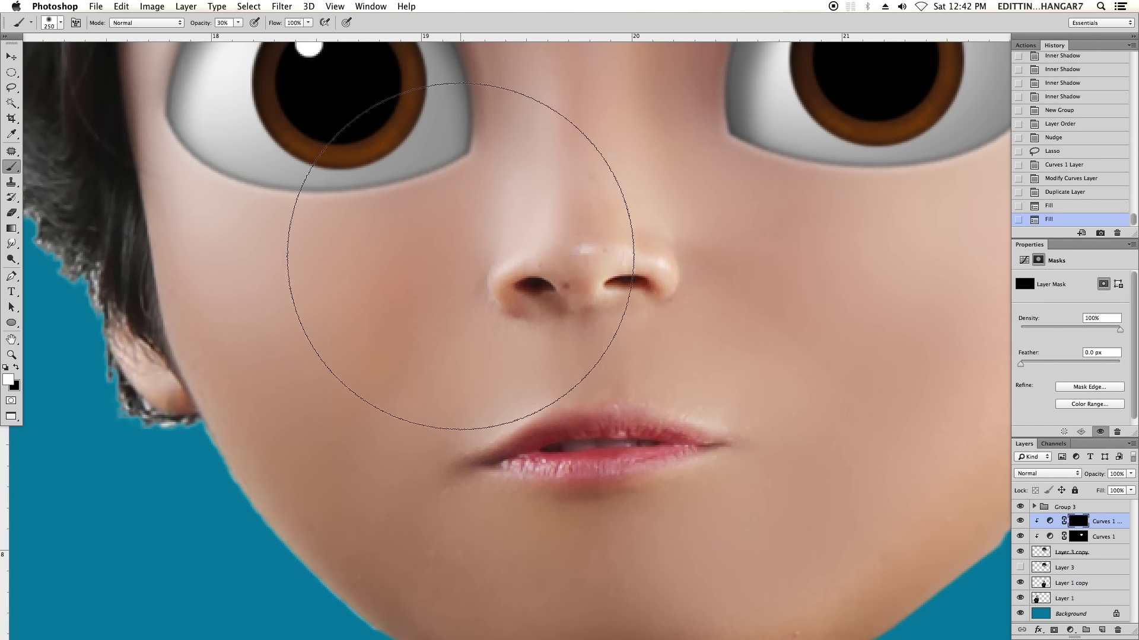
pyautogui.moveTo(552, 399); pyautogui.dragTo(610, 407)
pyautogui.press('super+minus')
pyautogui.press('super+minus')
pyautogui.press('super+plus')
pyautogui.press('[')
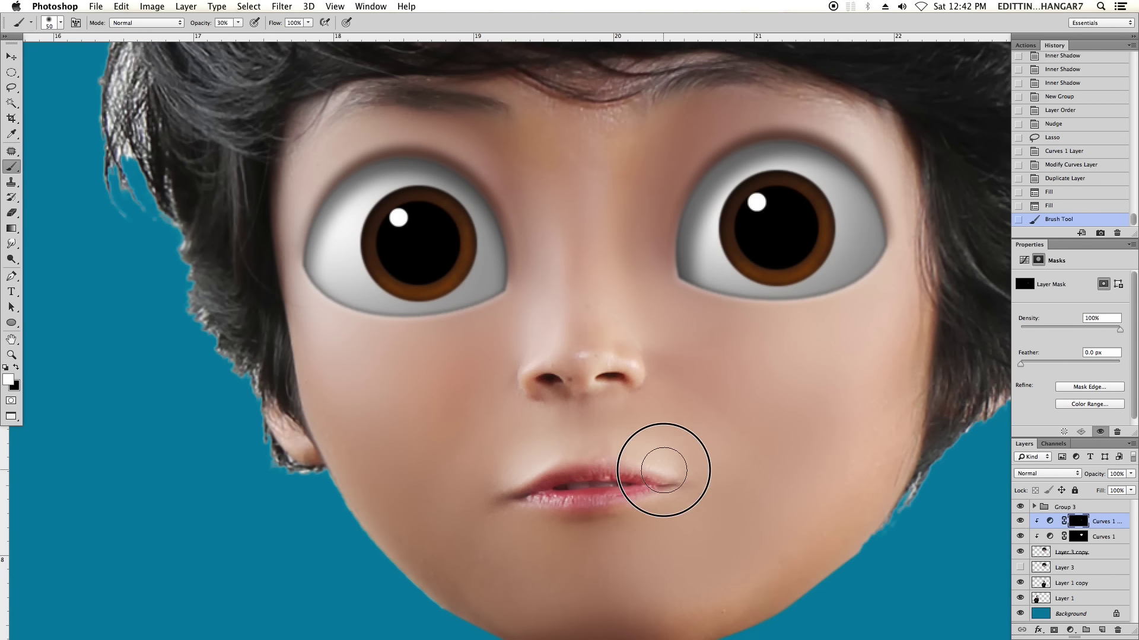
pyautogui.moveTo(656, 462); pyautogui.dragTo(569, 475)
# Paint the mask along the hair and face edge near the ear with a resized brush.
pyautogui.press('[')
pyautogui.press('super+minus')
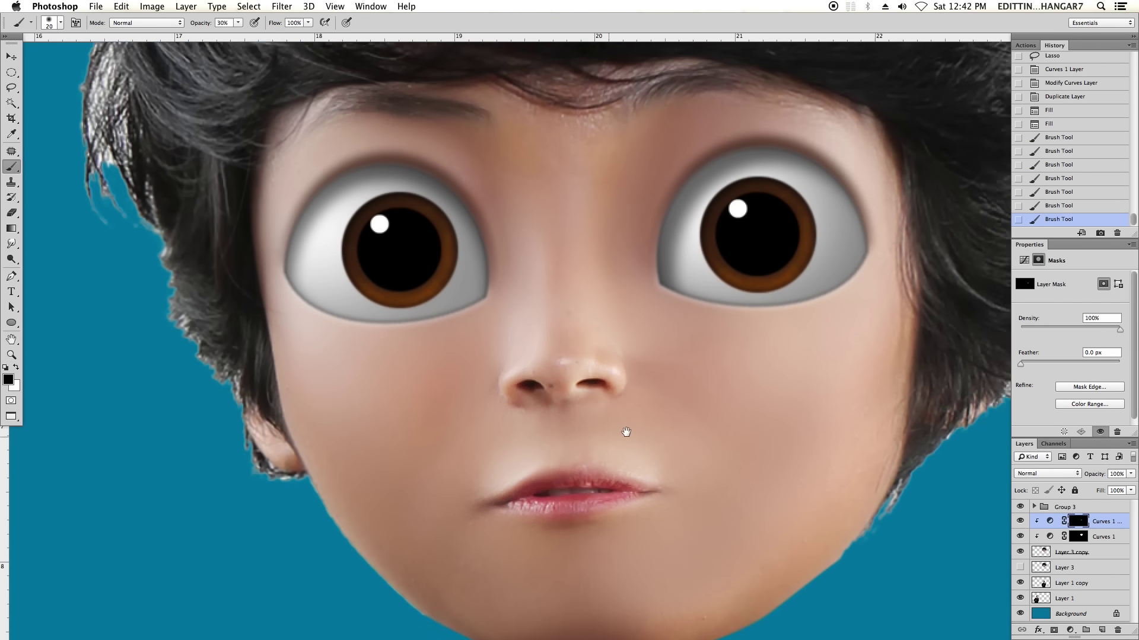
pyautogui.press('super+minus')
pyautogui.press('super+minus')
pyautogui.press('super+plus')
pyautogui.press(']')
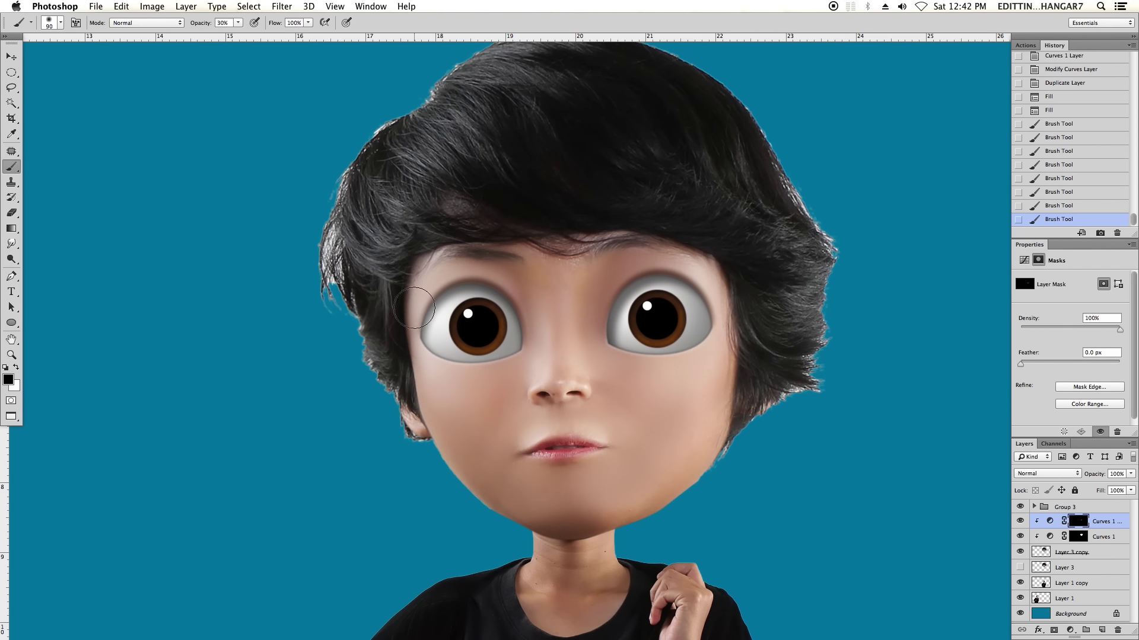
pyautogui.moveTo(396, 274)
pyautogui.mouseDown()
pyautogui.moveTo(385, 380)
pyautogui.moveTo(430, 432)
pyautogui.mouseUp()
pyautogui.press('[')
pyautogui.press('[')
pyautogui.press('[')
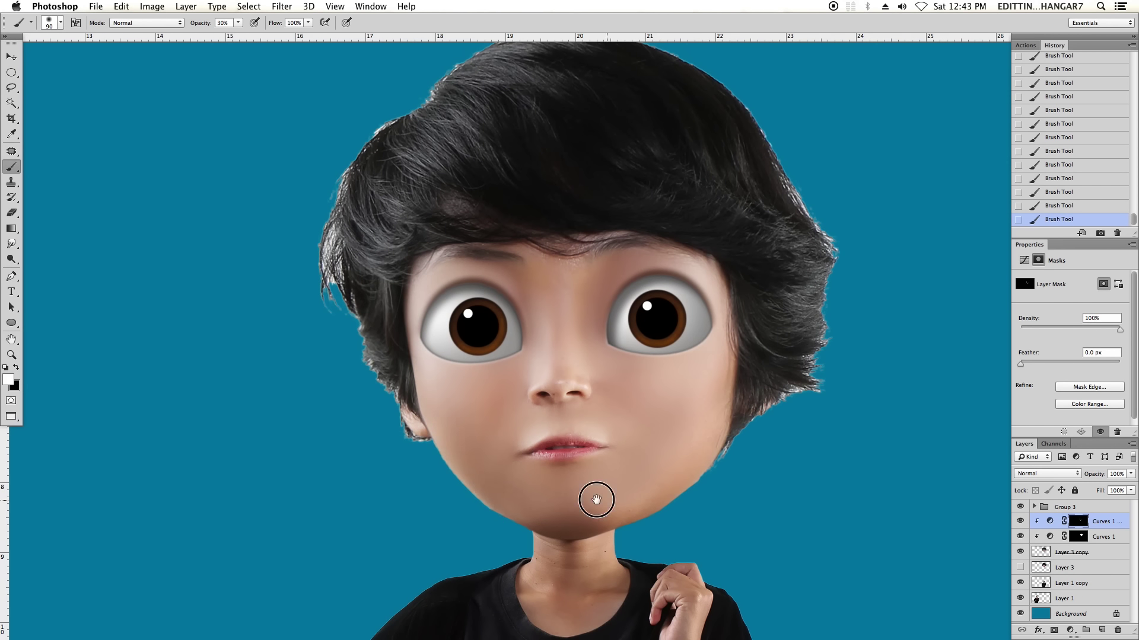
# Resize the brush between 100 and 150 while zooming in close on the eyes.
pyautogui.press('super+minus')
pyautogui.press('super+minus')
pyautogui.press('super+plus')
pyautogui.press('super+plus')
pyautogui.press(']')
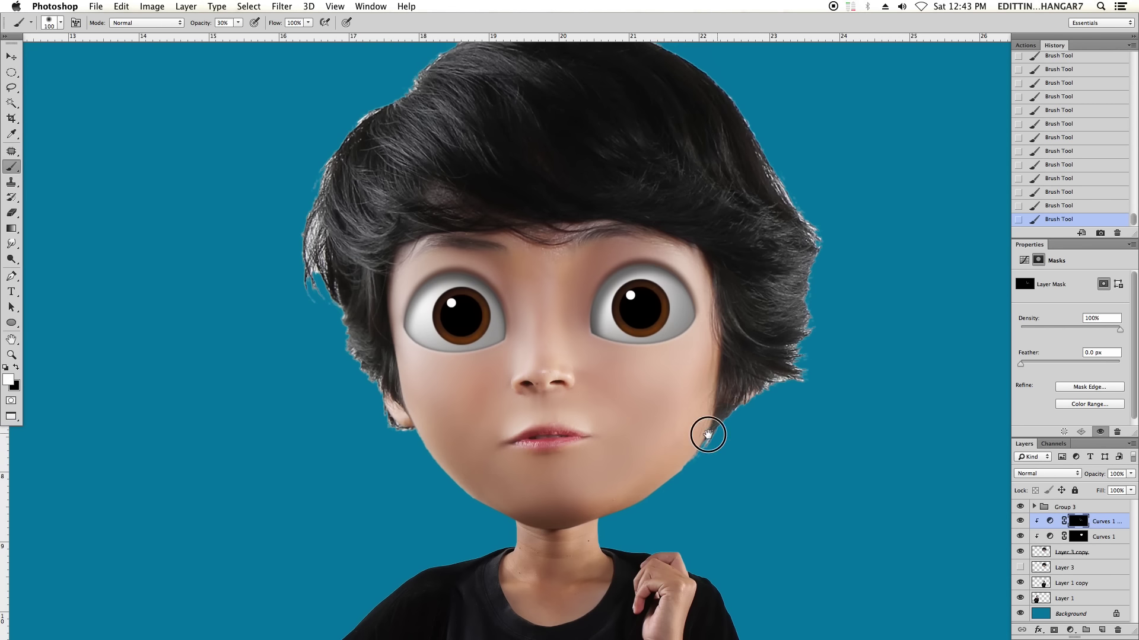
pyautogui.press('super+plus')
pyautogui.press('super+plus')
pyautogui.press(']')
pyautogui.press(']')
pyautogui.press('super+minus')
pyautogui.press('super+minus')
pyautogui.press('super+minus')
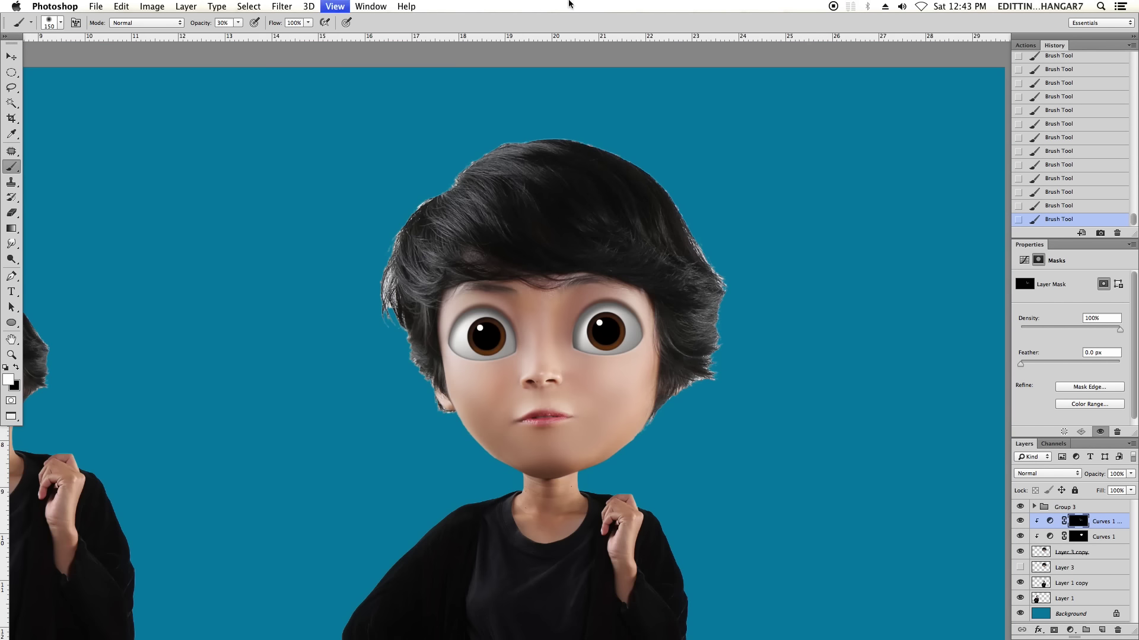
pyautogui.press('super+minus')
pyautogui.press('super+plus')
pyautogui.press('super+plus')
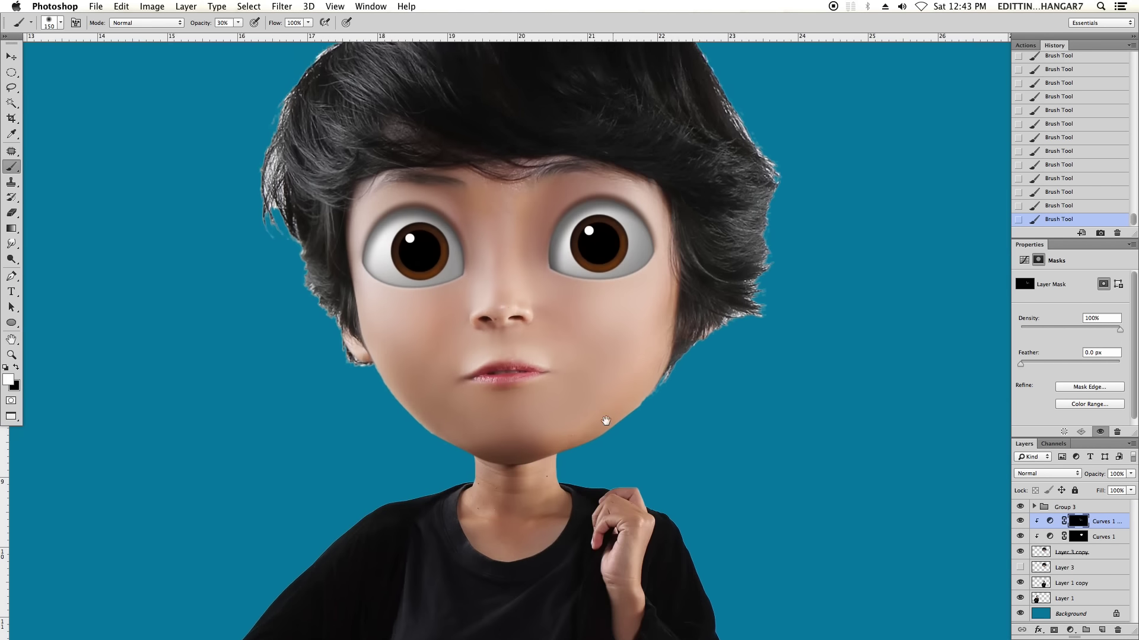
pyautogui.press('super+plus')
pyautogui.press('super+minus')
pyautogui.press('super+minus')
pyautogui.press('[')
pyautogui.press('[')
pyautogui.press('super+plus')
pyautogui.press('super+plus')
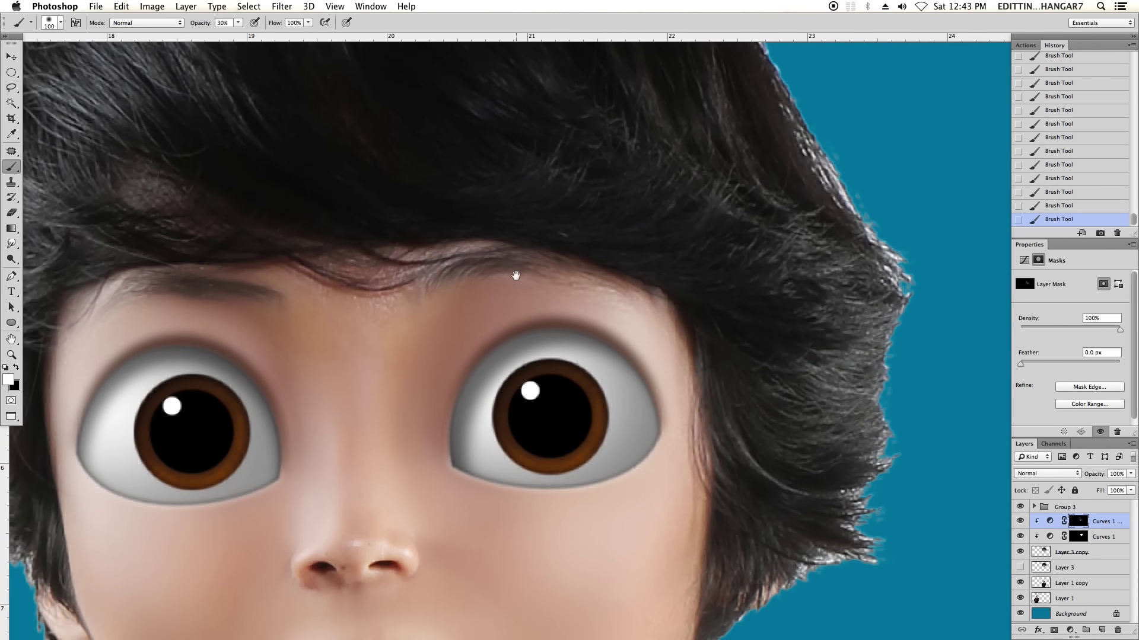
# Lasso a feathered selection around both eyes.
pyautogui.press('l')
pyautogui.moveTo(522, 511); pyautogui.dragTo(451, 460)
pyautogui.press('super+minus')
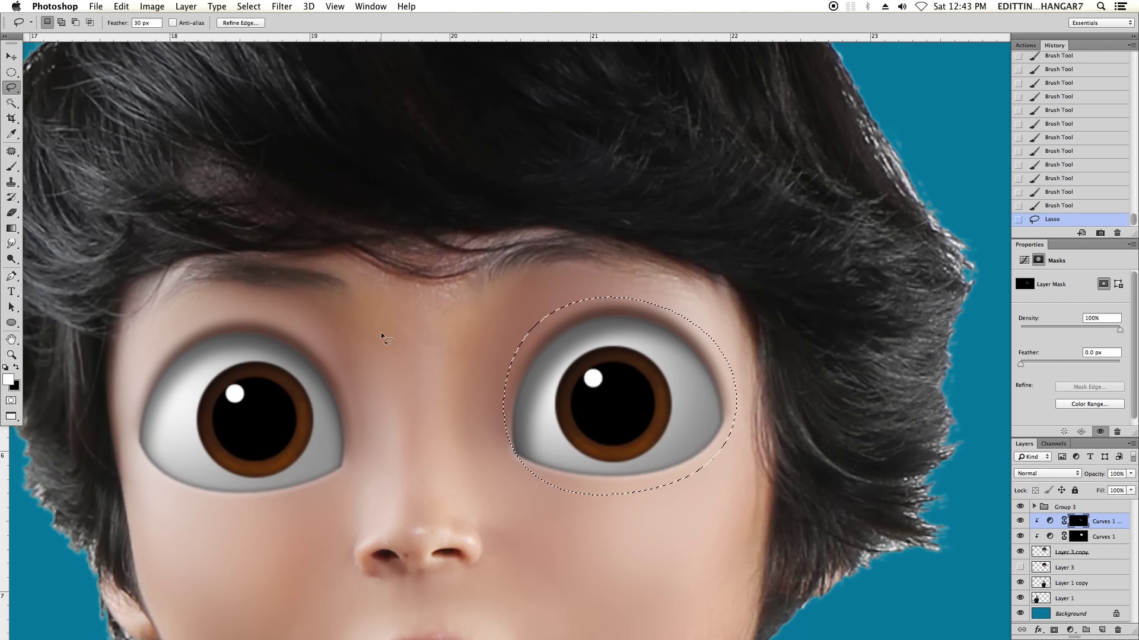
pyautogui.press('super+plus')
pyautogui.moveTo(304, 255); pyautogui.dragTo(332, 280)
pyautogui.press('super+minus')
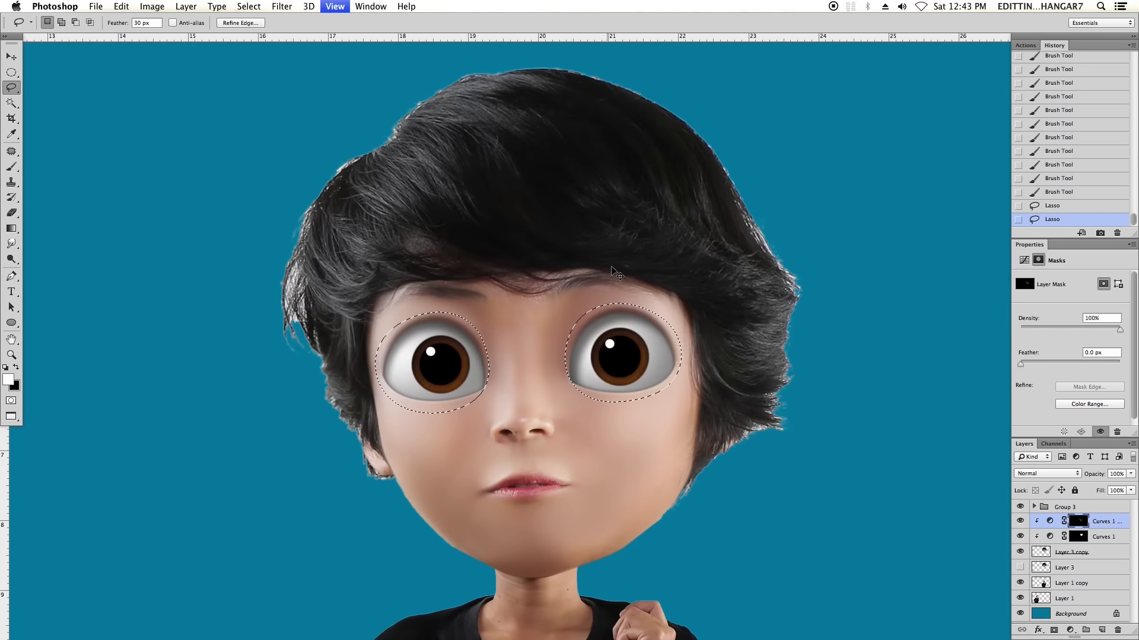
pyautogui.press('super+plus')
# Add a Curves 2 adjustment and pull the curve down to darken the eye areas.
pyautogui.press('super+shift+m')
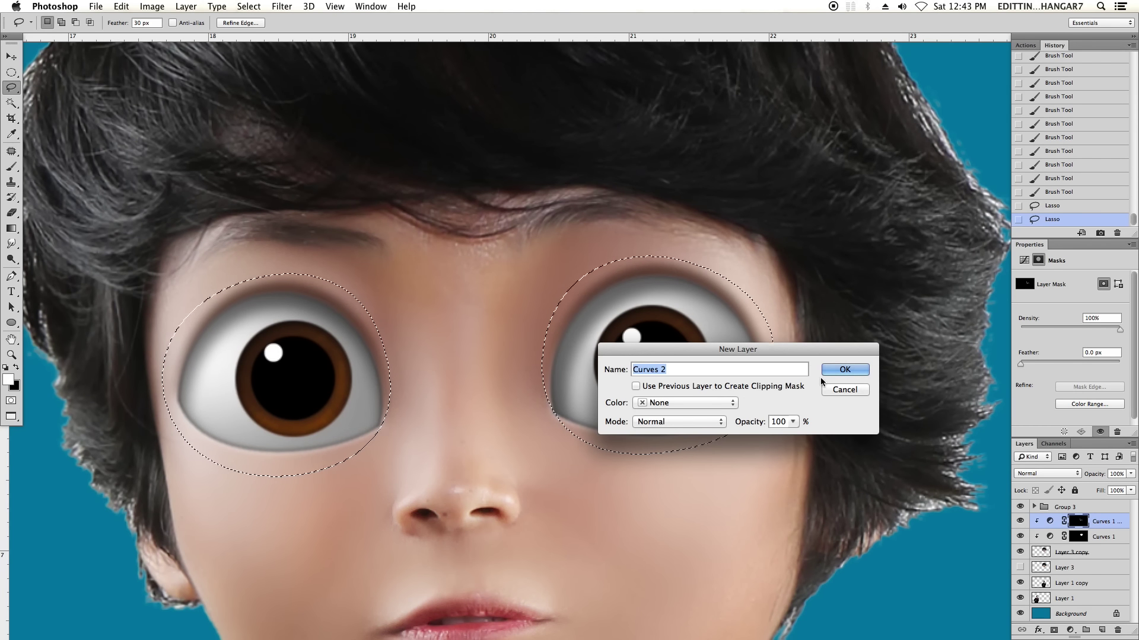
pyautogui.click(842, 370)
pyautogui.moveTo(1088, 338); pyautogui.dragTo(1088, 366)
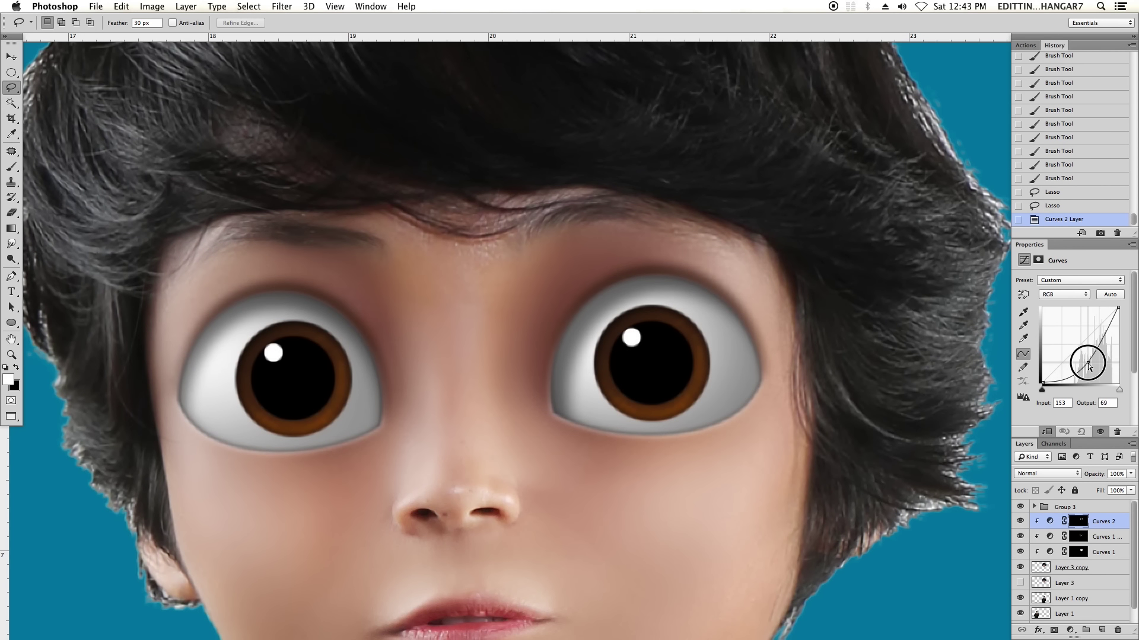
pyautogui.moveTo(1118, 307); pyautogui.dragTo(1125, 332)
pyautogui.moveTo(1095, 370); pyautogui.dragTo(1093, 368)
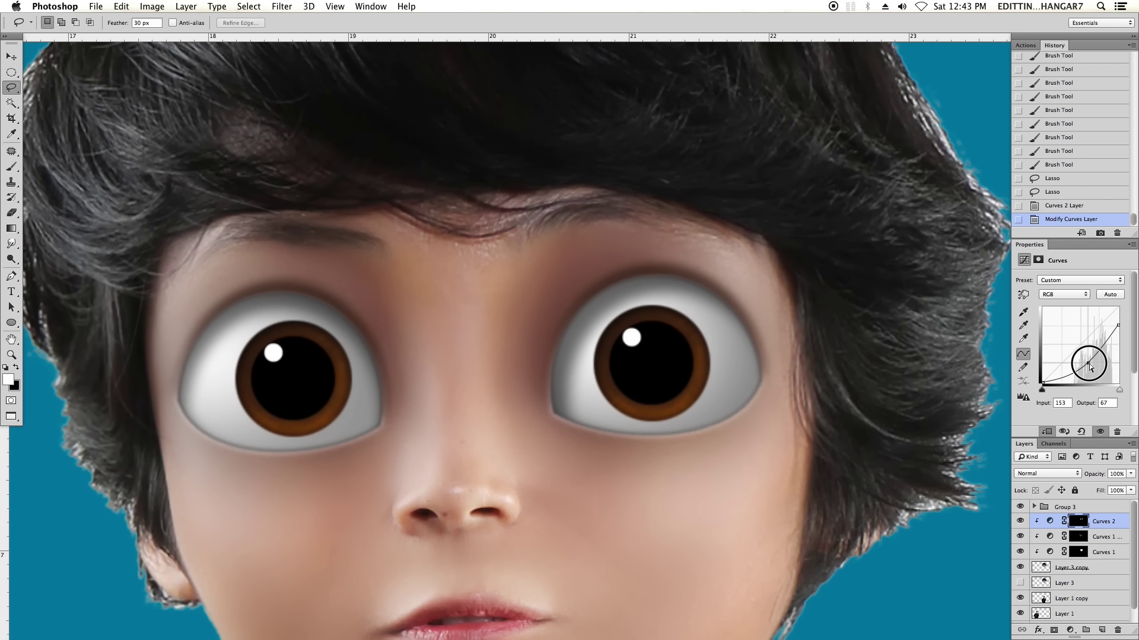
# Brush the Curves 2 mask along the forehead, hairline and face.
pyautogui.press('super+minus')
pyautogui.press('super+plus')
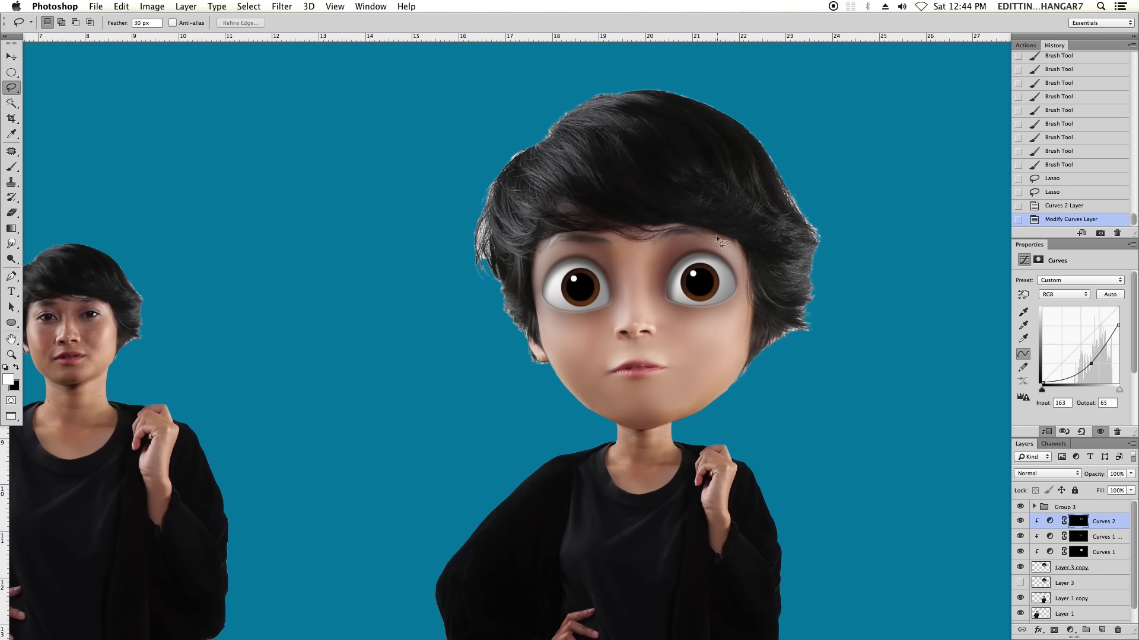
pyautogui.press('b')
pyautogui.press('super+plus')
pyautogui.press('x')
pyautogui.moveTo(752, 132)
pyautogui.mouseDown()
pyautogui.moveTo(673, 140)
pyautogui.moveTo(658, 243)
pyautogui.moveTo(539, 227)
pyautogui.moveTo(667, 281)
pyautogui.mouseUp()
pyautogui.moveTo(432, 166)
pyautogui.mouseDown()
pyautogui.moveTo(610, 369)
pyautogui.moveTo(444, 203)
pyautogui.mouseUp()
pyautogui.press('[')
pyautogui.press('super+minus')
pyautogui.press('super+minus')
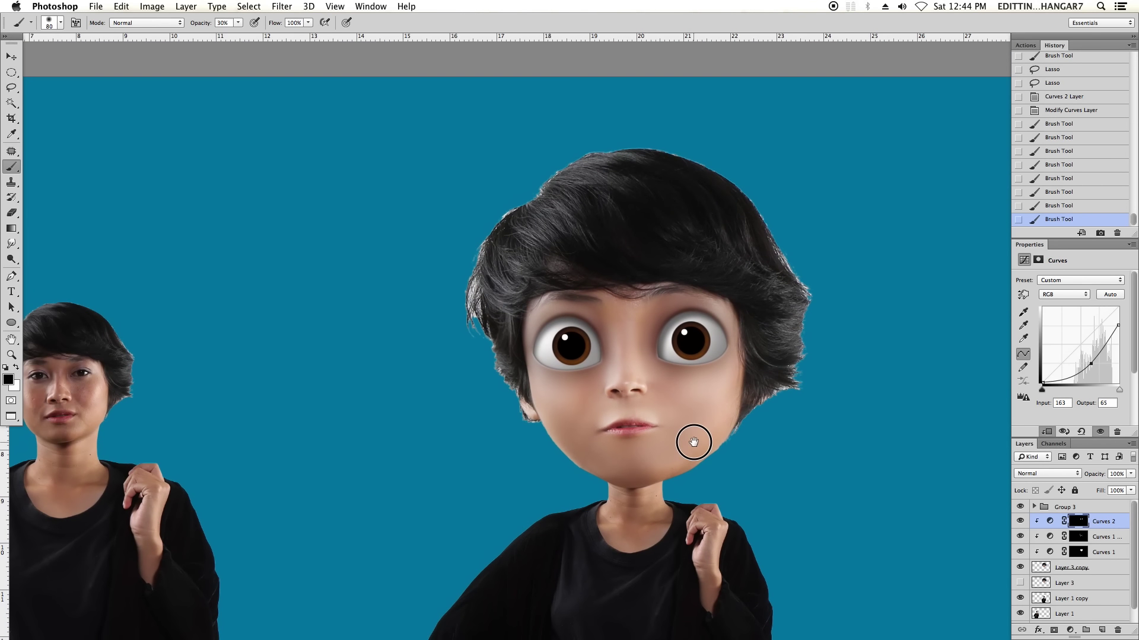
pyautogui.press('super+plus')
# Restore the curve's top endpoint and raise the midpoint for softer eye shading.
pyautogui.moveTo(1117, 325); pyautogui.dragTo(1117, 314)
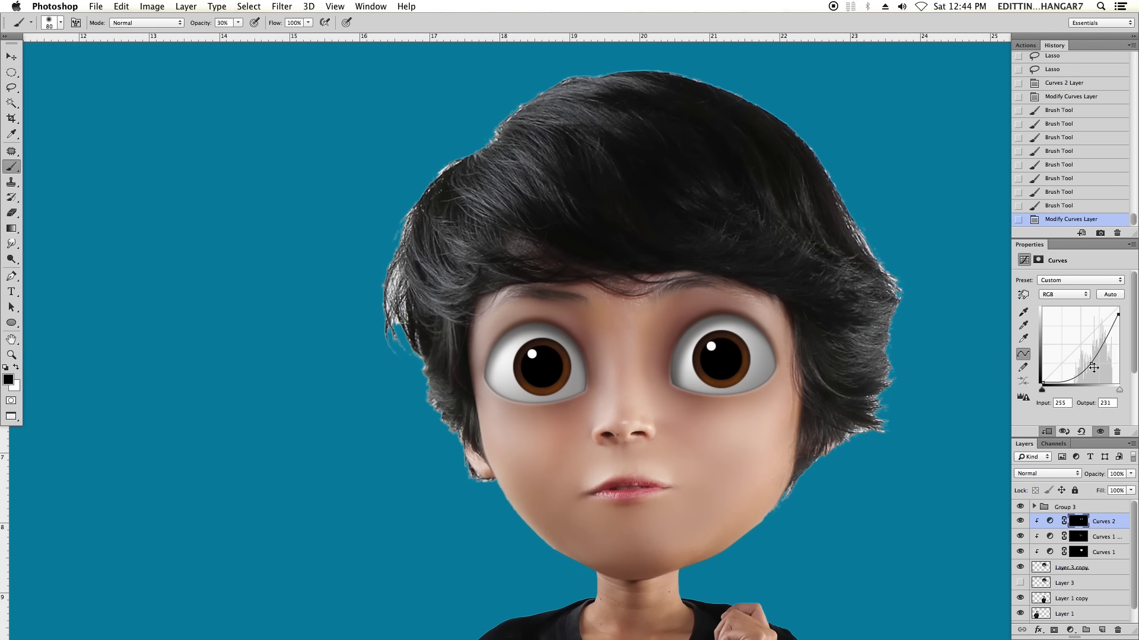
pyautogui.moveTo(1090, 363); pyautogui.dragTo(1092, 352)
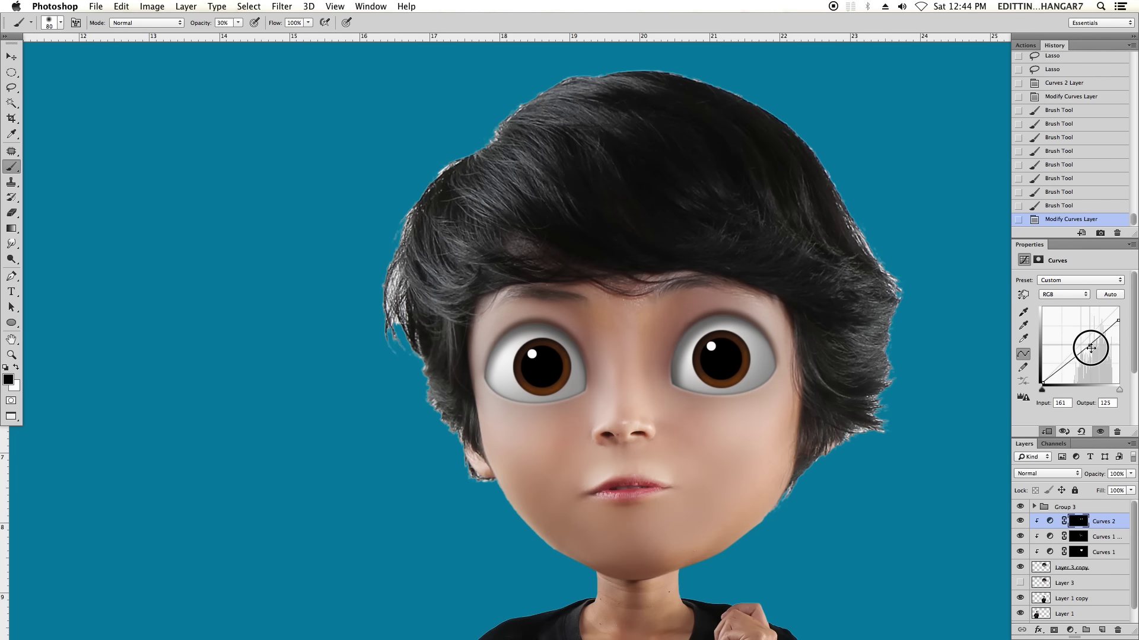
pyautogui.press('super+minus')
pyautogui.press('super+plus')
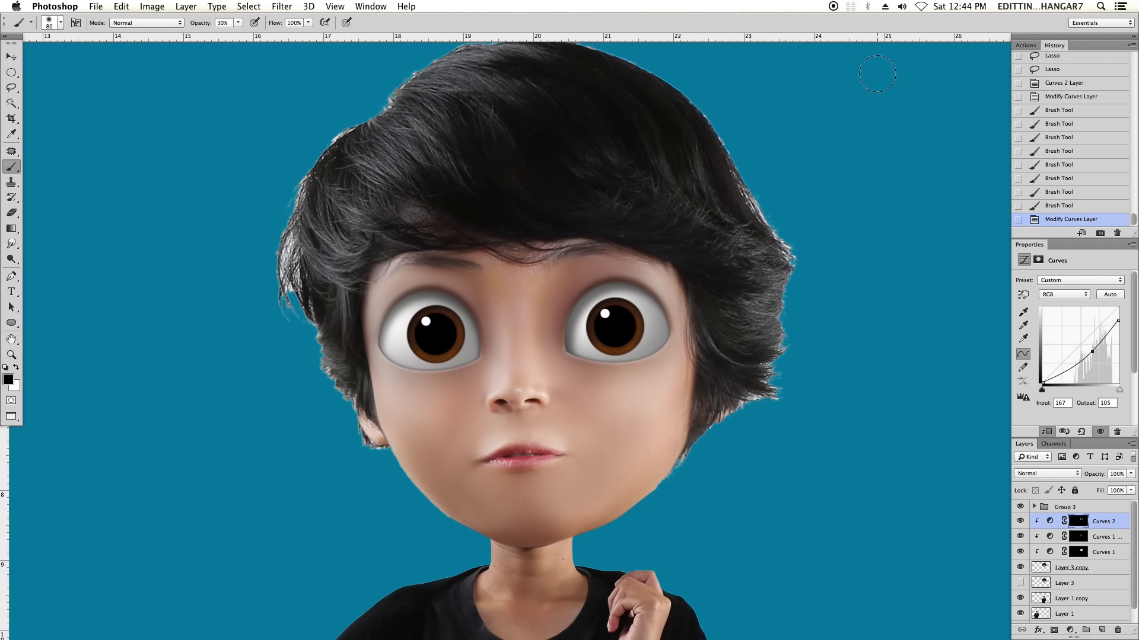
pyautogui.press('super+minus')
pyautogui.press('super+plus')
pyautogui.press('super+plus')
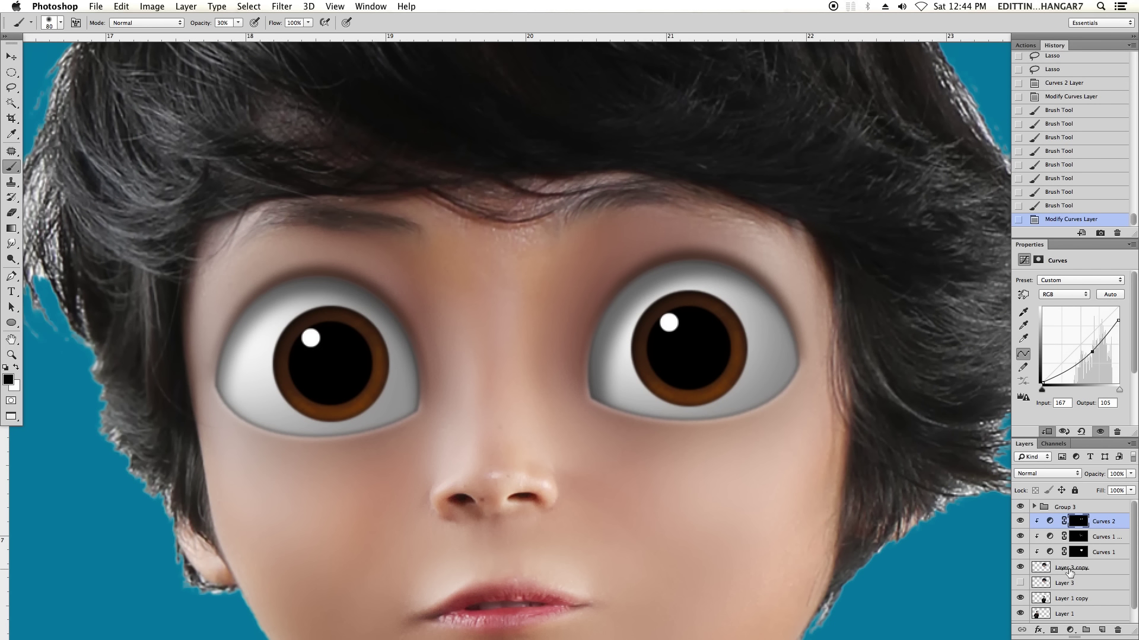
# Group the face curves layers and Layer 3 copy into Group 4, collapsed.
pyautogui.keyDown('shift'); pyautogui.click(1099, 575); pyautogui.keyUp('shift')
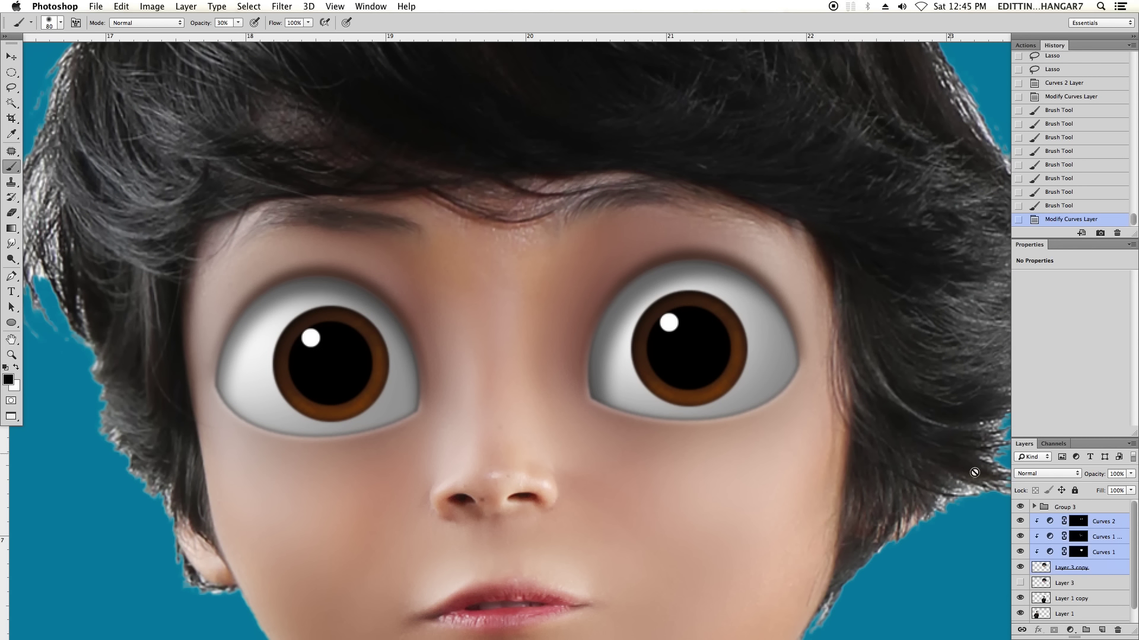
pyautogui.click(1085, 633)
pyautogui.click(1102, 535)
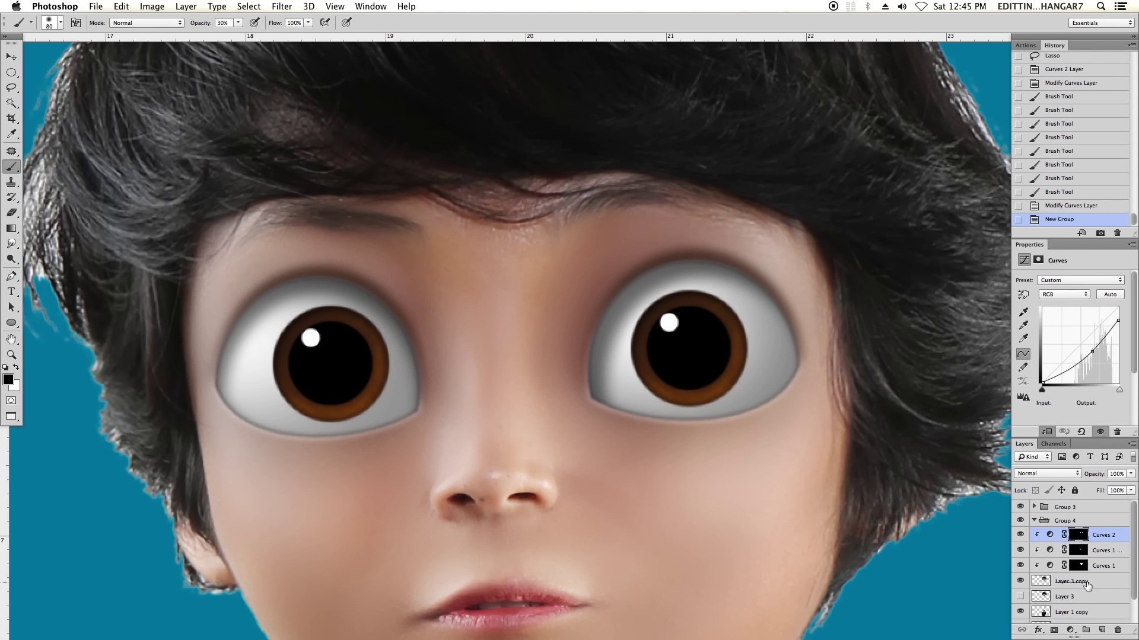
pyautogui.keyDown('shift'); pyautogui.click(1086, 586); pyautogui.keyUp('shift')
pyautogui.moveTo(1039, 541); pyautogui.dragTo(1046, 522)
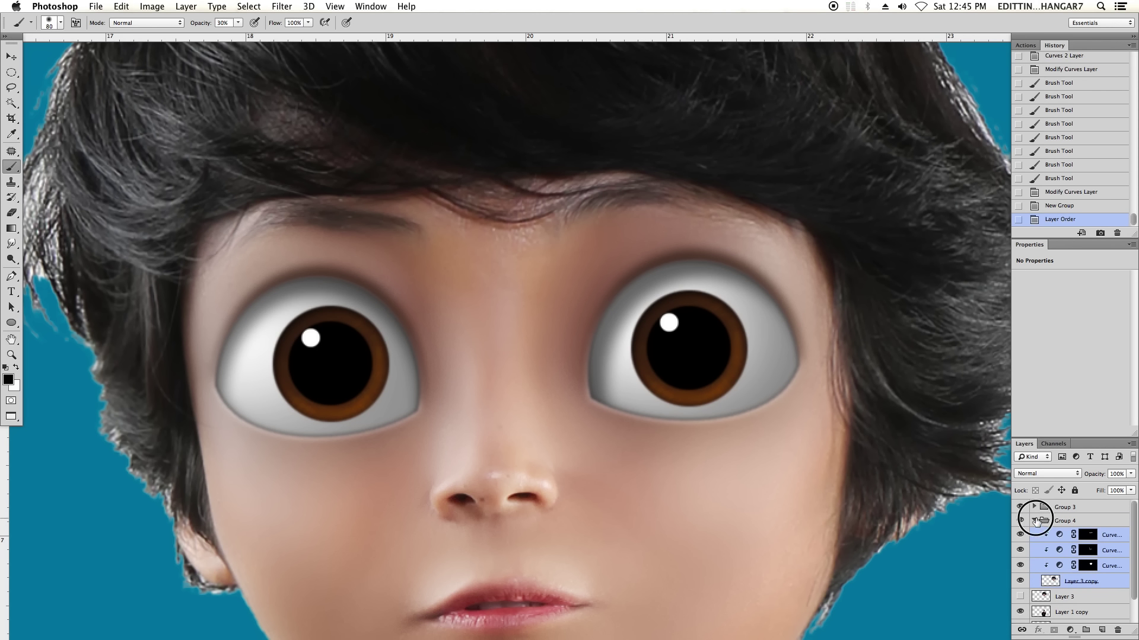
pyautogui.click(1034, 521)
pyautogui.click(1019, 522)
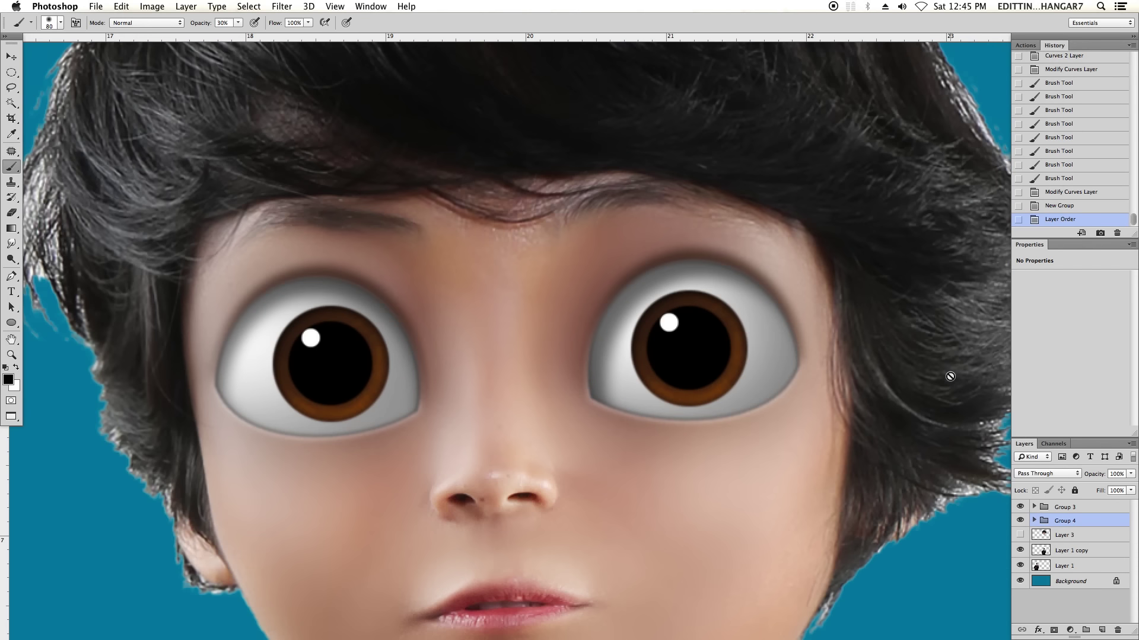
# Expand Group 3 and Group 1 to show the eye layers.
pyautogui.moveTo(698, 202)
pyautogui.mouseDown()
pyautogui.moveTo(659, 412)
pyautogui.moveTo(809, 442)
pyautogui.mouseUp()
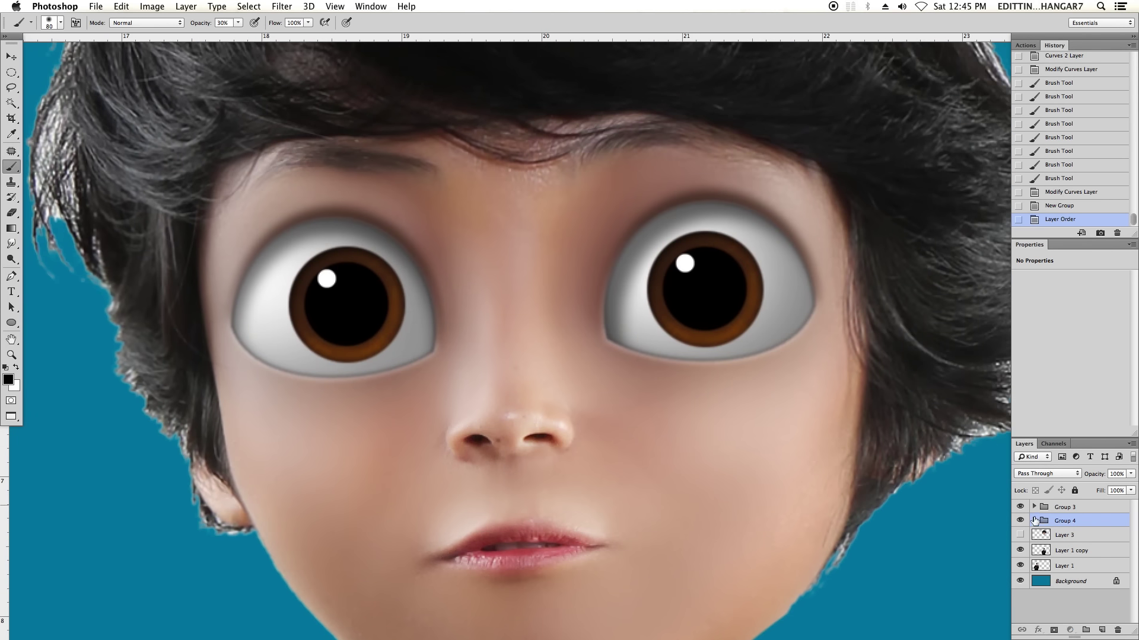
pyautogui.click(1034, 507)
pyautogui.moveTo(771, 338)
pyautogui.mouseDown()
pyautogui.moveTo(861, 293)
pyautogui.moveTo(807, 344)
pyautogui.mouseUp()
pyautogui.click(1020, 562)
pyautogui.click(1020, 562)
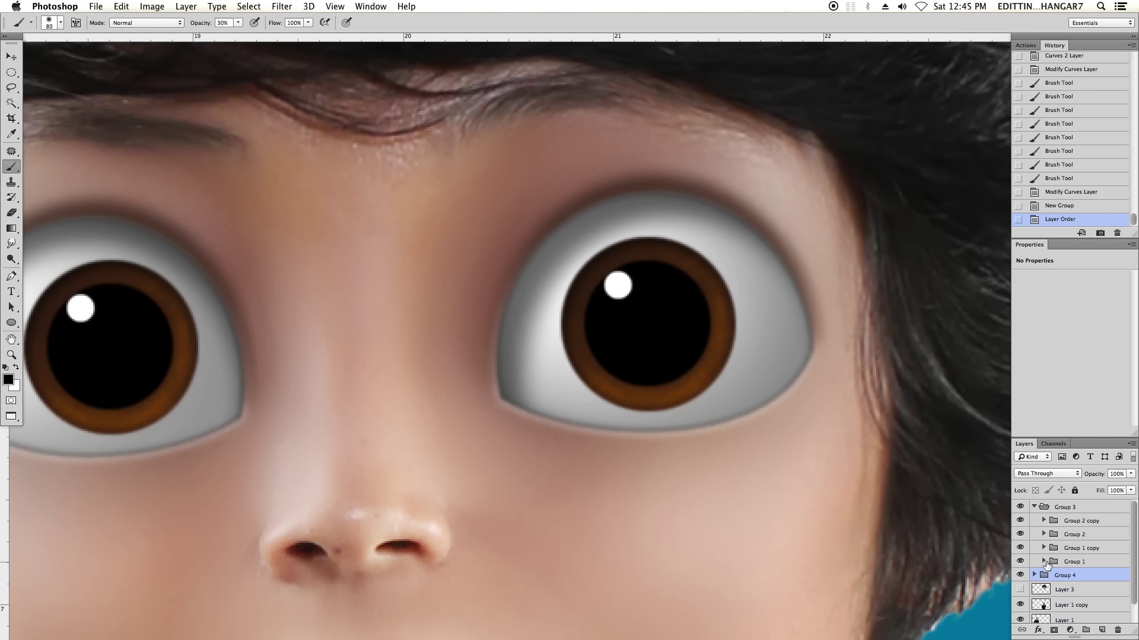
pyautogui.click(1044, 561)
# Make Layer 4 copy visible and selected, then add empty Layer 6 above it.
pyautogui.scroll(-1, 1047, 551)
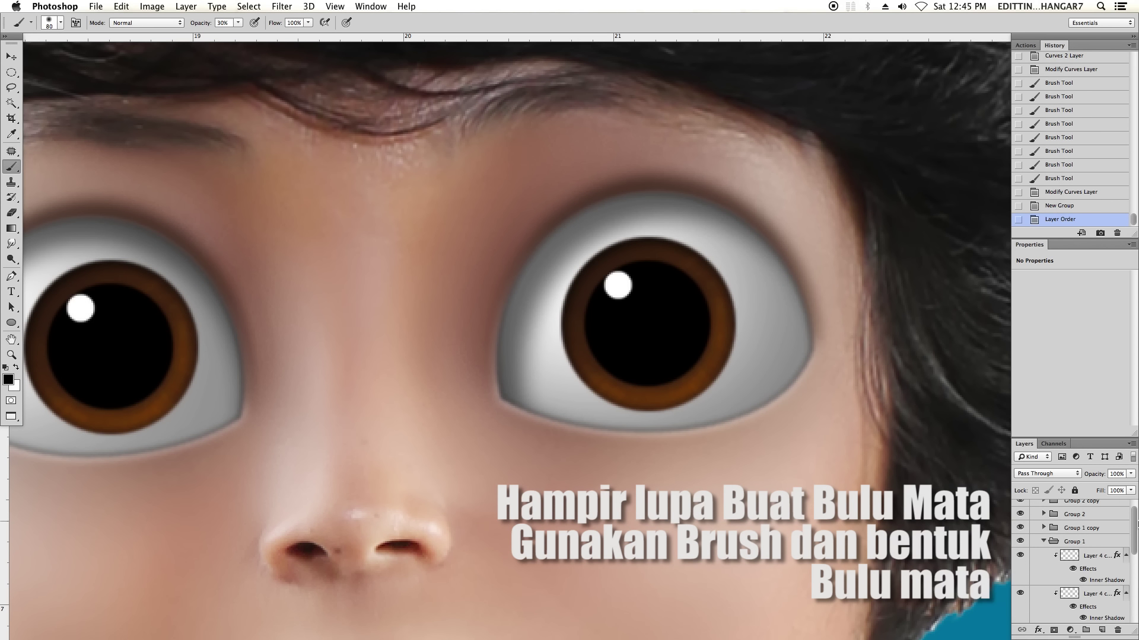
pyautogui.scroll(-3, 1023, 571)
pyautogui.scroll(-3, 1023, 571)
pyautogui.click(1020, 564)
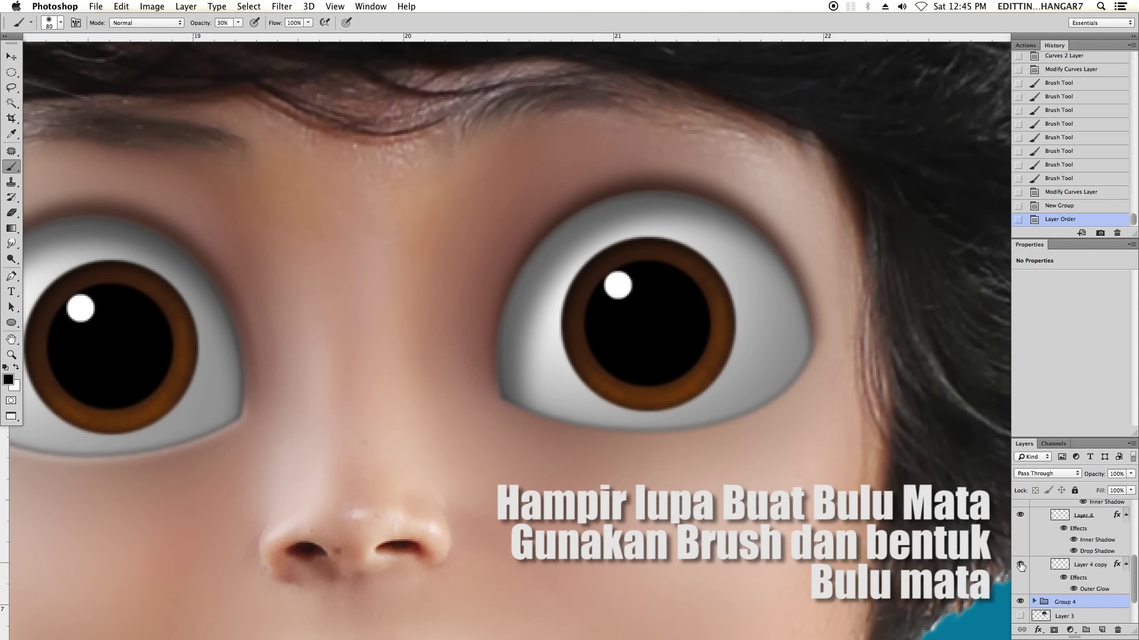
pyautogui.click(1062, 566)
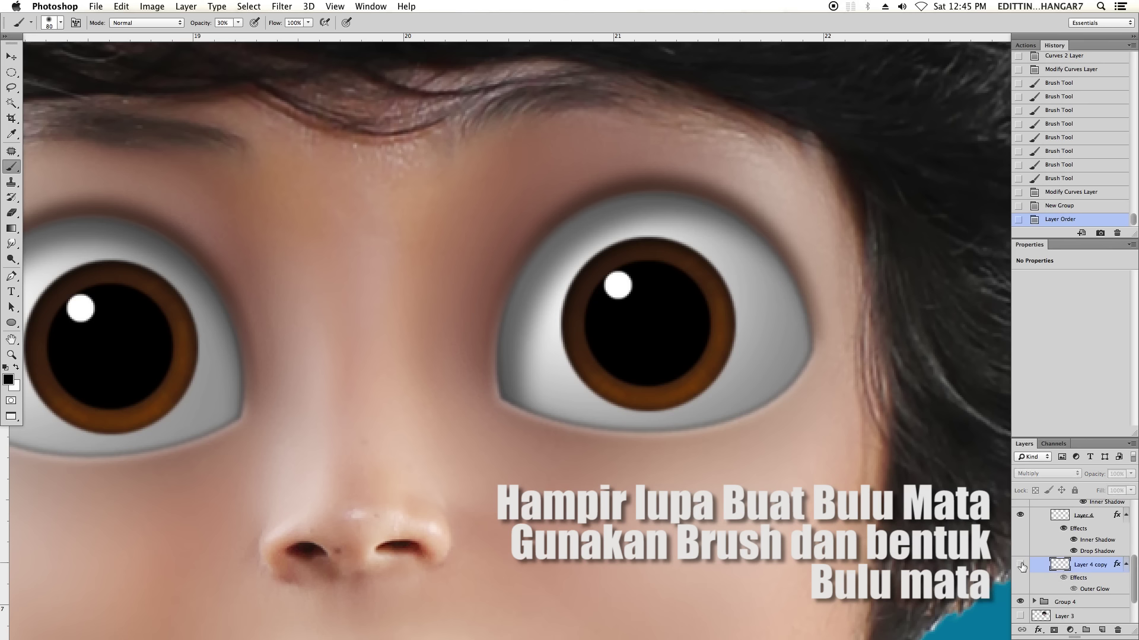
pyautogui.click(1020, 563)
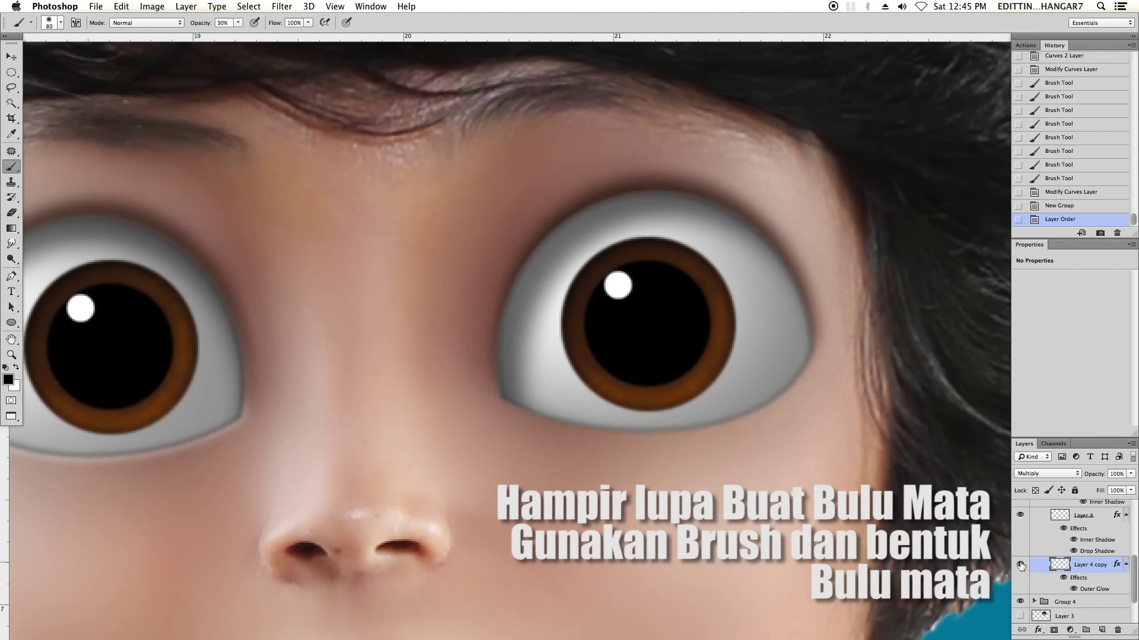
pyautogui.click(1103, 630)
pyautogui.hscroll(2, 756, 315)
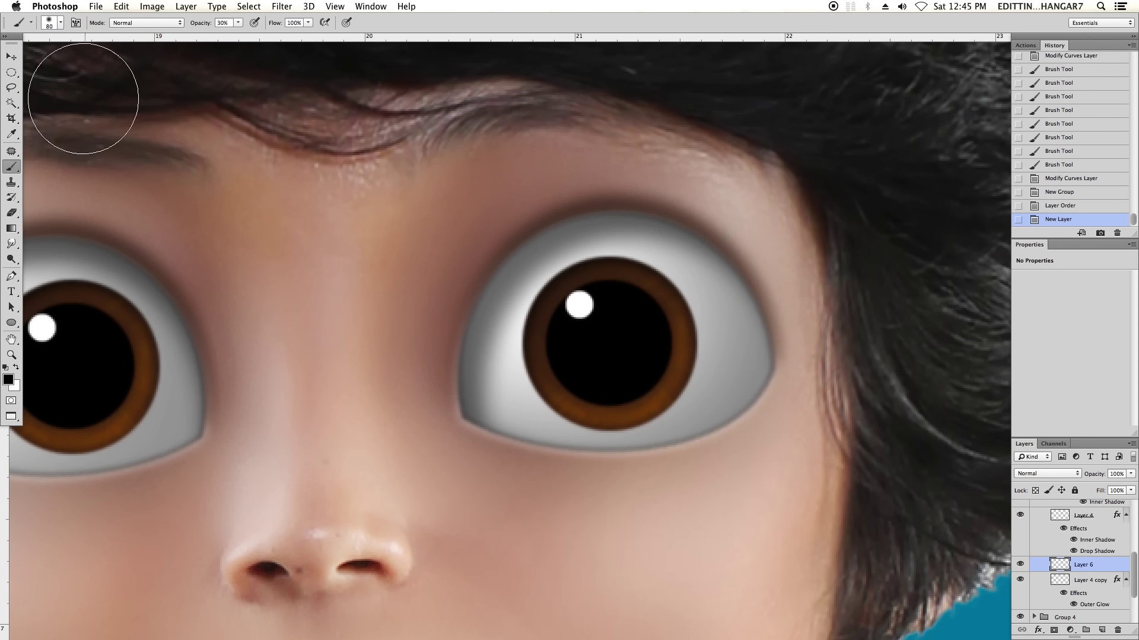
# Paint starburst-brush eyelashes along the right eye's outer corner and upper rim.
pyautogui.click(61, 25)
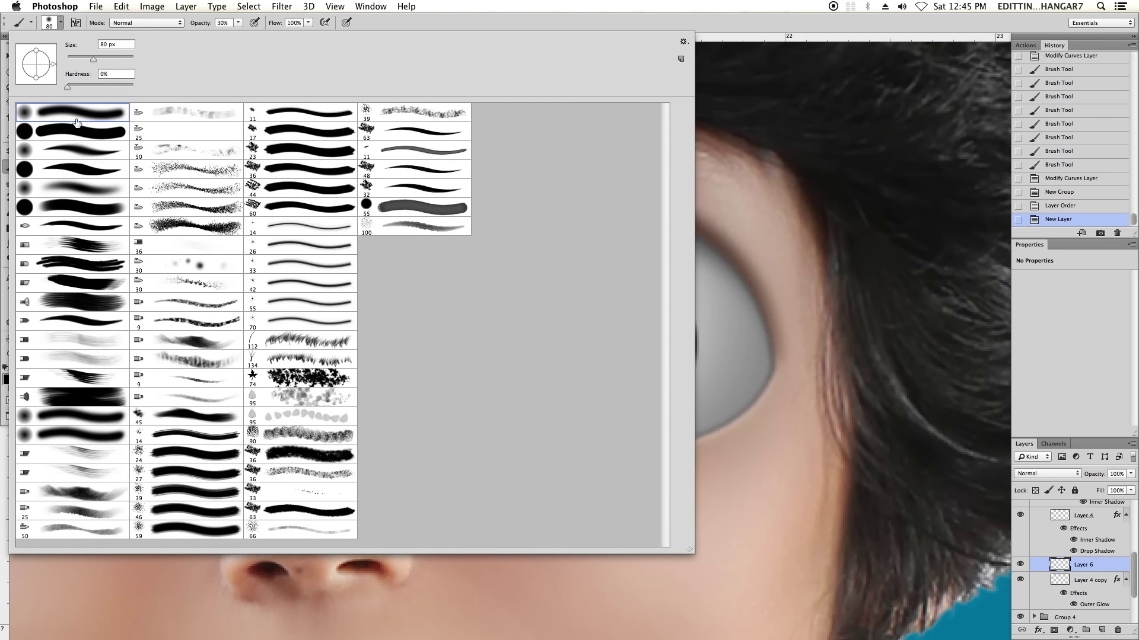
pyautogui.doubleClick(223, 264)
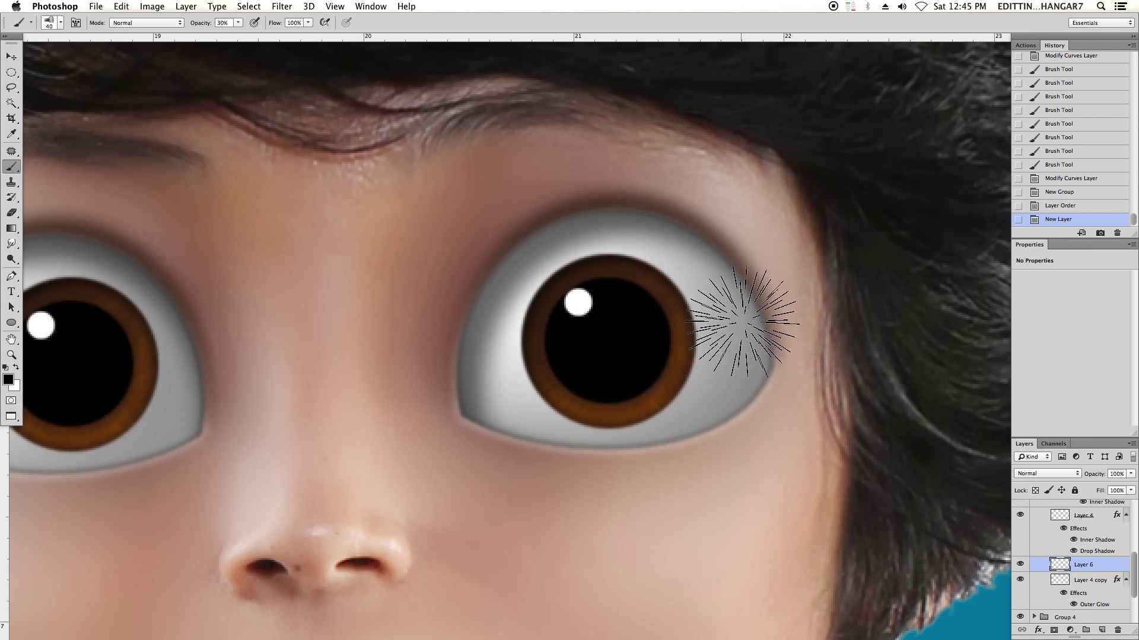
pyautogui.press('[')
pyautogui.moveTo(749, 323)
pyautogui.mouseDown()
pyautogui.moveTo(747, 309)
pyautogui.moveTo(771, 332)
pyautogui.moveTo(765, 309)
pyautogui.moveTo(725, 293)
pyautogui.moveTo(693, 302)
pyautogui.moveTo(712, 255)
pyautogui.moveTo(759, 284)
pyautogui.mouseUp()
pyautogui.press('[')
pyautogui.press('[')
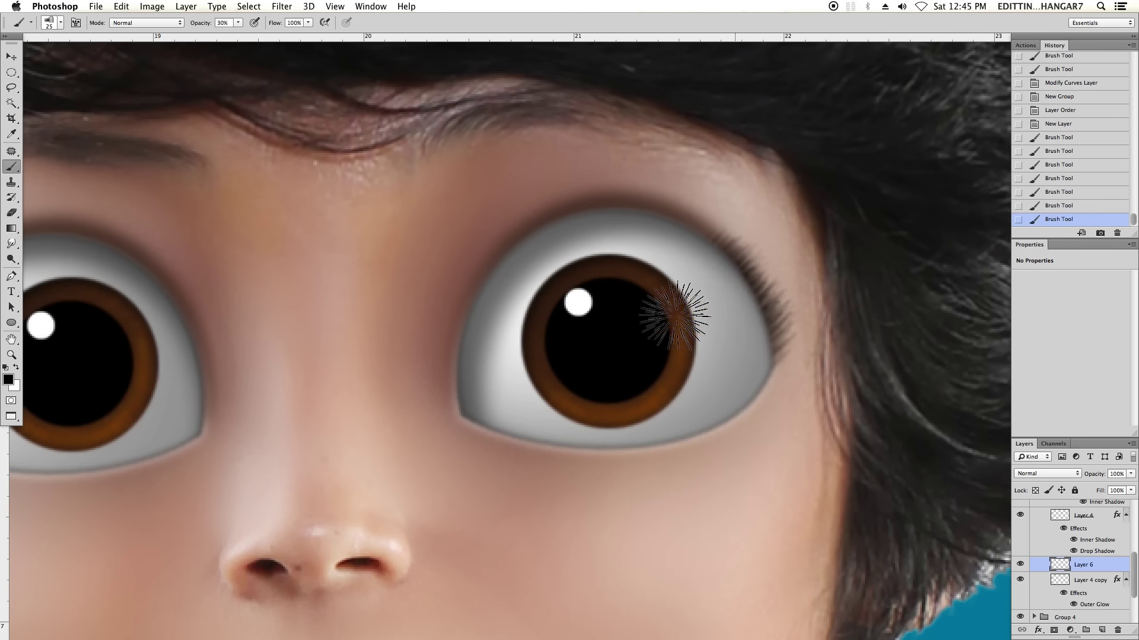
pyautogui.moveTo(676, 316)
pyautogui.mouseDown()
pyautogui.moveTo(686, 267)
pyautogui.moveTo(699, 262)
pyautogui.moveTo(634, 276)
pyautogui.mouseUp()
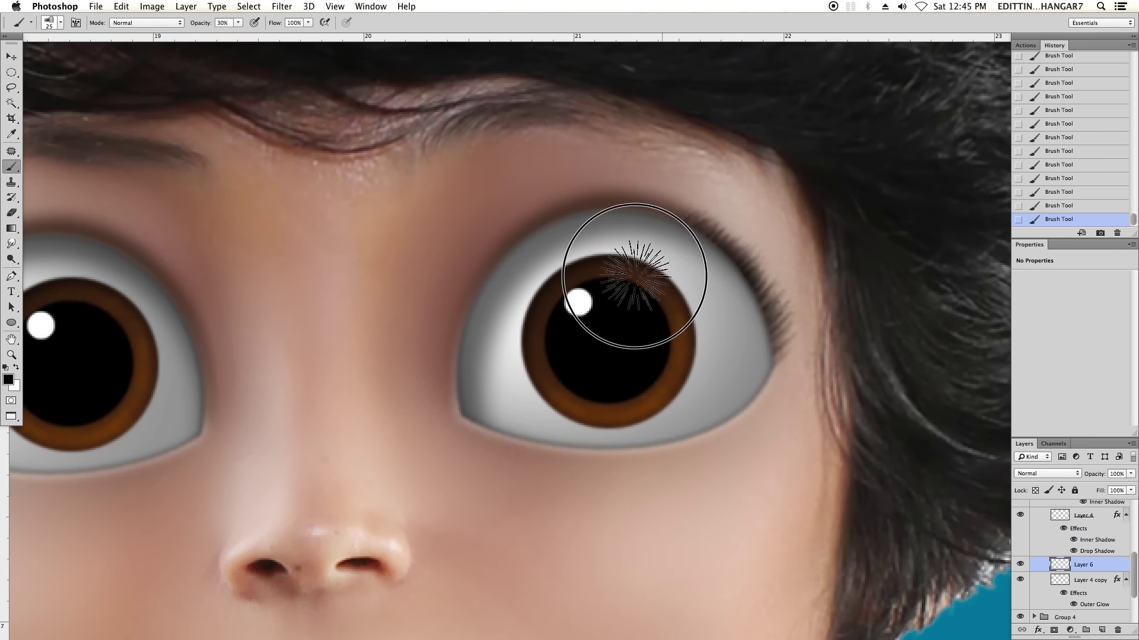
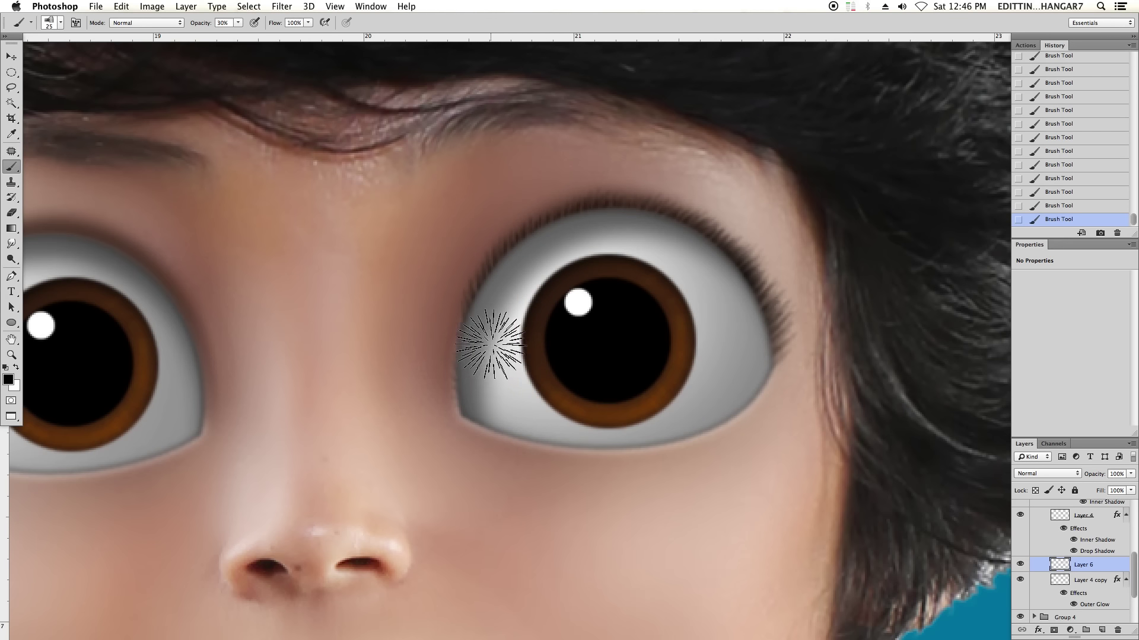
# Paint eyelash strokes along the right eye's edge on Layer 6.
pyautogui.hotkey('ctrl', '-')
pyautogui.hotkey('ctrl', '-')
pyautogui.hotkey('ctrl', '-')
pyautogui.hotkey('ctrl', '+')
pyautogui.hotkey('ctrl', '+')
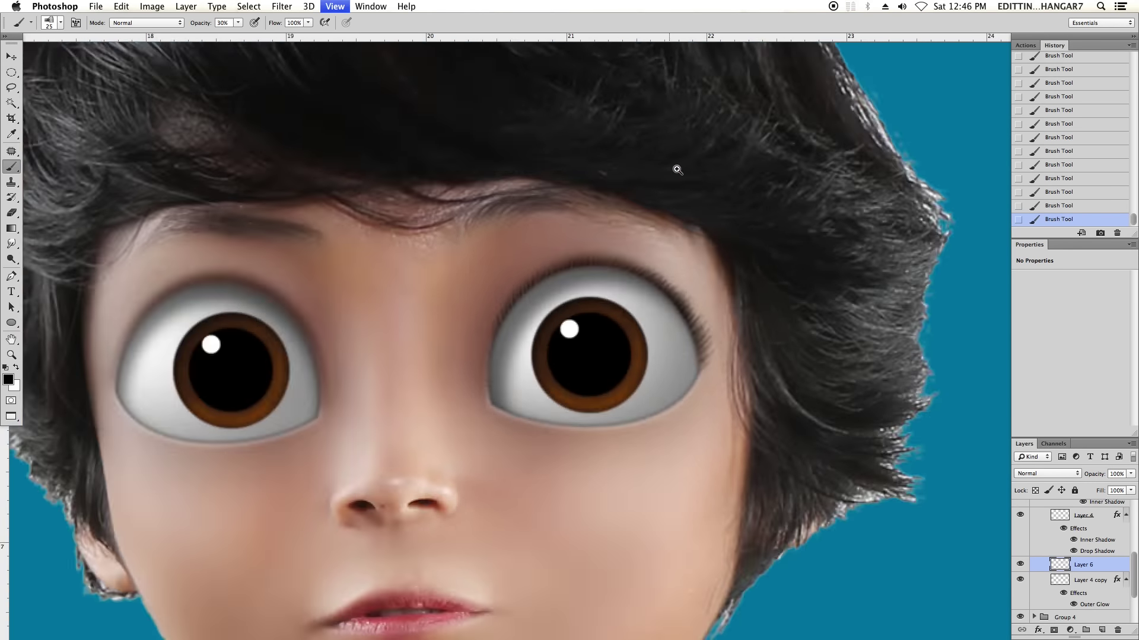
pyautogui.hotkey('ctrl', '+')
pyautogui.hotkey('ctrl', '+')
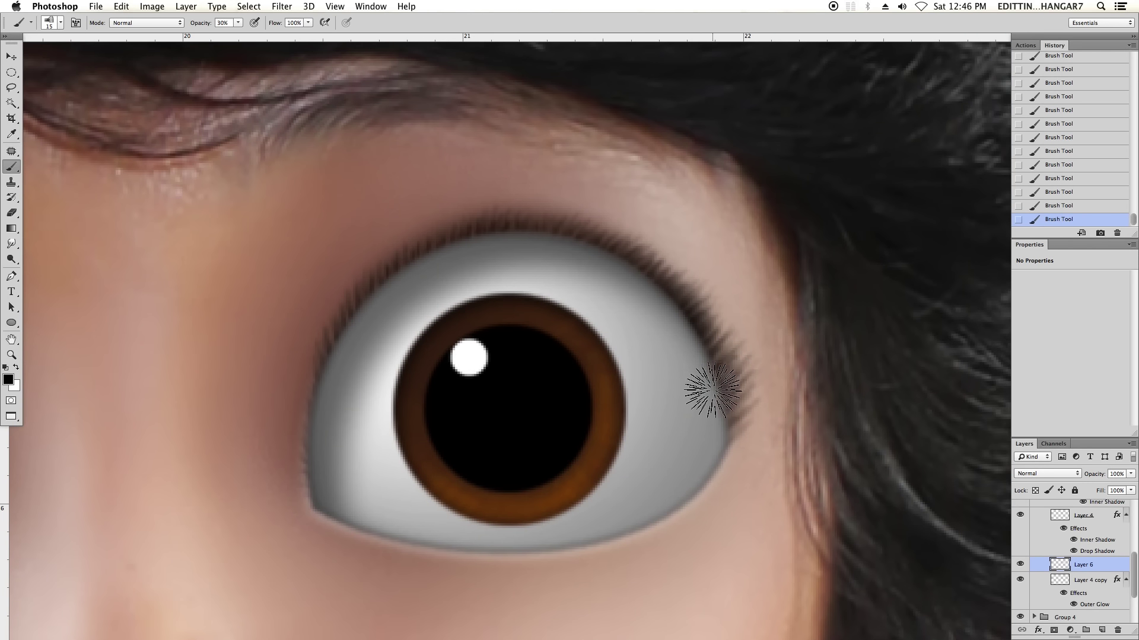
pyautogui.moveTo(676, 398); pyautogui.dragTo(653, 366)
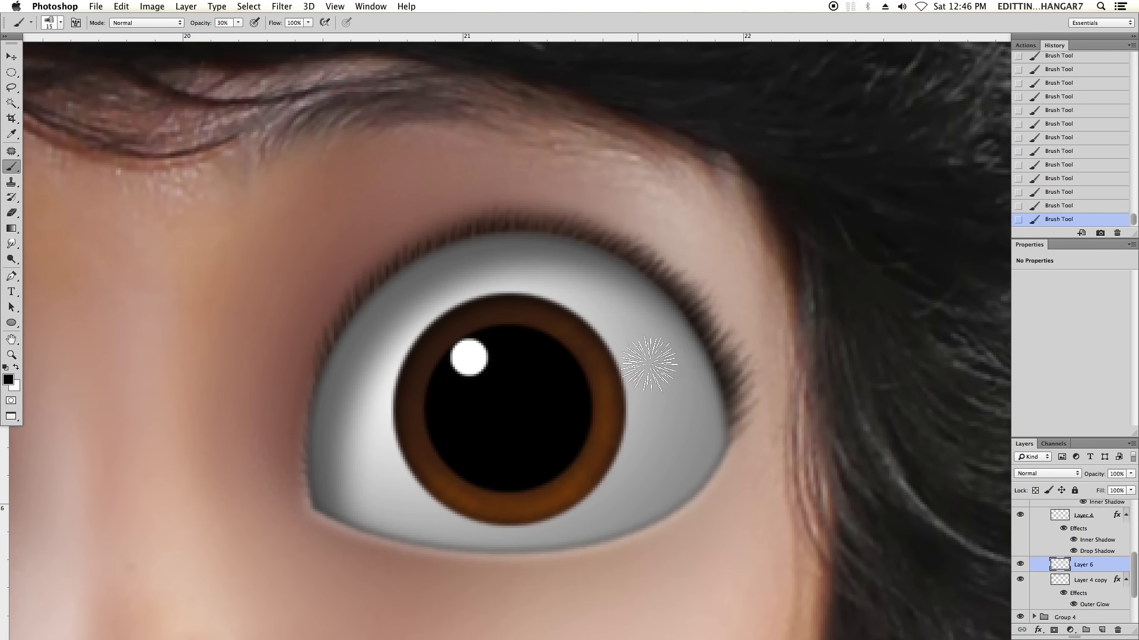
pyautogui.press(']')
pyautogui.moveTo(666, 361)
pyautogui.mouseDown()
pyautogui.moveTo(700, 383)
pyautogui.moveTo(662, 313)
pyautogui.moveTo(528, 261)
pyautogui.moveTo(480, 266)
pyautogui.moveTo(403, 300)
pyautogui.moveTo(402, 311)
pyautogui.moveTo(415, 296)
pyautogui.mouseUp()
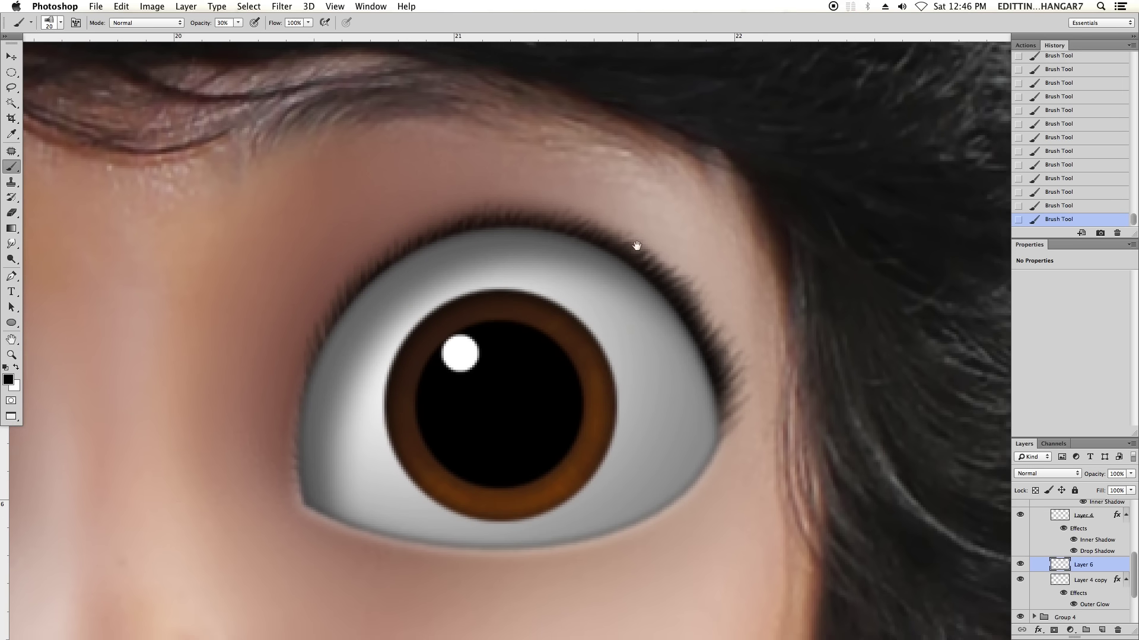
# Darken the right eye's inner corner, resizing the brush to 15, 9, then 20.
pyautogui.press('super+minus')
pyautogui.press('super+plus')
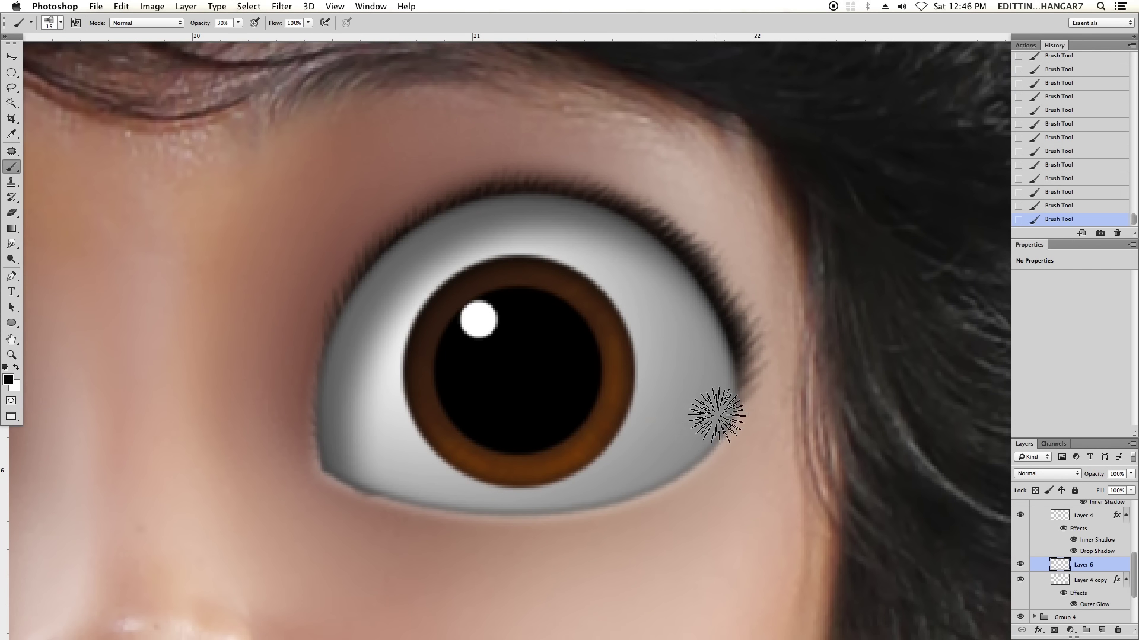
pyautogui.press(']')
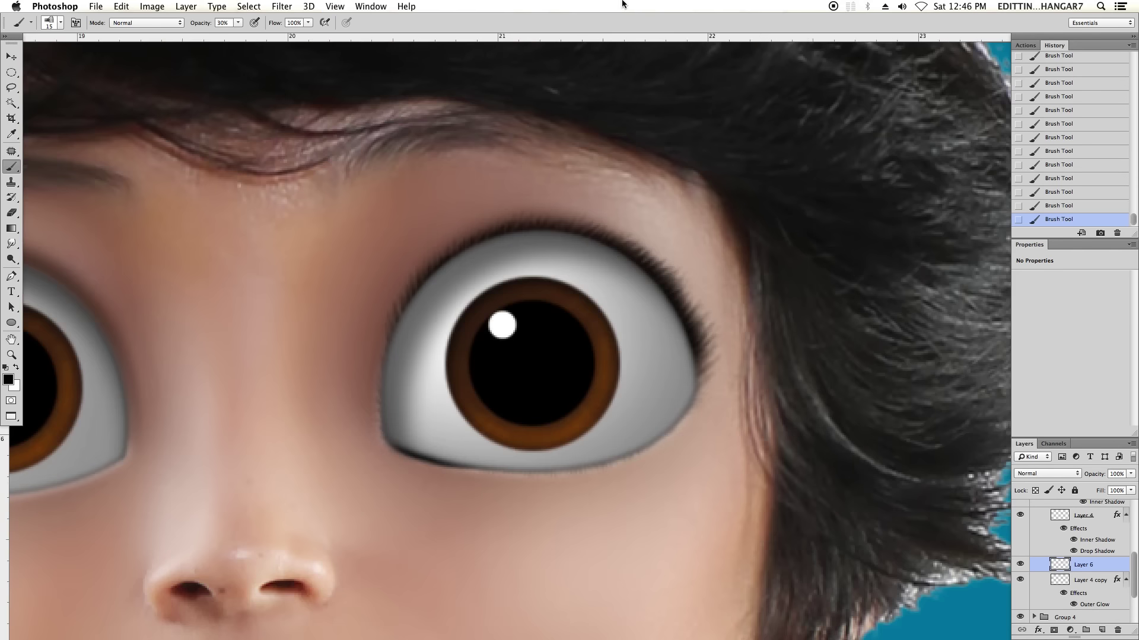
pyautogui.moveTo(344, 456)
pyautogui.mouseDown()
pyautogui.moveTo(451, 426)
pyautogui.moveTo(420, 424)
pyautogui.moveTo(460, 412)
pyautogui.moveTo(437, 443)
pyautogui.mouseUp()
pyautogui.press('[')
pyautogui.press('[')
pyautogui.press('[')
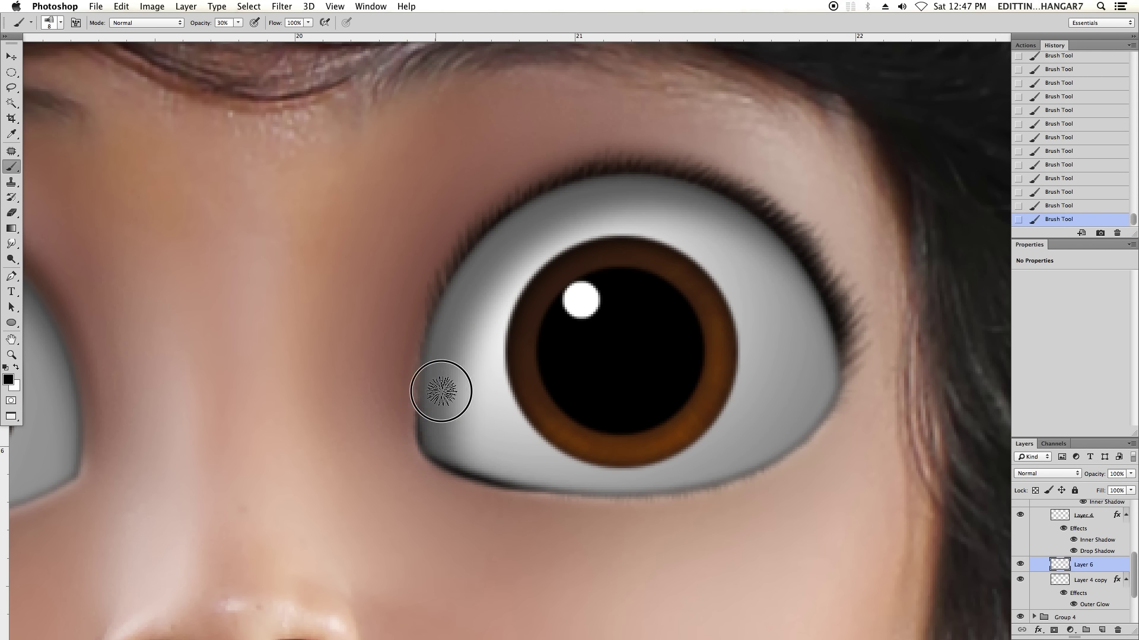
pyautogui.moveTo(441, 392)
pyautogui.mouseDown()
pyautogui.moveTo(437, 338)
pyautogui.moveTo(435, 397)
pyautogui.mouseUp()
pyautogui.press('h')
pyautogui.moveTo(570, 137)
pyautogui.mouseDown()
pyautogui.moveTo(660, 374)
pyautogui.moveTo(617, 401)
pyautogui.moveTo(652, 402)
pyautogui.moveTo(580, 388)
pyautogui.mouseUp()
pyautogui.press('h')
pyautogui.click(580, 388)
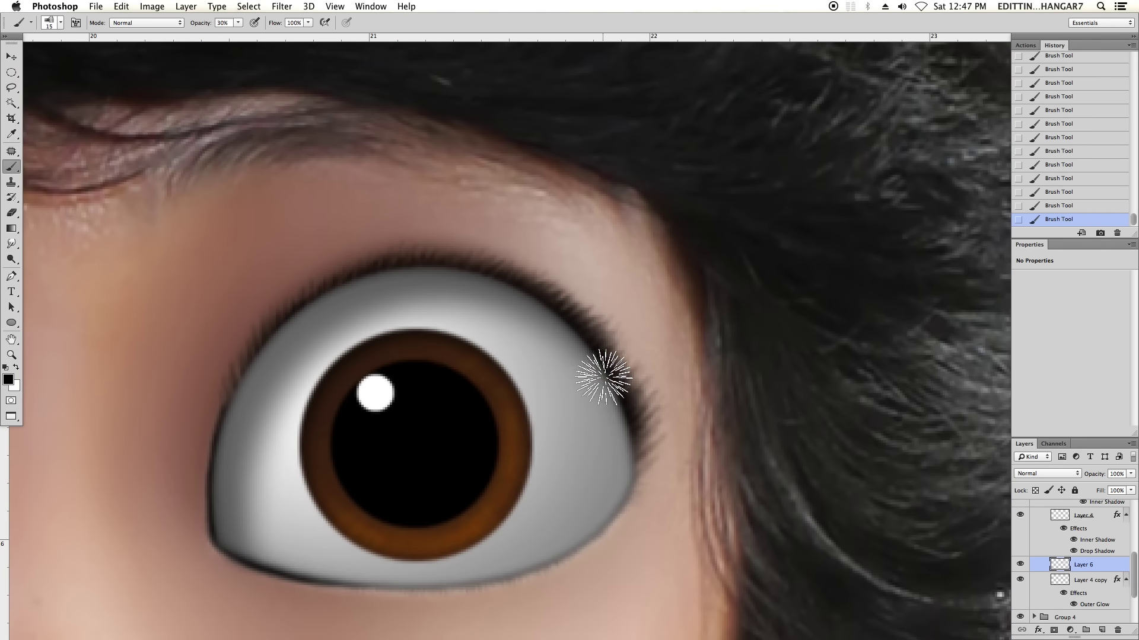
pyautogui.press(']')
pyautogui.press(']')
pyautogui.press(']')
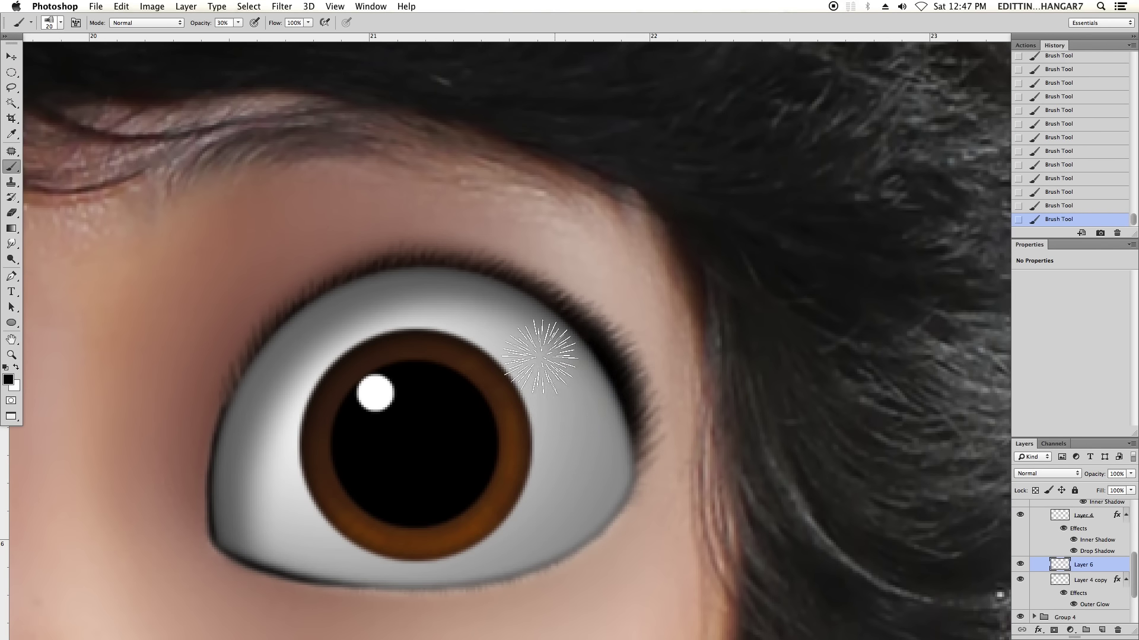
# Step back in history to discard the last few eyelash strokes.
pyautogui.hotkey('ctrl', '-')
pyautogui.press('h')
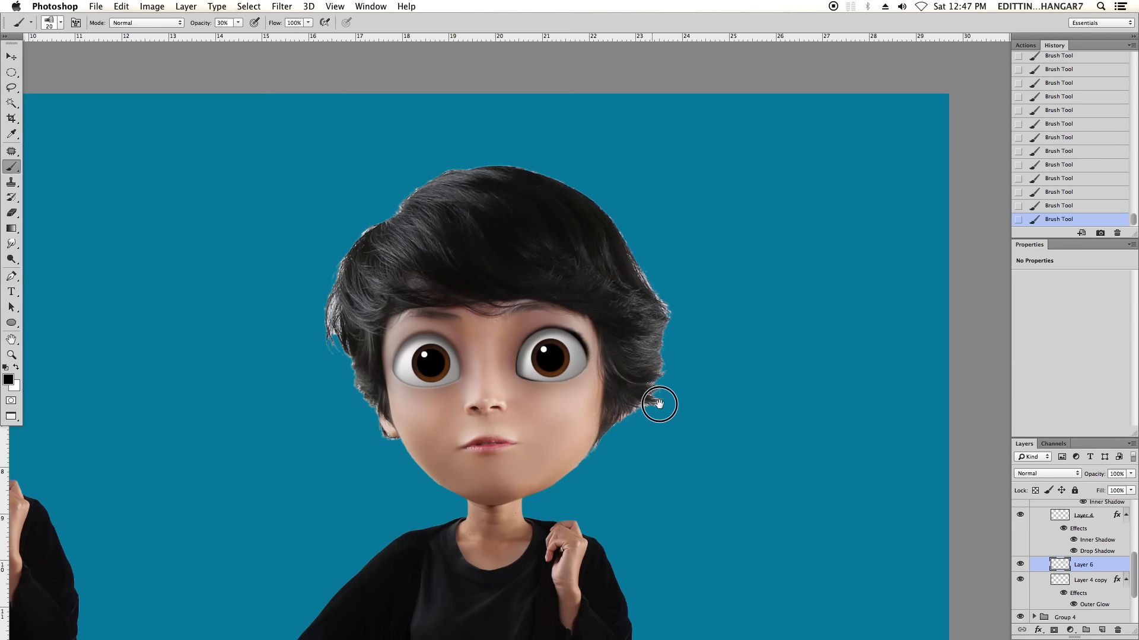
pyautogui.moveTo(648, 189); pyautogui.dragTo(650, 394)
pyautogui.hotkey('ctrl', 'alt', 'z')
pyautogui.hotkey('ctrl', 'alt', 'z')
pyautogui.hotkey('ctrl', 'alt', 'z')
pyautogui.hotkey('ctrl', 'alt', 'z')
pyautogui.hotkey('ctrl', 'alt', 'z')
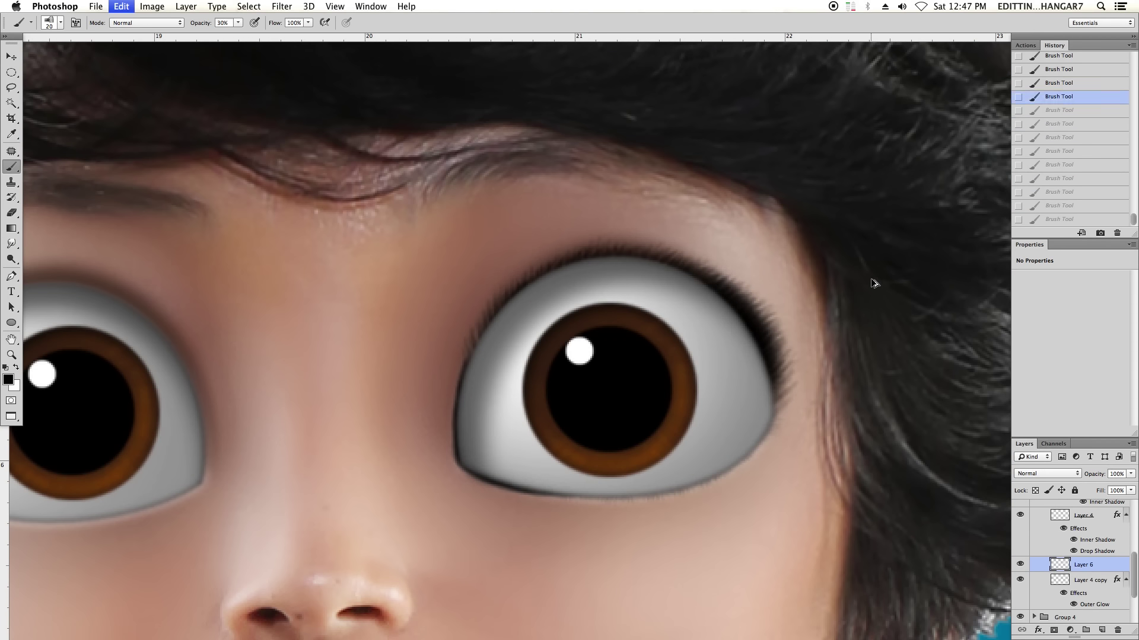
pyautogui.hotkey('ctrl', 'alt', 'z')
pyautogui.hotkey('ctrl', 'alt', 'z')
pyautogui.hotkey('ctrl', 'alt', 'z')
pyautogui.hotkey('ctrl', '0')
pyautogui.moveTo(802, 384); pyautogui.dragTo(728, 432)
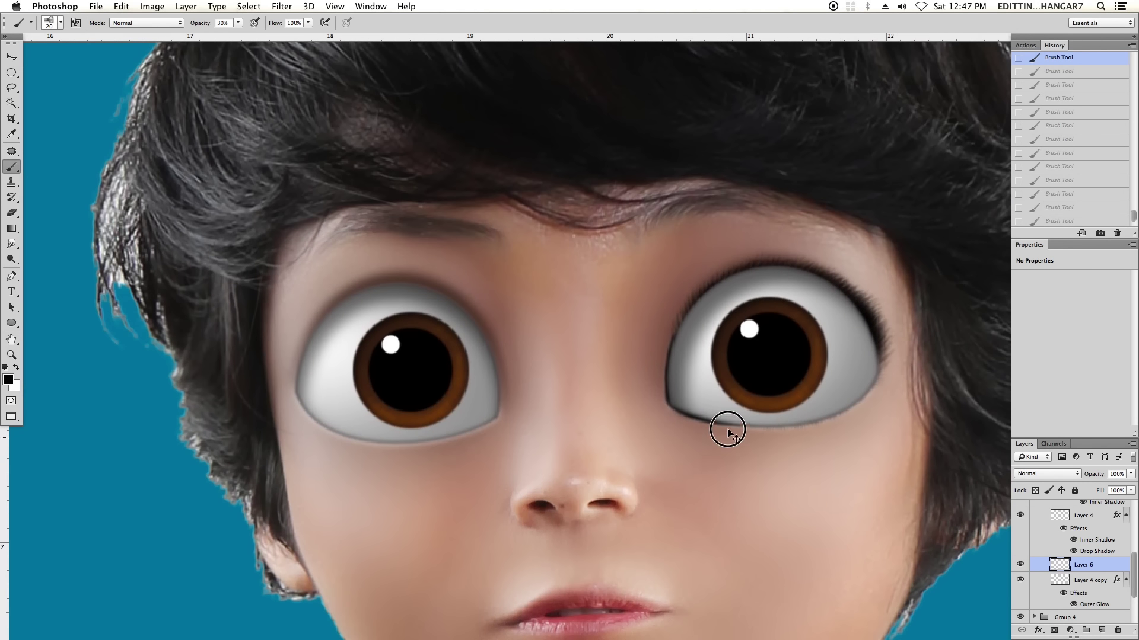
# Duplicate the eyelash Layer 6 and place the copy directly above Layer 4 copy.
pyautogui.moveTo(1087, 569); pyautogui.dragTo(1101, 630)
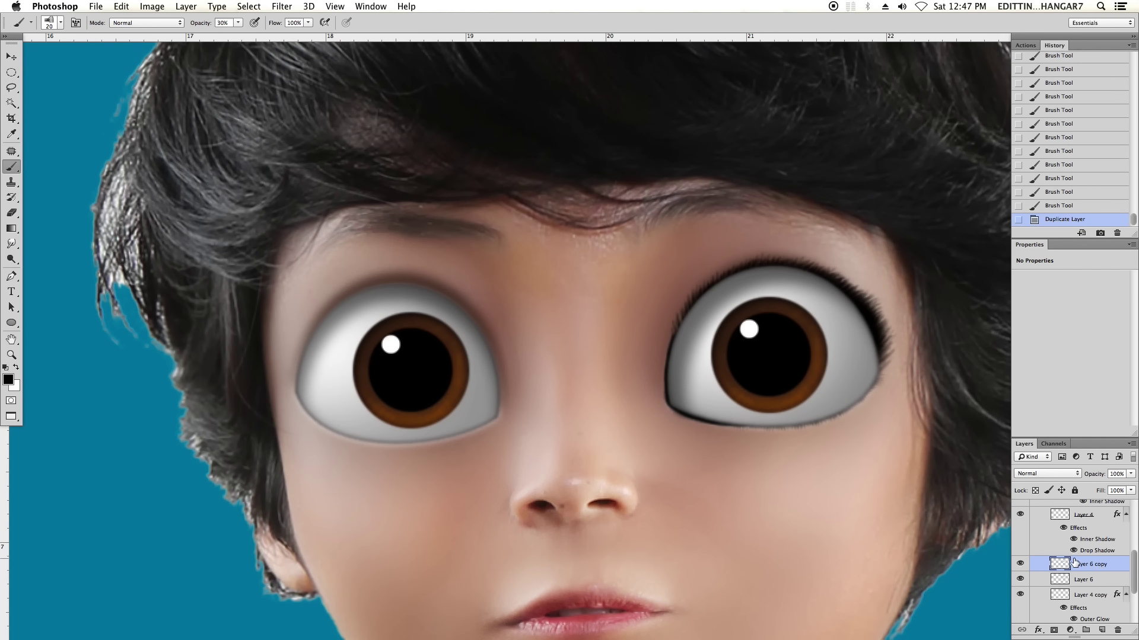
pyautogui.hotkey('ctrl', ']')
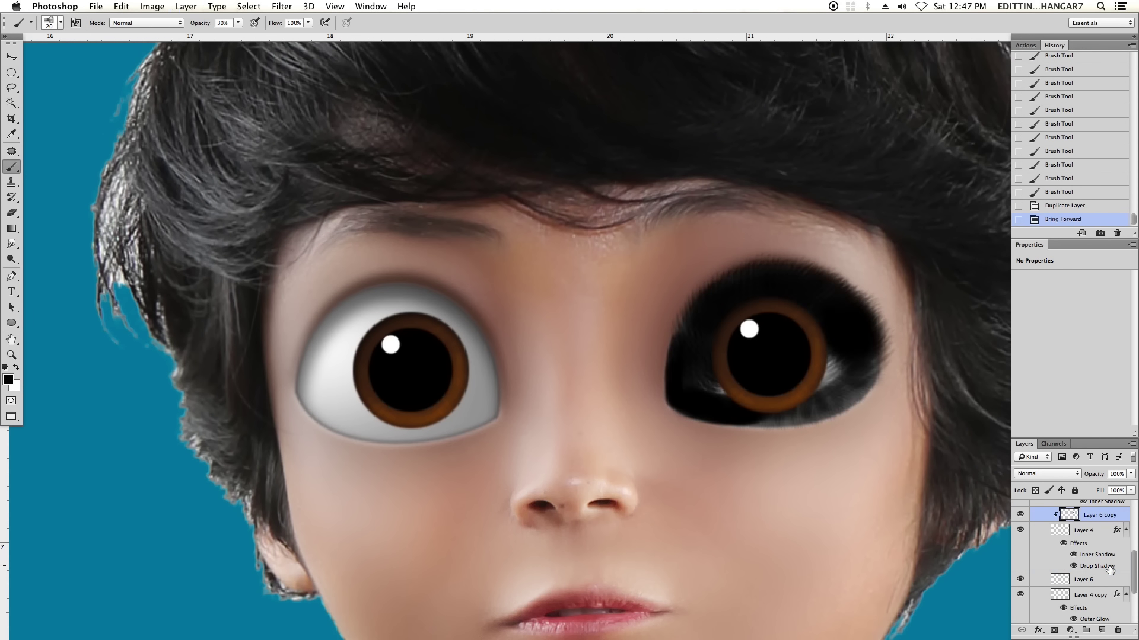
pyautogui.hotkey('ctrl', ']')
pyautogui.hotkey('ctrl', ']')
pyautogui.hotkey('ctrl', ']')
pyautogui.hotkey('ctrl', ']')
pyautogui.hotkey('ctrl', ']')
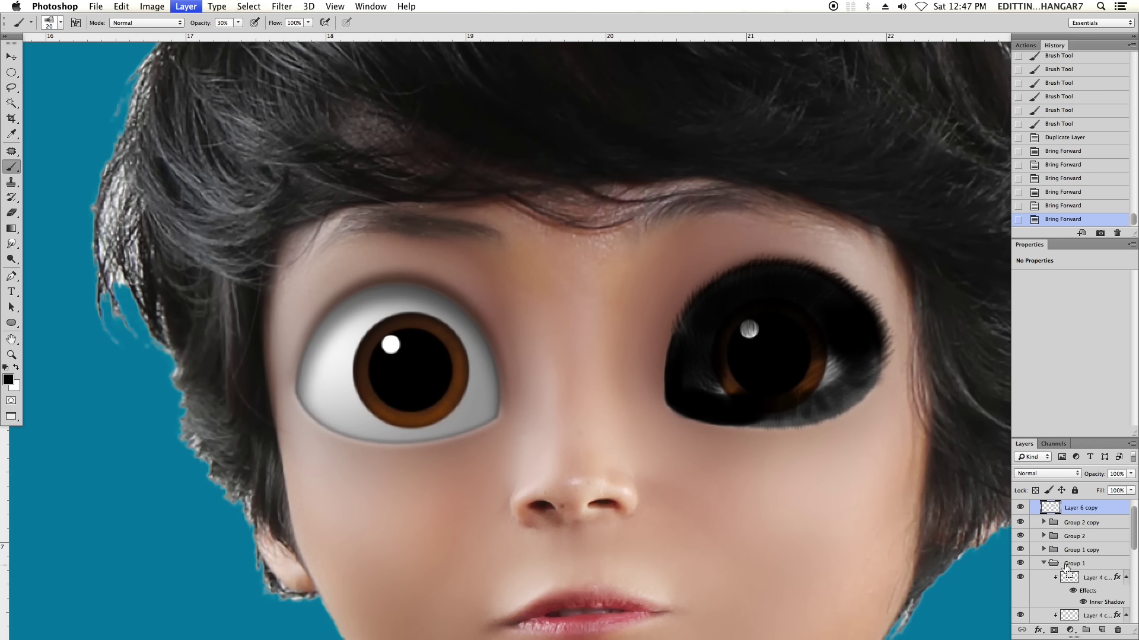
pyautogui.hotkey('ctrl', '[')
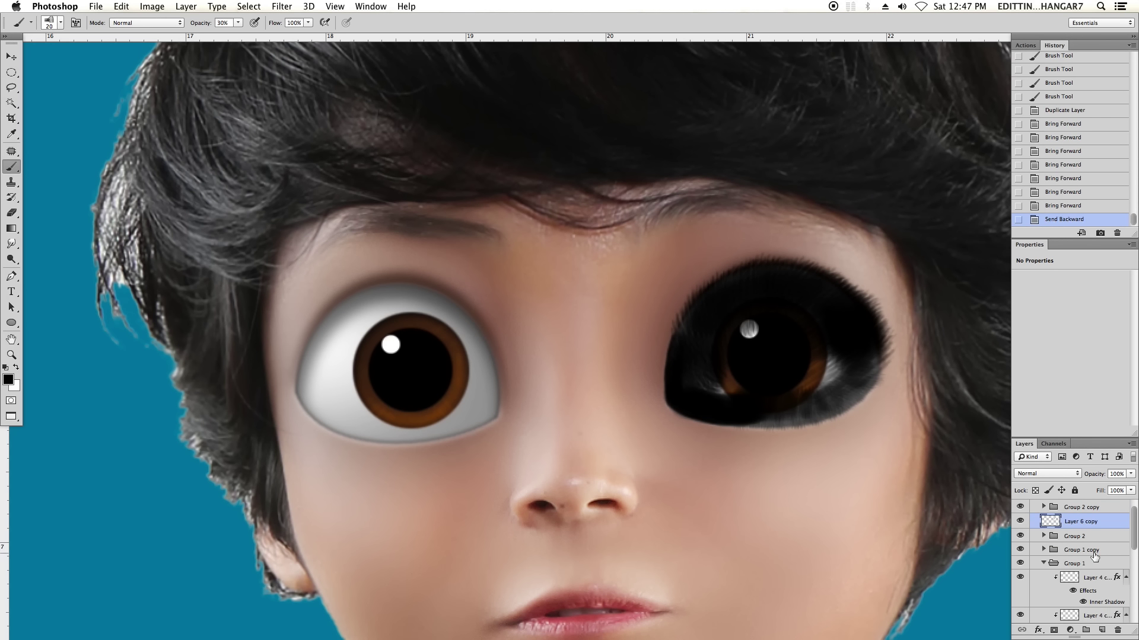
pyautogui.click(1023, 551)
pyautogui.hotkey('ctrl', '[')
pyautogui.hotkey('ctrl', '[')
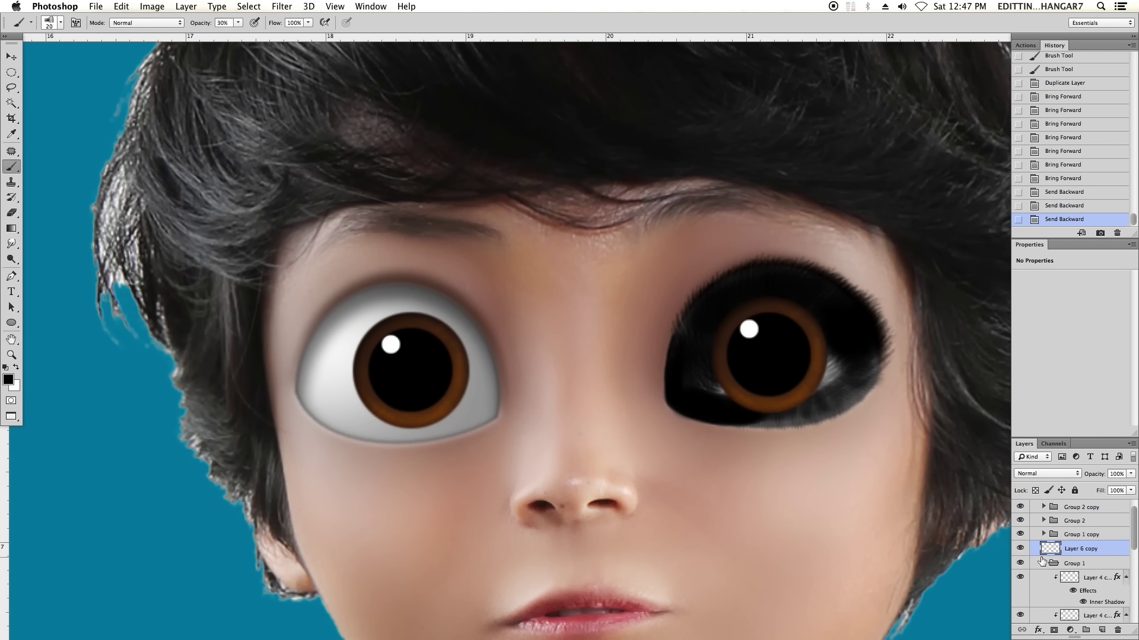
pyautogui.click(1043, 535)
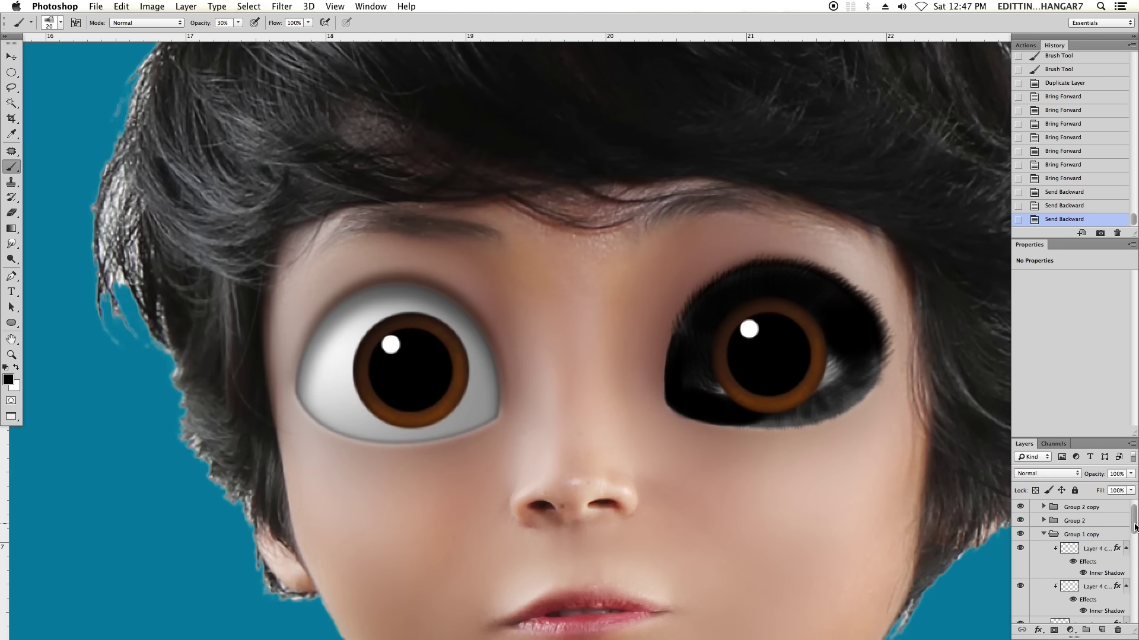
pyautogui.moveTo(1134, 526); pyautogui.dragTo(1128, 555)
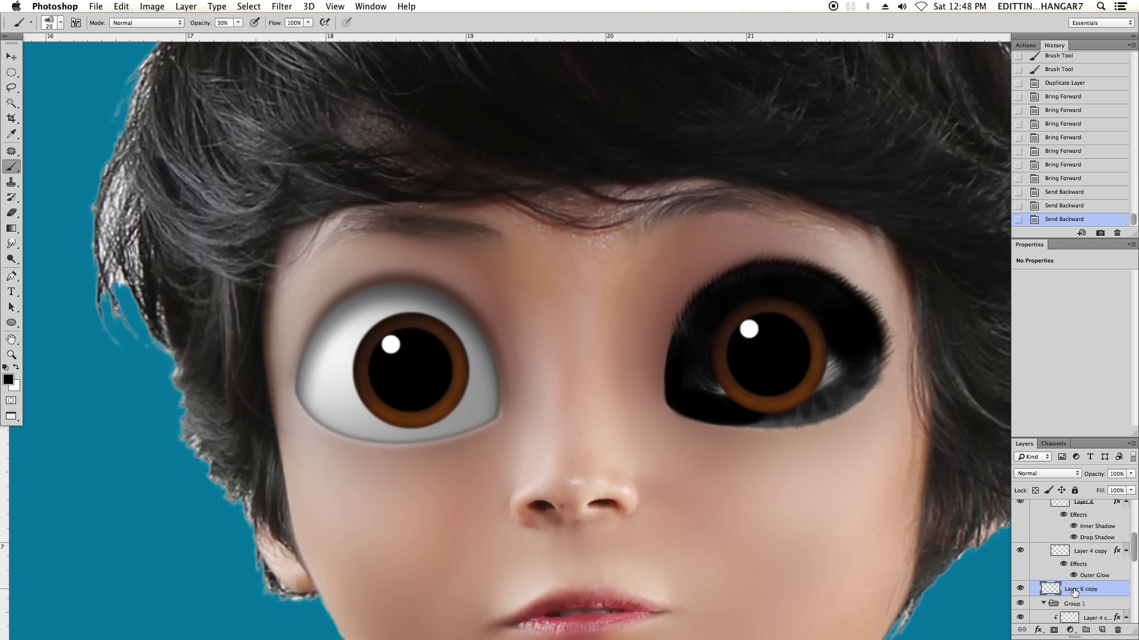
pyautogui.moveTo(1075, 592); pyautogui.dragTo(1076, 552)
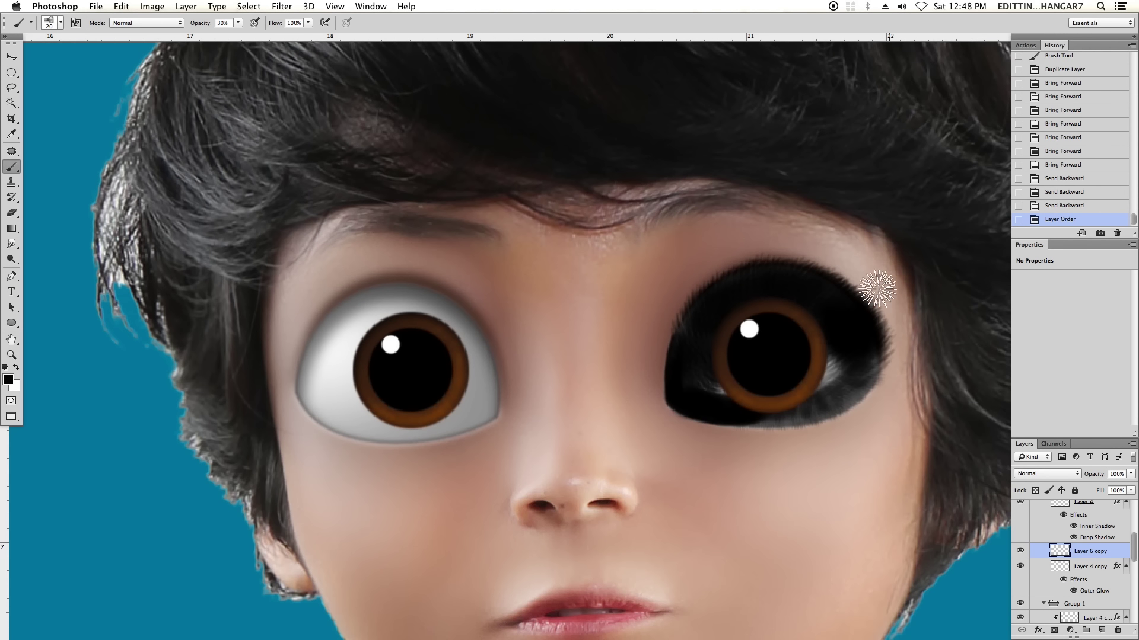
pyautogui.hotkey('ctrl', 't')
# Move the eyelash copy onto the left eye, flip it horizontally, and nudge it left.
pyautogui.moveTo(819, 353); pyautogui.dragTo(489, 374)
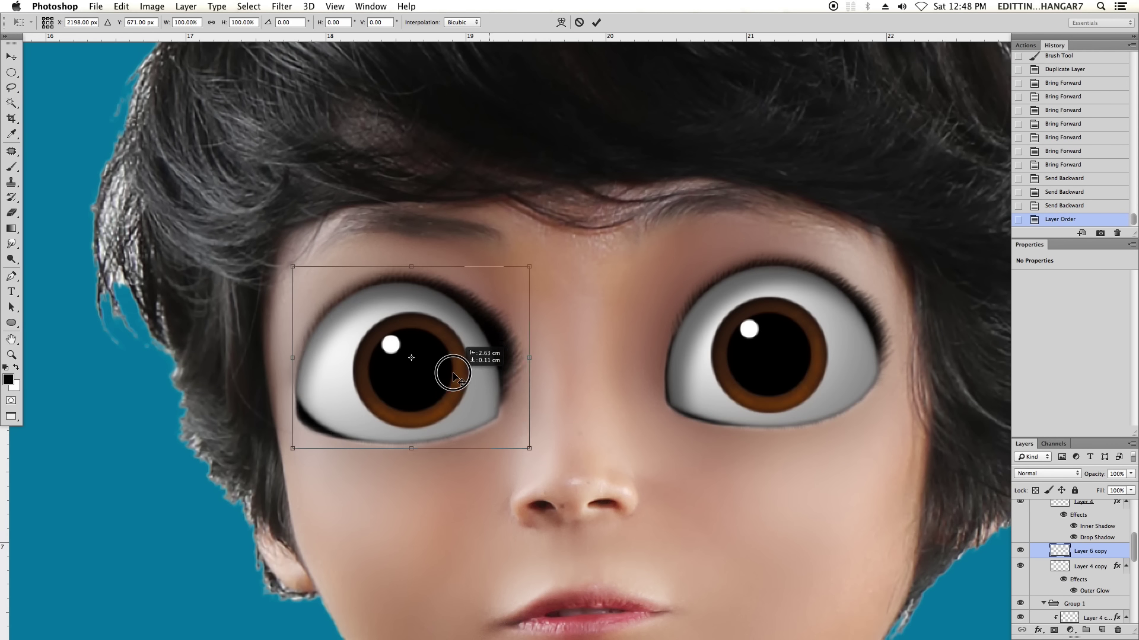
pyautogui.rightClick(433, 382)
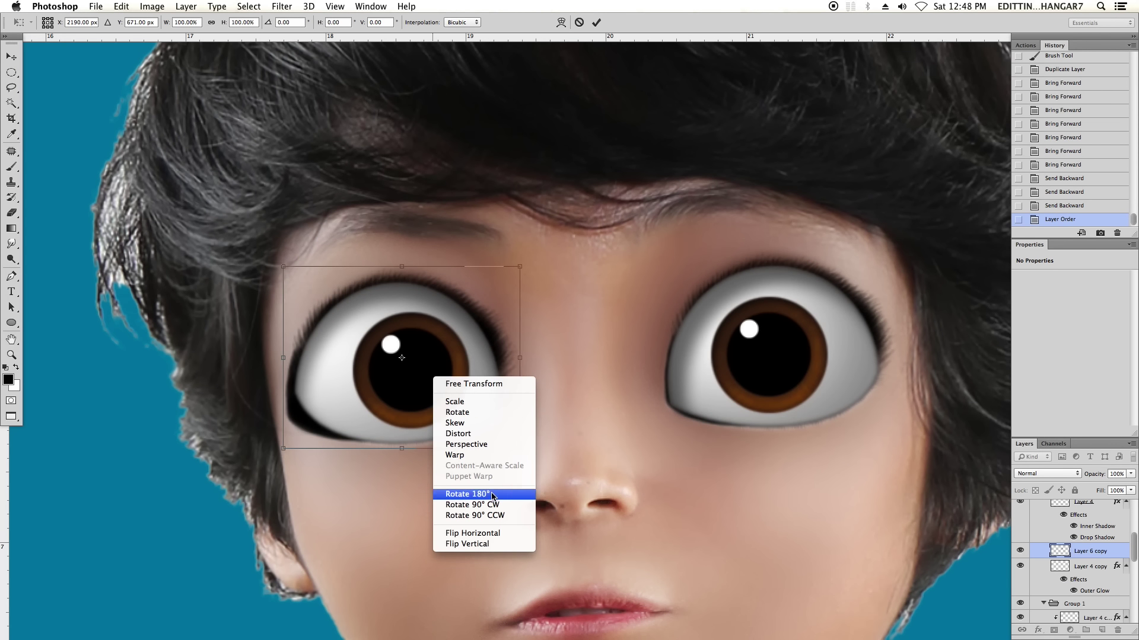
pyautogui.click(494, 536)
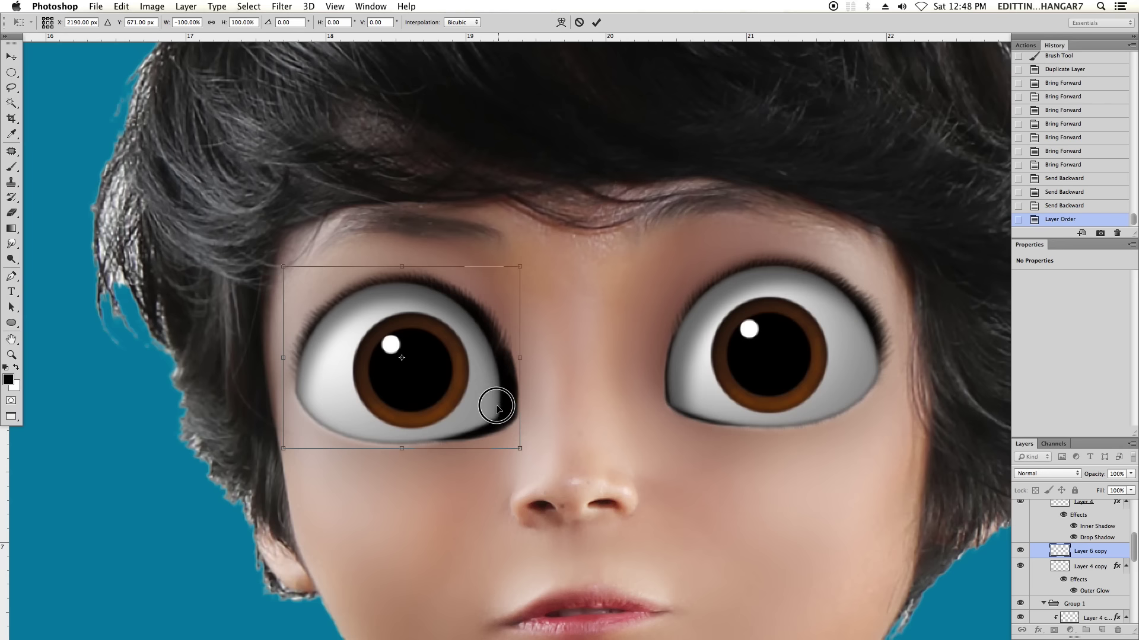
pyautogui.moveTo(497, 408); pyautogui.dragTo(486, 409)
pyautogui.press('Left')
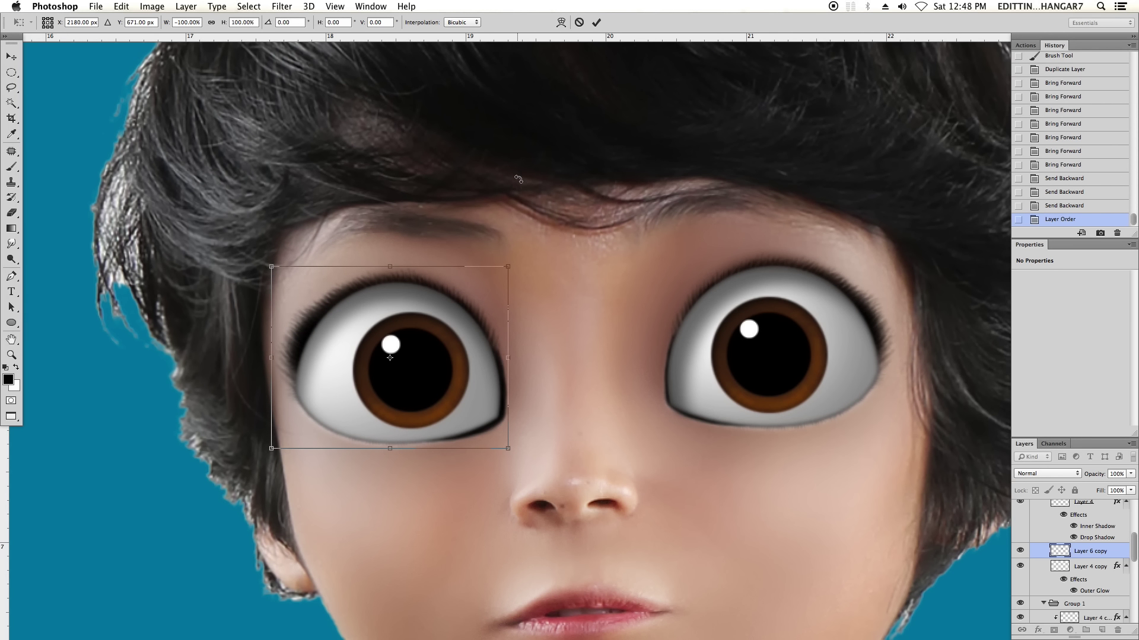
pyautogui.press('Left')
pyautogui.press('Left')
pyautogui.press('Left')
pyautogui.press('Left')
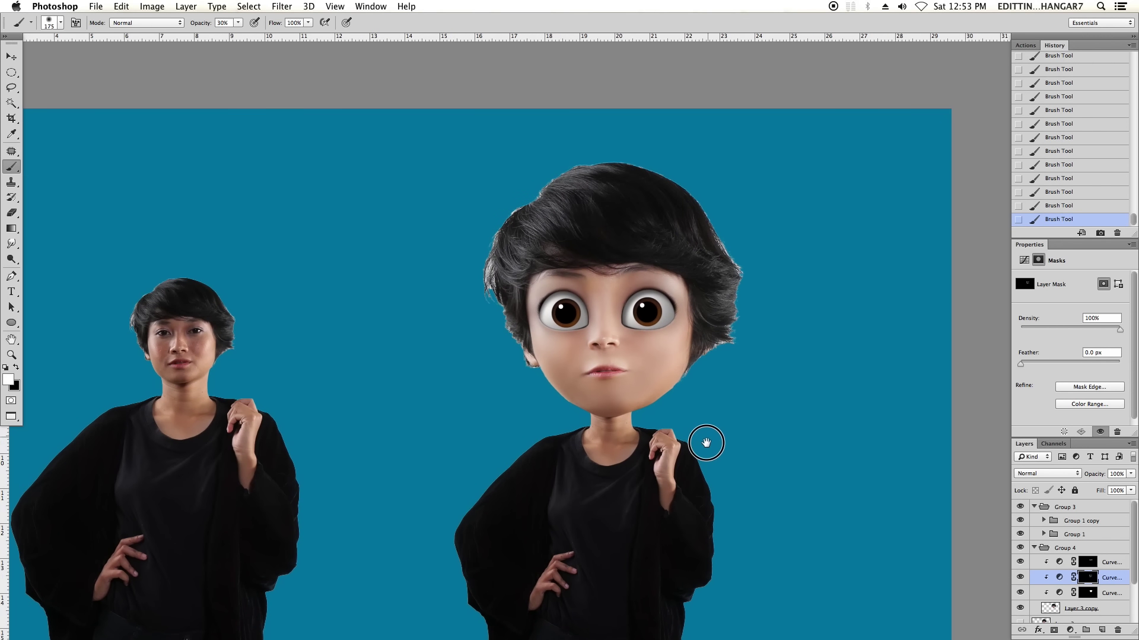
# Stamp the visible cartoon head into a new merged Layer 7, then reshow all layers.
pyautogui.moveTo(774, 448); pyautogui.dragTo(761, 447)
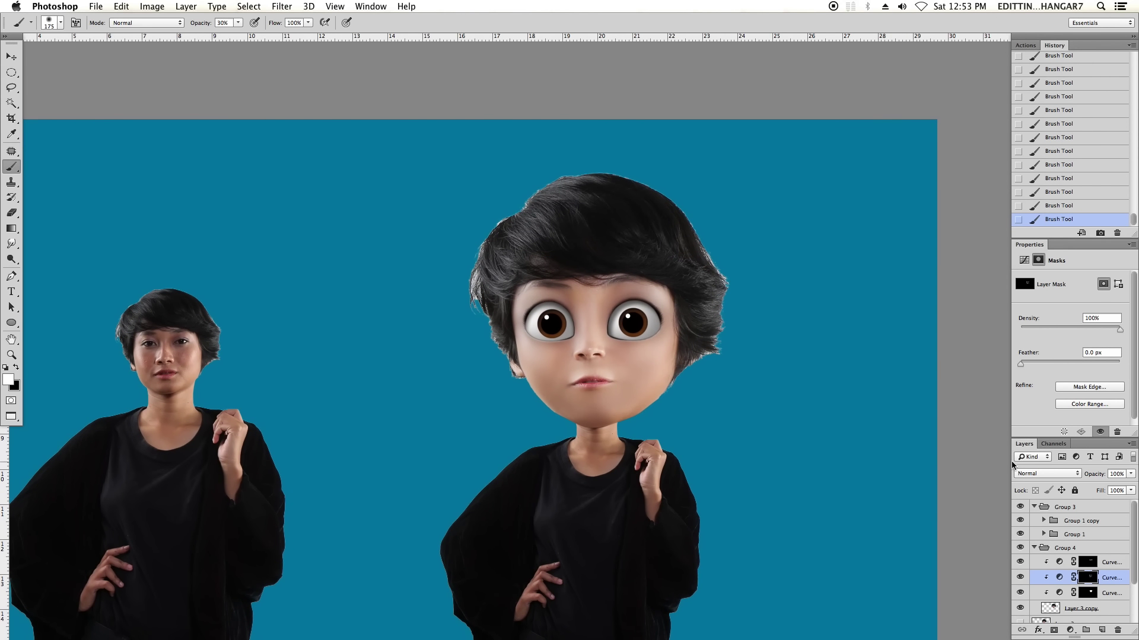
pyautogui.click(1035, 551)
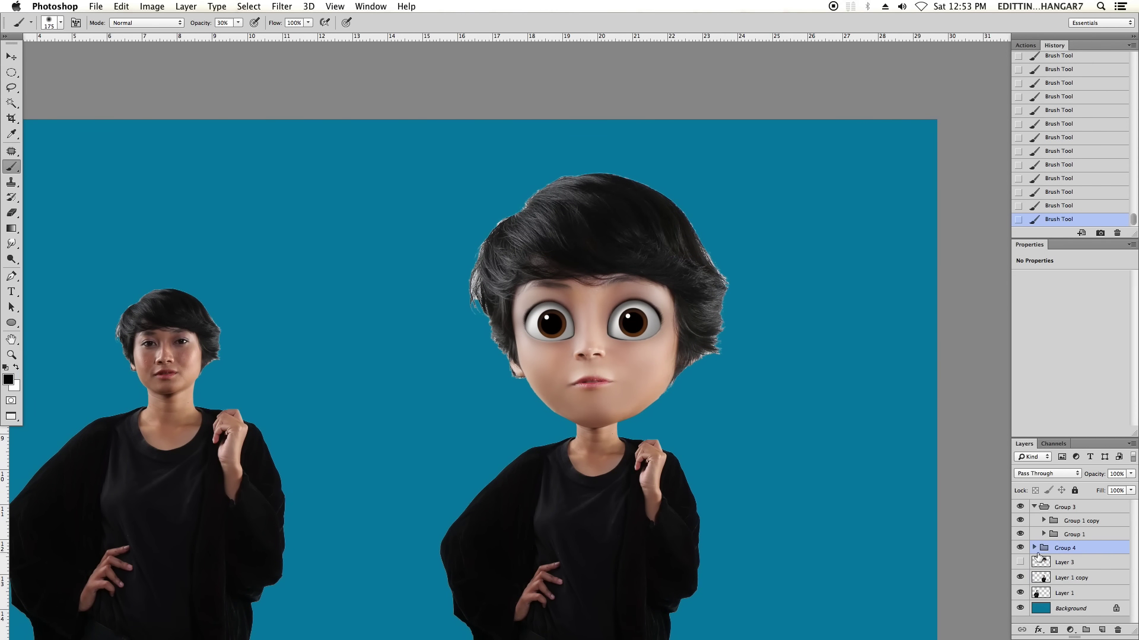
pyautogui.click(1035, 507)
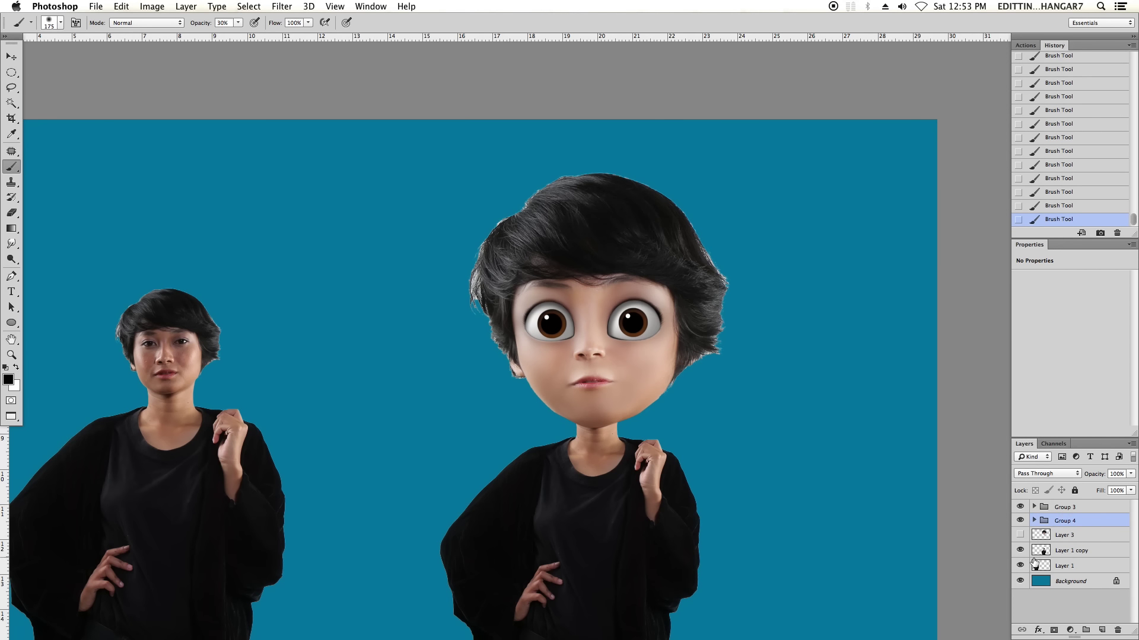
pyautogui.moveTo(1019, 568); pyautogui.dragTo(1020, 581)
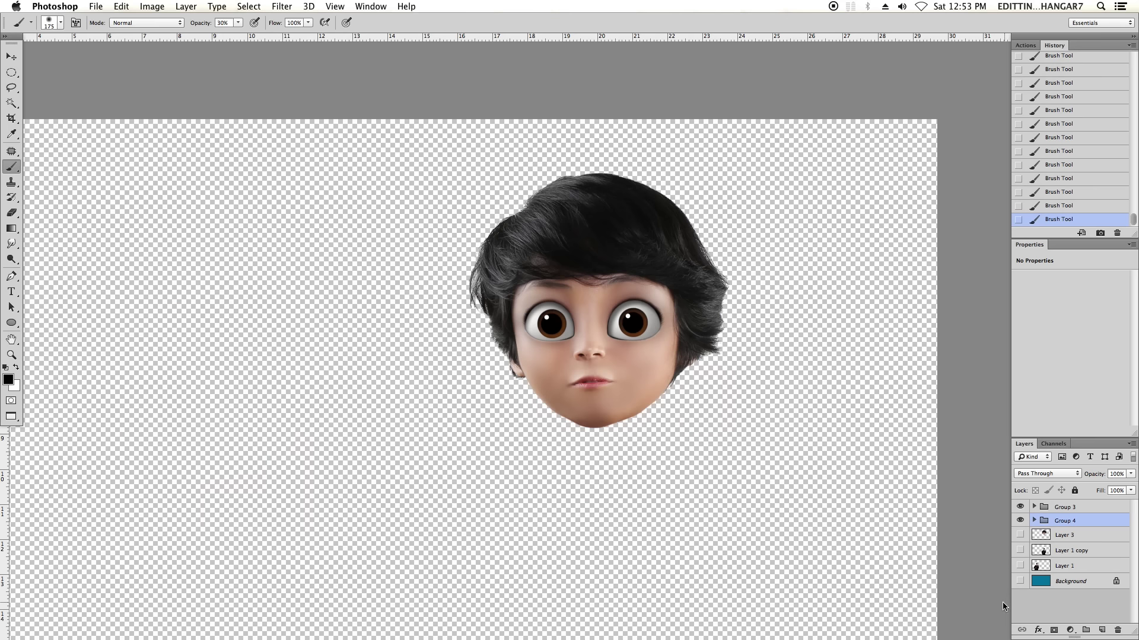
pyautogui.click(1076, 508)
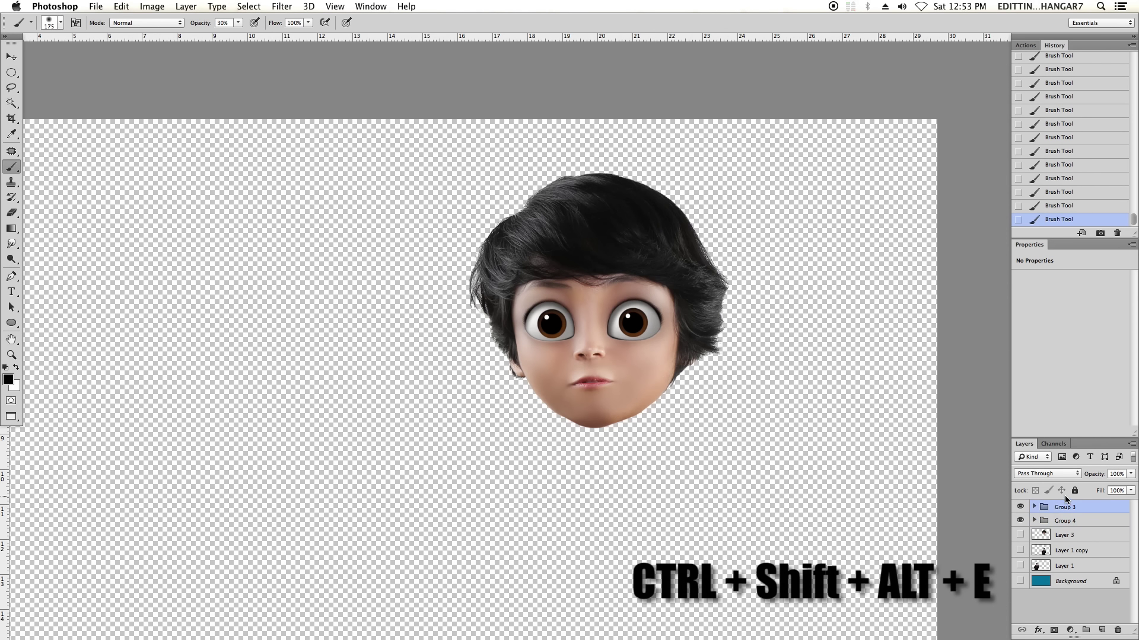
pyautogui.hotkey('ctrl', 'shift', 'alt', 'e')
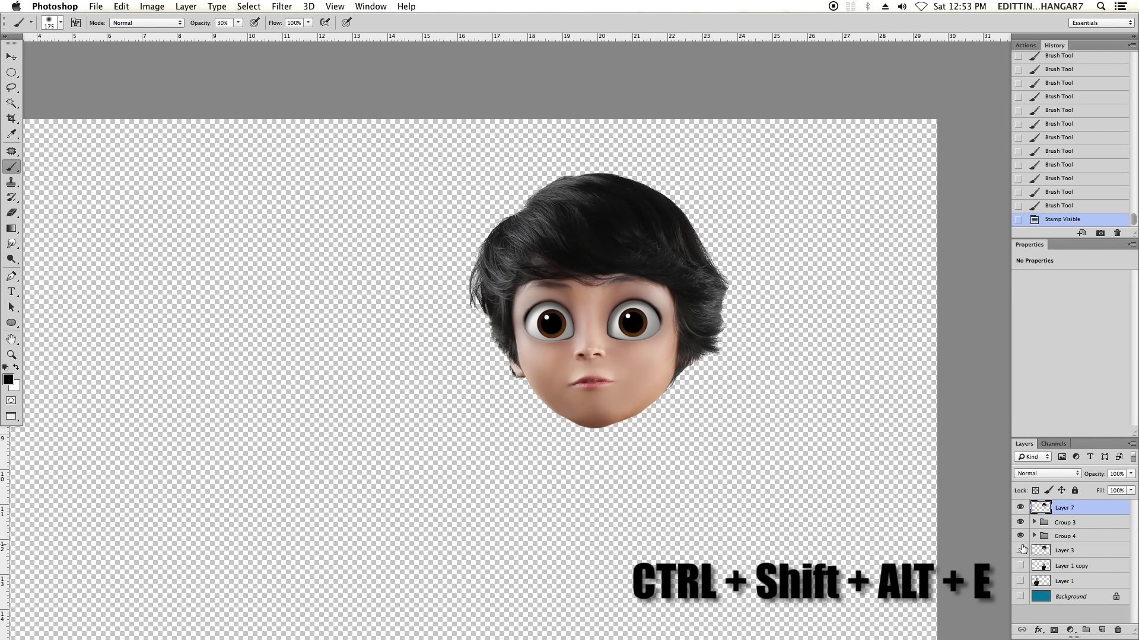
pyautogui.moveTo(1020, 555); pyautogui.dragTo(1019, 596)
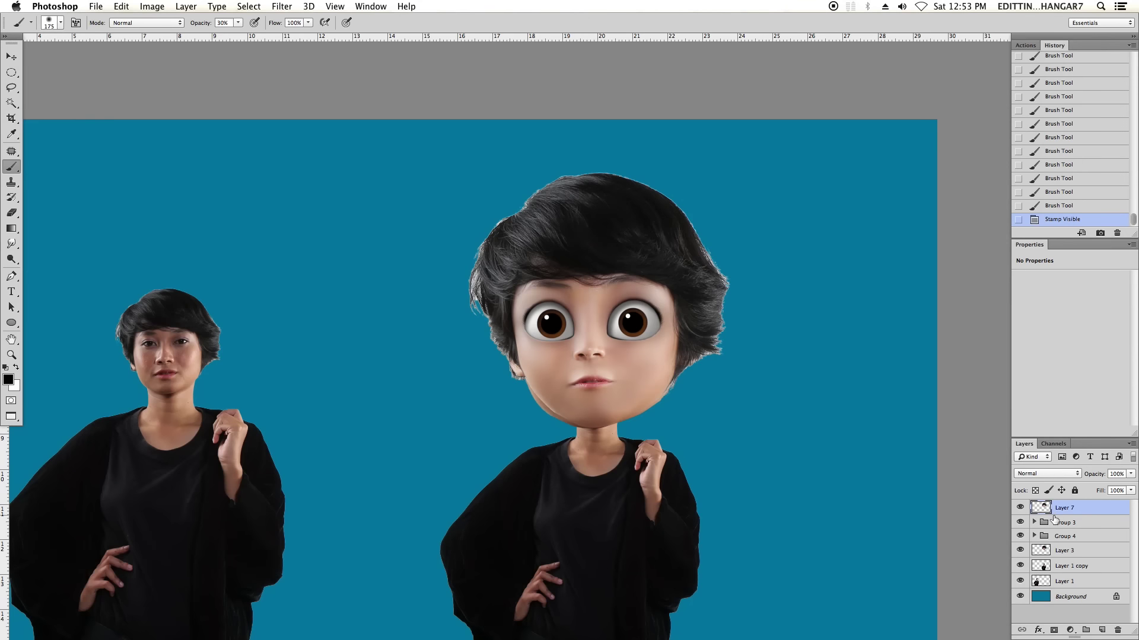
pyautogui.hotkey('ctrl', '-')
pyautogui.hotkey('ctrl', '+')
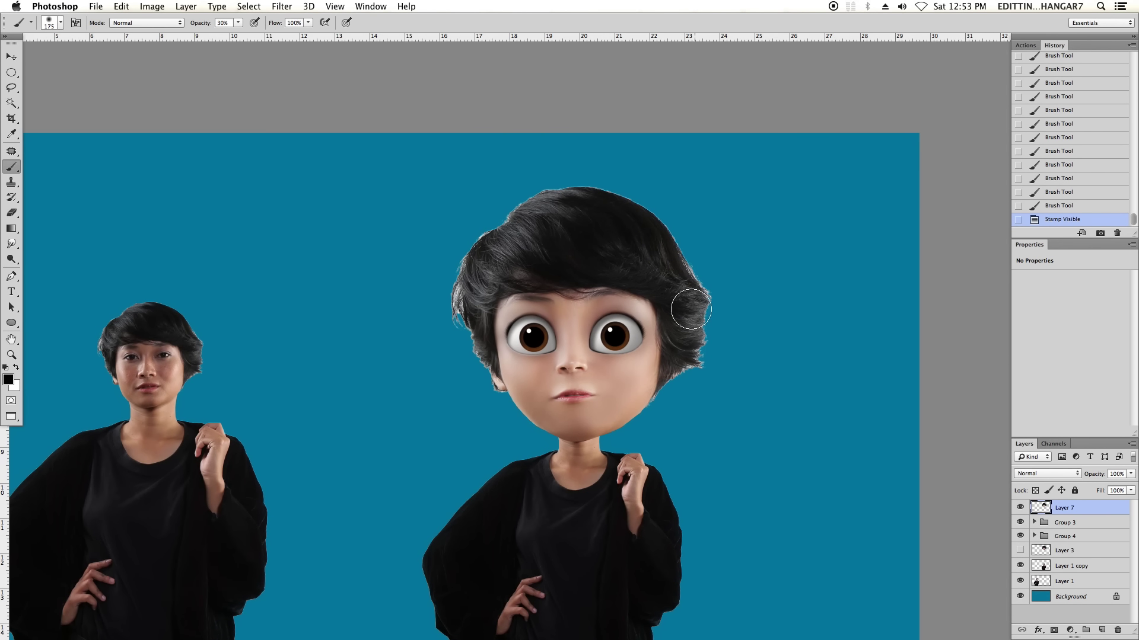
# Move the stamped head copy left of the figure and open it in Liquify.
pyautogui.press('v')
pyautogui.moveTo(626, 383); pyautogui.dragTo(366, 371)
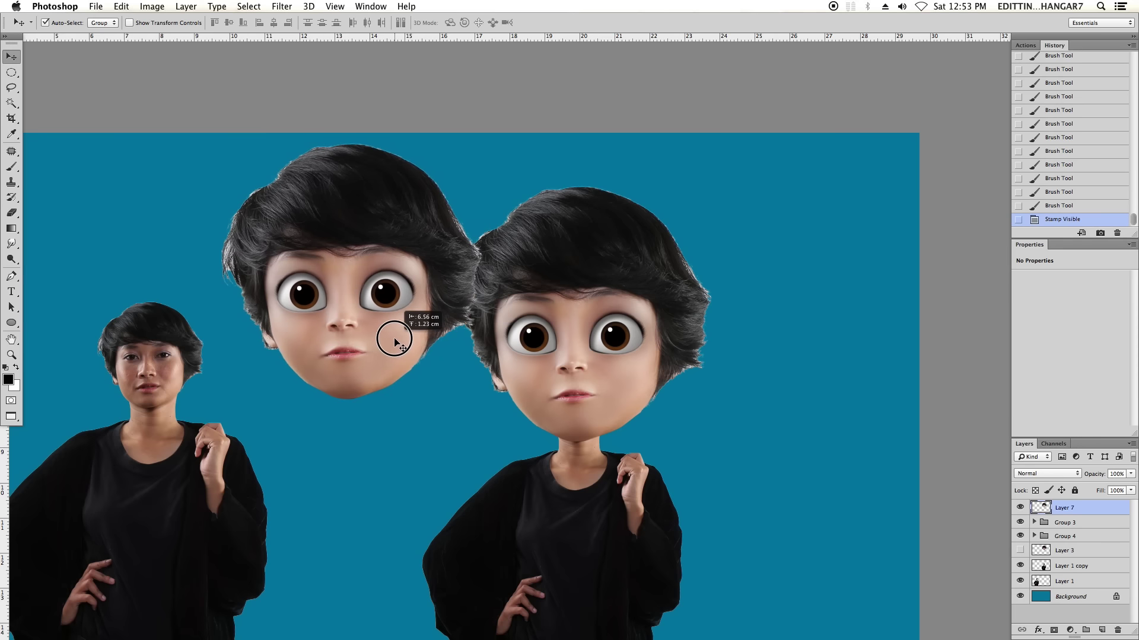
pyautogui.hscroll(-5, 366, 372)
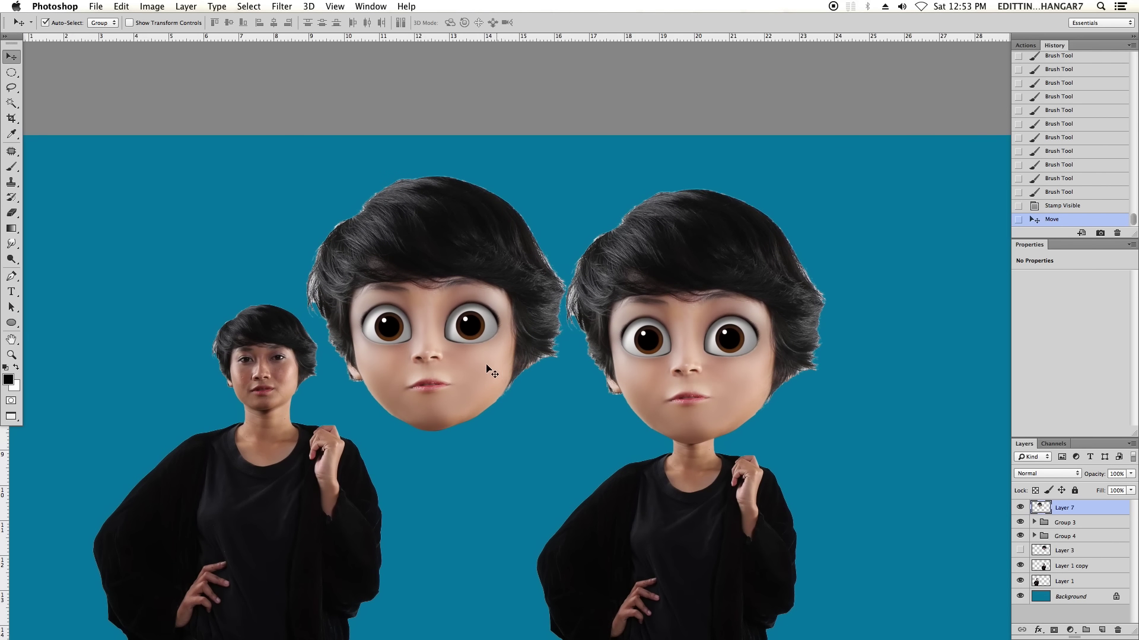
pyautogui.moveTo(475, 370); pyautogui.dragTo(481, 378)
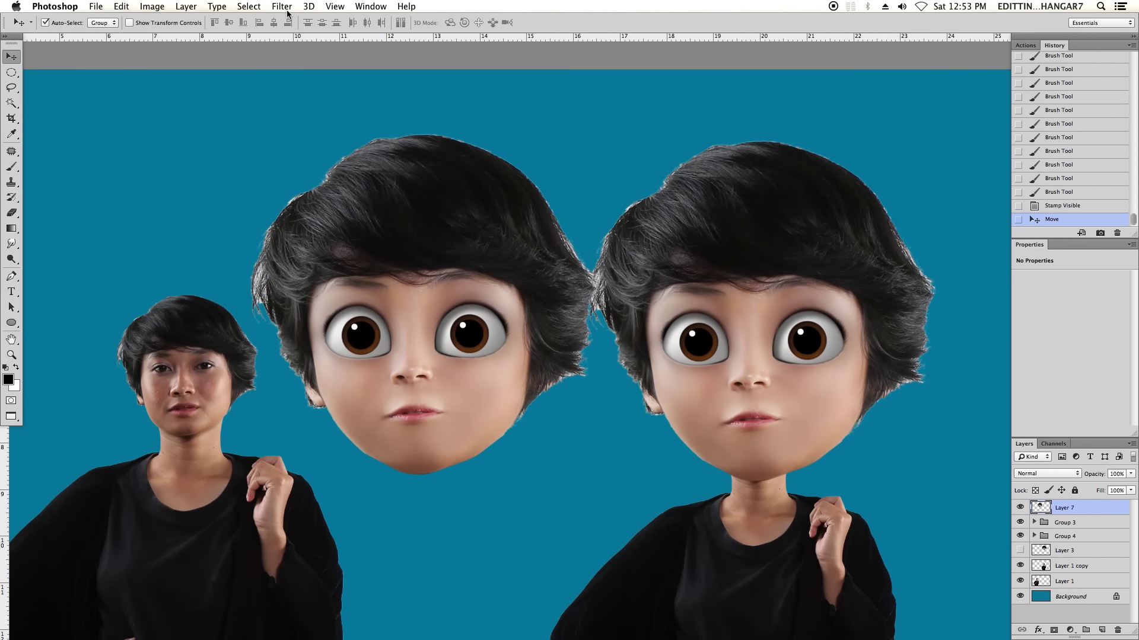
pyautogui.click(282, 6)
pyautogui.click(303, 83)
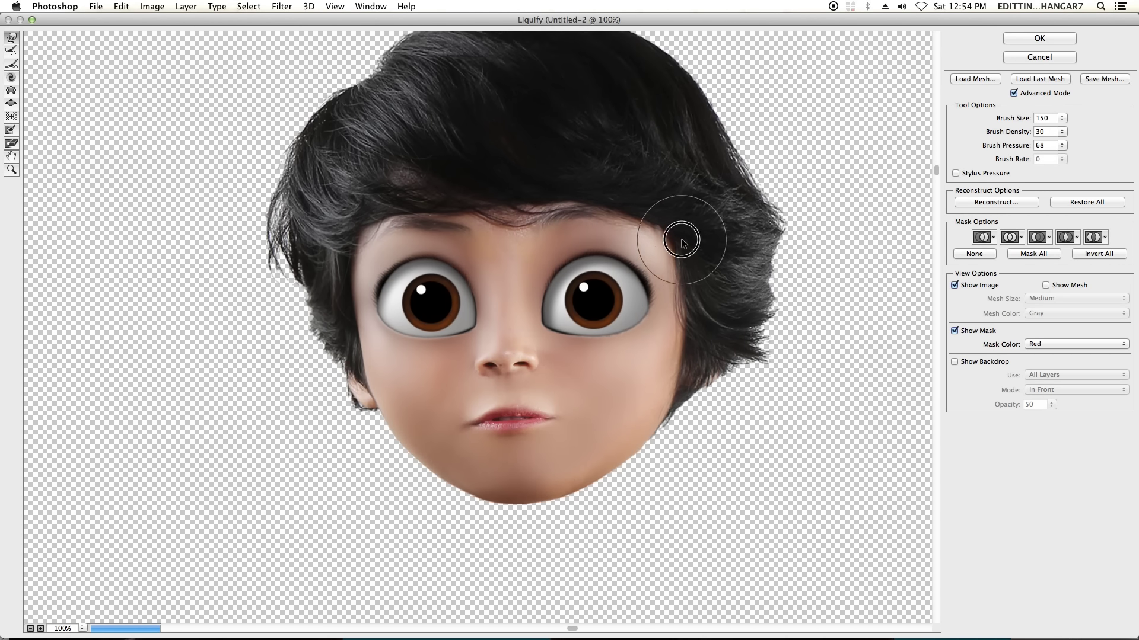
# Forward Warp the head's cheeks, nose and lips in Liquify.
pyautogui.press(']')
pyautogui.press(']')
pyautogui.press(']')
pyautogui.press('super+equal')
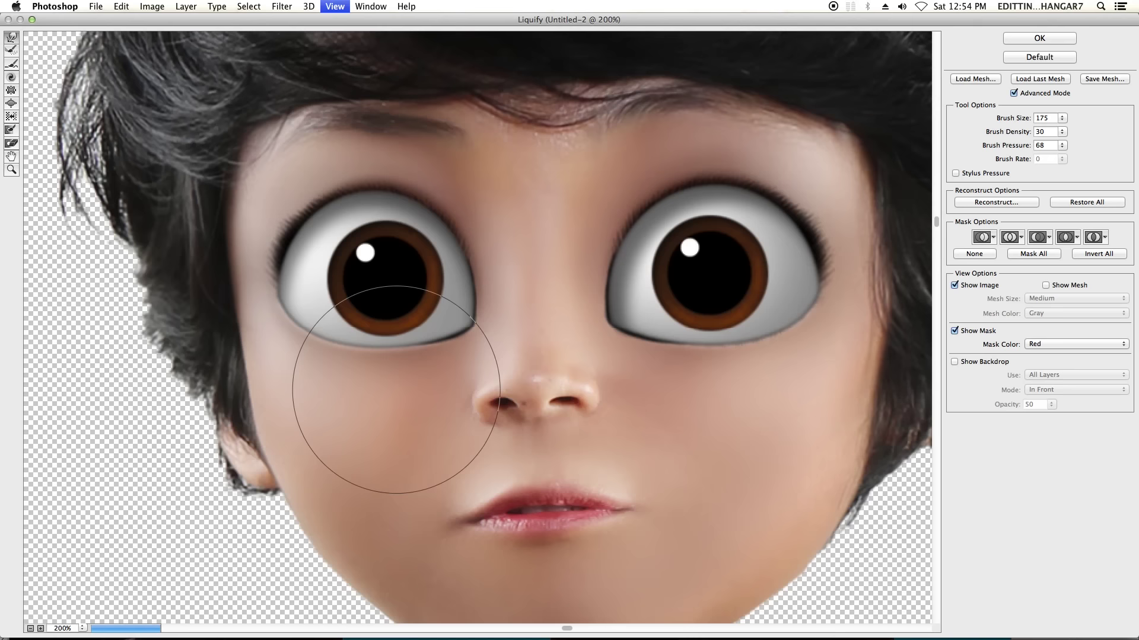
pyautogui.press('[')
pyautogui.press('[')
pyautogui.press('[')
pyautogui.scroll(-2, 498, 443)
pyautogui.press(']')
pyautogui.press(']')
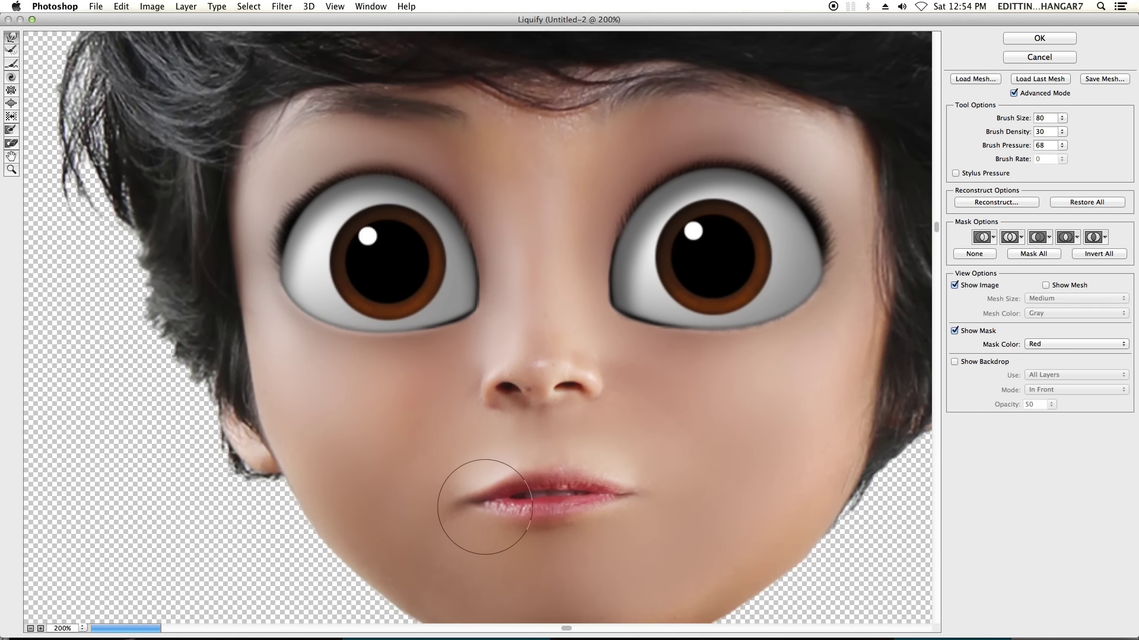
pyautogui.press('super+minus')
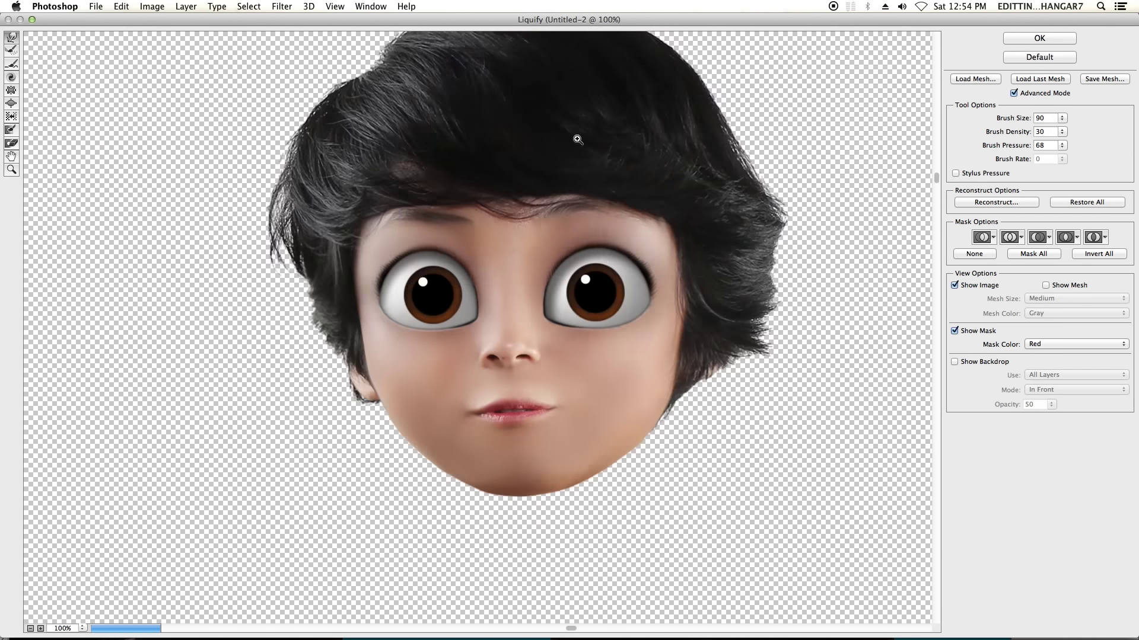
pyautogui.press('super+equal')
pyautogui.press(']')
pyautogui.press(']')
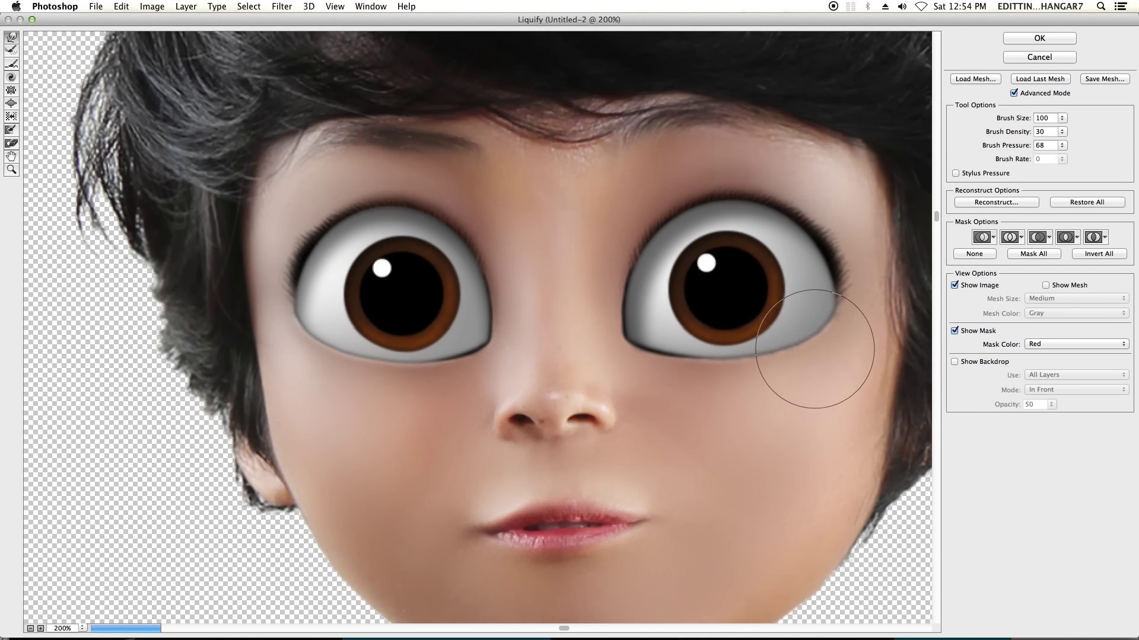
pyautogui.press('super+0')
# Apply the Liquify, place the head on the right-hand body, and hide Groups 3 and 4.
pyautogui.click(1039, 38)
pyautogui.moveTo(462, 215); pyautogui.dragTo(820, 359)
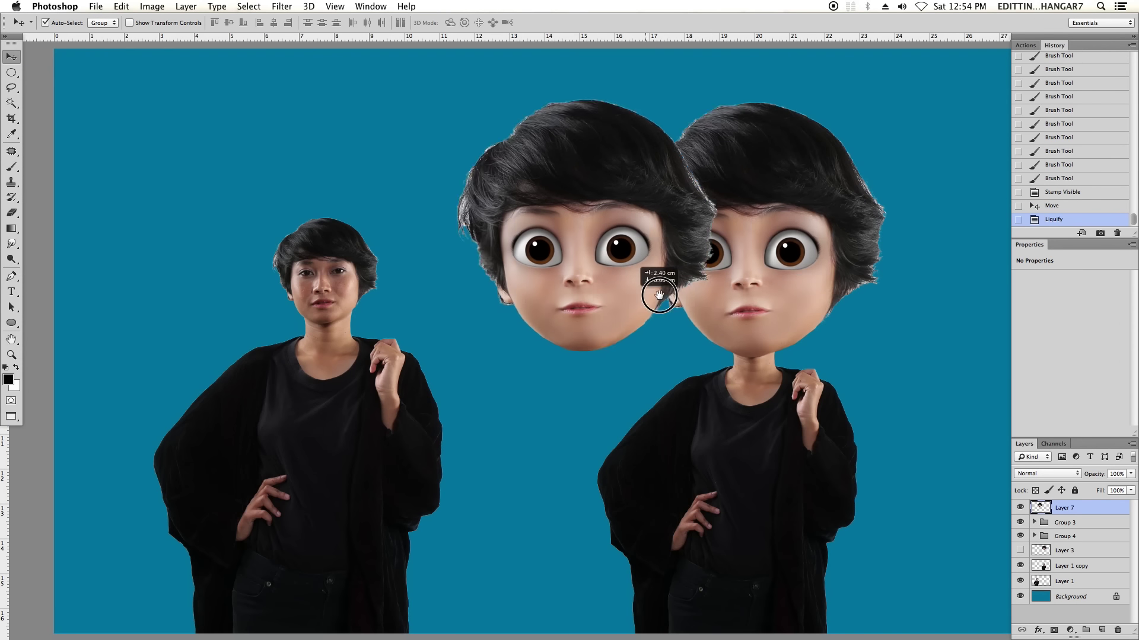
pyautogui.click(1020, 523)
pyautogui.click(1020, 536)
pyautogui.moveTo(611, 279)
pyautogui.mouseDown()
pyautogui.moveTo(724, 317)
pyautogui.moveTo(658, 351)
pyautogui.mouseUp()
pyautogui.scroll(-2, 656, 381)
pyautogui.scroll(-2, 686, 407)
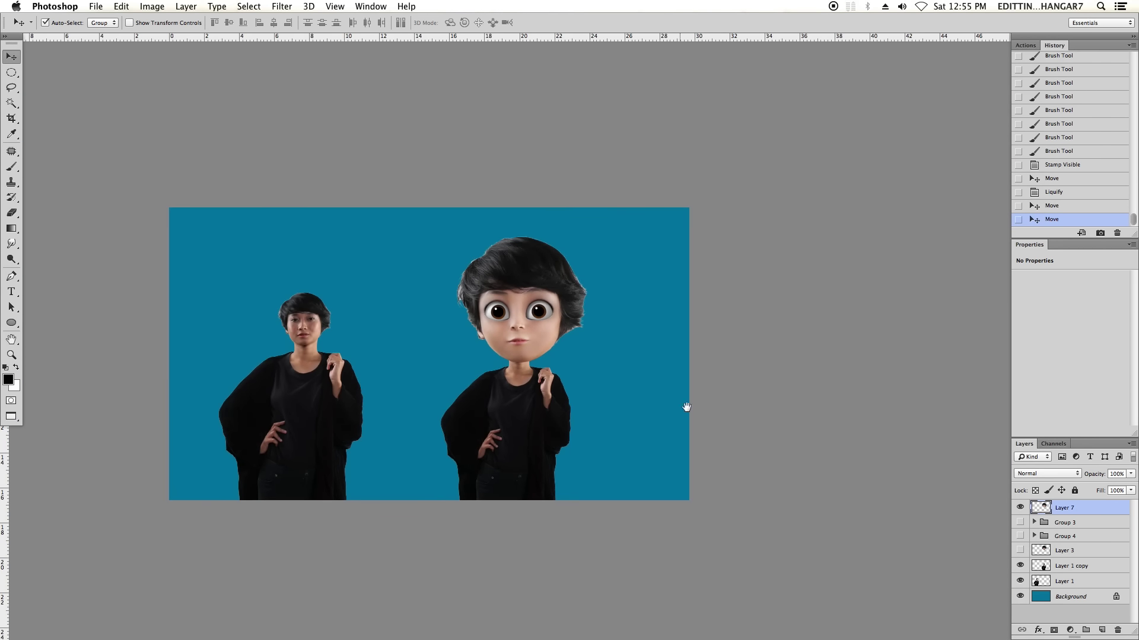
pyautogui.scroll(4, 551, 455)
pyautogui.scroll(2, 415, 380)
pyautogui.hotkey('shift', 'b')
pyautogui.scroll(2, 458, 241)
# Smooth the upper lip and nose with the Mixer Brush at Wet 20%, Load 20%, Mix 10%.
pyautogui.scroll(3, 381, 389)
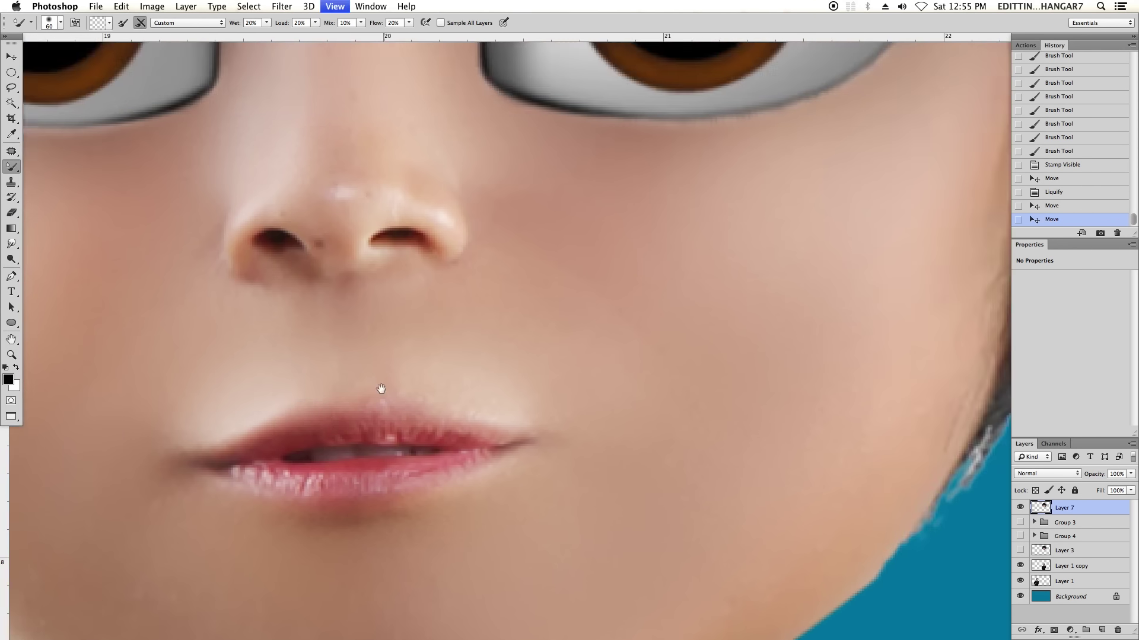
pyautogui.moveTo(445, 361)
pyautogui.mouseDown()
pyautogui.moveTo(583, 356)
pyautogui.moveTo(567, 403)
pyautogui.mouseUp()
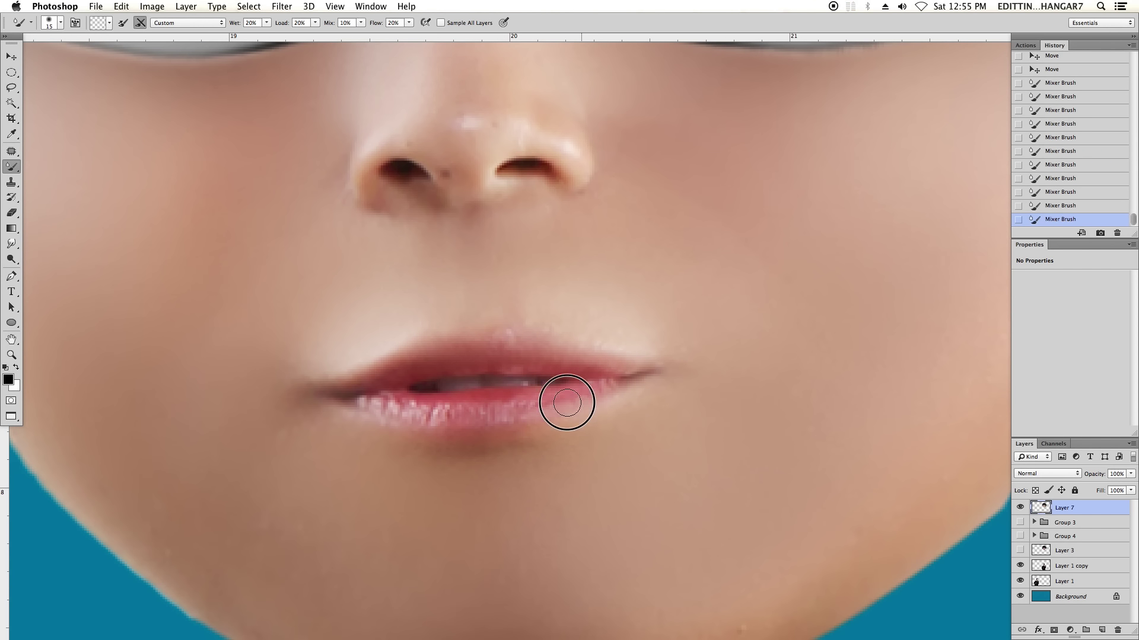
pyautogui.scroll(1, 569, 397)
pyautogui.press('[')
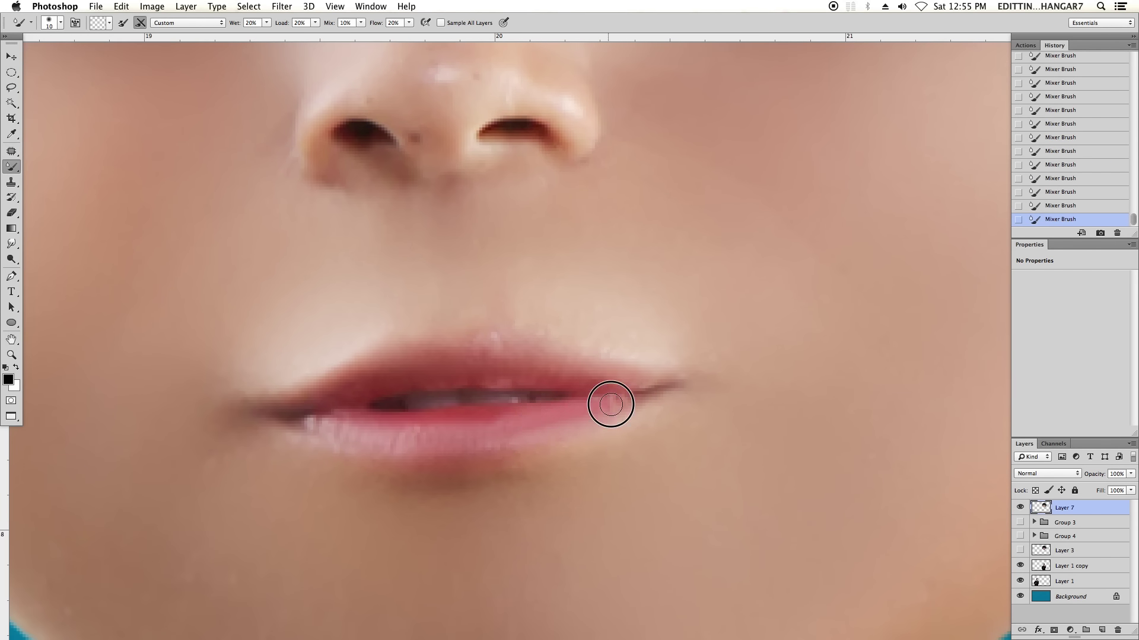
pyautogui.scroll(-5, 641, 438)
pyautogui.scroll(4, 382, 432)
pyautogui.scroll(1, 532, 313)
pyautogui.press(']')
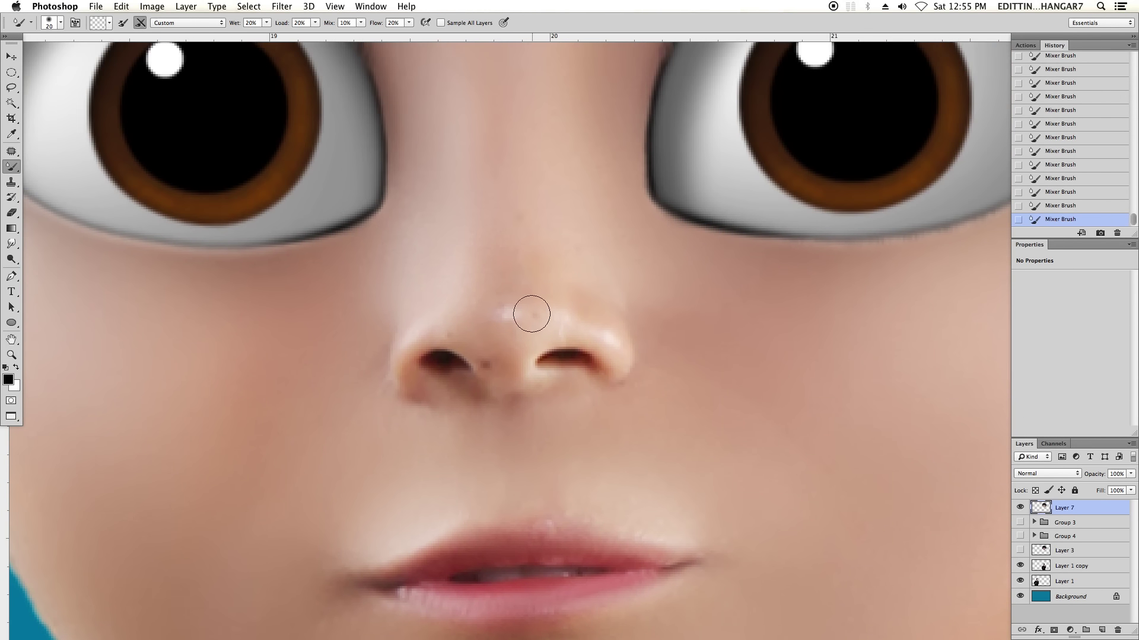
pyautogui.scroll(-4, 605, 330)
pyautogui.scroll(4, 592, 435)
# Add a clipped Curves layer with a black mask and paint white brightening onto the face.
pyautogui.scroll(-4, 597, 450)
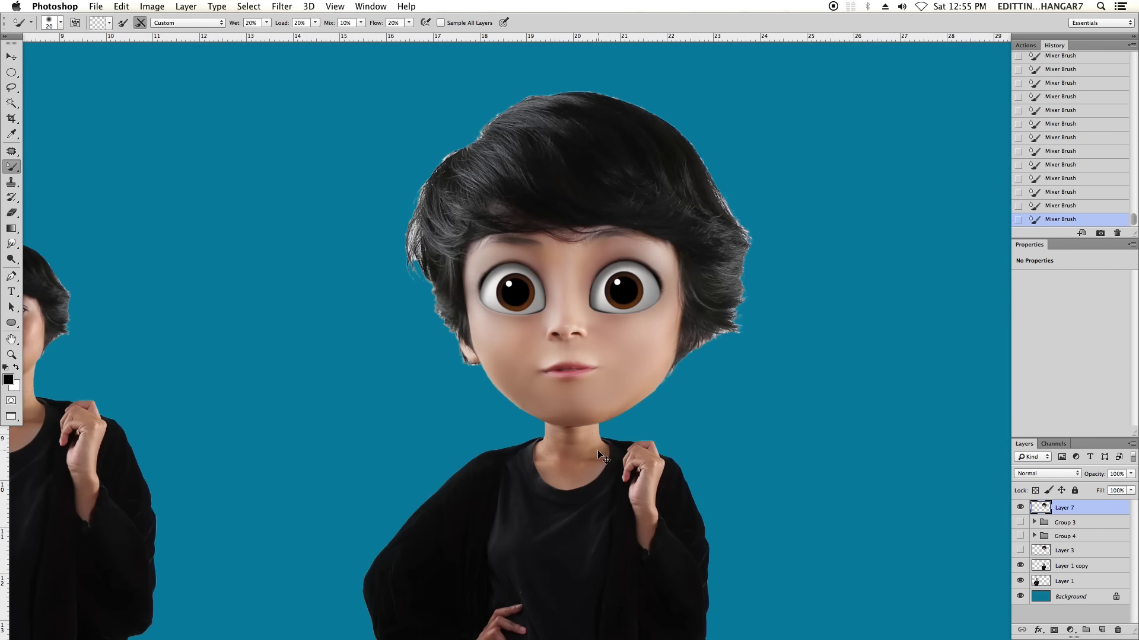
pyautogui.scroll(3, 504, 332)
pyautogui.press('o')
pyautogui.moveTo(1079, 347); pyautogui.dragTo(1079, 338)
pyautogui.hotkey('ctrl', 'alt', 'g')
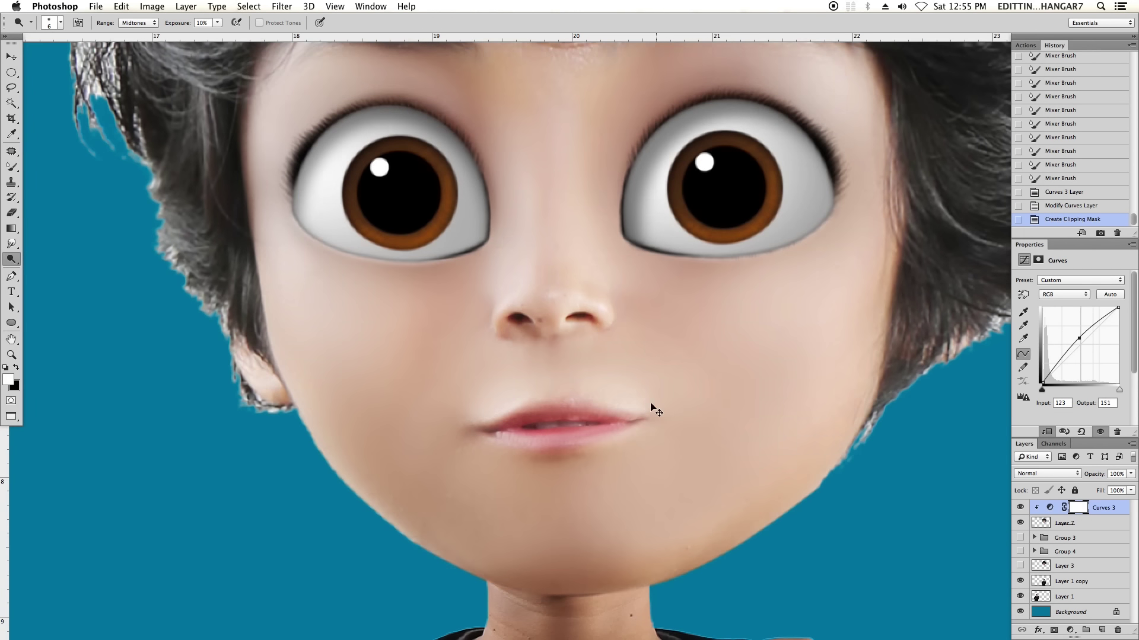
pyautogui.press('x')
pyautogui.hotkey('ctrl', 'BackSpace')
pyautogui.press('b')
pyautogui.moveTo(402, 446); pyautogui.dragTo(397, 424)
pyautogui.moveTo(468, 504); pyautogui.dragTo(564, 593)
pyautogui.press('[')
pyautogui.press('[')
pyautogui.press('[')
pyautogui.moveTo(488, 379); pyautogui.dragTo(648, 376)
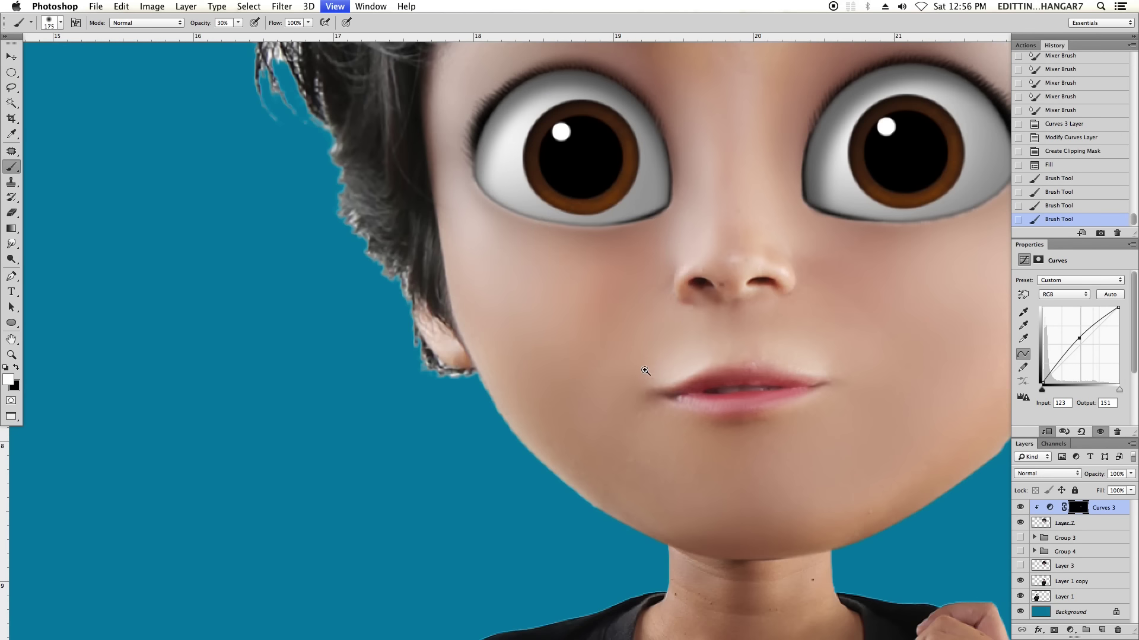
pyautogui.hotkey('ctrl', '-')
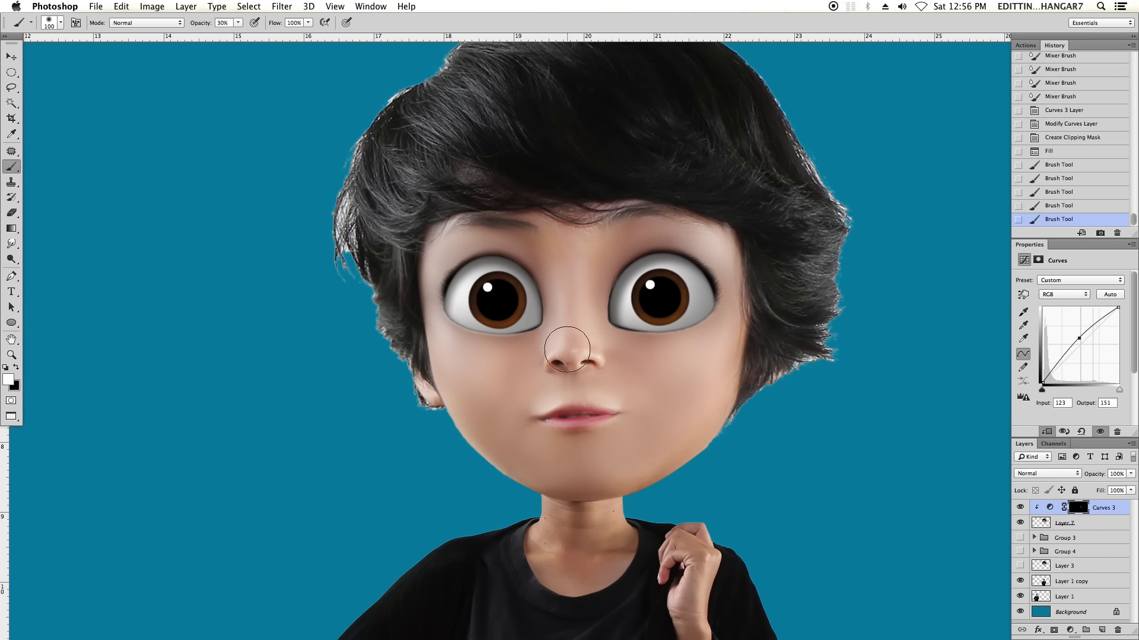
# Merge the Curves into the head layer and Mixer-Brush the cheek and chin skin smooth.
pyautogui.hotkey('ctrl', '+')
pyautogui.hotkey('ctrl', 'e')
pyautogui.hotkey('shift', 'b')
pyautogui.press(']')
pyautogui.moveTo(418, 419)
pyautogui.mouseDown()
pyautogui.moveTo(399, 374)
pyautogui.moveTo(494, 353)
pyautogui.moveTo(438, 369)
pyautogui.mouseUp()
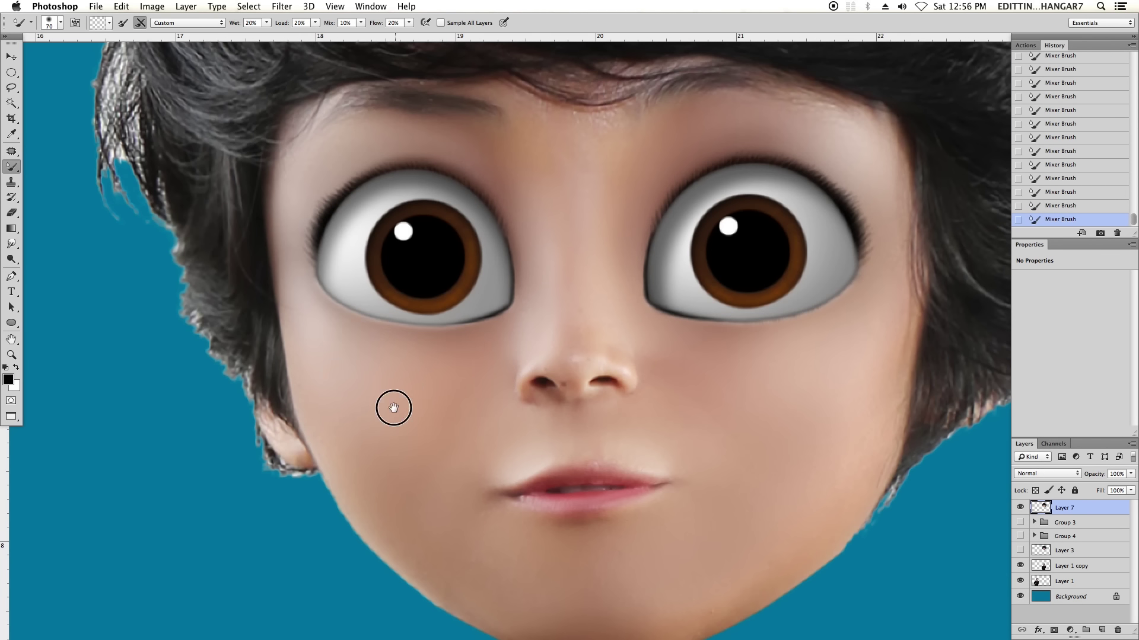
pyautogui.scroll(-5, 394, 407)
pyautogui.press(']')
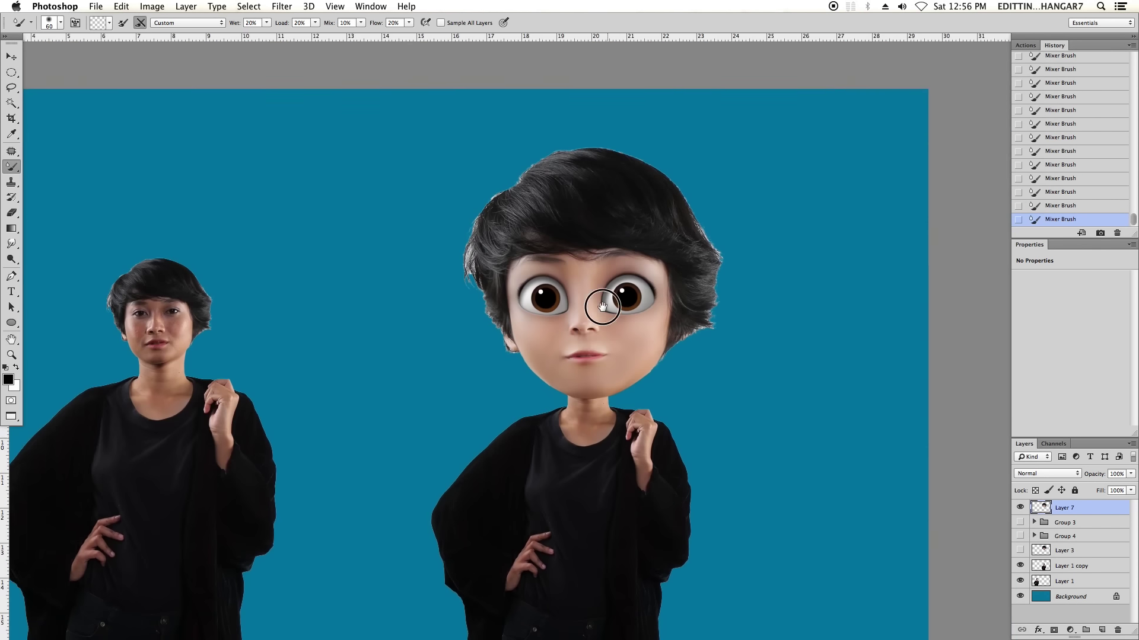
pyautogui.moveTo(561, 467); pyautogui.dragTo(645, 491)
pyautogui.press(']')
pyautogui.scroll(-5, 648, 348)
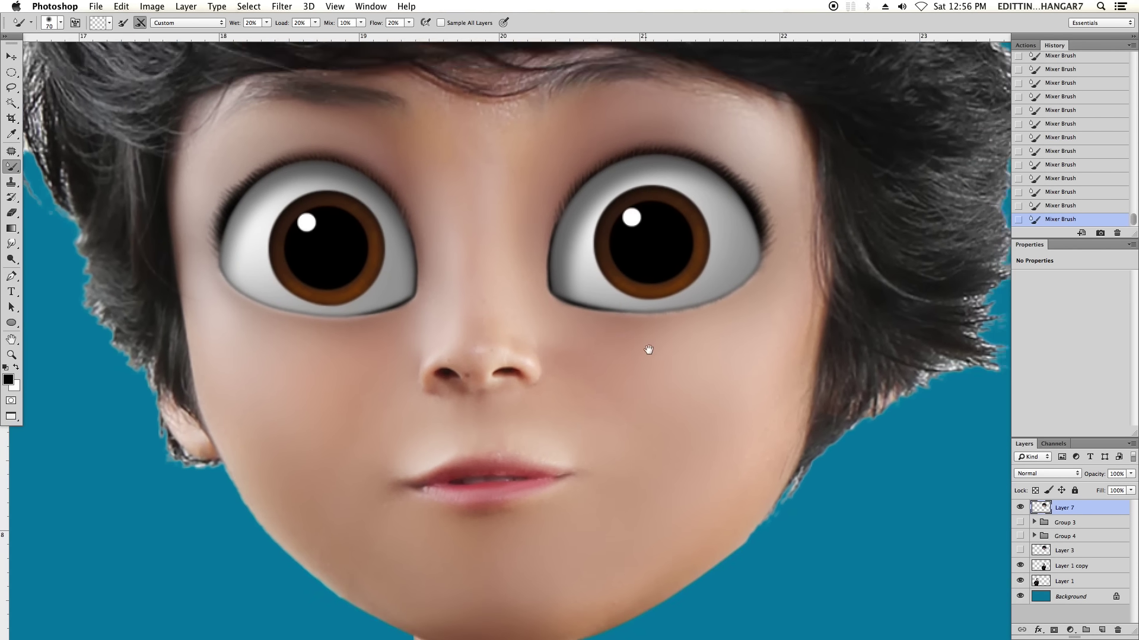
pyautogui.scroll(3, 652, 290)
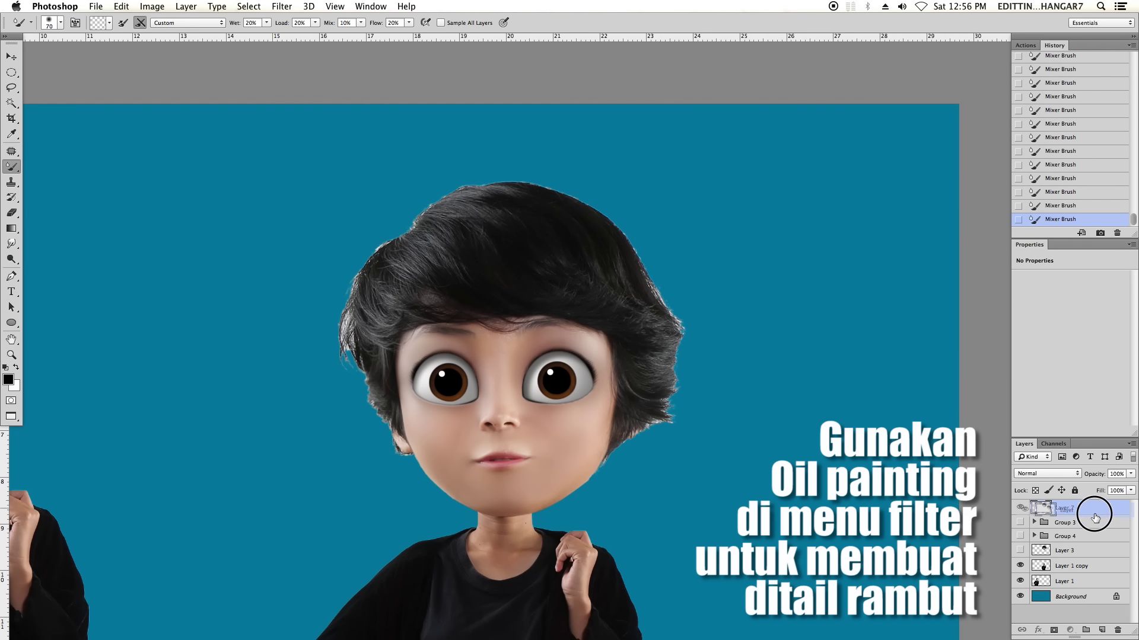
# Duplicate the head layer and preview it in the Oil Paint filter, zoomed on face and hair.
pyautogui.moveTo(1094, 517); pyautogui.dragTo(1102, 630)
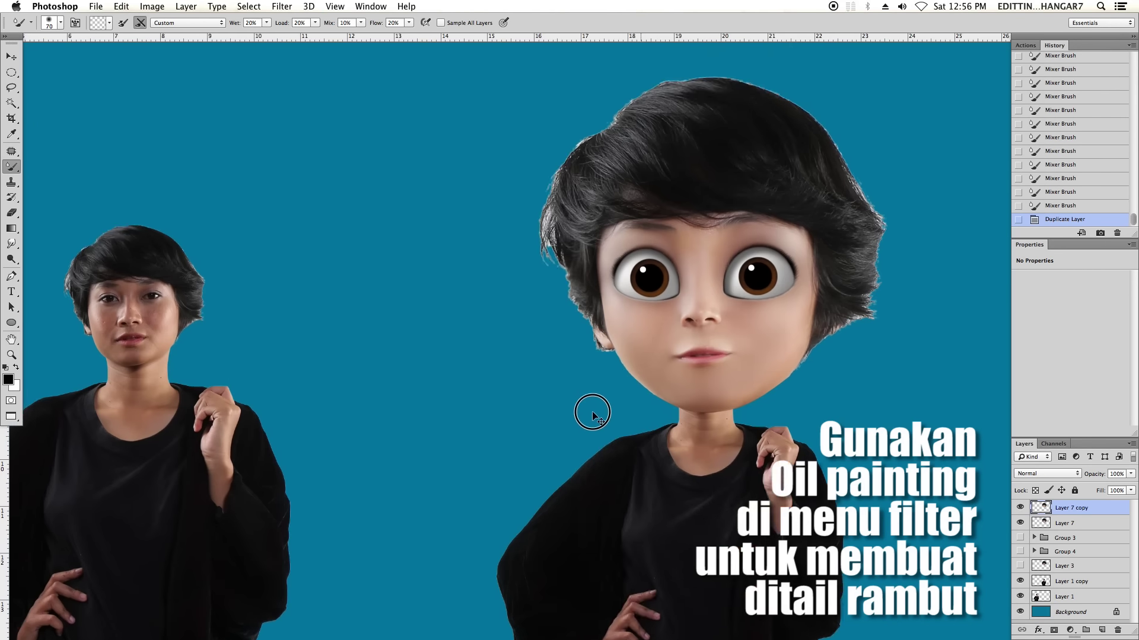
pyautogui.scroll(5, 592, 412)
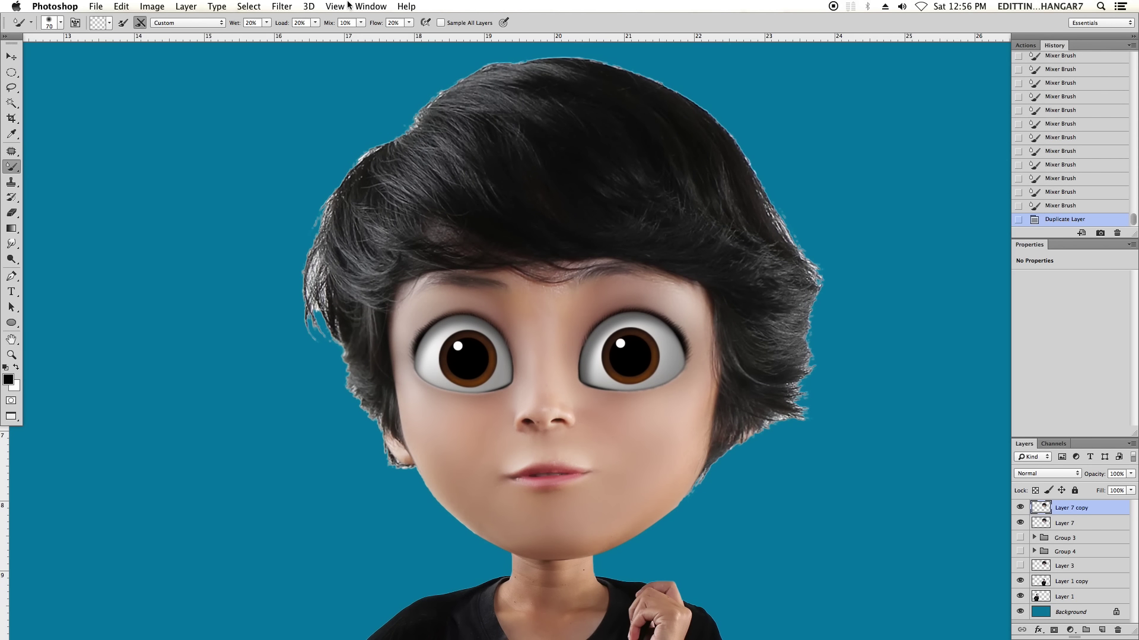
pyautogui.click(288, 7)
pyautogui.click(296, 119)
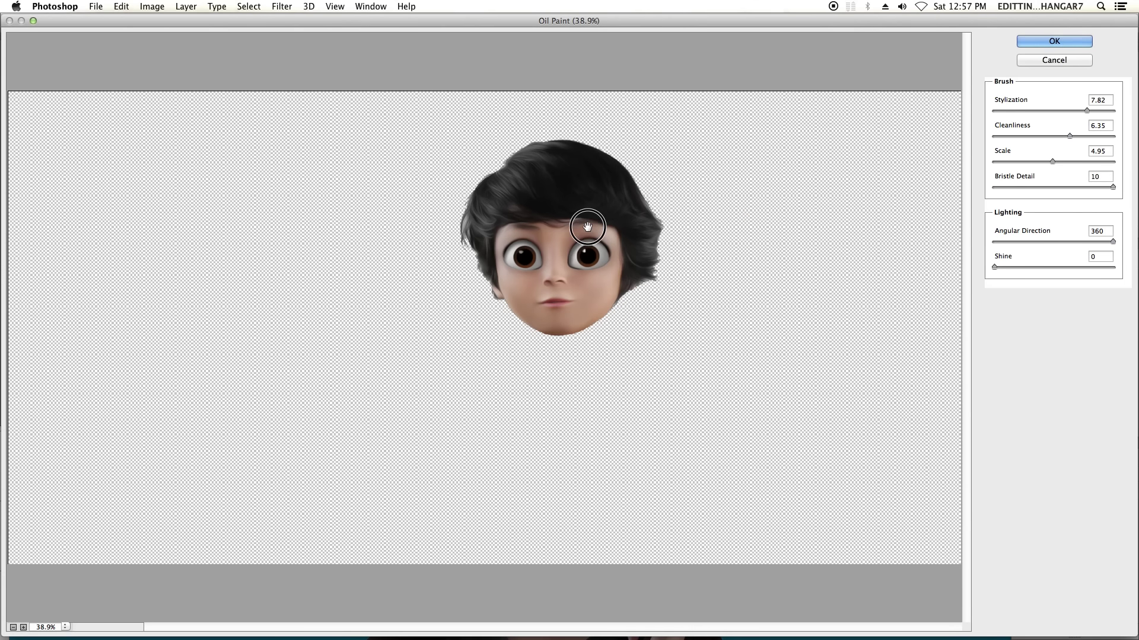
pyautogui.keyDown('super'); pyautogui.click(587, 228); pyautogui.keyUp('super')
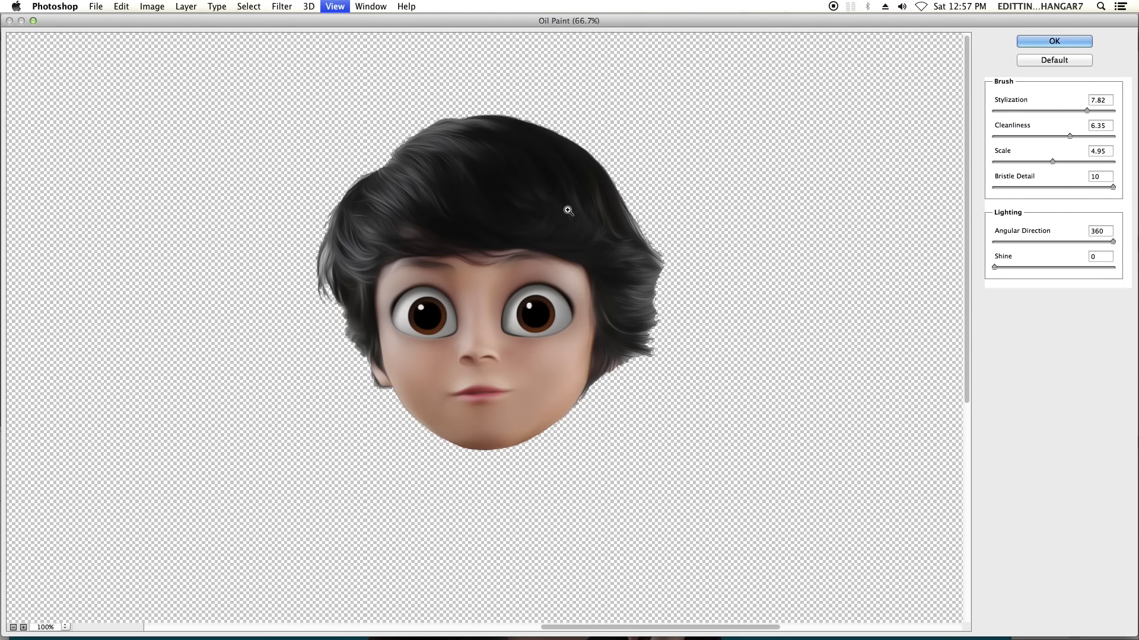
pyautogui.keyDown('super'); pyautogui.click(552, 197); pyautogui.keyUp('super')
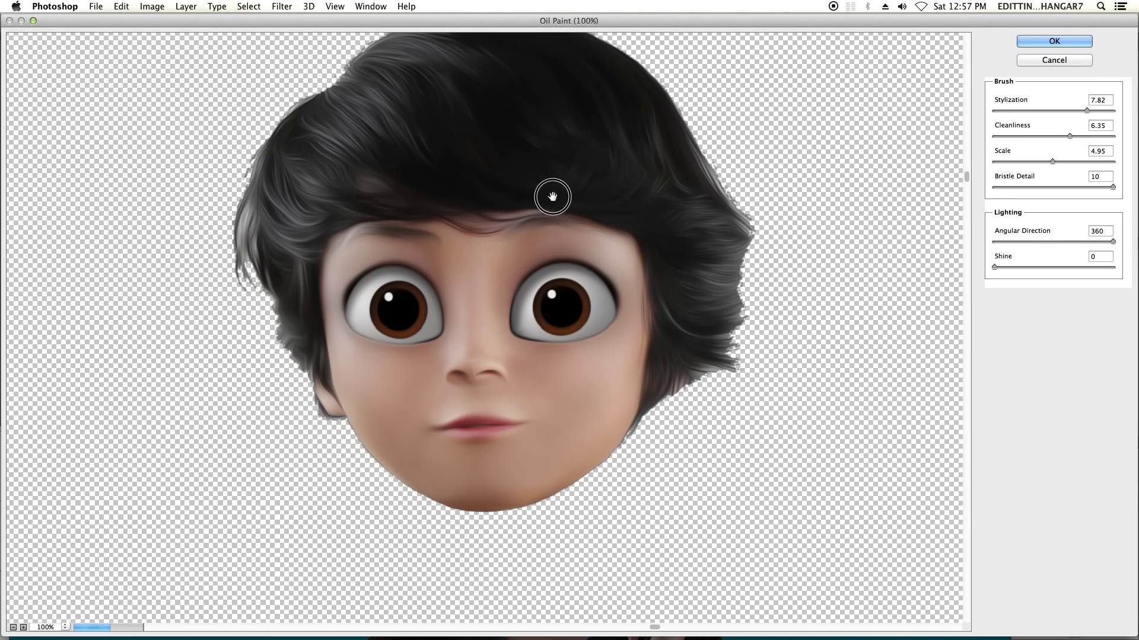
pyautogui.keyDown('super'); pyautogui.click(499, 241); pyautogui.keyUp('super')
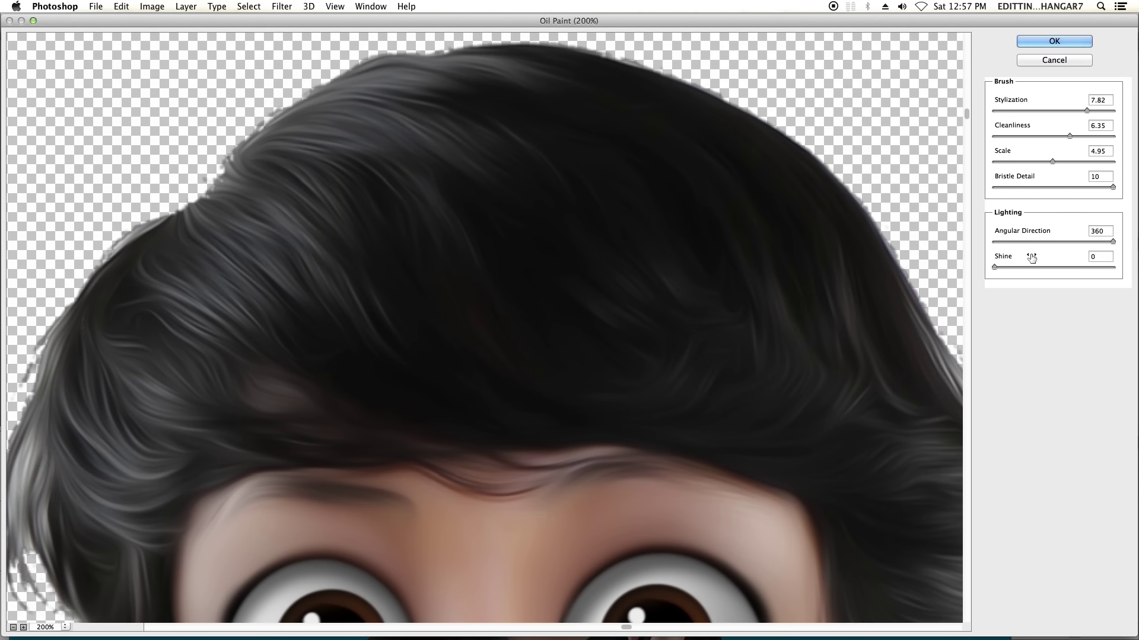
pyautogui.press('super+minus')
# Tune Oil Paint Shine, Scale (about 5.68), Bristle Detail and lighting angle, then apply.
pyautogui.moveTo(1002, 268); pyautogui.dragTo(1016, 268)
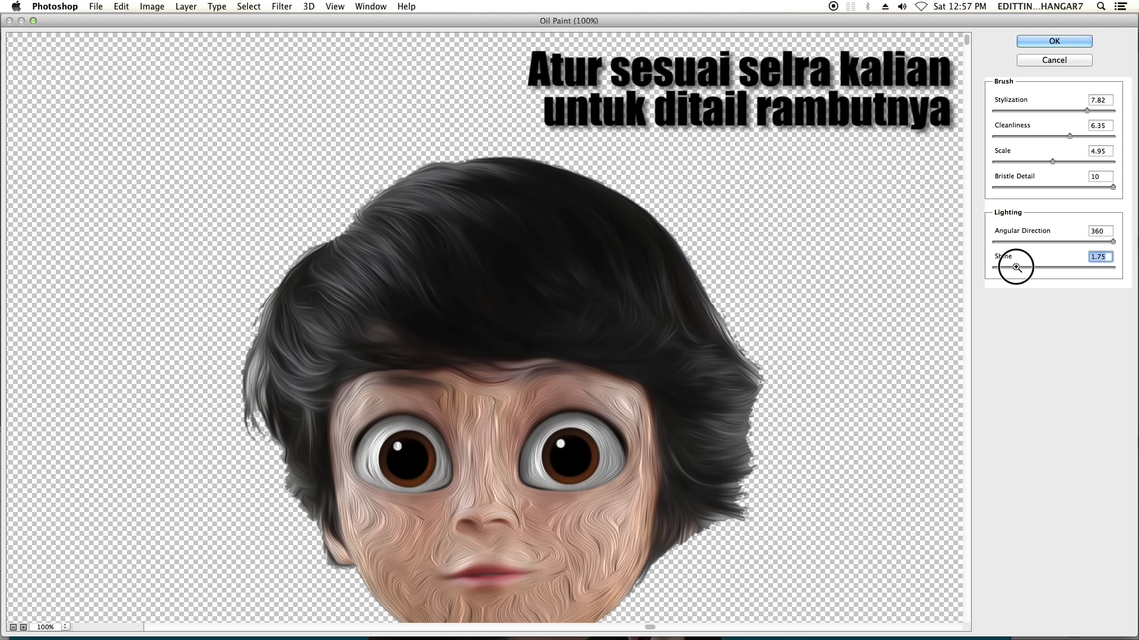
pyautogui.moveTo(1101, 243)
pyautogui.mouseDown()
pyautogui.moveTo(1072, 239)
pyautogui.moveTo(1081, 241)
pyautogui.mouseUp()
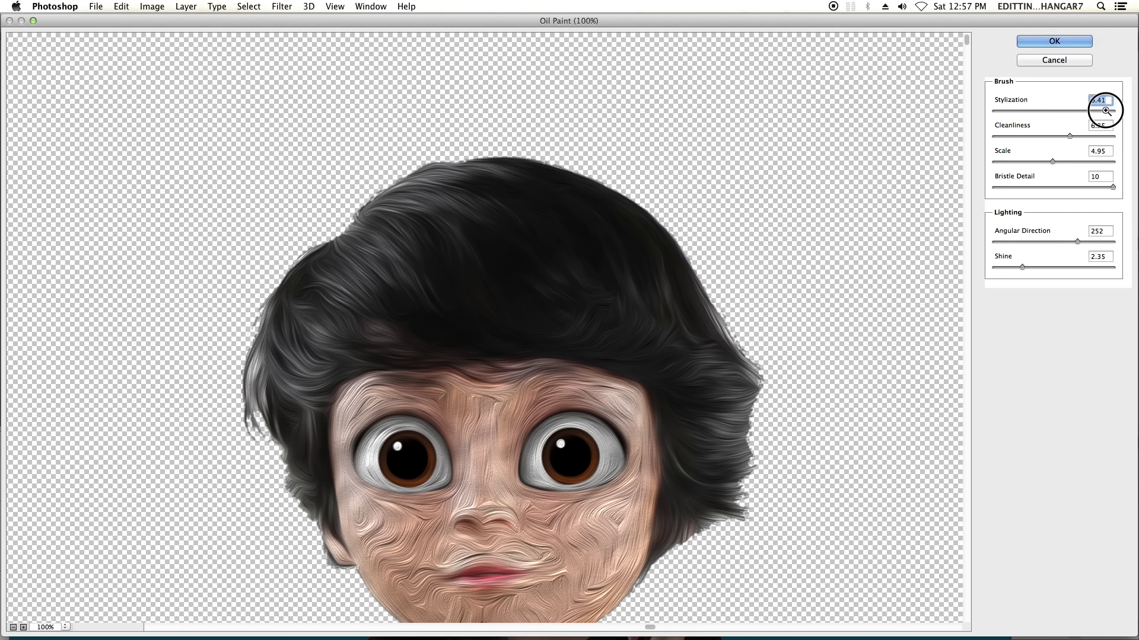
pyautogui.moveTo(1104, 187)
pyautogui.mouseDown()
pyautogui.moveTo(1033, 183)
pyautogui.moveTo(1110, 187)
pyautogui.mouseUp()
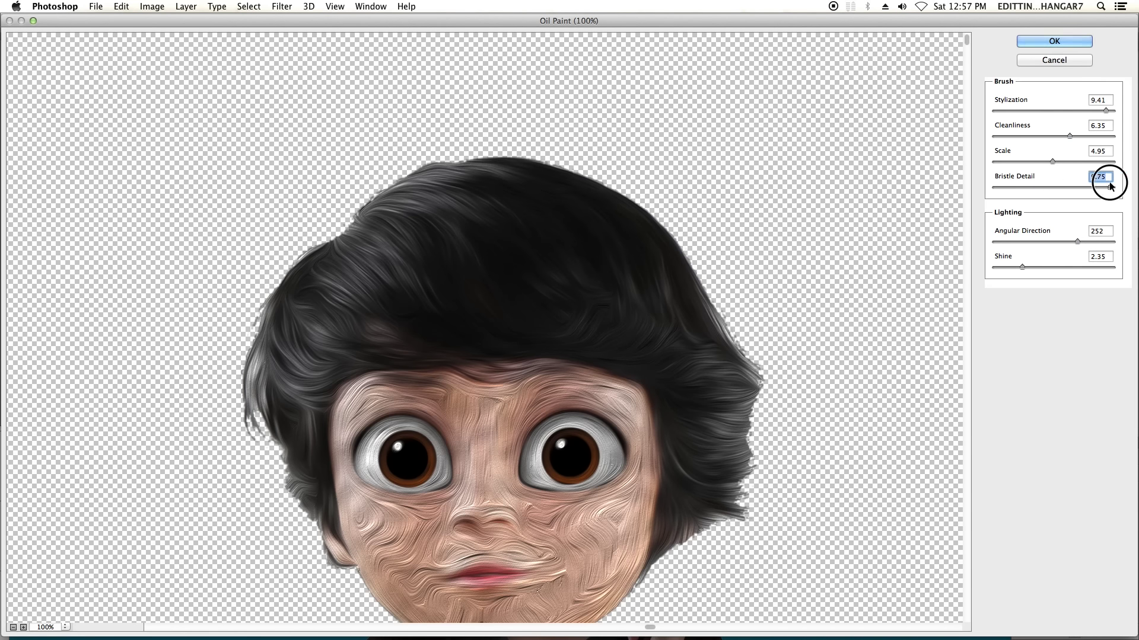
pyautogui.moveTo(1053, 161)
pyautogui.mouseDown()
pyautogui.moveTo(1012, 159)
pyautogui.moveTo(1074, 160)
pyautogui.moveTo(1024, 161)
pyautogui.mouseUp()
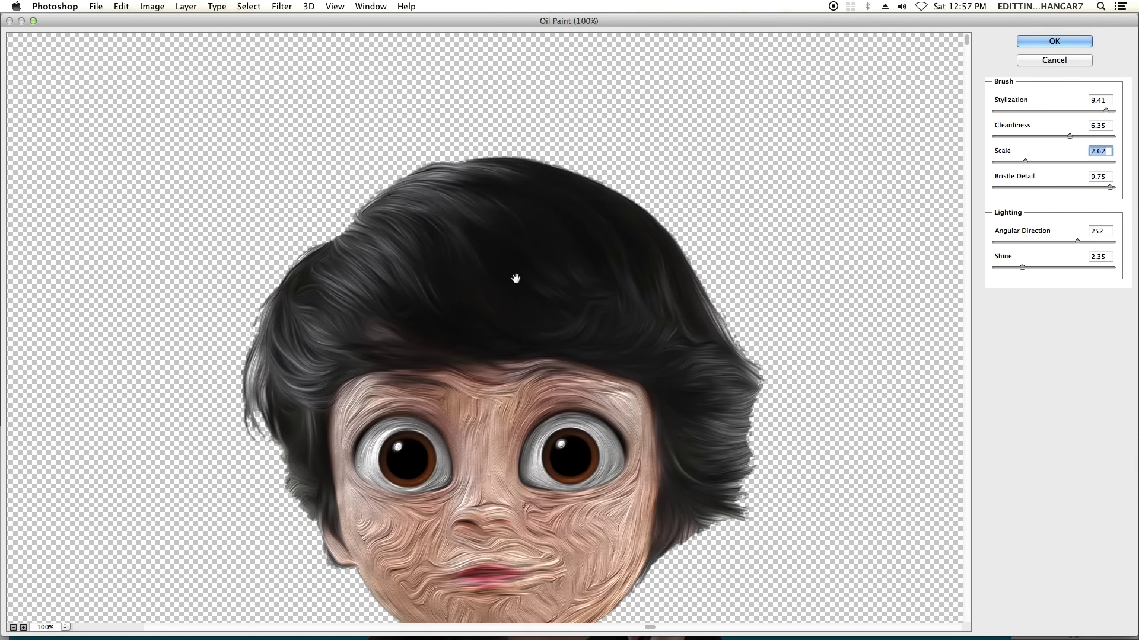
pyautogui.press('super+plus')
pyautogui.moveTo(1076, 241)
pyautogui.mouseDown()
pyautogui.moveTo(1094, 240)
pyautogui.moveTo(1065, 241)
pyautogui.moveTo(1041, 266)
pyautogui.mouseUp()
pyautogui.press('super+minus')
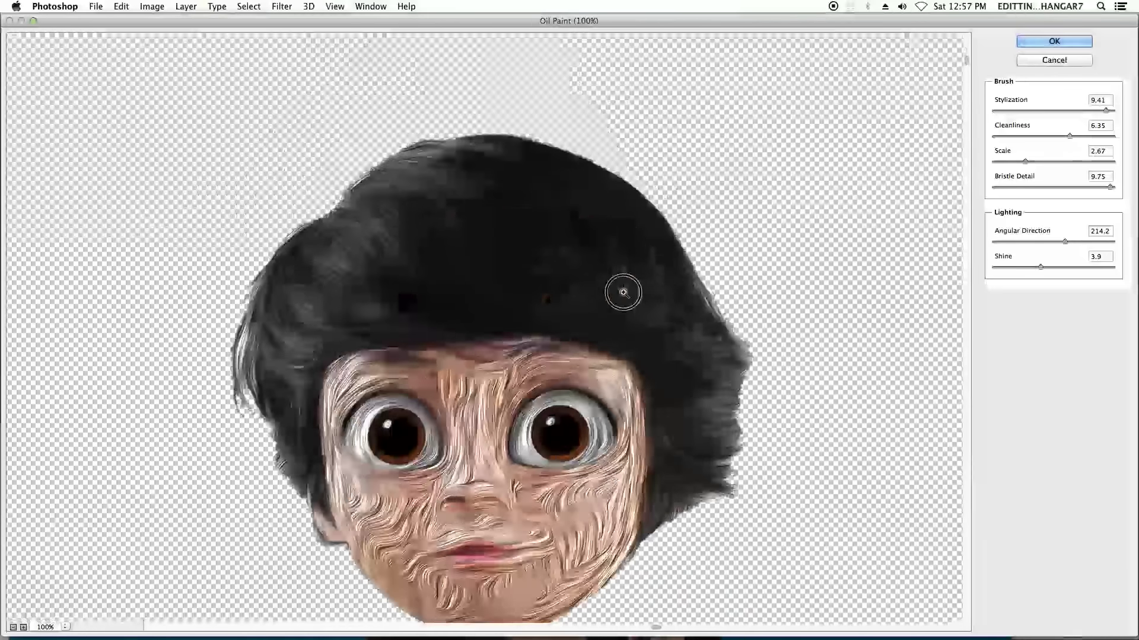
pyautogui.moveTo(1105, 110)
pyautogui.mouseDown()
pyautogui.moveTo(1096, 110)
pyautogui.moveTo(1131, 113)
pyautogui.moveTo(1100, 136)
pyautogui.mouseUp()
pyautogui.press('super+plus')
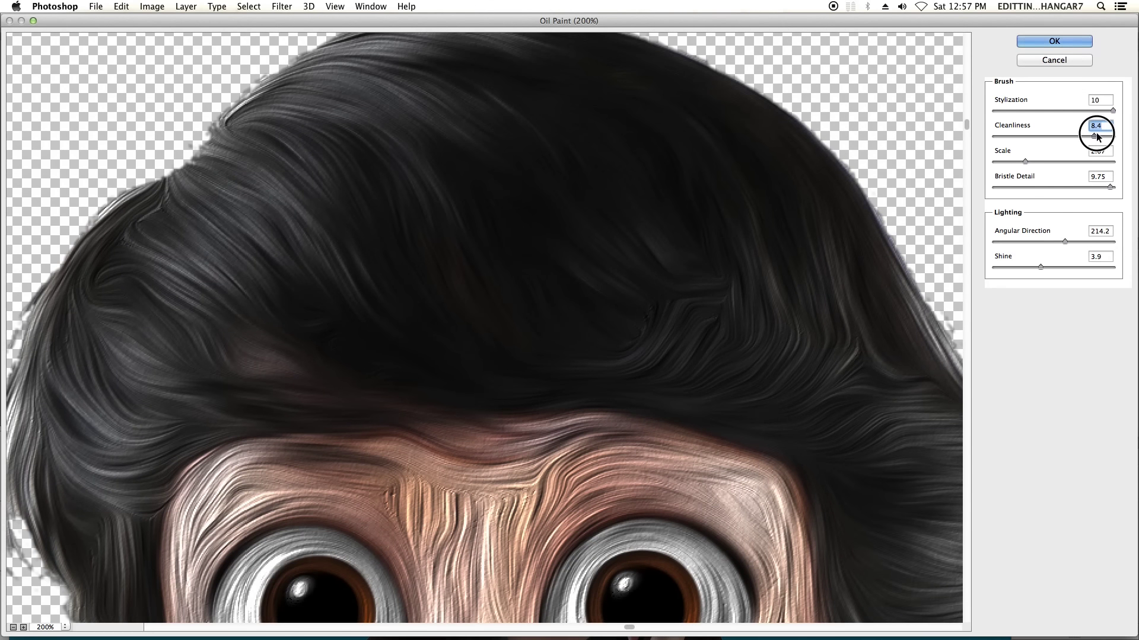
pyautogui.press('super+minus')
pyautogui.press('super+minus')
# Apply the Oil Paint filter, clip the painted copy to the layer below, and add a layer mask.
pyautogui.press('Return')
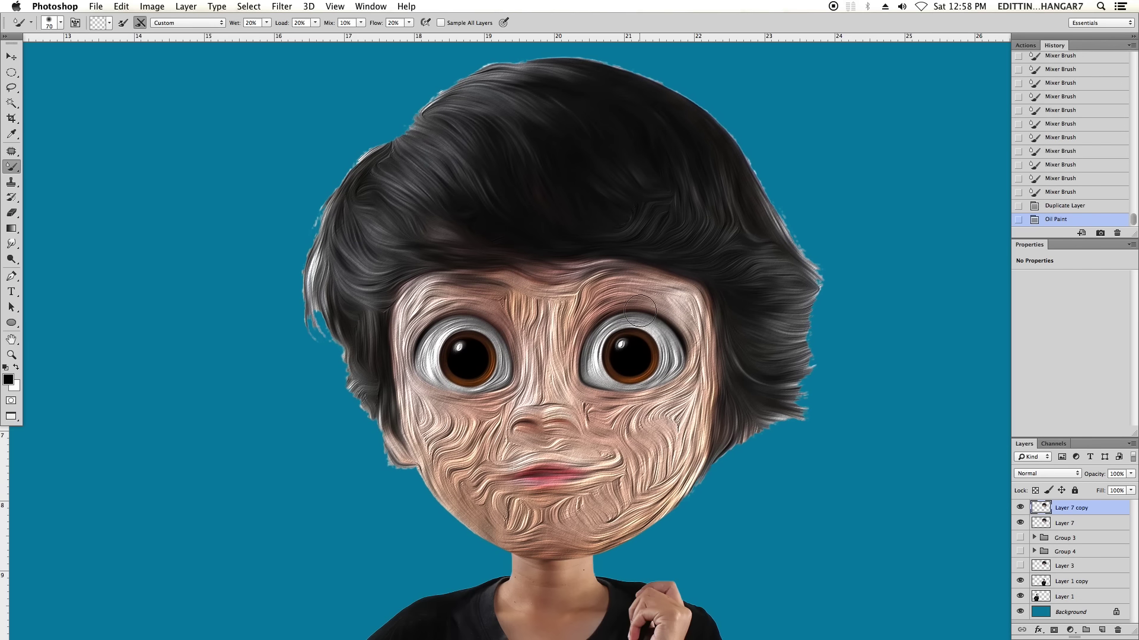
pyautogui.press('super+alt+g')
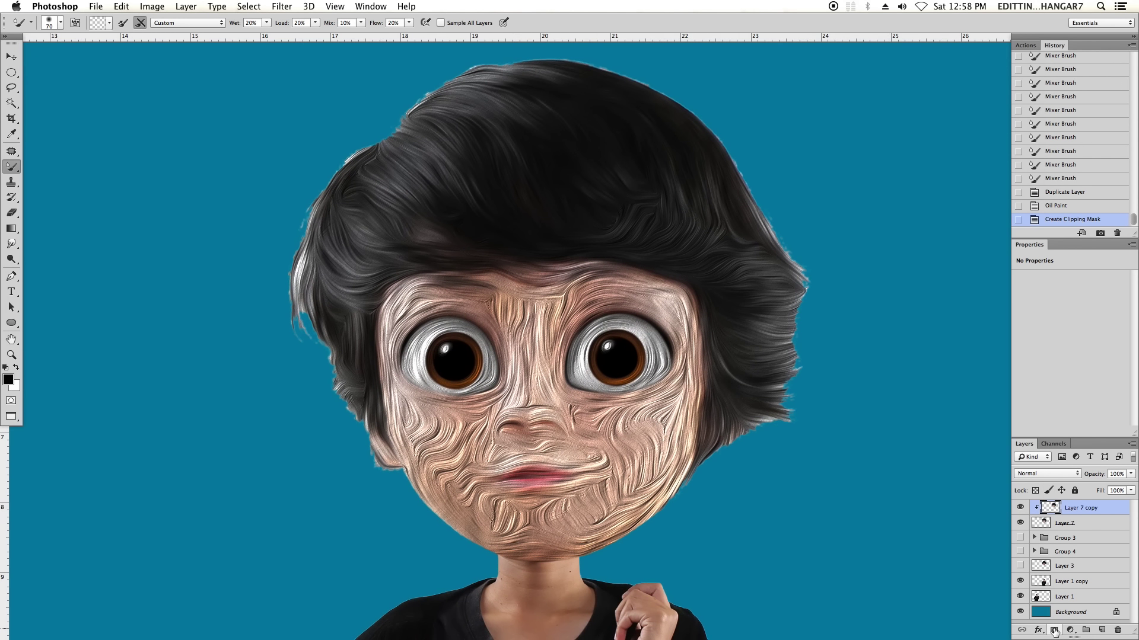
pyautogui.click(1054, 630)
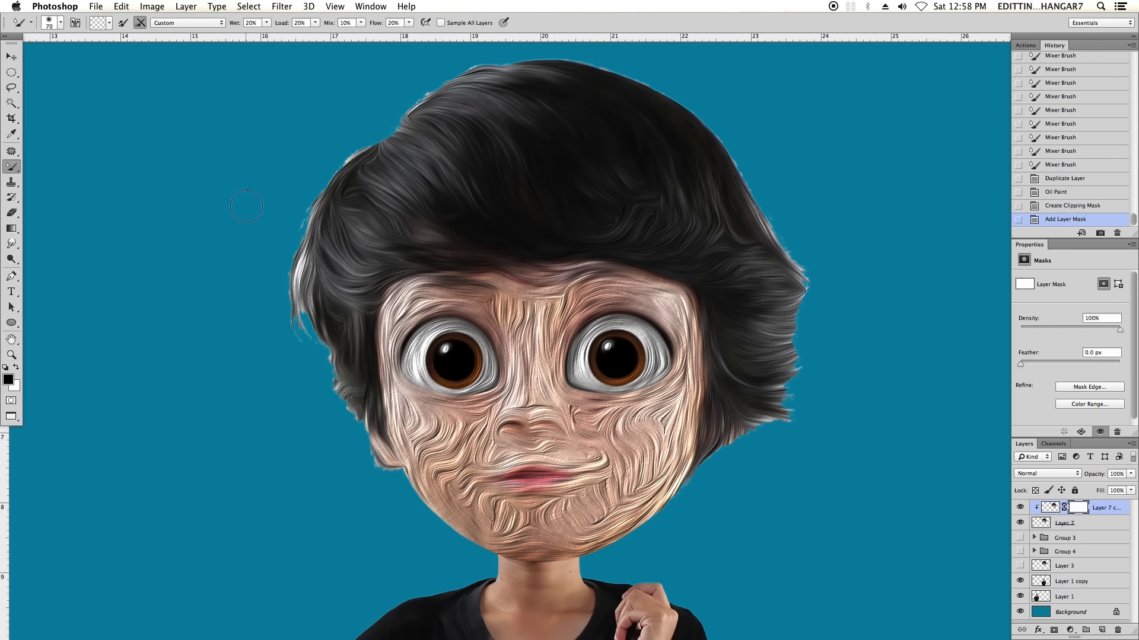
pyautogui.hotkey('shift', 'b')
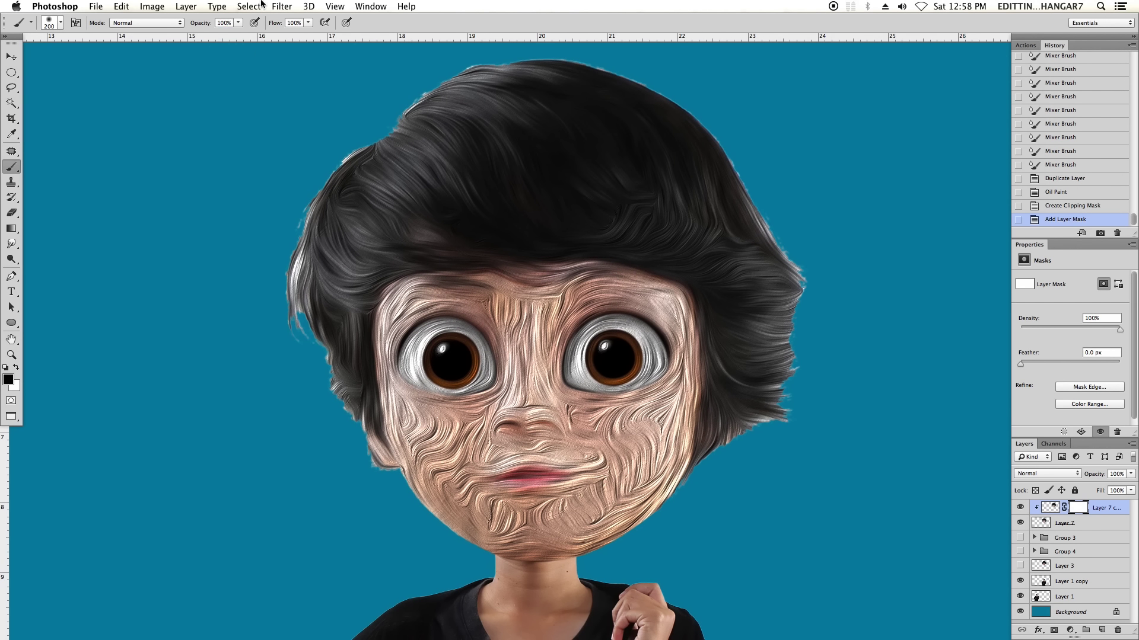
pyautogui.scroll(-2, 343, 242)
pyautogui.press('[')
pyautogui.press('[')
pyautogui.press('[')
pyautogui.press('[')
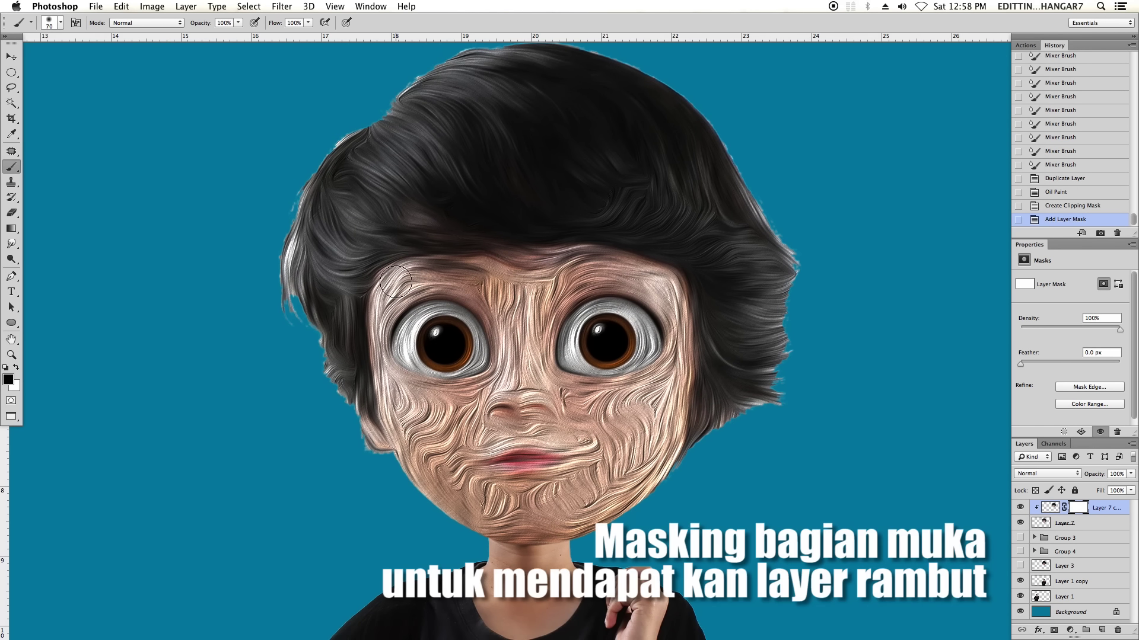
pyautogui.hotkey('ctrl', '+')
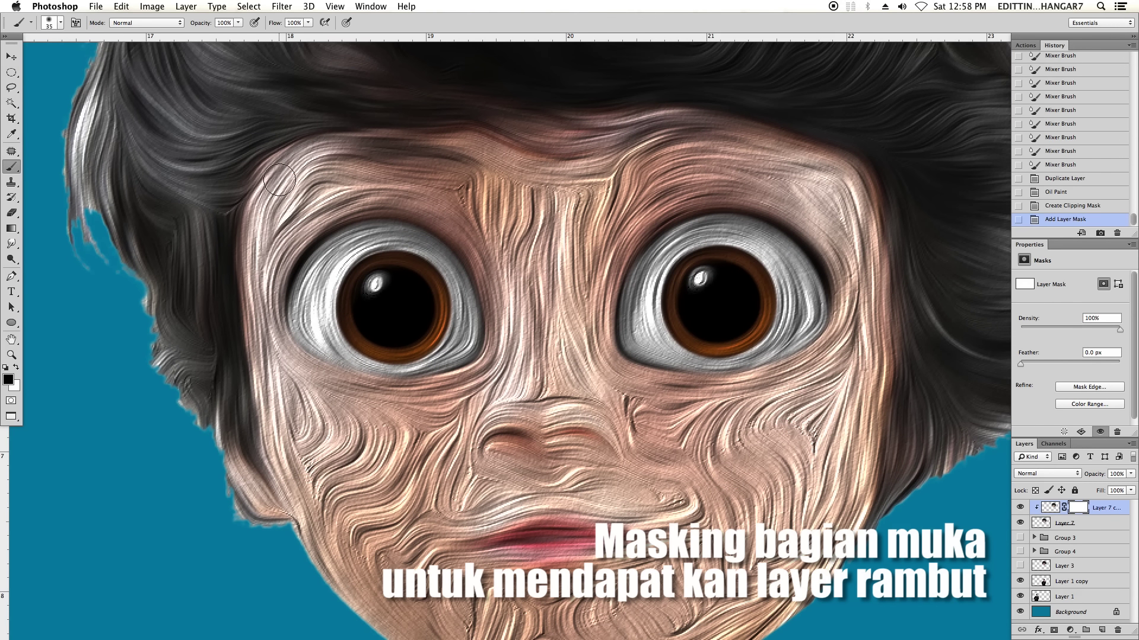
# Mask the oil texture off the temple, forehead, right cheek and around both eyes.
pyautogui.moveTo(274, 185)
pyautogui.mouseDown()
pyautogui.moveTo(255, 216)
pyautogui.moveTo(326, 158)
pyautogui.moveTo(404, 150)
pyautogui.moveTo(575, 183)
pyautogui.mouseUp()
pyautogui.moveTo(462, 168)
pyautogui.mouseDown()
pyautogui.moveTo(578, 178)
pyautogui.moveTo(403, 196)
pyautogui.moveTo(552, 203)
pyautogui.moveTo(658, 178)
pyautogui.moveTo(737, 208)
pyautogui.mouseUp()
pyautogui.press('[')
pyautogui.scroll(-3, 737, 208)
pyautogui.scroll(-3, 762, 273)
pyautogui.press(']')
pyautogui.moveTo(762, 273); pyautogui.dragTo(670, 514)
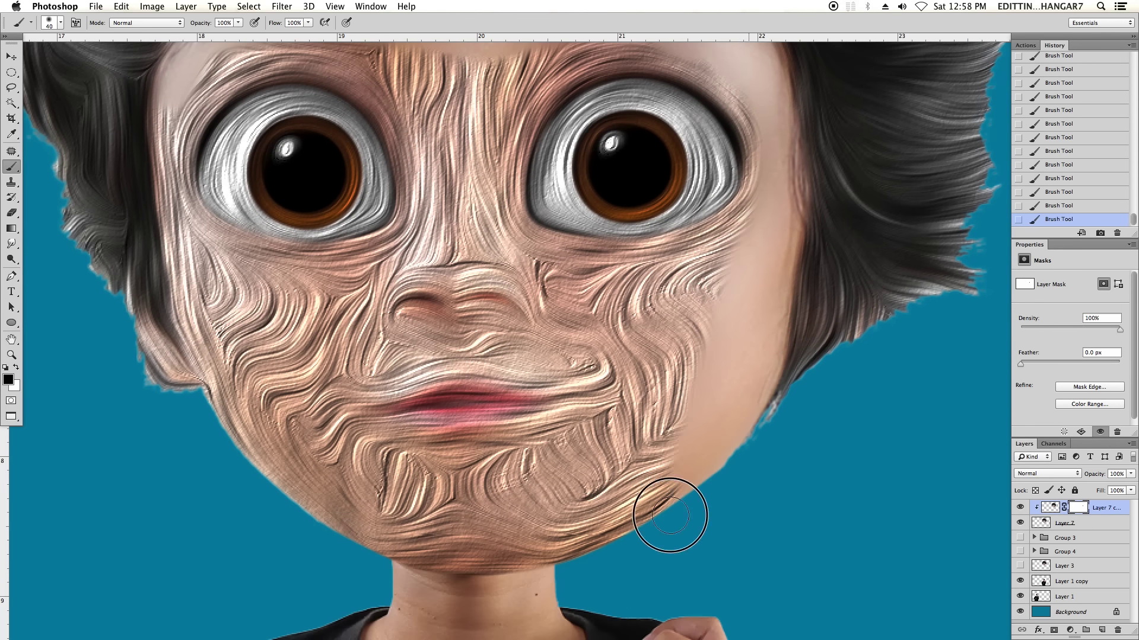
pyautogui.hotkey('ctrl', '-')
pyautogui.press(']')
pyautogui.press(']')
pyautogui.press(']')
pyautogui.moveTo(671, 285)
pyautogui.mouseDown()
pyautogui.moveTo(589, 241)
pyautogui.moveTo(433, 242)
pyautogui.moveTo(368, 308)
pyautogui.moveTo(515, 280)
pyautogui.mouseUp()
# Mask the remaining facial texture, including the nose and mouth.
pyautogui.hotkey('ctrl', '+')
pyautogui.press('[')
pyautogui.press('[')
pyautogui.press('[')
pyautogui.press('super+minus')
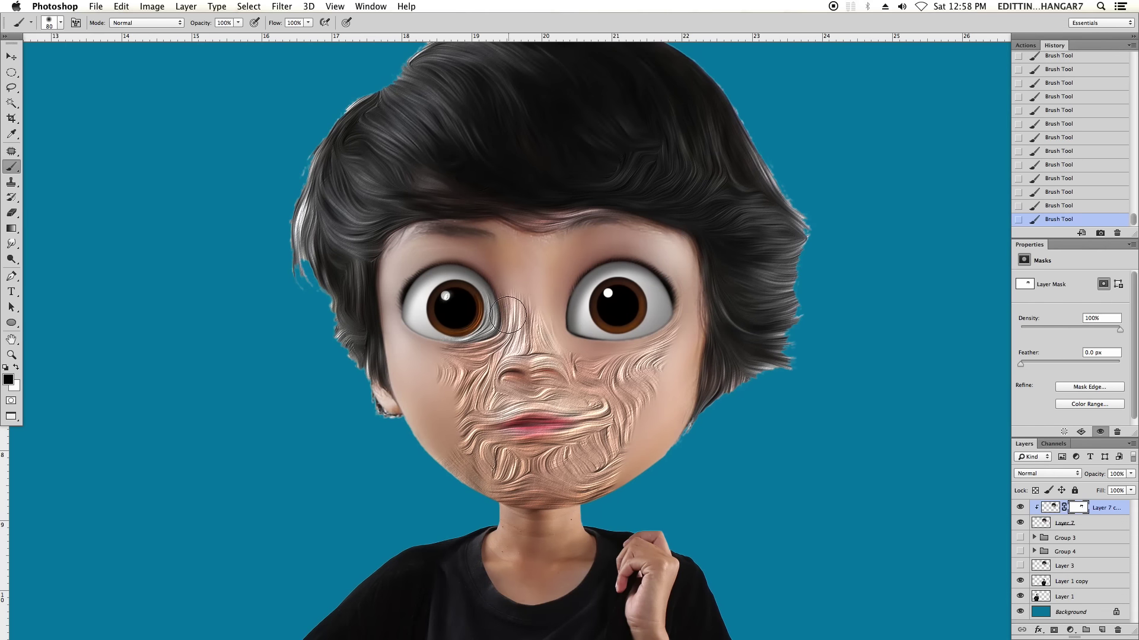
pyautogui.moveTo(474, 320)
pyautogui.mouseDown()
pyautogui.moveTo(432, 437)
pyautogui.moveTo(590, 458)
pyautogui.moveTo(624, 350)
pyautogui.moveTo(570, 379)
pyautogui.mouseUp()
pyautogui.press(']')
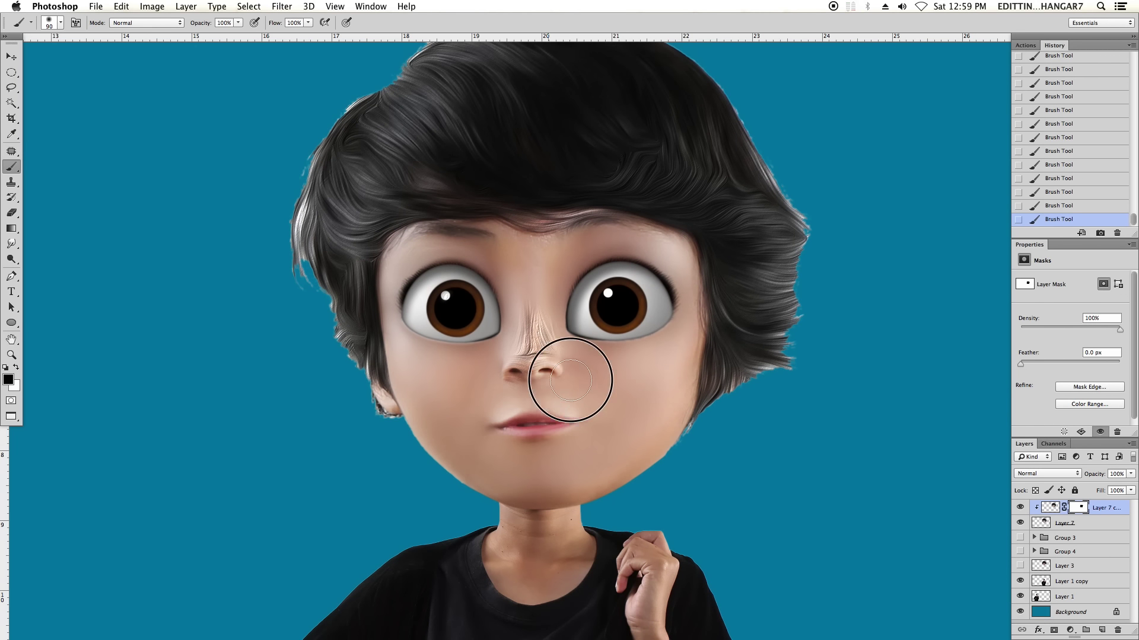
pyautogui.press('super+equal')
pyautogui.press('[')
pyautogui.press('[')
pyautogui.press('[')
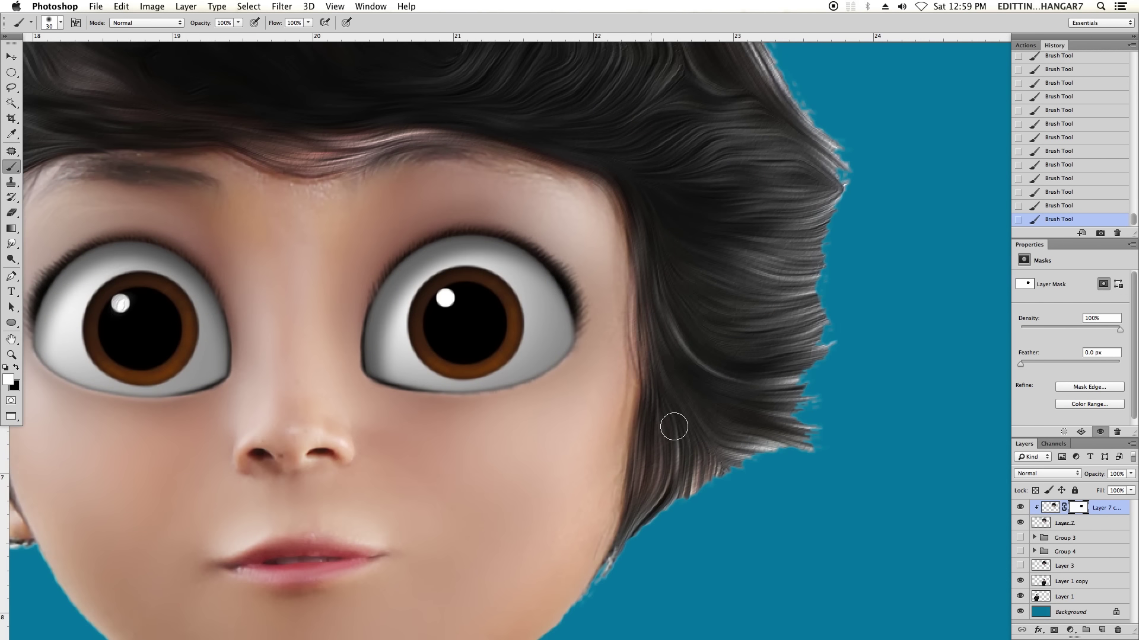
pyautogui.press('super+minus')
pyautogui.press('super+minus')
pyautogui.press(']')
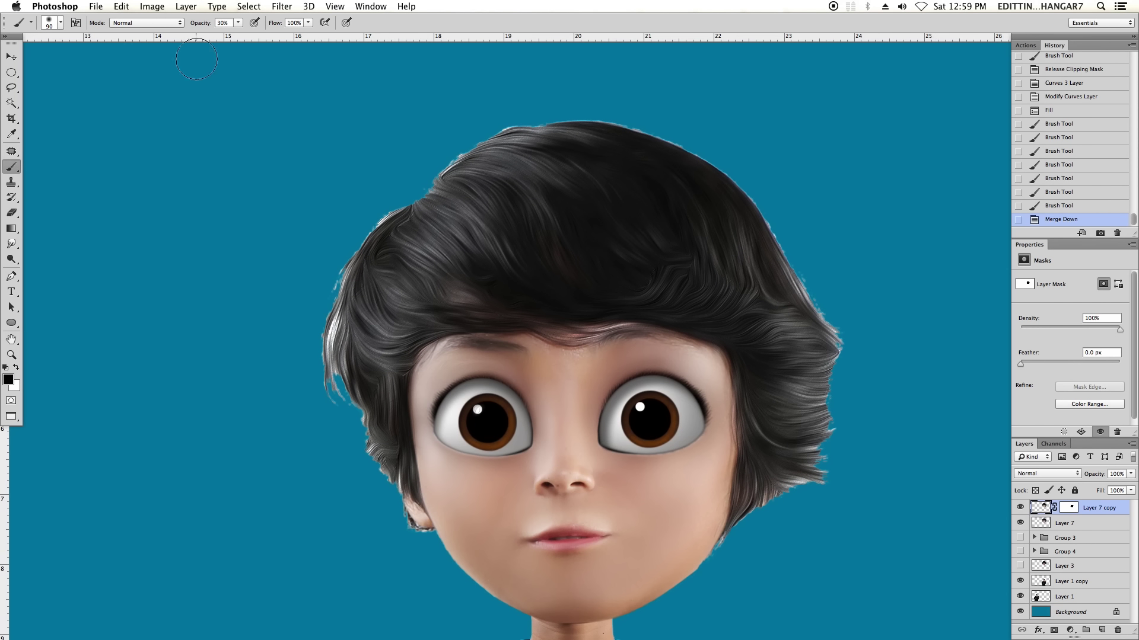
# Load the hair layer's outline as a selection and pick a bristle Mixer Brush preset.
pyautogui.keyDown('super'); pyautogui.click(1032, 510); pyautogui.keyUp('super')
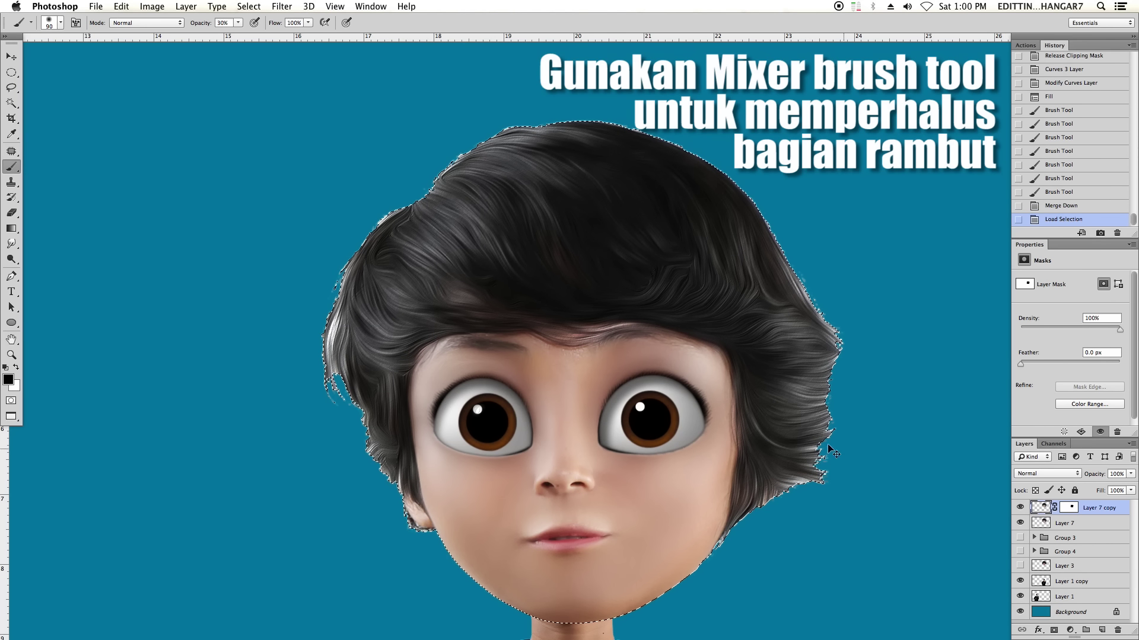
pyautogui.press('super+plus')
pyautogui.press('super+minus')
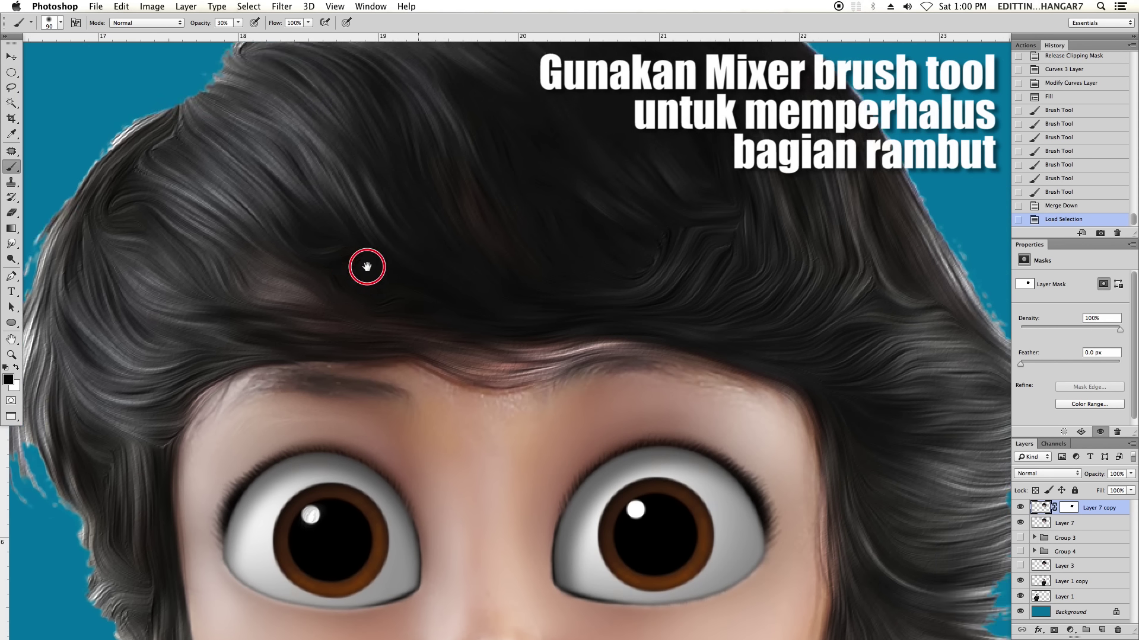
pyautogui.press('super+minus')
pyautogui.press('super+minus')
pyautogui.hotkey('shift', 'b')
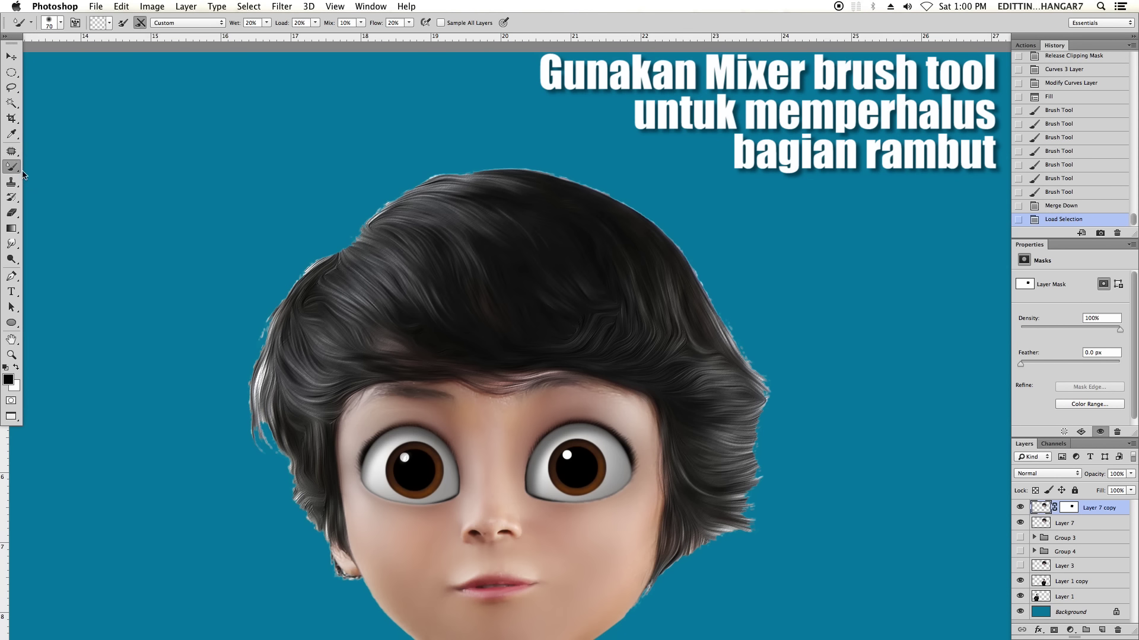
pyautogui.click(61, 24)
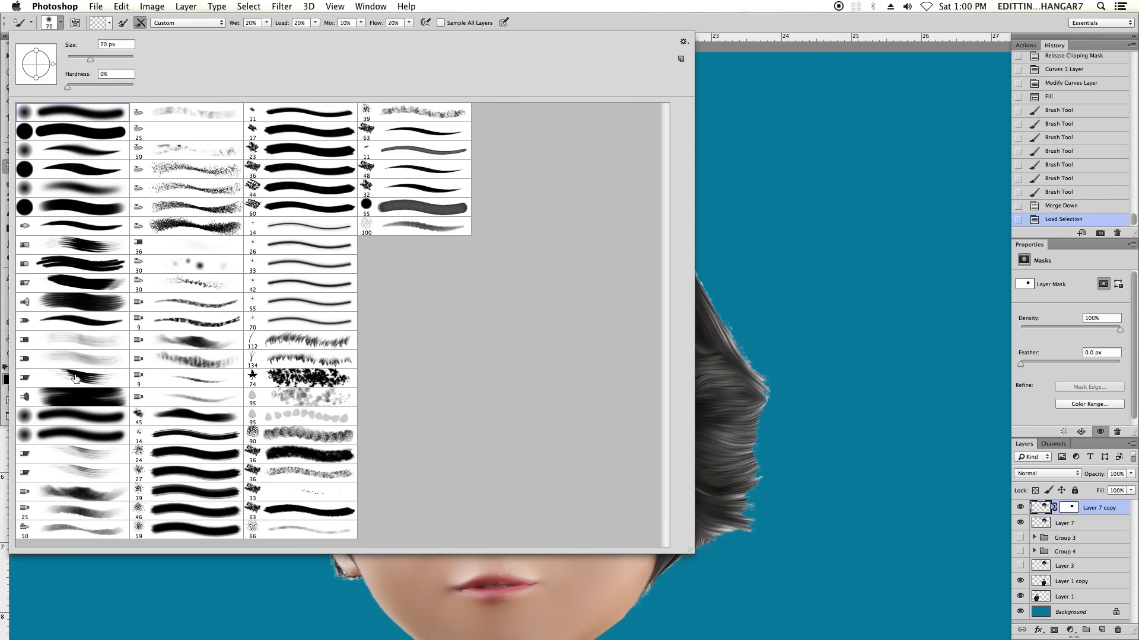
pyautogui.click(811, 274)
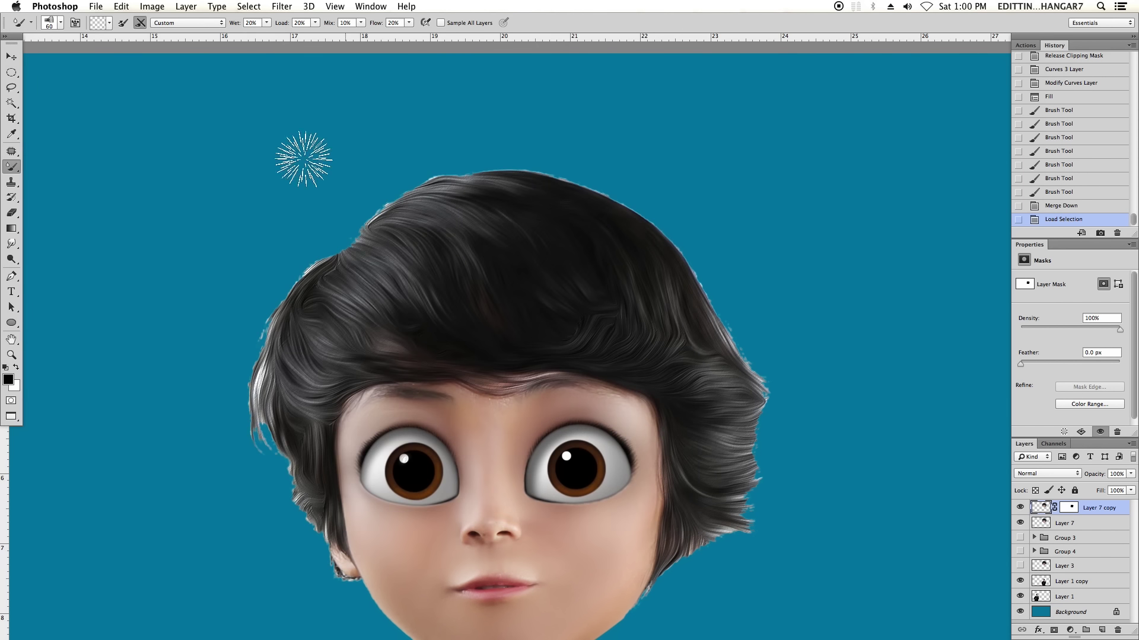
# Blend the hair strands at the top, parting, crown, right side and above the right temple.
pyautogui.press('super+plus')
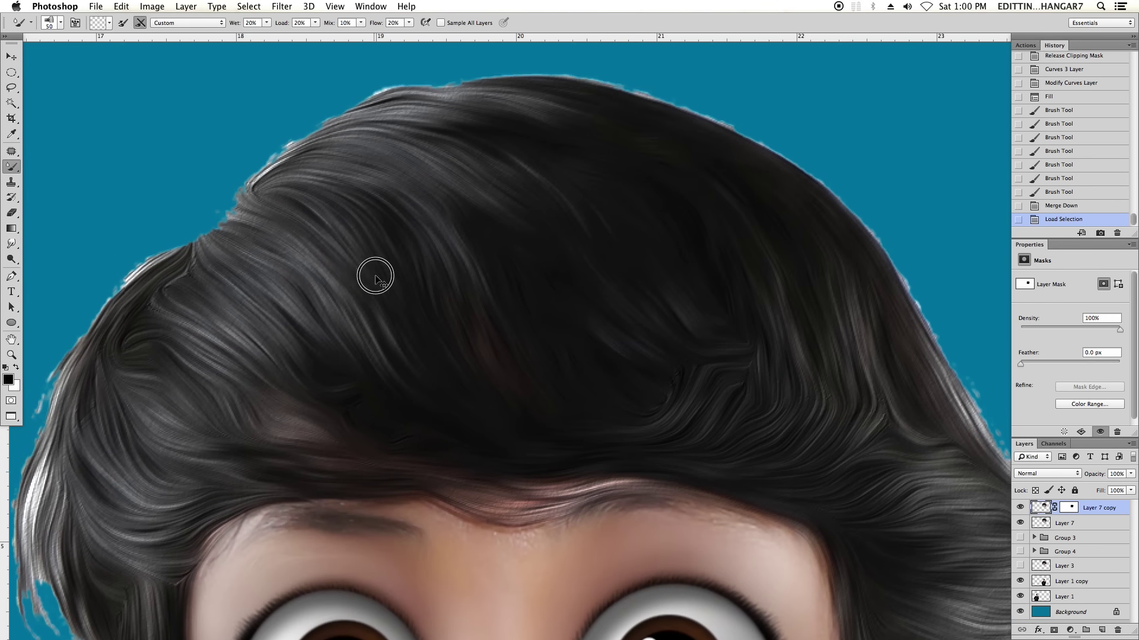
pyautogui.scroll(3, 374, 272)
pyautogui.press('[')
pyautogui.press('[')
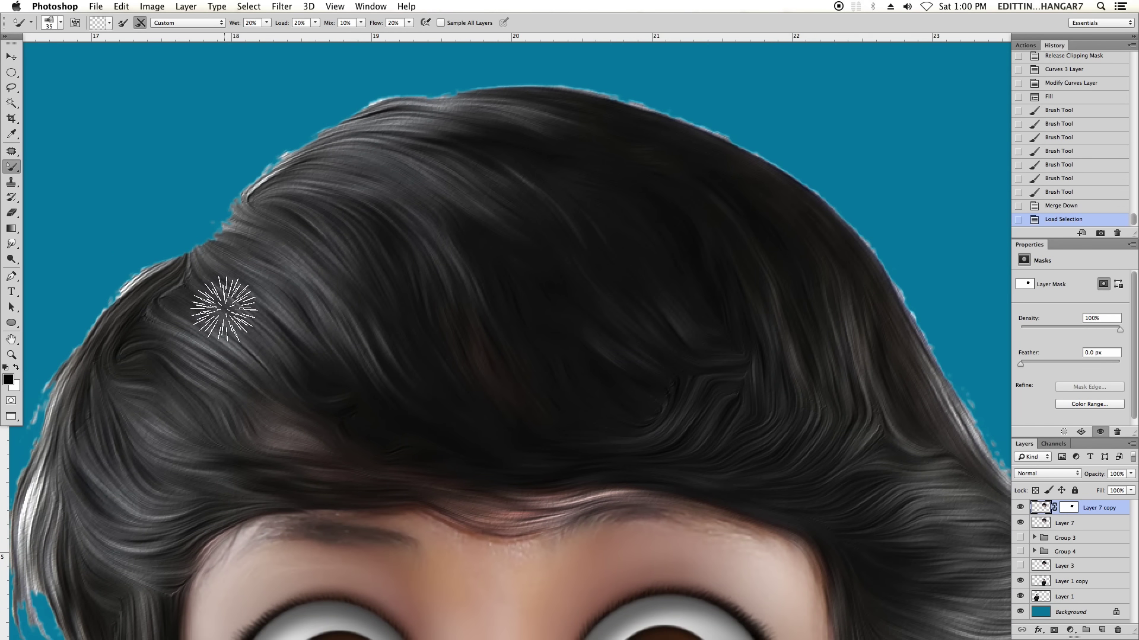
pyautogui.moveTo(224, 309)
pyautogui.mouseDown()
pyautogui.moveTo(313, 412)
pyautogui.moveTo(356, 427)
pyautogui.mouseUp()
pyautogui.press(']')
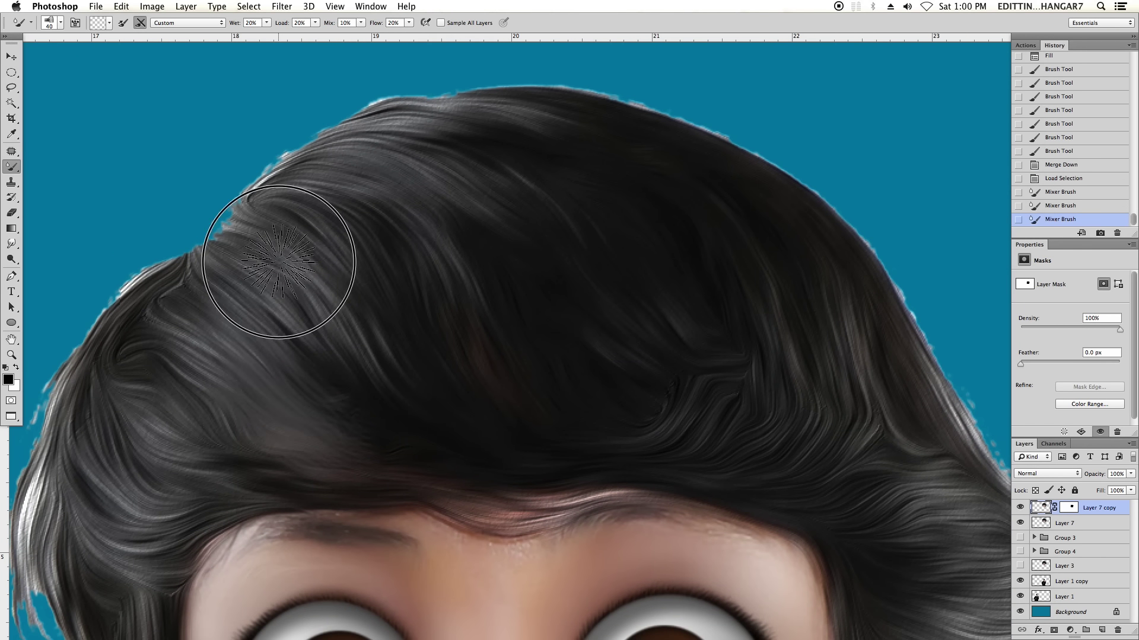
pyautogui.moveTo(279, 261)
pyautogui.mouseDown()
pyautogui.moveTo(344, 284)
pyautogui.moveTo(376, 274)
pyautogui.moveTo(553, 345)
pyautogui.mouseUp()
pyautogui.press('[')
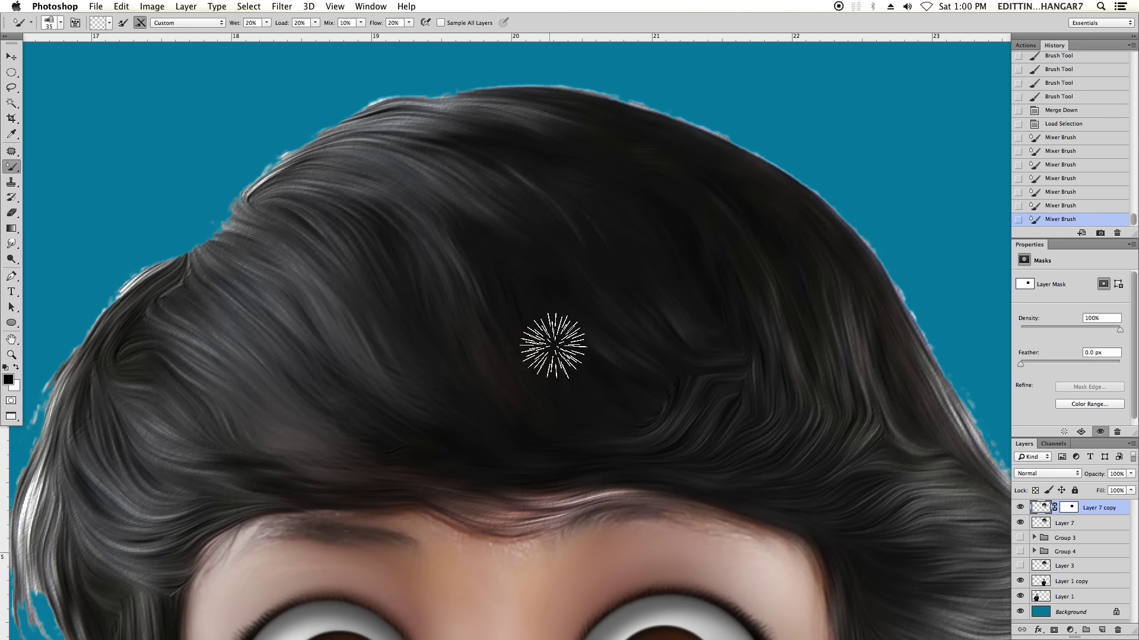
pyautogui.moveTo(368, 199)
pyautogui.mouseDown()
pyautogui.moveTo(394, 241)
pyautogui.moveTo(451, 255)
pyautogui.mouseUp()
pyautogui.moveTo(450, 255); pyautogui.dragTo(529, 269)
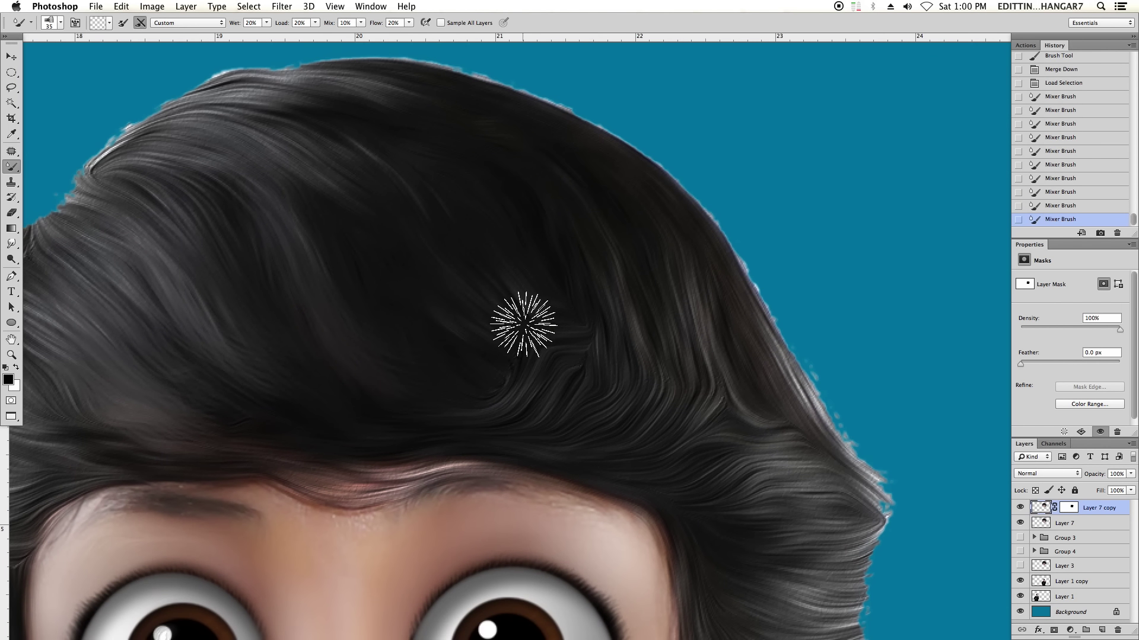
pyautogui.moveTo(523, 325); pyautogui.dragTo(635, 300)
pyautogui.press('[')
pyautogui.moveTo(572, 386); pyautogui.dragTo(663, 345)
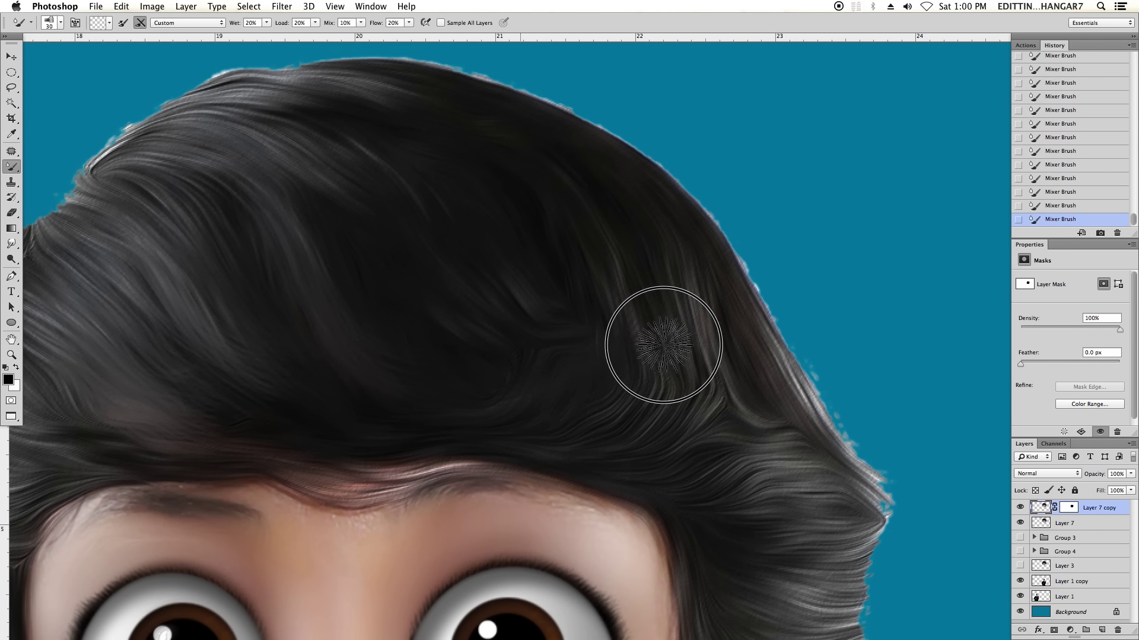
# Shrink the Mixer Brush for the hairline while panning around the hair.
pyautogui.hscroll(3, 652, 344)
pyautogui.scroll(-2, 652, 344)
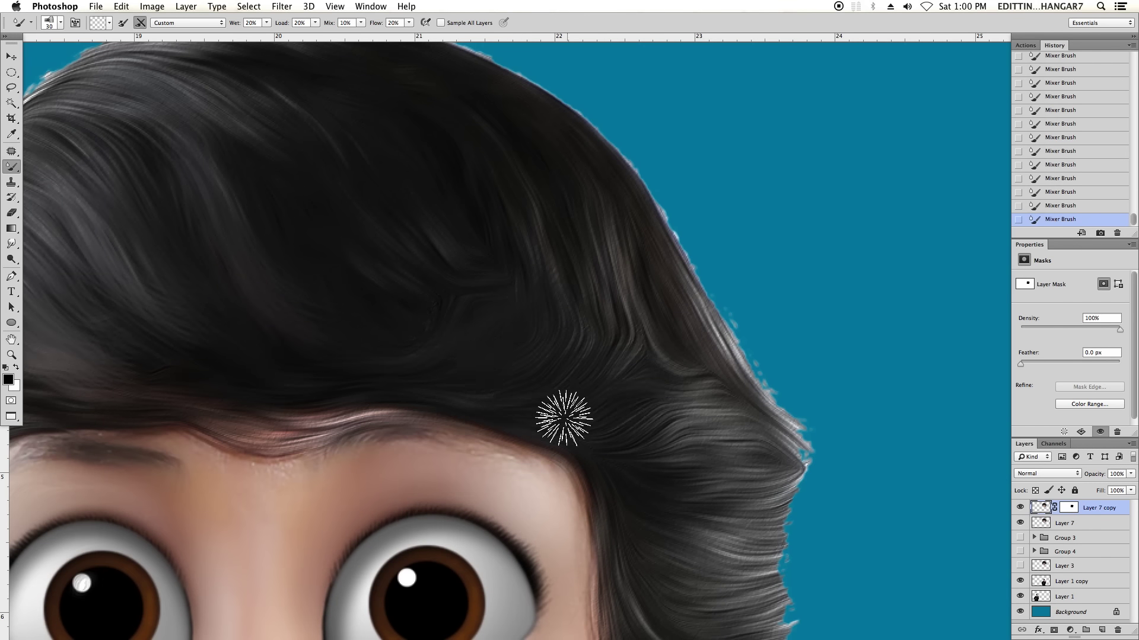
pyautogui.scroll(-2, 557, 391)
pyautogui.scroll(-2, 557, 390)
pyautogui.scroll(2, 284, 229)
pyautogui.press('[')
pyautogui.scroll(2, 330, 271)
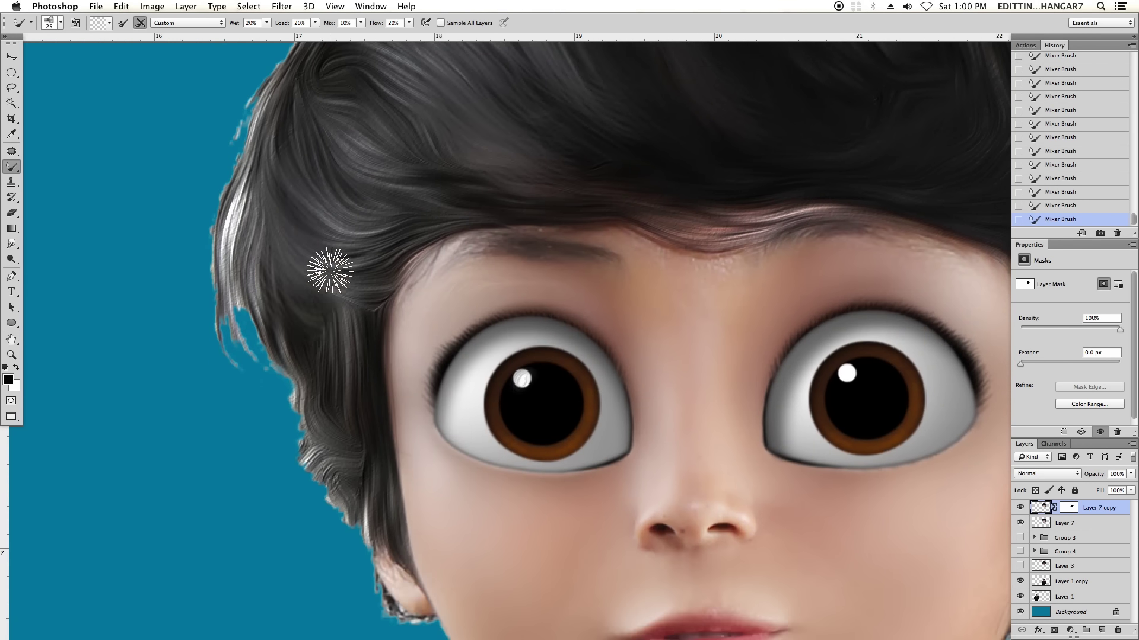
pyautogui.scroll(5, 344, 483)
pyautogui.press('[')
pyautogui.scroll(2, 516, 335)
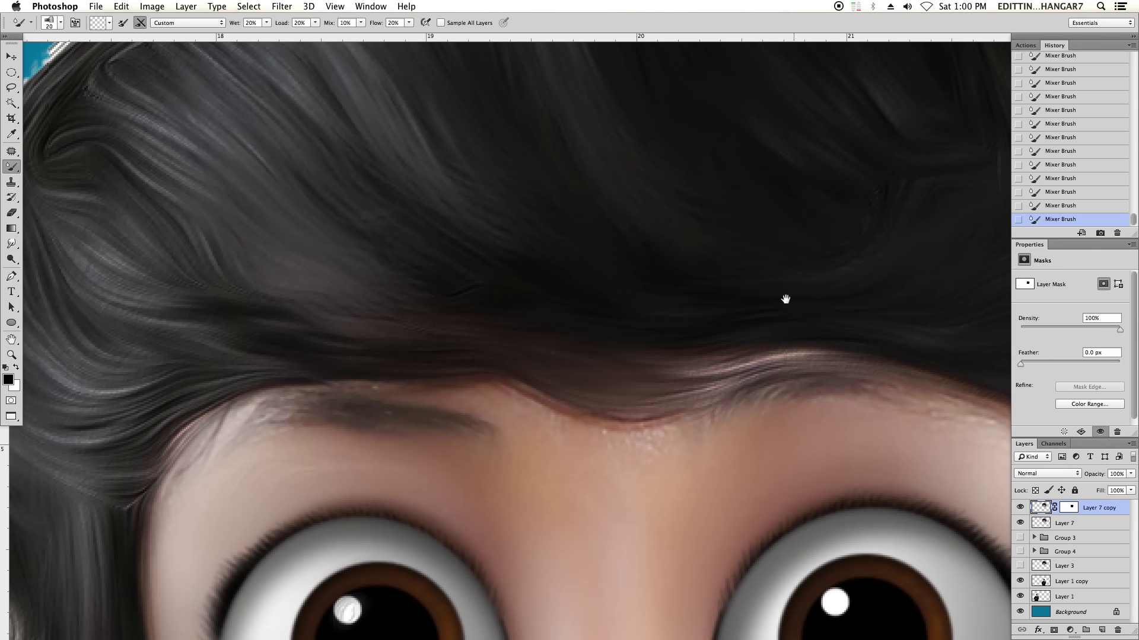
pyautogui.hscroll(6, 785, 299)
pyautogui.hscroll(-9, 247, 275)
pyautogui.hscroll(-5, 254, 300)
pyautogui.scroll(2, 254, 300)
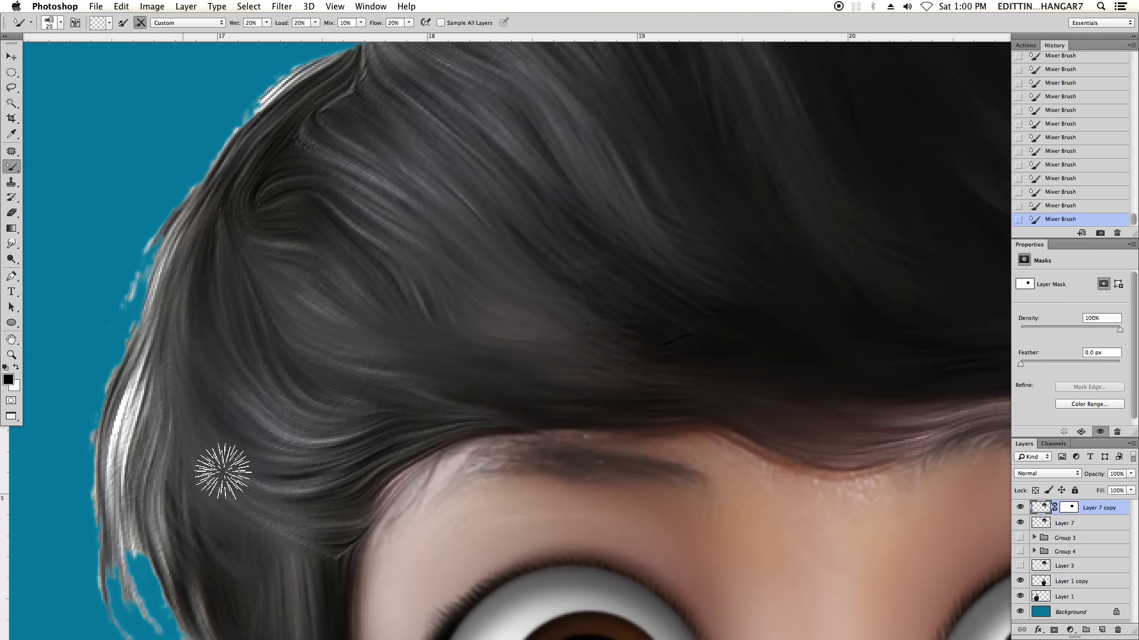
pyautogui.scroll(-3, 222, 472)
pyautogui.scroll(-3, 698, 188)
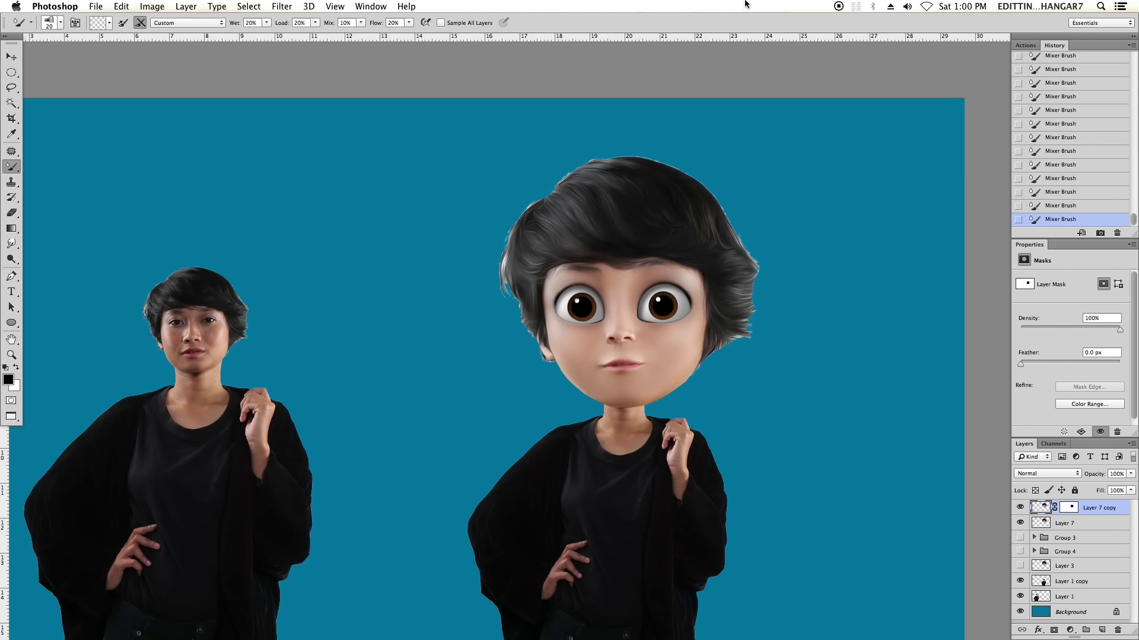
pyautogui.scroll(3, 681, 296)
pyautogui.scroll(1, 686, 313)
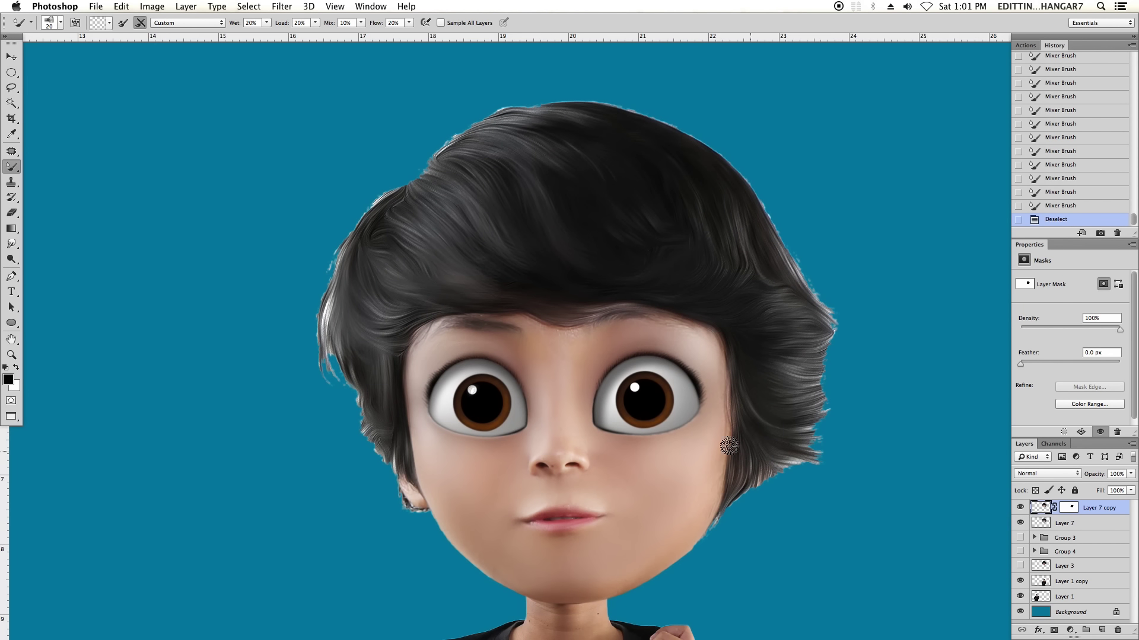
# Lower the brush opacity and add empty Layer 8 above the hair layers.
pyautogui.scroll(2, 577, 353)
pyautogui.press('1')
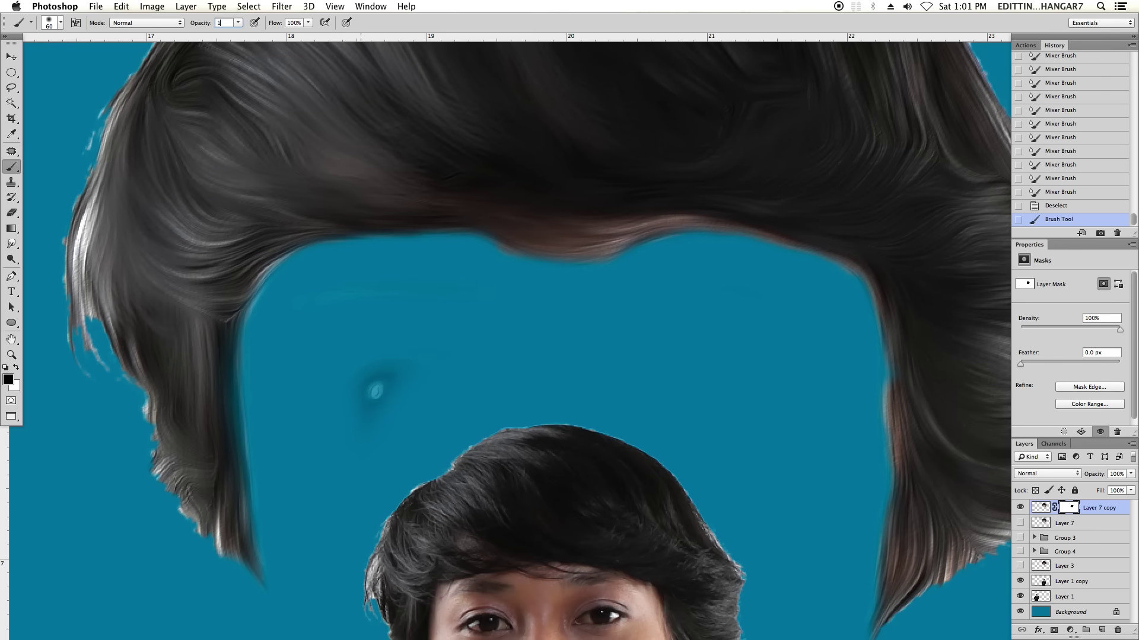
pyautogui.scroll(-2, 469, 356)
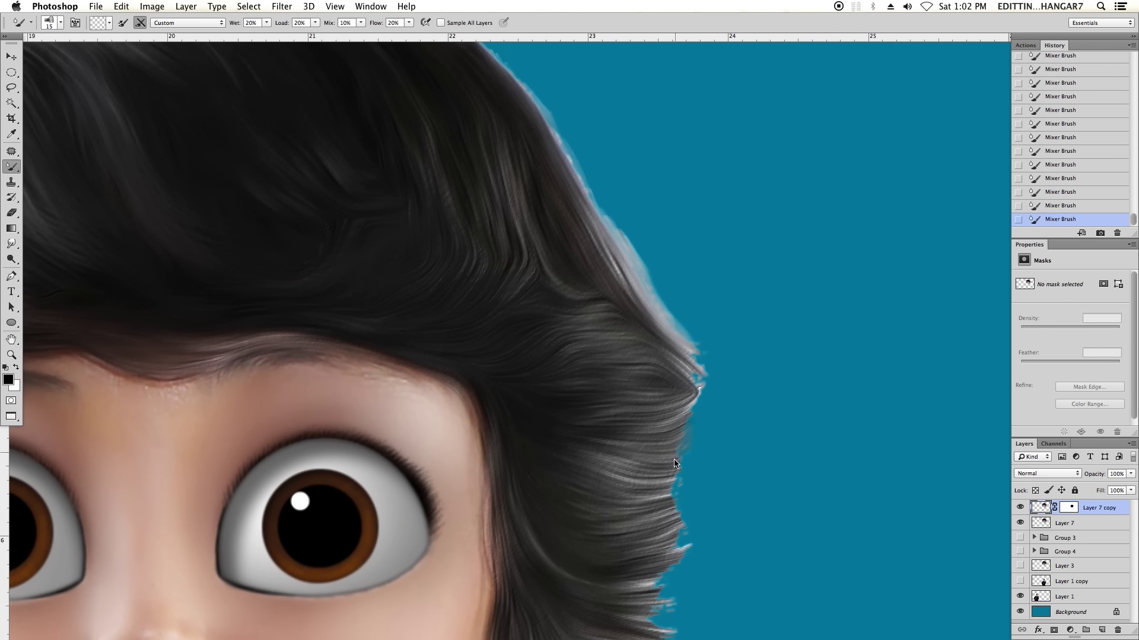
pyautogui.press('super+minus')
pyautogui.press('super+minus')
pyautogui.press('super+minus')
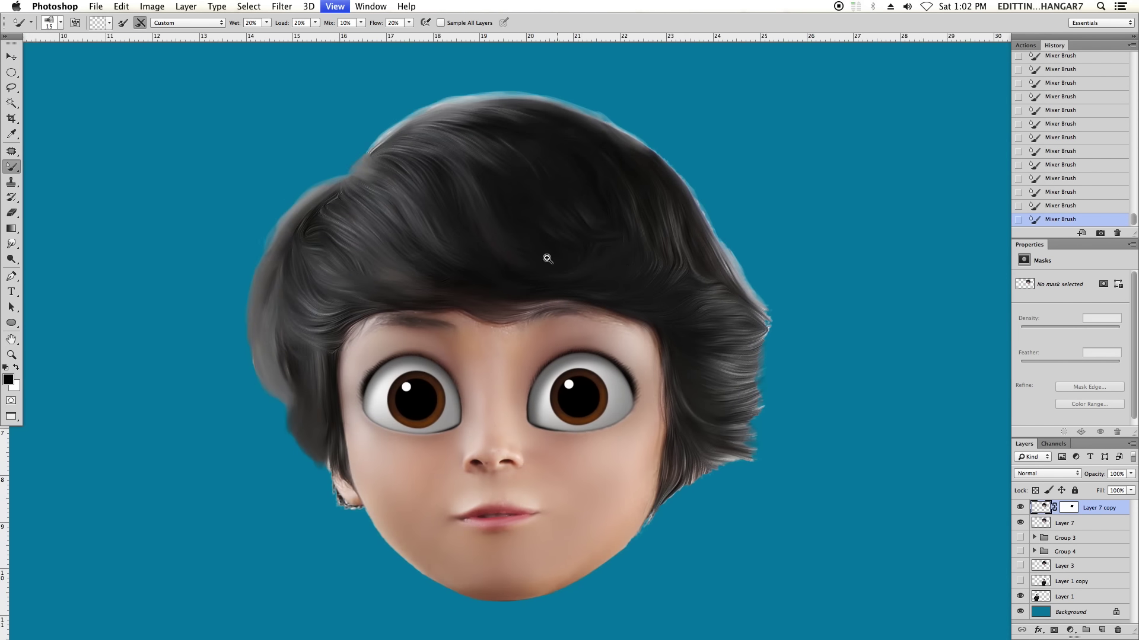
pyautogui.press('super+plus')
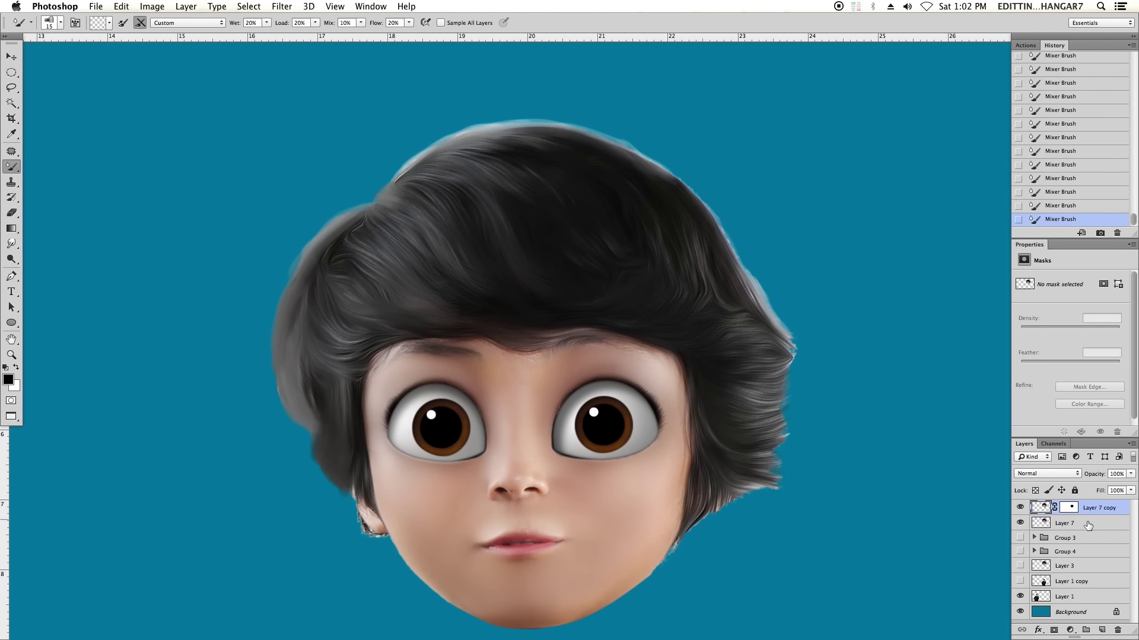
pyautogui.click(1101, 630)
# Set Layer 8 to 50% opacity and paint dark strands over the left hair.
pyautogui.hotkey('shift', 'b')
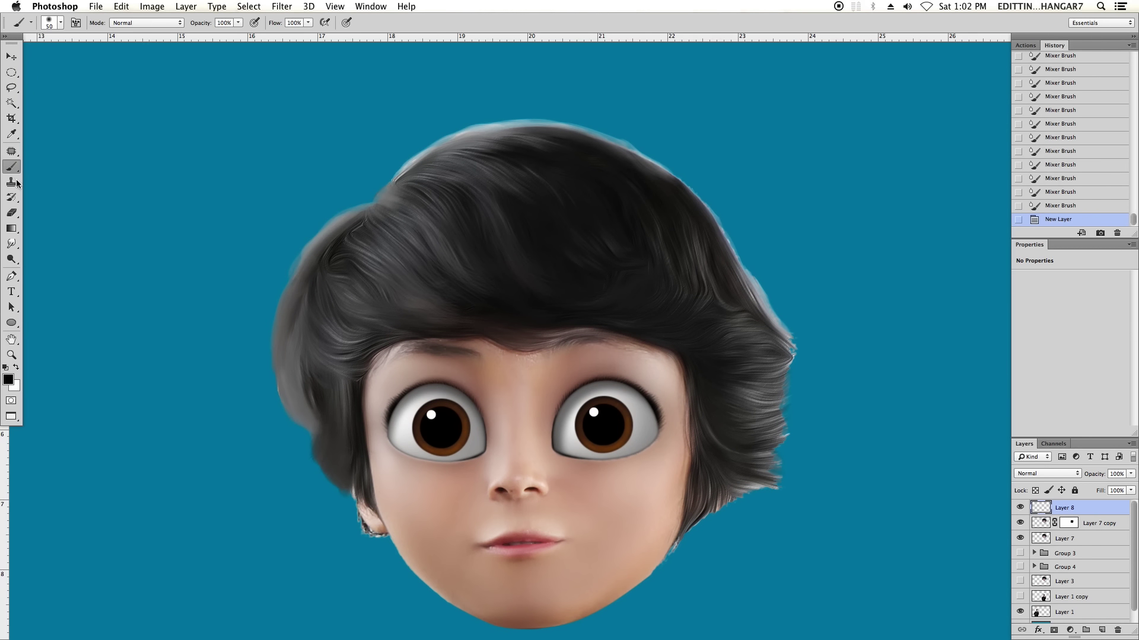
pyautogui.click(61, 23)
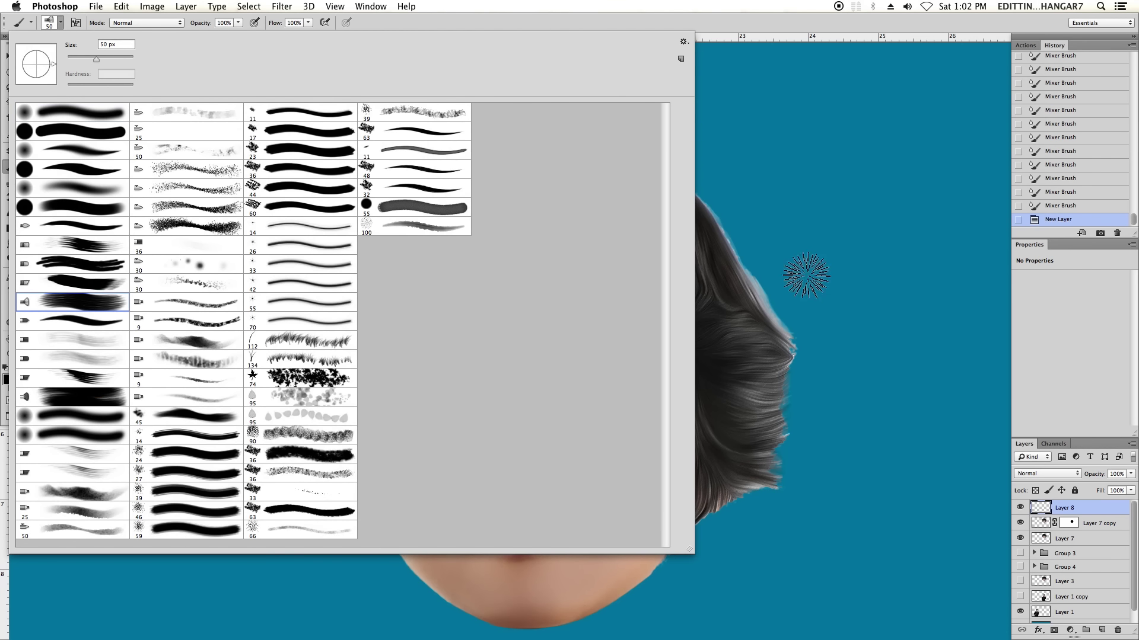
pyautogui.press('Return')
pyautogui.hotkey('ctrl', '+')
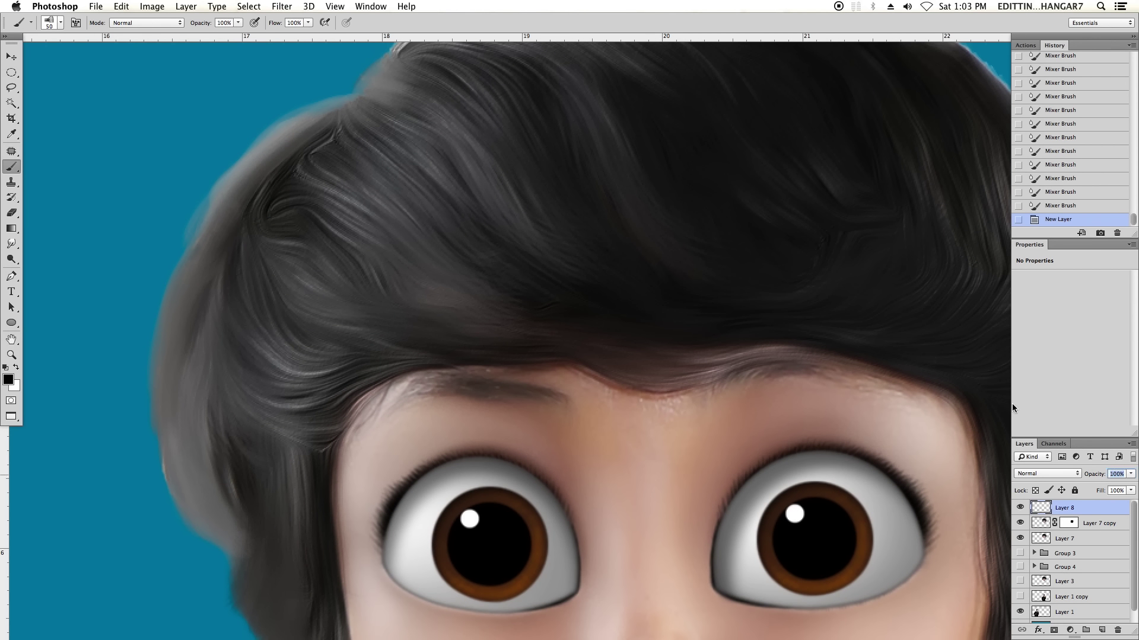
pyautogui.write('50')
pyautogui.press('Return')
pyautogui.press('[')
pyautogui.moveTo(231, 261); pyautogui.dragTo(369, 300)
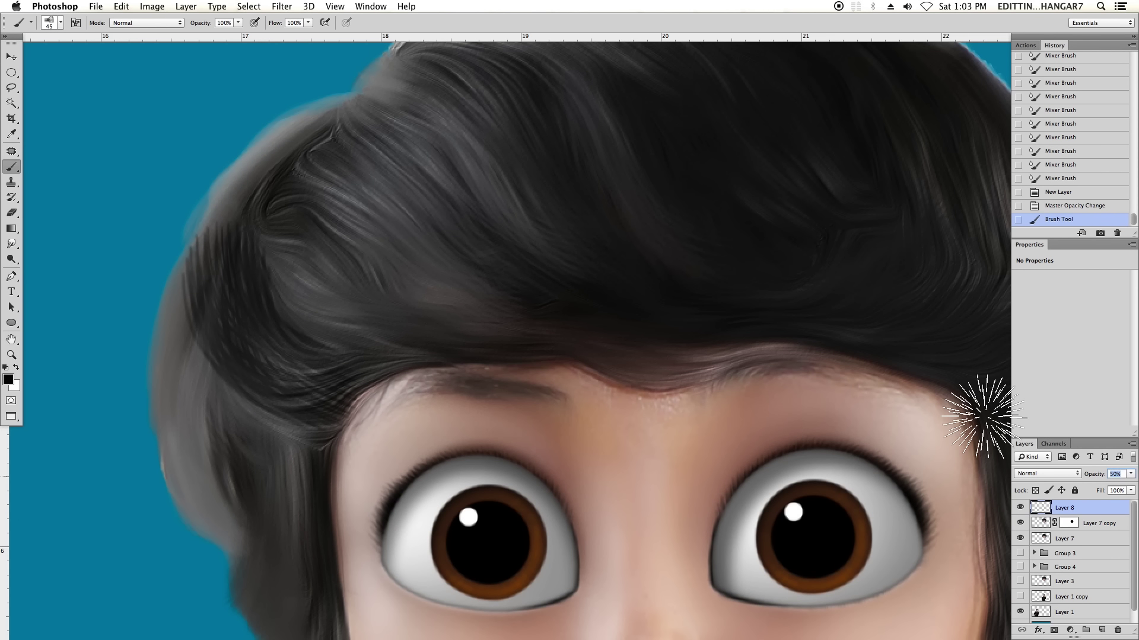
# Lower Layer 8 to 30% opacity and paint strands over the upper-left and top hair.
pyautogui.write('30')
pyautogui.press('Return')
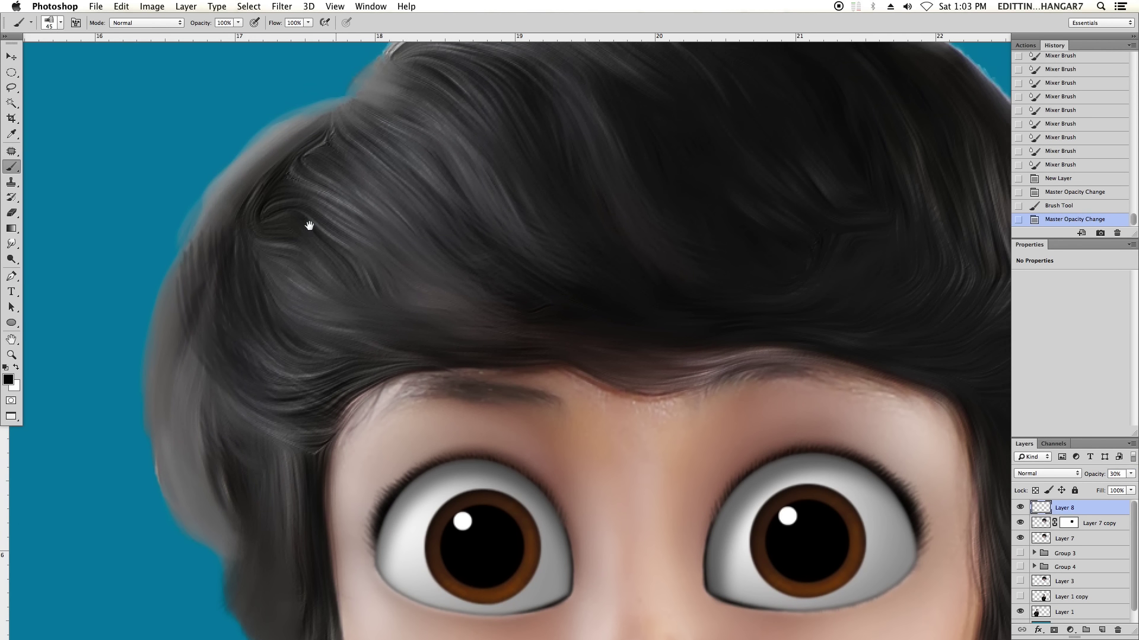
pyautogui.press('[')
pyautogui.moveTo(255, 228); pyautogui.dragTo(356, 254)
pyautogui.scroll(4, 338, 243)
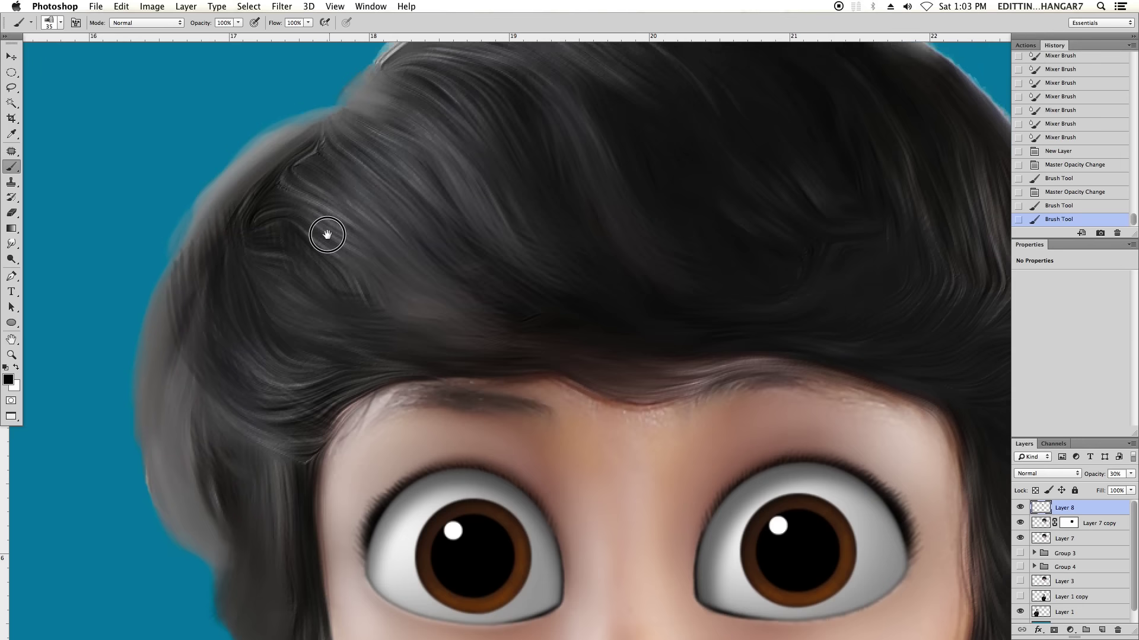
pyautogui.moveTo(278, 263)
pyautogui.mouseDown()
pyautogui.moveTo(427, 409)
pyautogui.moveTo(488, 401)
pyautogui.mouseUp()
pyautogui.moveTo(333, 243)
pyautogui.mouseDown()
pyautogui.moveTo(500, 351)
pyautogui.moveTo(437, 243)
pyautogui.mouseUp()
pyautogui.moveTo(355, 171)
pyautogui.mouseDown()
pyautogui.moveTo(611, 362)
pyautogui.moveTo(504, 314)
pyautogui.mouseUp()
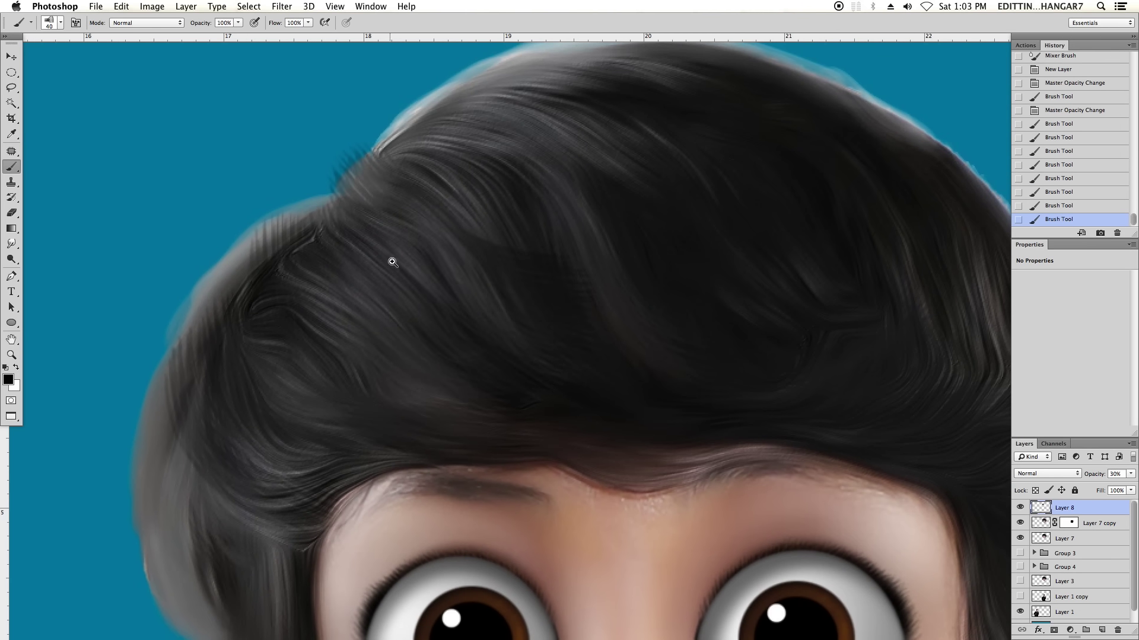
# Paint finer strands down the left side and edge of the hair.
pyautogui.hotkey('ctrl', '-')
pyautogui.keyDown('ctrl'); pyautogui.click(380, 269); pyautogui.keyUp('ctrl')
pyautogui.moveTo(247, 381)
pyautogui.mouseDown()
pyautogui.moveTo(269, 491)
pyautogui.moveTo(275, 471)
pyautogui.mouseUp()
pyautogui.scroll(-3, 300, 298)
pyautogui.press('[')
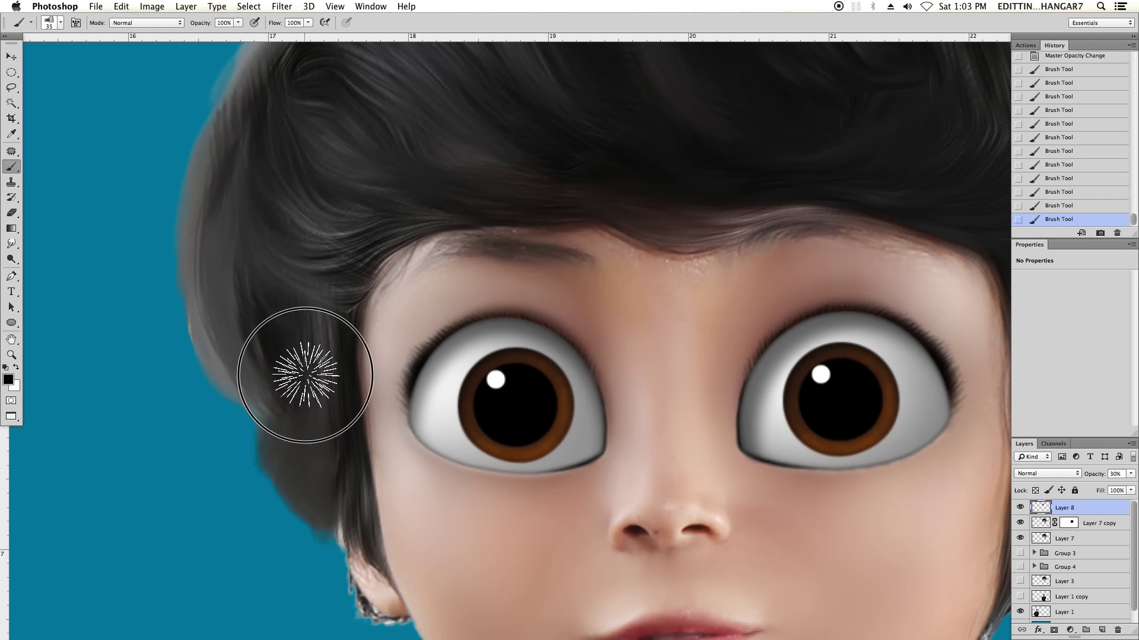
pyautogui.moveTo(323, 363); pyautogui.dragTo(320, 348)
pyautogui.moveTo(317, 474); pyautogui.dragTo(318, 525)
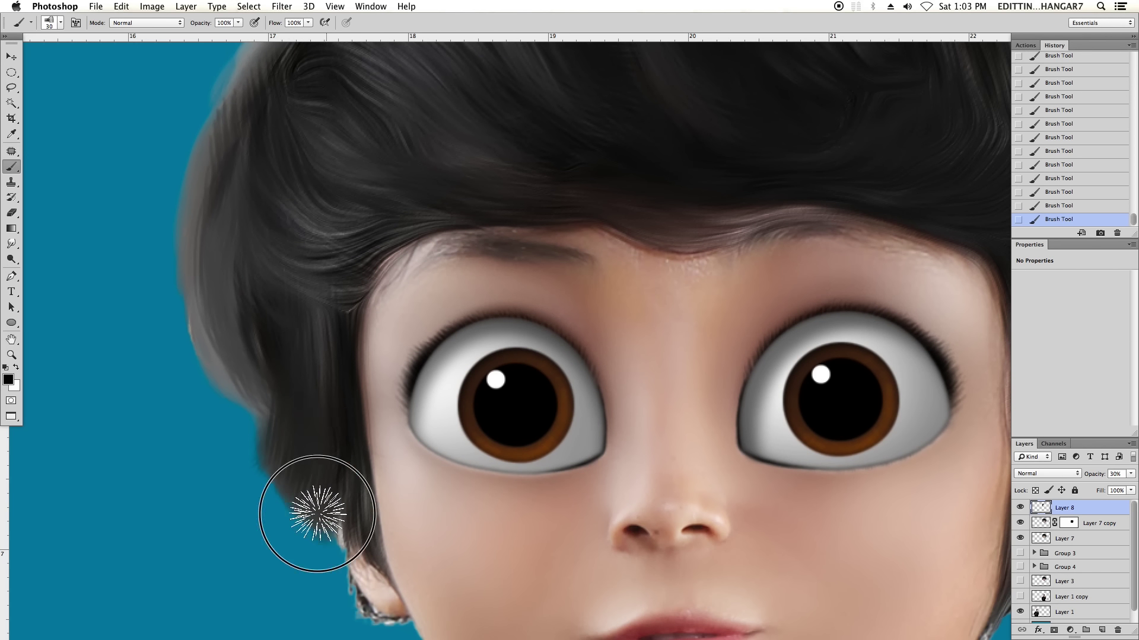
pyautogui.moveTo(292, 470); pyautogui.dragTo(275, 478)
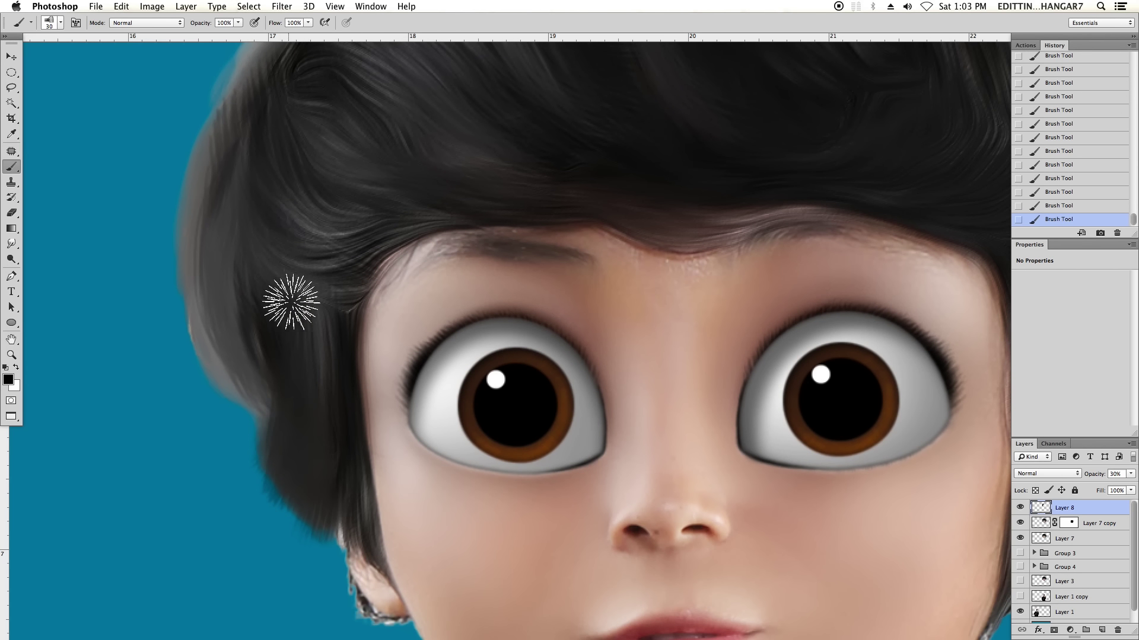
pyautogui.moveTo(285, 206); pyautogui.dragTo(307, 310)
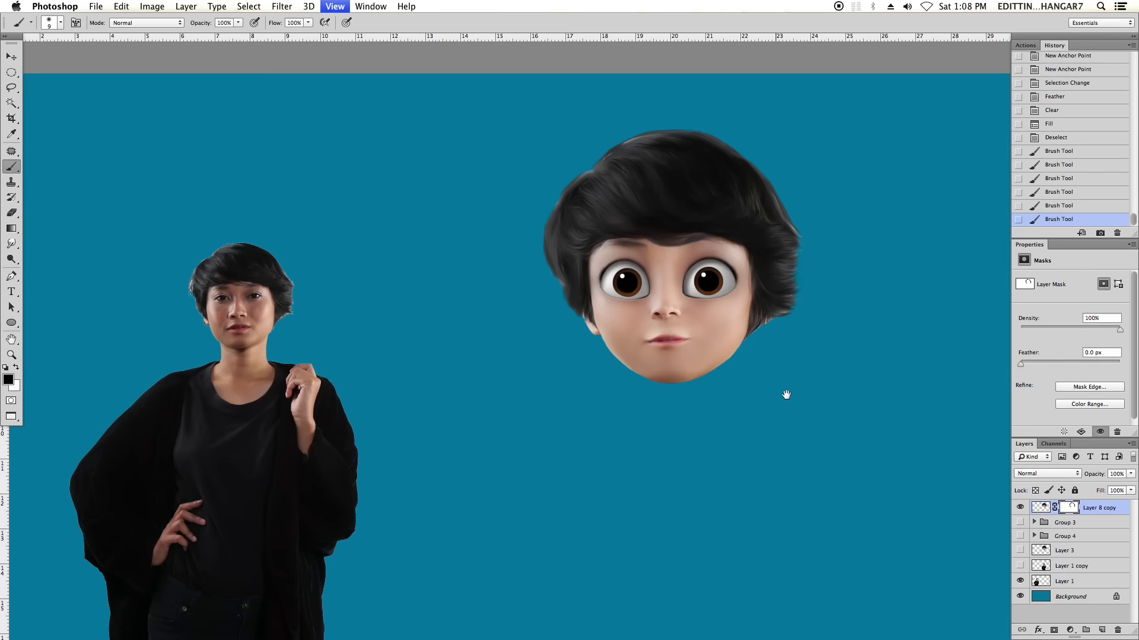
pyautogui.moveTo(785, 393); pyautogui.dragTo(690, 423)
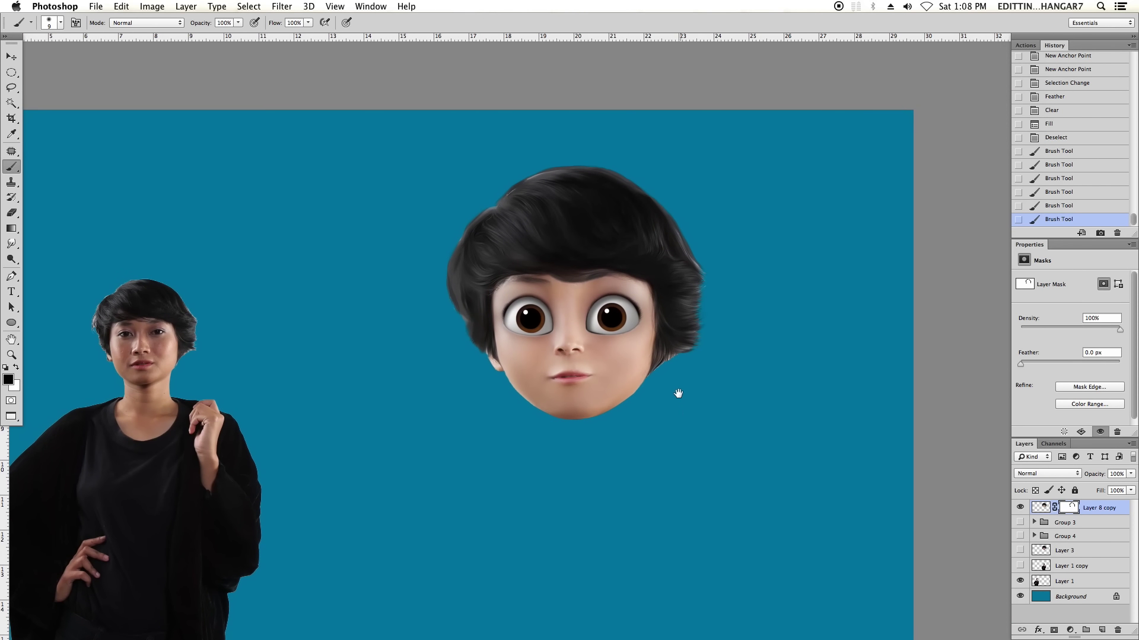
# Show the body layer Layer 1 copy and move it slightly right and down.
pyautogui.click(1020, 566)
pyautogui.press('super+minus')
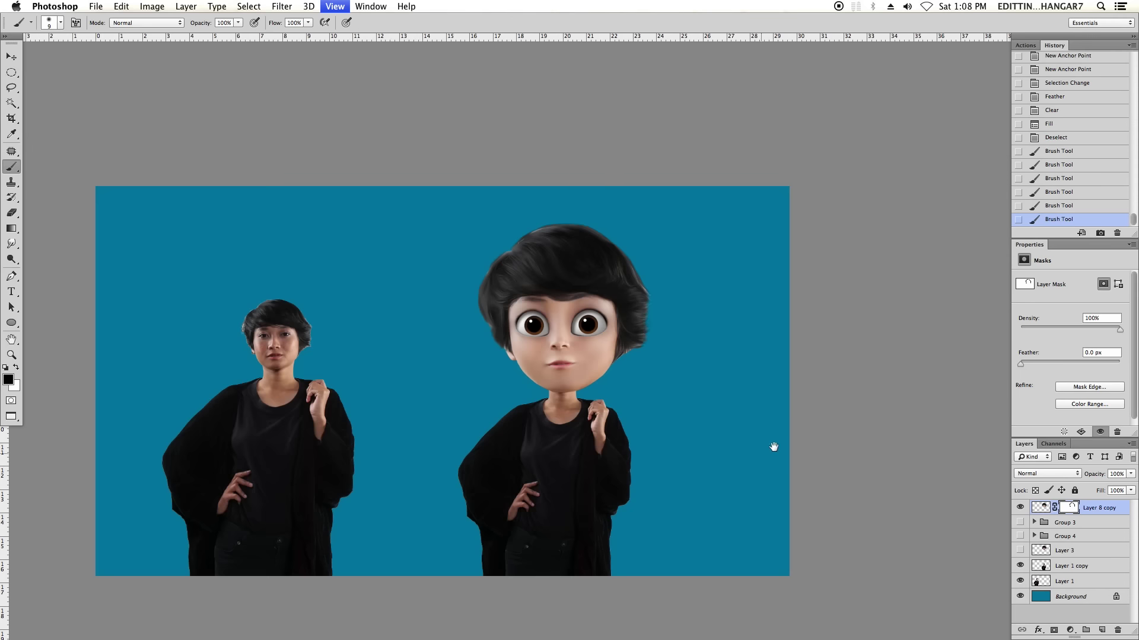
pyautogui.press('v')
pyautogui.moveTo(551, 464); pyautogui.dragTo(554, 469)
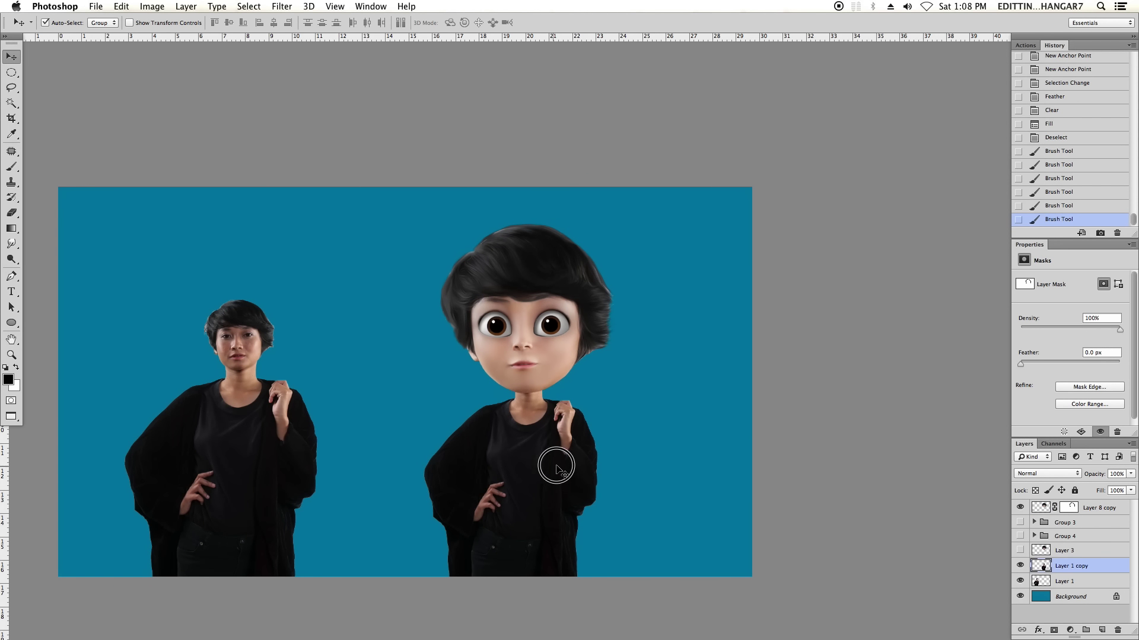
# Bring Group 4 and Layer 3 above the cartoon head layer.
pyautogui.keyDown('shift'); pyautogui.click(1099, 513); pyautogui.keyUp('shift')
pyautogui.click(1076, 535)
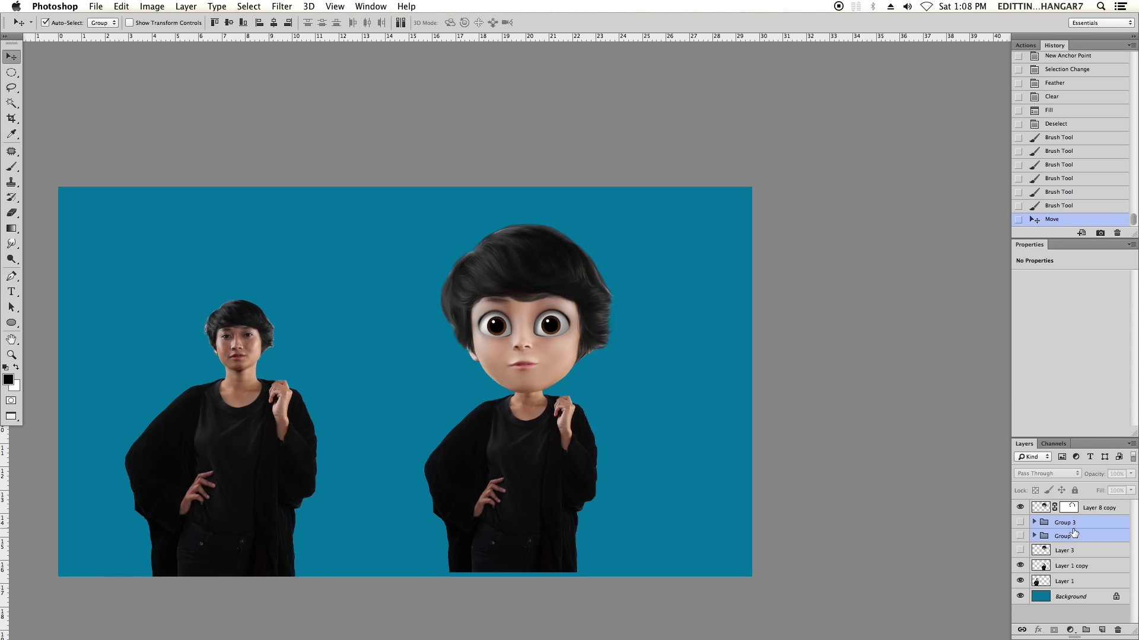
pyautogui.hotkey('ctrl', ']')
pyautogui.click(1075, 535)
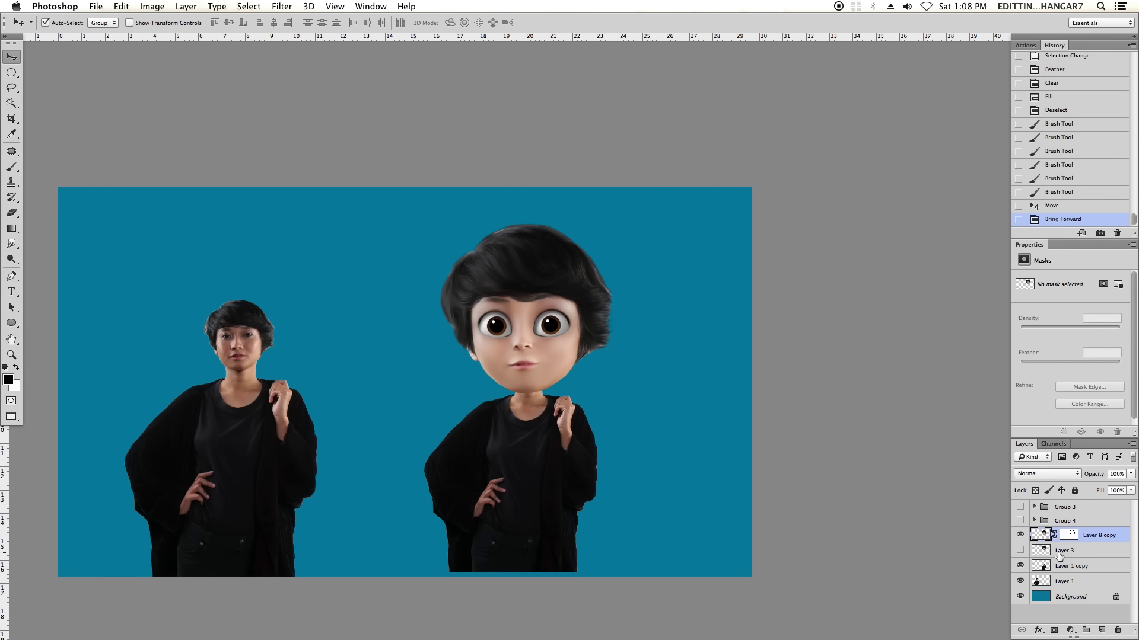
pyautogui.click(1059, 555)
pyautogui.hotkey('ctrl', ']')
# Free Transform the body slightly wider and nudge it left to fit the shoulders.
pyautogui.click(1068, 566)
pyautogui.hotkey('ctrl', 't')
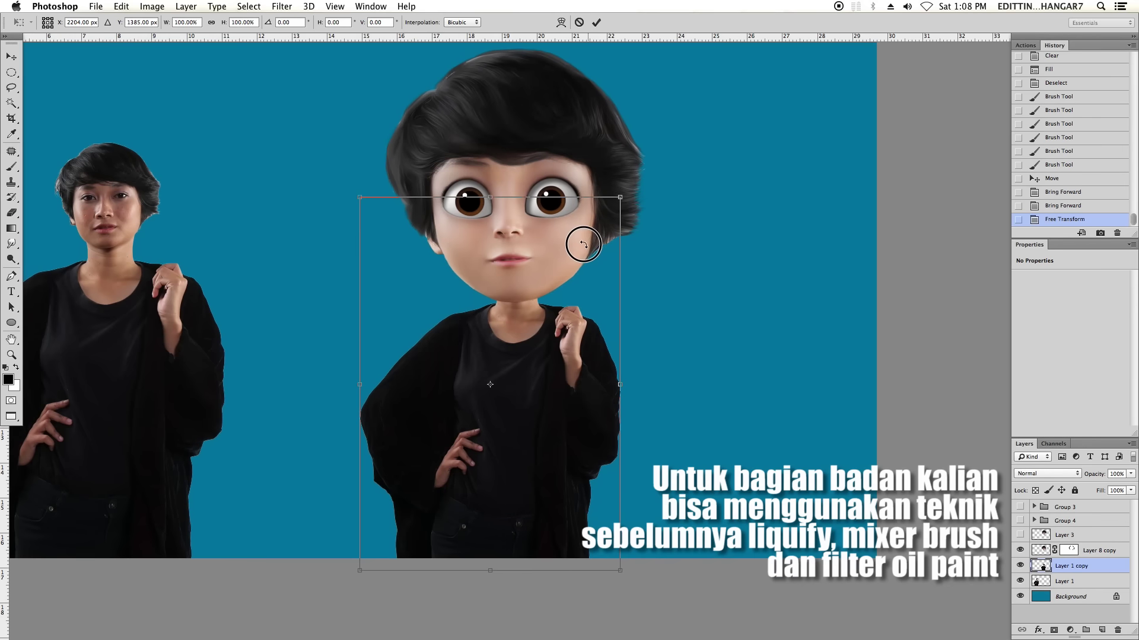
pyautogui.scroll(2, 584, 244)
pyautogui.moveTo(619, 209); pyautogui.dragTo(628, 206)
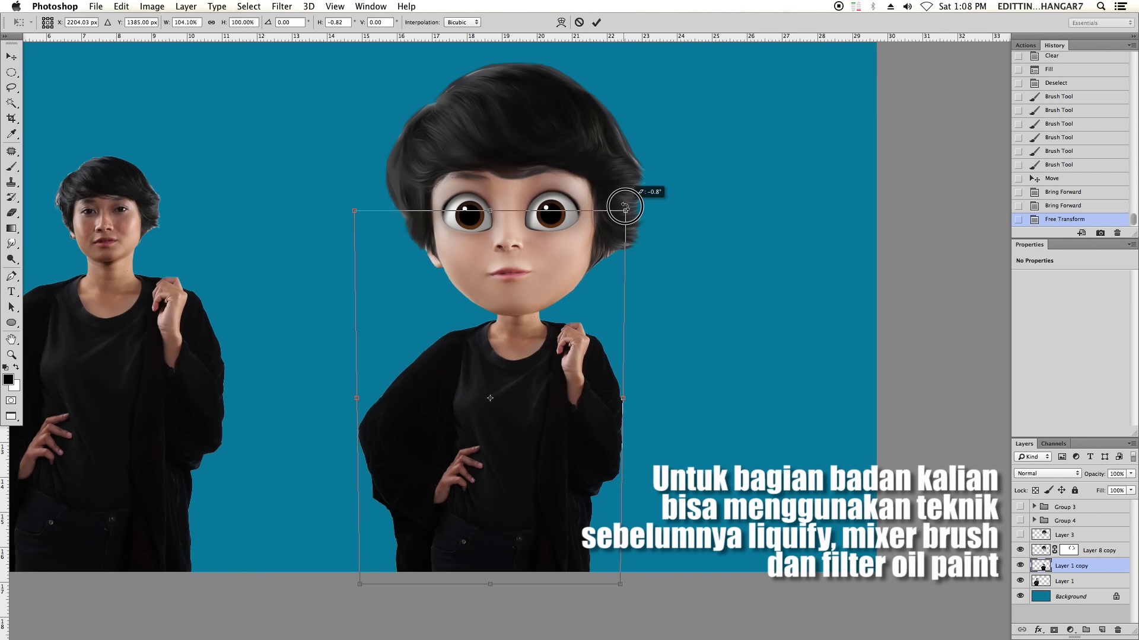
pyautogui.moveTo(570, 271); pyautogui.dragTo(568, 271)
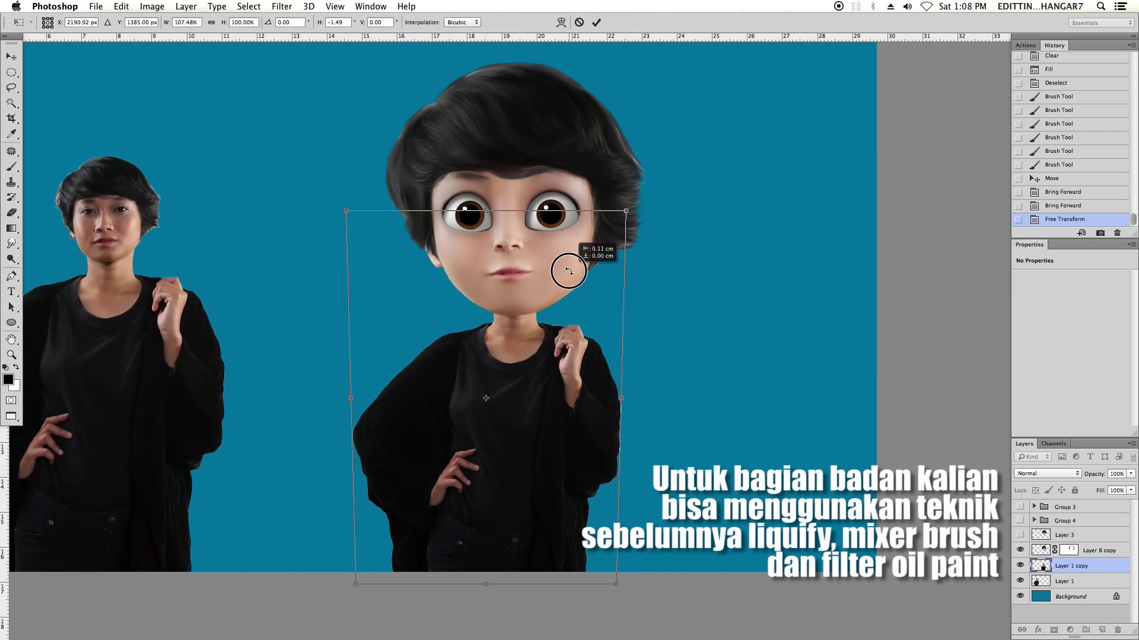
pyautogui.press('Return')
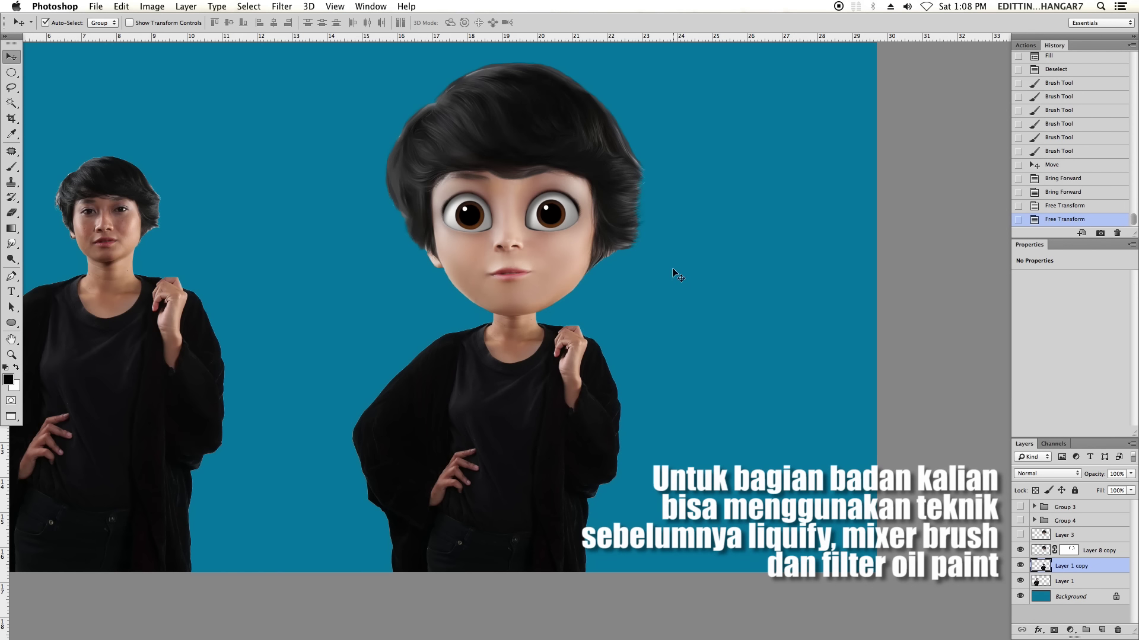
pyautogui.press('Left')
pyautogui.scroll(-2, 660, 296)
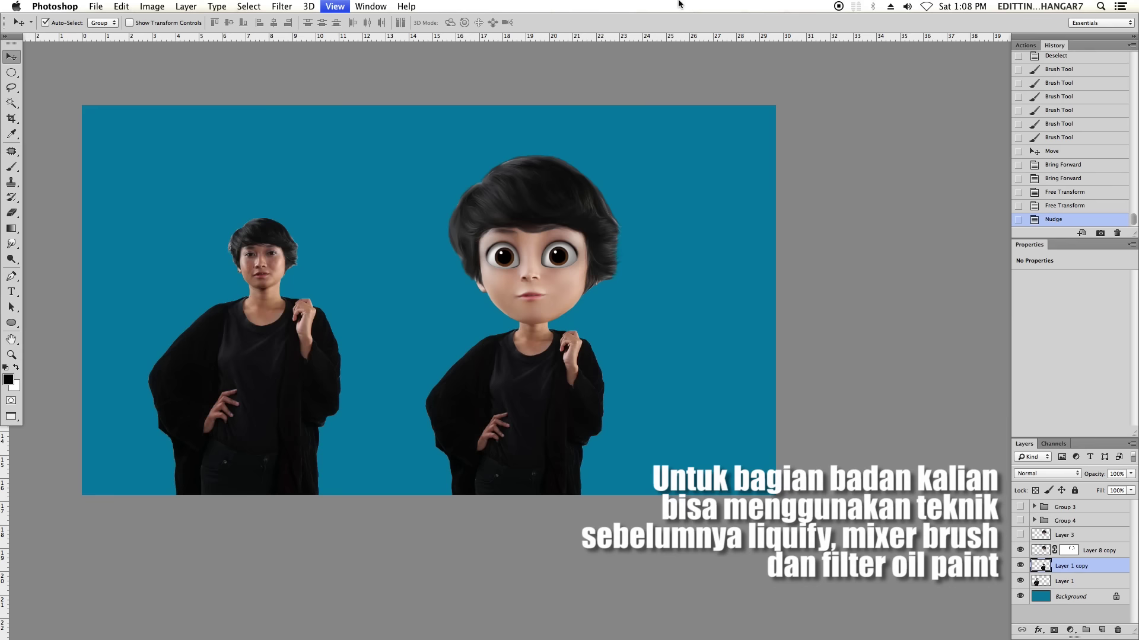
pyautogui.scroll(-1, 732, 328)
pyautogui.scroll(1, 647, 343)
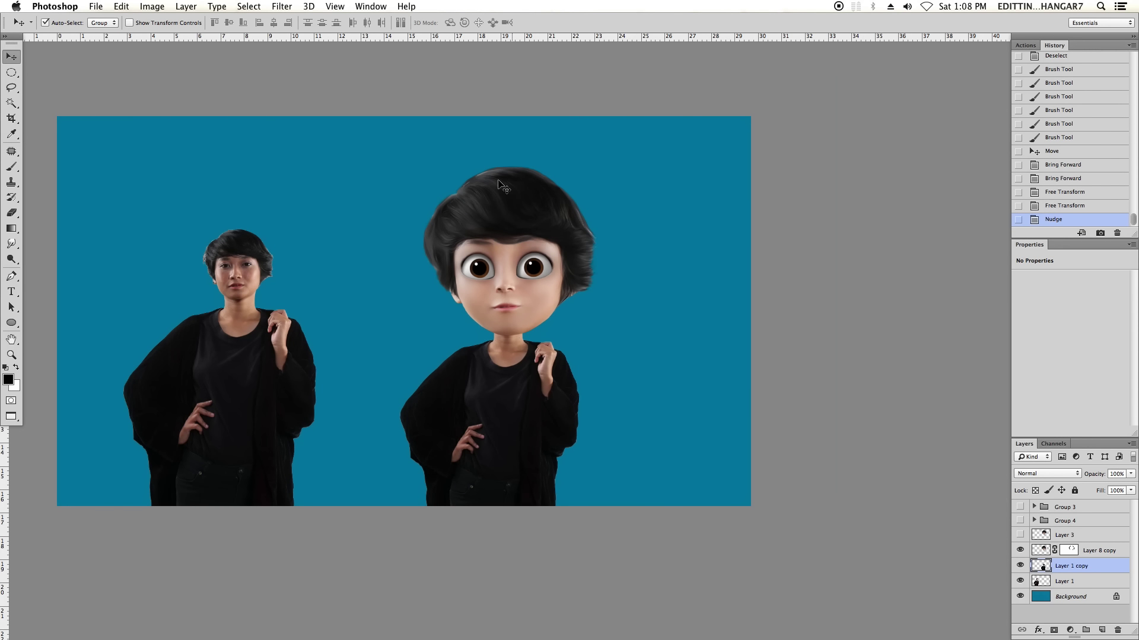
pyautogui.scroll(2, 534, 255)
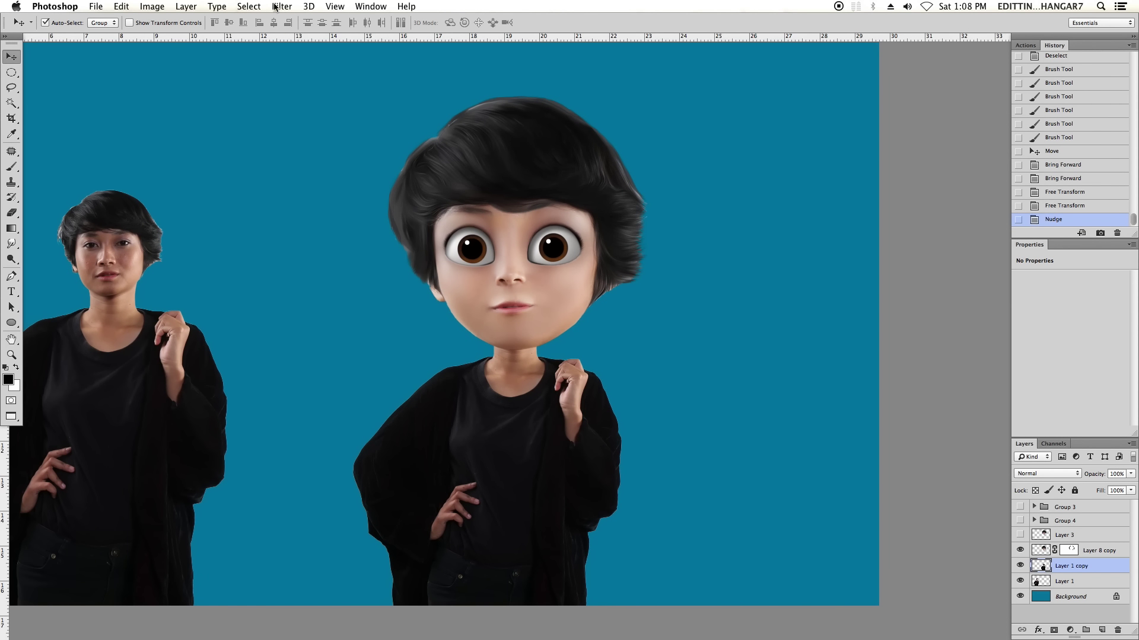
# In Liquify, push the left and right sleeve edges and folds inward.
pyautogui.click(279, 6)
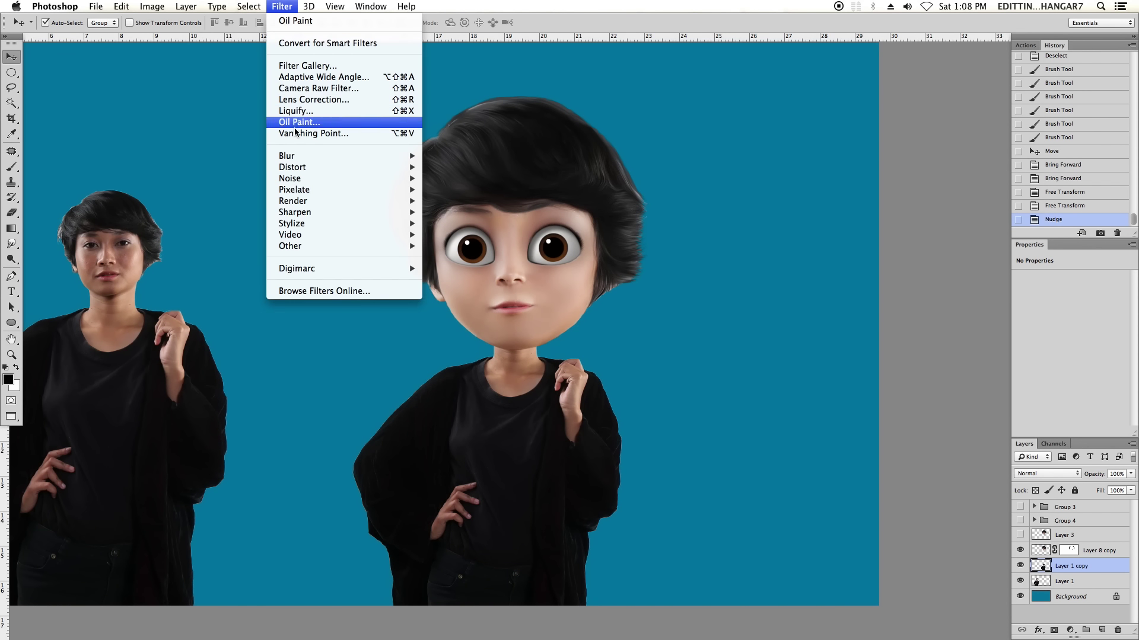
pyautogui.click(320, 112)
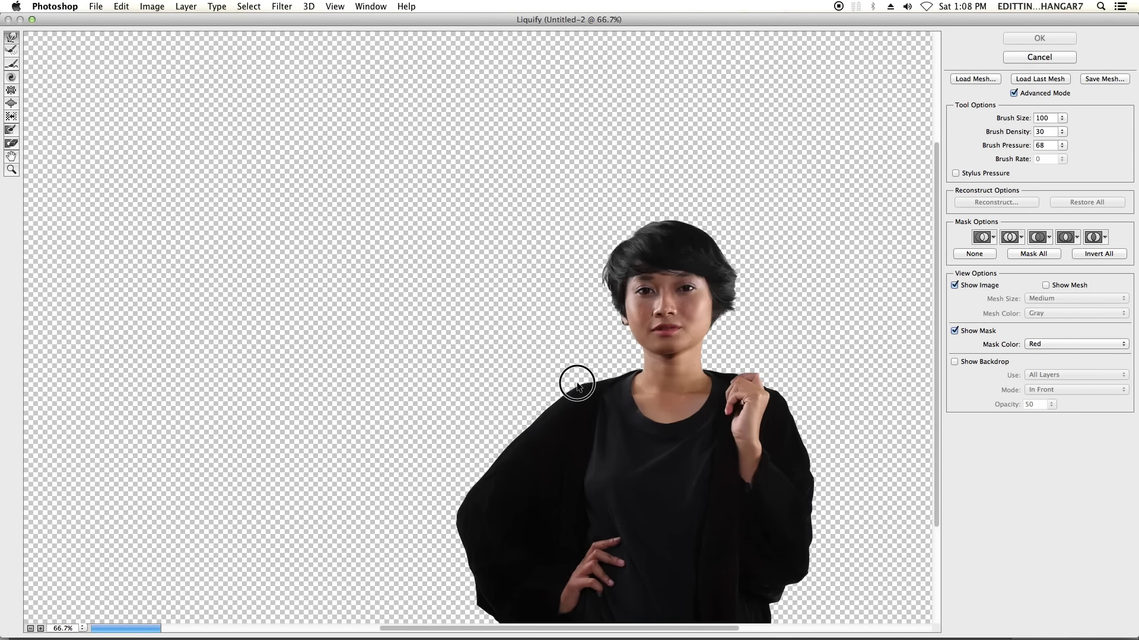
pyautogui.moveTo(577, 384); pyautogui.dragTo(471, 302)
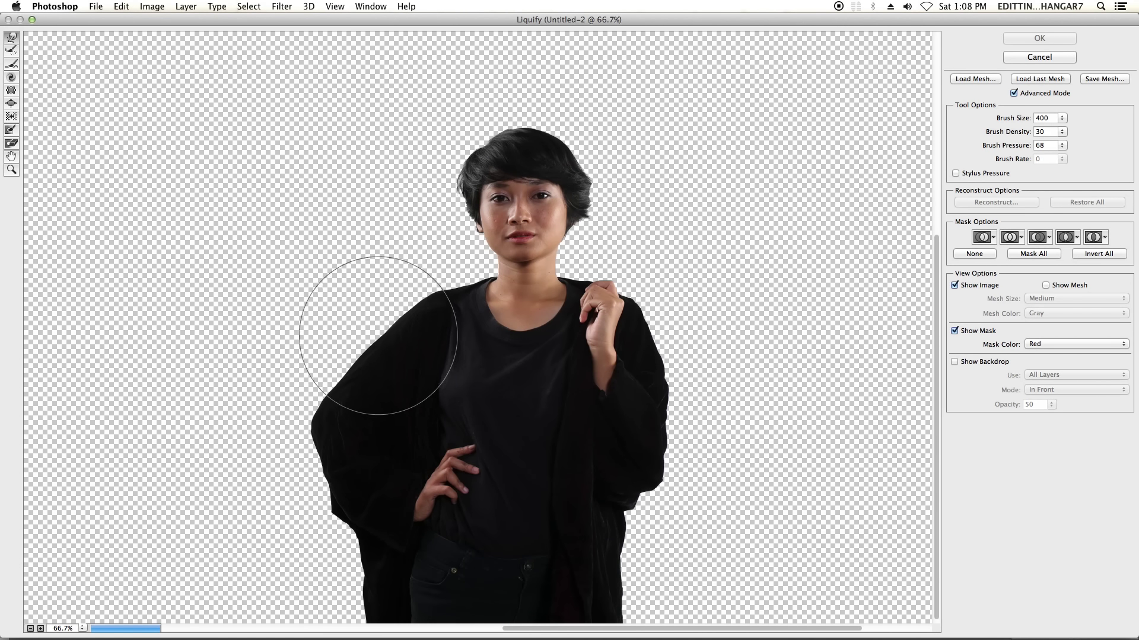
pyautogui.moveTo(360, 328); pyautogui.dragTo(363, 338)
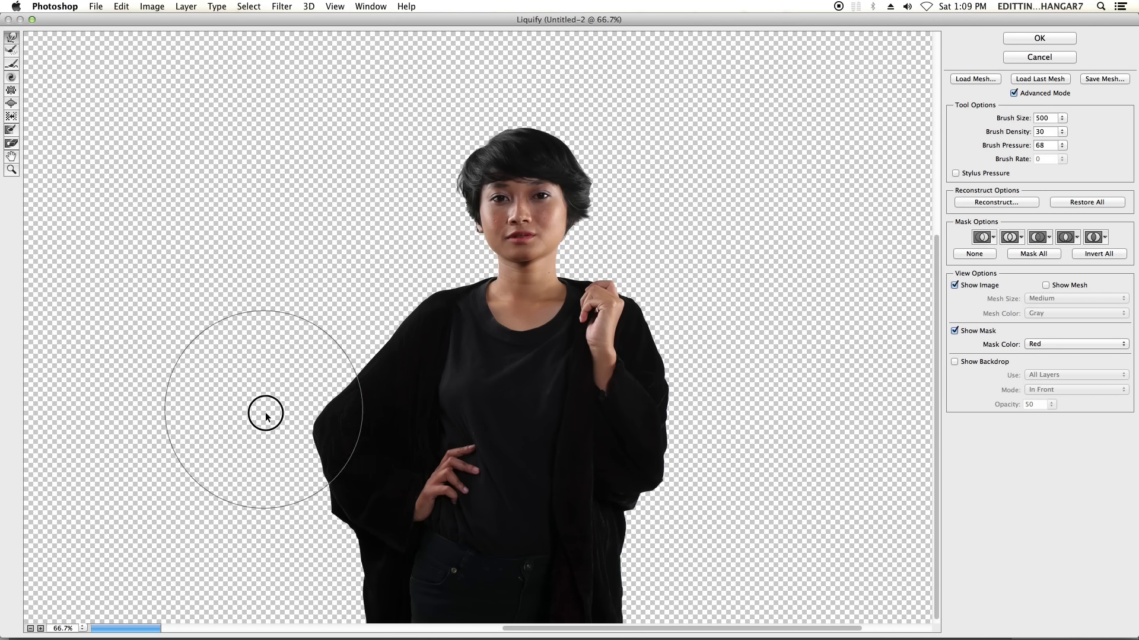
pyautogui.moveTo(264, 411)
pyautogui.mouseDown()
pyautogui.moveTo(297, 463)
pyautogui.moveTo(301, 539)
pyautogui.moveTo(331, 563)
pyautogui.mouseUp()
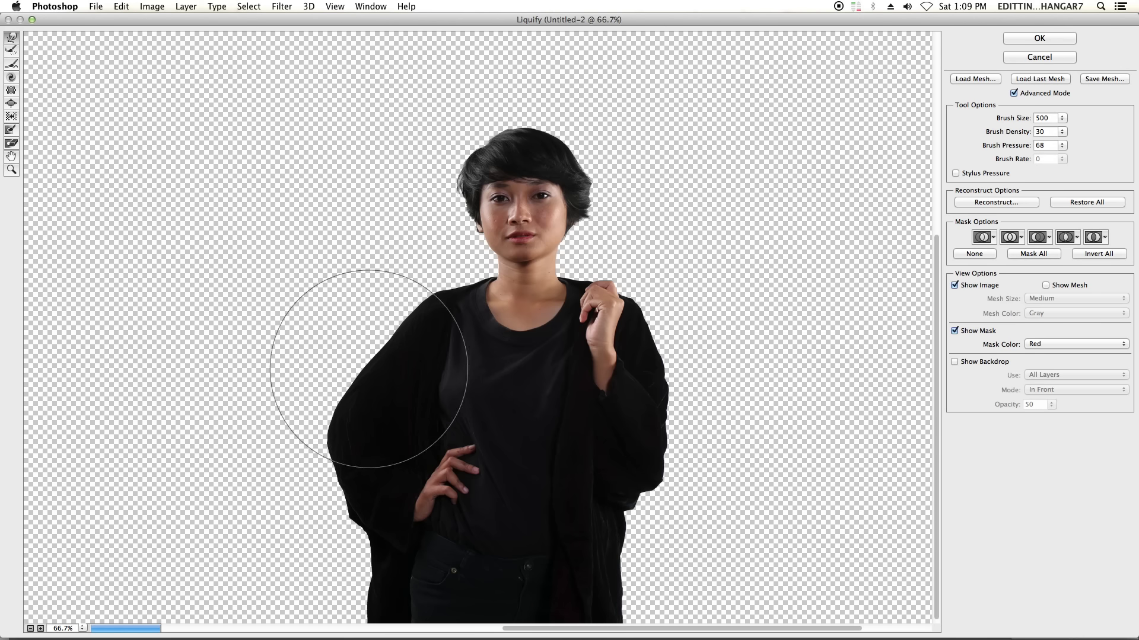
pyautogui.moveTo(369, 369)
pyautogui.mouseDown()
pyautogui.moveTo(330, 399)
pyautogui.moveTo(330, 541)
pyautogui.mouseUp()
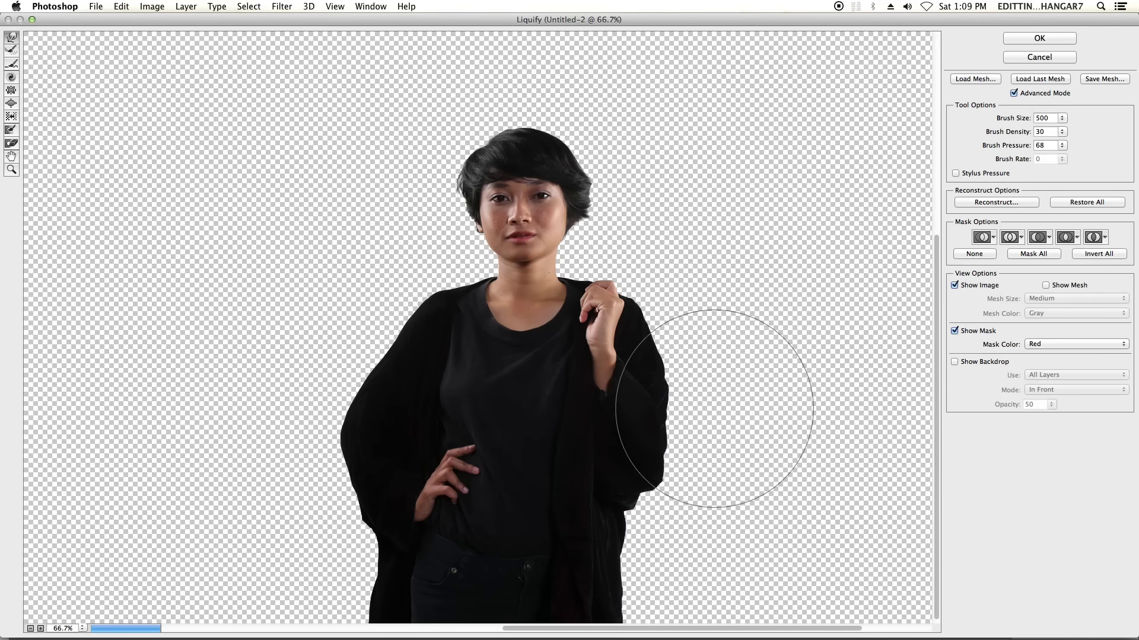
pyautogui.moveTo(722, 397)
pyautogui.mouseDown()
pyautogui.moveTo(694, 358)
pyautogui.moveTo(687, 317)
pyautogui.moveTo(677, 347)
pyautogui.mouseUp()
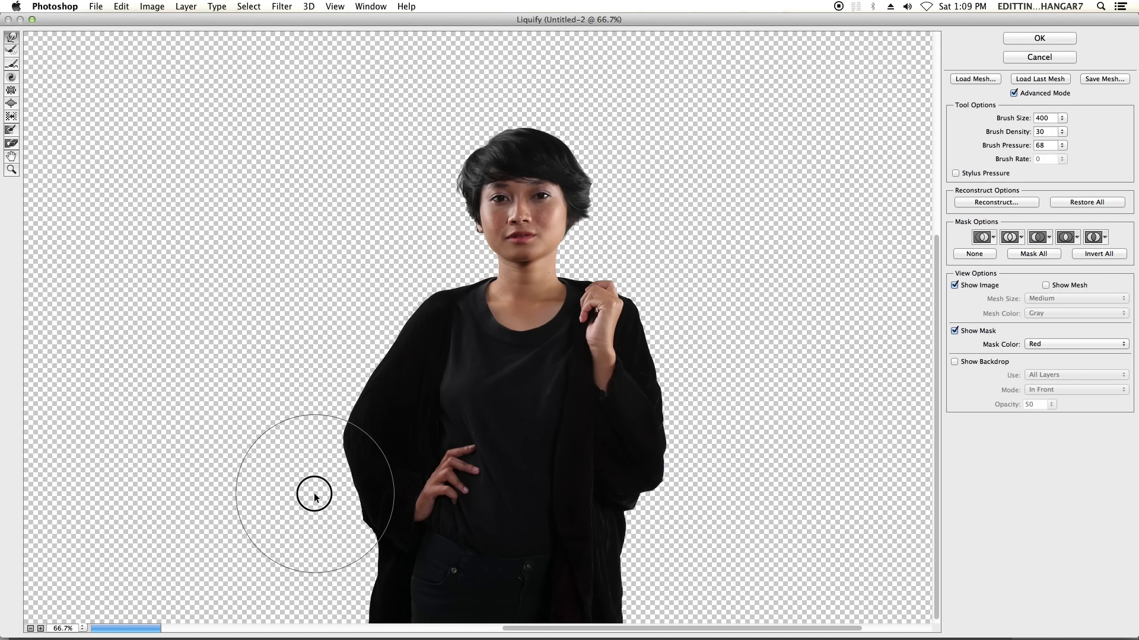
pyautogui.moveTo(313, 490); pyautogui.dragTo(336, 522)
pyautogui.moveTo(658, 537); pyautogui.dragTo(668, 522)
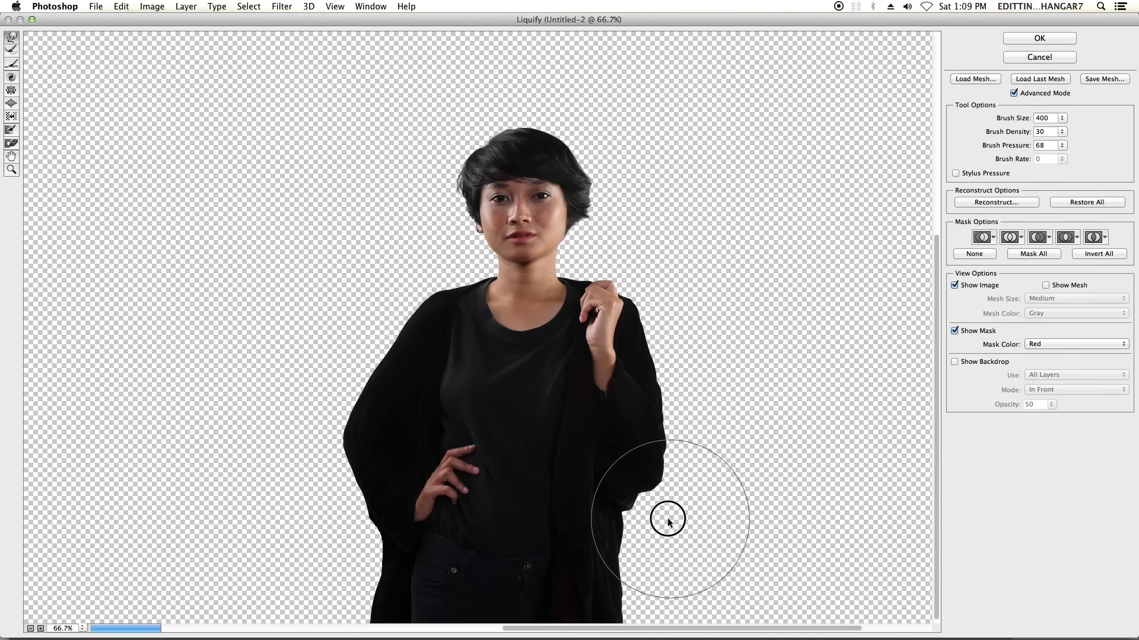
pyautogui.click(674, 324)
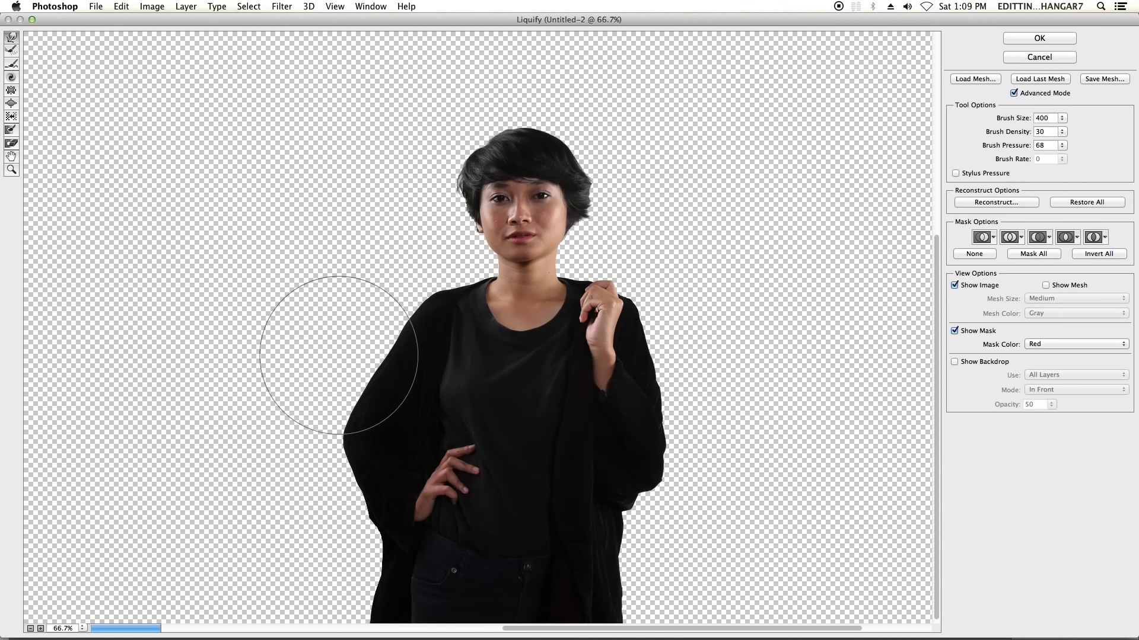
pyautogui.moveTo(339, 532); pyautogui.dragTo(383, 513)
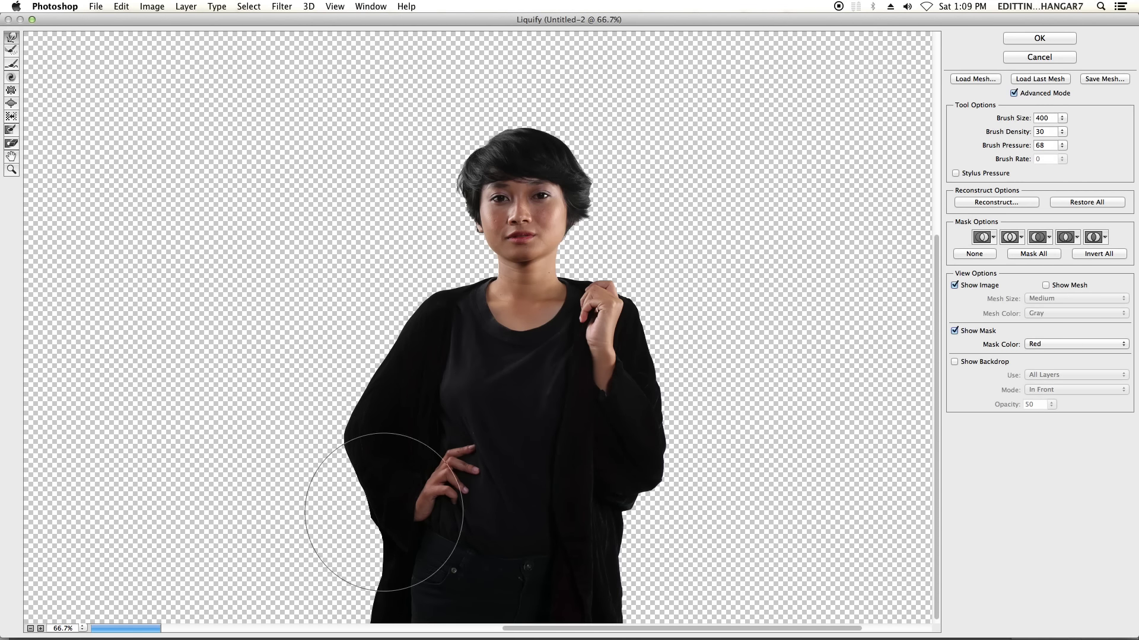
# Slim the right edge of the wrist with a smaller warp brush and apply Liquify.
pyautogui.click(613, 321)
pyautogui.press('[')
pyautogui.press('[')
pyautogui.press('[')
pyautogui.press('[')
pyautogui.press('[')
pyautogui.press('[')
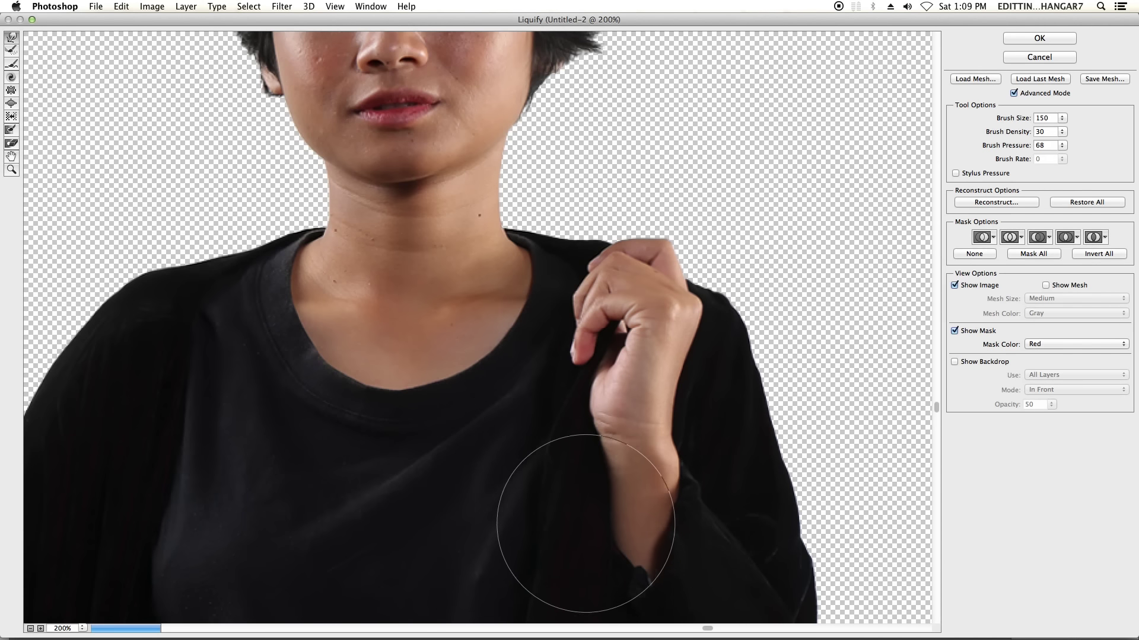
pyautogui.moveTo(679, 473); pyautogui.dragTo(654, 279)
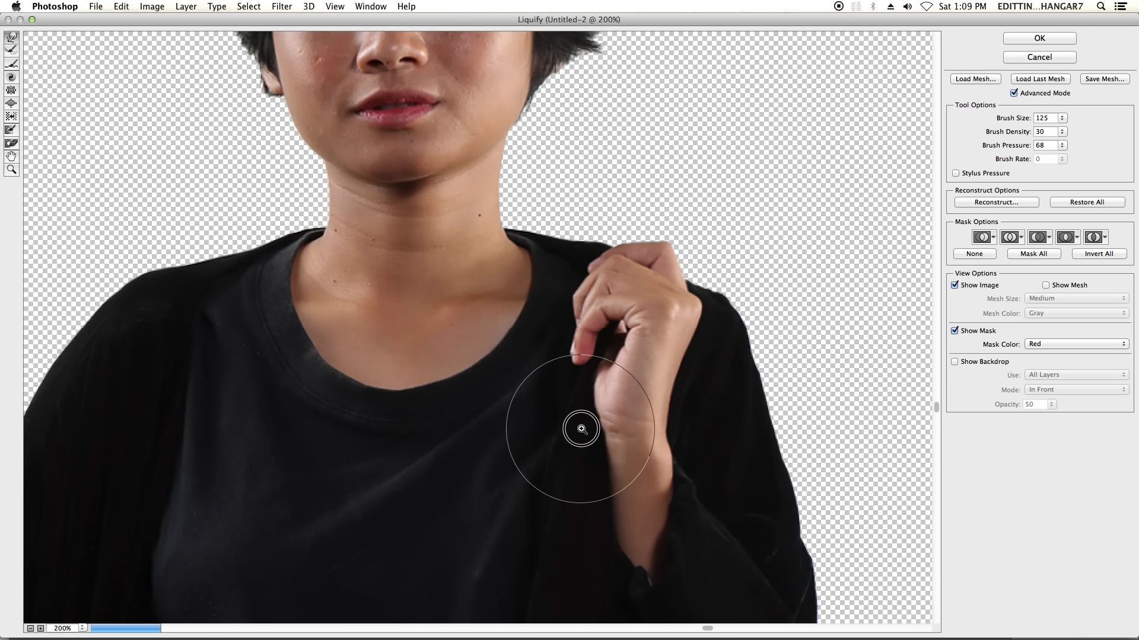
pyautogui.keyDown('ctrl'); pyautogui.keyDown('alt'); pyautogui.click(598, 509); pyautogui.keyUp('alt'); pyautogui.keyUp('ctrl')
pyautogui.keyDown('ctrl'); pyautogui.click(382, 420); pyautogui.keyUp('ctrl')
pyautogui.press(']')
pyautogui.press(']')
pyautogui.hotkey('ctrl', '-')
pyautogui.hotkey('ctrl', '-')
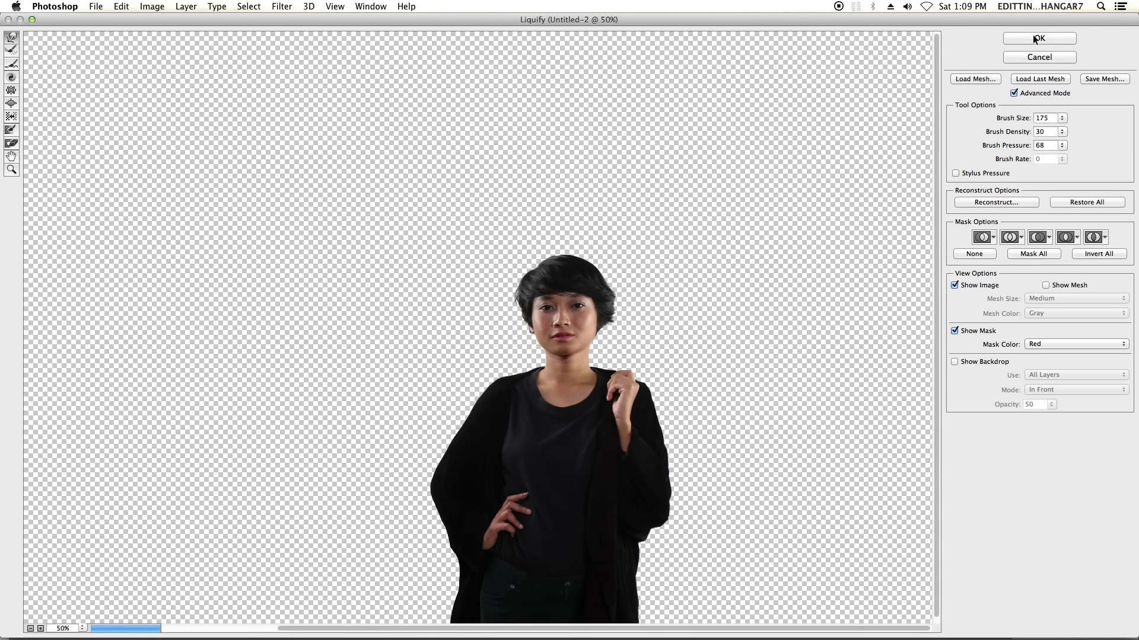
pyautogui.click(1039, 38)
# Duplicate the body layer and give it Camera Raw shadows +59, deeper blacks, noise reduction, clarity +62.
pyautogui.hotkey('ctrl', '+')
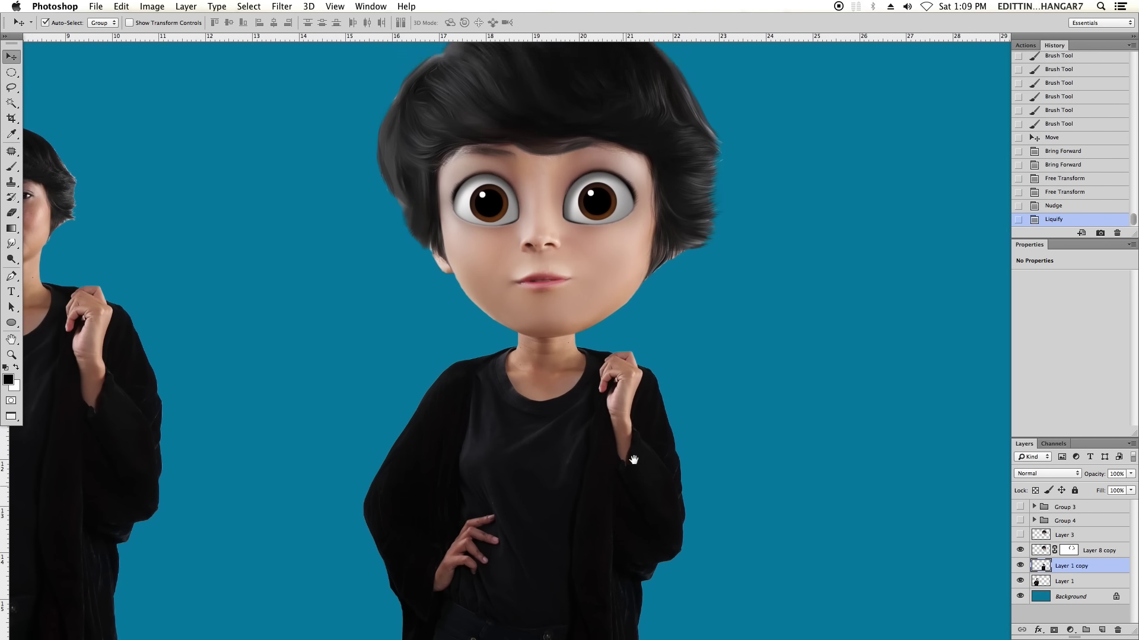
pyautogui.hotkey('ctrl', 'j')
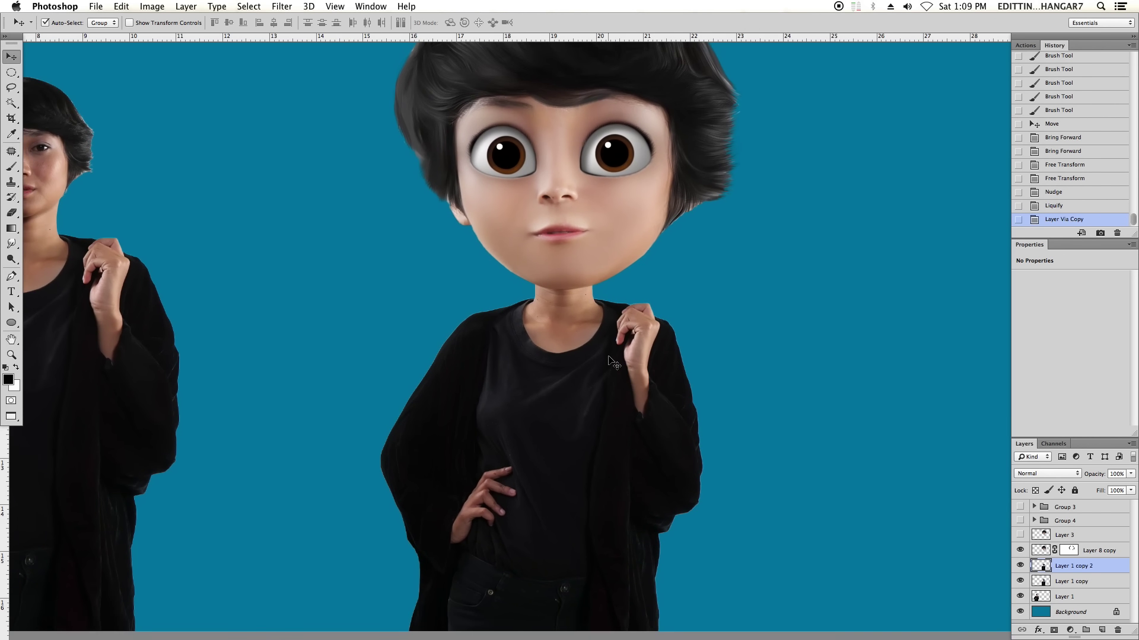
pyautogui.hotkey('ctrl', 'shift', 'a')
pyautogui.hotkey('ctrl', '+')
pyautogui.moveTo(1049, 282); pyautogui.dragTo(1091, 282)
pyautogui.hotkey('ctrl', '+')
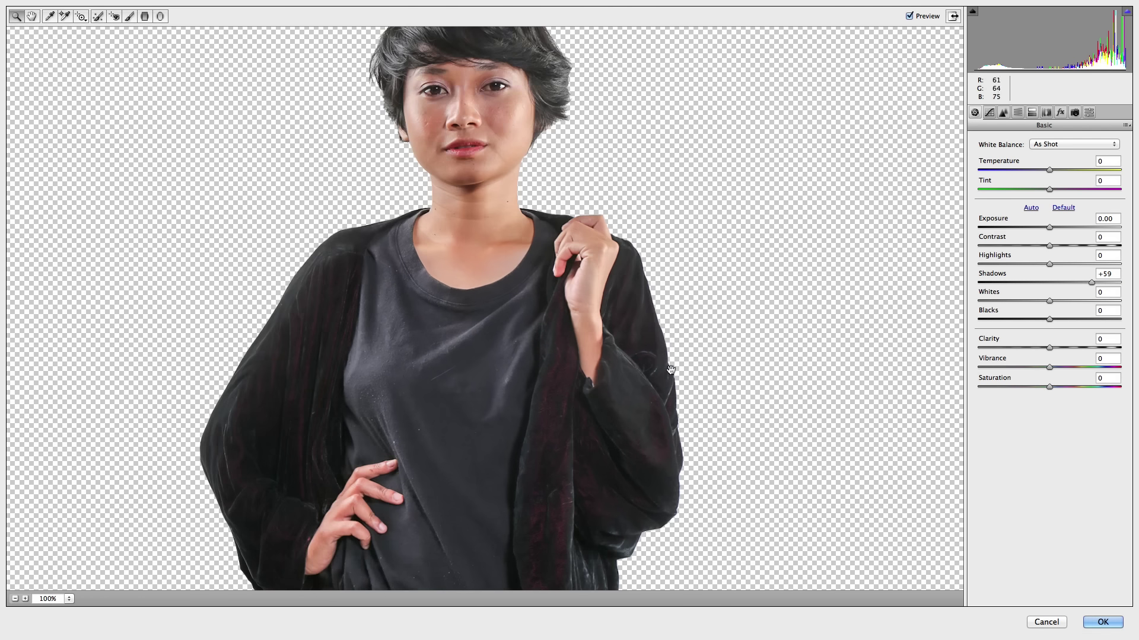
pyautogui.moveTo(1049, 319); pyautogui.dragTo(1015, 314)
pyautogui.click(1003, 113)
pyautogui.moveTo(978, 259); pyautogui.dragTo(1001, 259)
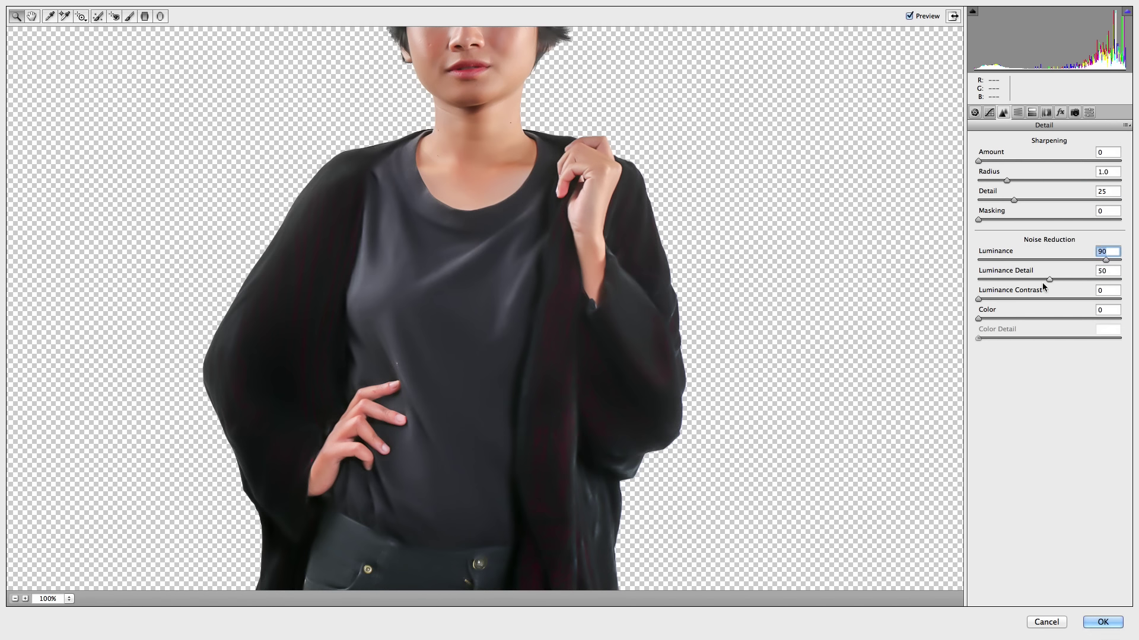
pyautogui.hotkey('ctrl', 'alt', '1')
pyautogui.moveTo(1049, 348); pyautogui.dragTo(1083, 347)
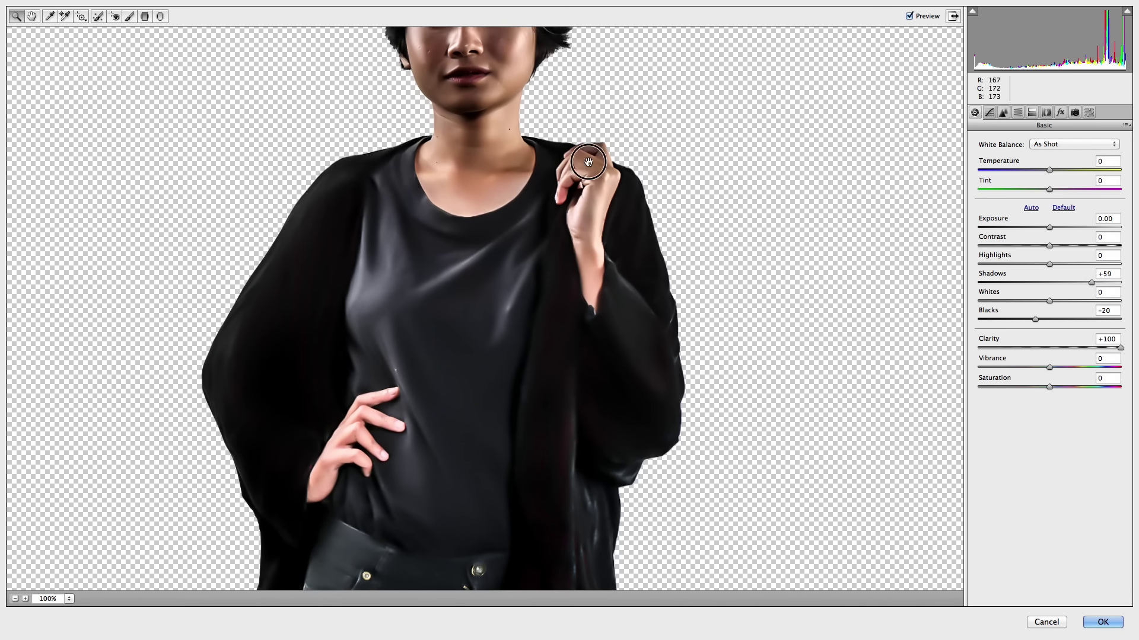
# Brighten the head with a radial filter (exposure +1.50, shadows +24) and the neck with a +2.70 brush.
pyautogui.moveTo(585, 157); pyautogui.dragTo(585, 383)
pyautogui.press('j')
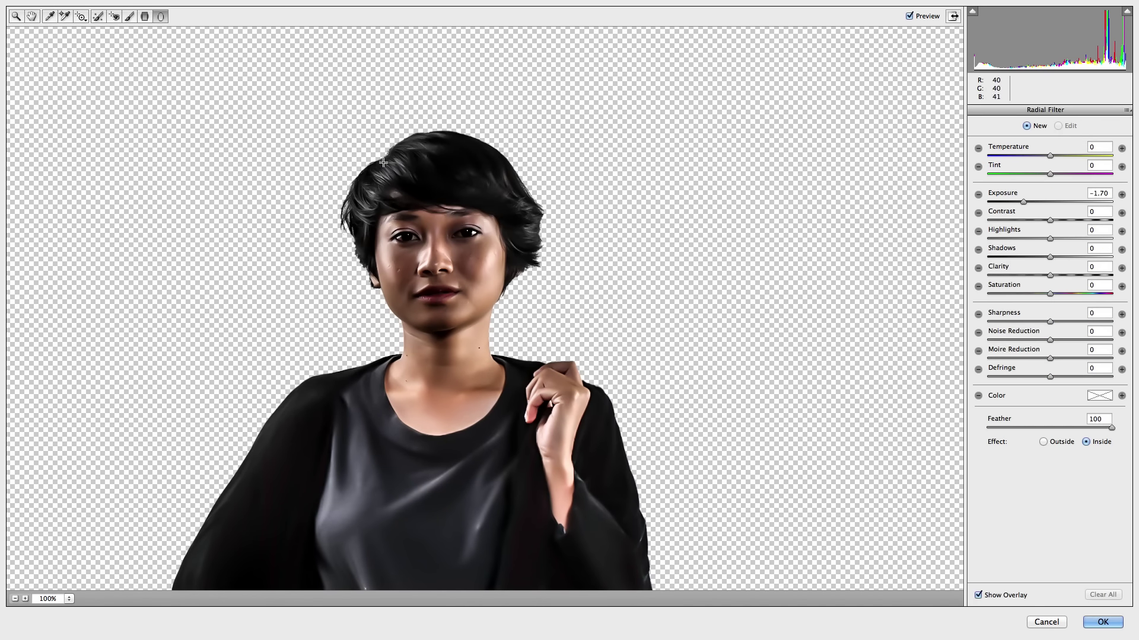
pyautogui.moveTo(439, 198); pyautogui.dragTo(638, 395)
pyautogui.moveTo(1023, 202); pyautogui.dragTo(1072, 202)
pyautogui.moveTo(1050, 257); pyautogui.dragTo(1064, 257)
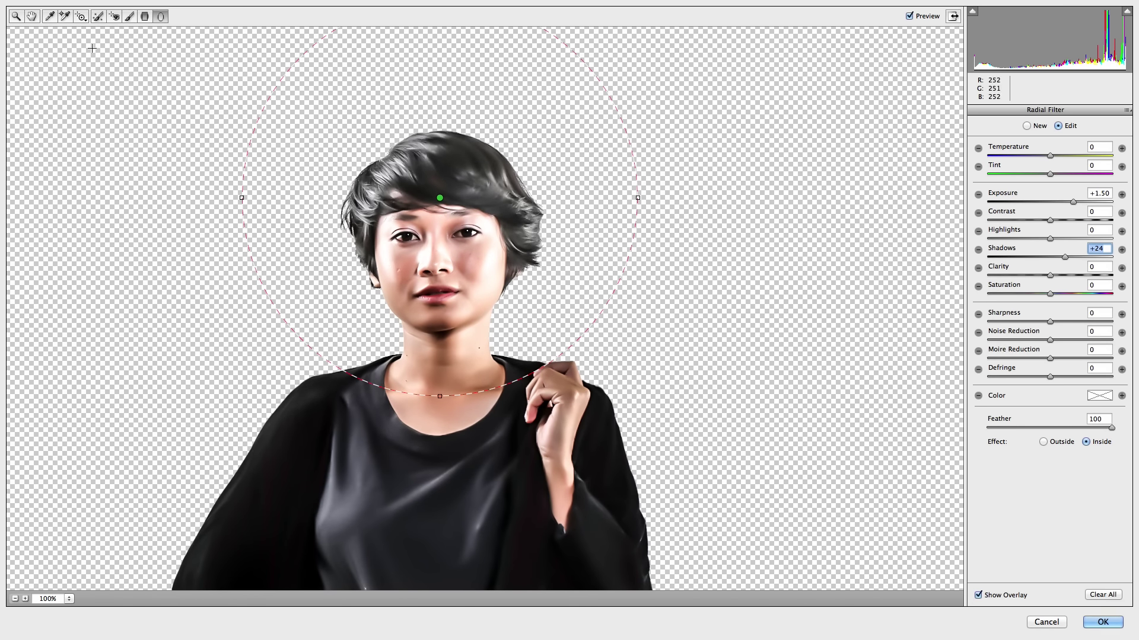
pyautogui.press('k')
pyautogui.moveTo(564, 357); pyautogui.dragTo(566, 360)
pyautogui.moveTo(1073, 202); pyautogui.dragTo(1091, 201)
pyautogui.press('[')
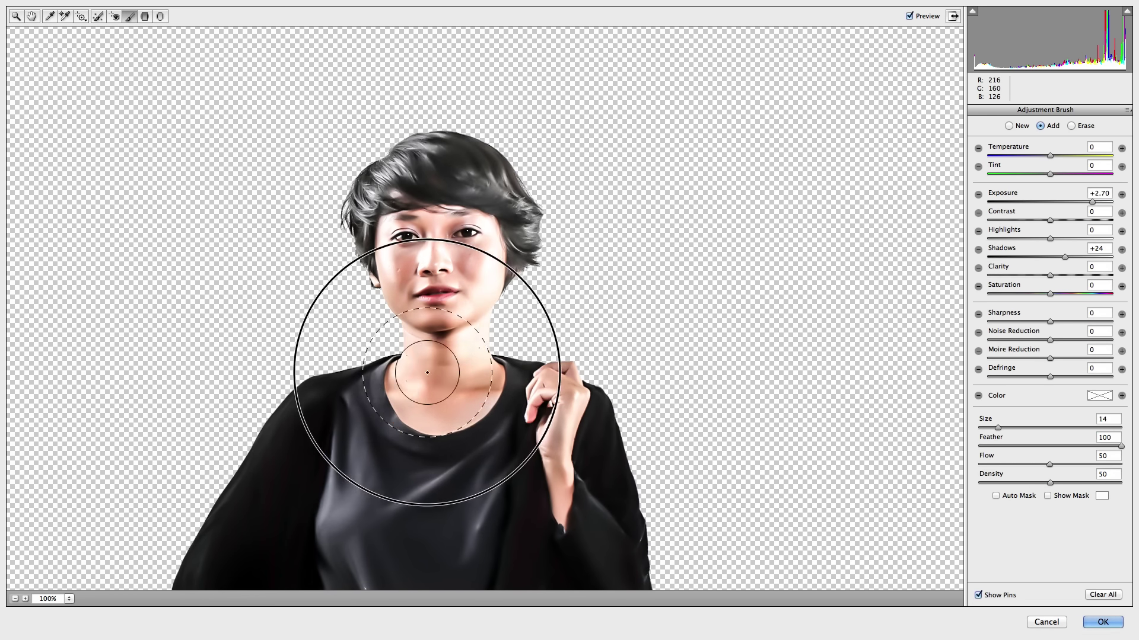
# Apply the Camera Raw changes and add a Curves adjustment clipped to the body copy.
pyautogui.hotkey('ctrl', '0')
pyautogui.press('Return')
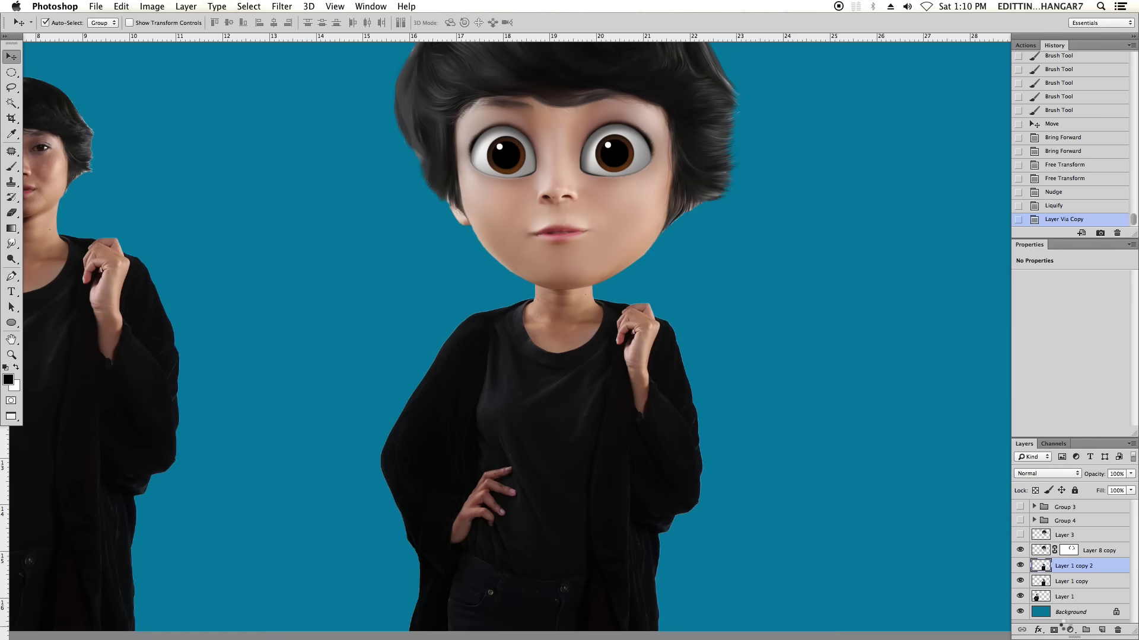
pyautogui.hscroll(5, 705, 120)
pyautogui.click(636, 386)
# Brighten with the Curves layer, fill its mask black, and paint the brightening back onto the body.
pyautogui.press('Return')
pyautogui.moveTo(1081, 346); pyautogui.dragTo(1082, 336)
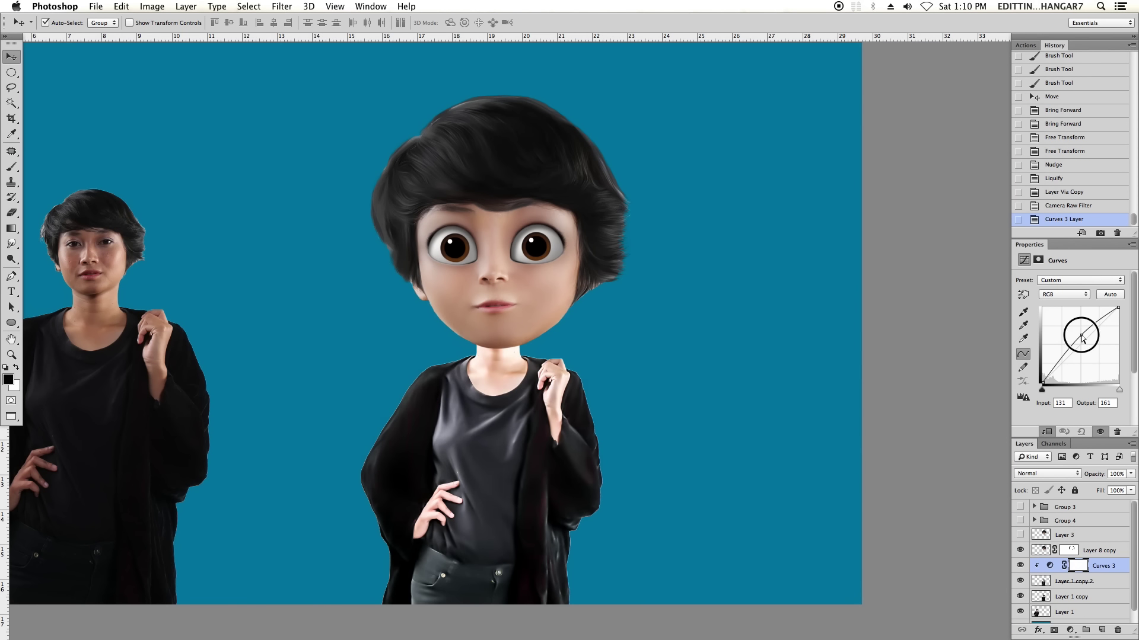
pyautogui.scroll(2, 572, 354)
pyautogui.press('x')
pyautogui.press('b')
pyautogui.hotkey('ctrl', 'BackSpace')
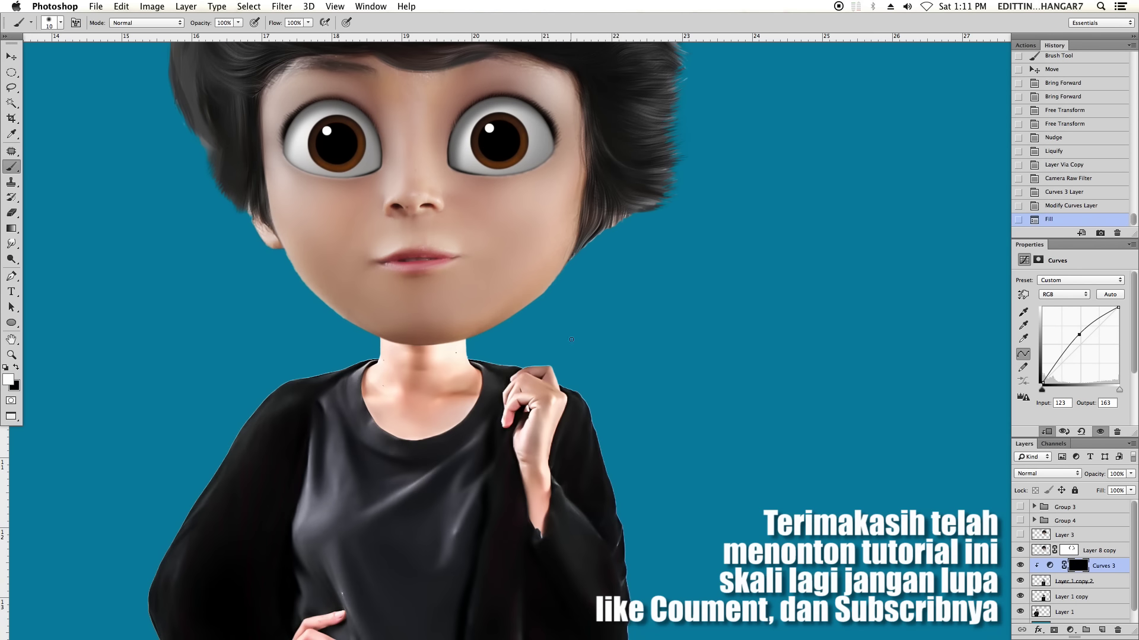
pyautogui.moveTo(533, 369); pyautogui.dragTo(536, 379)
pyautogui.scroll(-2, 536, 380)
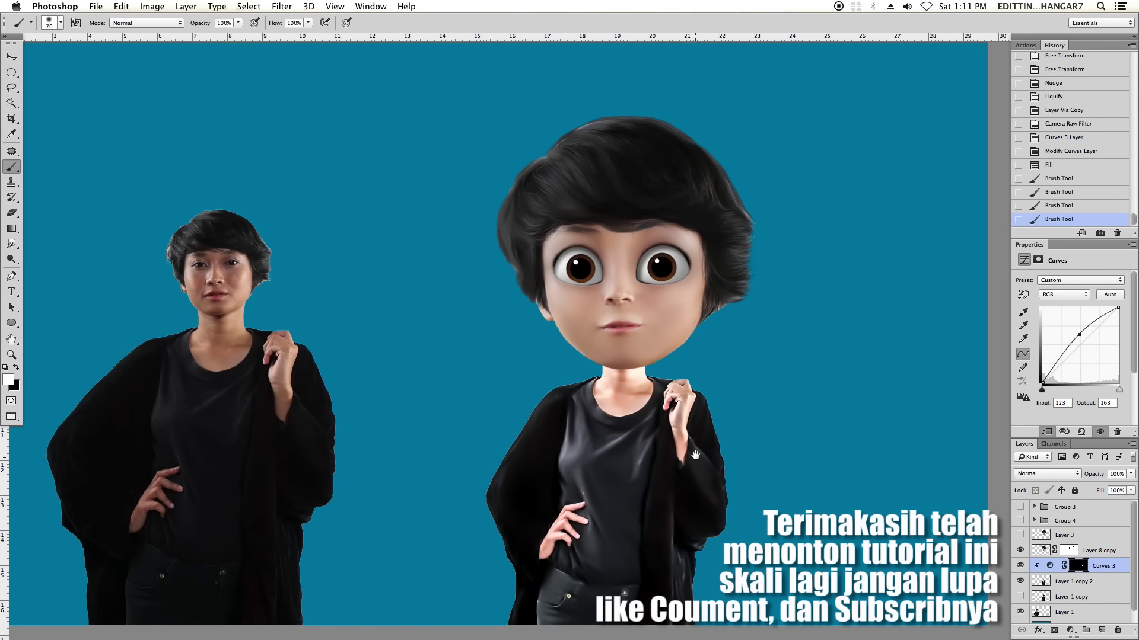
pyautogui.scroll(2, 696, 405)
# Darken with a Curves 4 layer, lowering the top endpoint and a midpoint, with a black-filled mask.
pyautogui.press('Return')
pyautogui.moveTo(1119, 307)
pyautogui.mouseDown()
pyautogui.moveTo(1123, 321)
pyautogui.moveTo(1087, 352)
pyautogui.mouseUp()
pyautogui.hotkey('ctrl', 'BackSpace')
pyautogui.moveTo(585, 341)
pyautogui.mouseDown()
pyautogui.moveTo(616, 386)
pyautogui.moveTo(655, 396)
pyautogui.moveTo(684, 359)
pyautogui.moveTo(705, 450)
pyautogui.mouseUp()
pyautogui.scroll(-5, 656, 395)
pyautogui.scroll(2, 779, 331)
pyautogui.scroll(2, 521, 465)
pyautogui.press('[')
pyautogui.press('[')
pyautogui.press('[')
# Step back and forward through history, ending with the extra Curves layers removed.
pyautogui.hotkey('ctrl', 'alt', 'z')
pyautogui.hotkey('ctrl', 'alt', 'z')
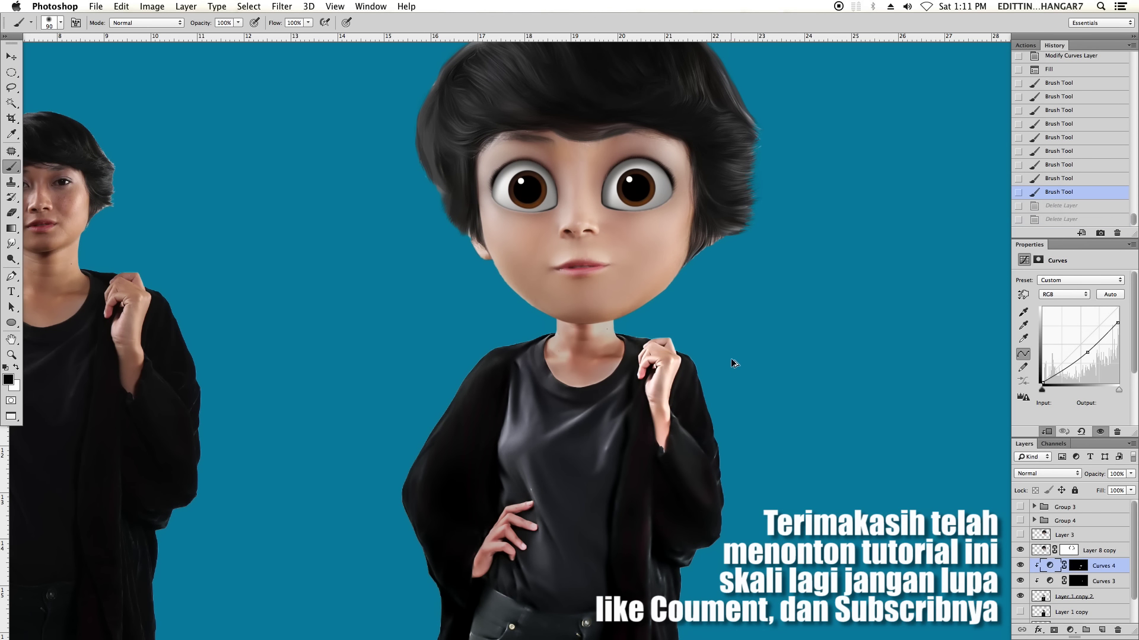
pyautogui.hotkey('ctrl', 'alt', 'z')
pyautogui.hotkey('ctrl', 'alt', 'z')
pyautogui.hotkey('ctrl', 'alt', 'z')
pyautogui.hotkey('ctrl', 'alt', 'z')
pyautogui.hotkey('ctrl', 'alt', 'z')
pyautogui.hotkey('ctrl', 'alt', 'z')
pyautogui.hotkey('ctrl', 'alt', 'z')
pyautogui.hotkey('ctrl', 'alt', 'z')
pyautogui.hotkey('ctrl', 'alt', 'z')
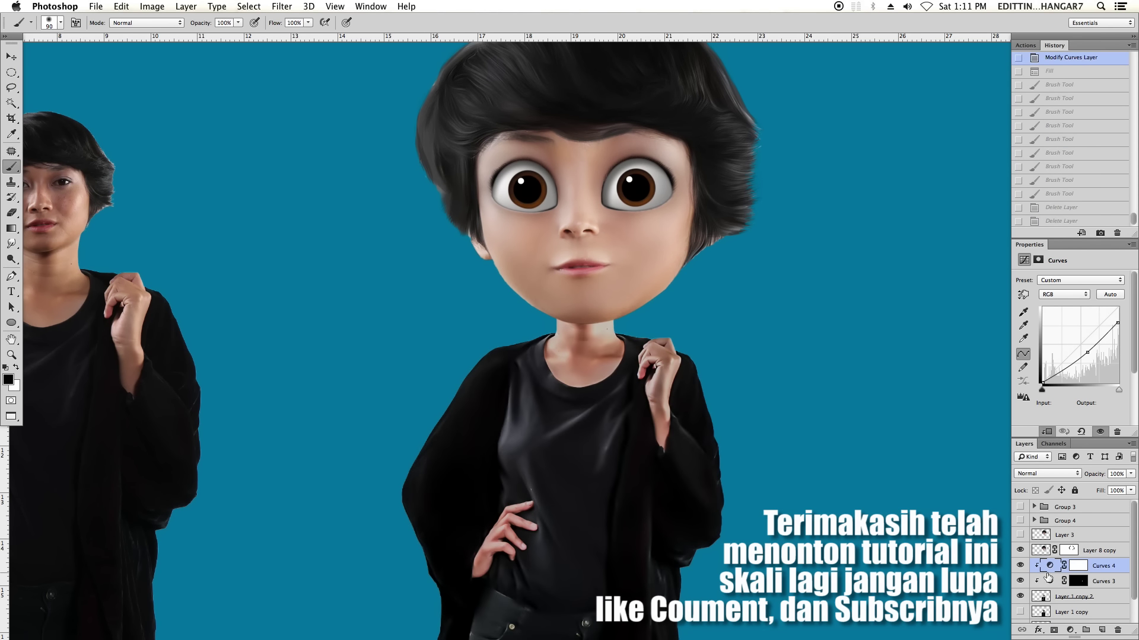
pyautogui.hotkey('ctrl', 'alt', 'z')
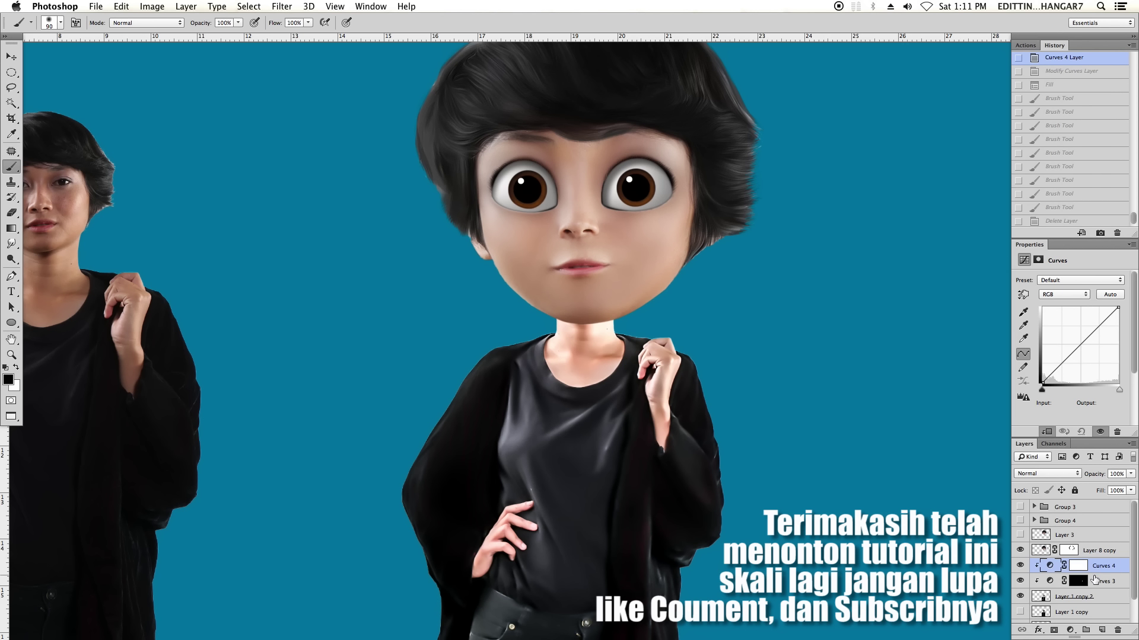
pyautogui.hotkey('ctrl', 'shift', 'z')
pyautogui.hotkey('ctrl', 'shift', 'z')
pyautogui.hotkey('ctrl', 'shift', 'z')
pyautogui.hotkey('ctrl', 'shift', 'z')
pyautogui.hotkey('ctrl', 'shift', 'z')
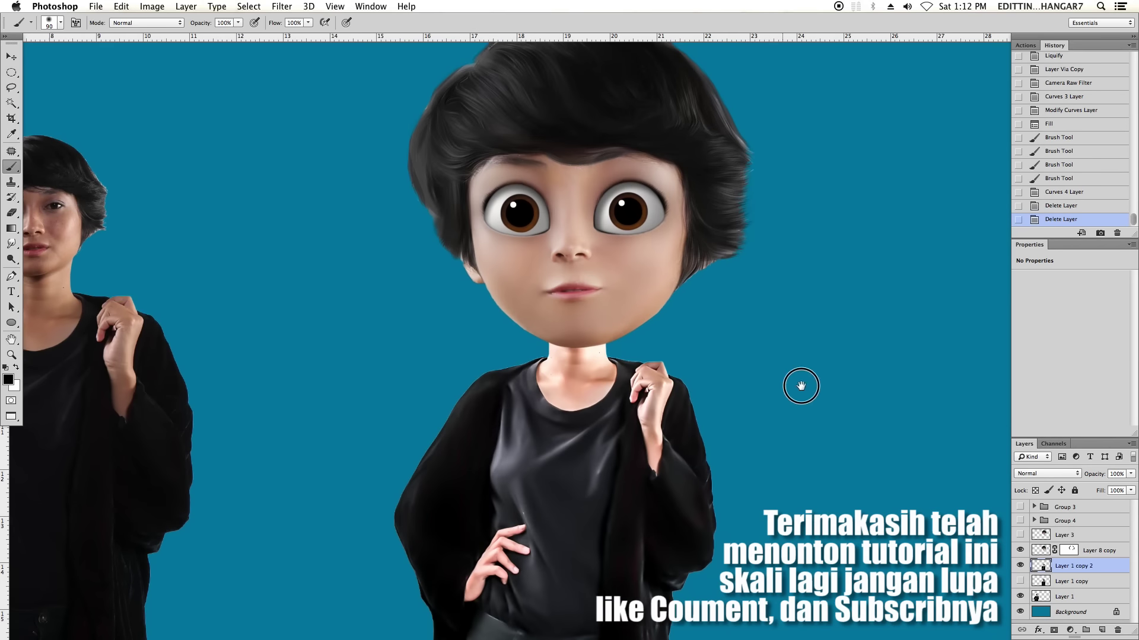
pyautogui.hotkey('ctrl', 'shift', 'z')
pyautogui.hotkey('ctrl', 'shift', 'z')
pyautogui.hotkey('ctrl', 'shift', 'z')
pyautogui.hotkey('ctrl', 'shift', 'z')
# Add a clipped layer mask to the painterly body copy and mask the neck to reveal original skin.
pyautogui.click(1054, 629)
pyautogui.hotkey('ctrl', 'alt', 'g')
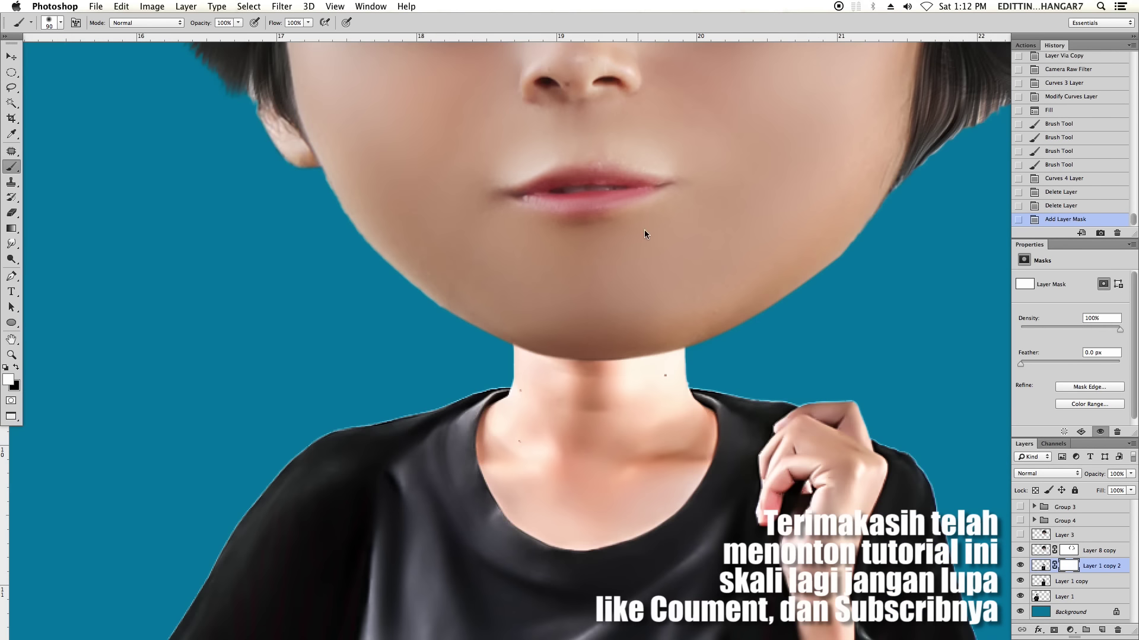
pyautogui.scroll(5, 578, 344)
pyautogui.press('x')
pyautogui.press('x')
pyautogui.moveTo(529, 325); pyautogui.dragTo(552, 491)
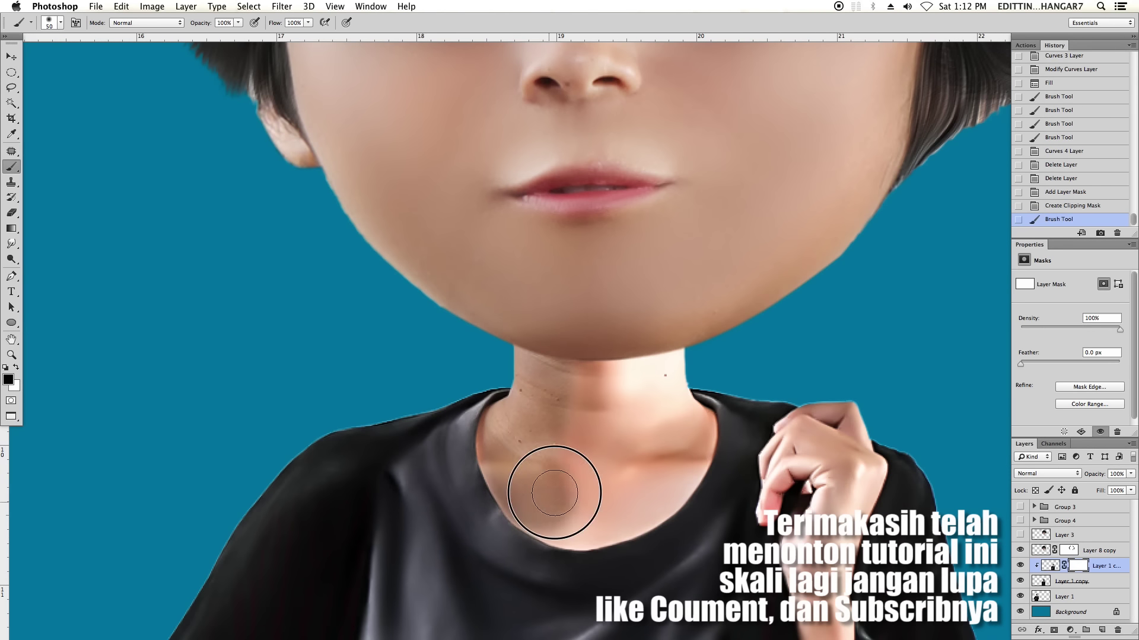
pyautogui.moveTo(674, 419)
pyautogui.mouseDown()
pyautogui.moveTo(595, 415)
pyautogui.moveTo(554, 498)
pyautogui.mouseUp()
# Mask the hands at the shoulder and waist, including the top edge of the fingers.
pyautogui.hscroll(5, 554, 498)
pyautogui.moveTo(664, 439)
pyautogui.mouseDown()
pyautogui.moveTo(630, 402)
pyautogui.moveTo(658, 356)
pyautogui.mouseUp()
pyautogui.scroll(-5, 659, 356)
pyautogui.moveTo(623, 475); pyautogui.dragTo(644, 259)
pyautogui.scroll(-10, 644, 260)
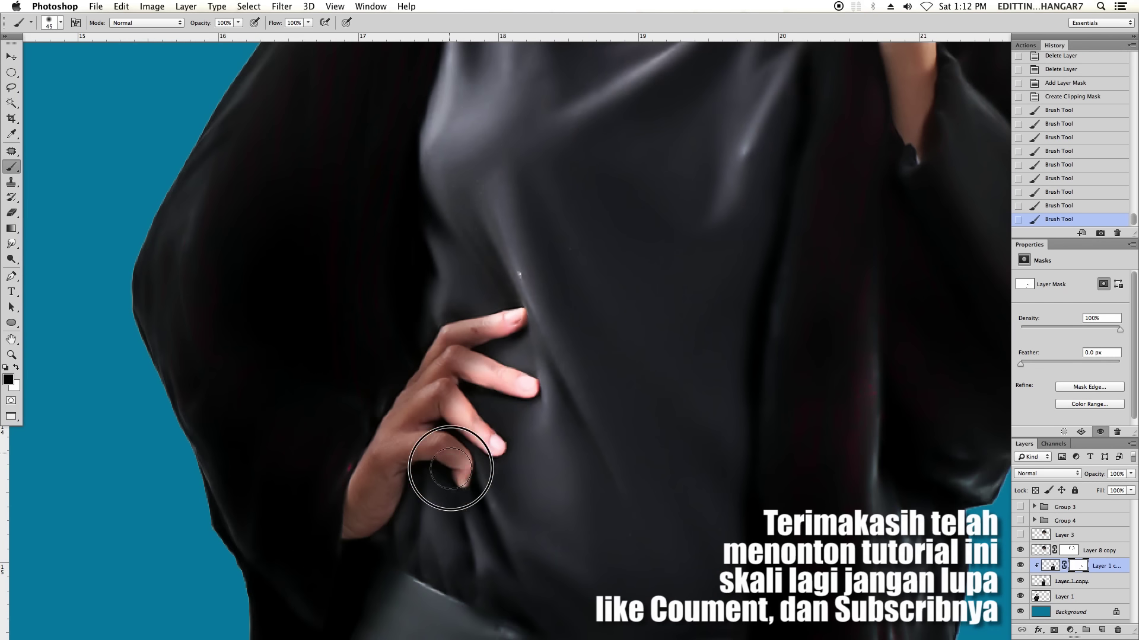
pyautogui.moveTo(444, 470); pyautogui.dragTo(516, 376)
pyautogui.press('[')
pyautogui.press('[')
pyautogui.press('super+plus')
pyautogui.moveTo(557, 323); pyautogui.dragTo(407, 325)
# Fine-tune the mask brush, view the whole character, and add a Curves layer clipped to the body layer.
pyautogui.press('x')
pyautogui.press('[')
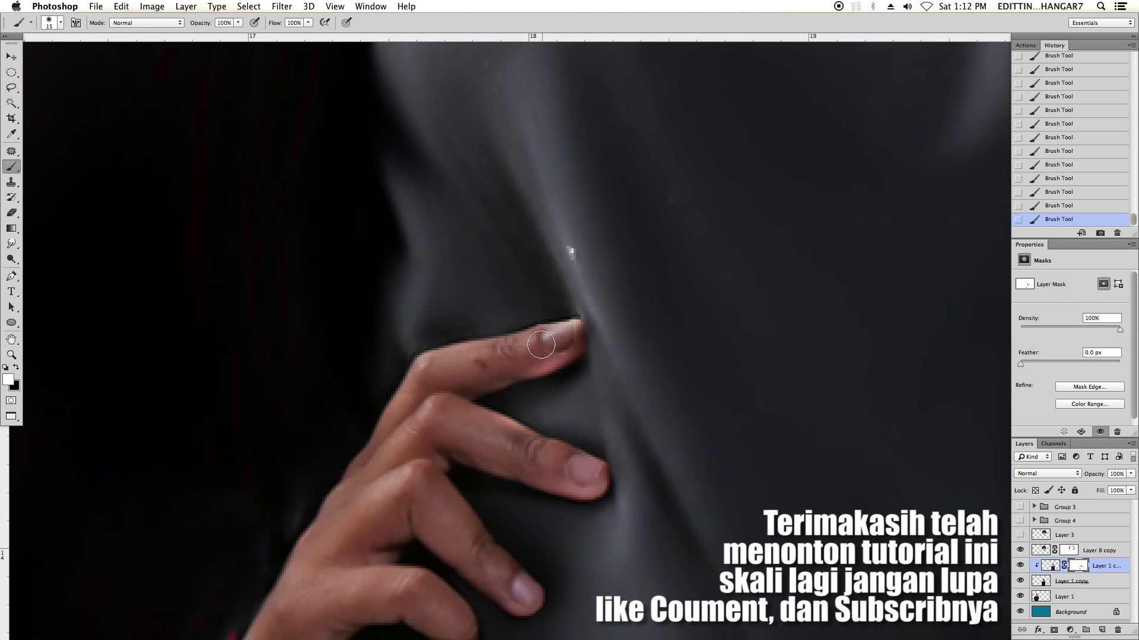
pyautogui.press('x')
pyautogui.scroll(-5, 617, 433)
pyautogui.press(']')
pyautogui.press(']')
pyautogui.press('x')
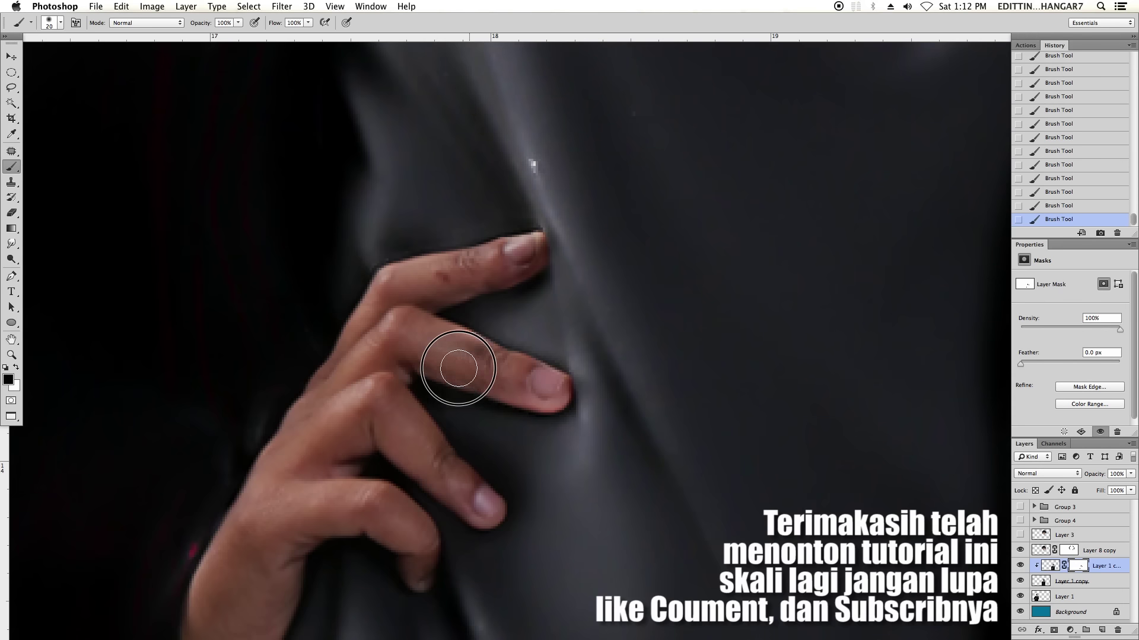
pyautogui.press('x')
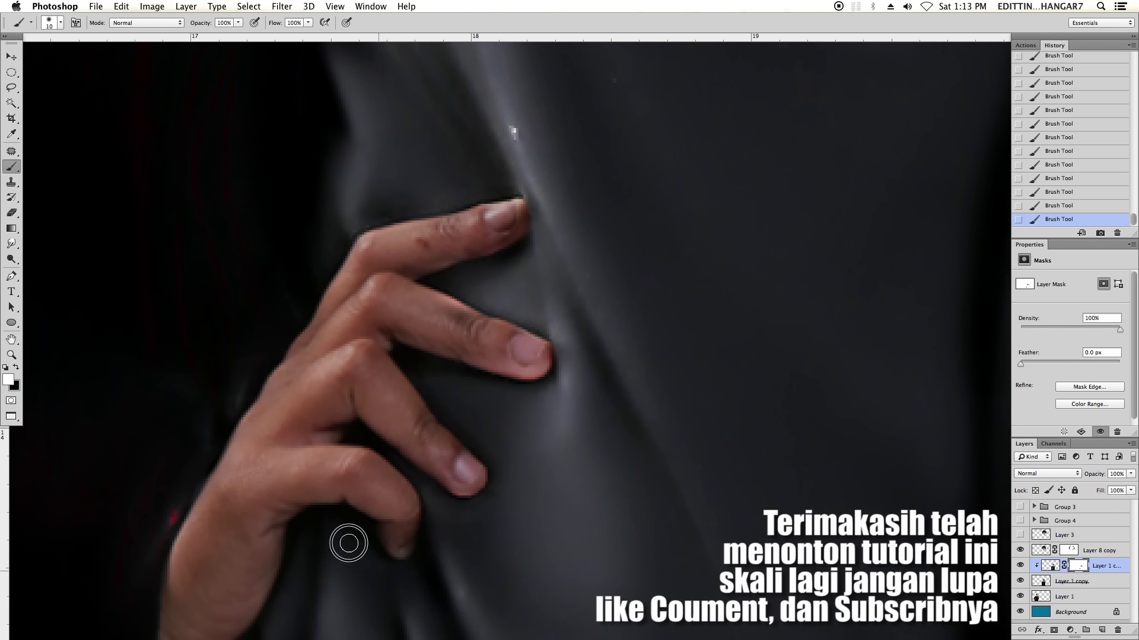
pyautogui.press('super+0')
pyautogui.click(729, 391)
pyautogui.click(842, 370)
# Brighten with the new curve, merge it into the body, and choose a Mixer Brush preset.
pyautogui.moveTo(1074, 356); pyautogui.dragTo(1074, 336)
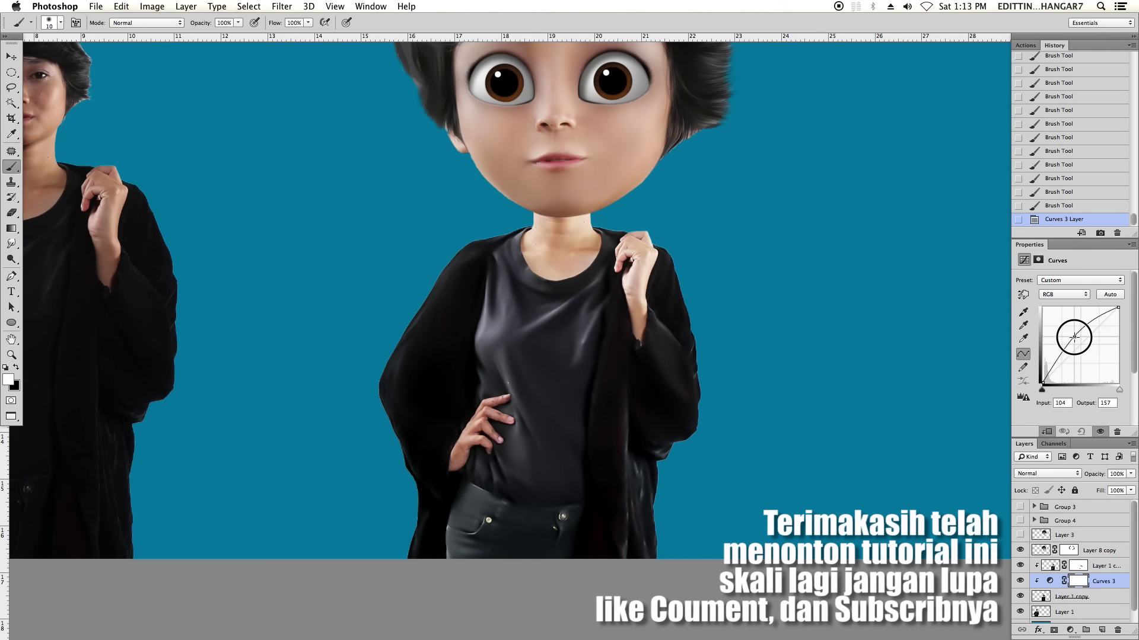
pyautogui.press('super+minus')
pyautogui.press('super+e')
pyautogui.keyDown('super'); pyautogui.click(641, 393); pyautogui.keyUp('super')
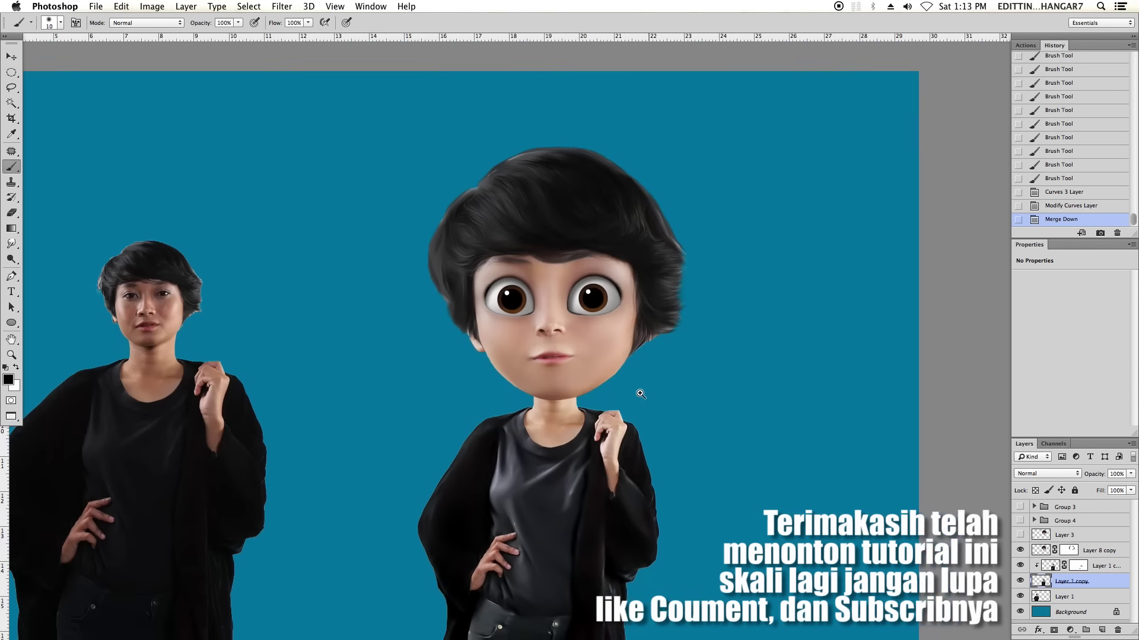
pyautogui.press('super+plus')
pyautogui.click(60, 23)
pyautogui.press('super+plus')
# On Layer 1 copy, blend the neck wrinkles and spots and the hands smooth with the Mixer Brush.
pyautogui.click(1041, 581)
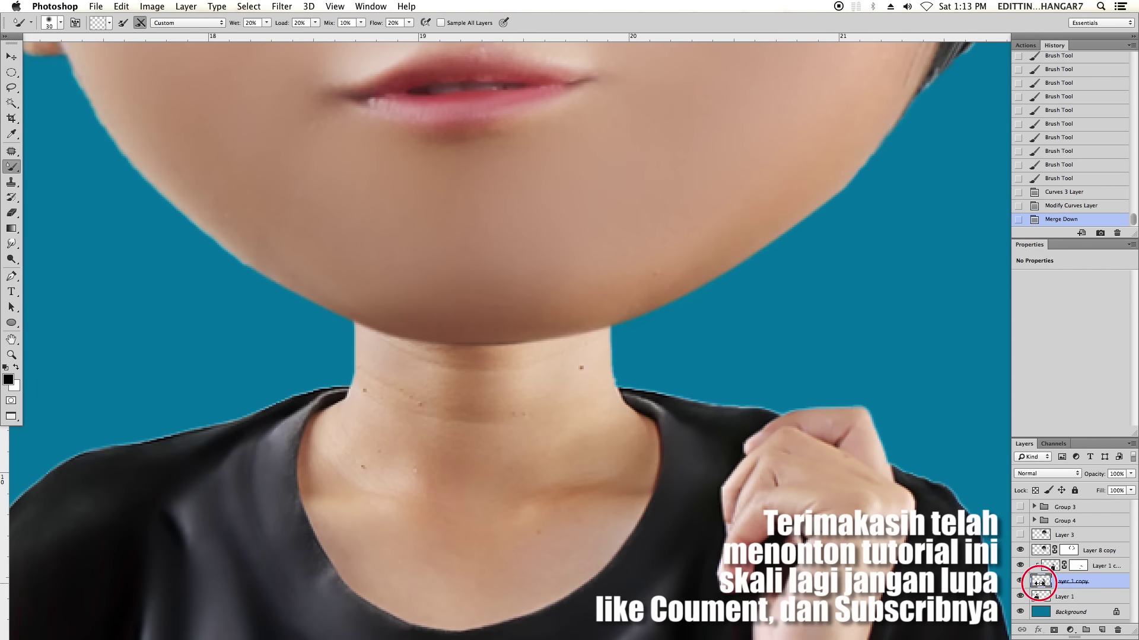
pyautogui.press(']')
pyautogui.press(']')
pyautogui.moveTo(415, 332)
pyautogui.mouseDown()
pyautogui.moveTo(452, 368)
pyautogui.moveTo(394, 465)
pyautogui.moveTo(516, 382)
pyautogui.moveTo(419, 315)
pyautogui.moveTo(546, 495)
pyautogui.mouseUp()
pyautogui.scroll(-2, 546, 495)
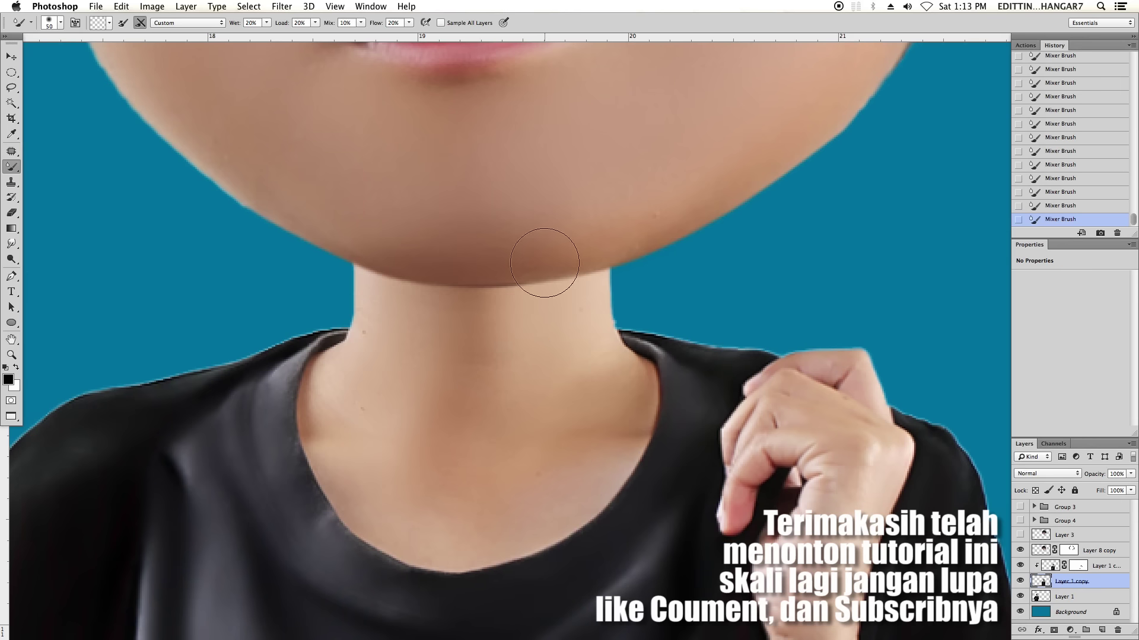
pyautogui.press(']')
pyautogui.hscroll(8, 622, 372)
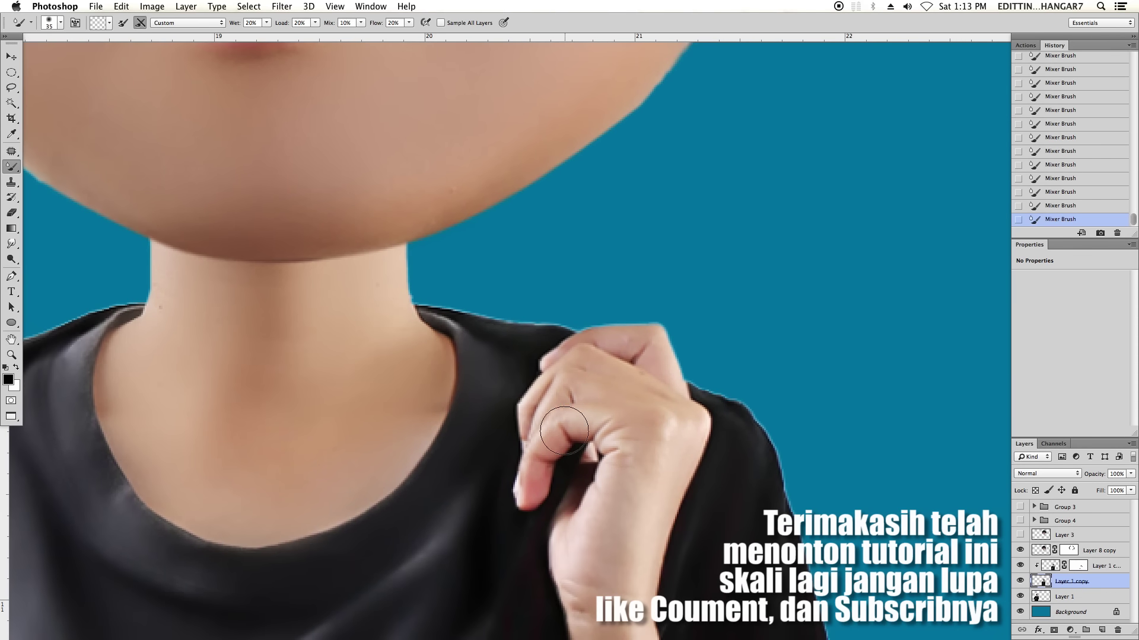
pyautogui.press('[')
pyautogui.press('[')
pyautogui.press('[')
pyautogui.scroll(-3, 599, 362)
pyautogui.scroll(-5, 599, 362)
pyautogui.scroll(5, 527, 425)
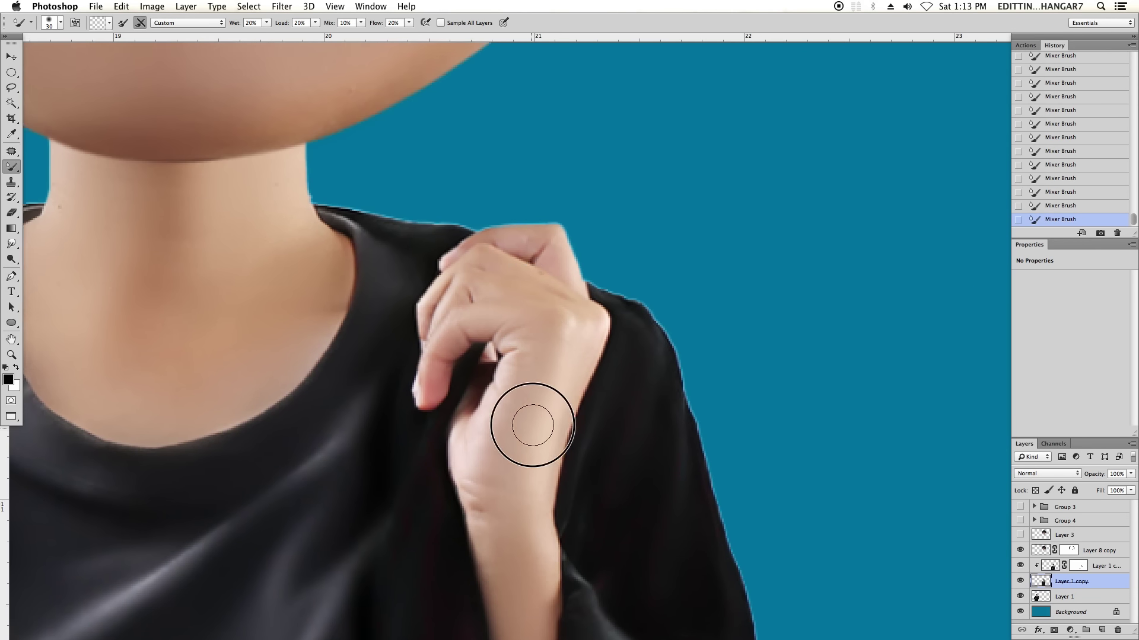
pyautogui.scroll(1, 501, 307)
pyautogui.press('[')
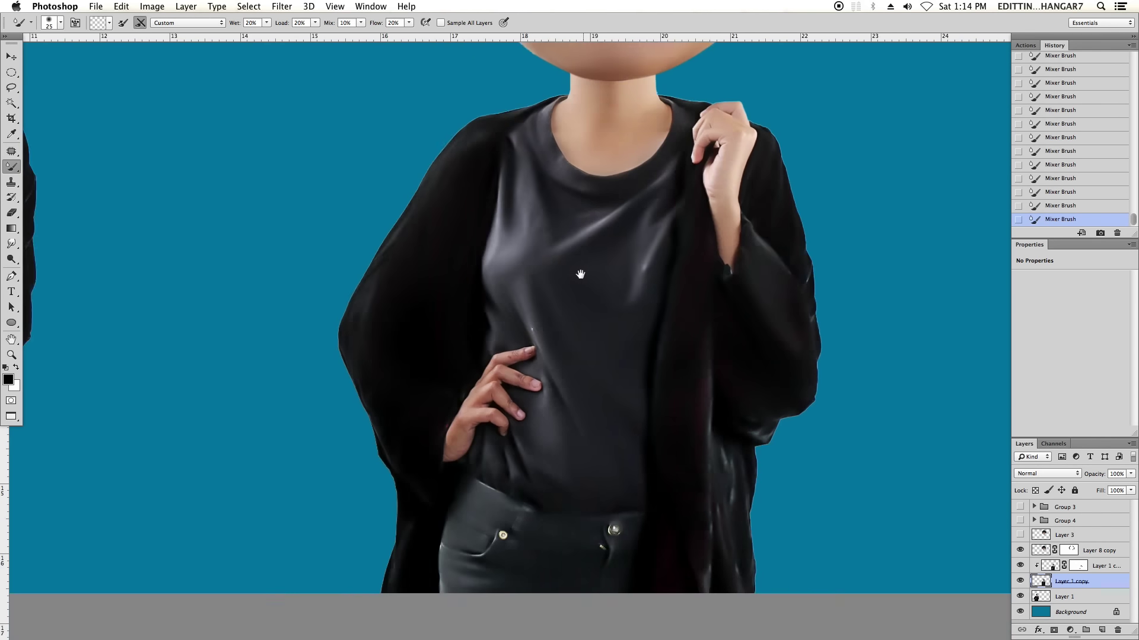
pyautogui.moveTo(562, 267); pyautogui.dragTo(541, 334)
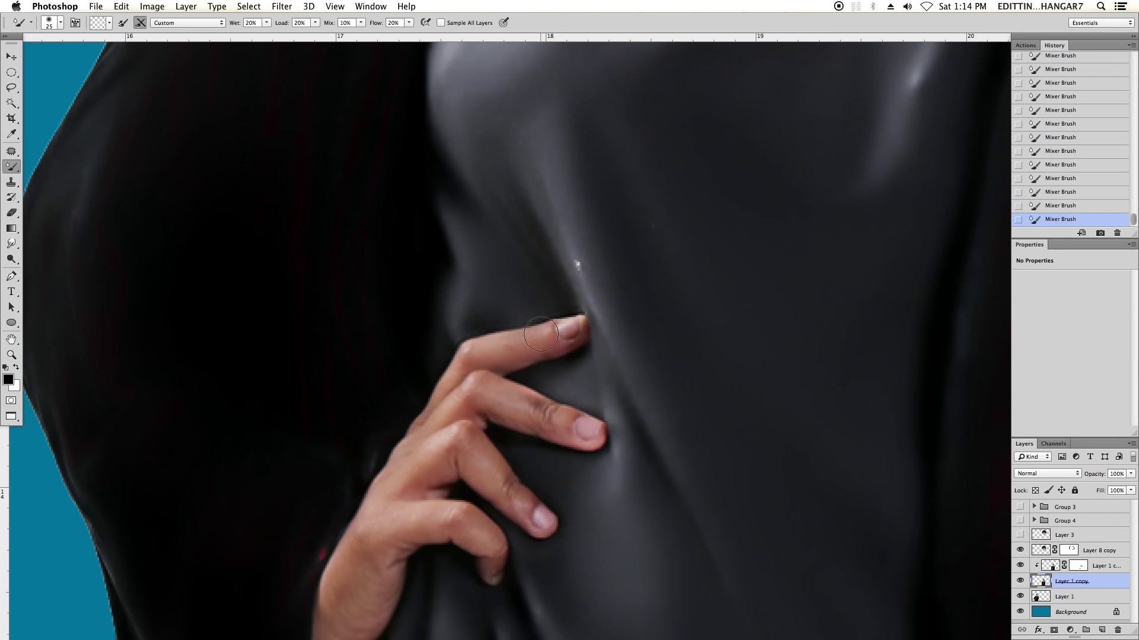
# Review the whole cartoon figure and merge the painted body layers into one.
pyautogui.scroll(-2, 501, 404)
pyautogui.scroll(-2, 529, 433)
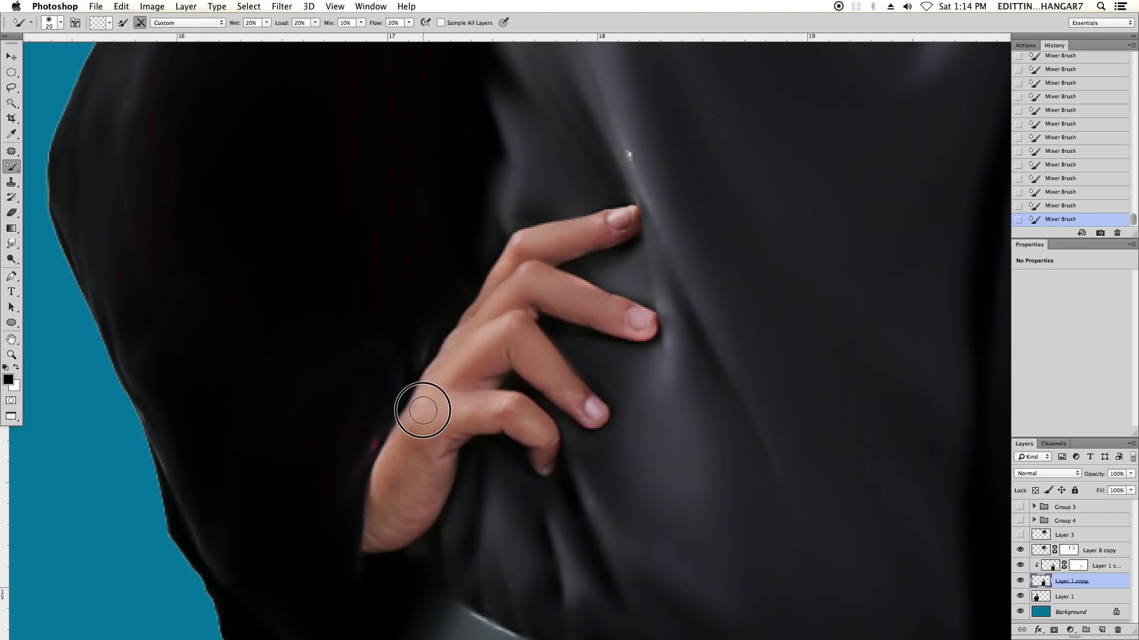
pyautogui.press('super+minus')
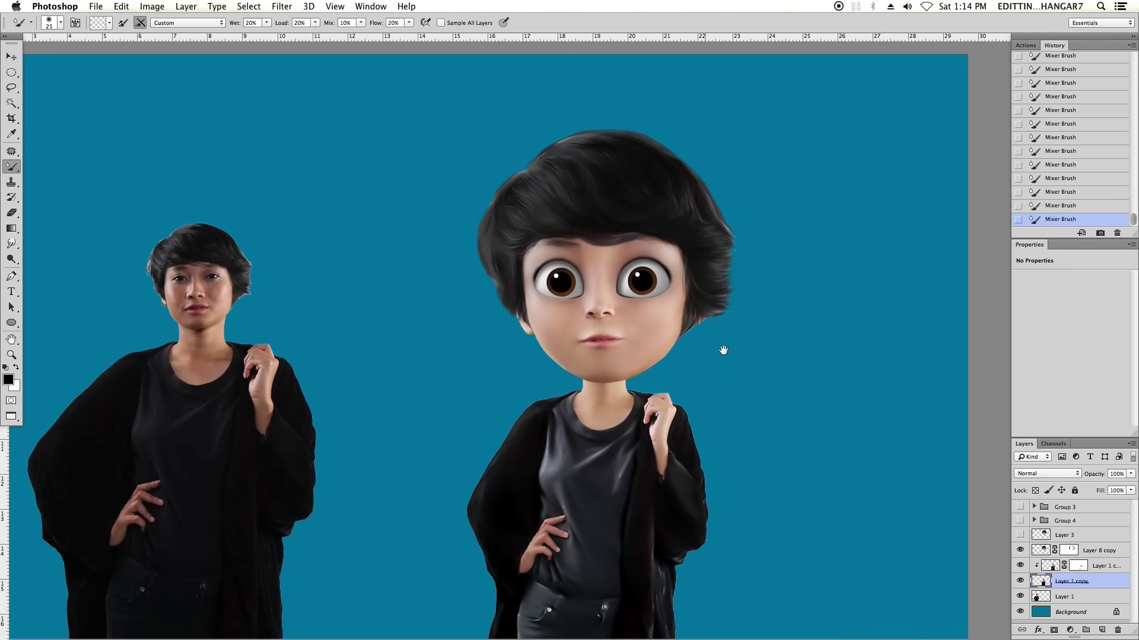
pyautogui.press('super+minus')
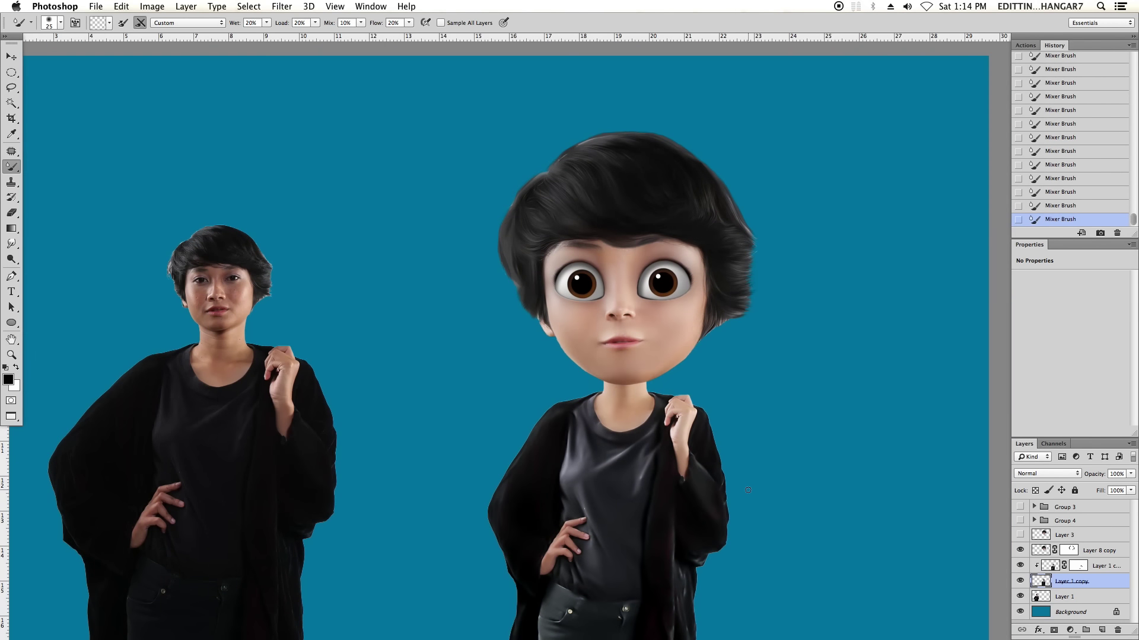
pyautogui.press('super+minus')
pyautogui.press('super+plus')
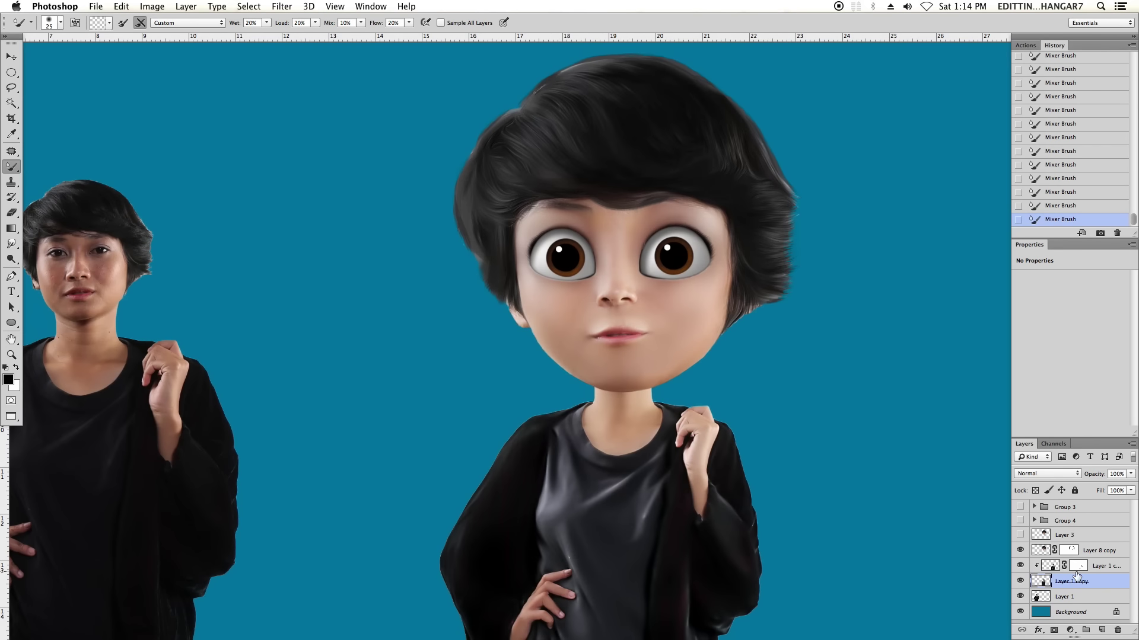
pyautogui.press('super+e')
pyautogui.press('super+minus')
pyautogui.press('super+plus')
# Create the clipped Curves 3 layer with a white mask and a darkening curve point, comparing before/after.
pyautogui.click(700, 382)
pyautogui.press('Return')
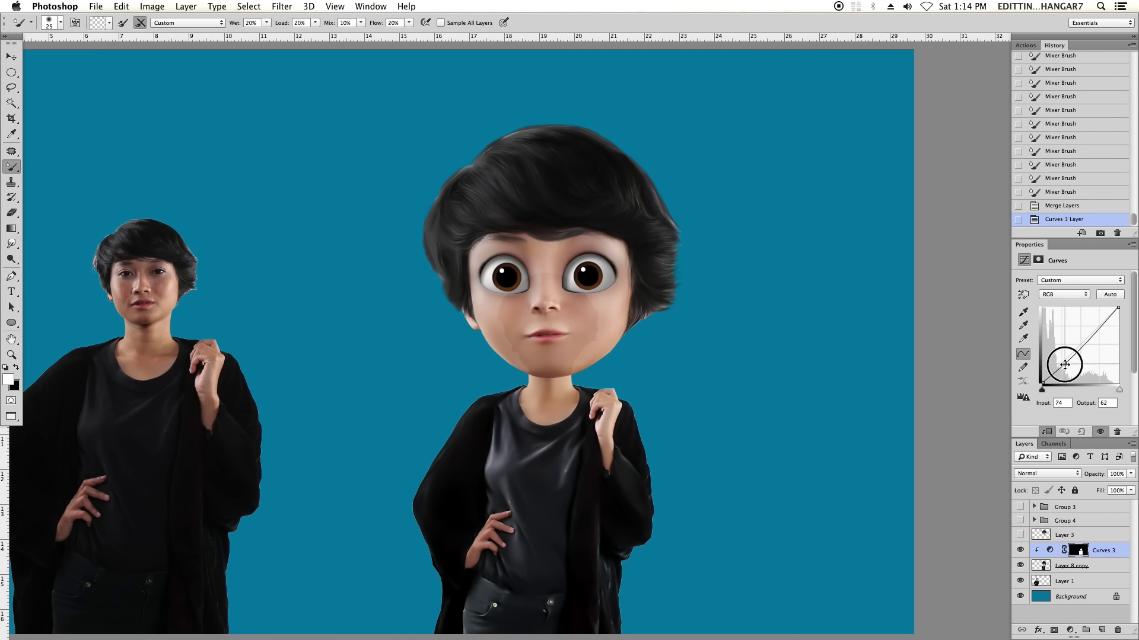
pyautogui.press('super+BackSpace')
pyautogui.press('x')
pyautogui.press('super+BackSpace')
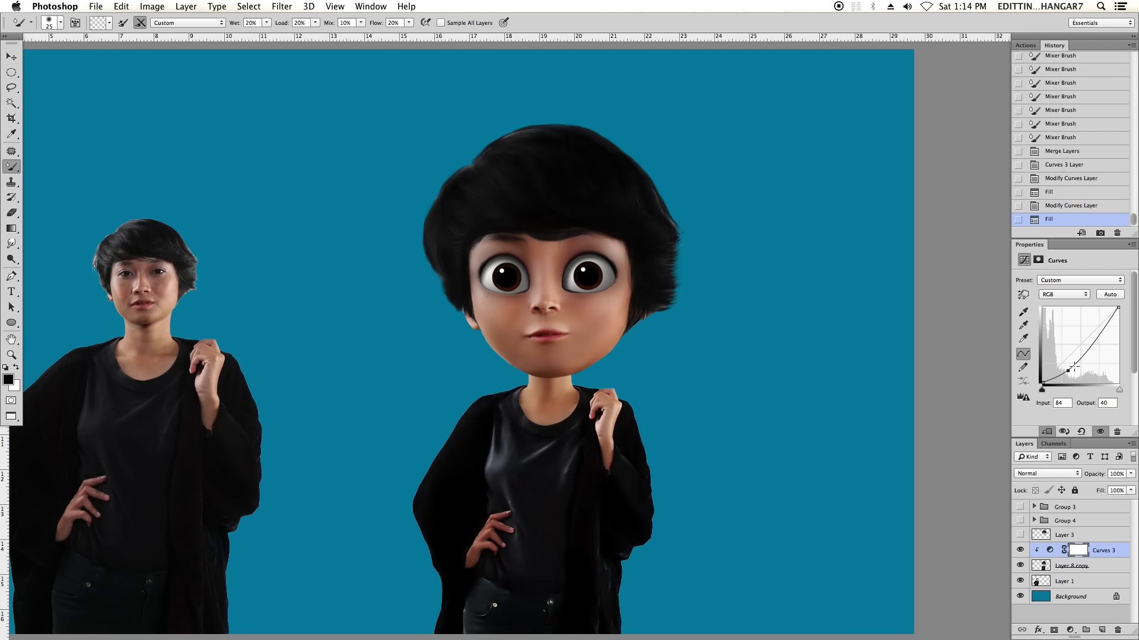
pyautogui.click(1092, 334)
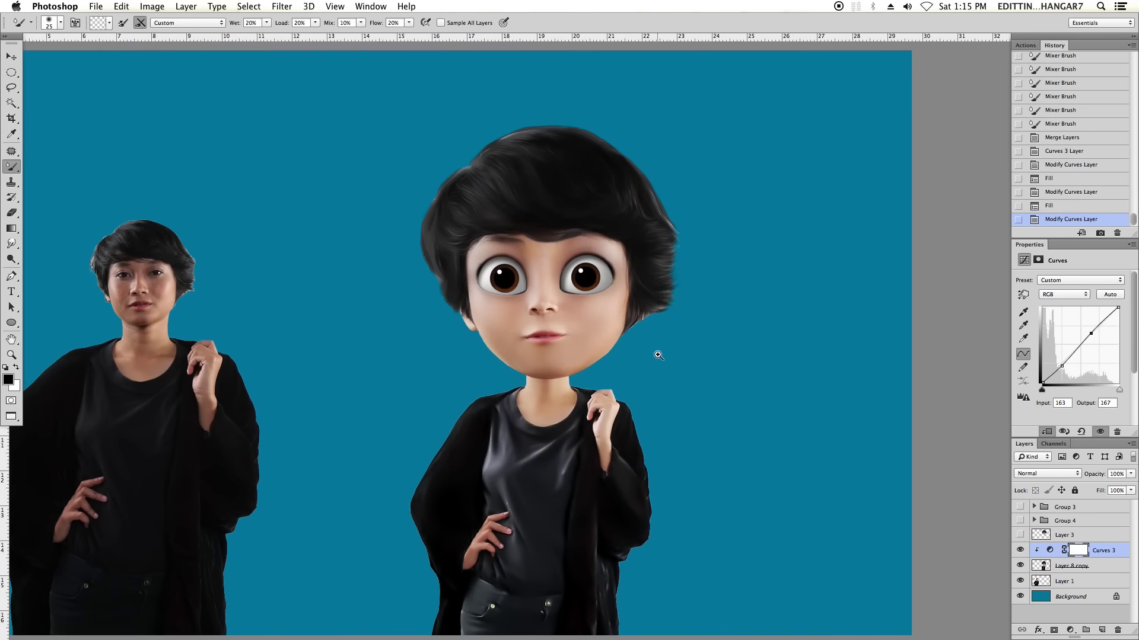
pyautogui.hscroll(-3, 656, 353)
pyautogui.click(1020, 550)
pyautogui.click(1070, 630)
# Add a Hue/Saturation layer clipped to Curves 3 with hue -4 and saturation +11.
pyautogui.click(1079, 529)
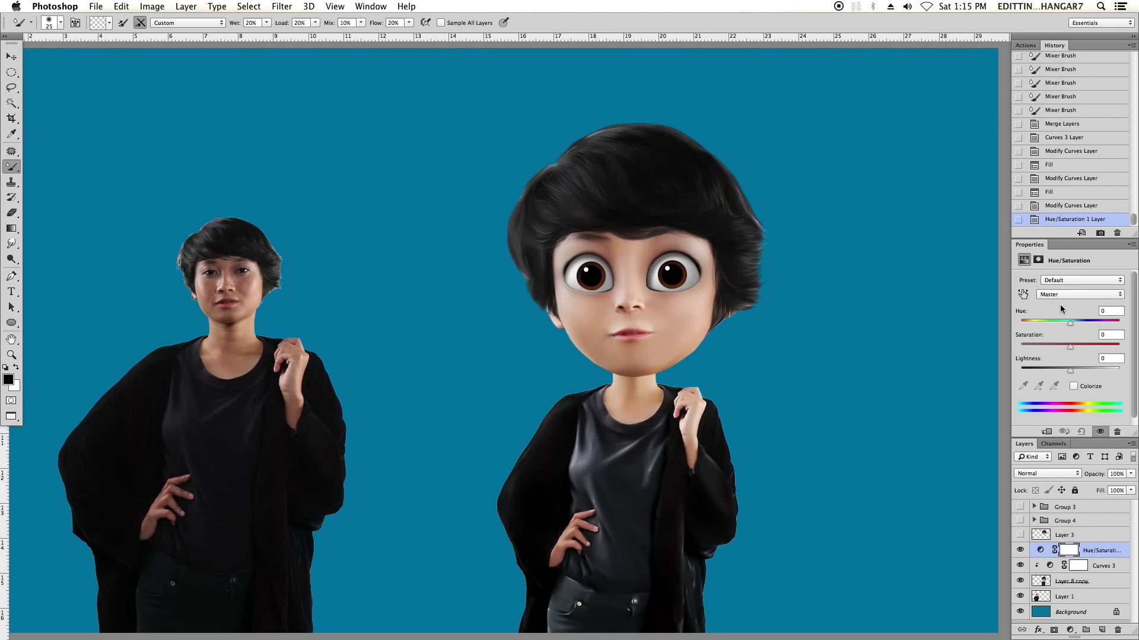
pyautogui.press('super+alt+g')
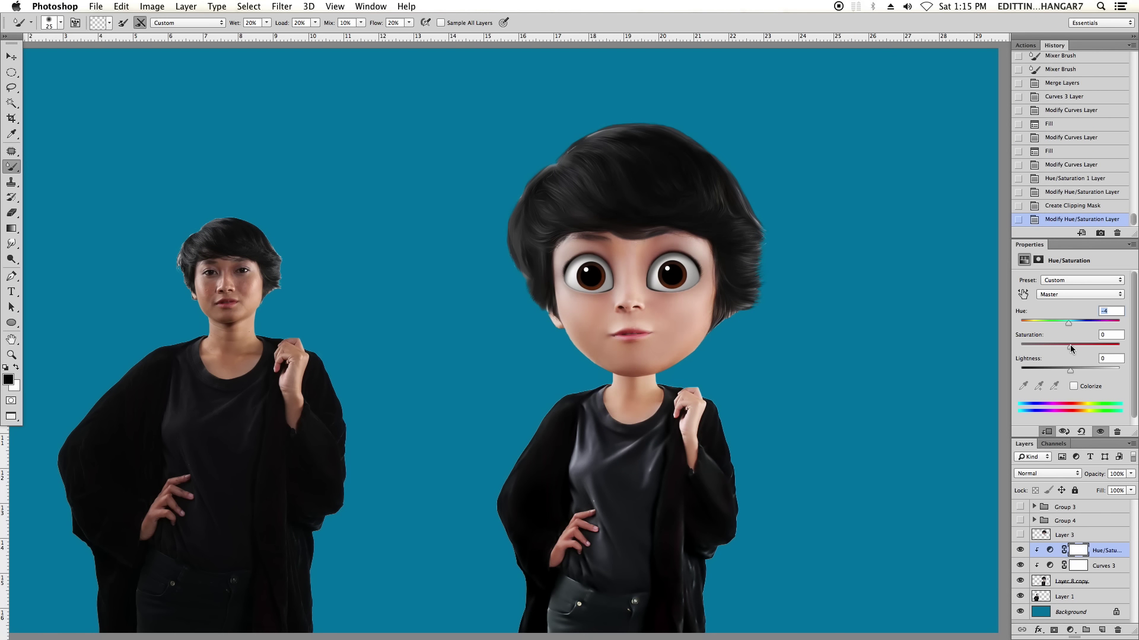
pyautogui.moveTo(1074, 347); pyautogui.dragTo(1077, 347)
pyautogui.press('super+minus')
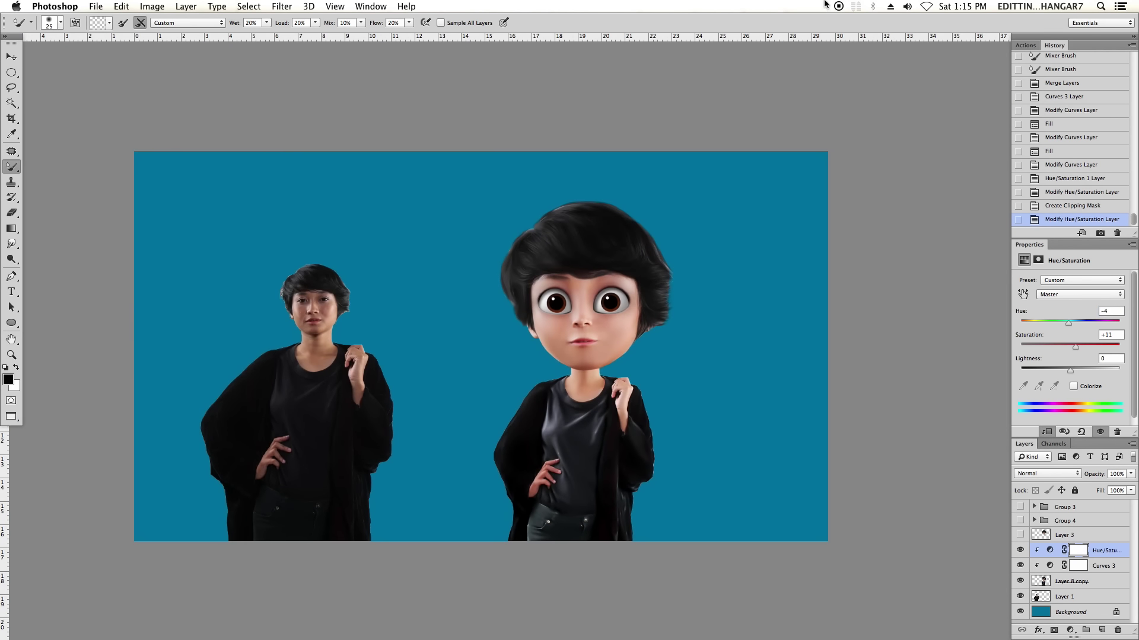
pyautogui.press('super+plus')
# Add a layer mask to Layer 8 copy and paint away the rough hair edges.
pyautogui.click(1042, 581)
pyautogui.click(1054, 630)
pyautogui.press('b')
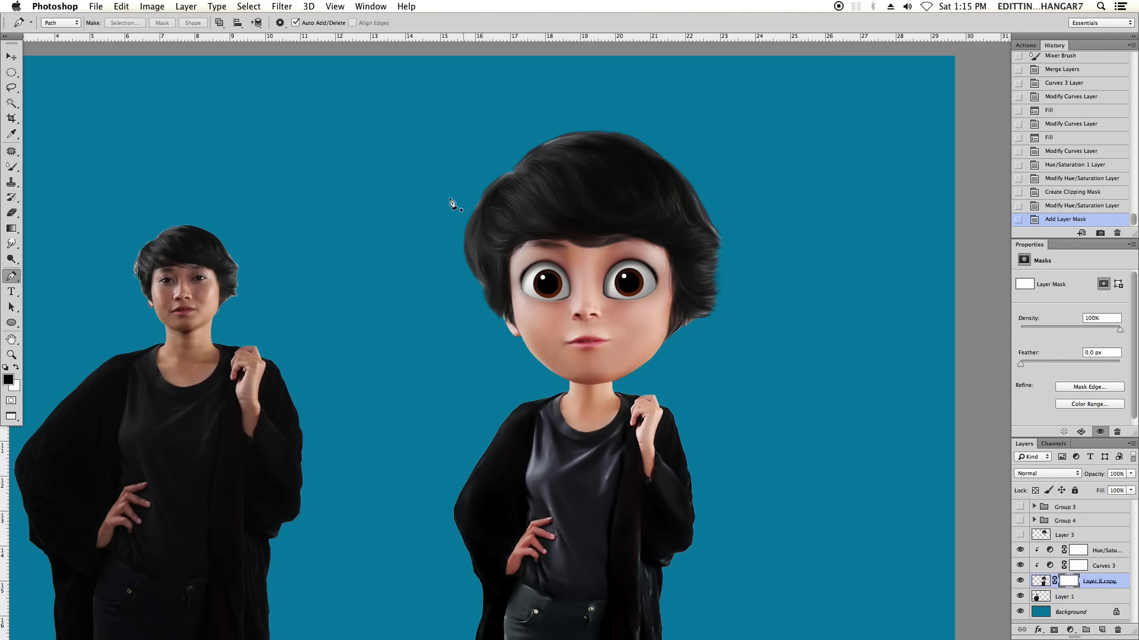
pyautogui.scroll(4, 452, 204)
pyautogui.moveTo(415, 297)
pyautogui.mouseDown()
pyautogui.moveTo(429, 254)
pyautogui.moveTo(386, 338)
pyautogui.moveTo(407, 297)
pyautogui.mouseUp()
pyautogui.press(']')
pyautogui.scroll(-3, 368, 382)
pyautogui.moveTo(368, 382)
pyautogui.mouseDown()
pyautogui.moveTo(361, 325)
pyautogui.moveTo(390, 307)
pyautogui.mouseUp()
pyautogui.press('[')
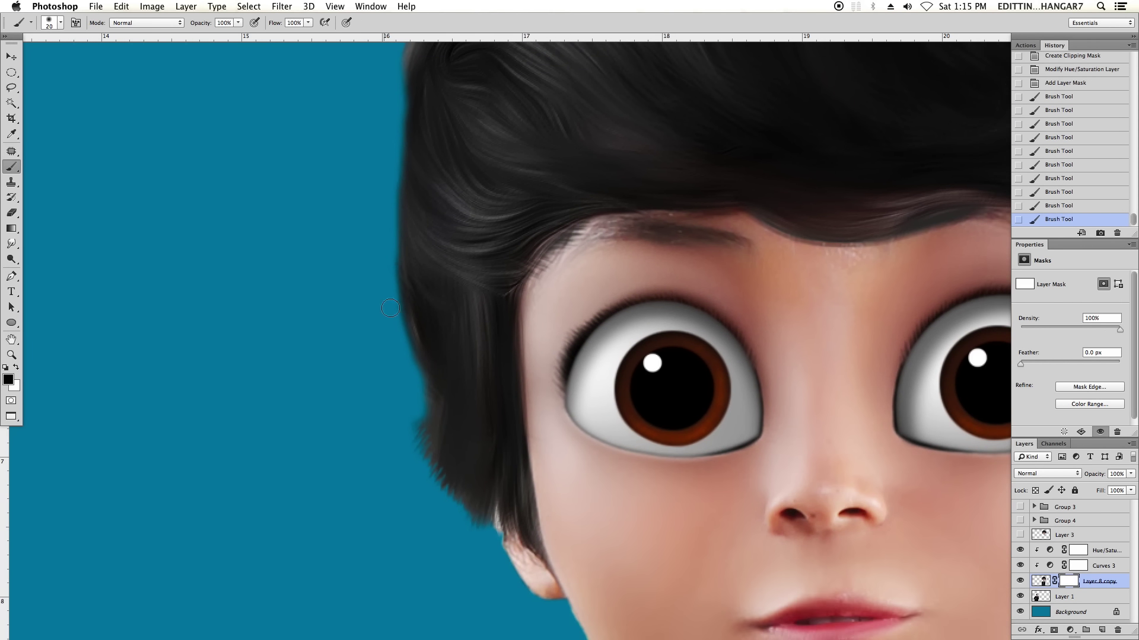
pyautogui.scroll(2, 411, 402)
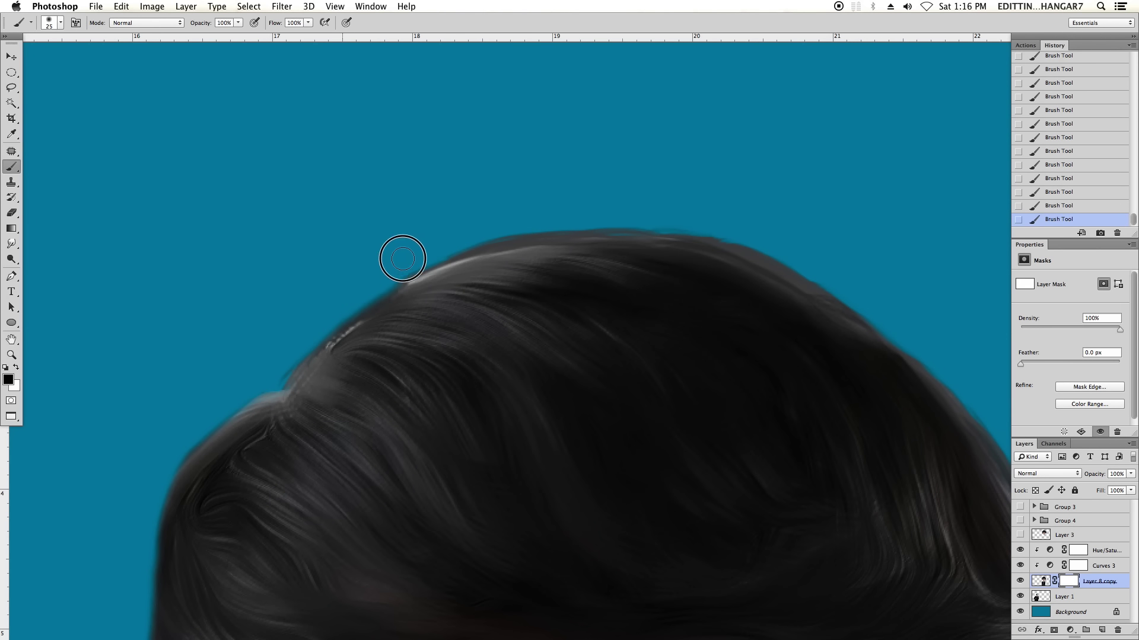
pyautogui.press('super+0')
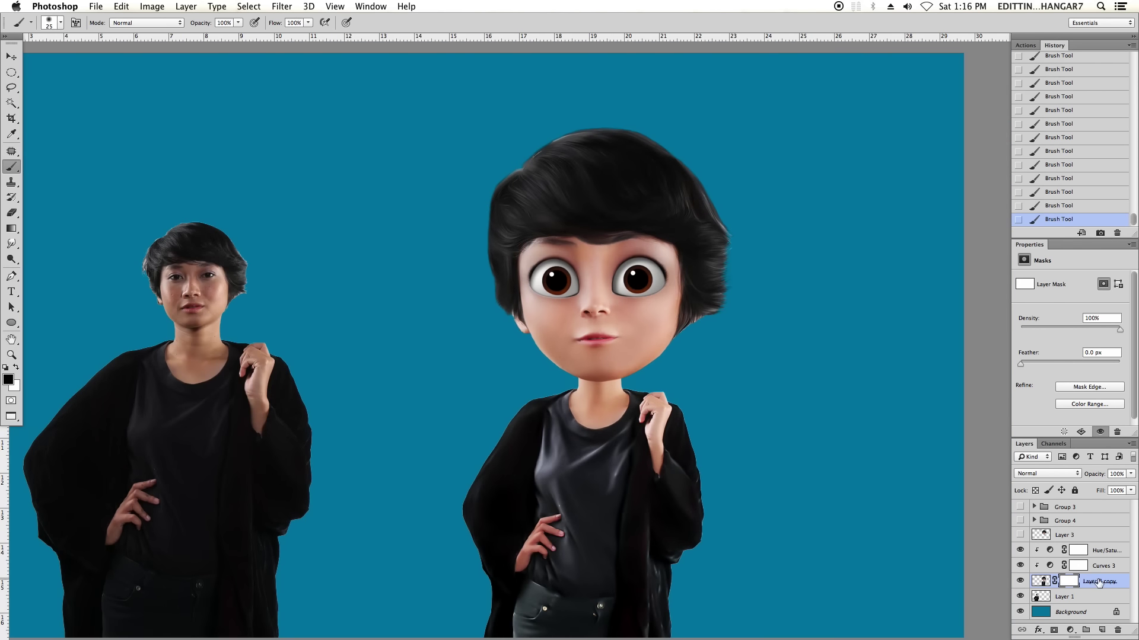
# Load the cartoon outline as a selection, invert it, then expand and feather it.
pyautogui.keyDown('super'); pyautogui.click(1040, 581); pyautogui.keyUp('super')
pyautogui.press('super+shift+i')
pyautogui.scroll(2, 679, 379)
pyautogui.click(248, 6)
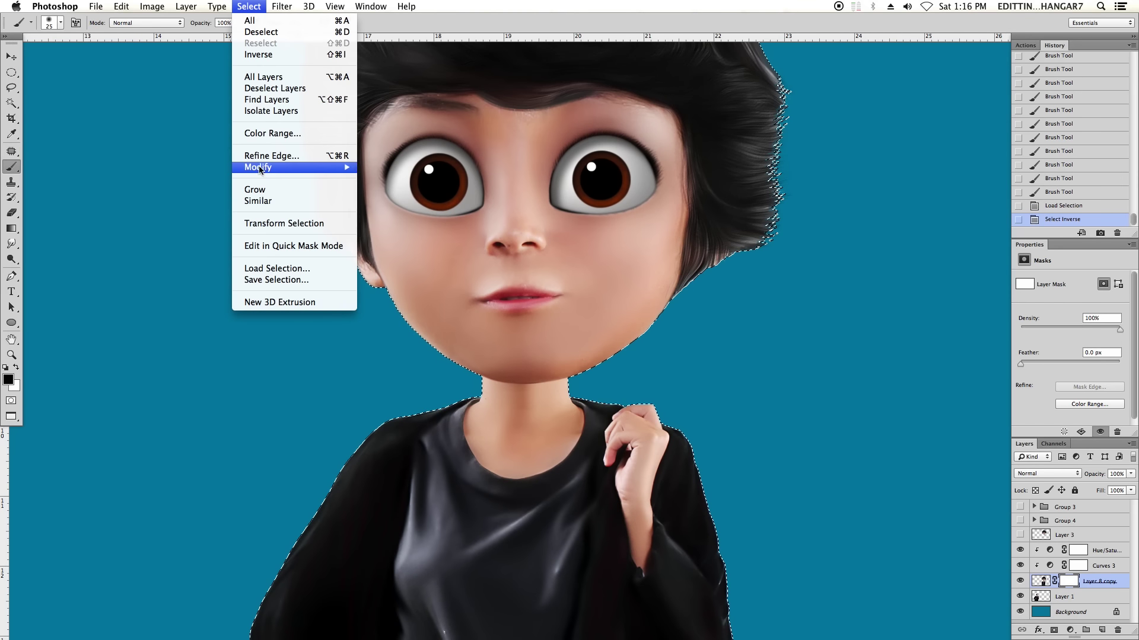
pyautogui.click(366, 208)
pyautogui.press('Return')
pyautogui.hotkey('shift', 'F6')
pyautogui.press('Return')
# Soften the sleeve and body outline on the mask with a 150 brush, then deselect.
pyautogui.moveTo(589, 335); pyautogui.dragTo(637, 228)
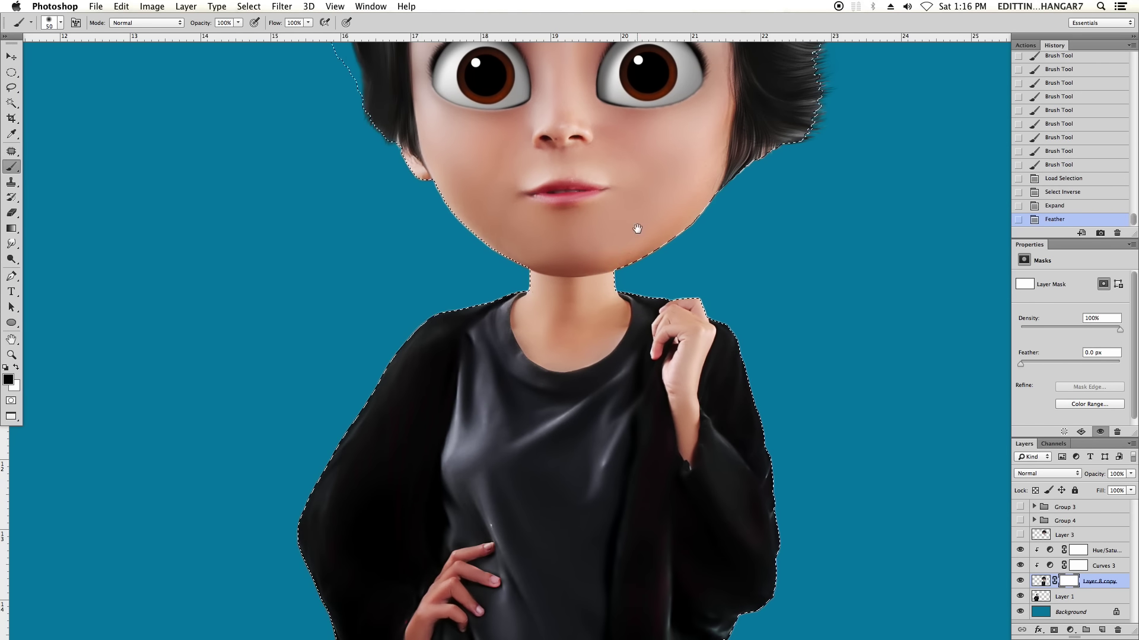
pyautogui.scroll(-5, 330, 452)
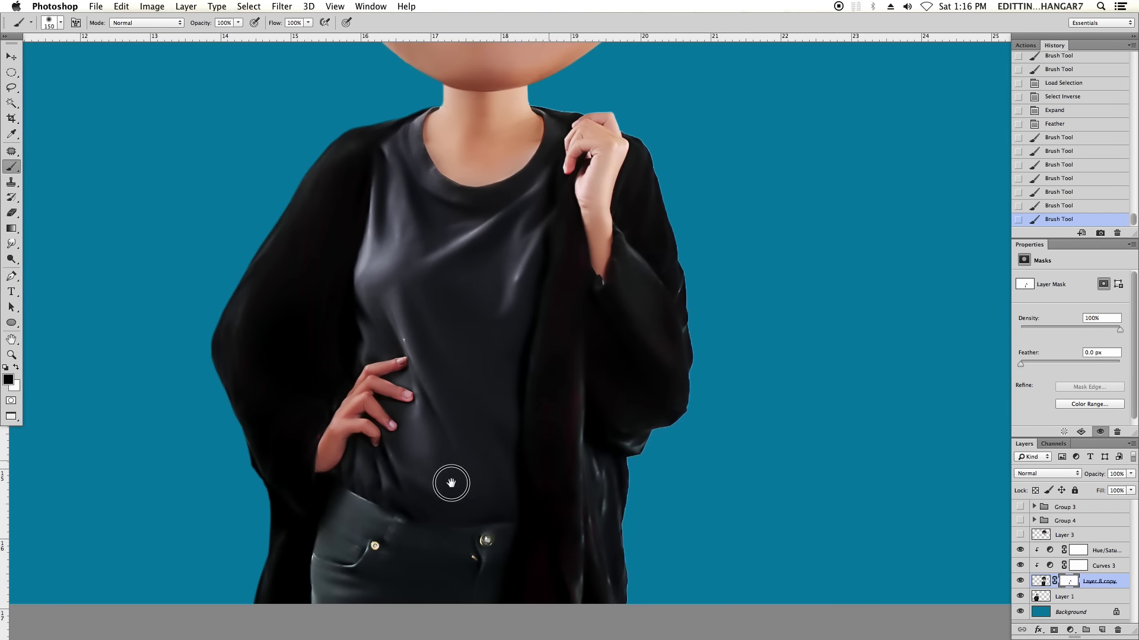
pyautogui.moveTo(593, 450); pyautogui.dragTo(628, 569)
pyautogui.scroll(3, 585, 280)
pyautogui.press(']')
pyautogui.press(']')
pyautogui.moveTo(616, 249); pyautogui.dragTo(644, 290)
pyautogui.scroll(-5, 644, 290)
pyautogui.scroll(5, 808, 326)
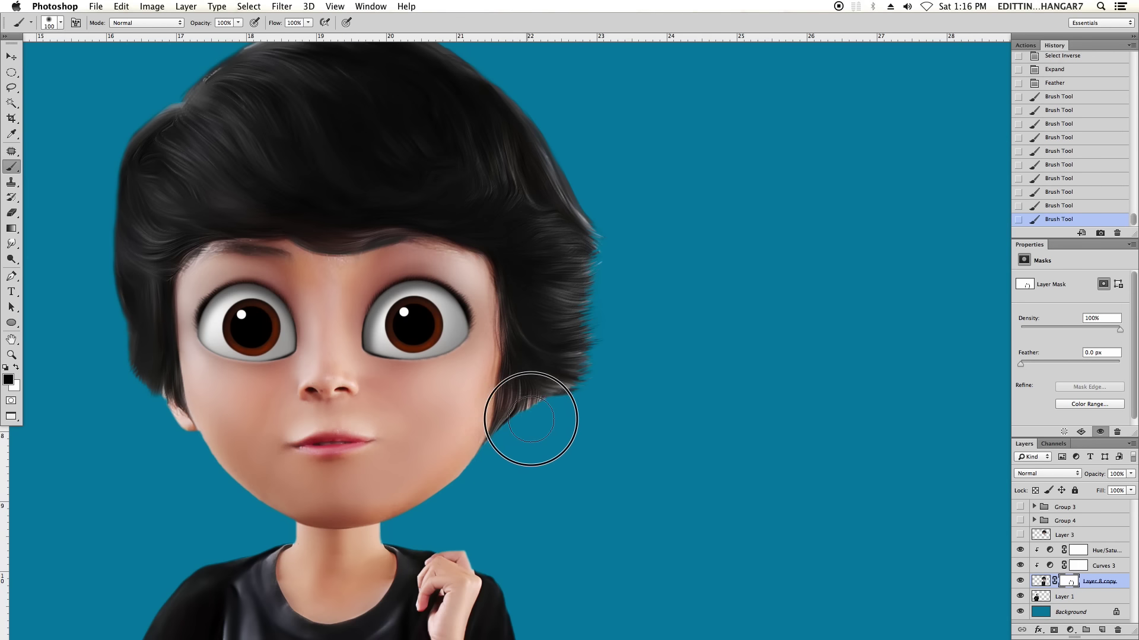
pyautogui.scroll(-5, 529, 414)
pyautogui.press('super+d')
pyautogui.scroll(5, 641, 321)
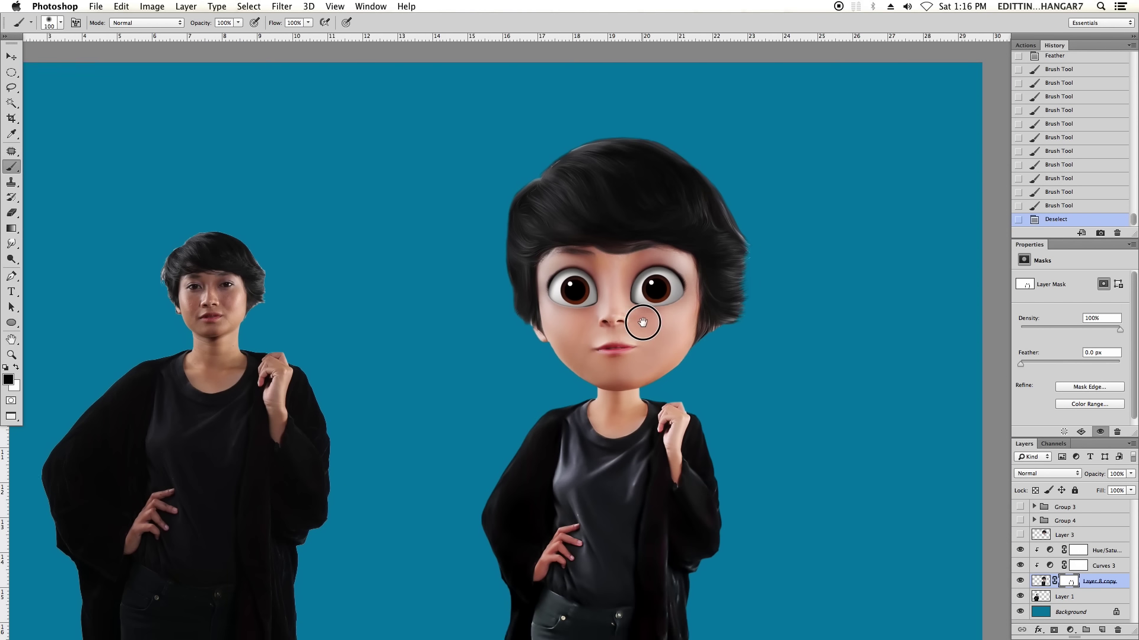
pyautogui.scroll(-5, 818, 460)
pyautogui.scroll(5, 818, 460)
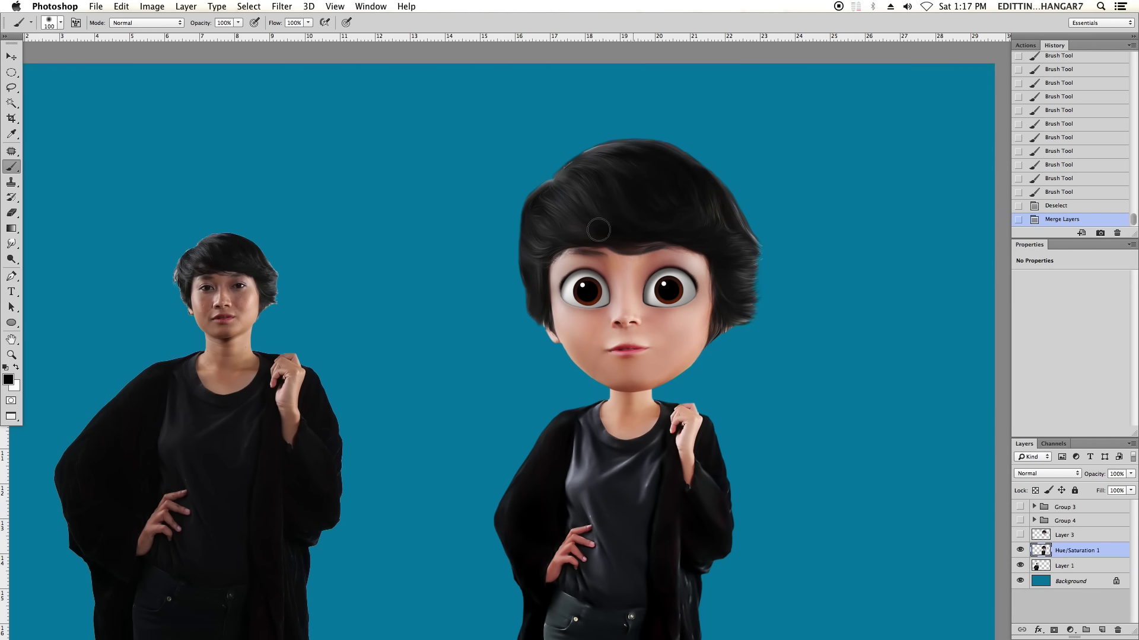
pyautogui.click(282, 6)
# In Liquify, push the upper-right hair edge inward with a 200-size Forward Warp brush.
pyautogui.click(299, 109)
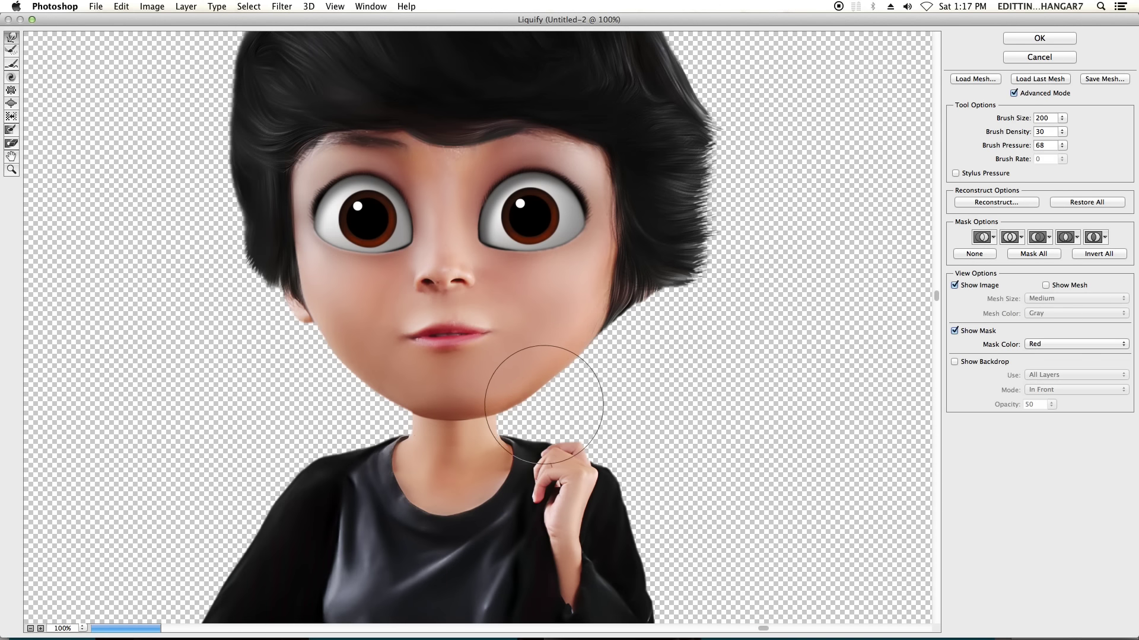
pyautogui.moveTo(613, 158); pyautogui.dragTo(627, 303)
pyautogui.press(']')
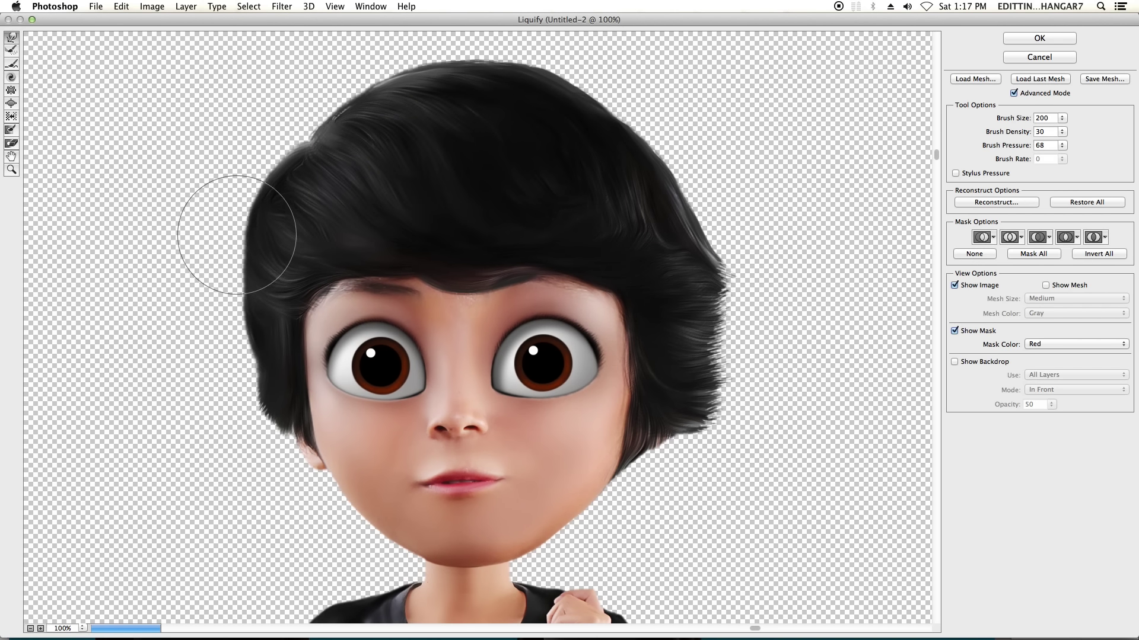
pyautogui.scroll(2, 556, 113)
pyautogui.moveTo(689, 189); pyautogui.dragTo(637, 135)
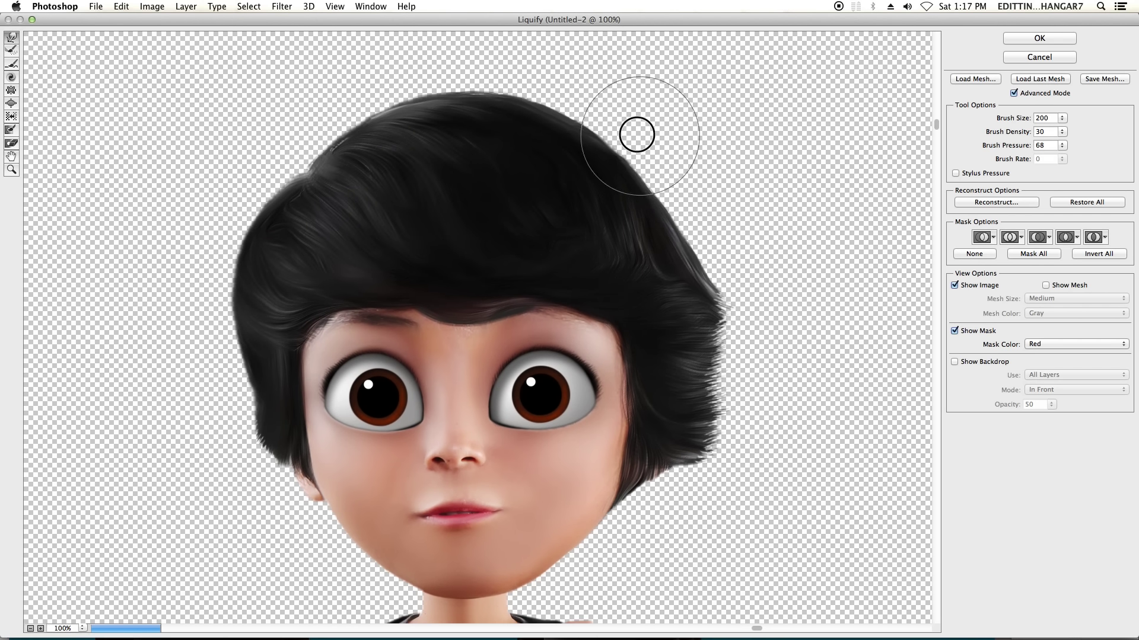
pyautogui.scroll(-10, 352, 242)
pyautogui.press('[')
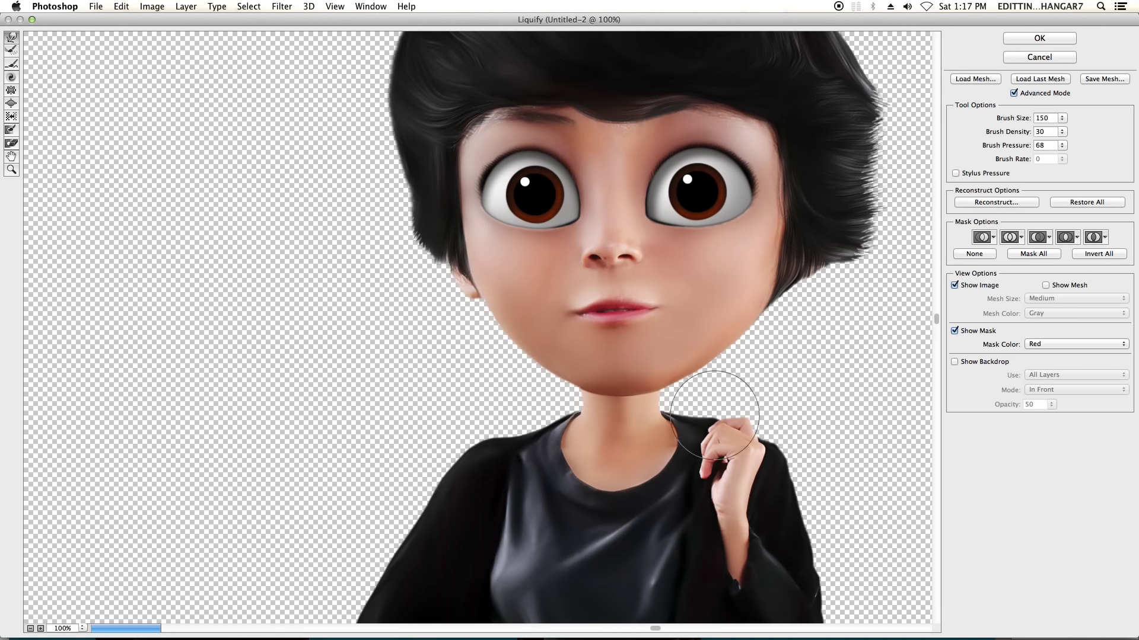
pyautogui.hotkey('ctrl', '-')
pyautogui.press(']')
pyautogui.press(']')
pyautogui.press(']')
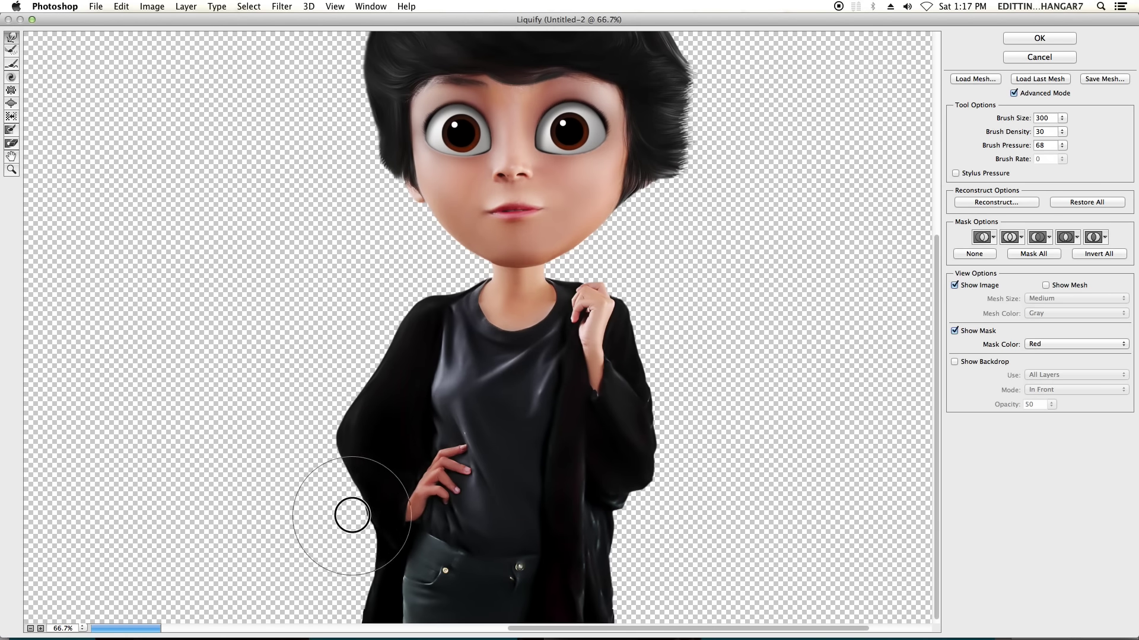
pyautogui.press('[')
pyautogui.press('[')
pyautogui.press('[')
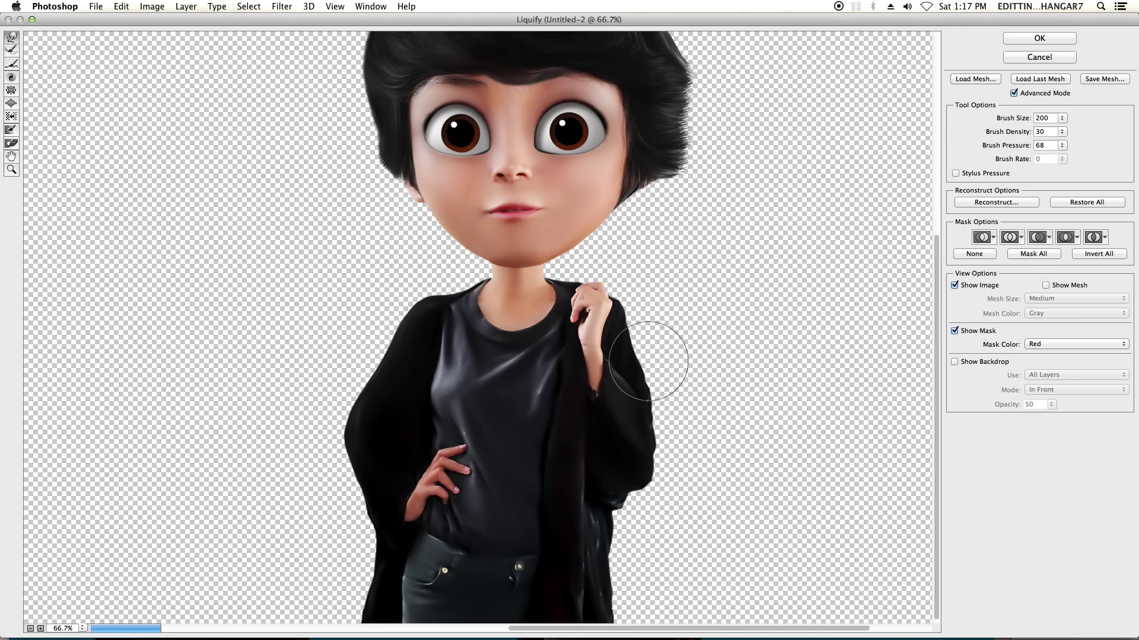